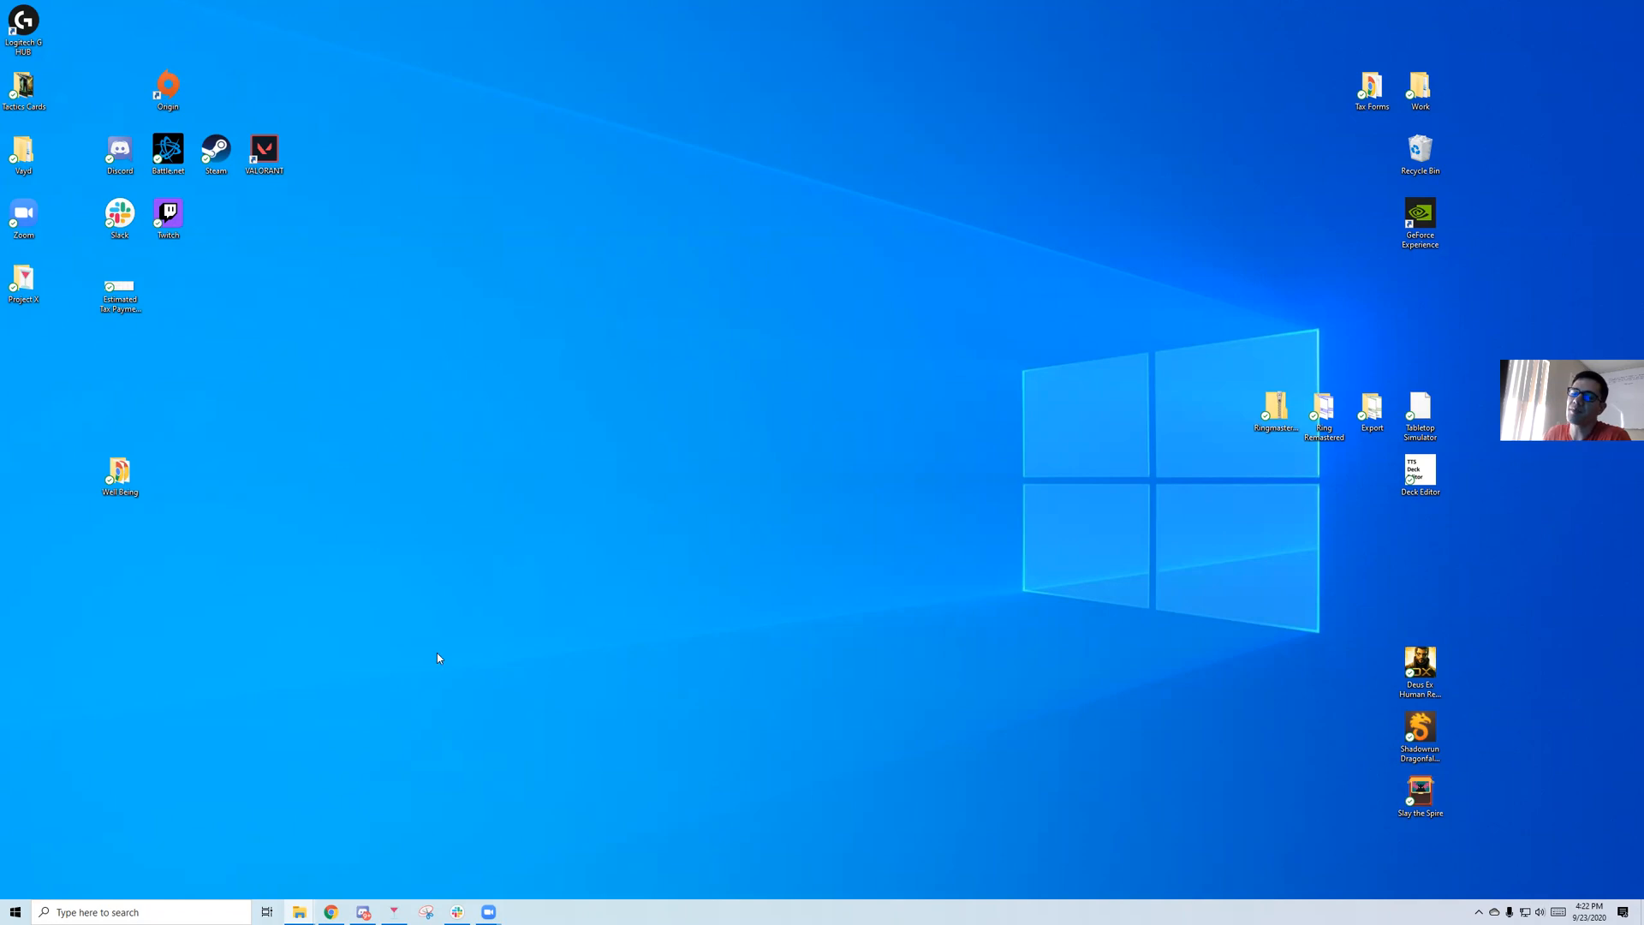
Switch to the Project X Google Sheet in Chrome and examine the card names, types and rules text.
click(333, 911)
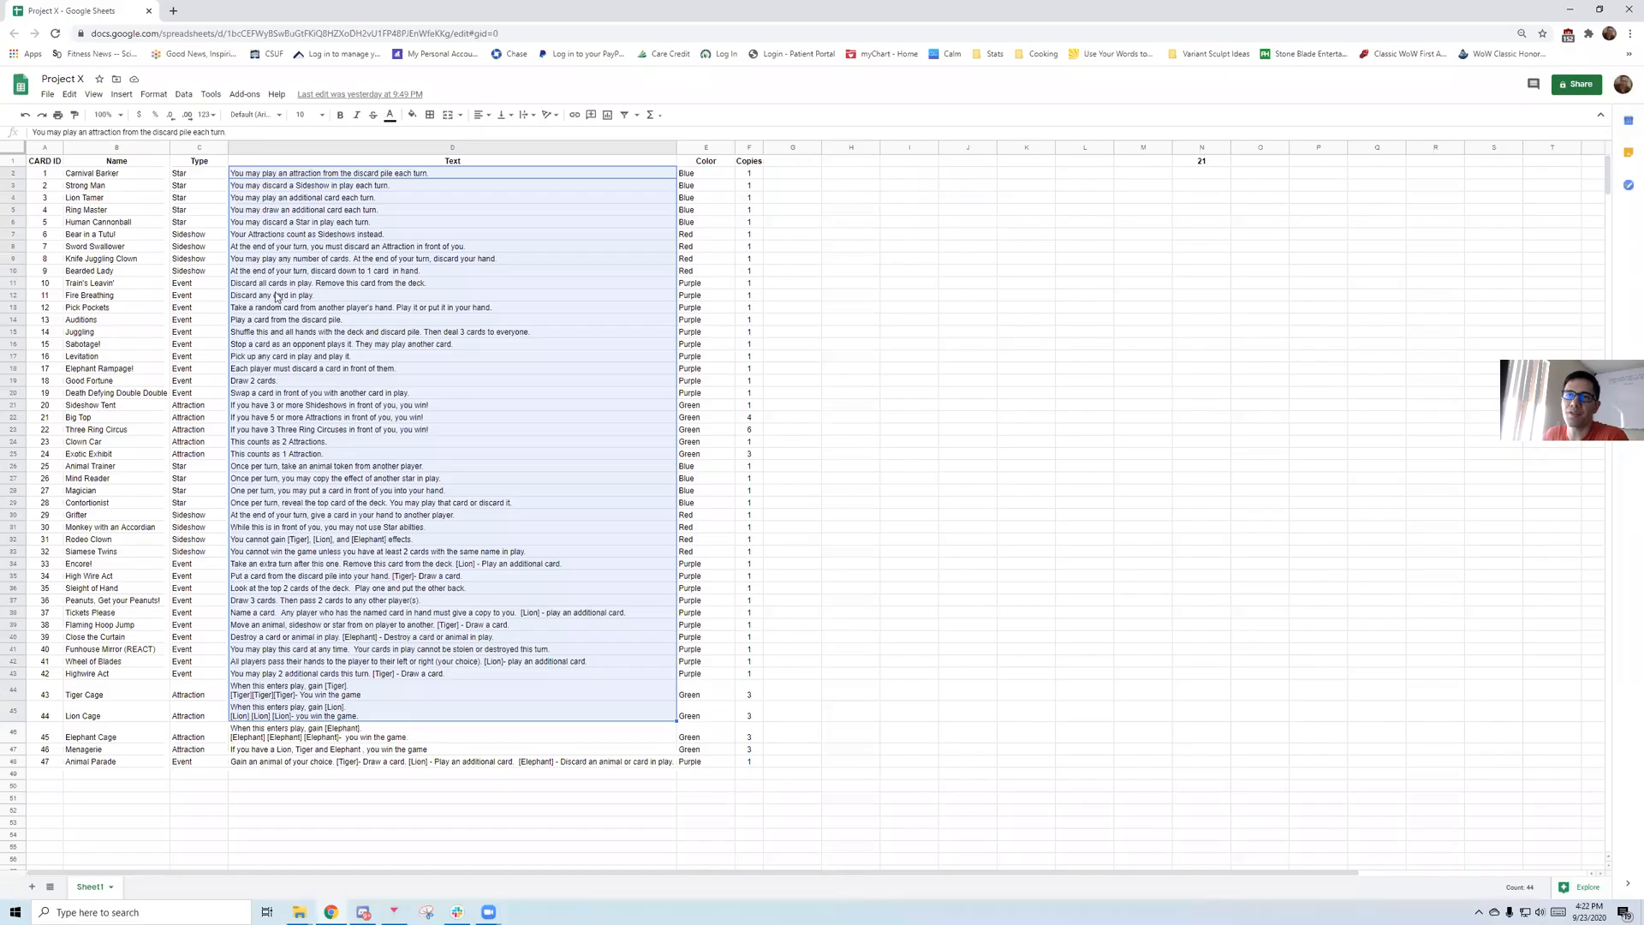
click(281, 237)
click(313, 248)
click(255, 188)
click(264, 211)
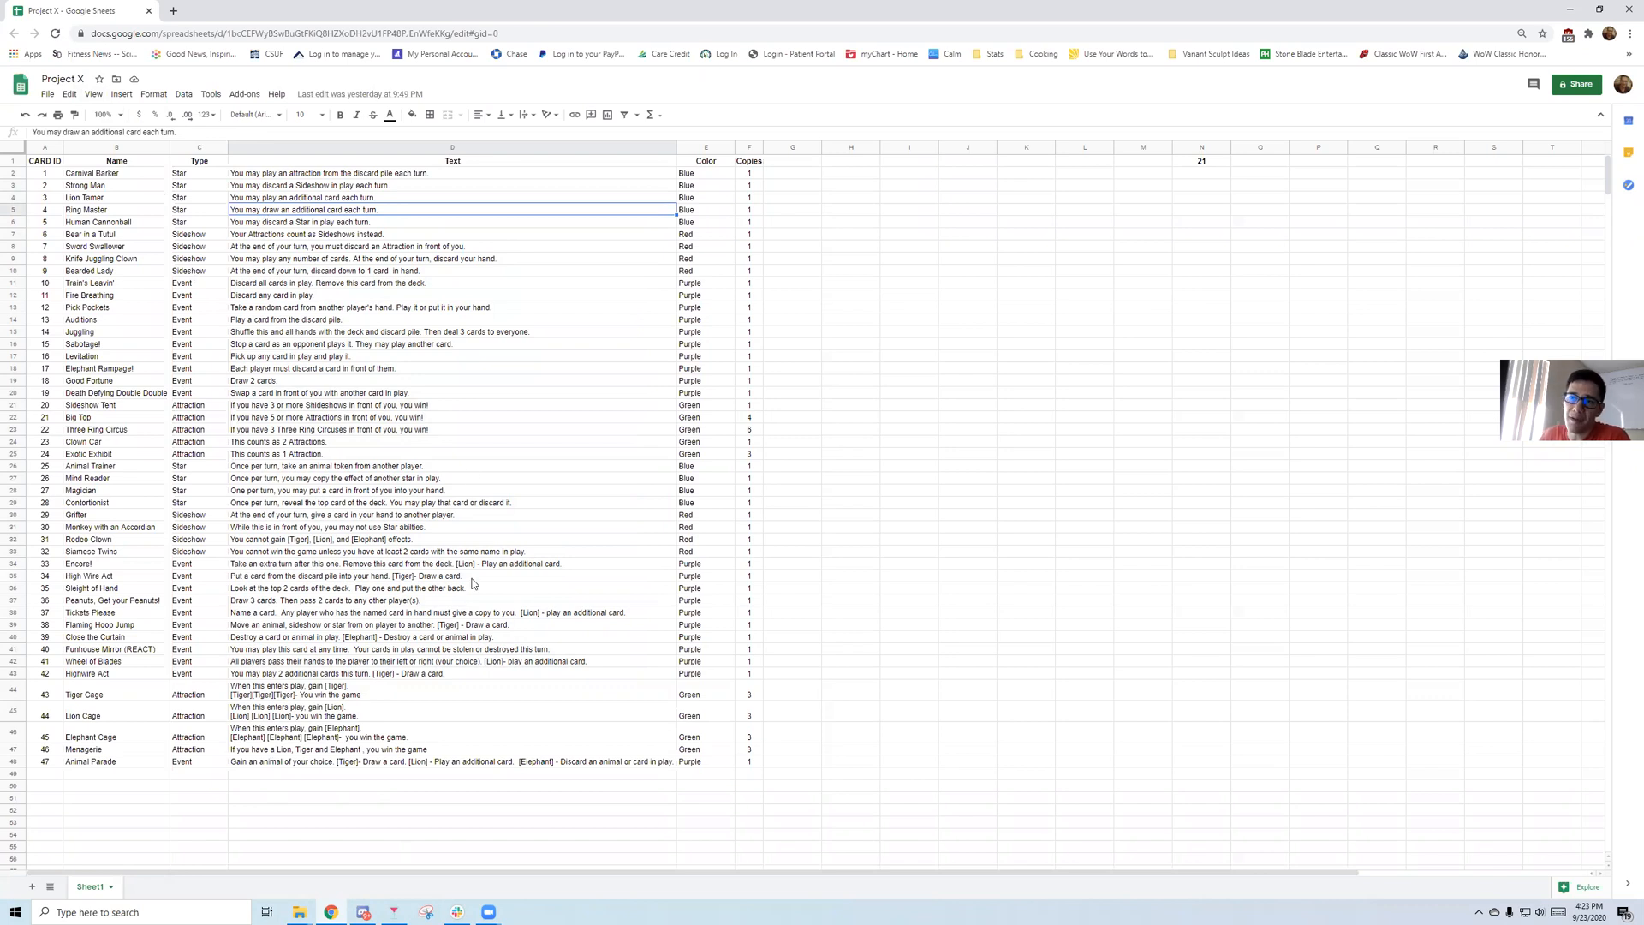
click(292, 516)
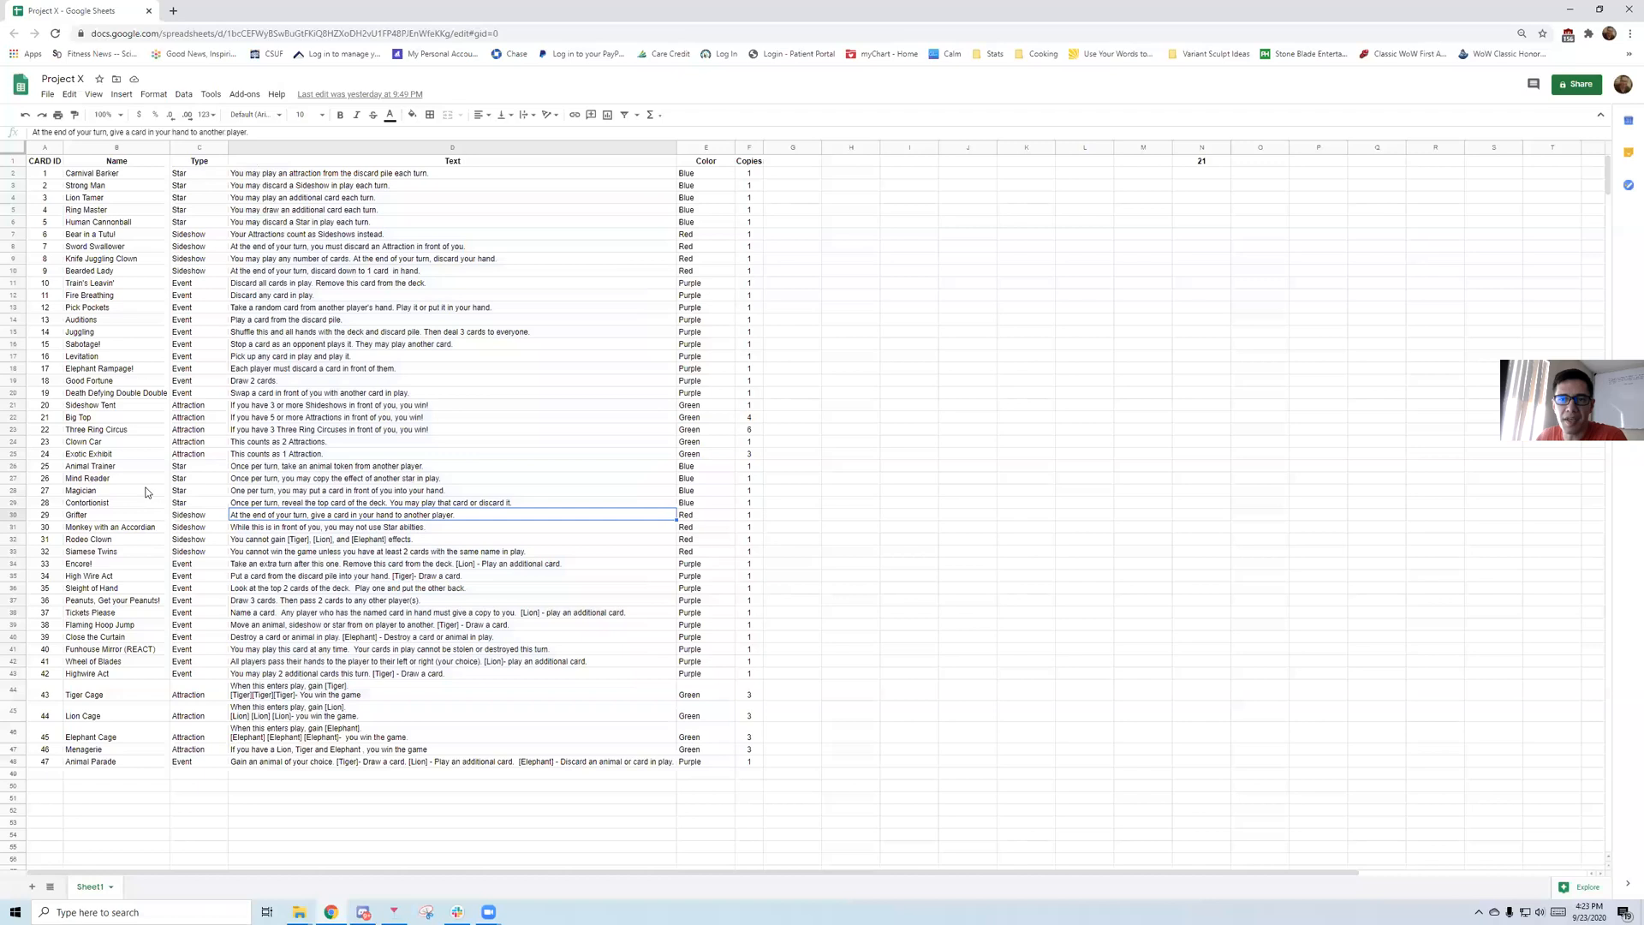
click(249, 377)
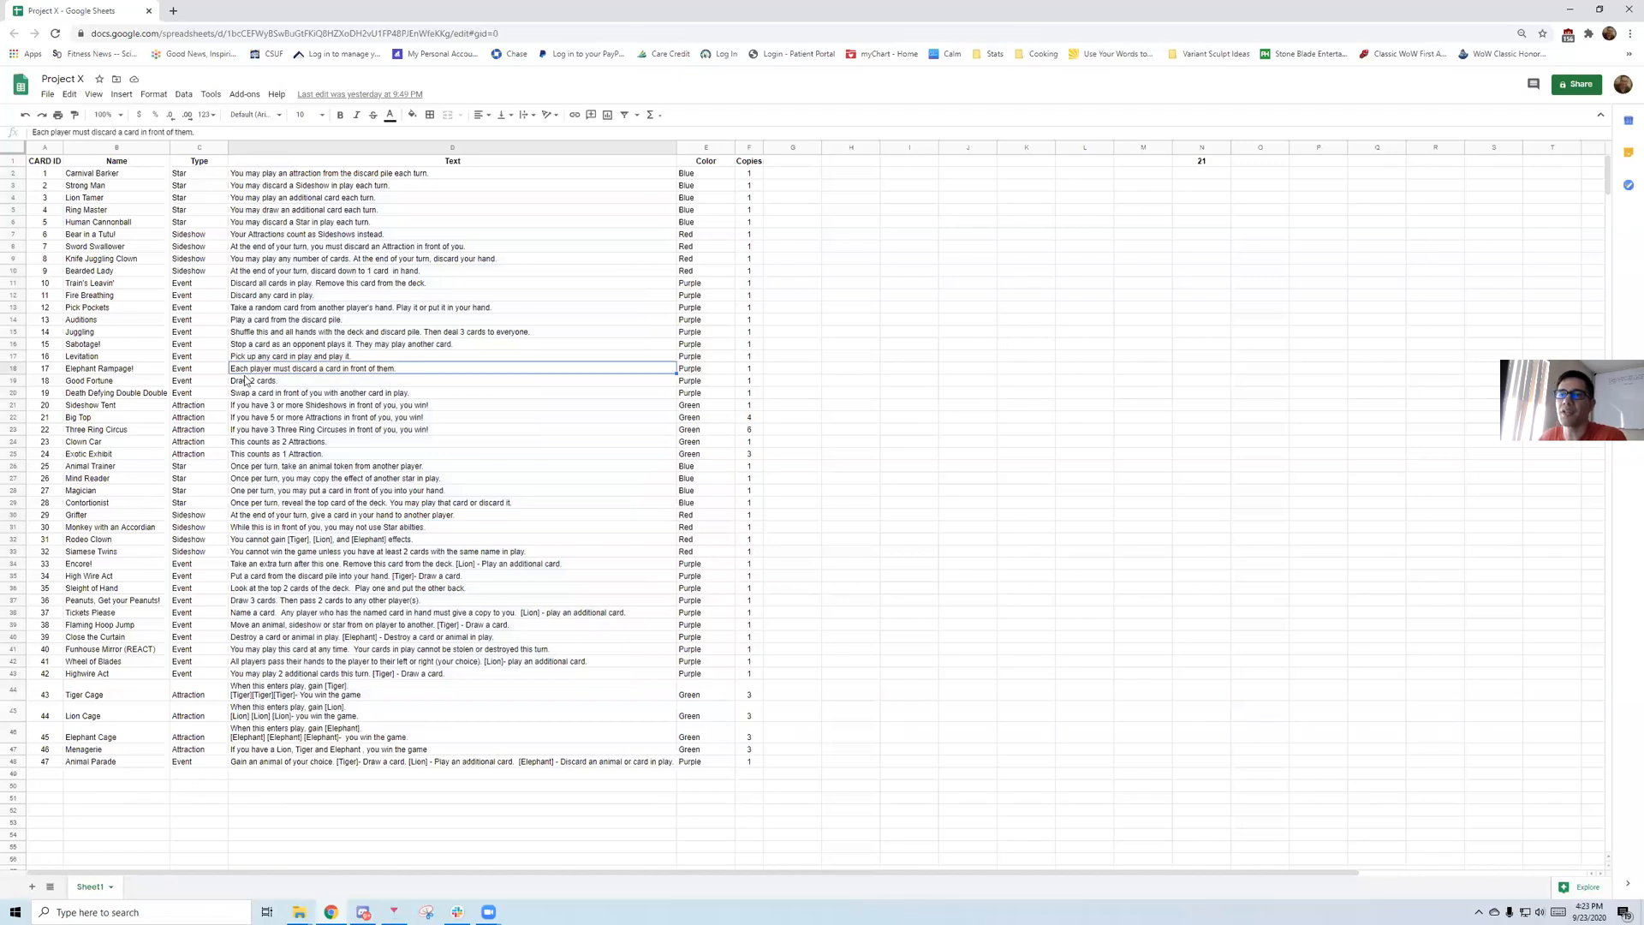
Open Project X.ctp in Cocktail from the desktop's Project X folder and maximize the Cocktail window.
click(1574, 7)
double_click(22, 298)
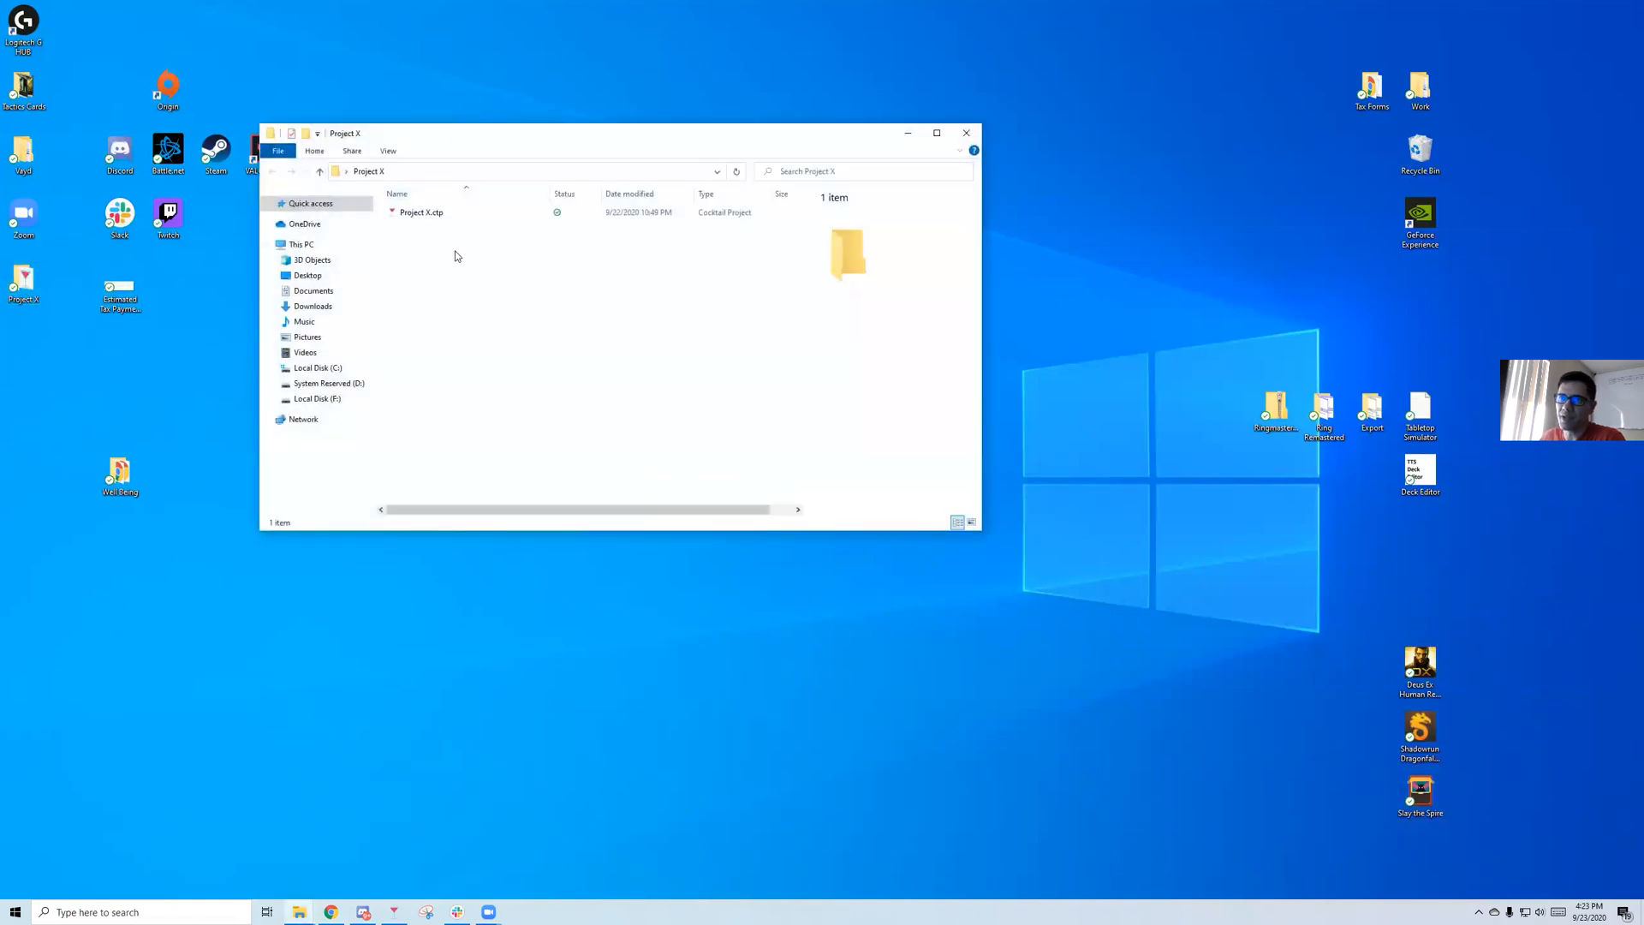
click(436, 212)
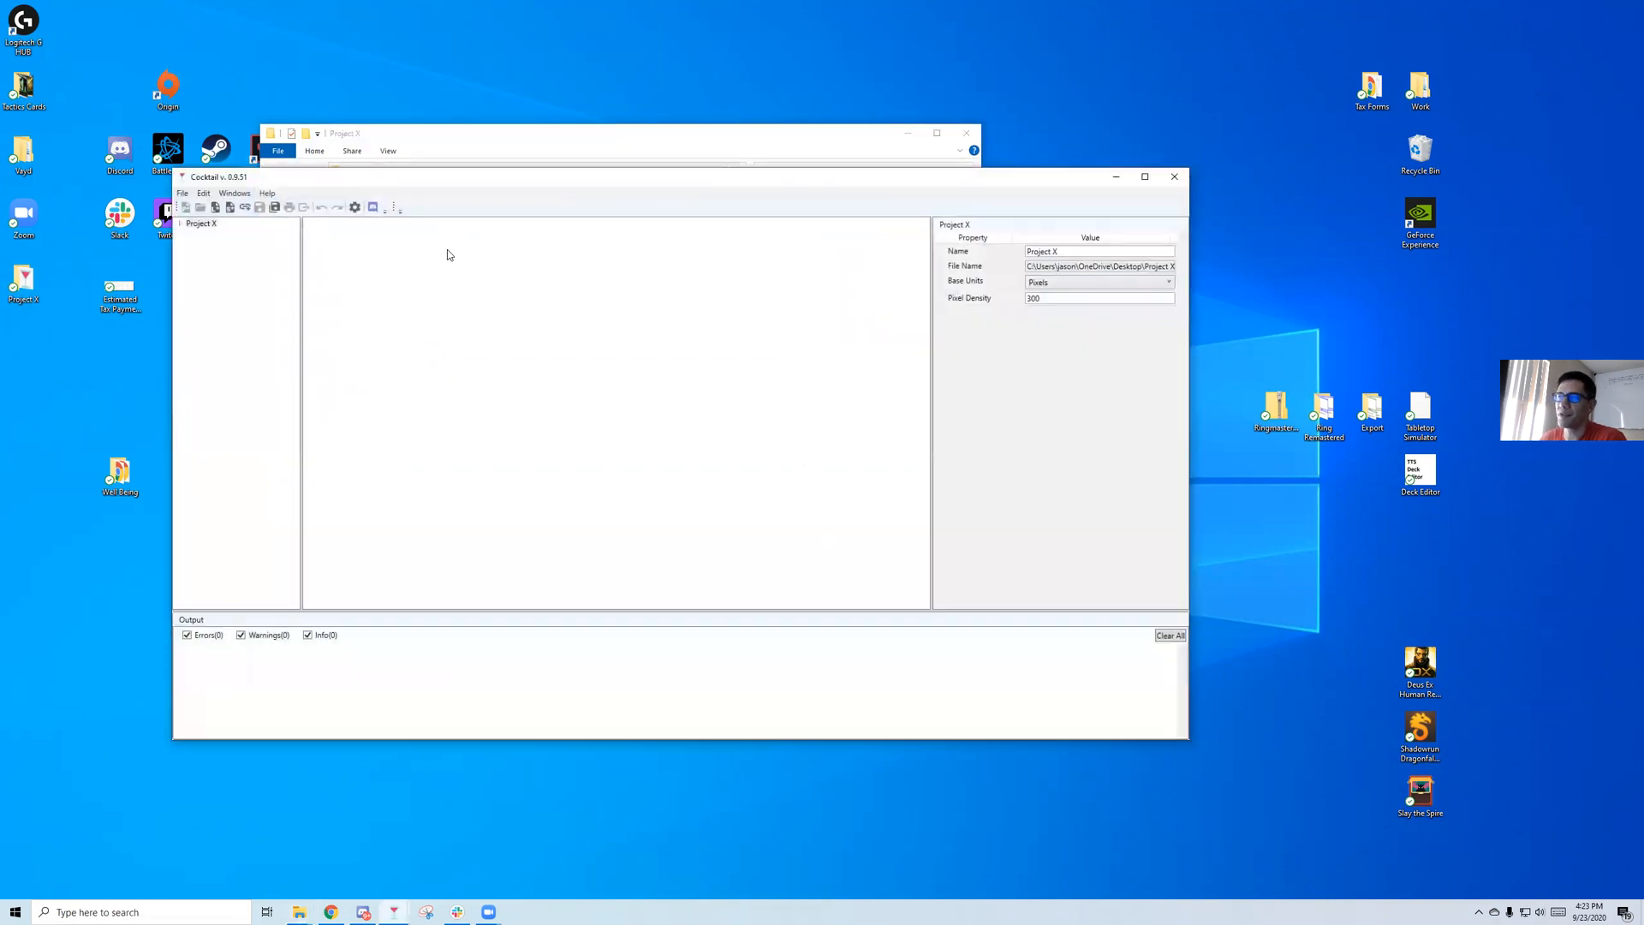
click(1144, 178)
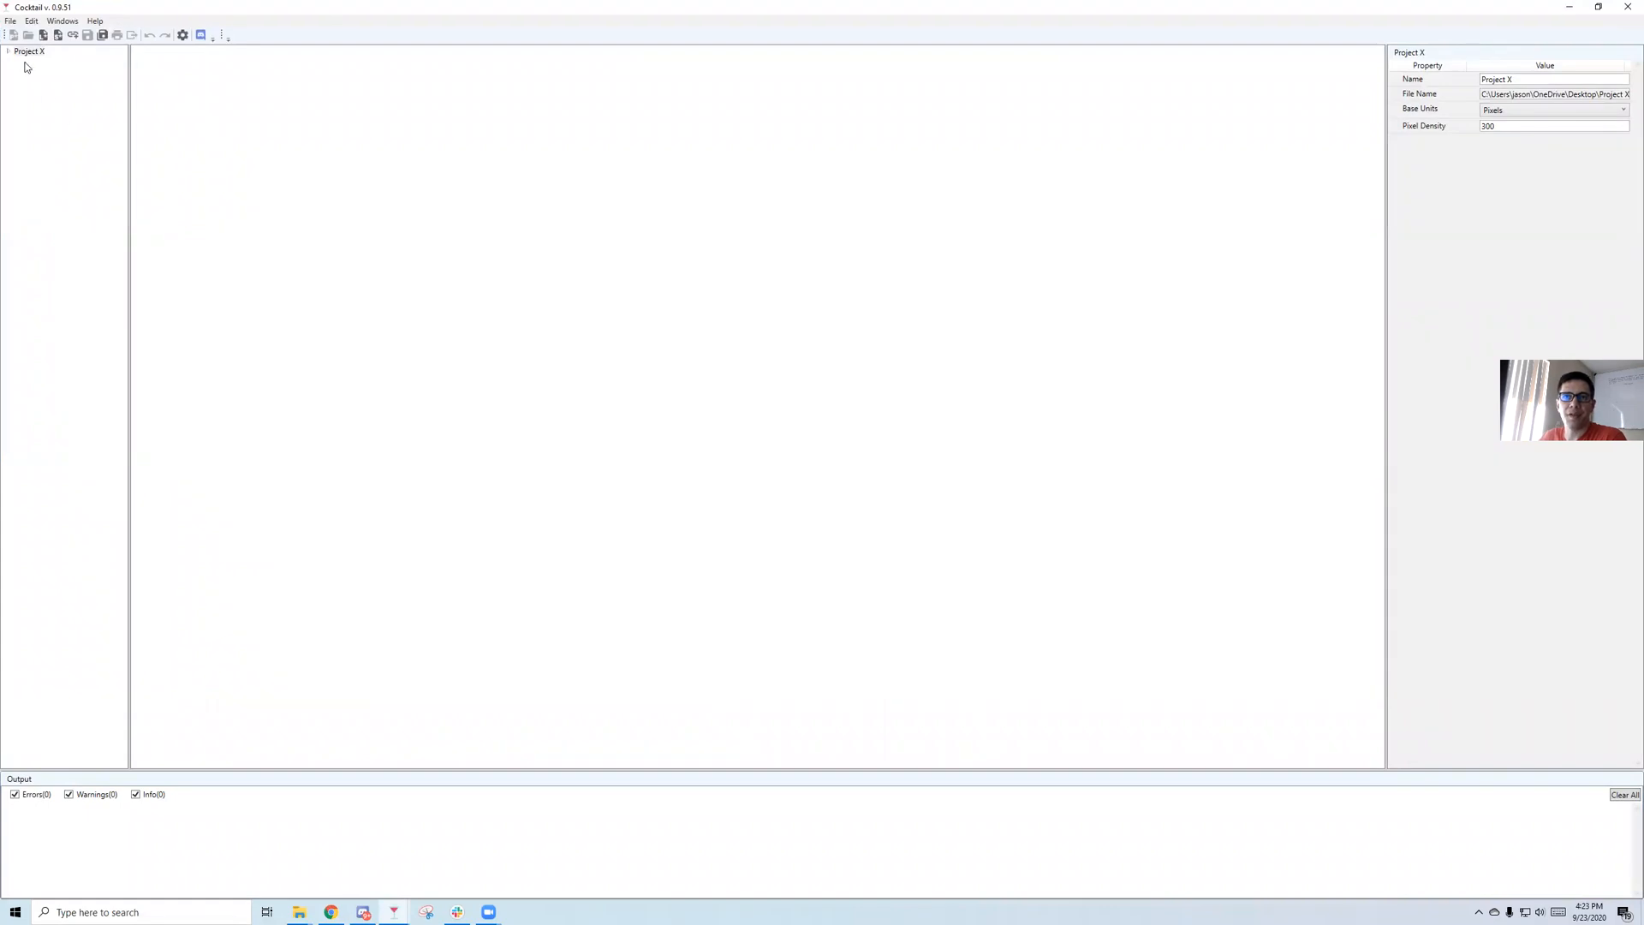
Open the Project X data source from the project tree to examine its imported card list.
click(7, 51)
click(20, 82)
double_click(52, 93)
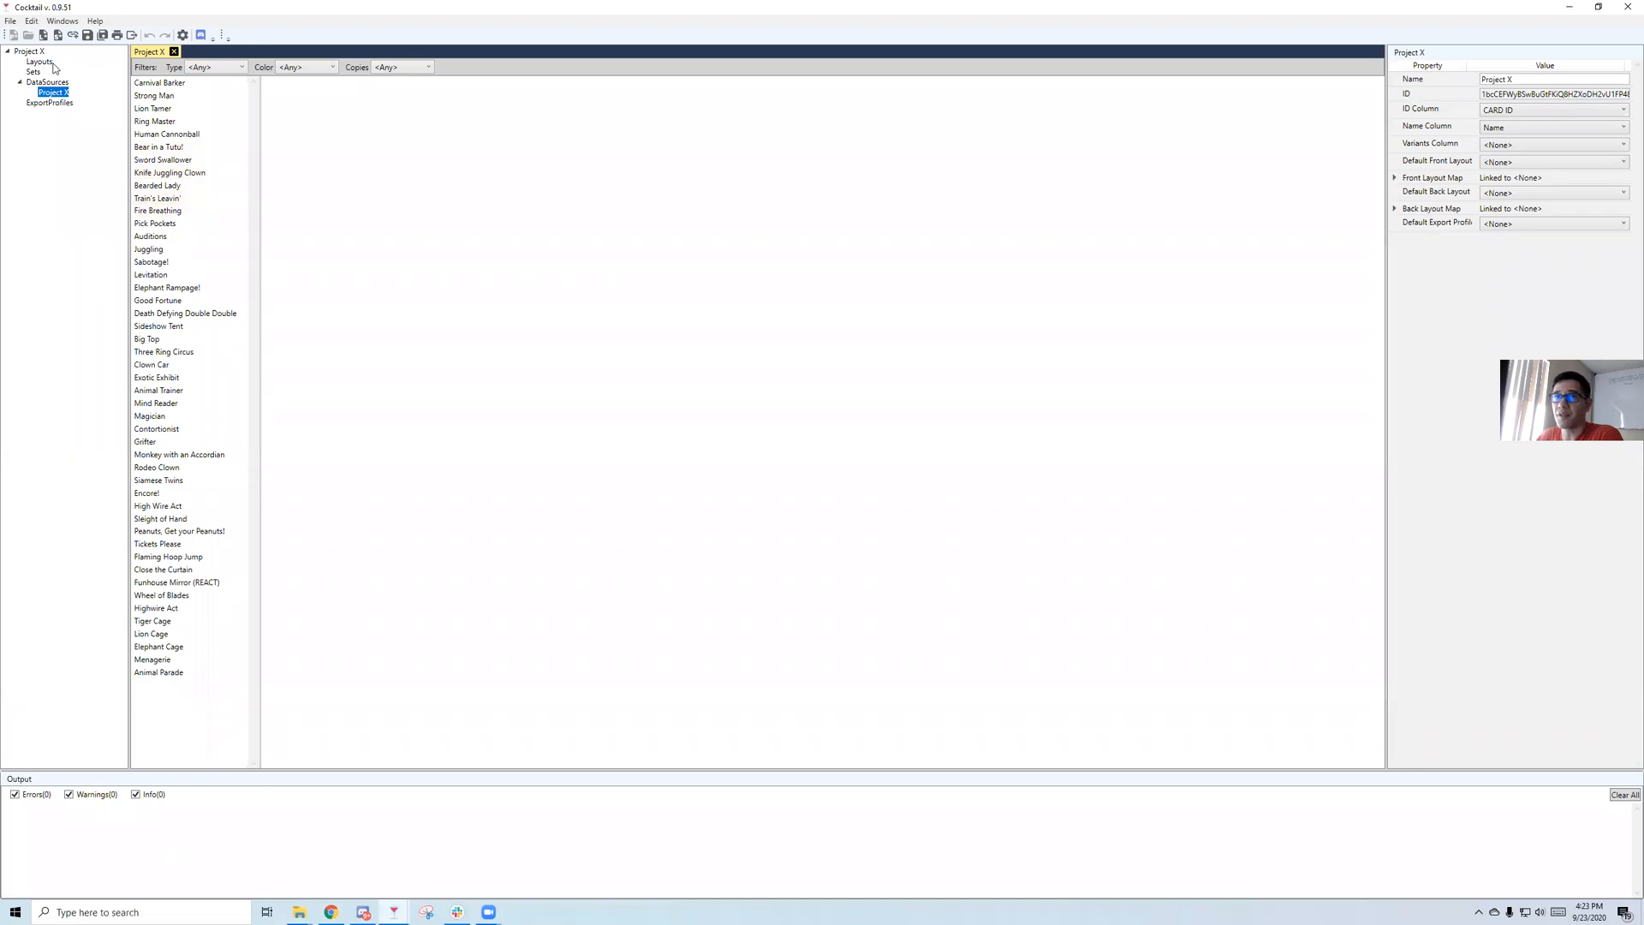
Add a new blank layout to the project.
click(39, 62)
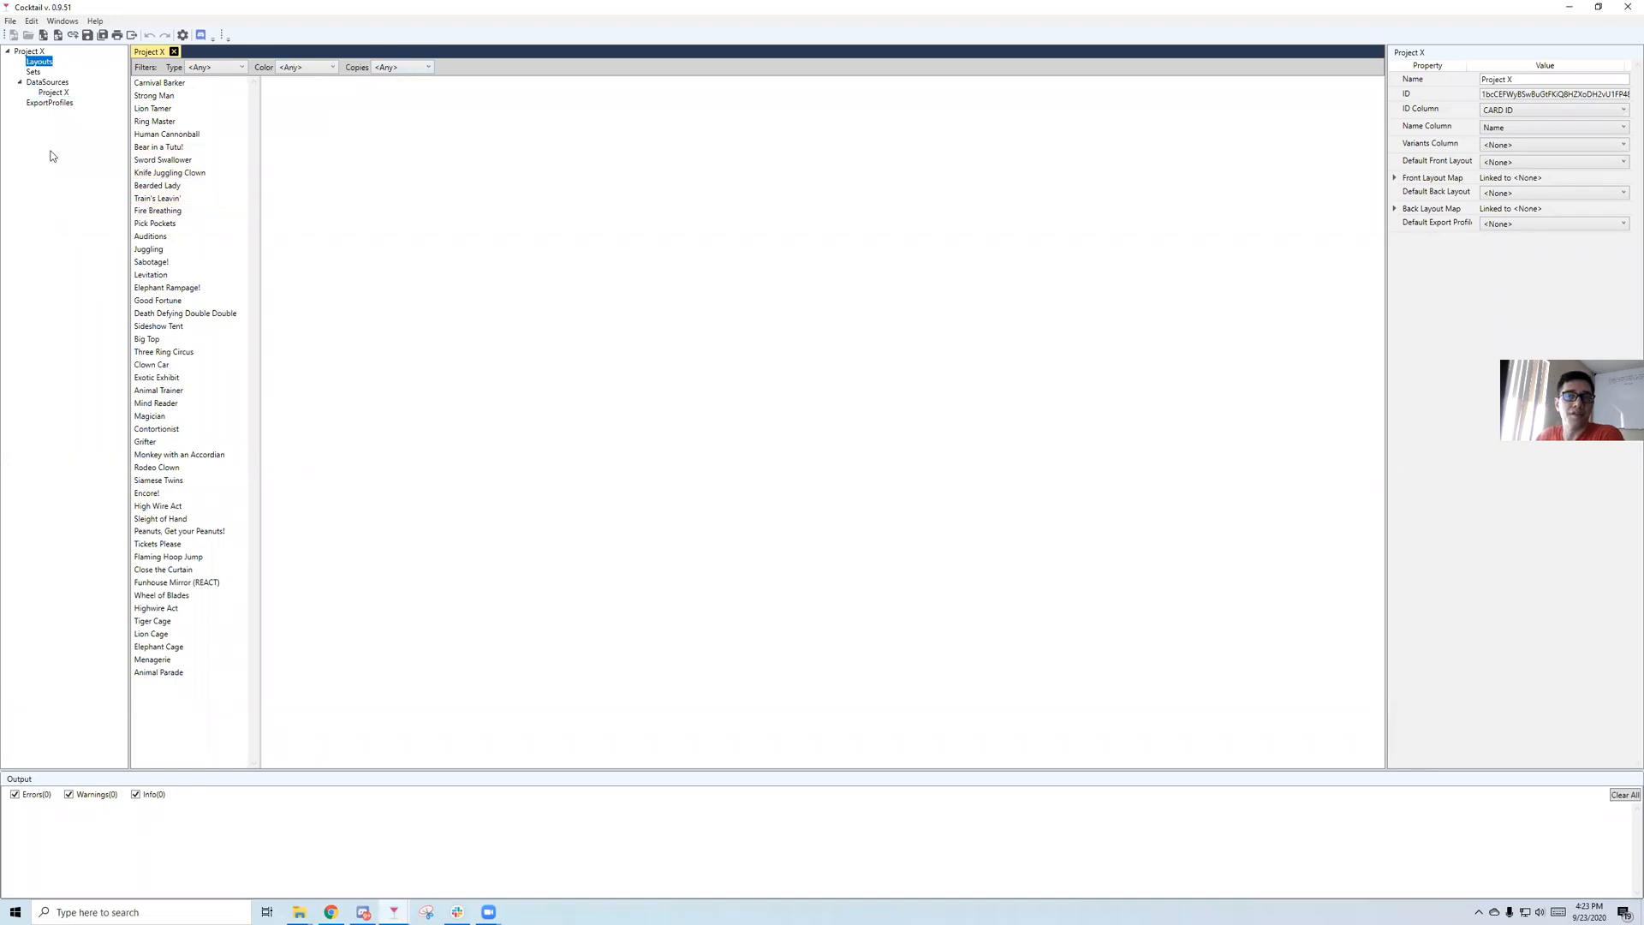
click(22, 83)
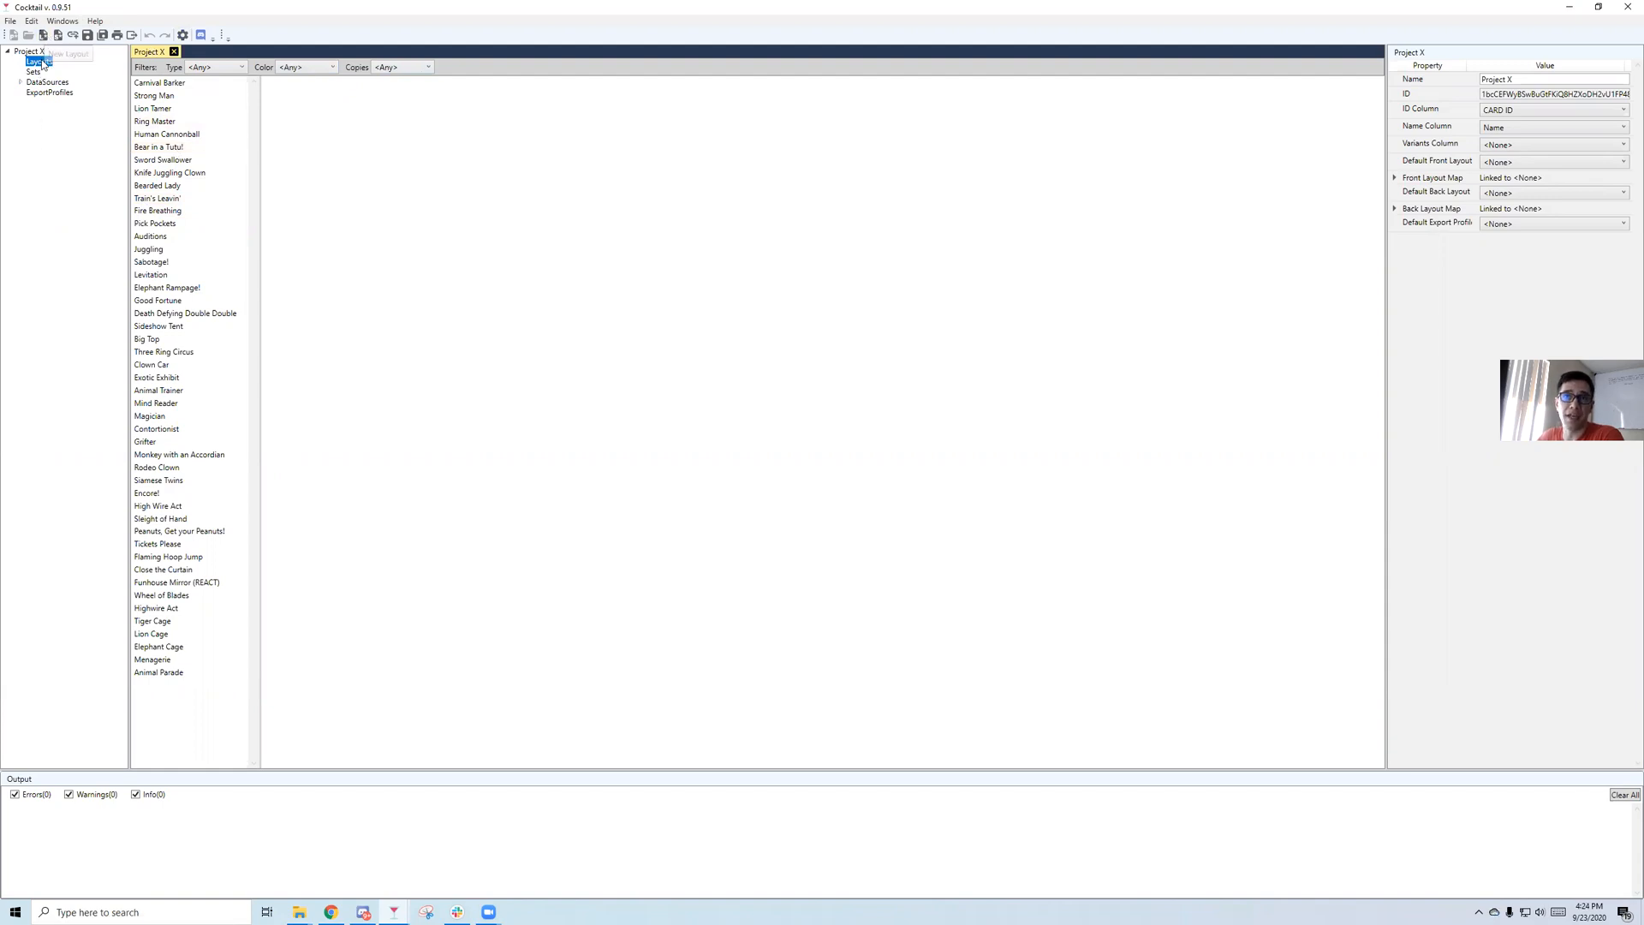
click(10, 22)
mouse_move(49, 67)
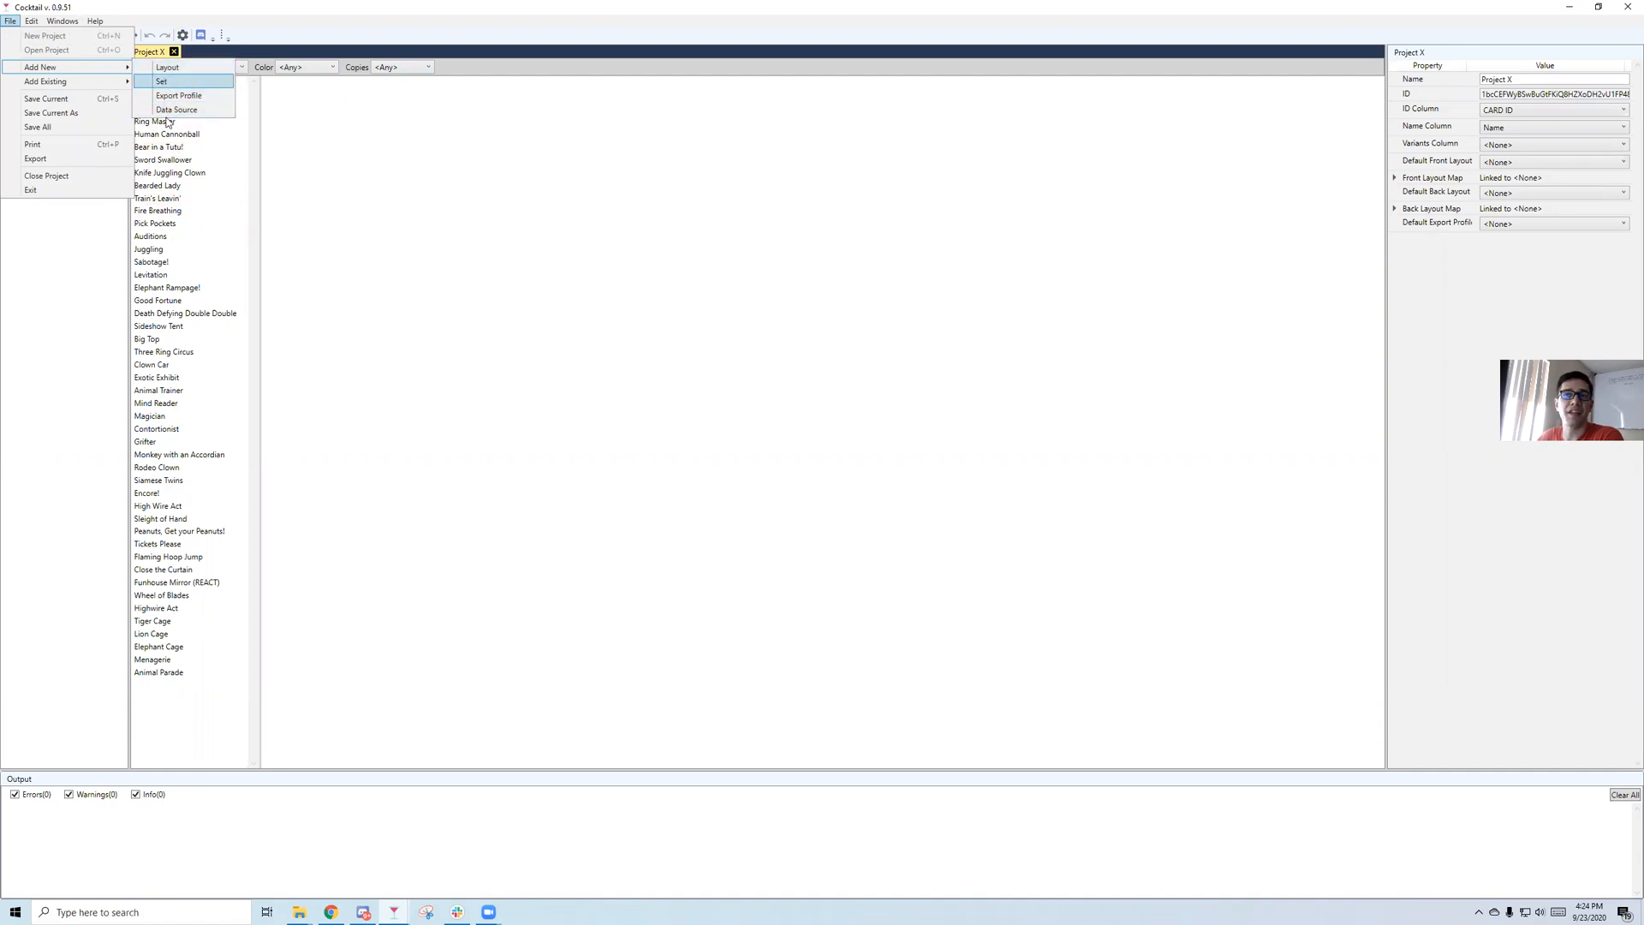
click(92, 249)
click(43, 35)
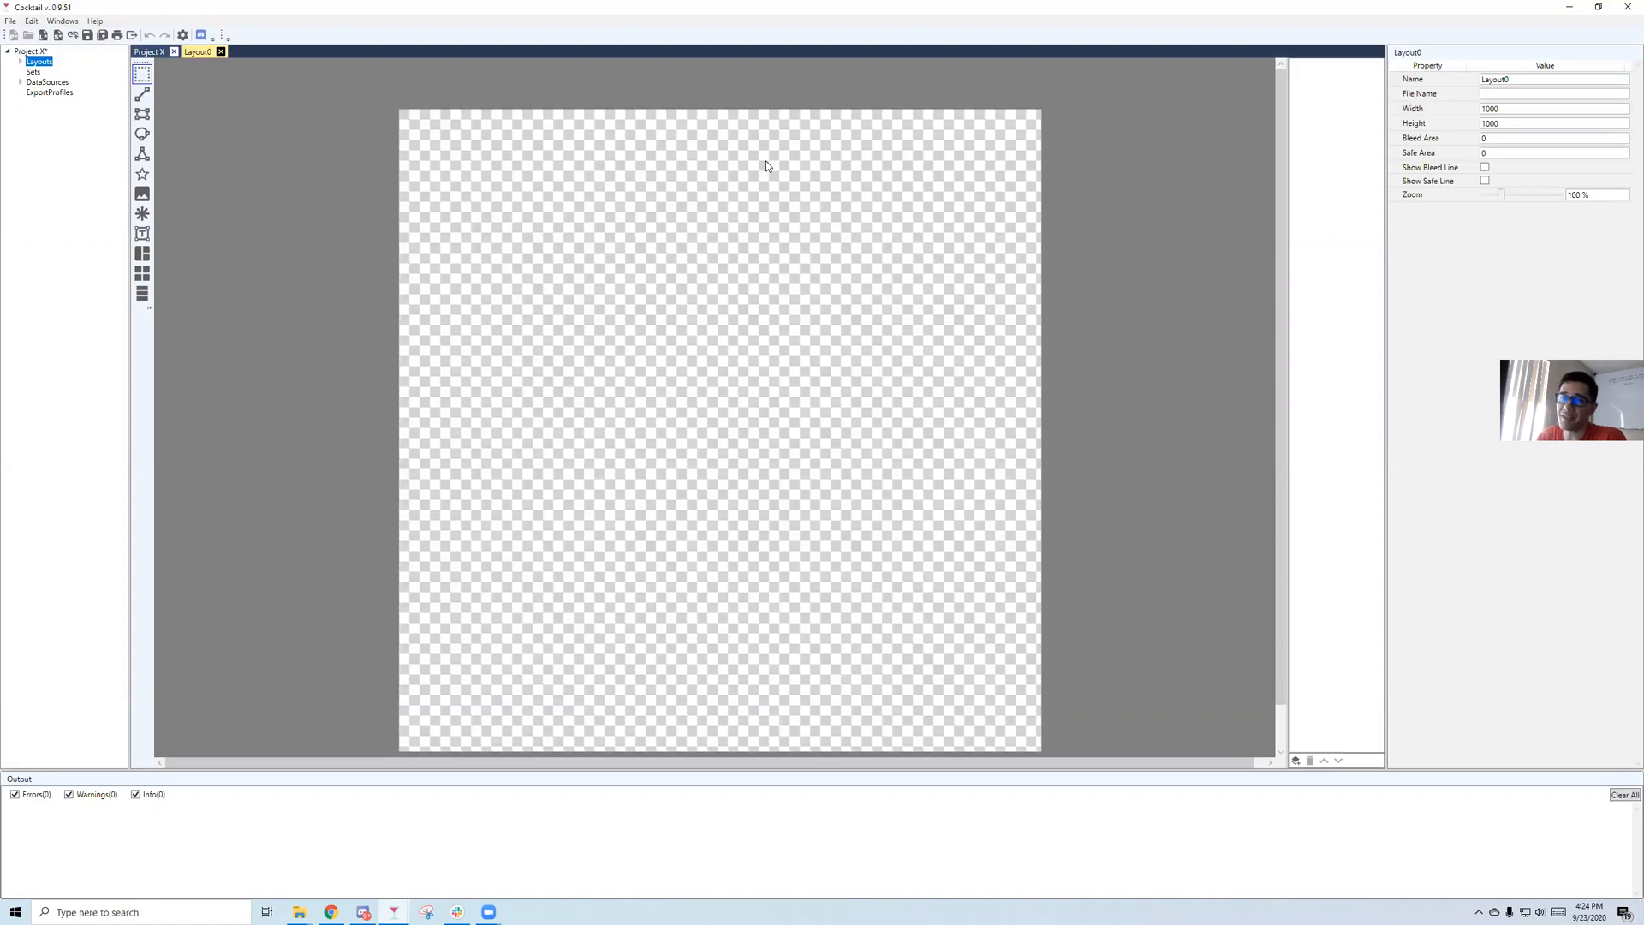
Set the new layout's width to 735 and height to 1035.
click(1575, 109)
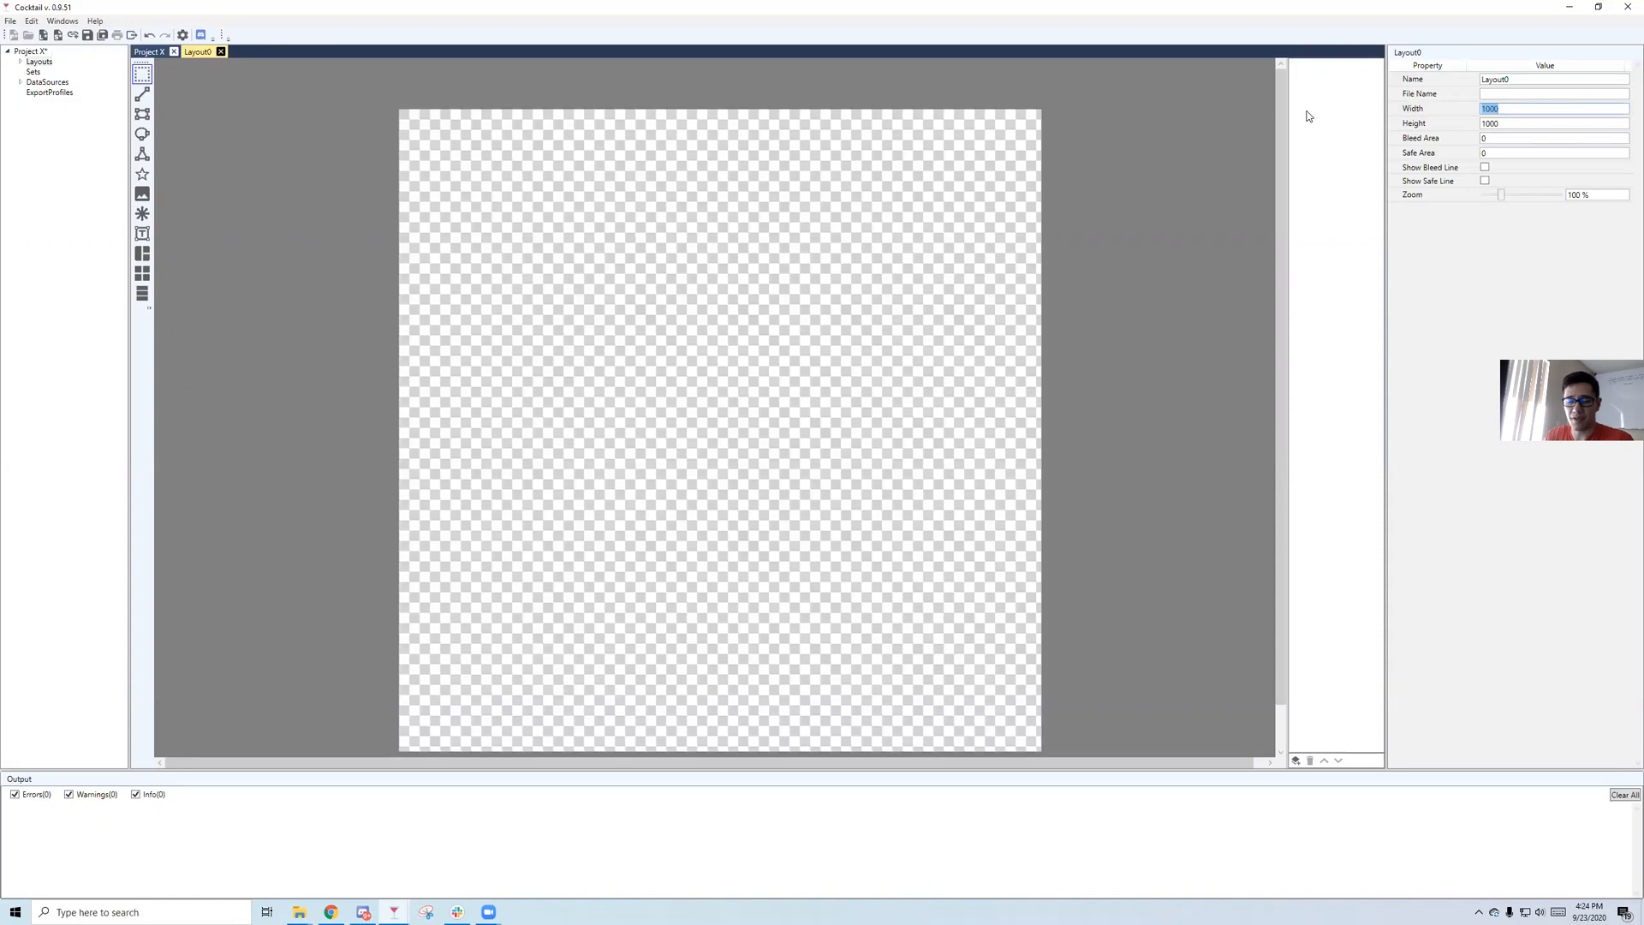
text(735)
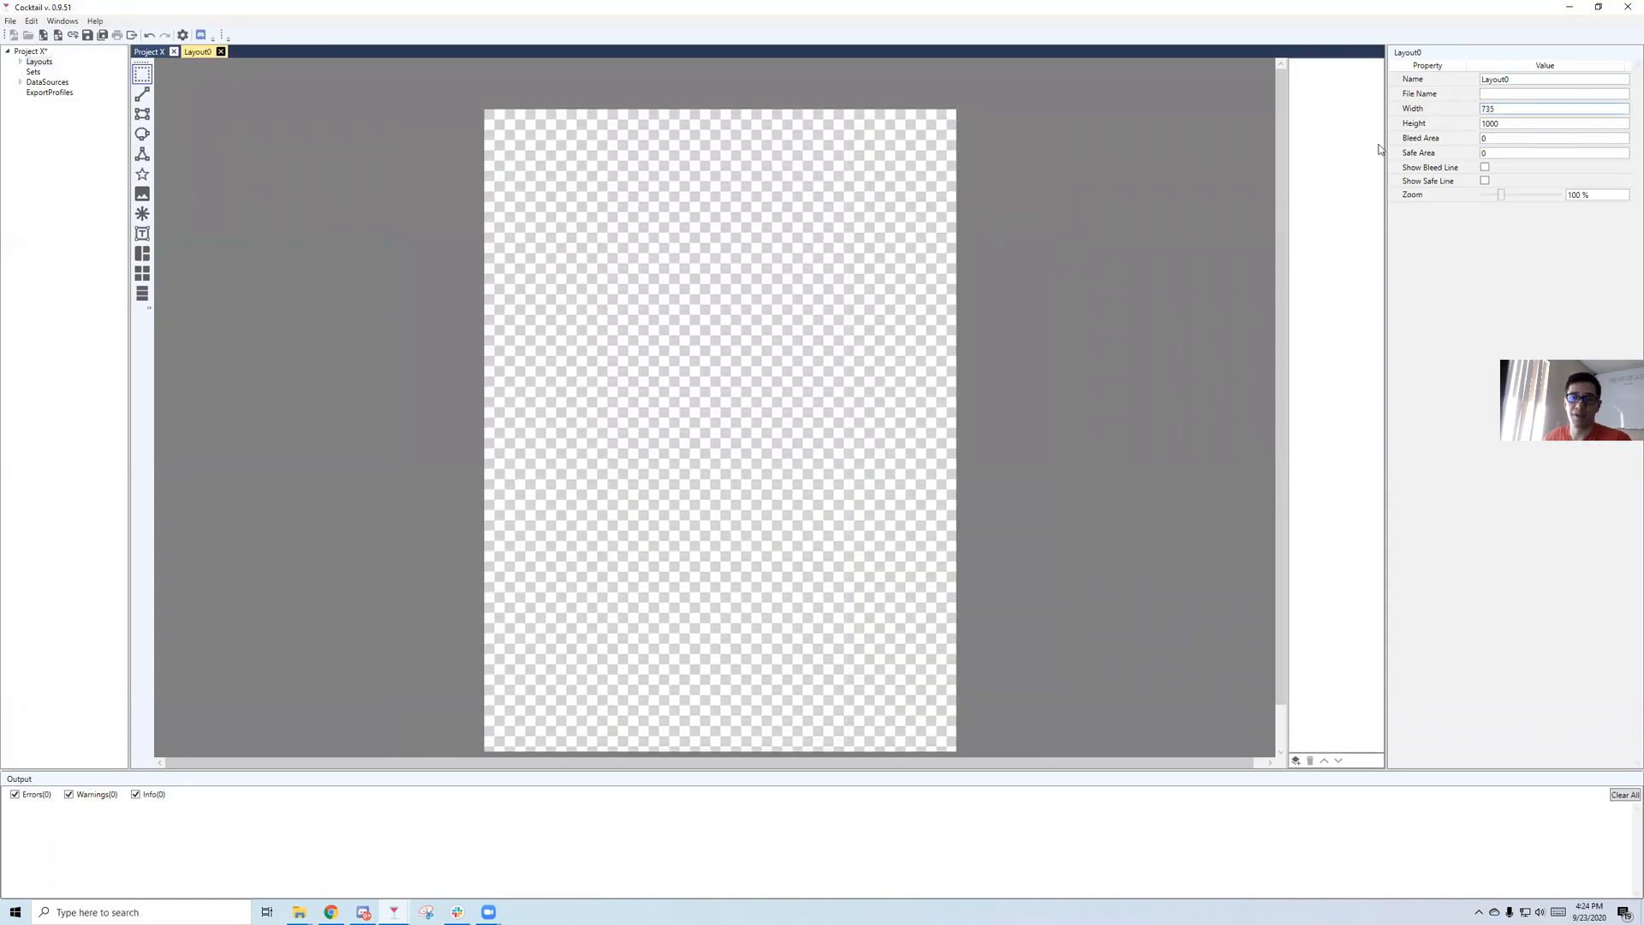
key(Tab)
text(1035)
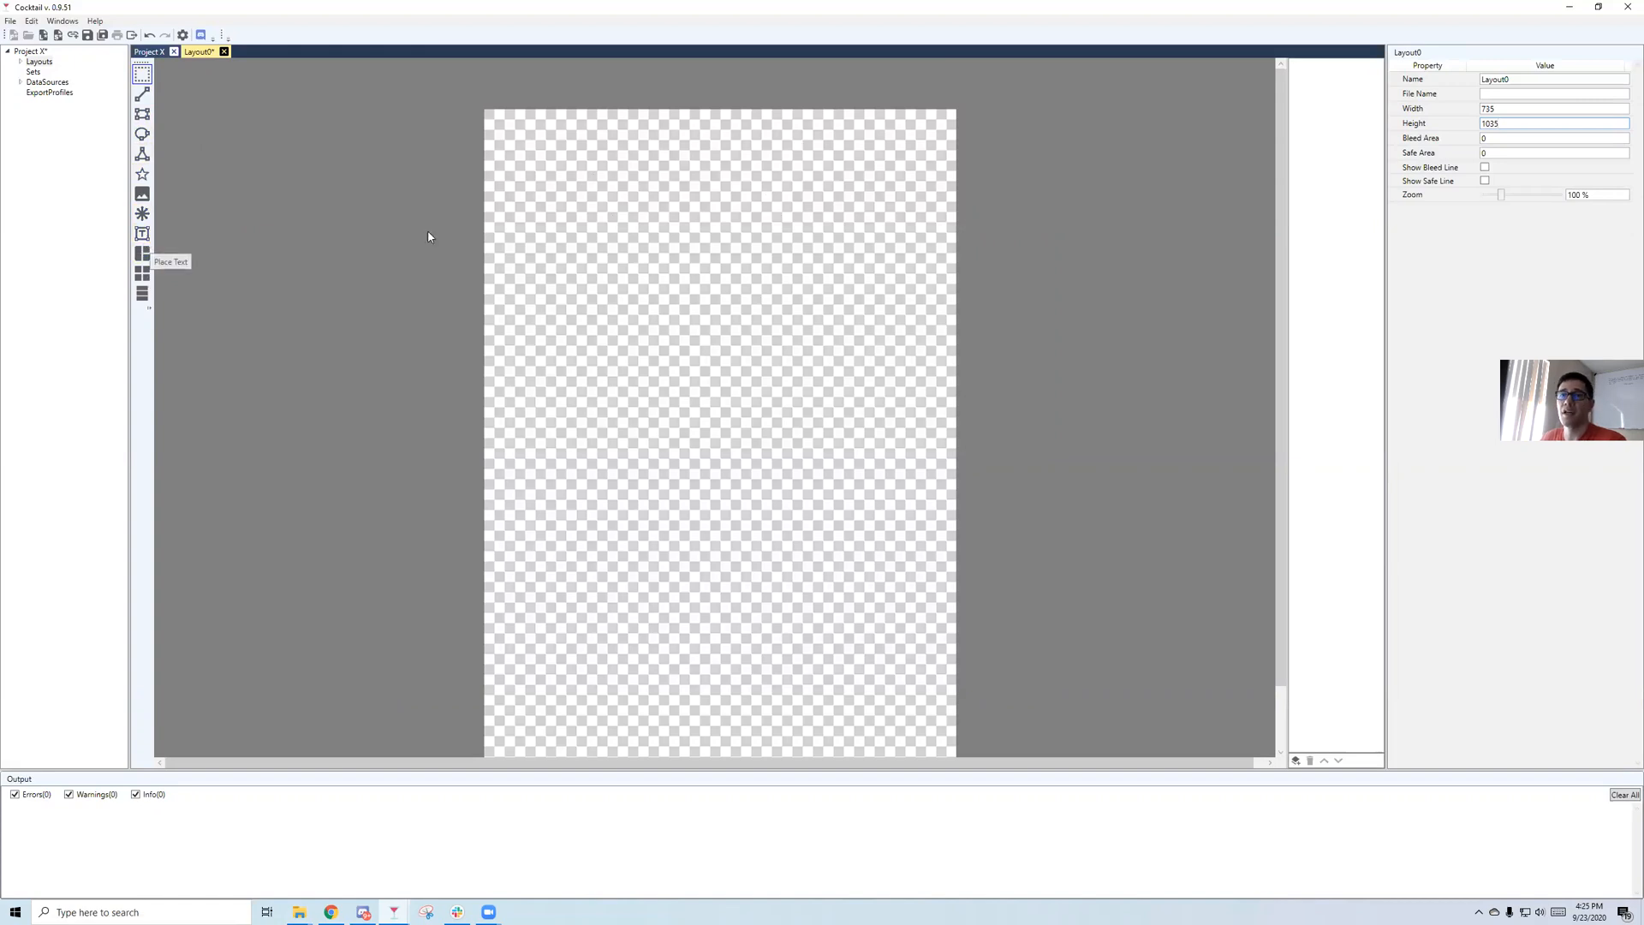
Draw a rectangle over the whole card from its upper-left corner, 735 wide, and set its height to 1035.
click(144, 116)
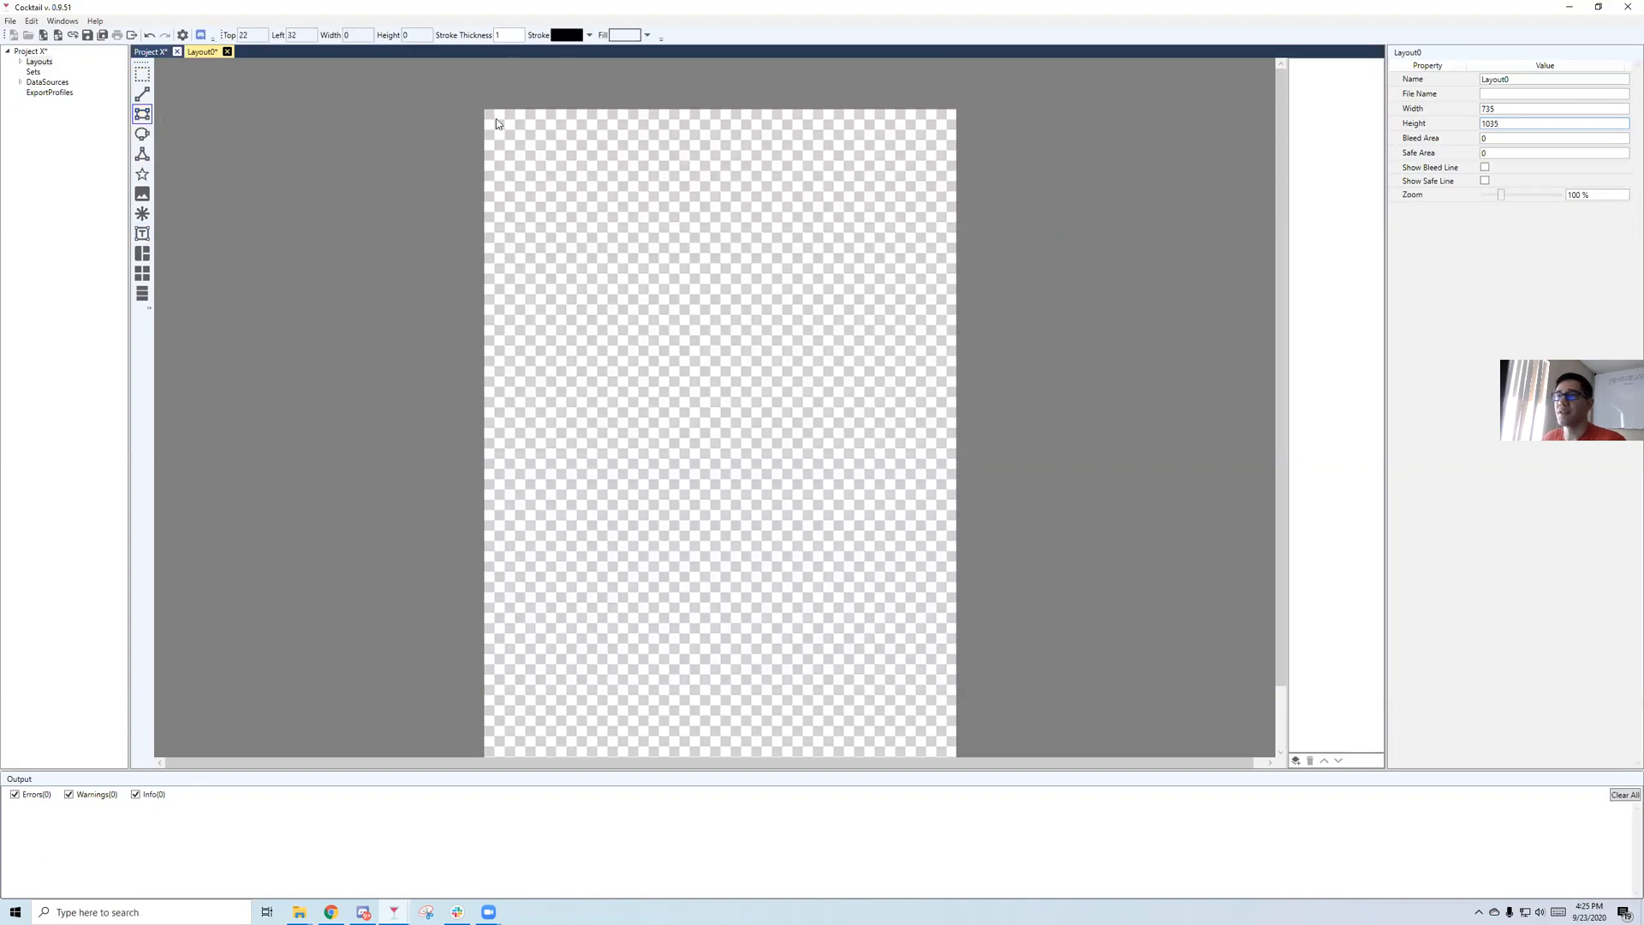
drag(484, 112, 955, 755)
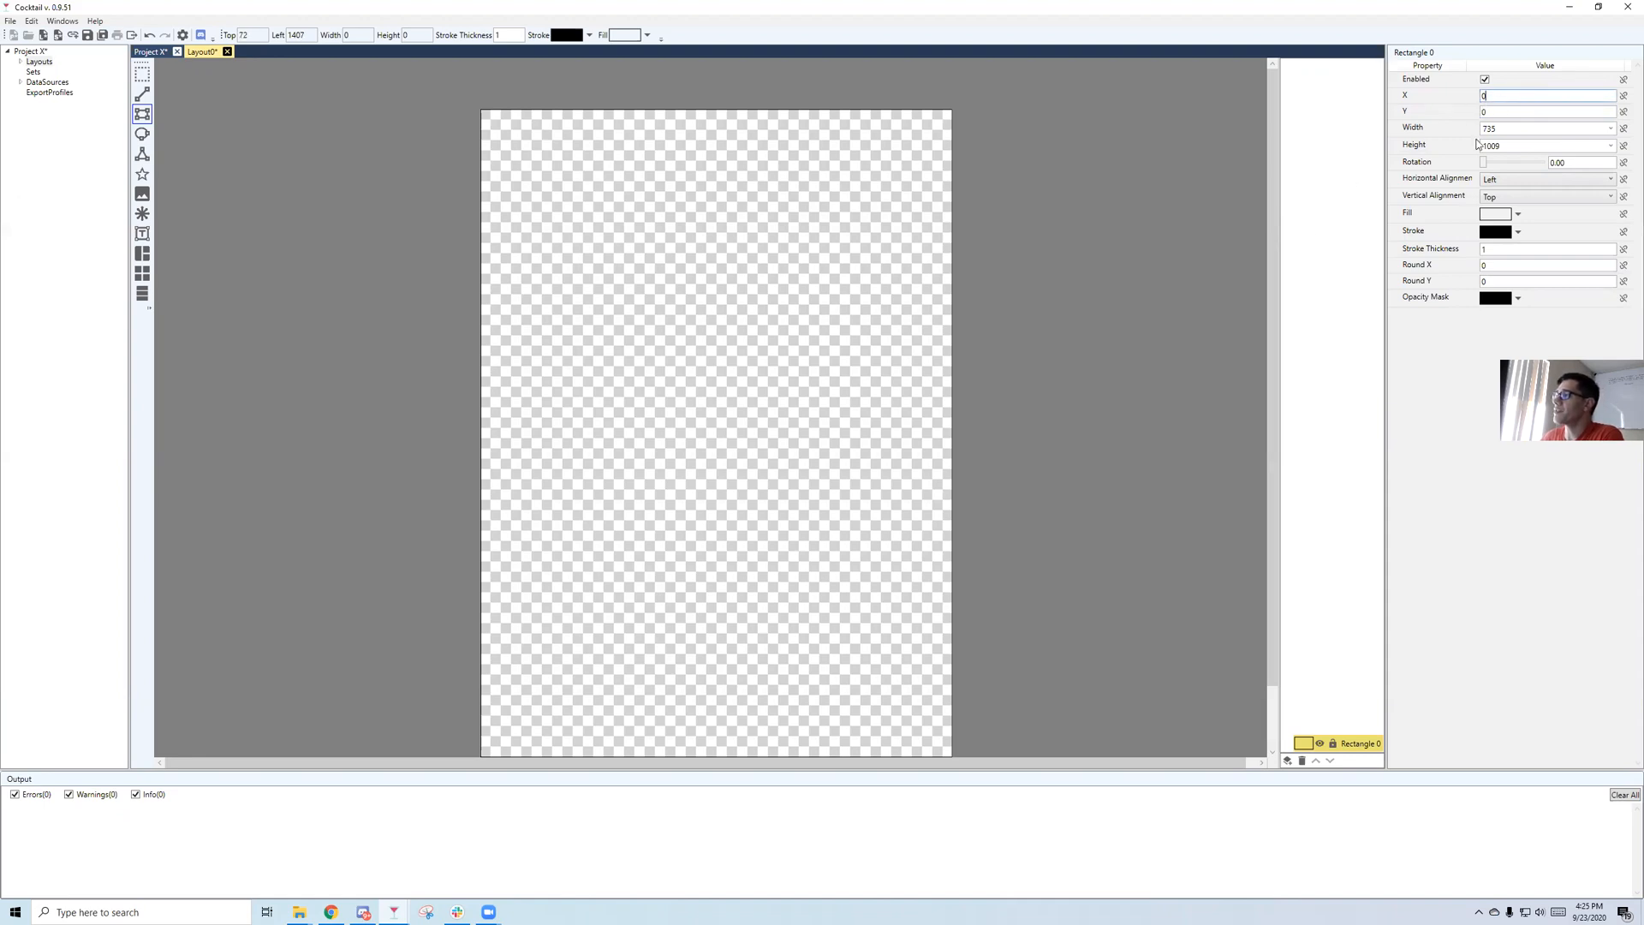
click(1438, 133)
key(Tab)
text(1035)
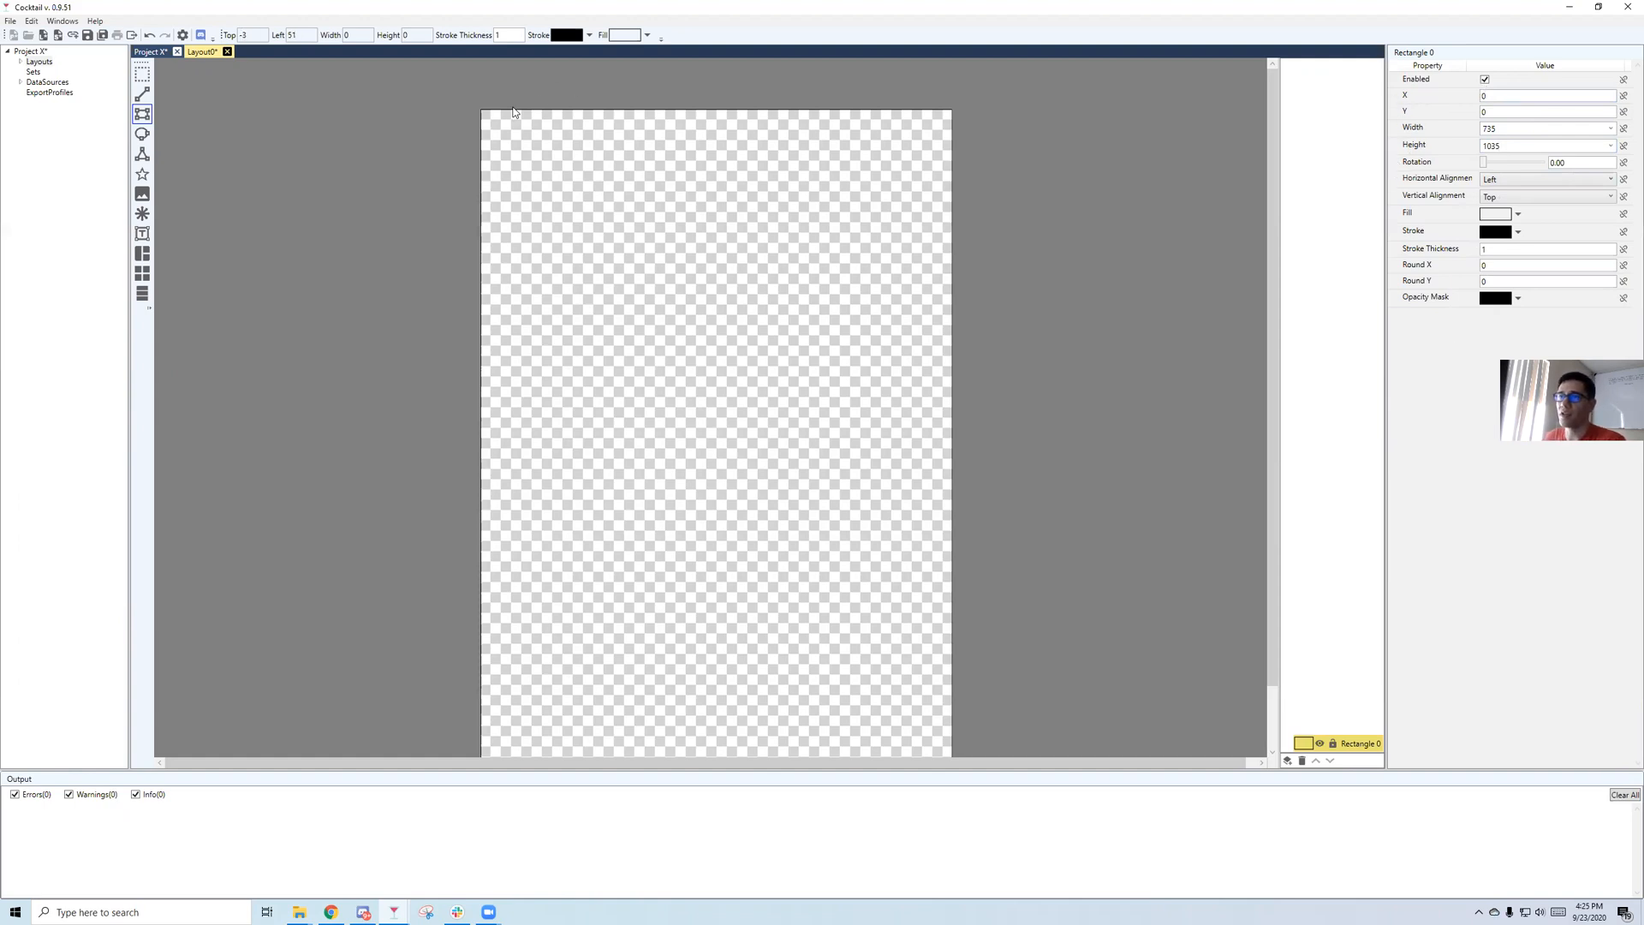
Shift the rectangle inward by setting its X to 50 and Y to 75.
drag(1496, 96, 1337, 95)
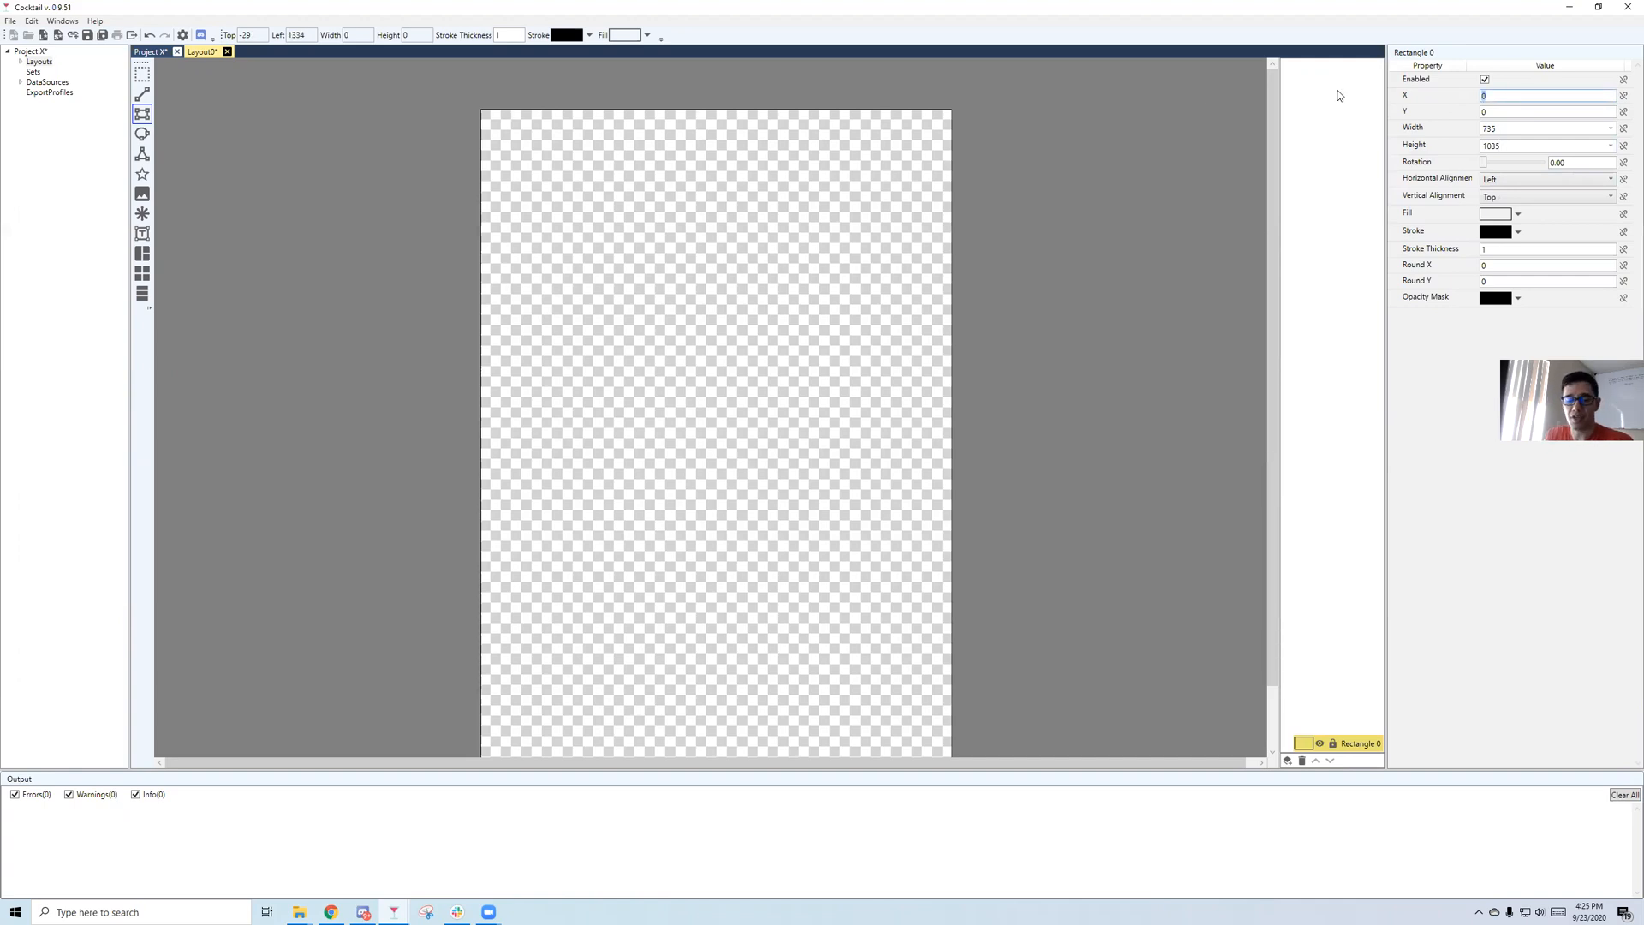
text(50)
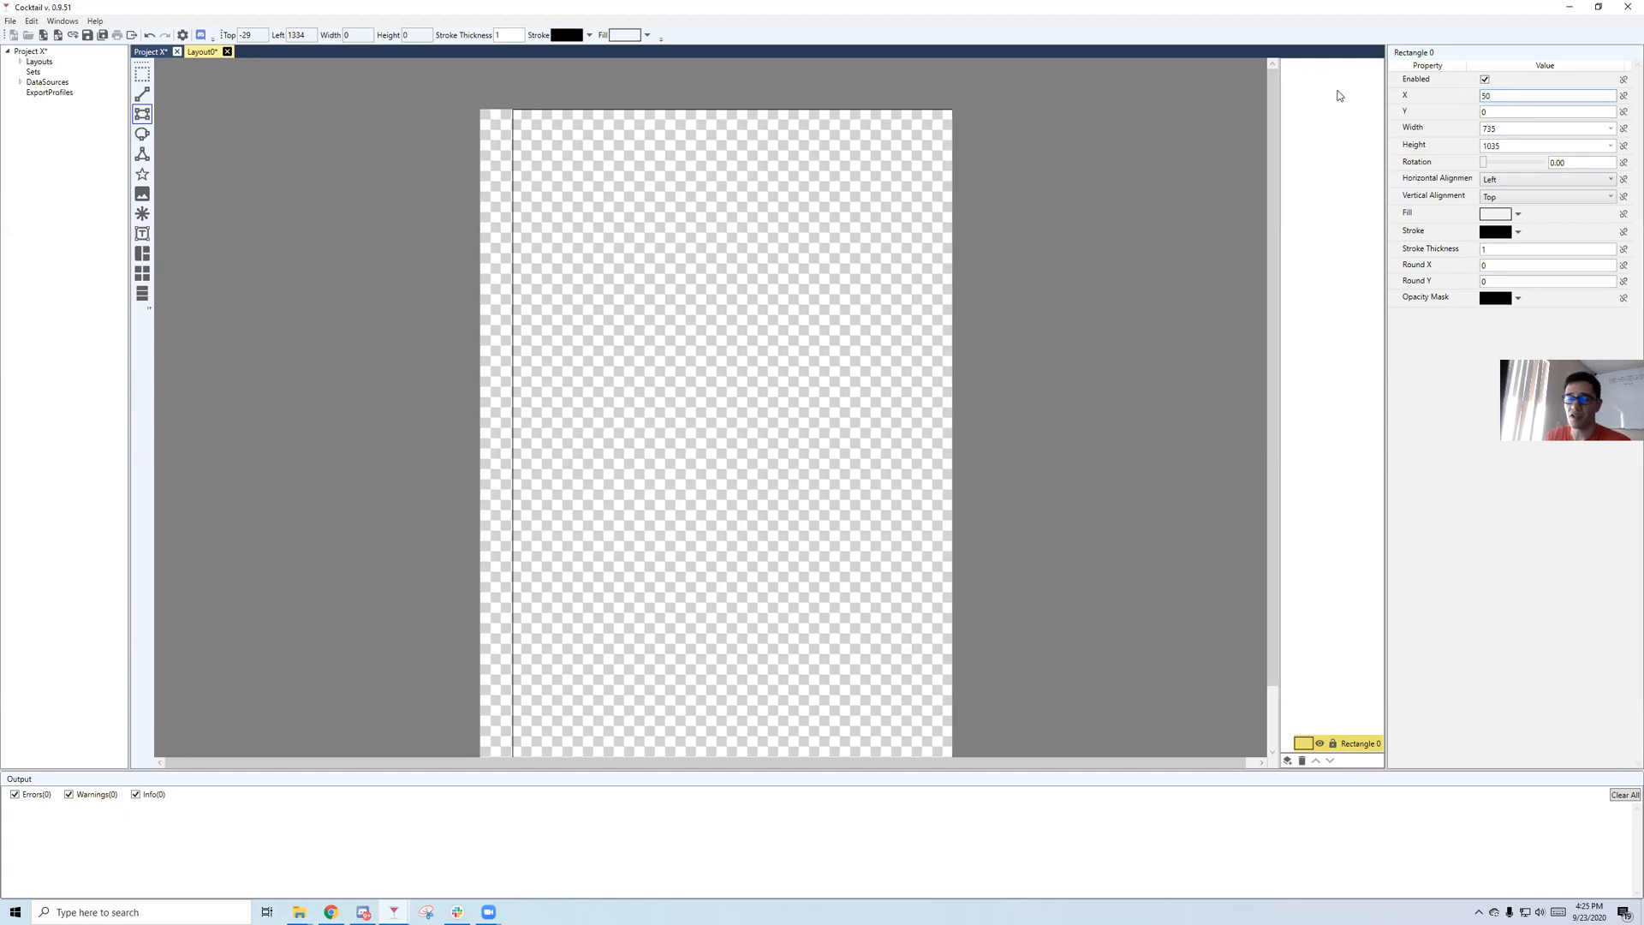
key(Tab)
text(75)
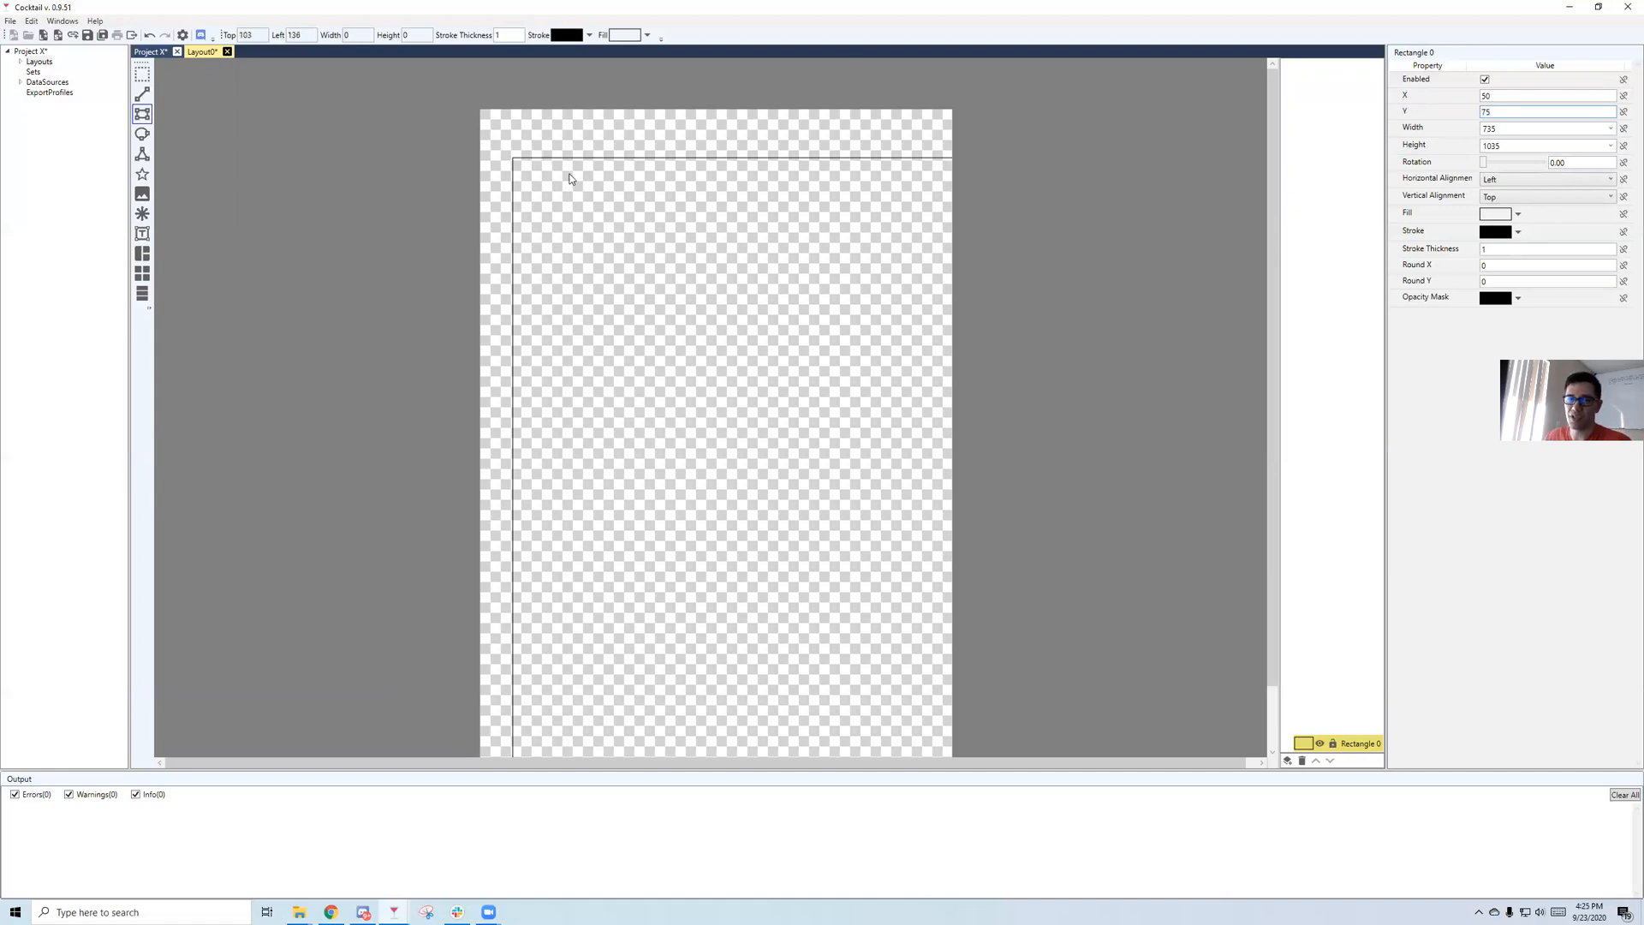
Reset the rectangle's Y and X positions to 0.
drag(1511, 112, 1378, 113)
text(0)
double_click(1494, 95)
text(0)
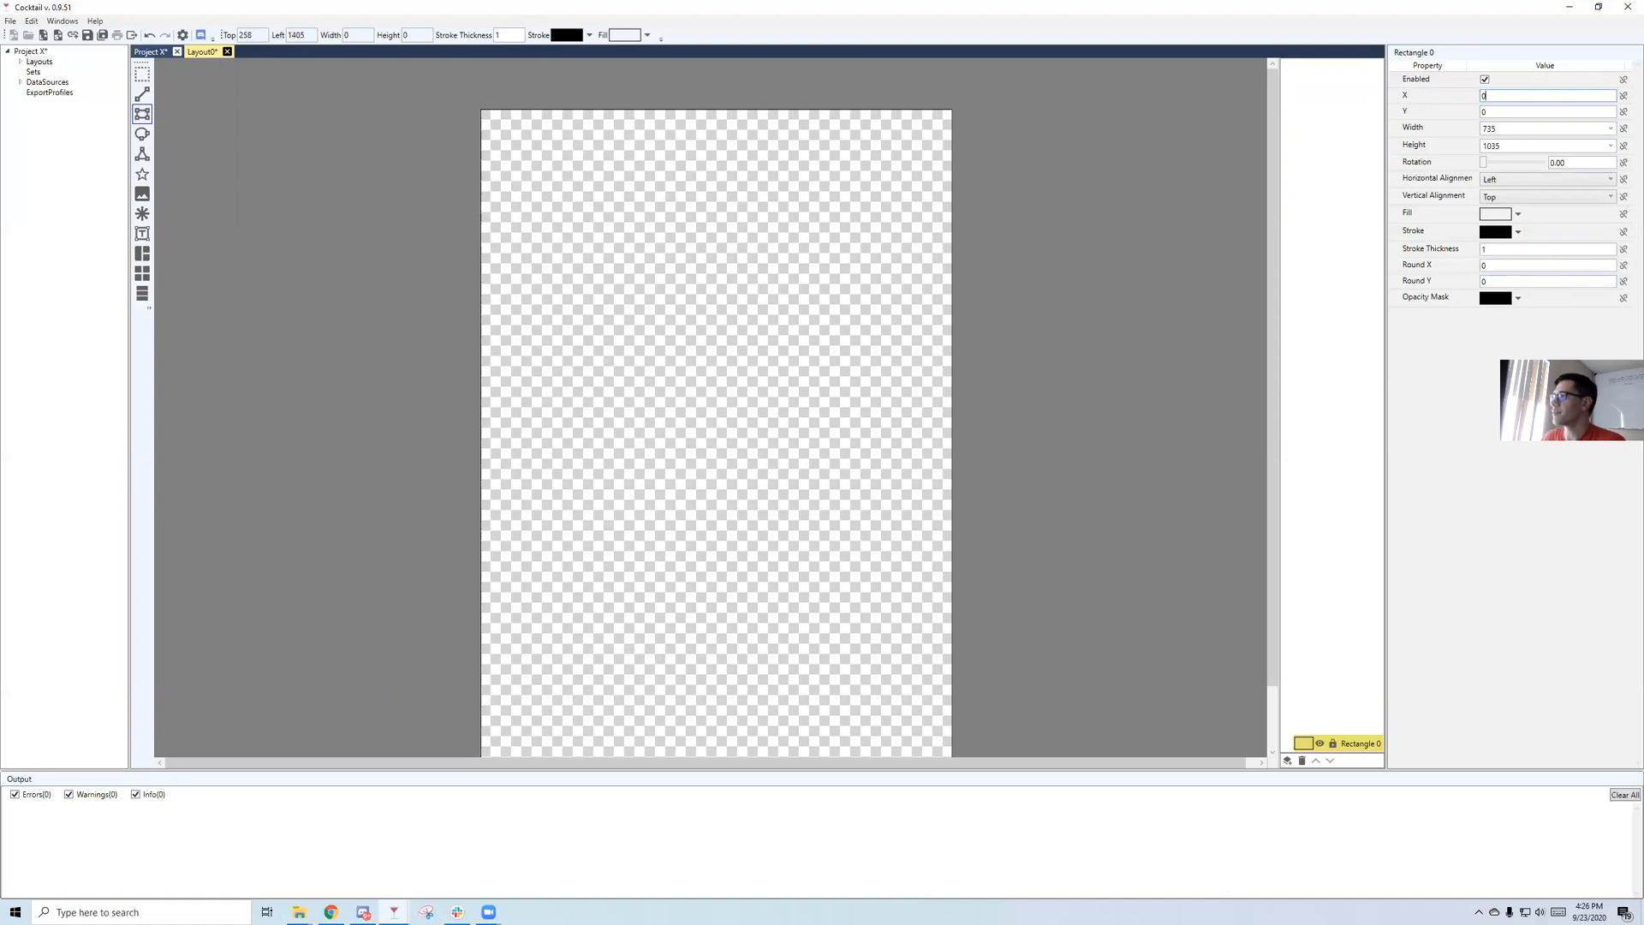
Give the rectangle a stroke thickness of 20 and rename its layer to Border Frame.
drag(1586, 249, 1342, 256)
text(20)
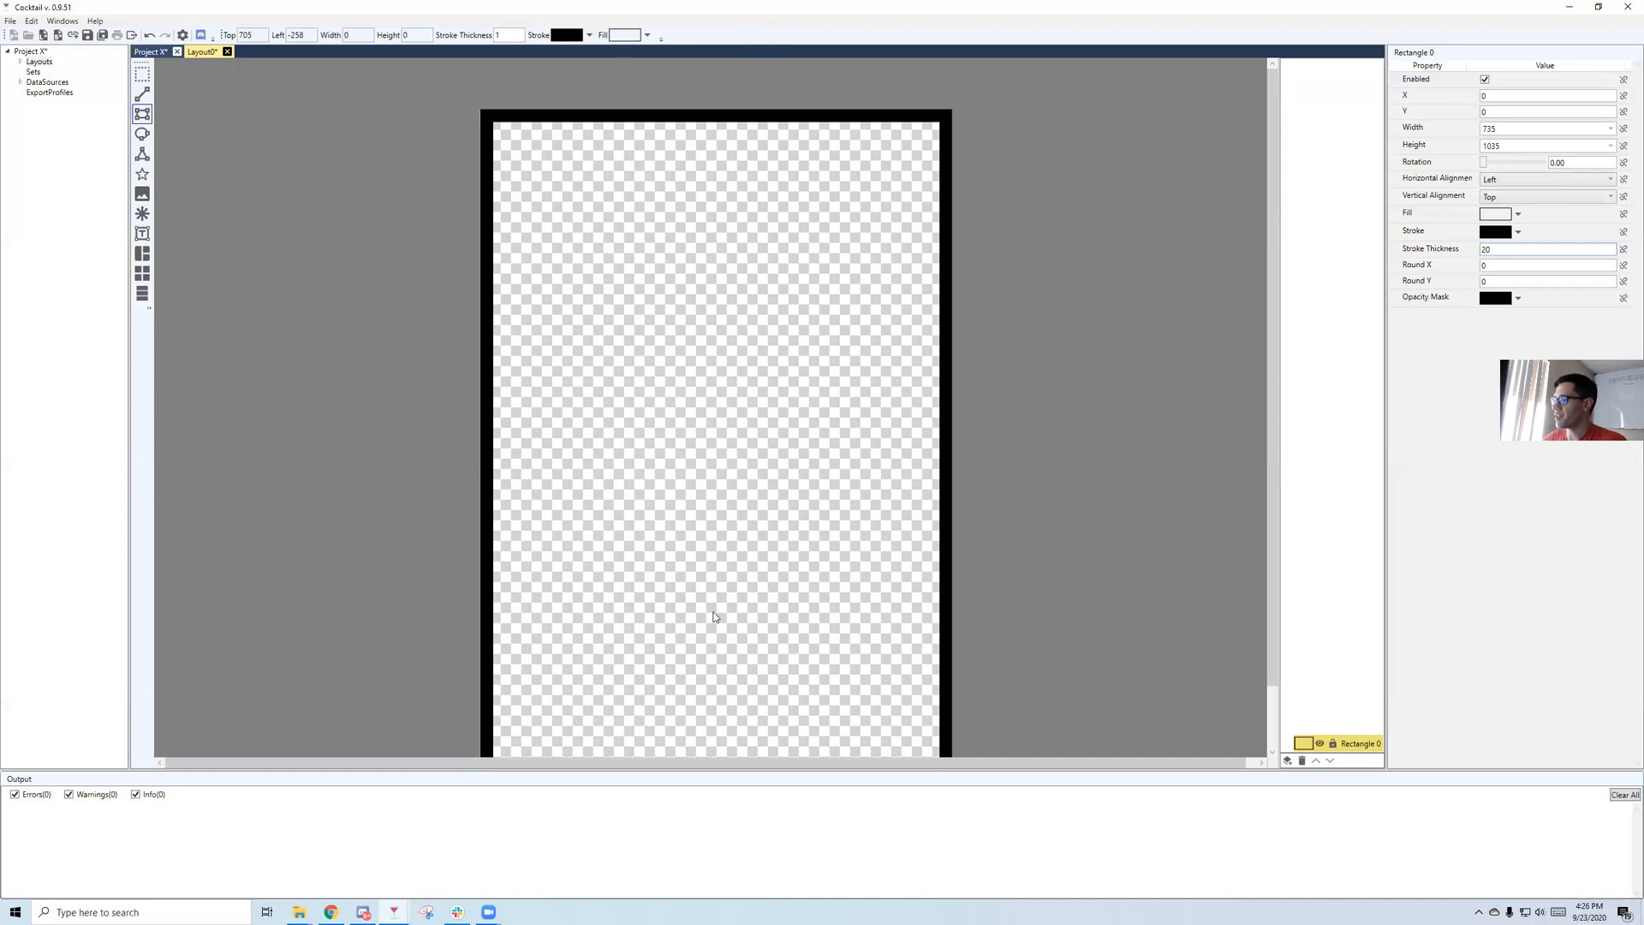
right_click(1358, 745)
click(1351, 769)
right_click(1351, 746)
click(1343, 745)
double_click(1368, 744)
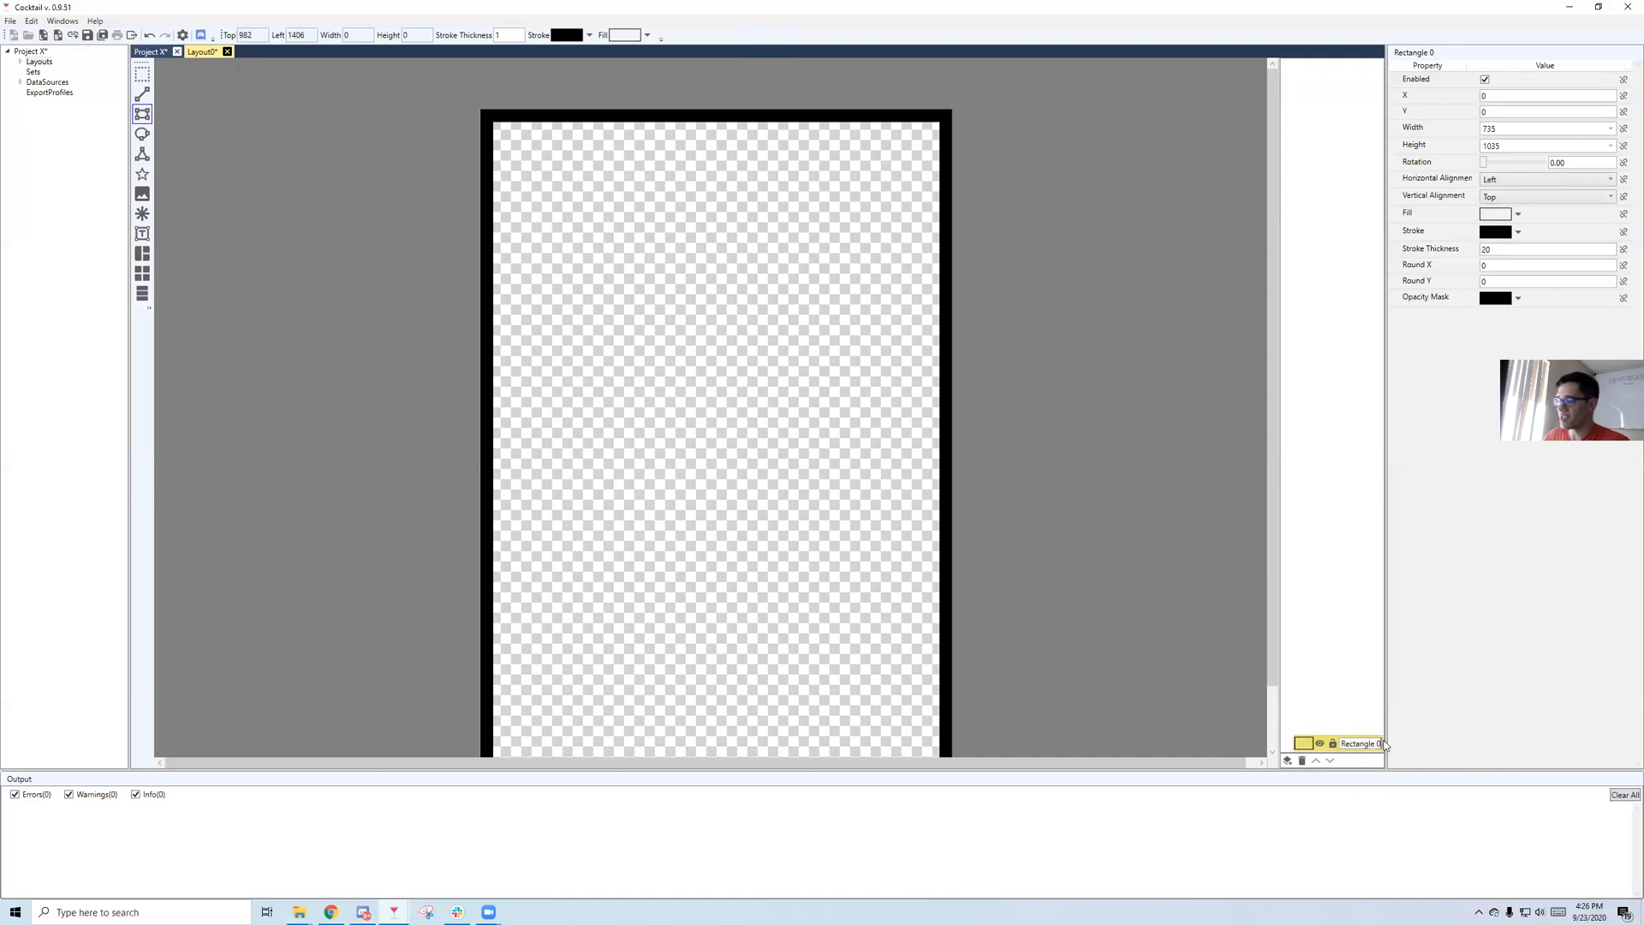
key(BackSpace)
key(BackSpace)
key(BackSpace)
key(BackSpace)
key(BackSpace)
key(BackSpace)
key(BackSpace)
key(BackSpace)
key(BackSpace)
key(BackSpace)
key(BackSpace)
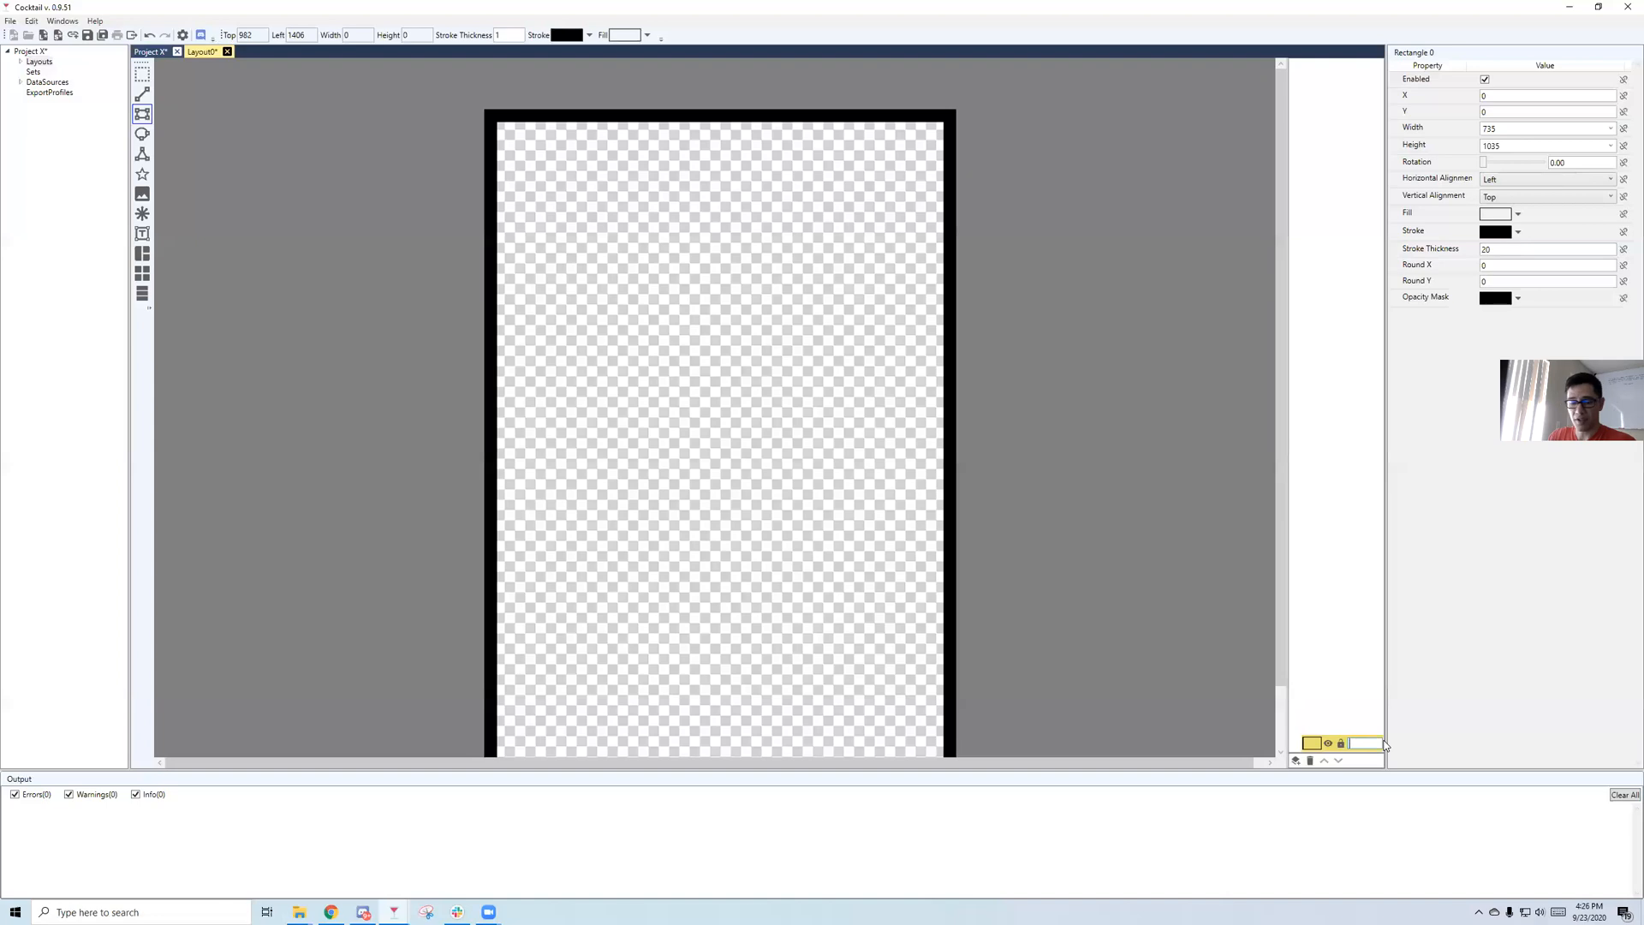
text(Border Frame)
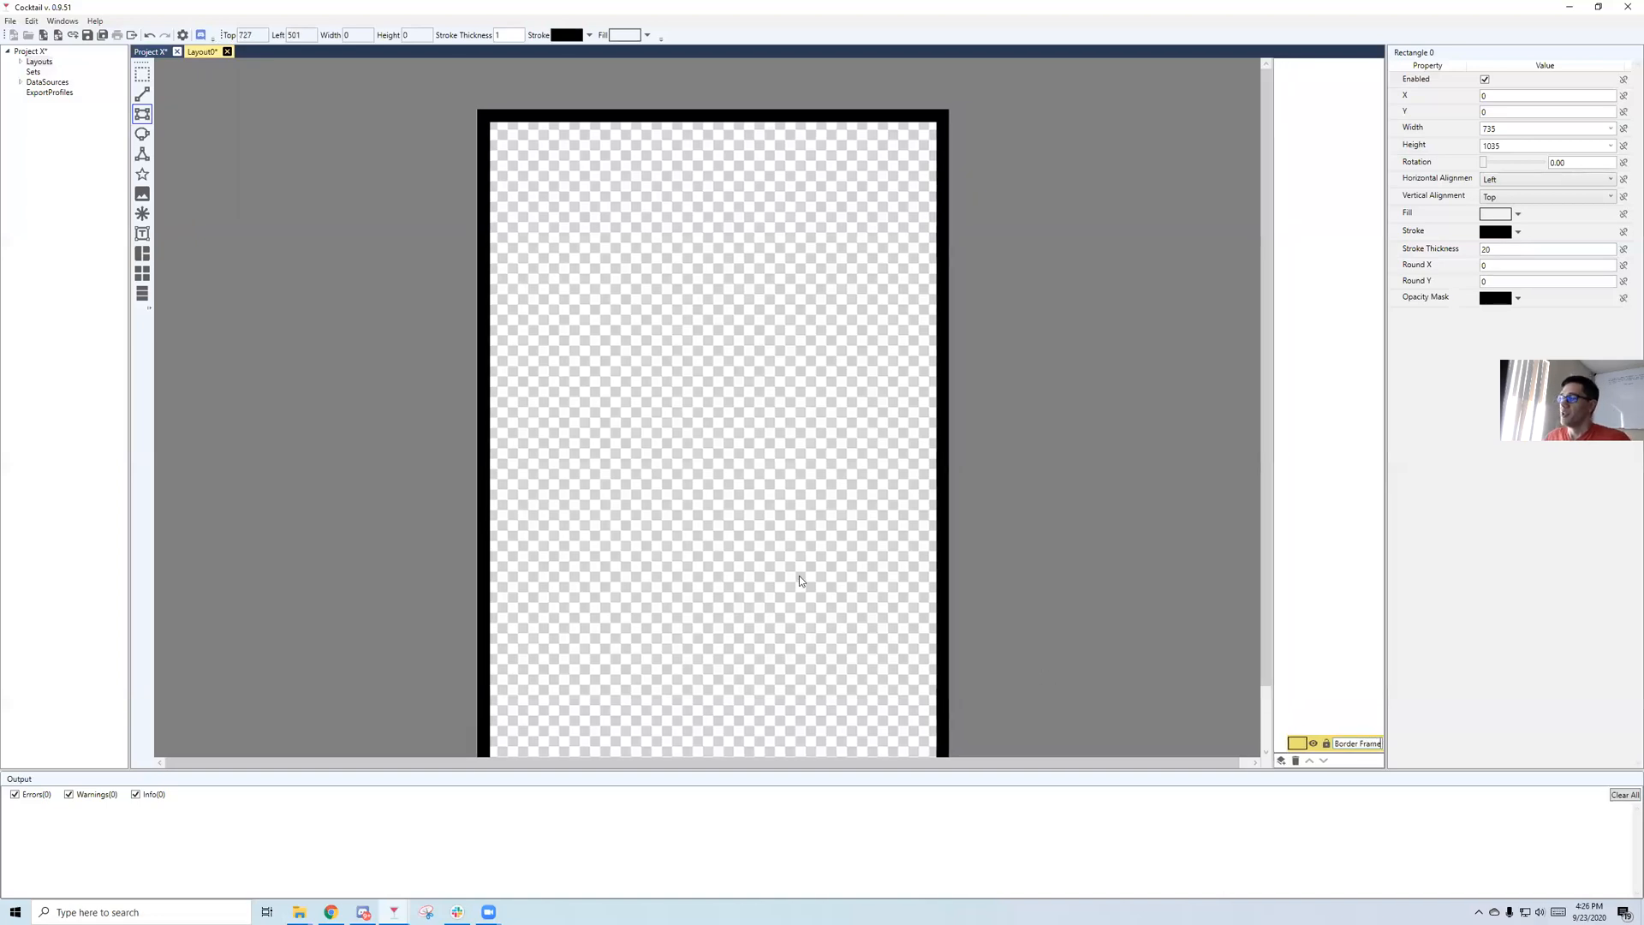
Switch to the Project X spreadsheet in Chrome and examine its column headers, especially the Name column.
click(331, 911)
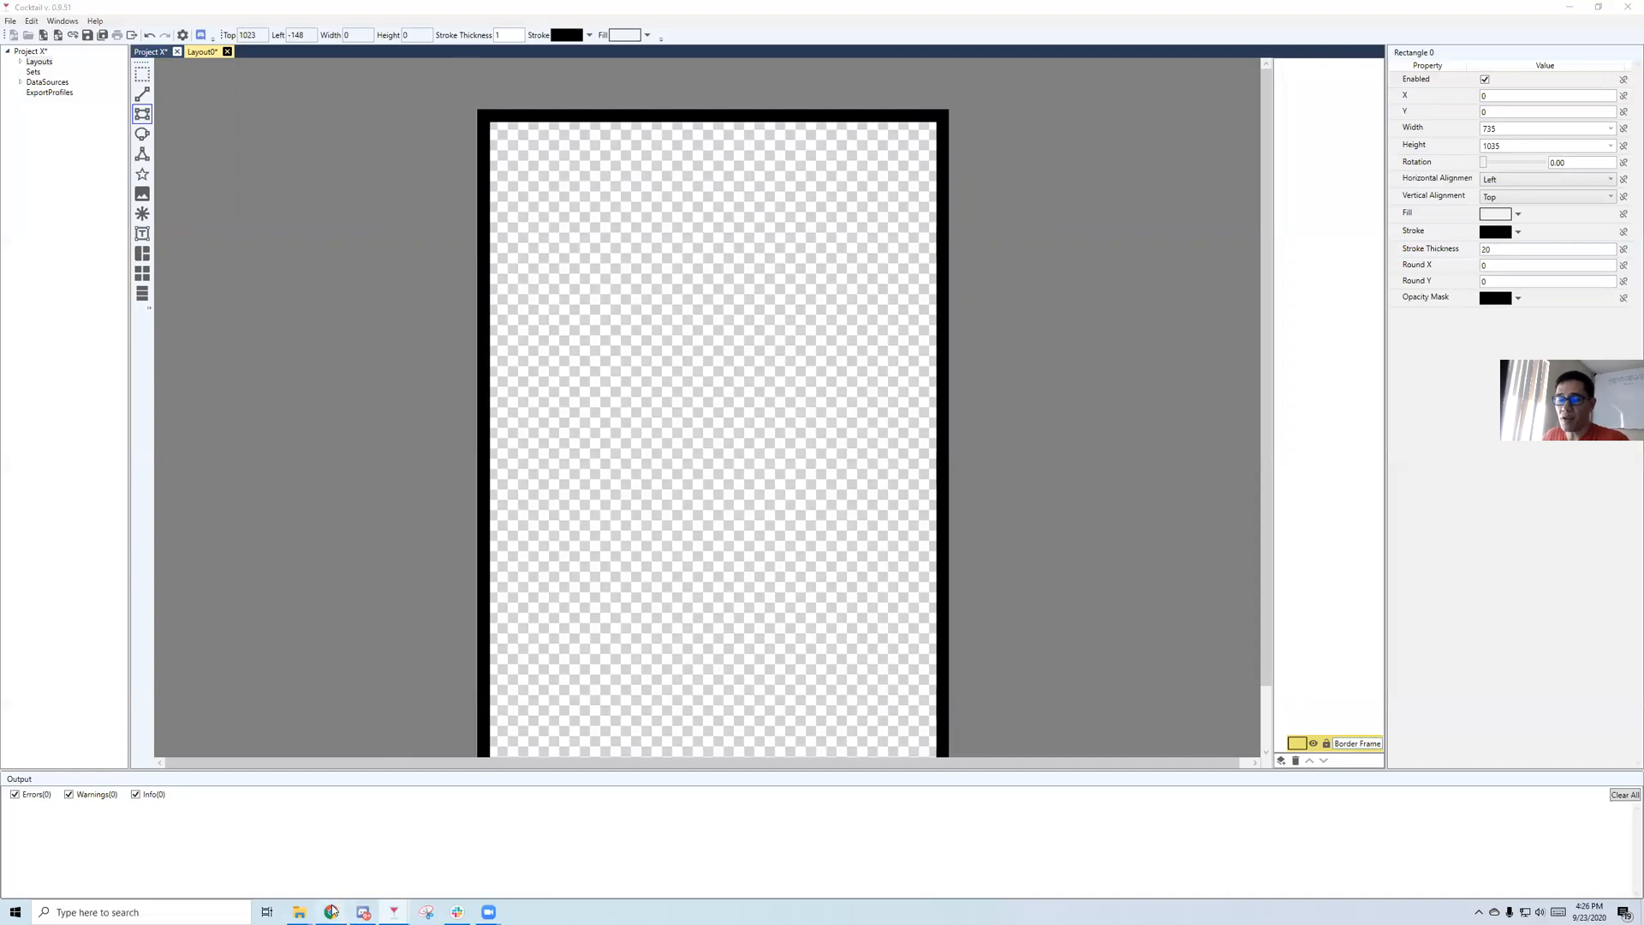
click(373, 163)
click(104, 162)
click(200, 165)
click(341, 167)
click(707, 165)
click(693, 222)
click(143, 184)
click(135, 162)
click(136, 196)
click(130, 163)
click(132, 198)
click(131, 164)
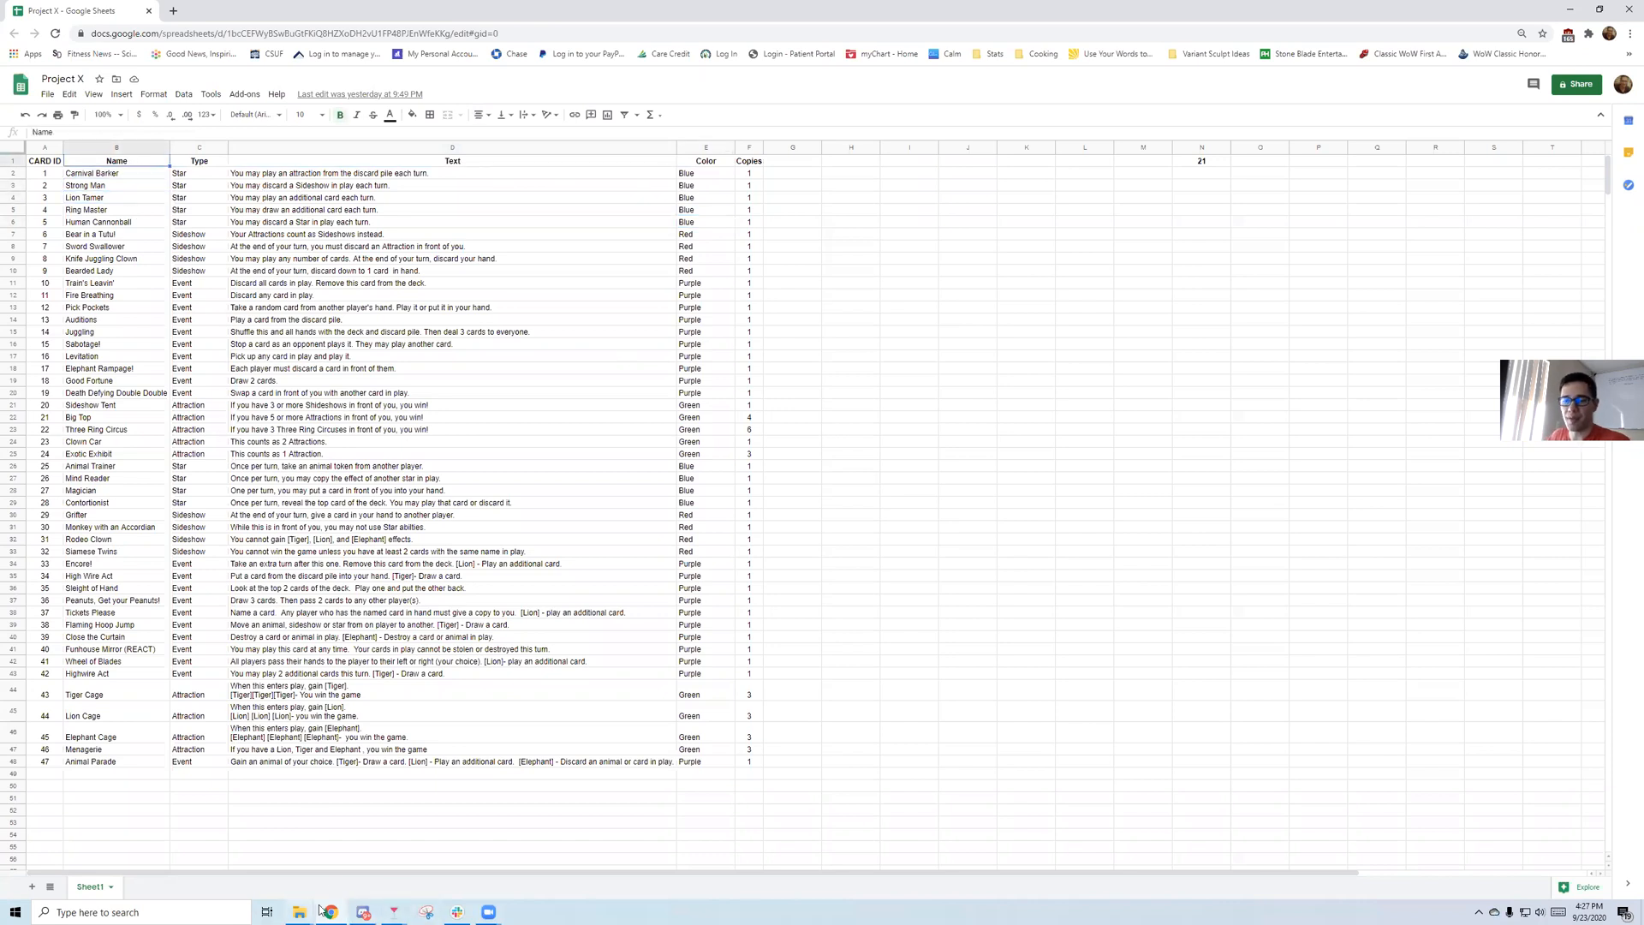
Return to the layout in Cocktail and draw a full-width rectangle about 735 by 201 across the card's top.
click(392, 910)
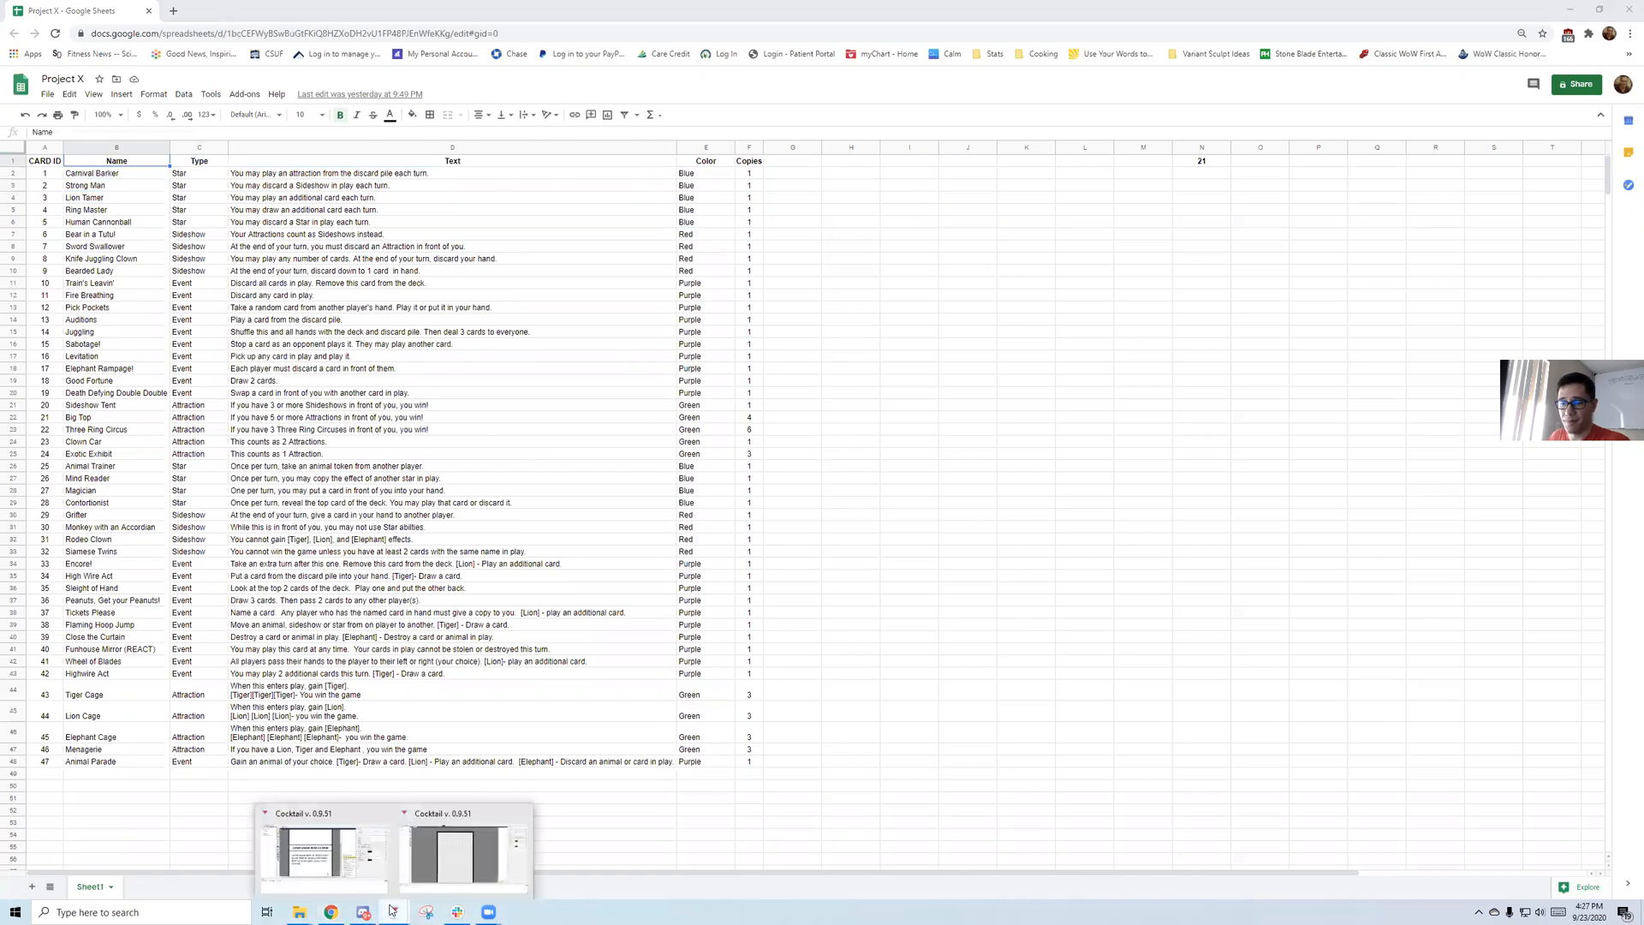
click(462, 852)
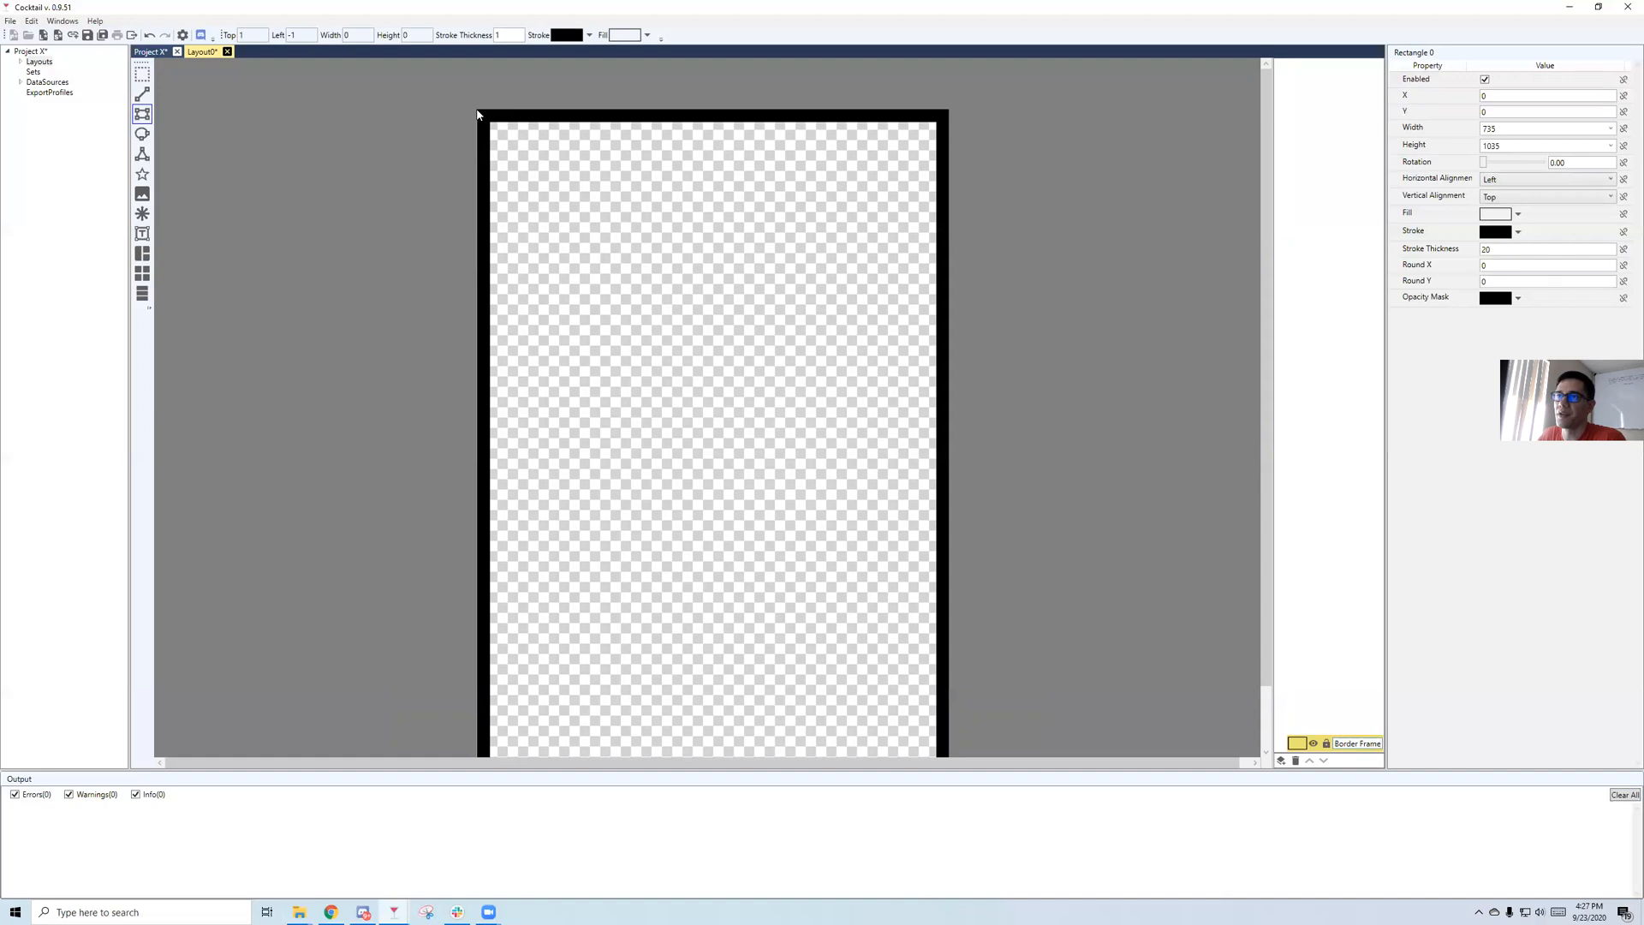
drag(478, 115, 949, 244)
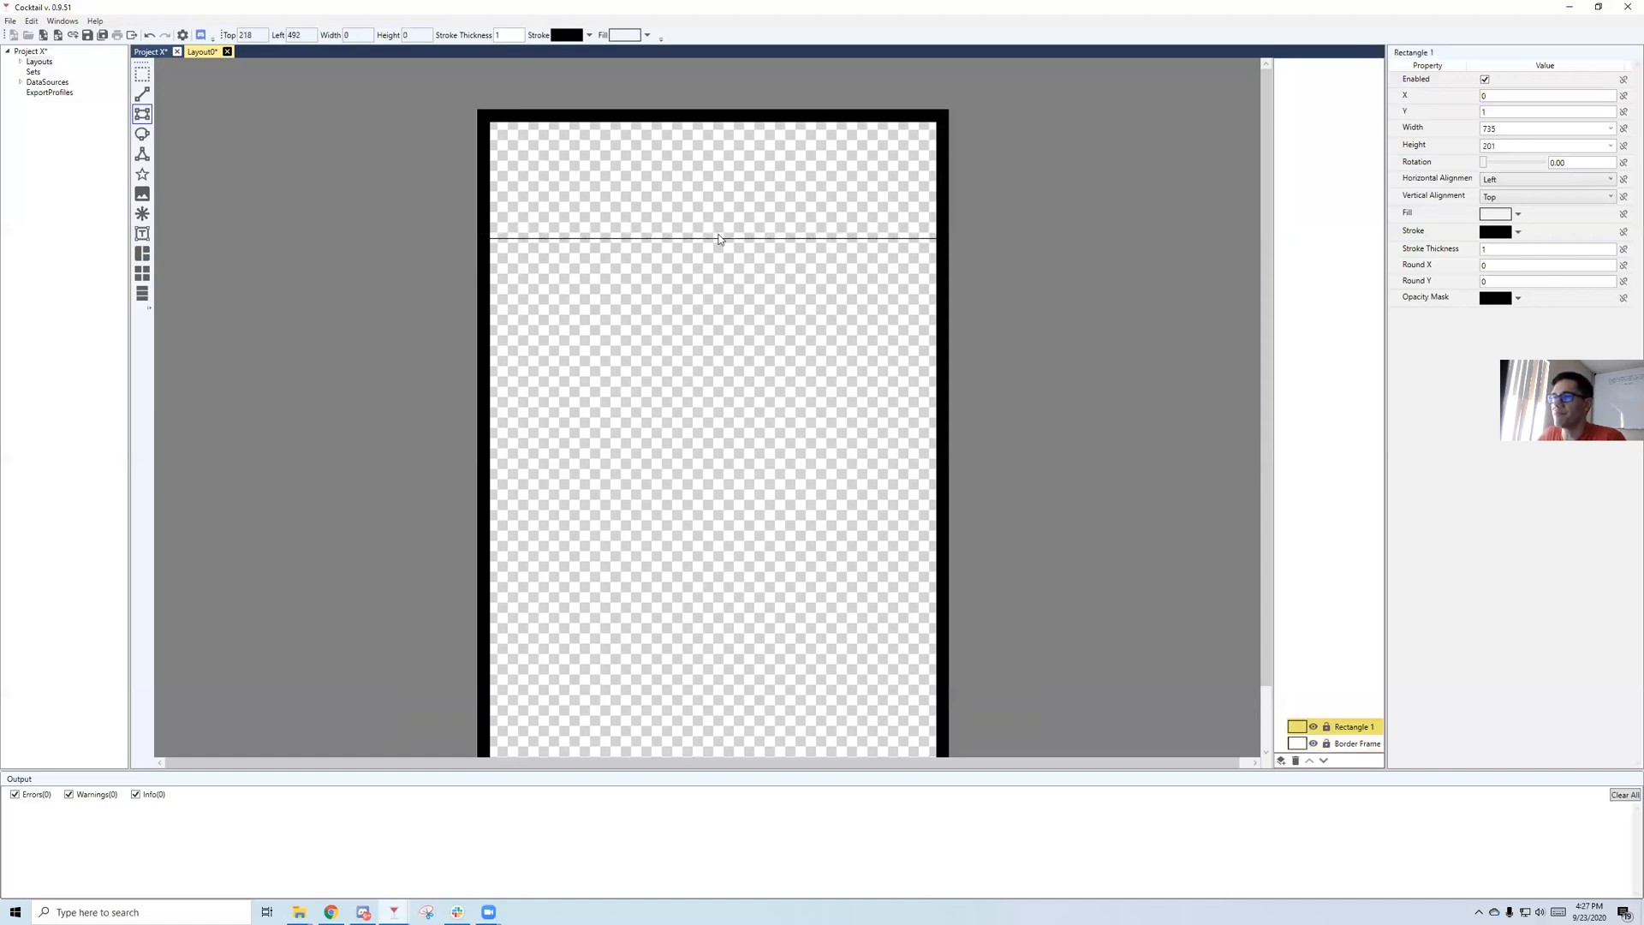
Set the new top rectangle's Y to 0 and height to 200.
double_click(1485, 112)
text(0)
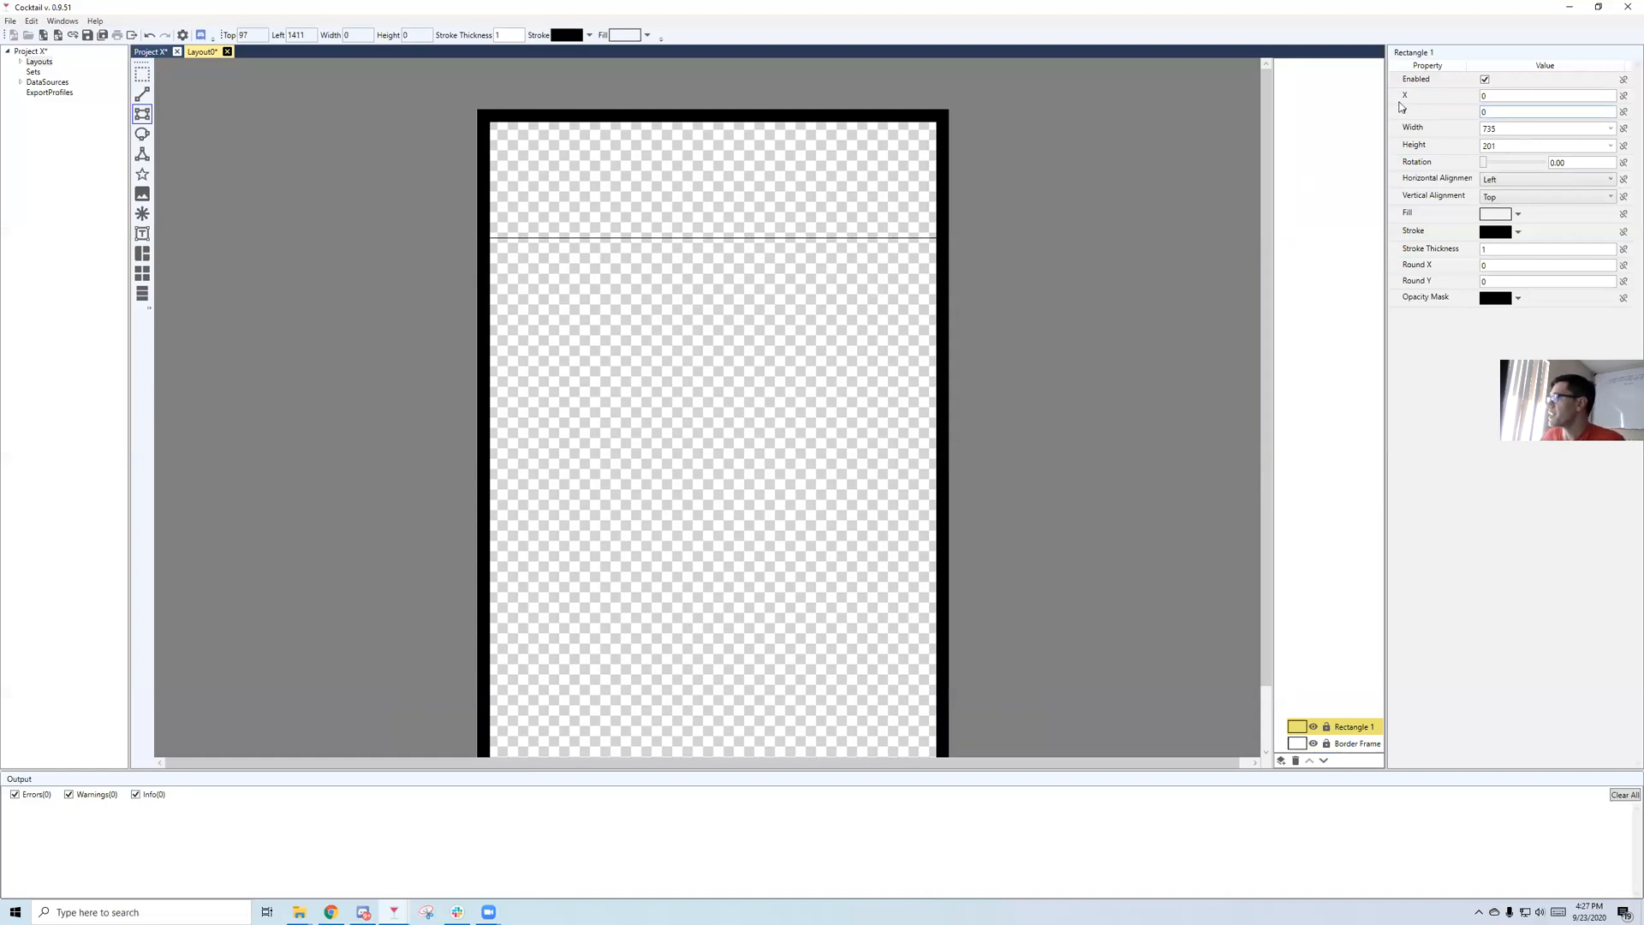
double_click(1502, 129)
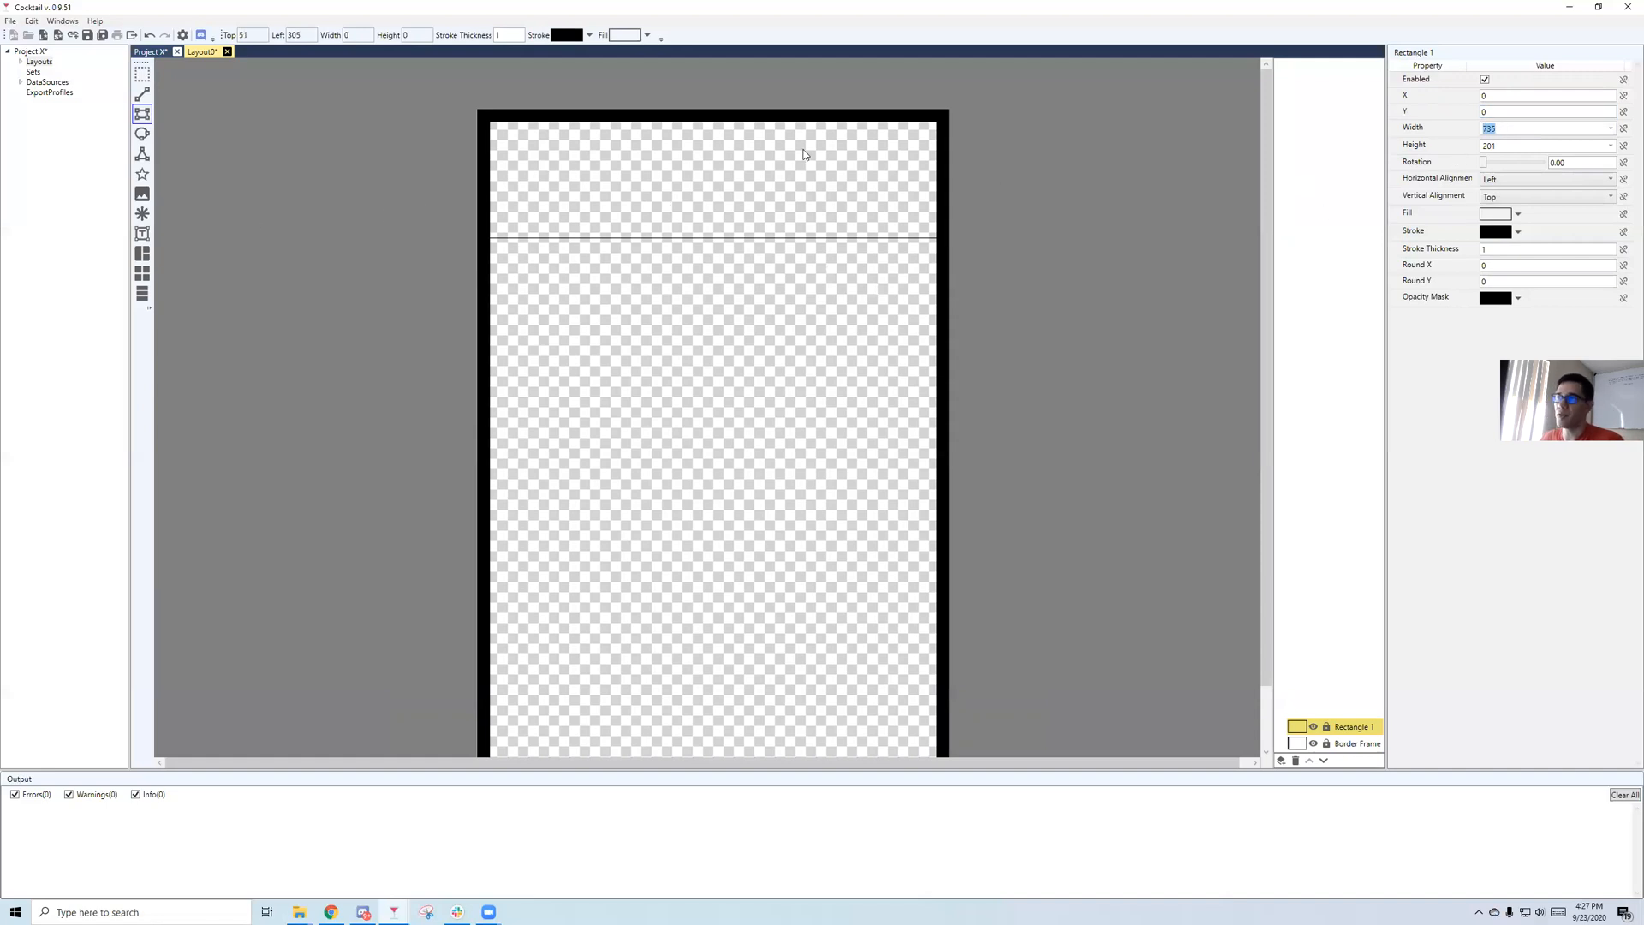
key(Tab)
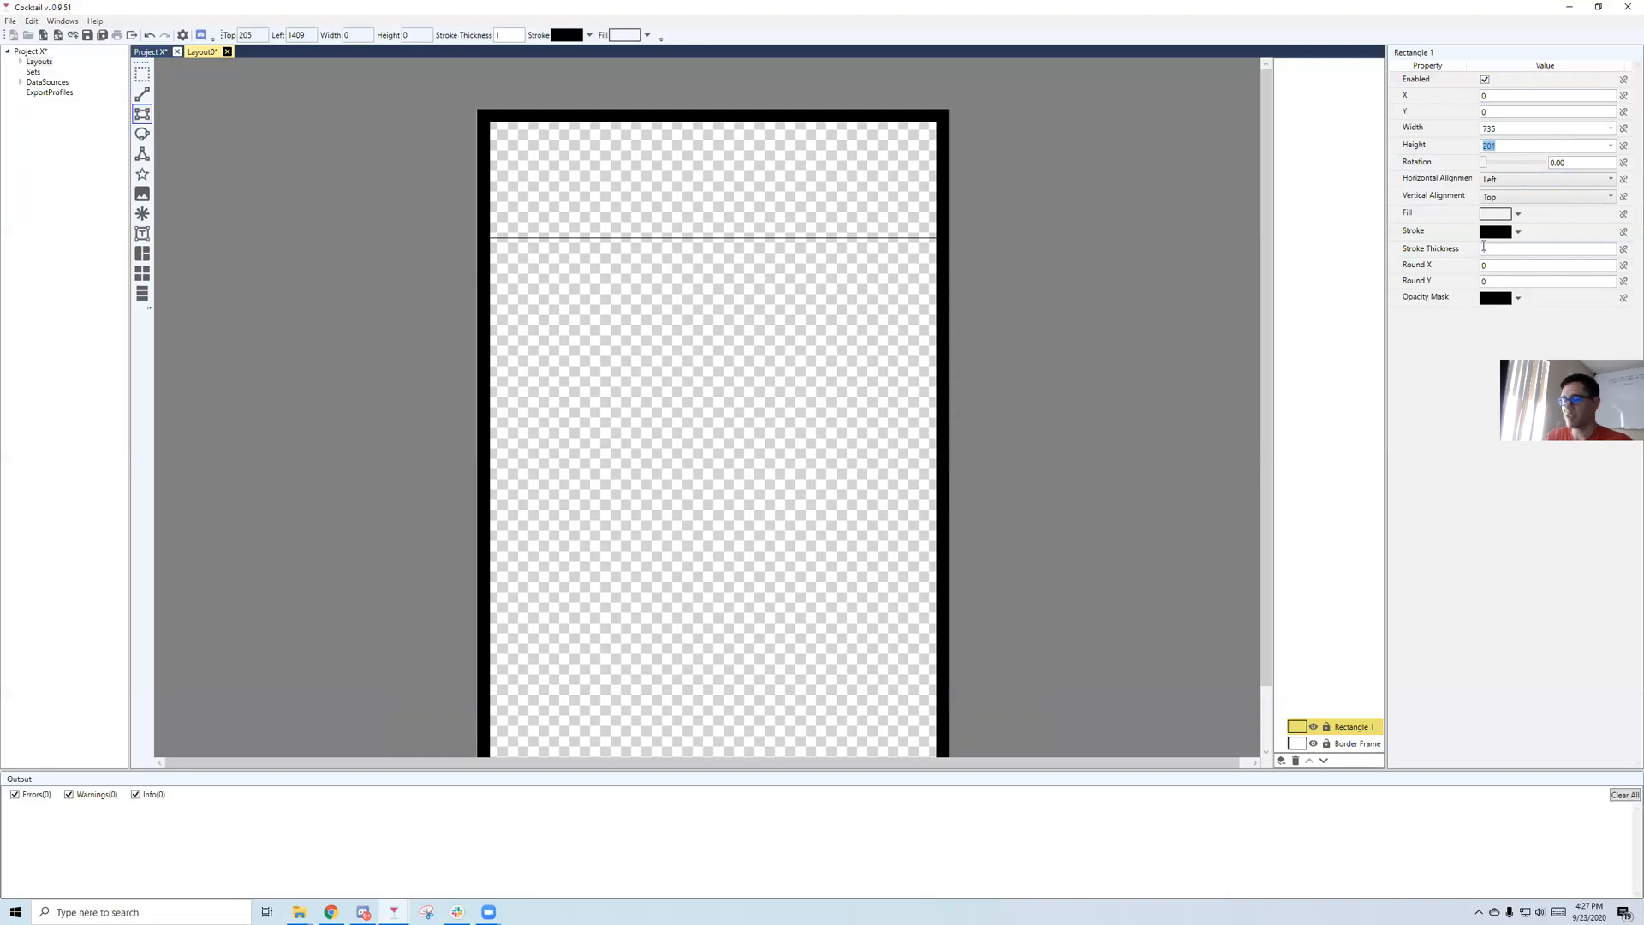
text(200)
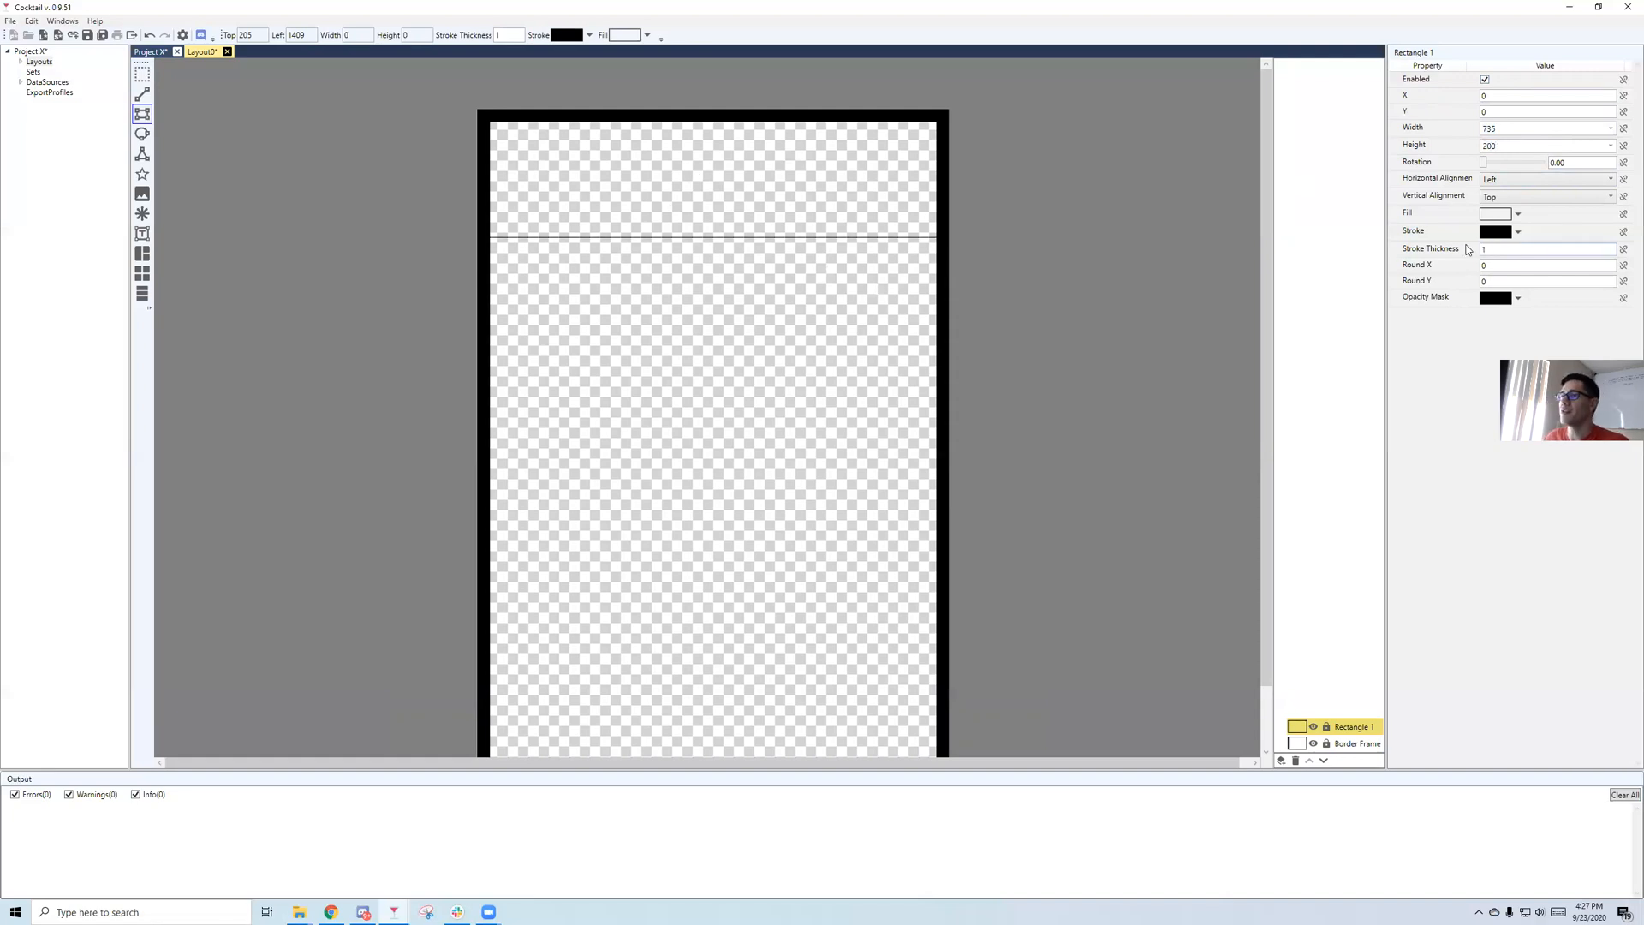
Set the top rectangle's stroke thickness to 15.
drag(1538, 249, 1327, 249)
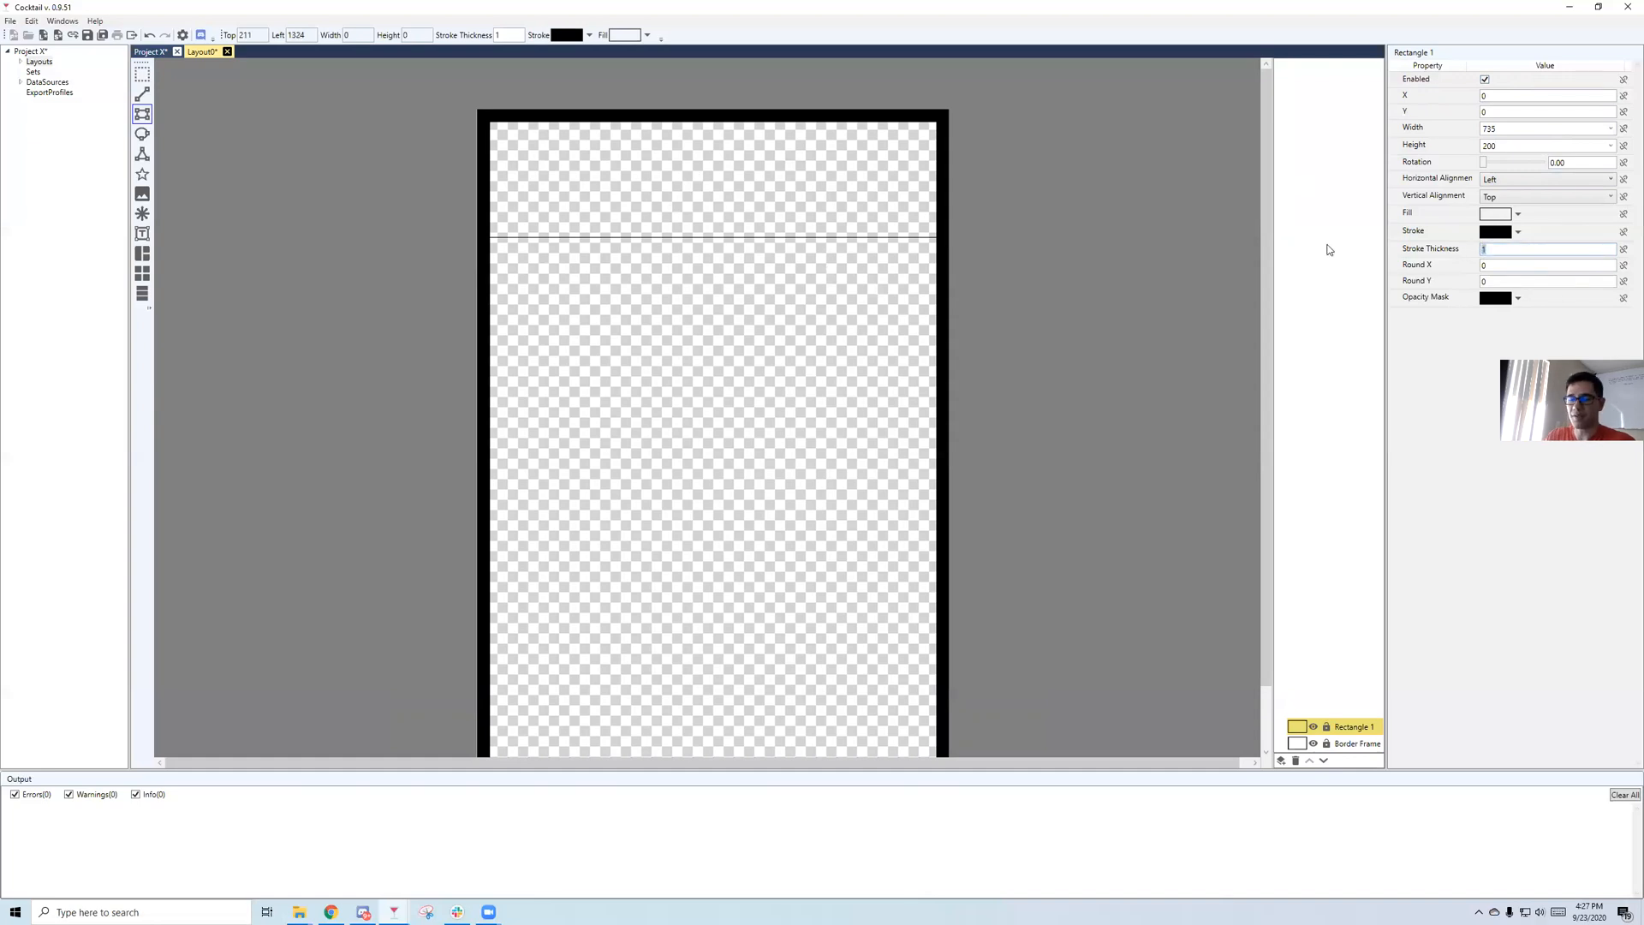
text(20)
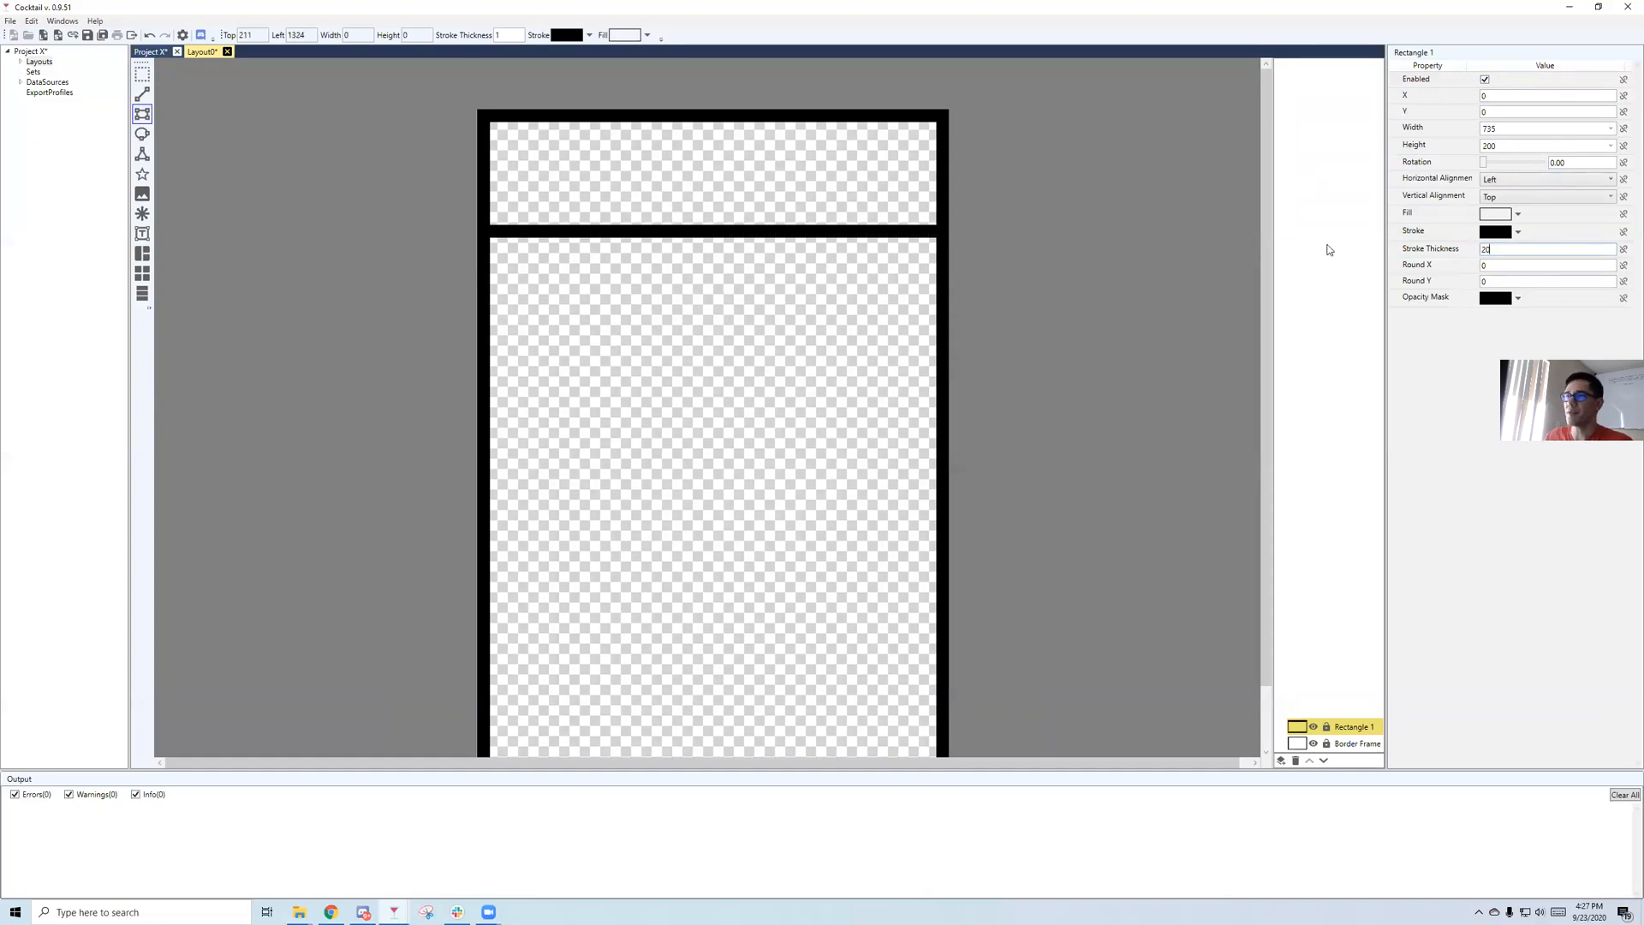
key(BackSpace)
key(BackSpace)
text(15)
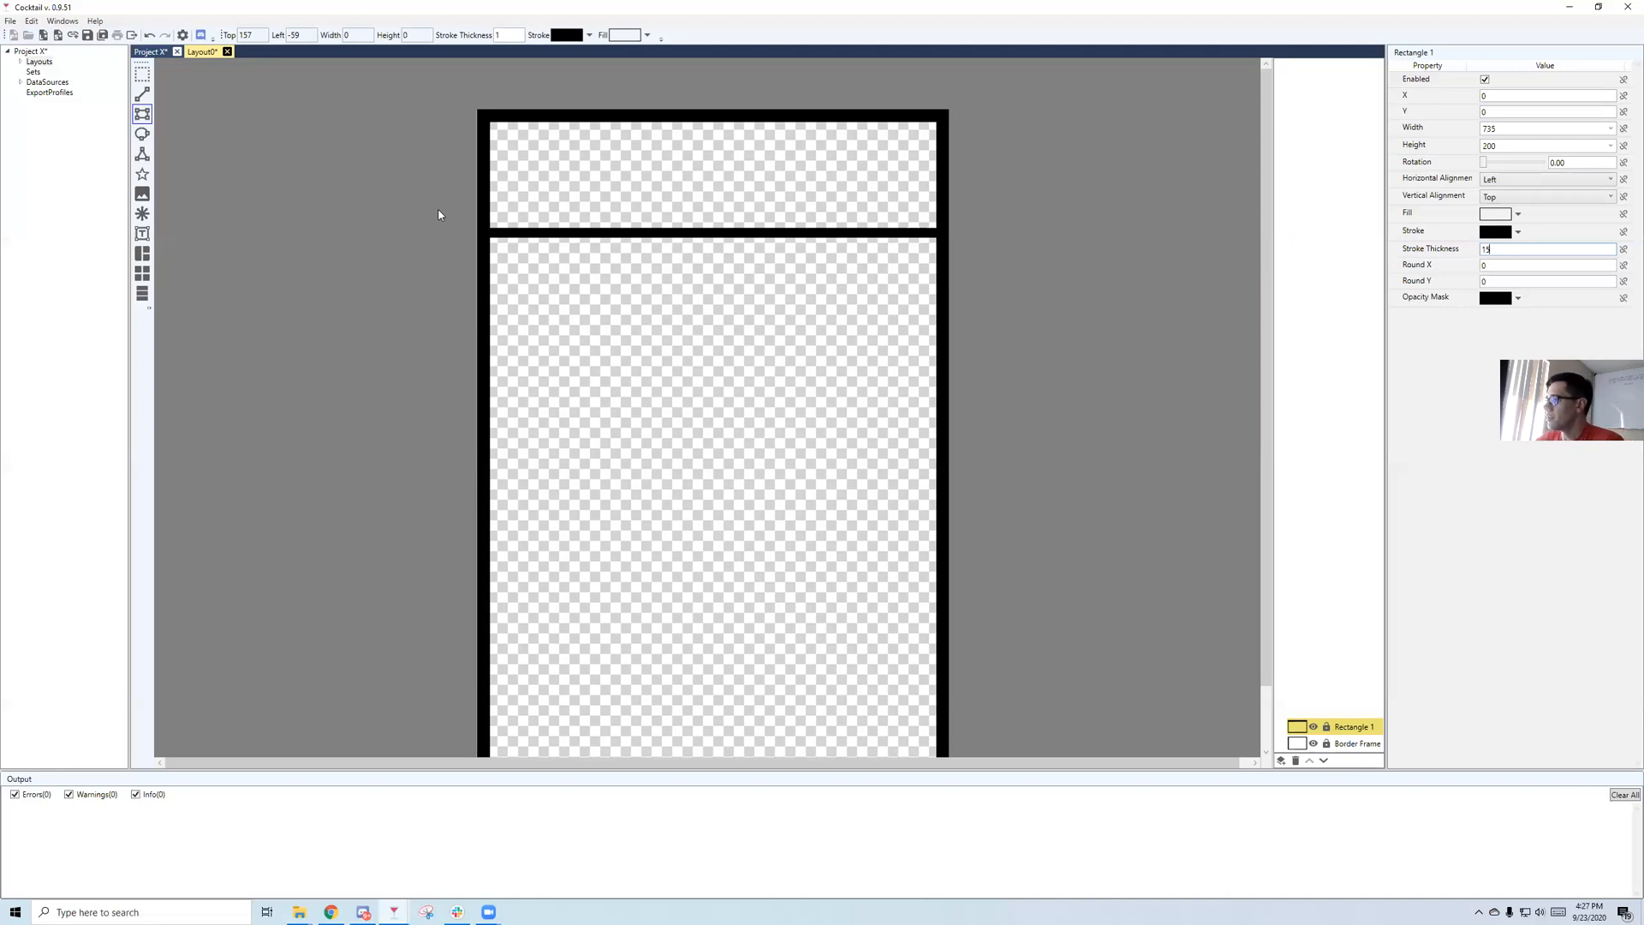
Rename the top rectangle's layer to Name Frame.
right_click(1367, 727)
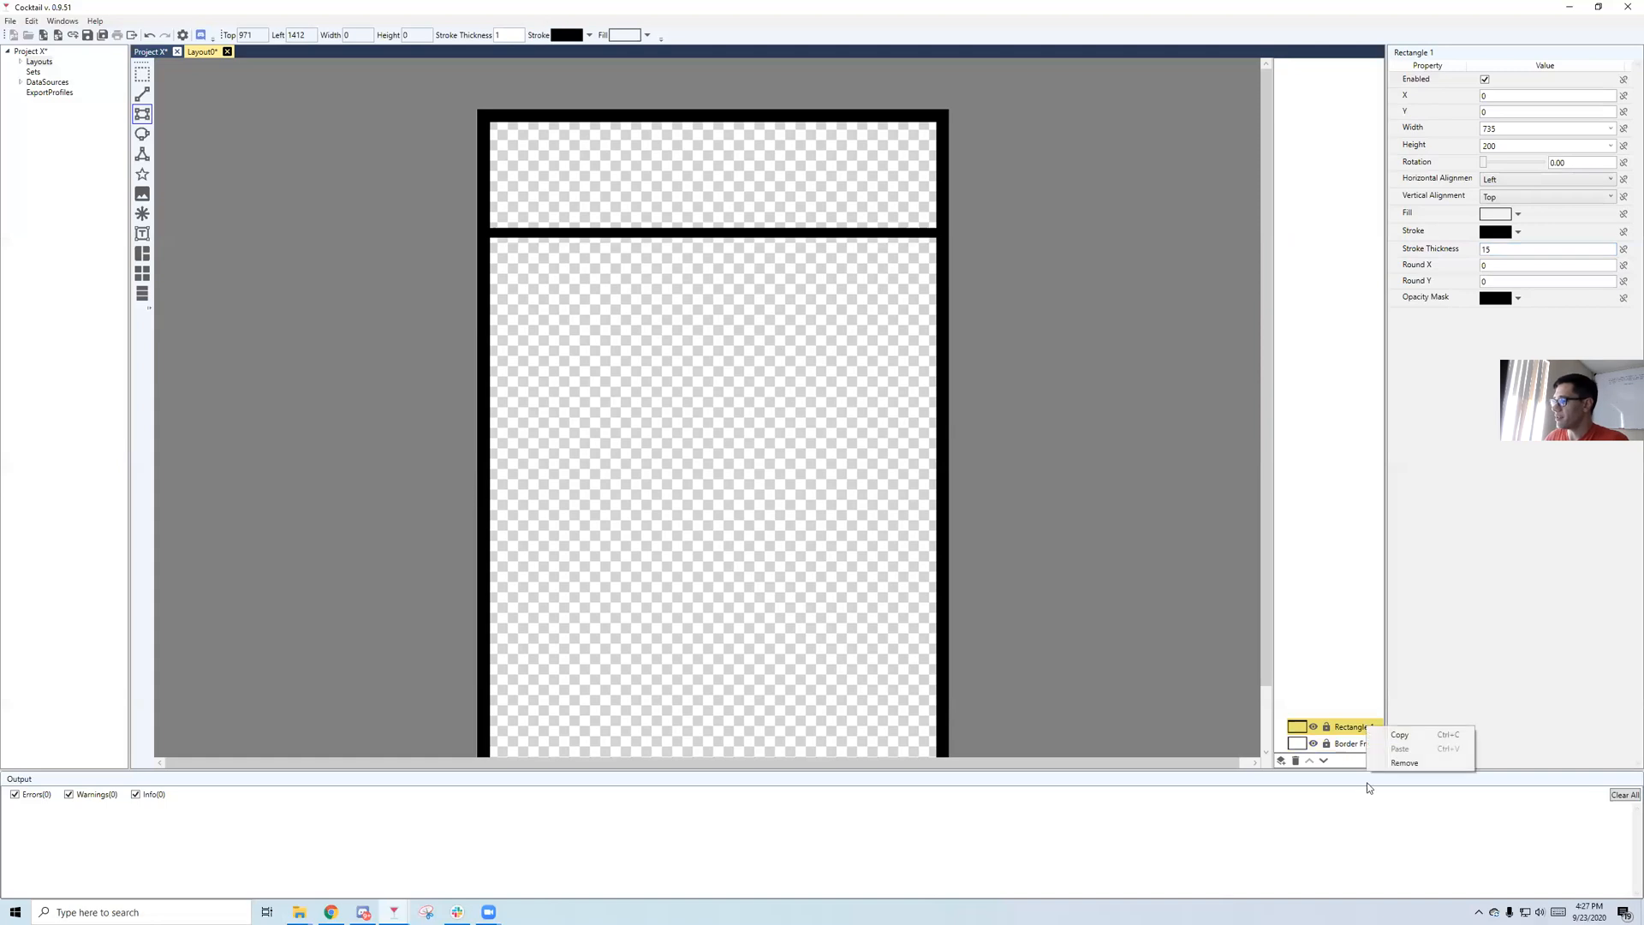
double_click(1352, 727)
key(ctrl+a)
text(Name F)
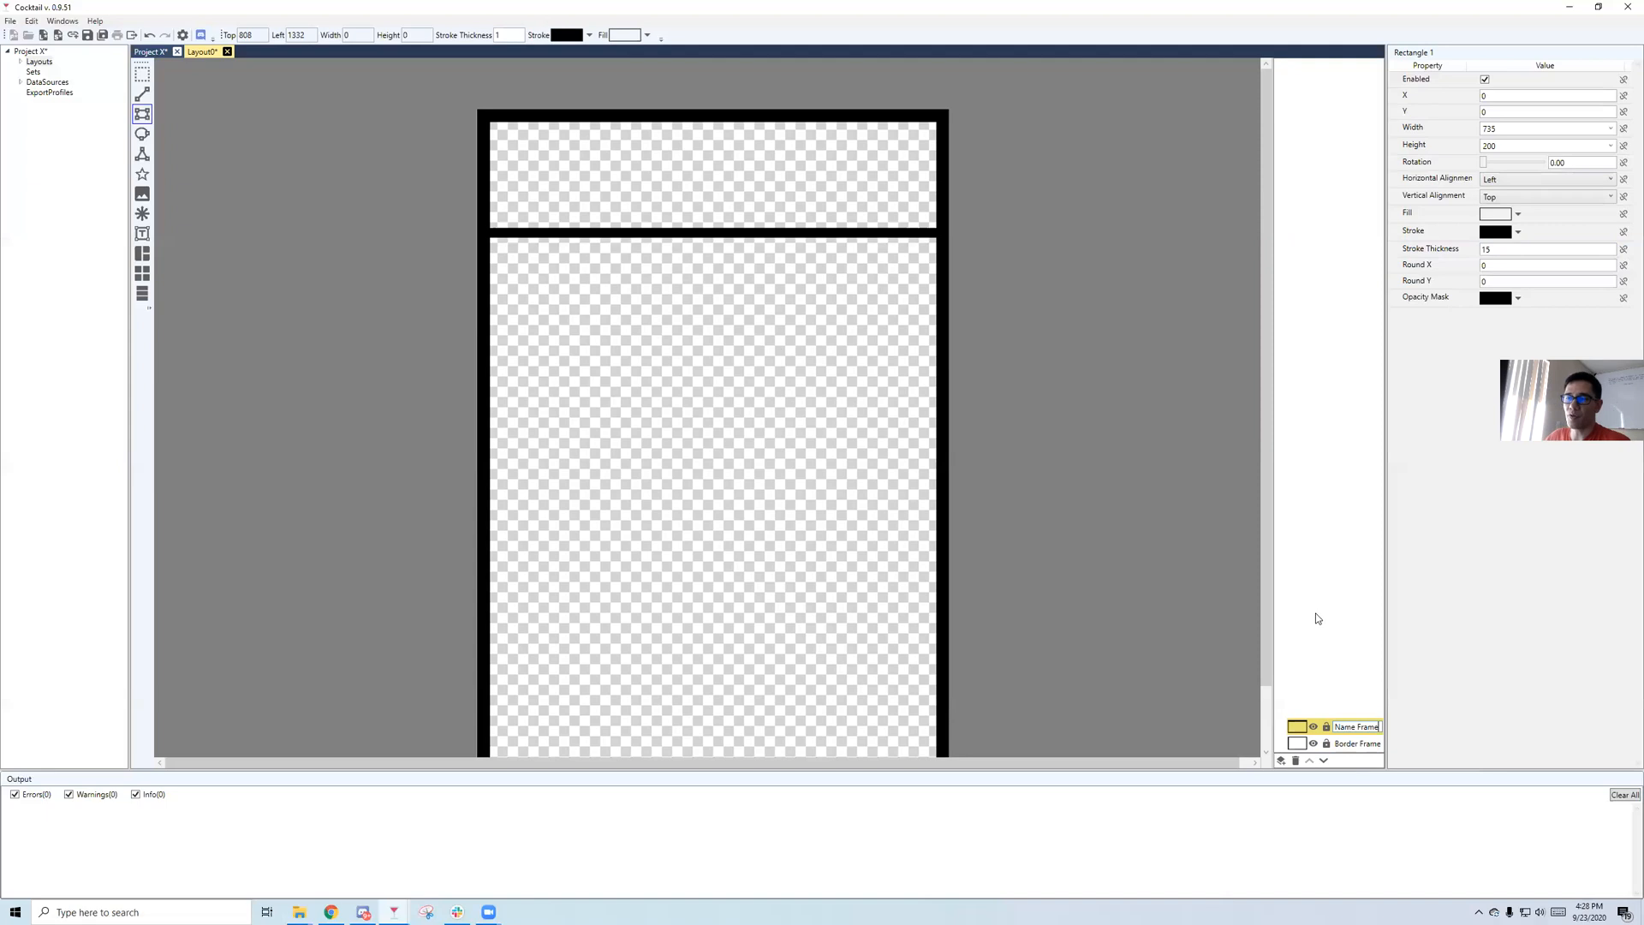
Switch to the Project X spreadsheet in Chrome and review the entries in the Name and Type columns.
click(331, 912)
click(138, 197)
click(129, 163)
click(248, 210)
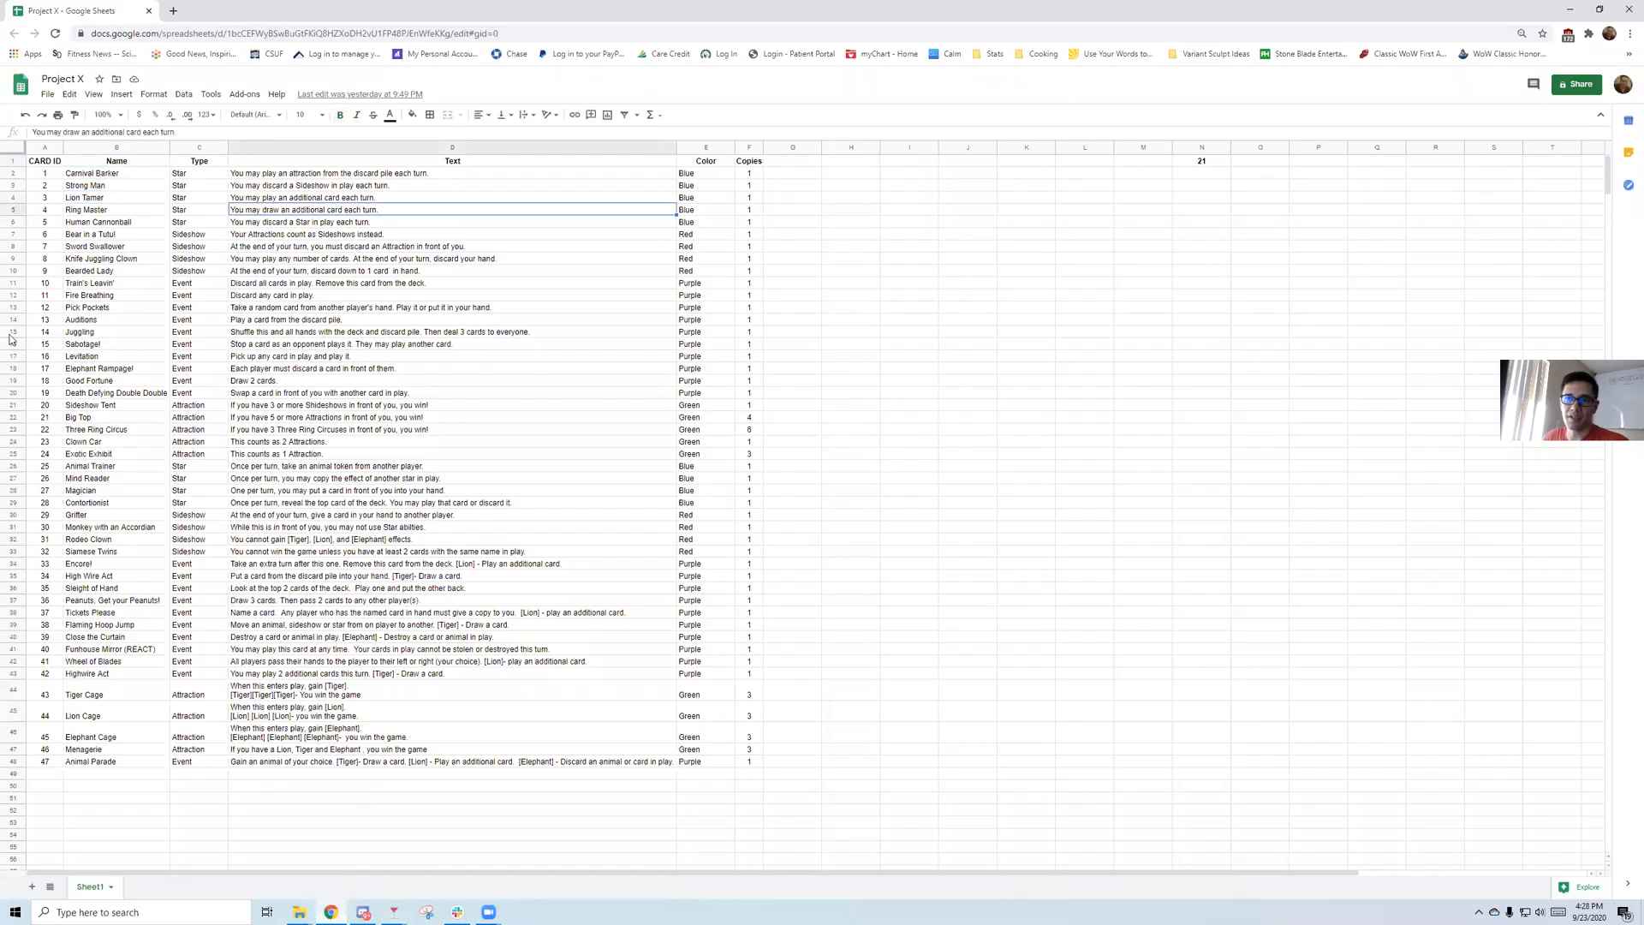
click(109, 186)
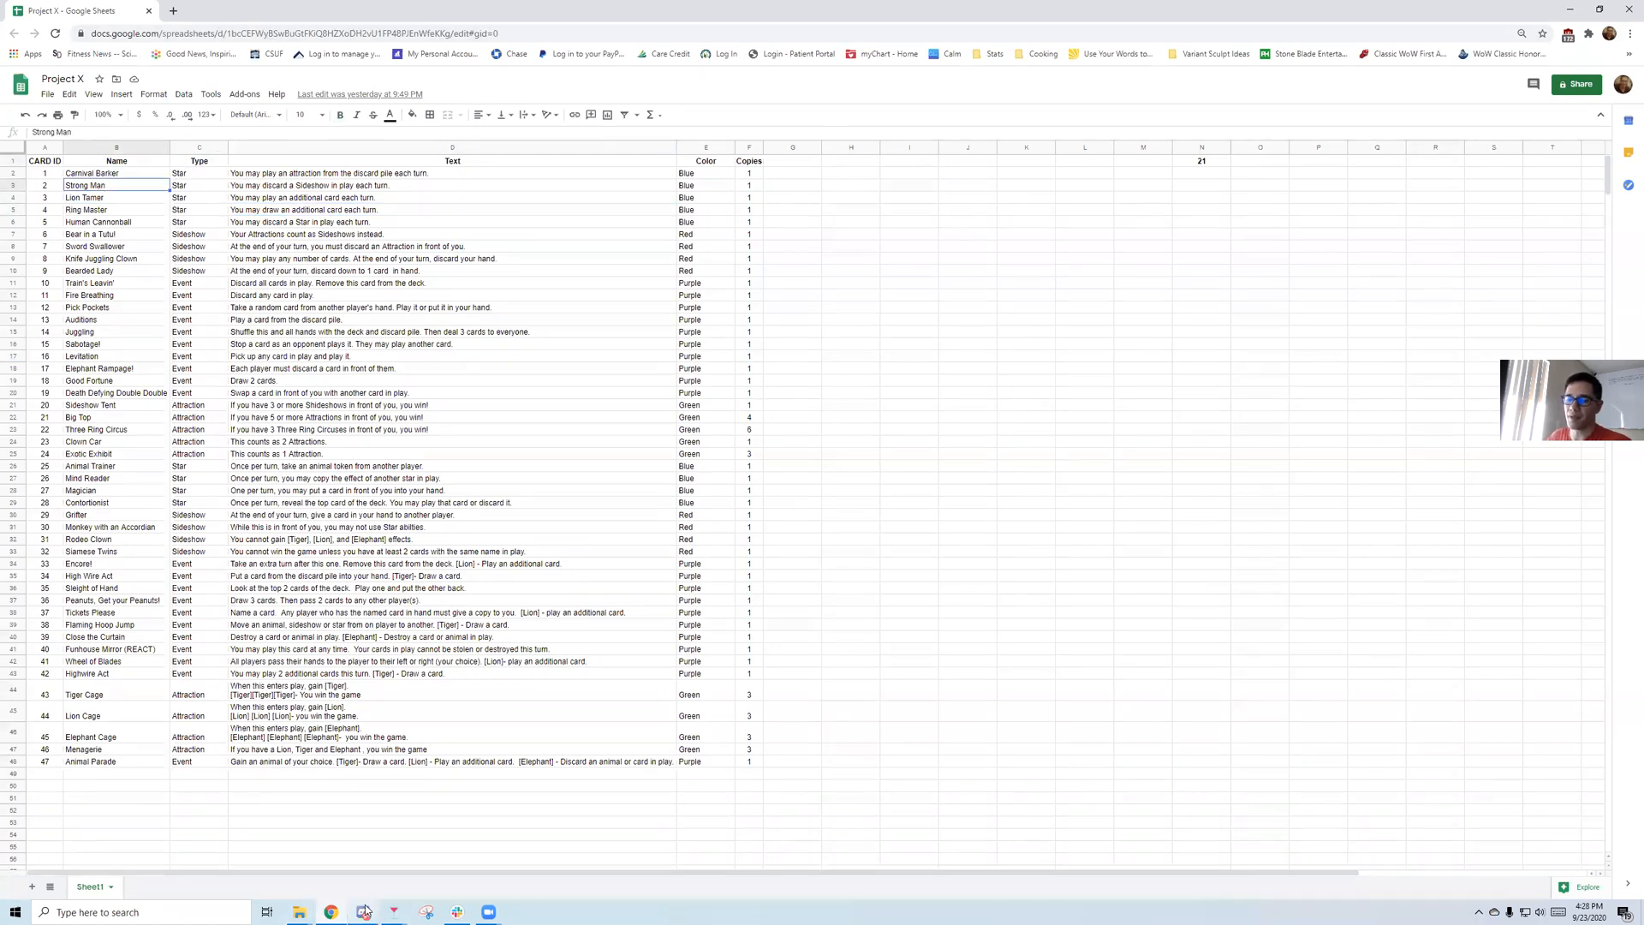
drag(212, 190, 199, 417)
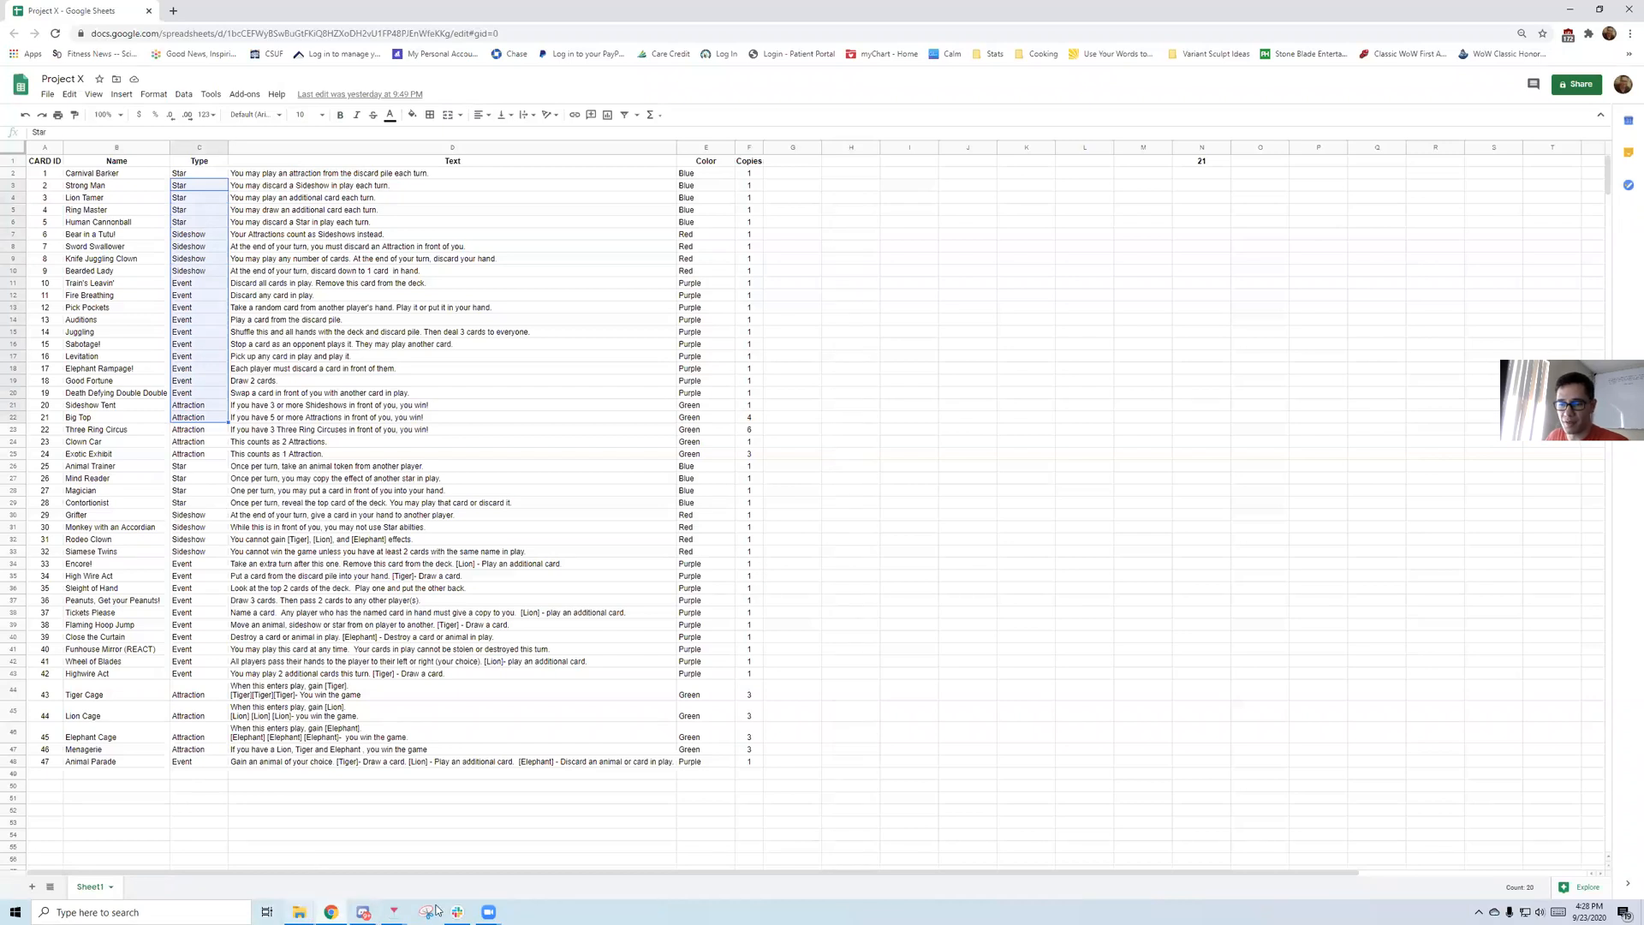
Return to the layout in Cocktail and draw a full-width rectangle about 734 by 111 across the card's middle.
mouse_move(393, 911)
click(452, 873)
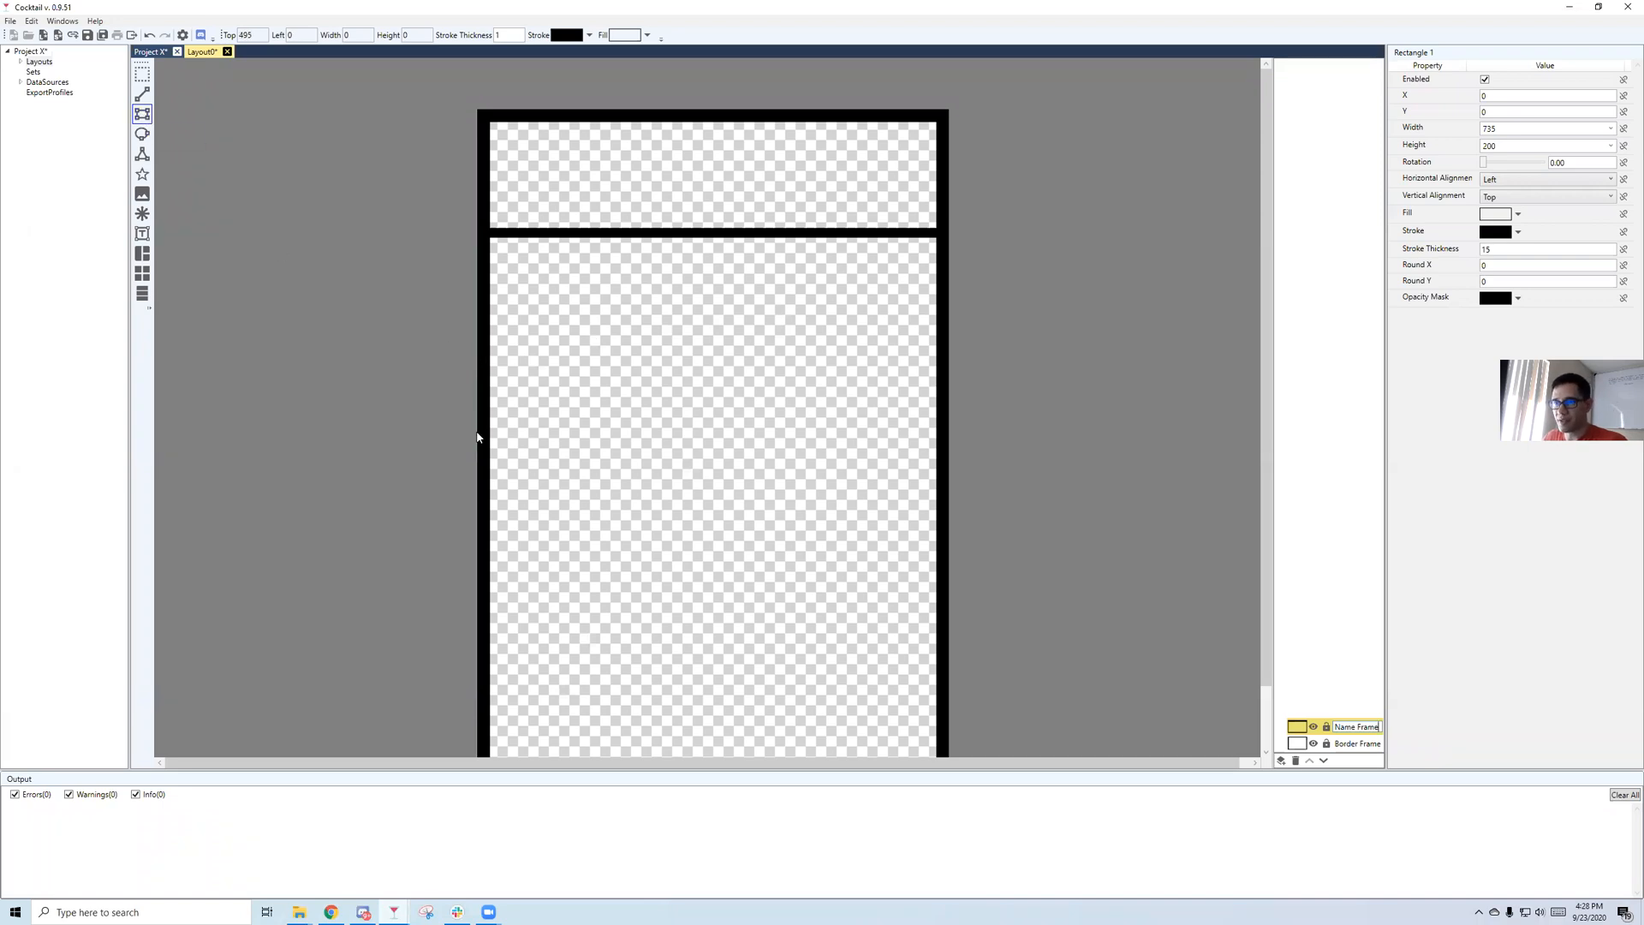
drag(477, 445, 948, 520)
Set the middle rectangle's Y to 525, width to 735 and height to 100.
double_click(1509, 112)
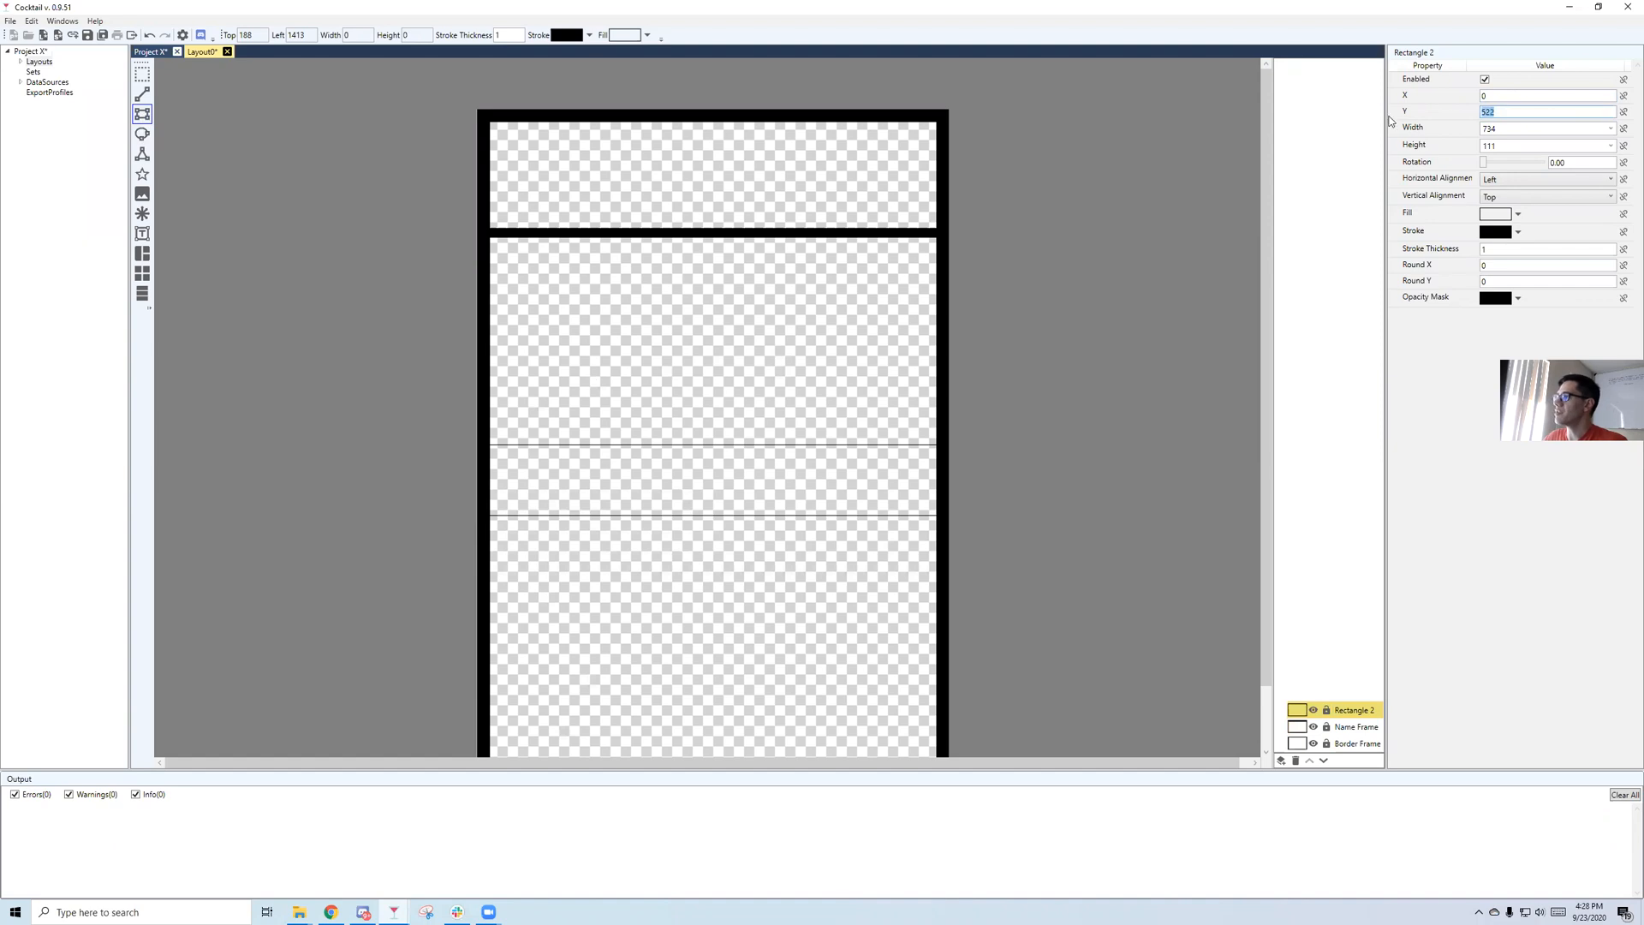
text(525)
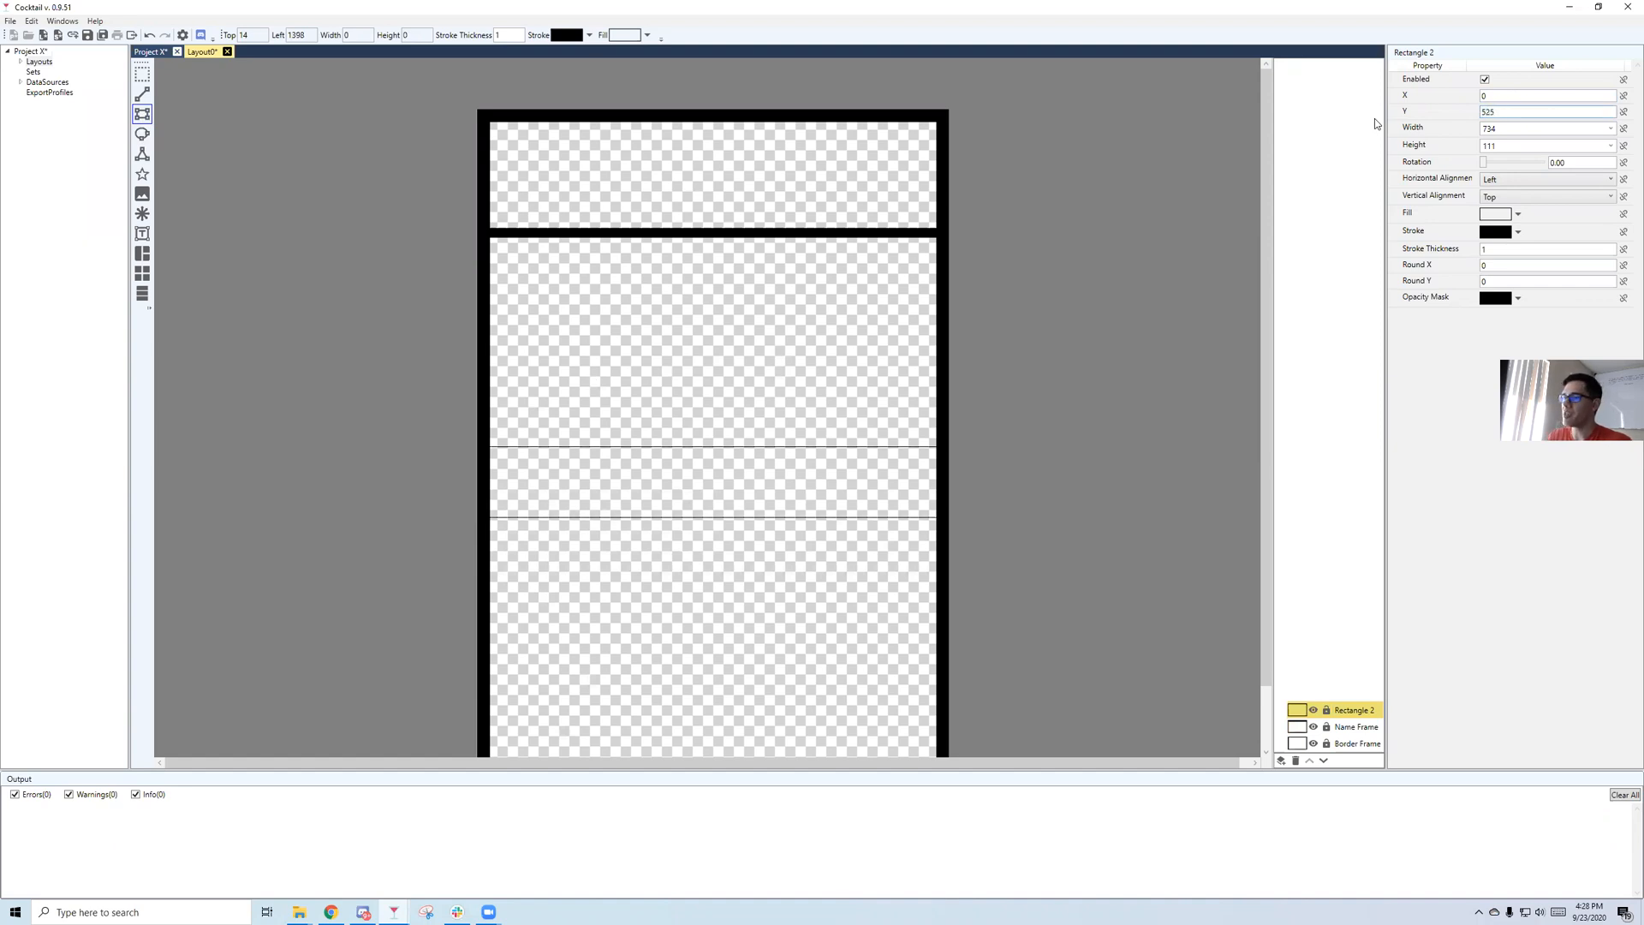
double_click(1507, 128)
text(735)
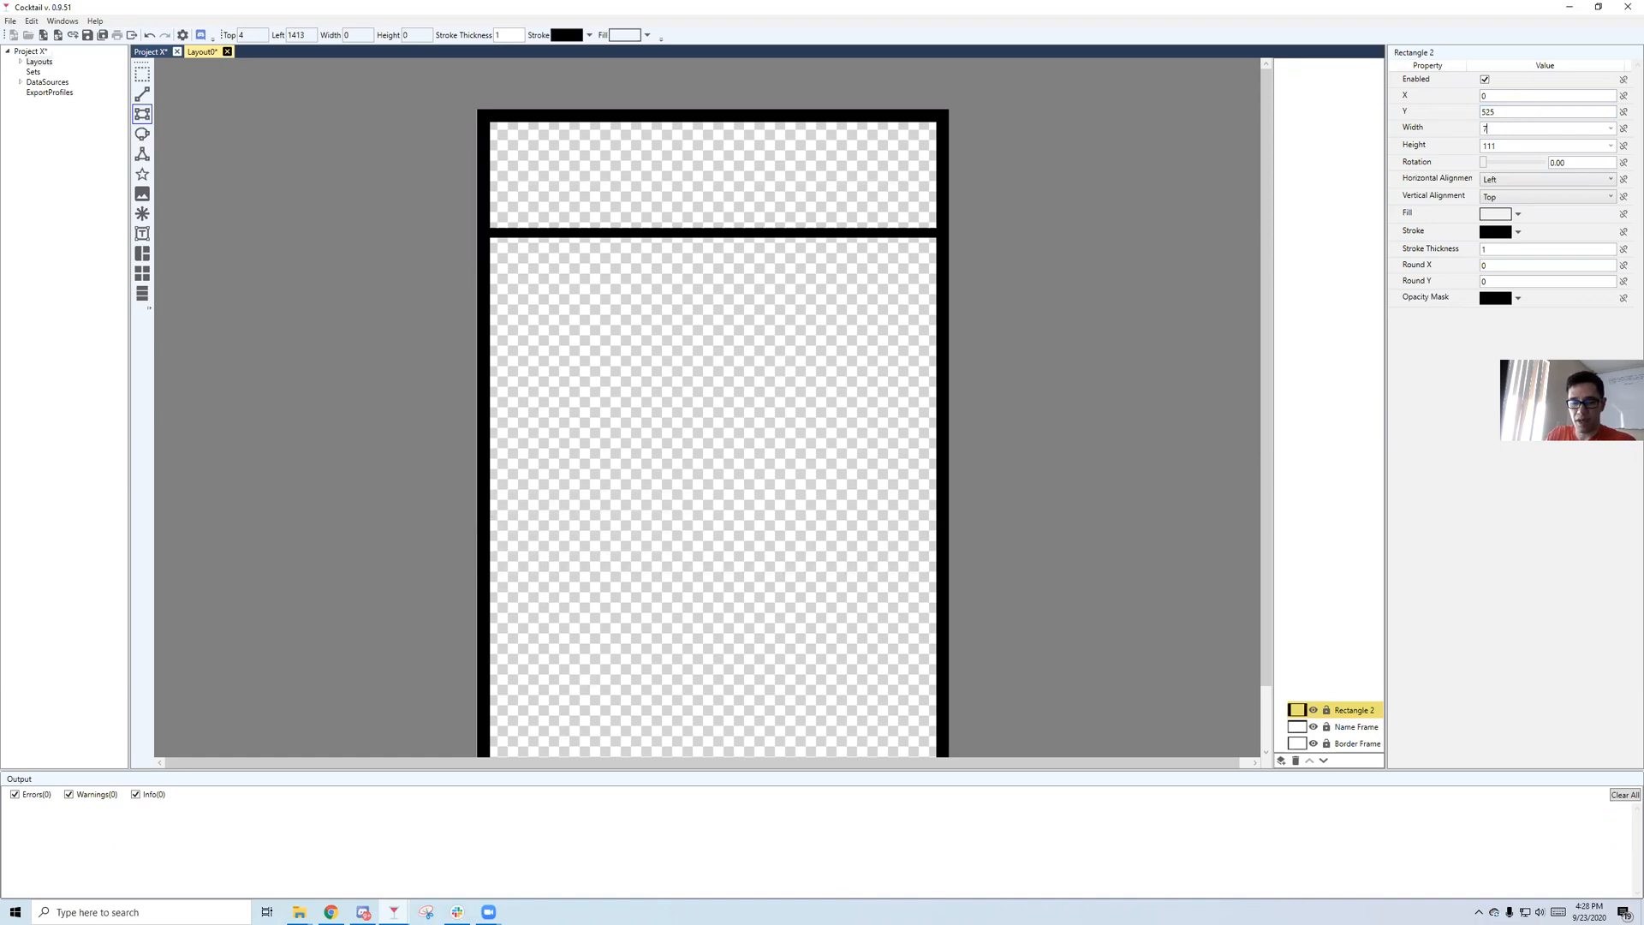
double_click(1494, 147)
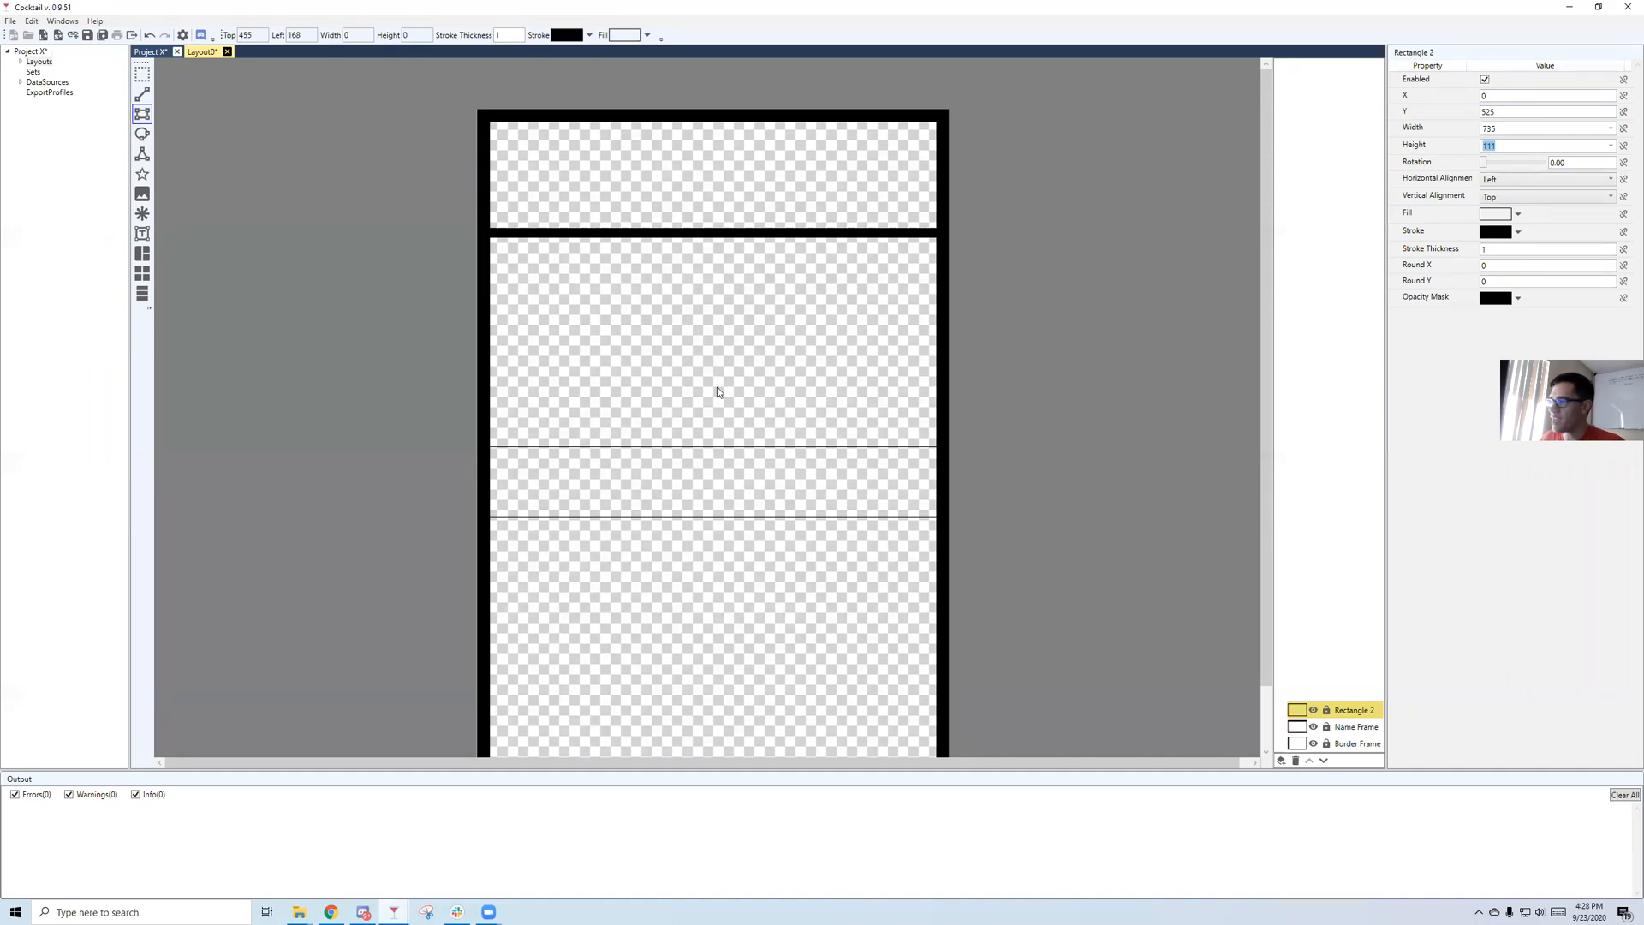
text(100)
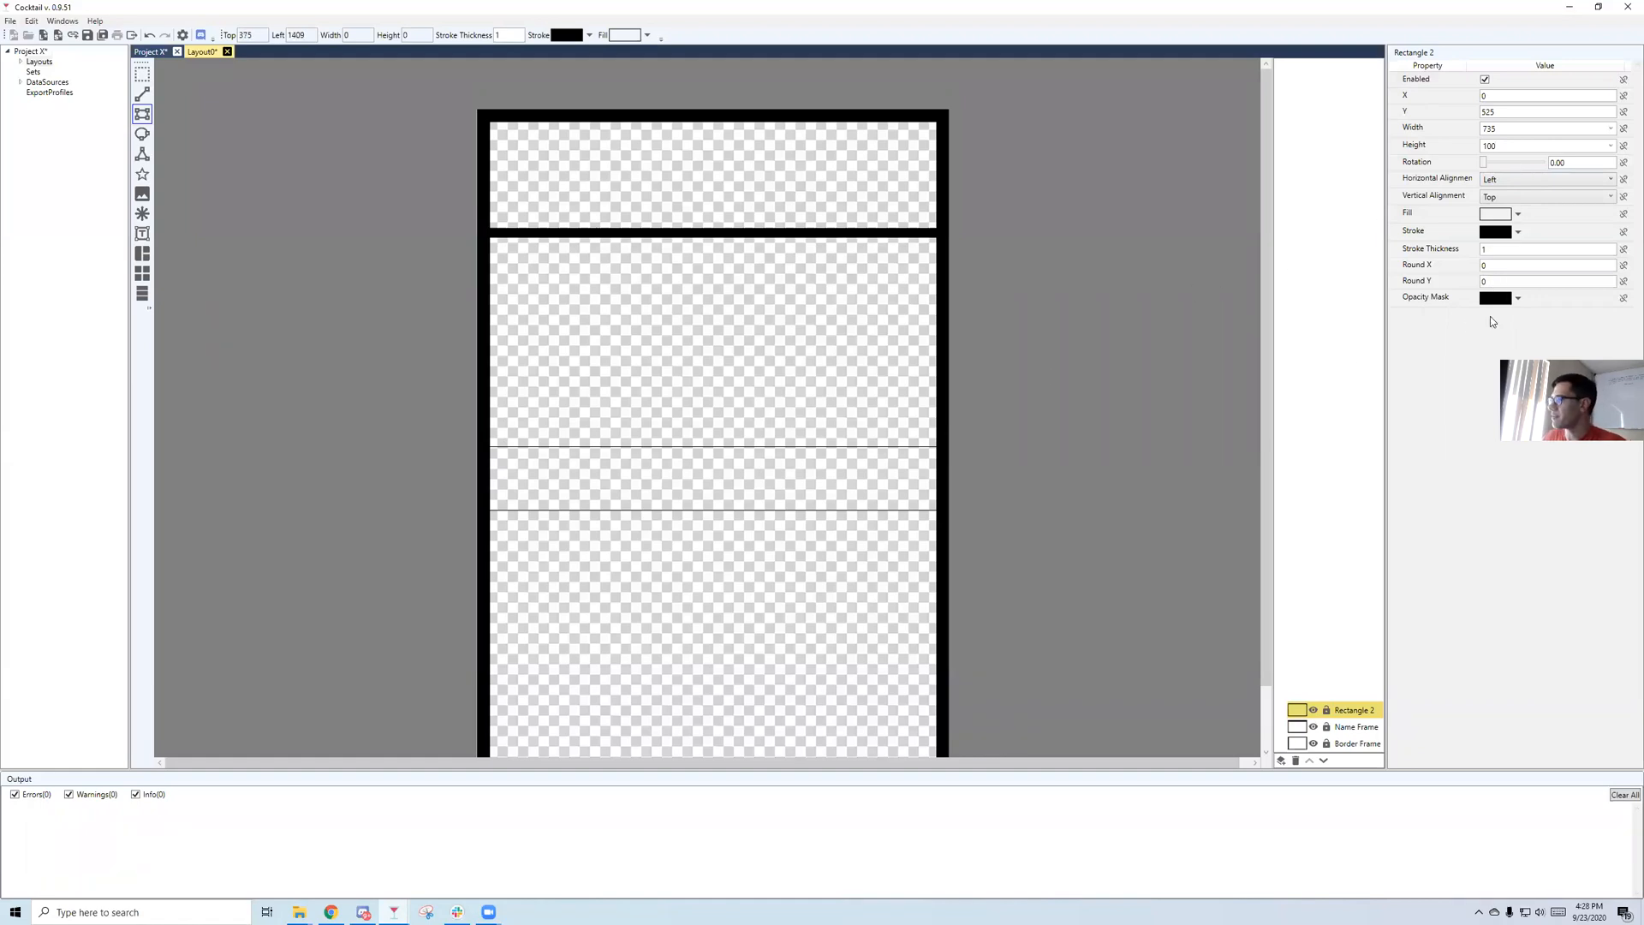
Give the middle rectangle a stroke thickness of 10 and rename its layer to Type Frame.
click(1424, 247)
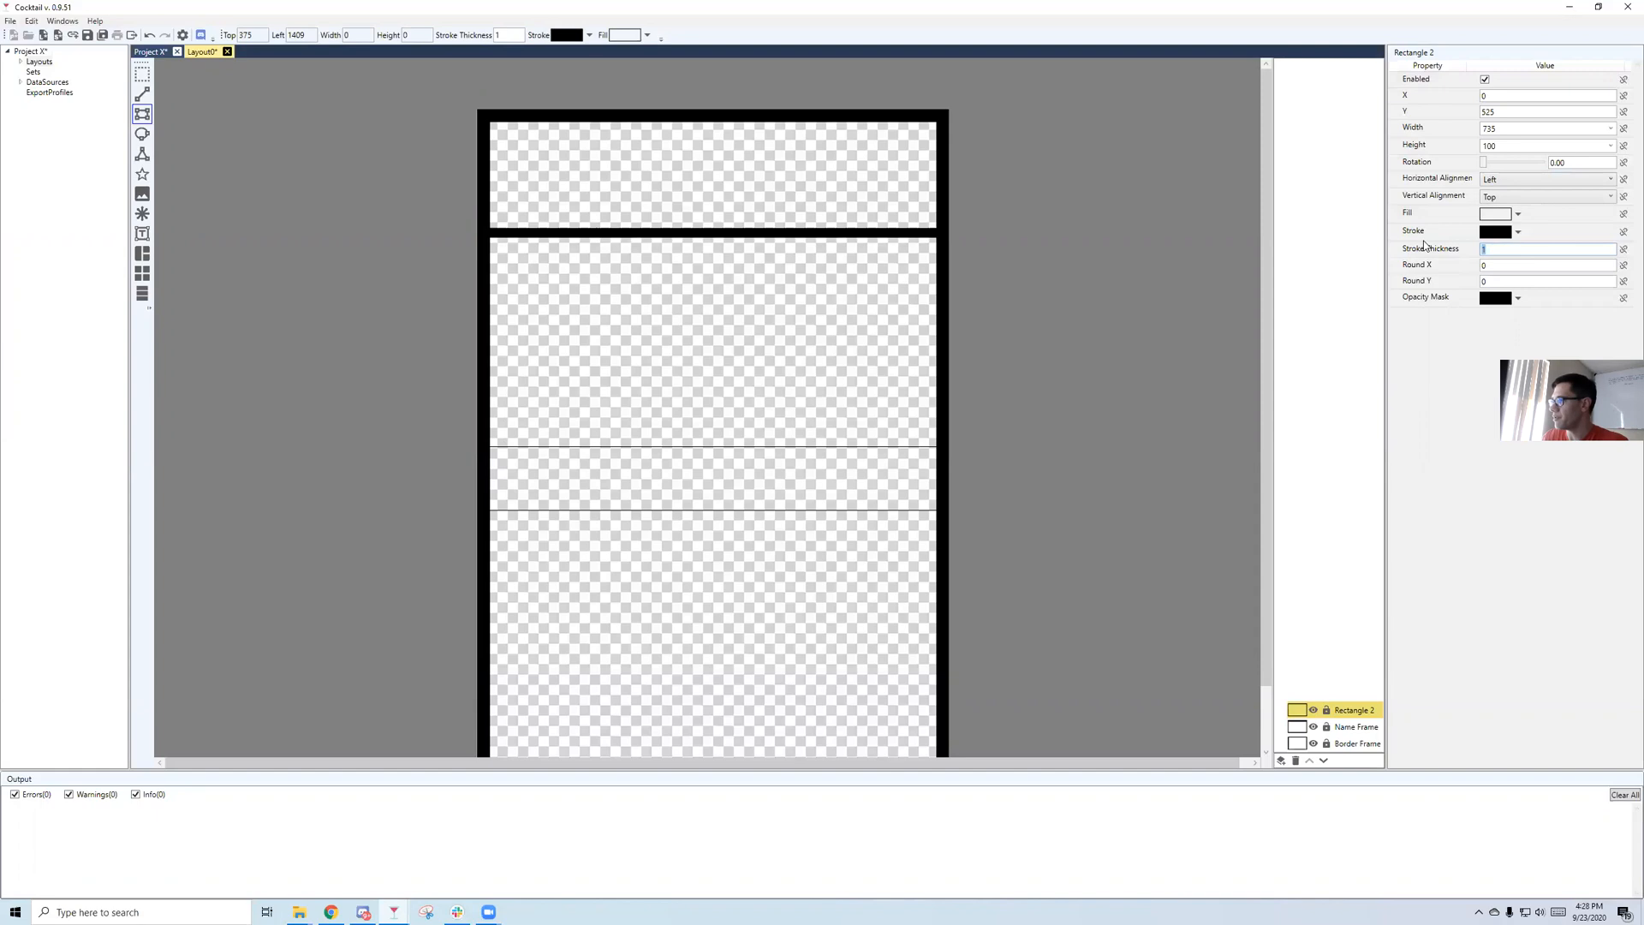
text(10)
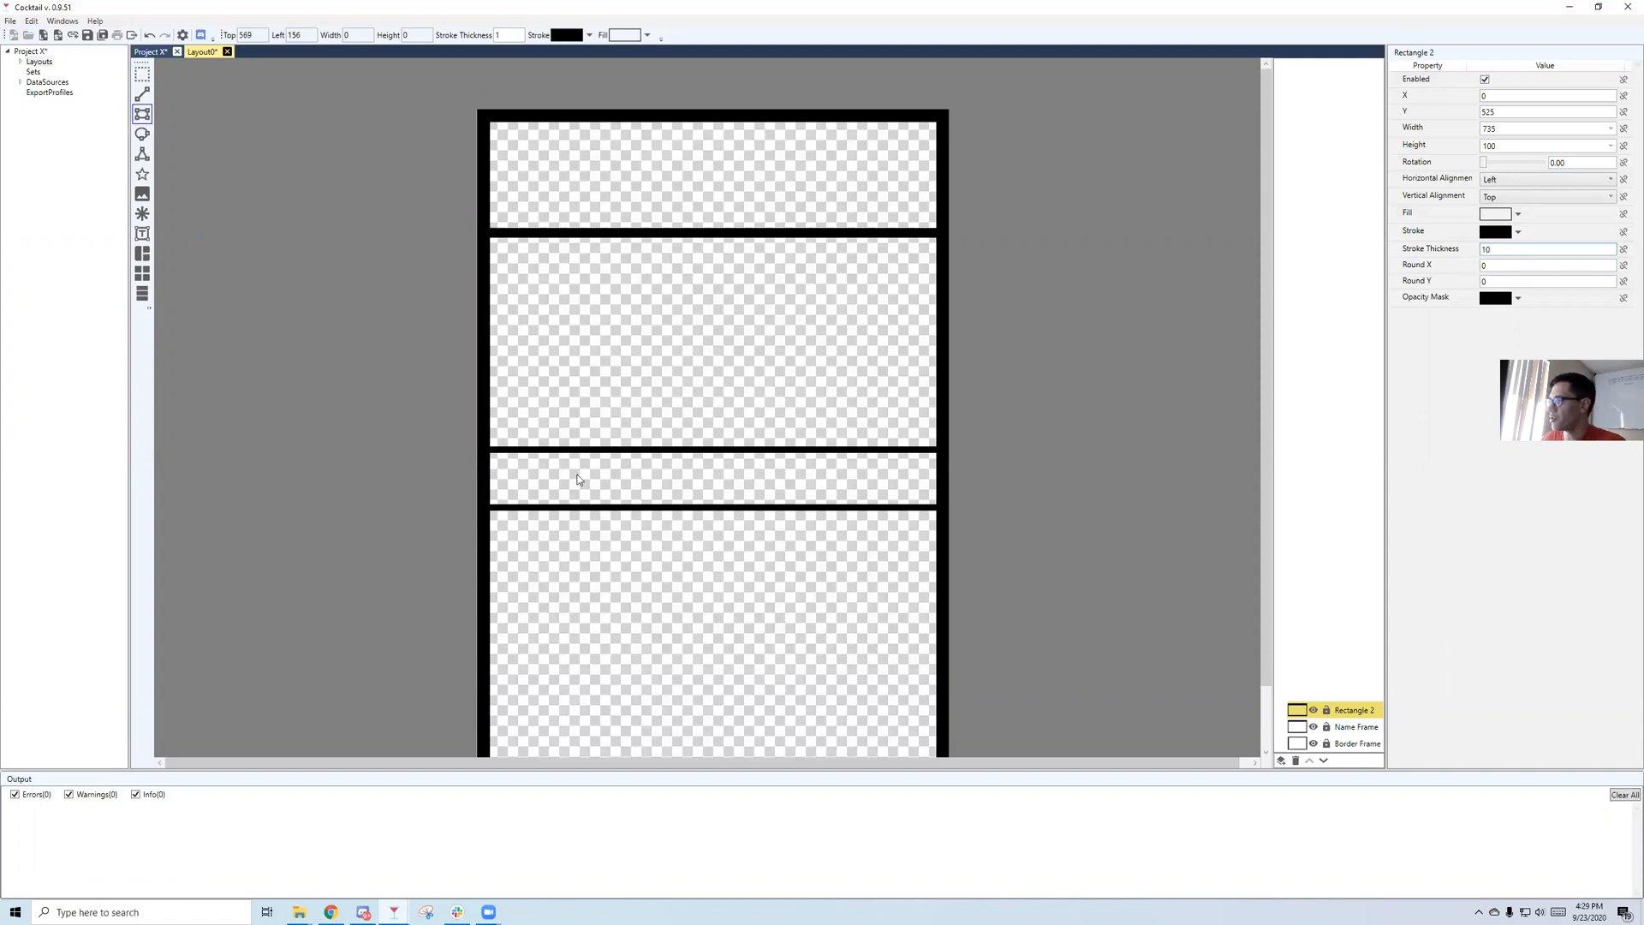
double_click(1372, 710)
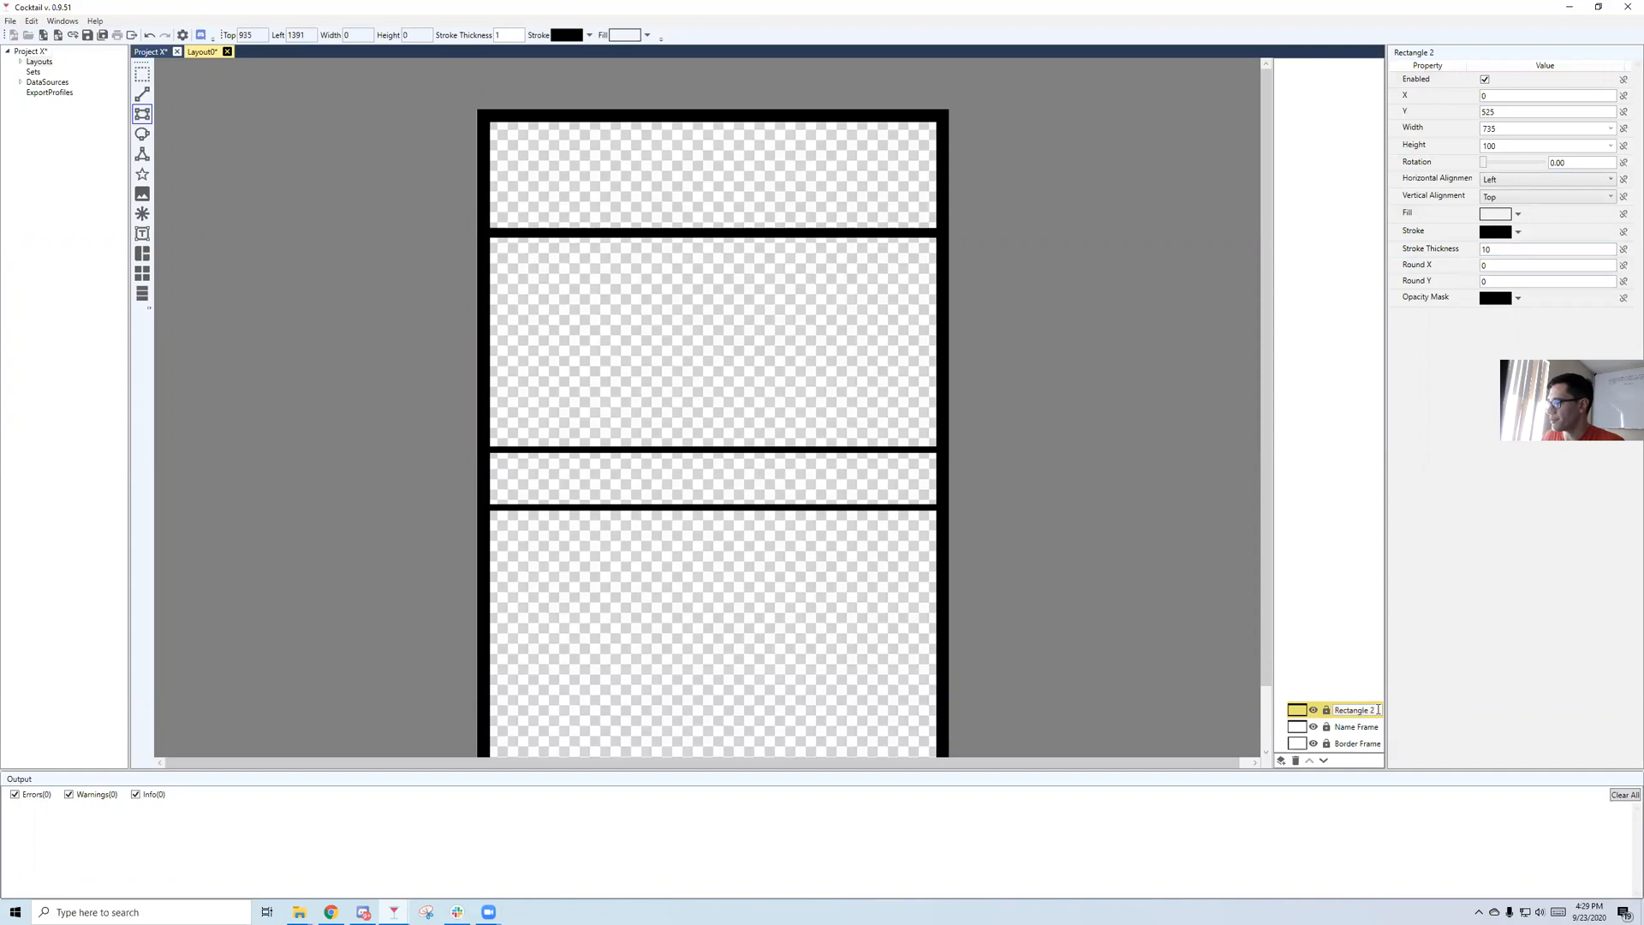
text(Type Frame)
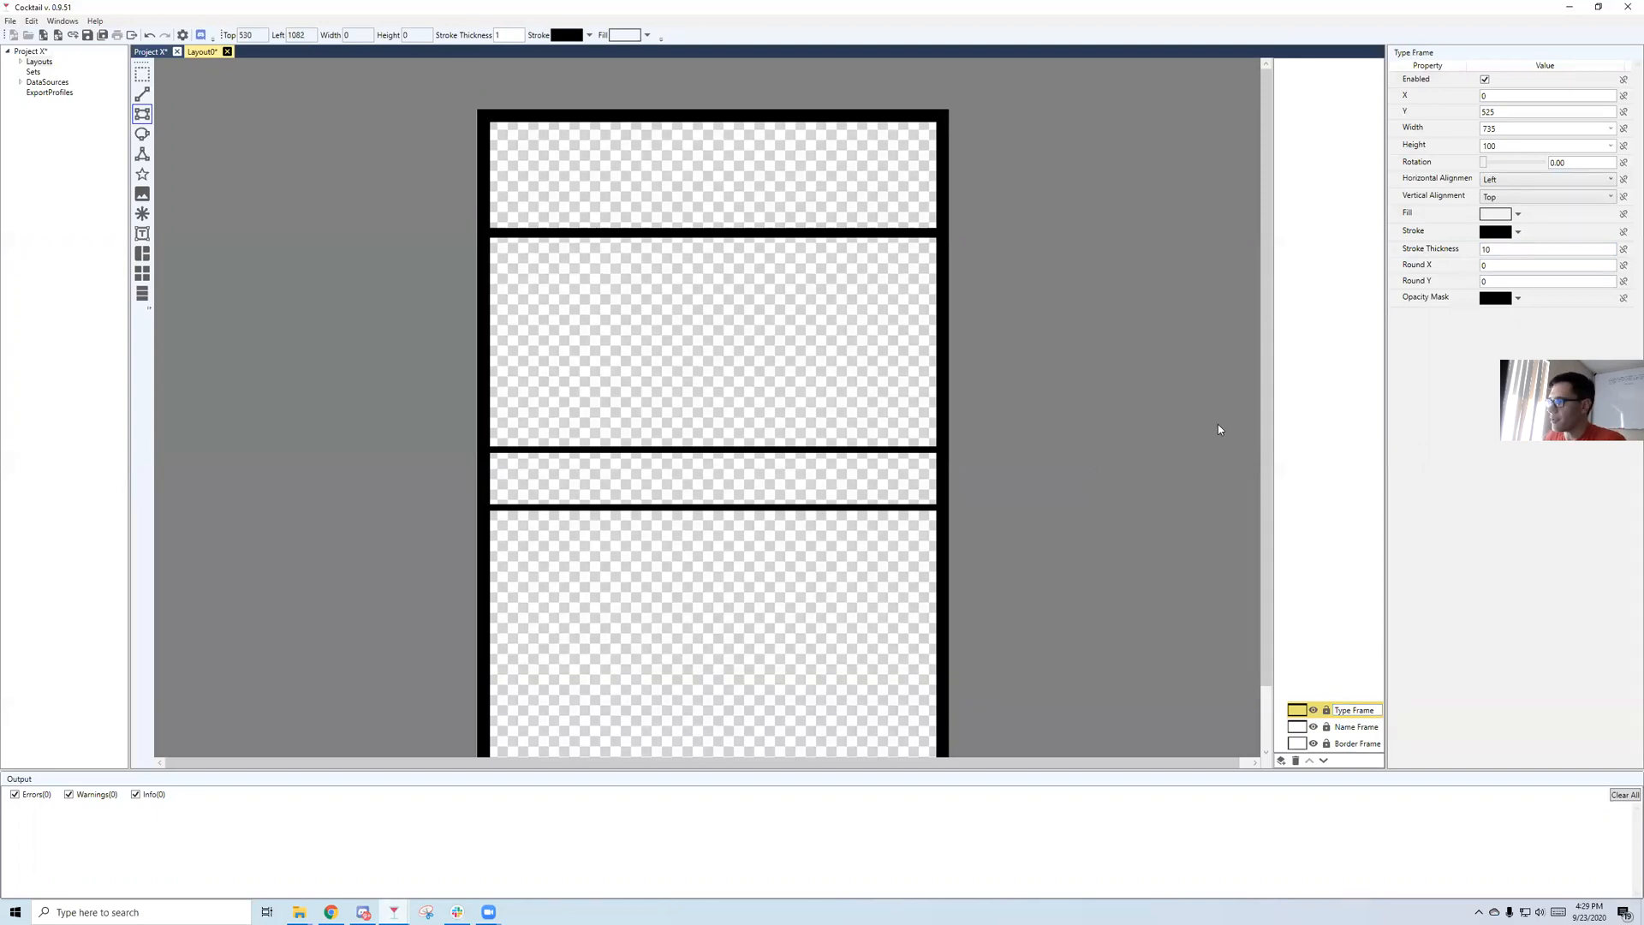
mouse_move(1266, 398)
mouse_down()
mouse_move(1266, 444)
mouse_move(1267, 427)
mouse_up()
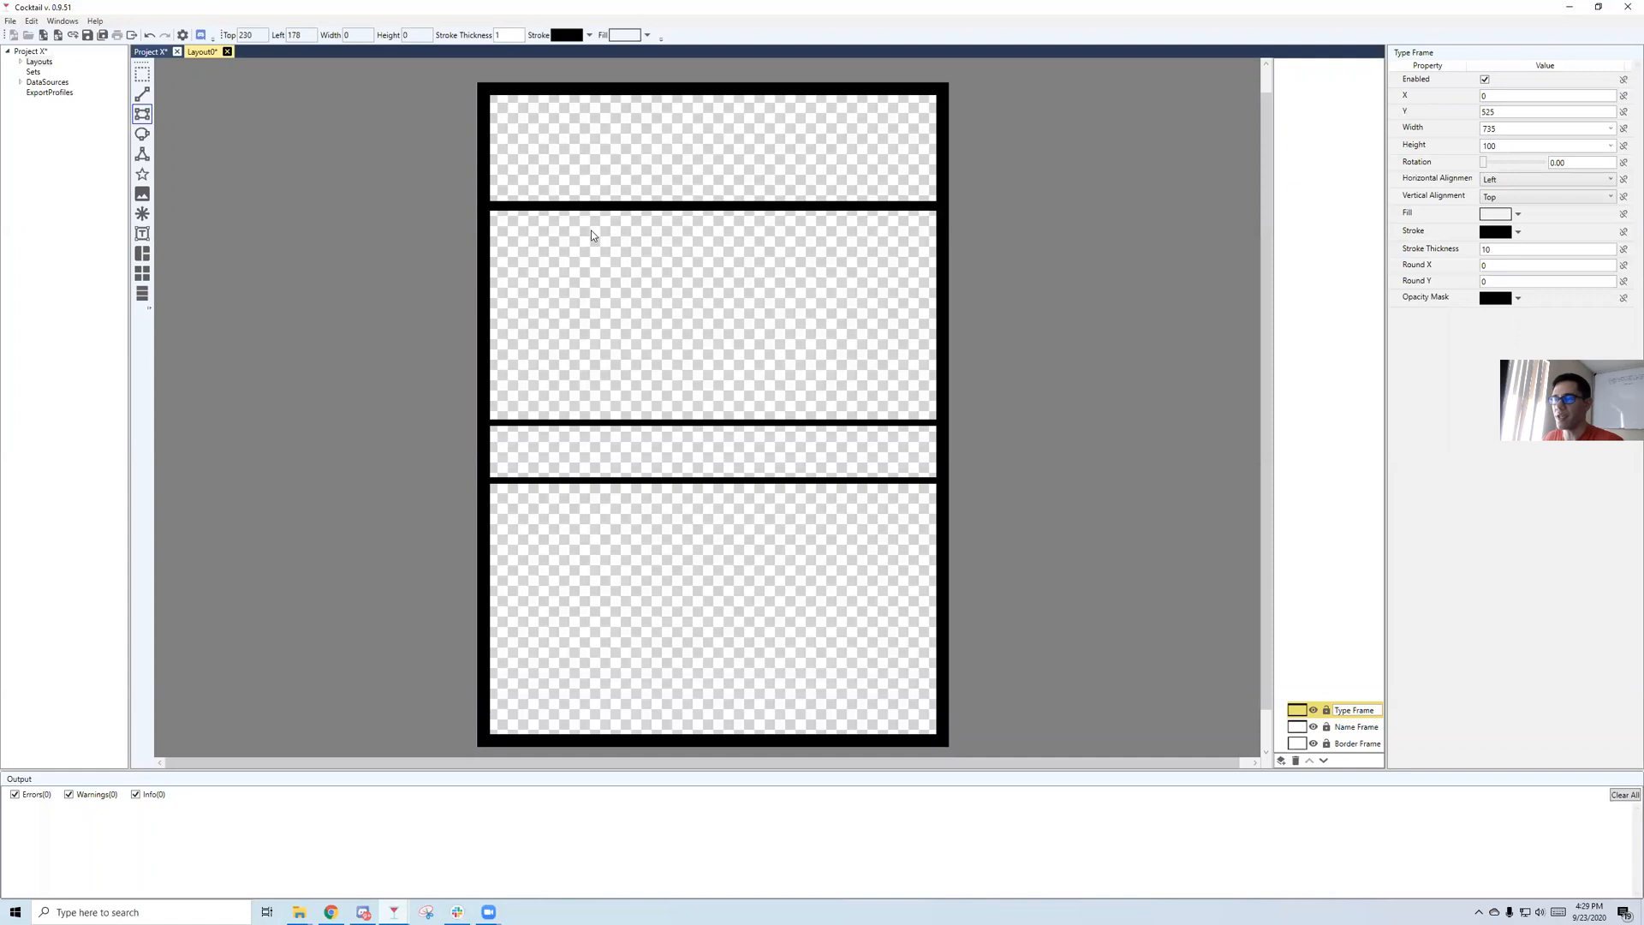
Switch to the Project X spreadsheet in Chrome and review the card descriptions in the Text column.
click(331, 912)
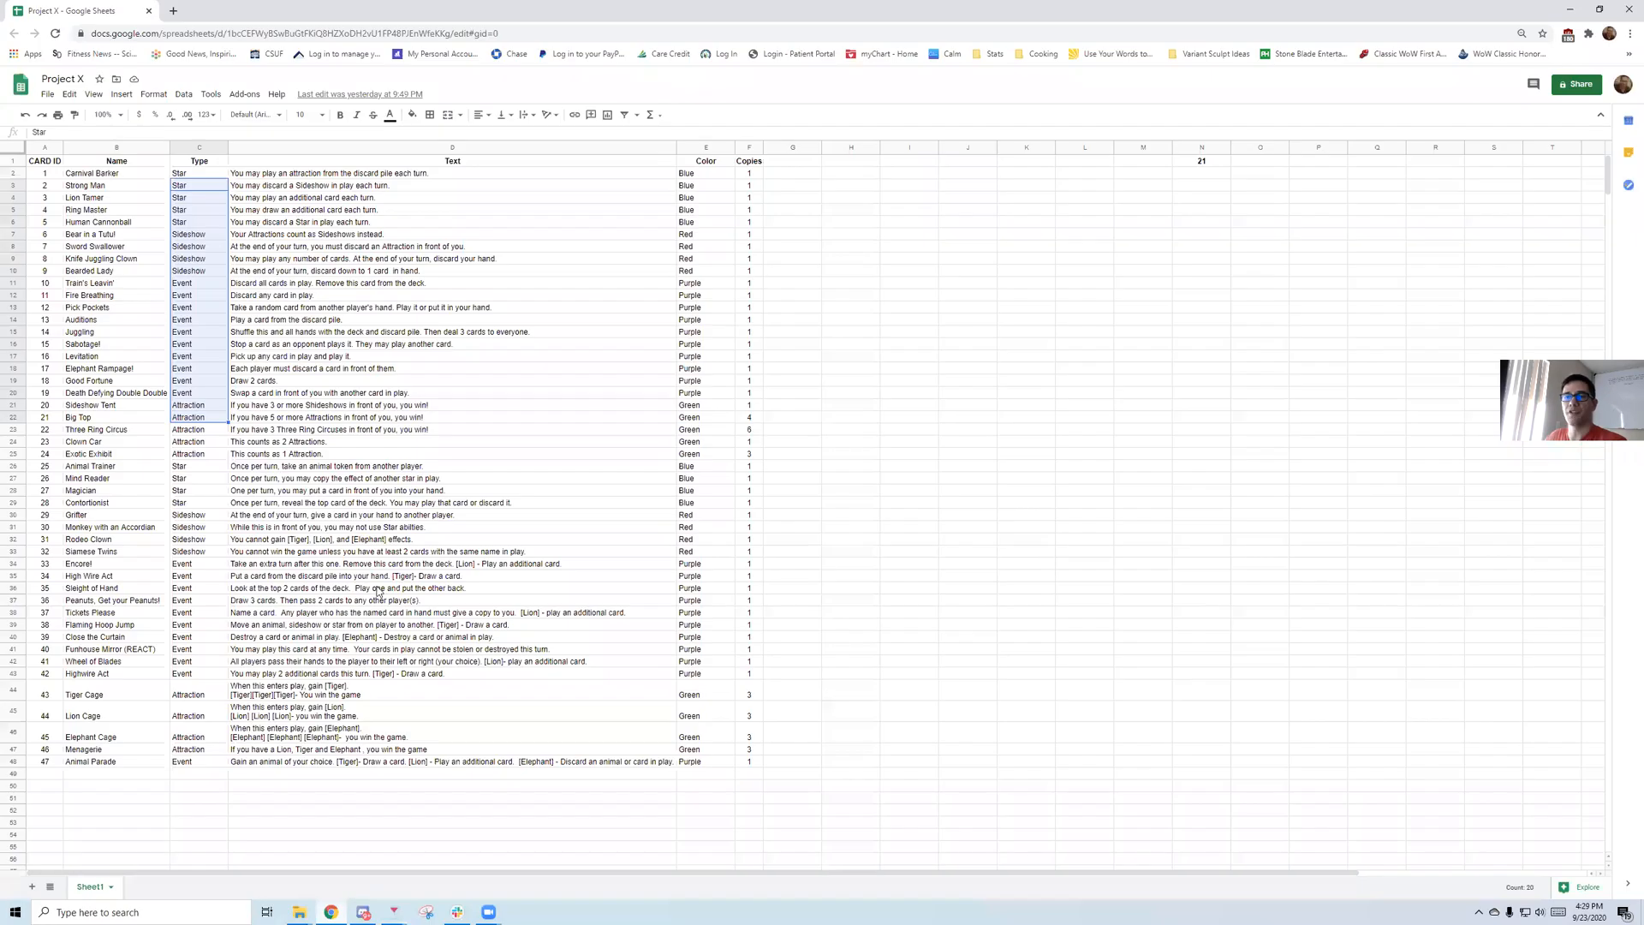
click(370, 234)
click(323, 199)
click(312, 221)
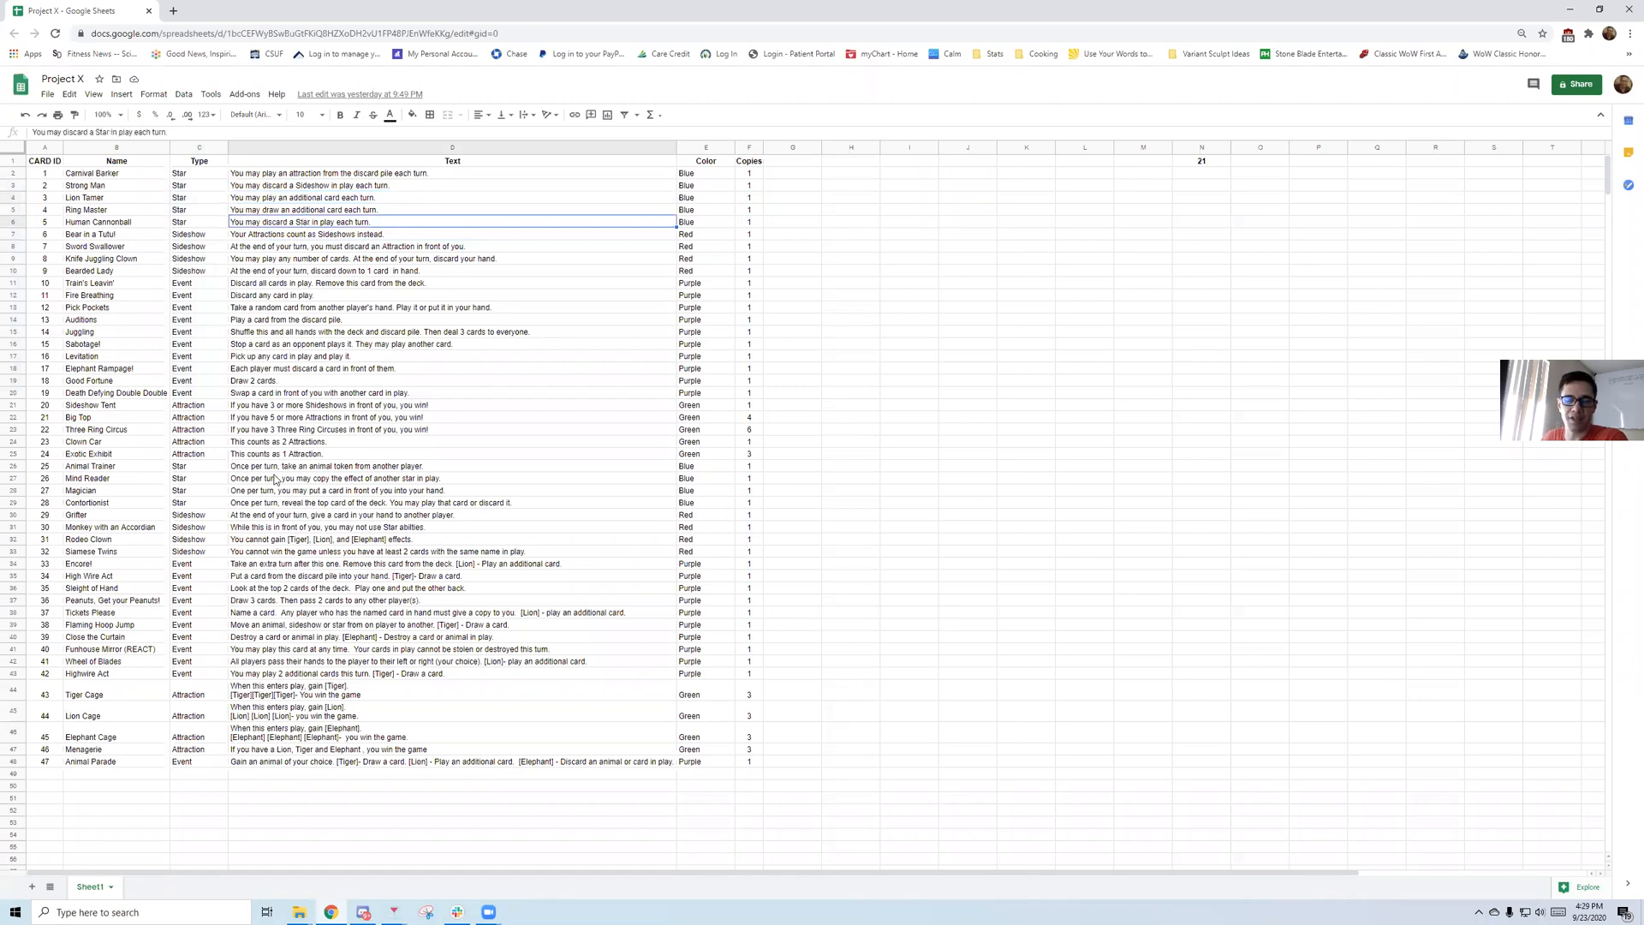
key(Up)
key(Up)
key(Up)
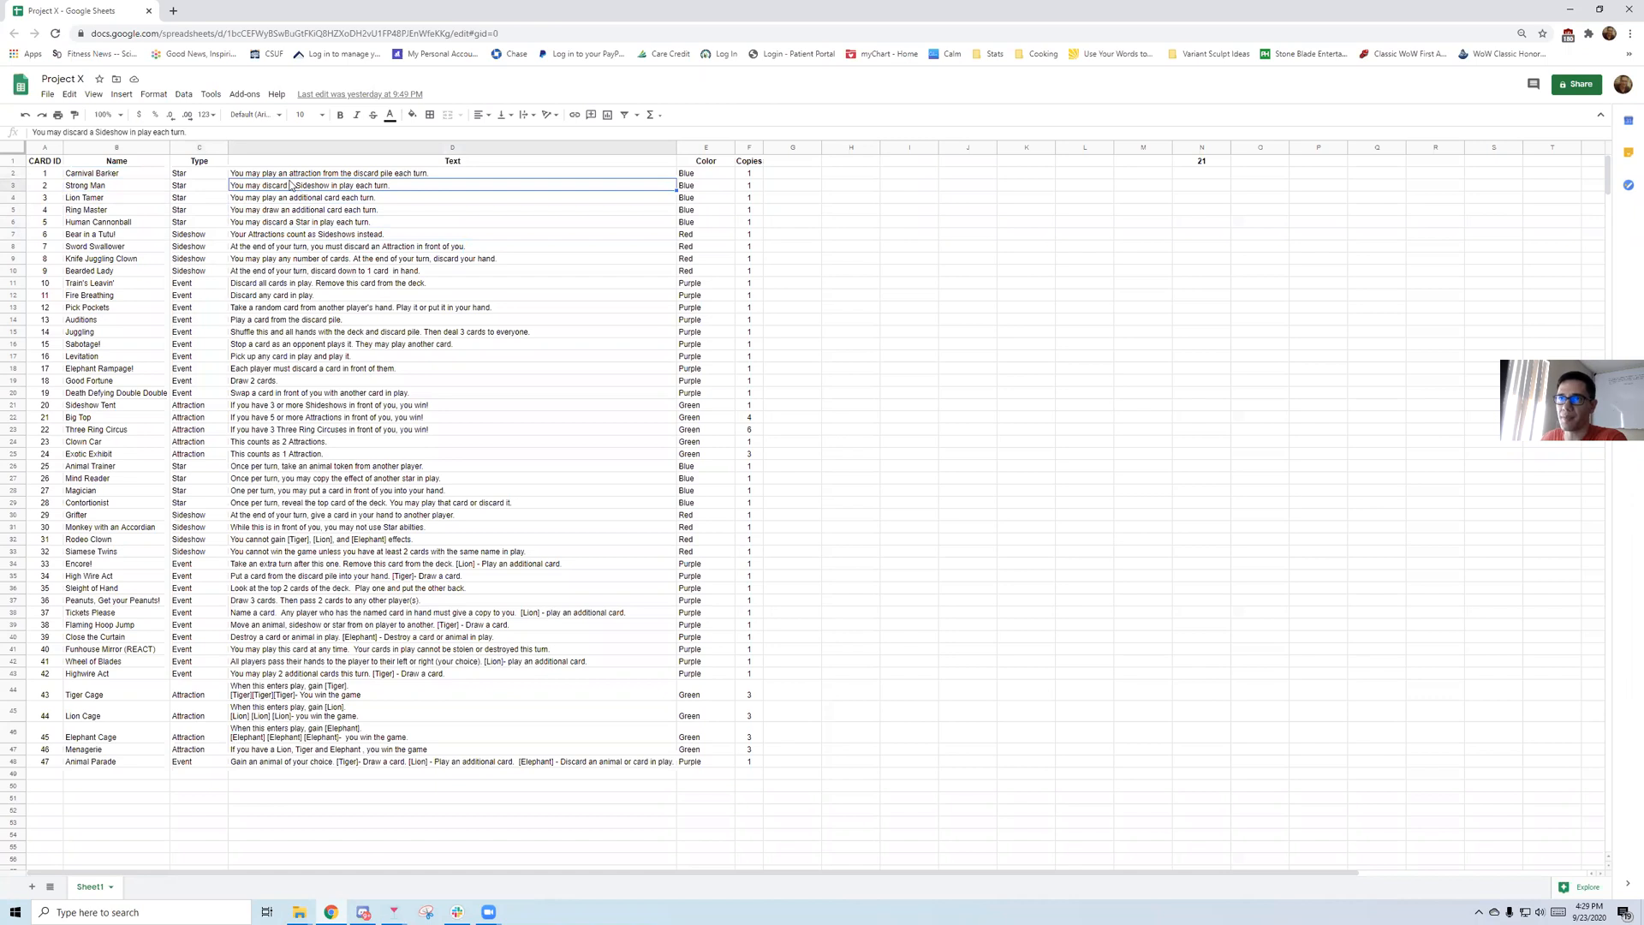
Return to the layout in Cocktail and expand the project's Layouts and DataSources groups.
mouse_move(397, 909)
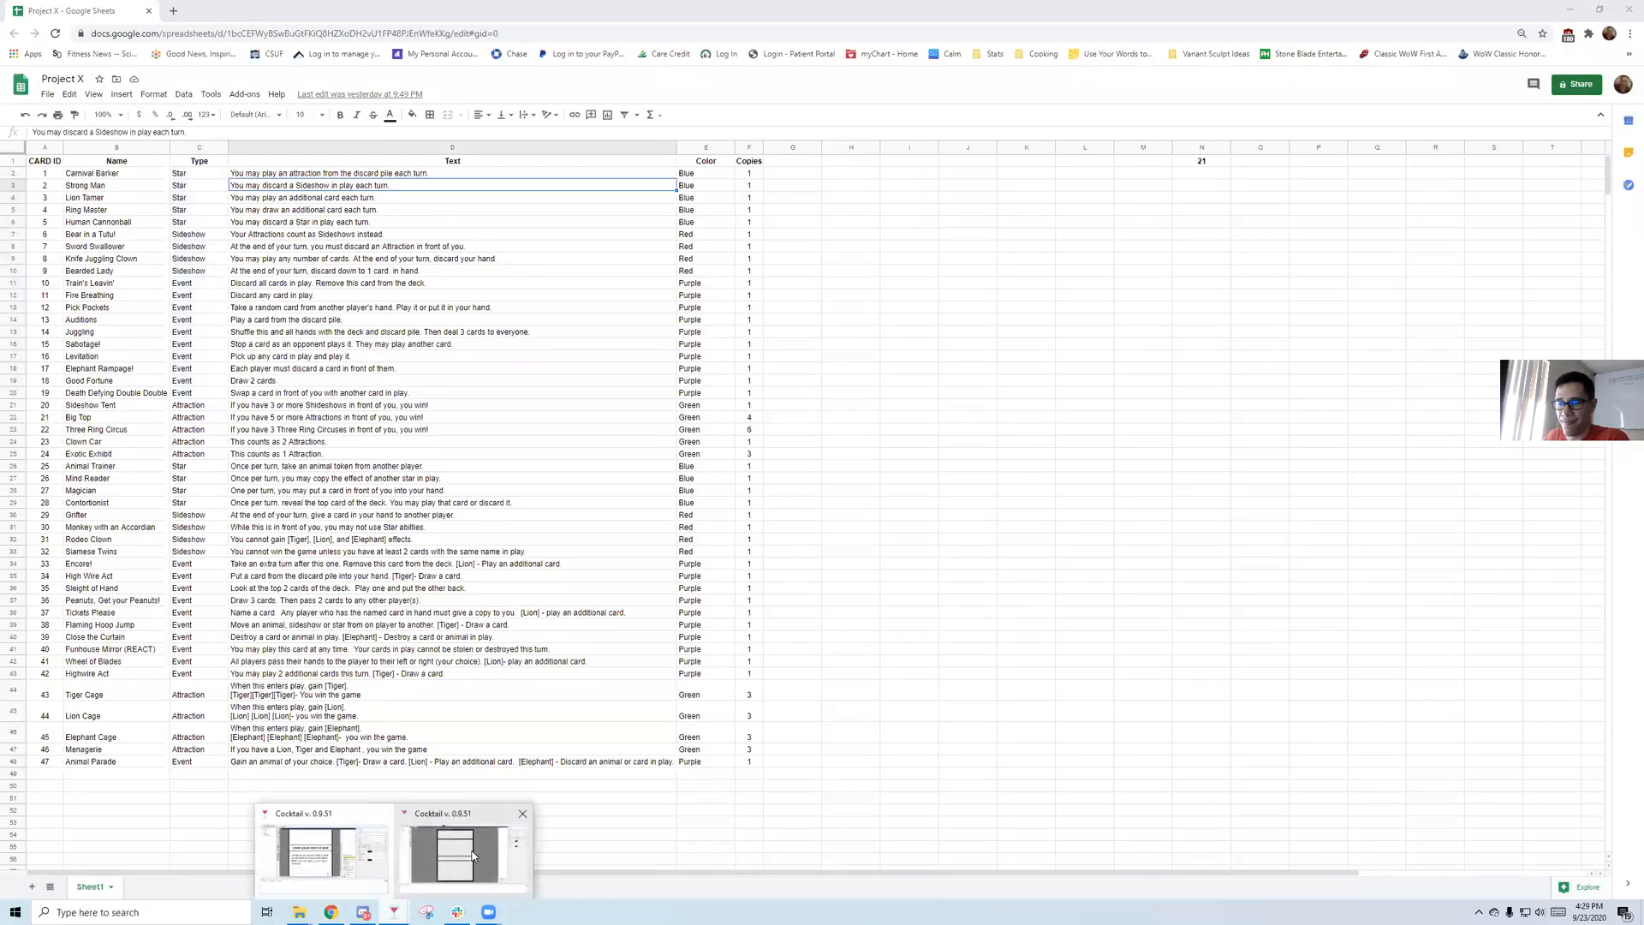
click(411, 857)
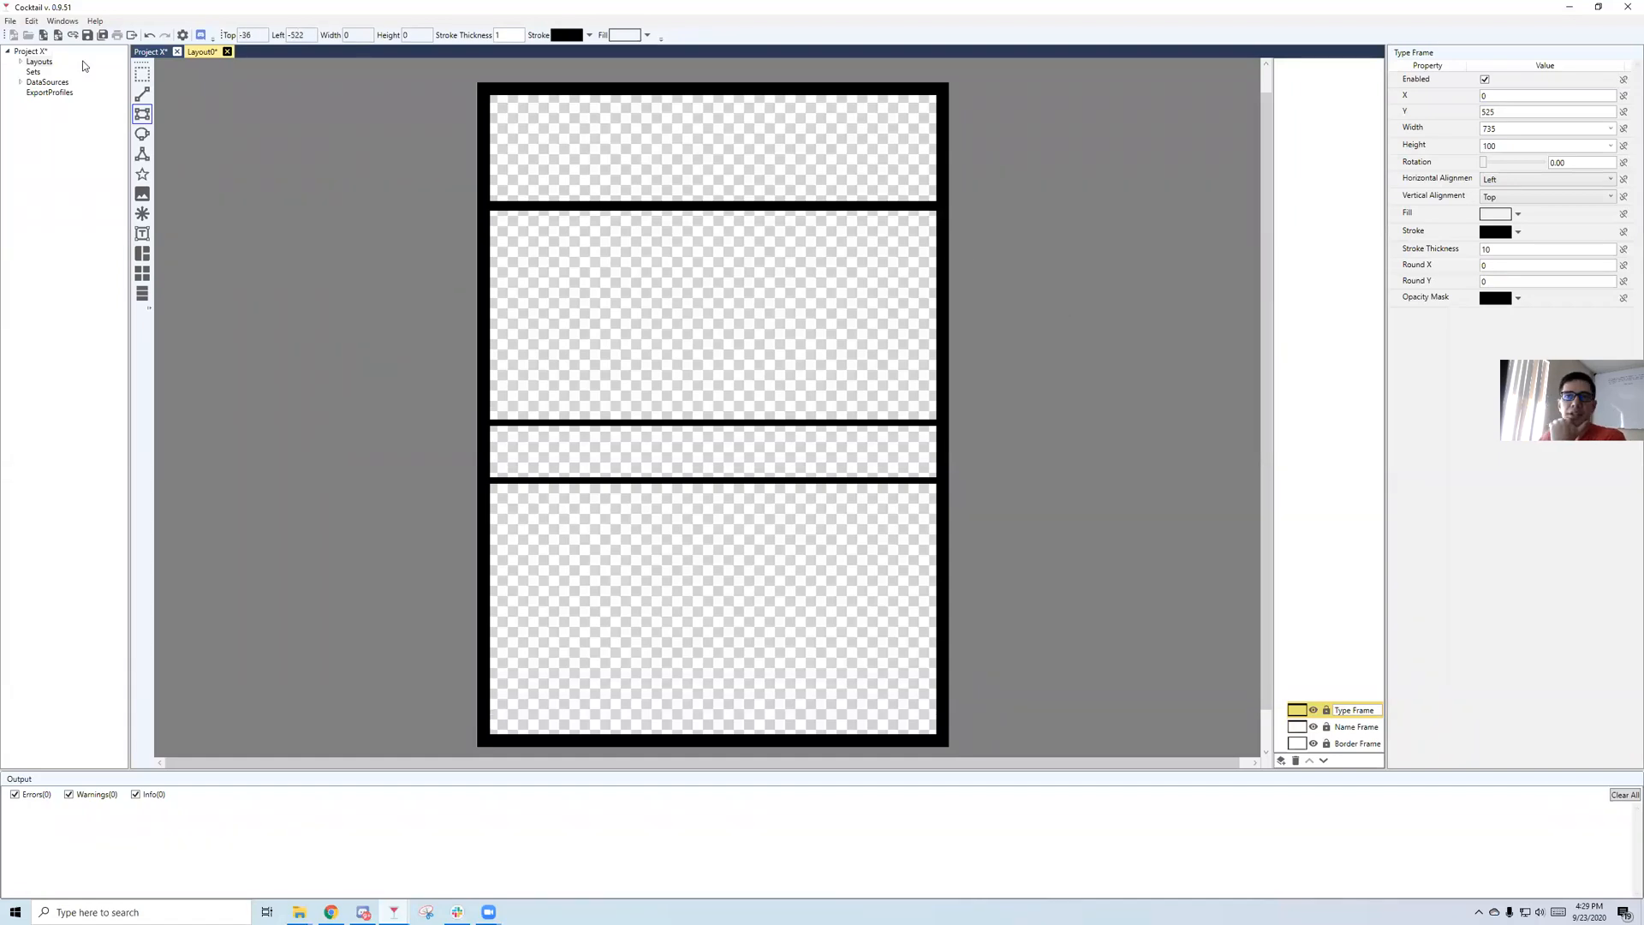
click(37, 62)
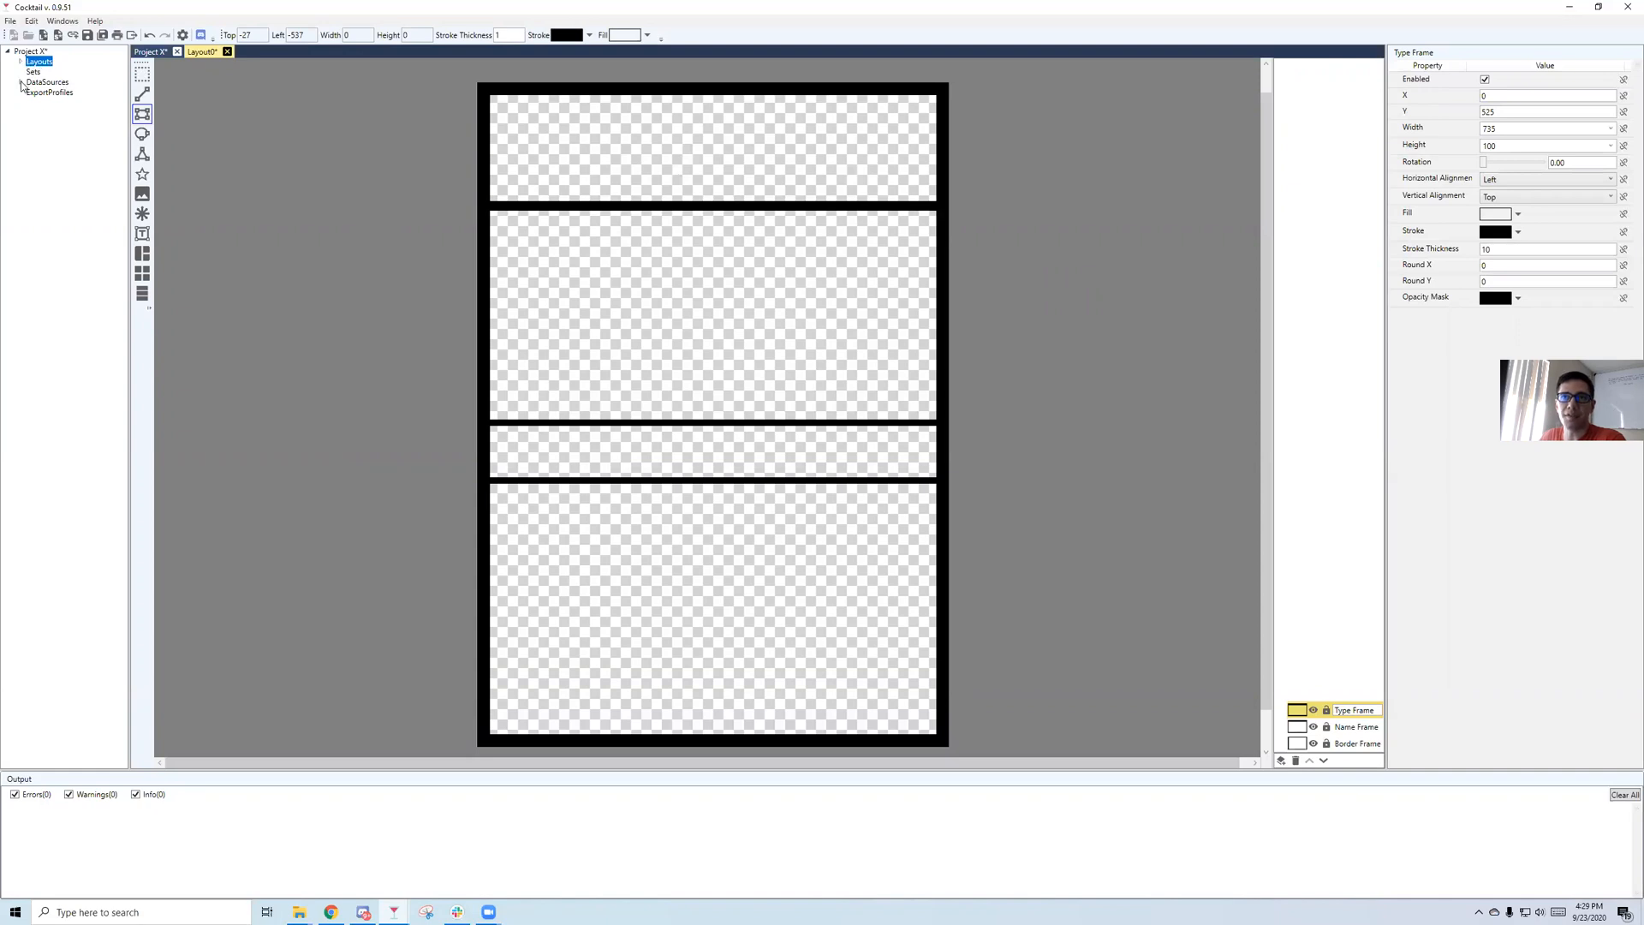
click(21, 83)
click(21, 61)
click(24, 52)
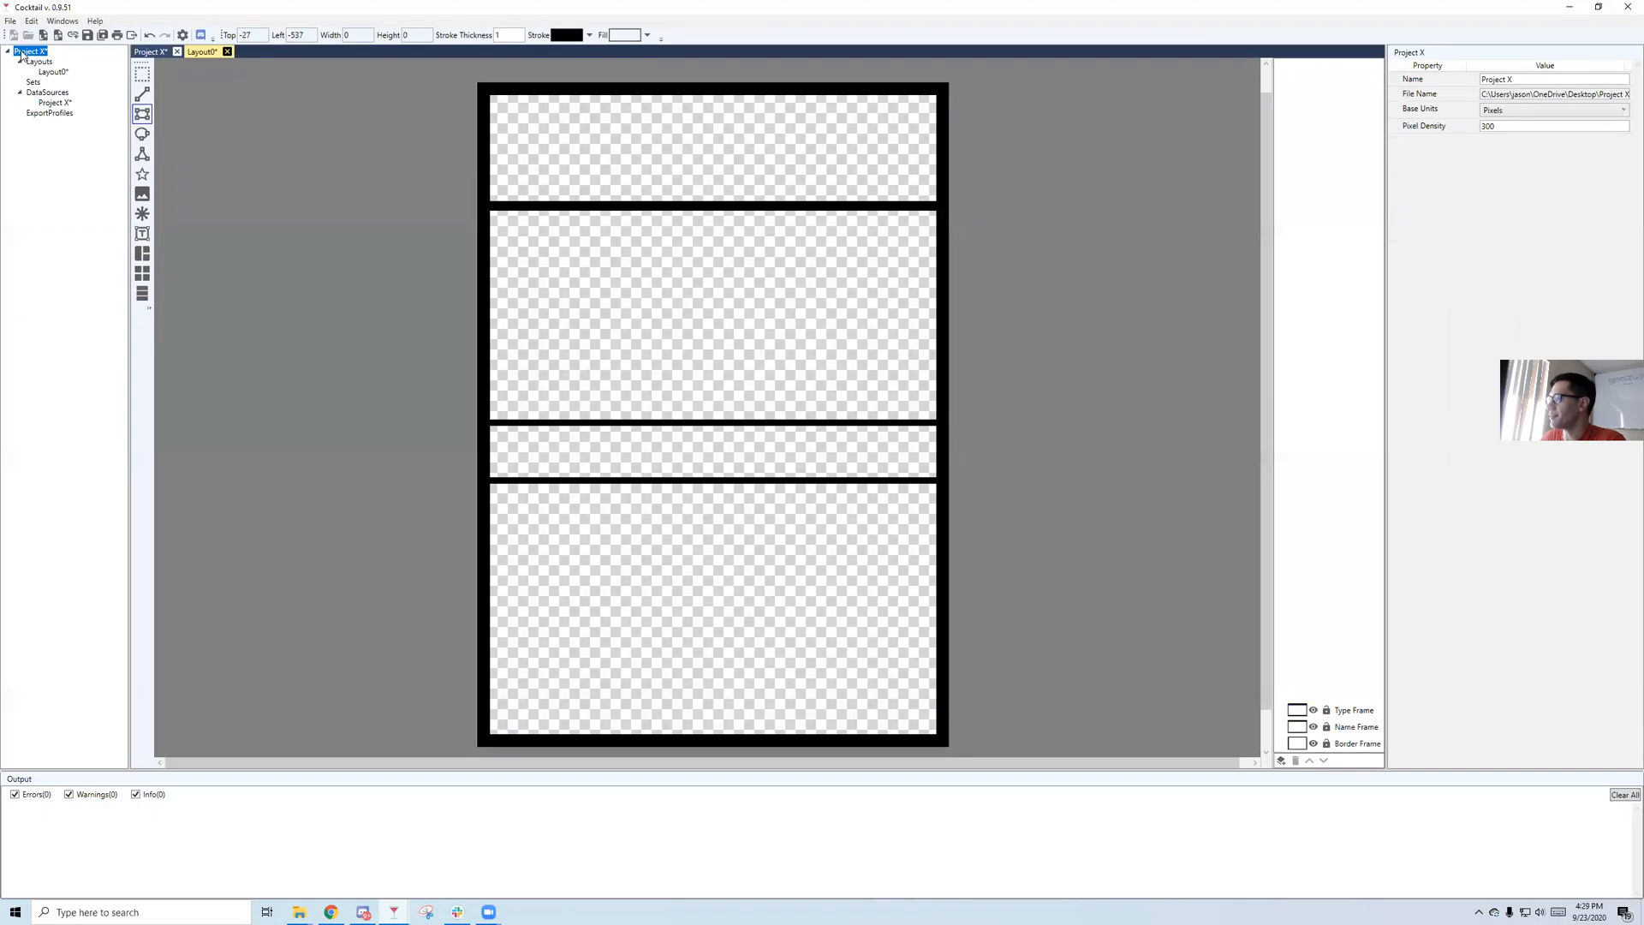
Open the Project X data source and check which layouts are available for its Default Front Layout.
click(44, 62)
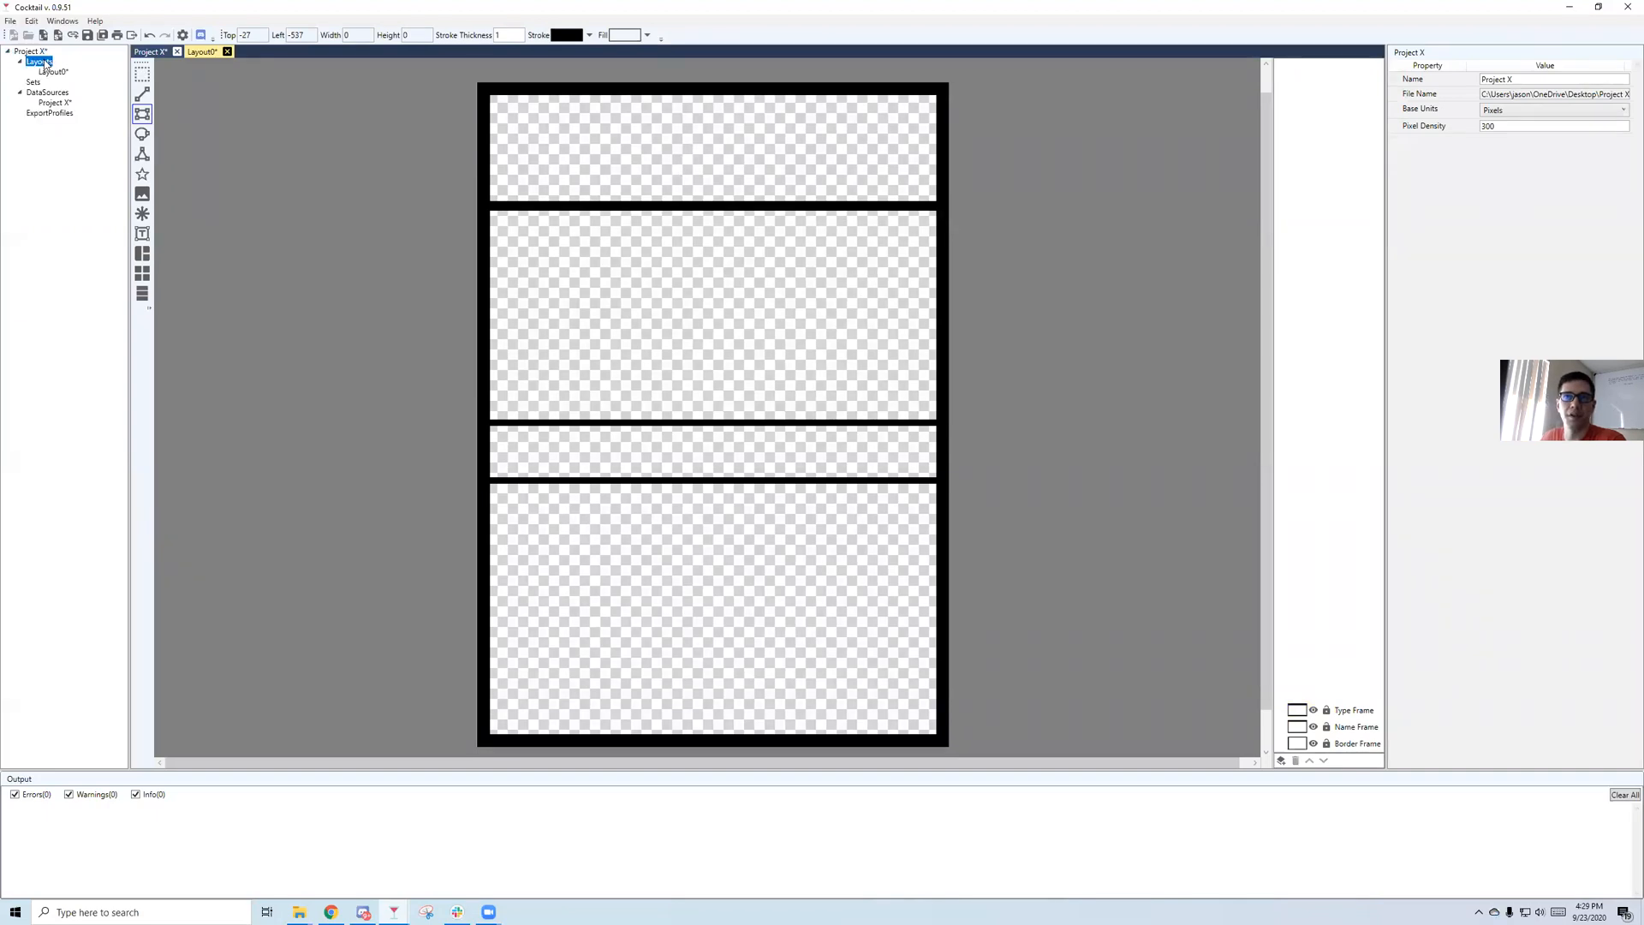
click(40, 93)
click(51, 103)
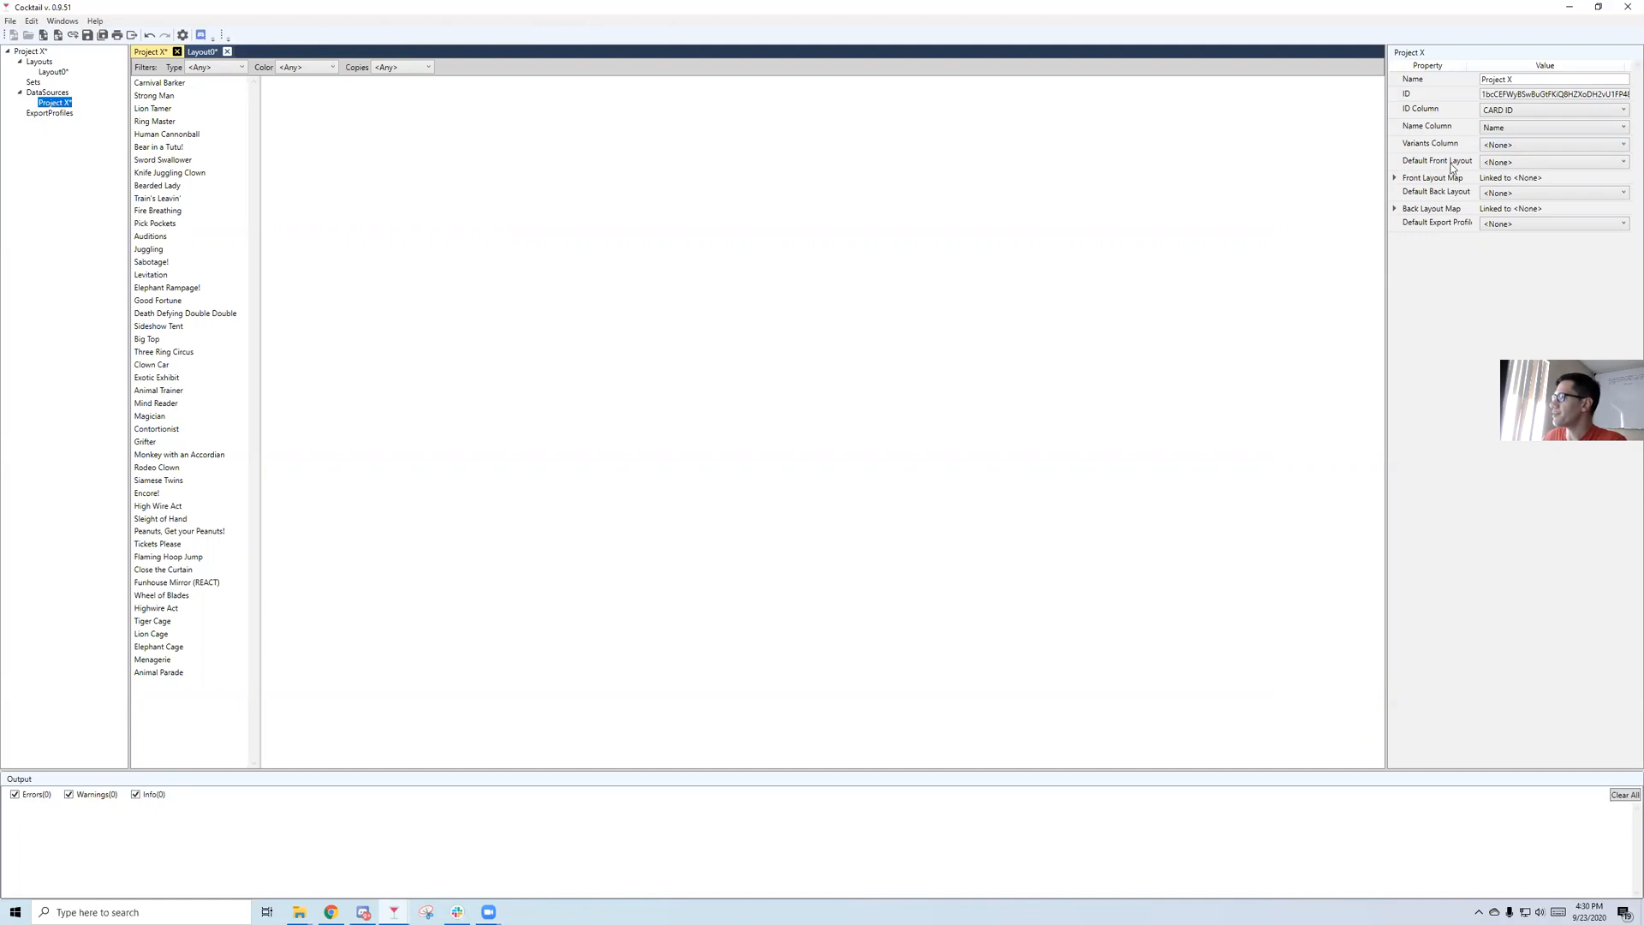
click(1624, 160)
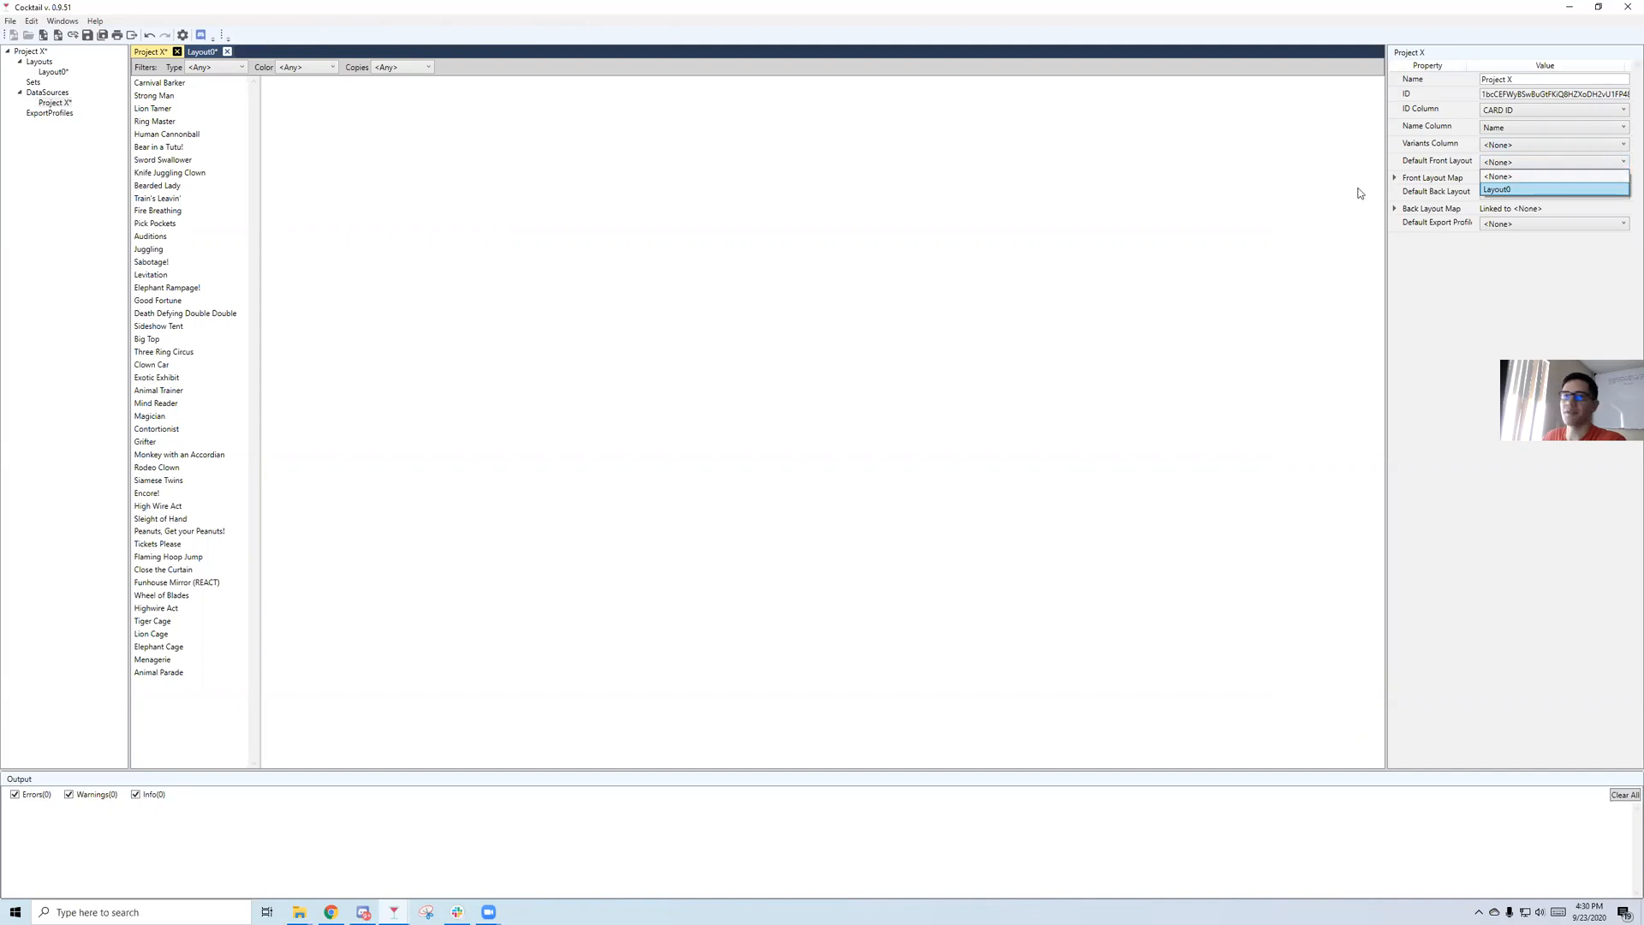
click(55, 77)
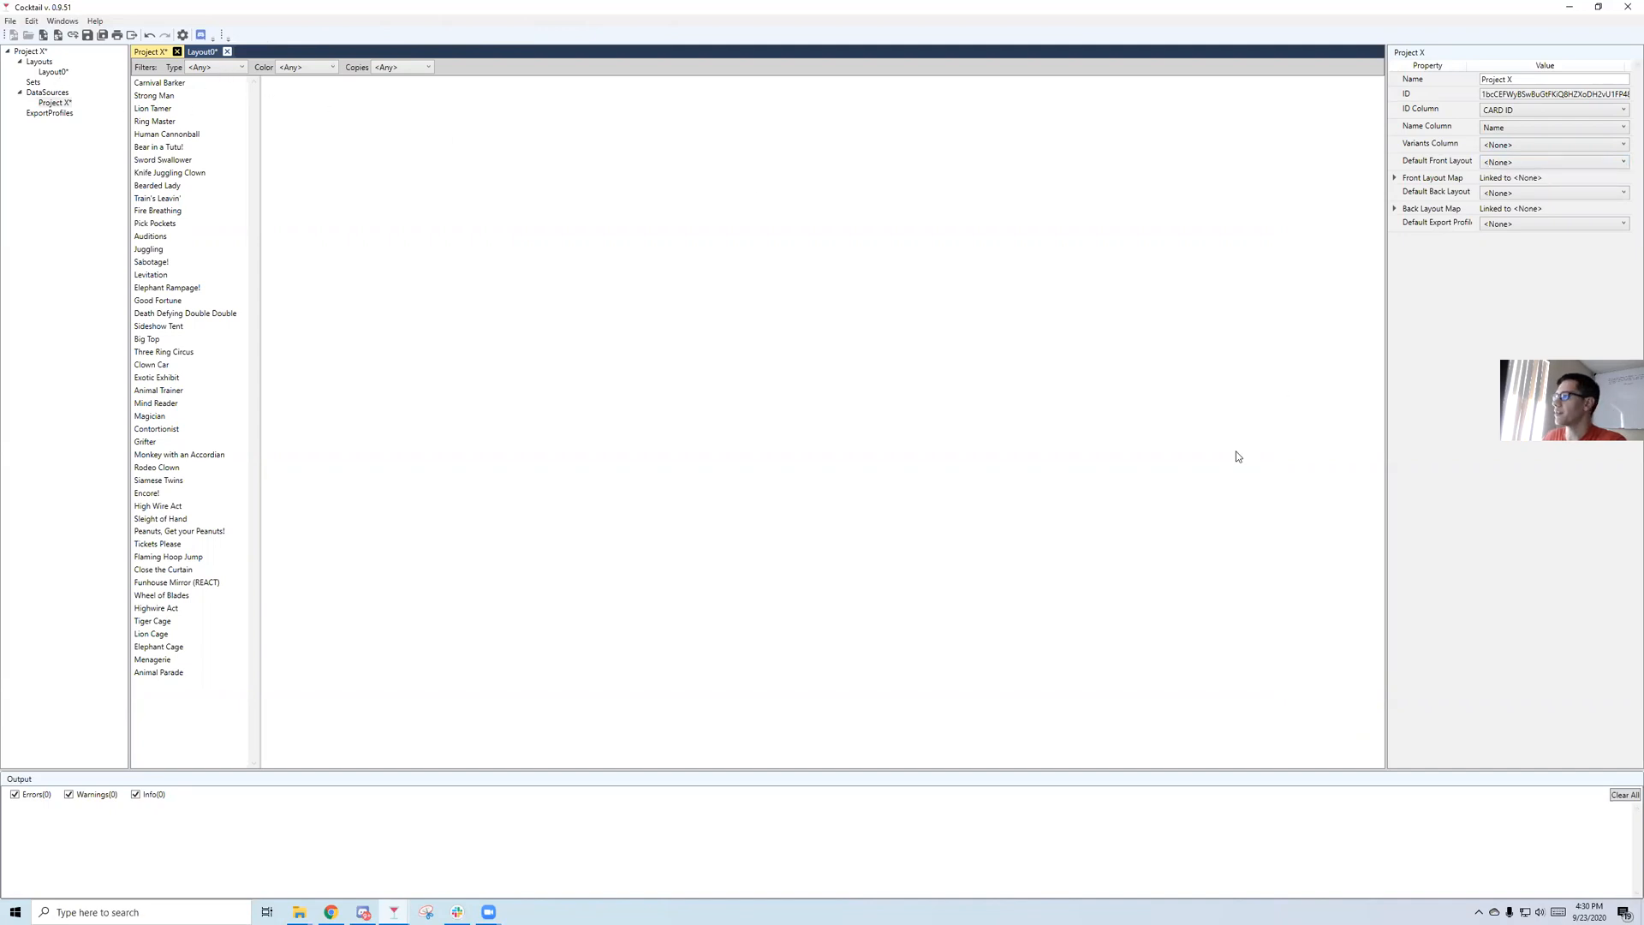
Reopen Layout0 and rename the layout to Card Frame.
double_click(65, 73)
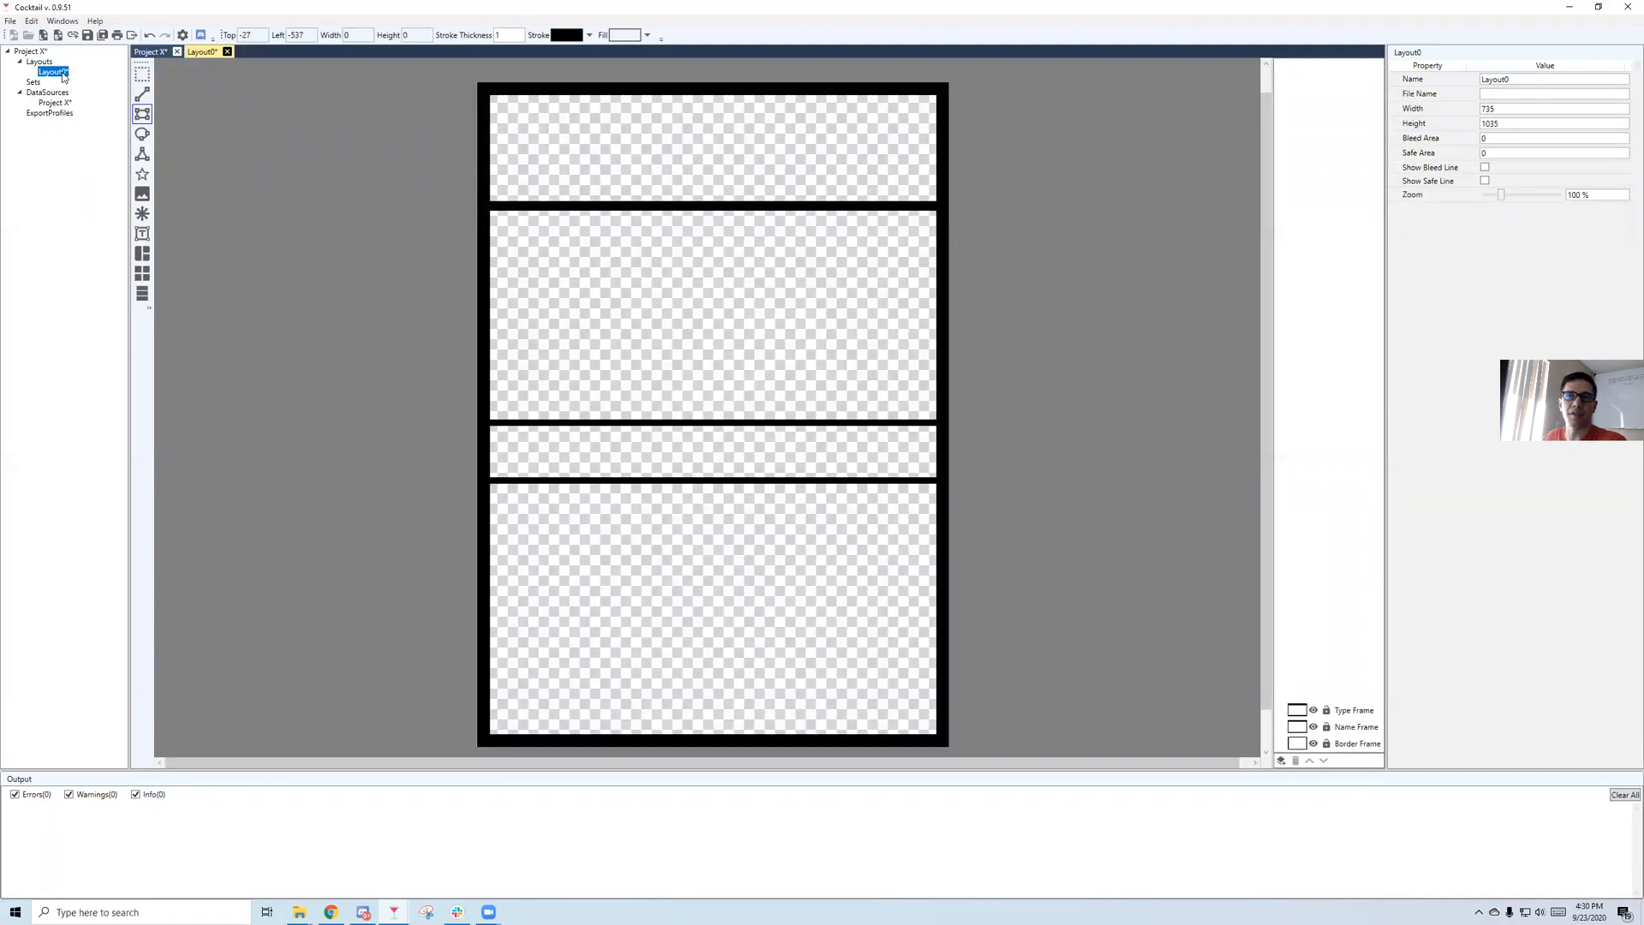
right_click(63, 75)
click(50, 190)
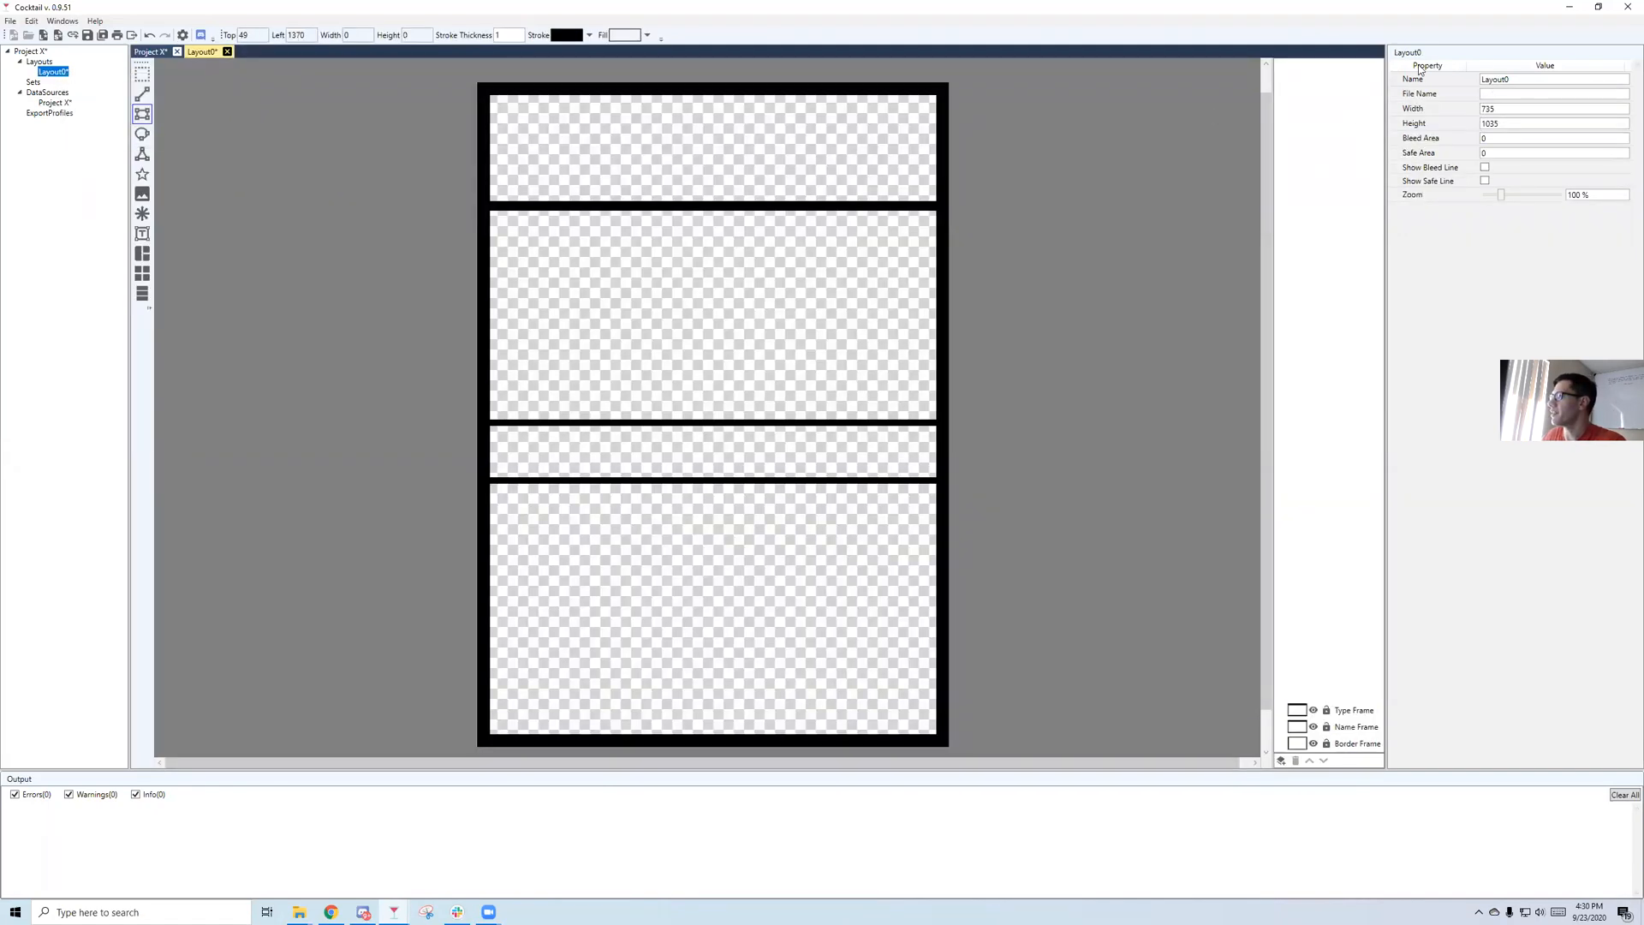
click(1418, 75)
text(Pro)
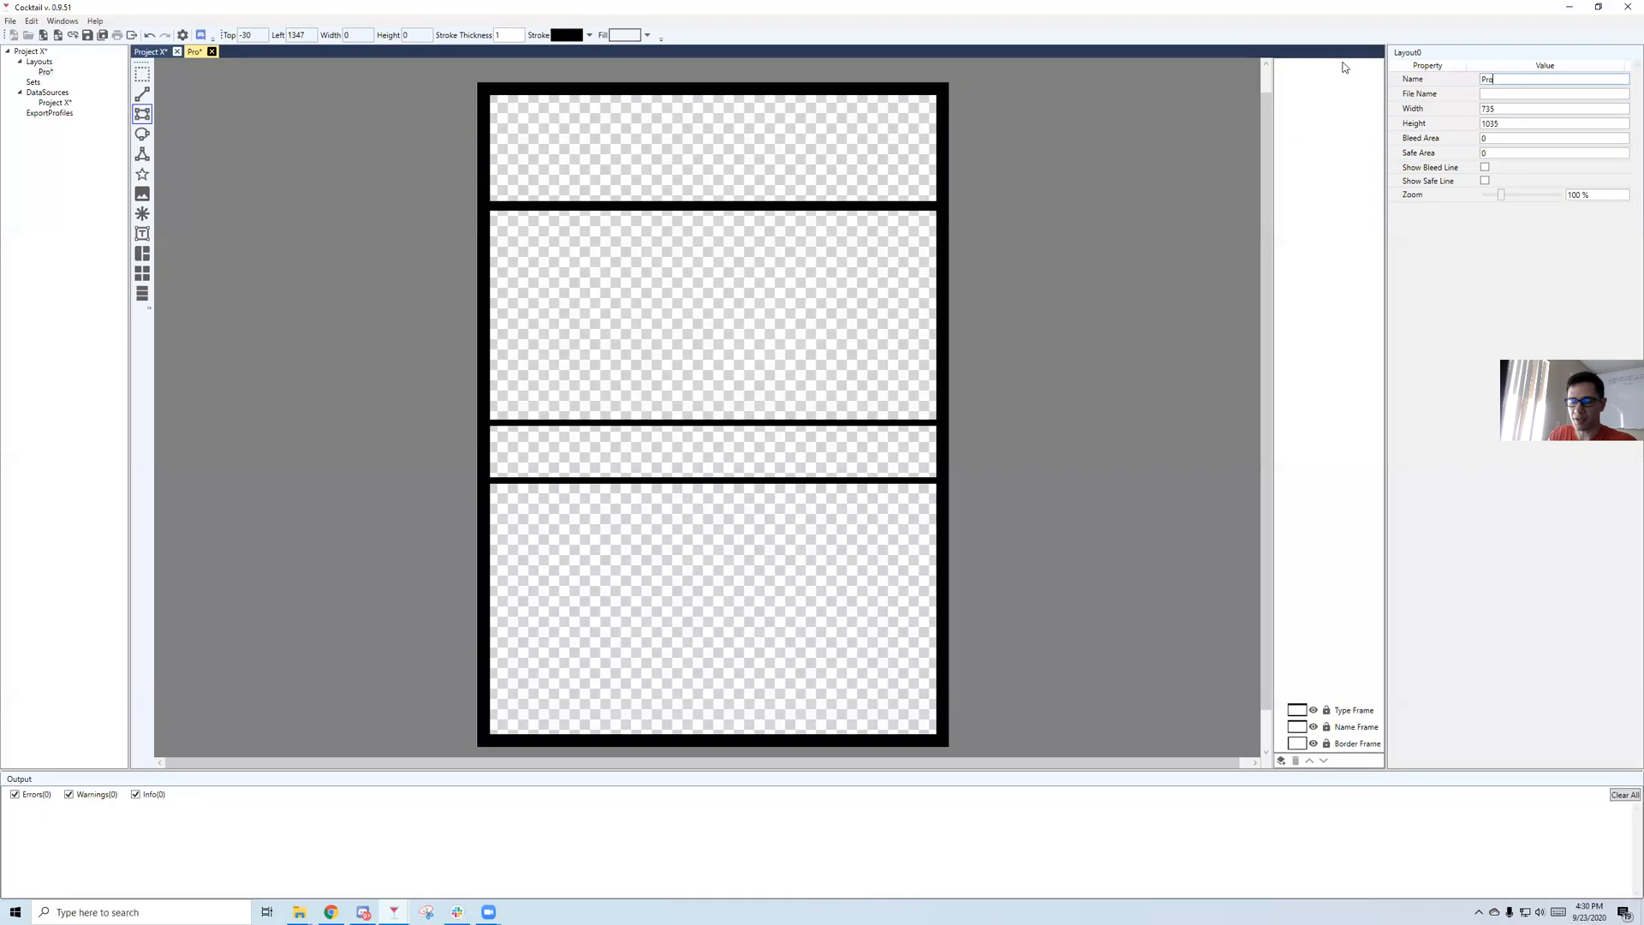
key(BackSpace)
key(BackSpace)
key(BackSpace)
text(Card Frame)
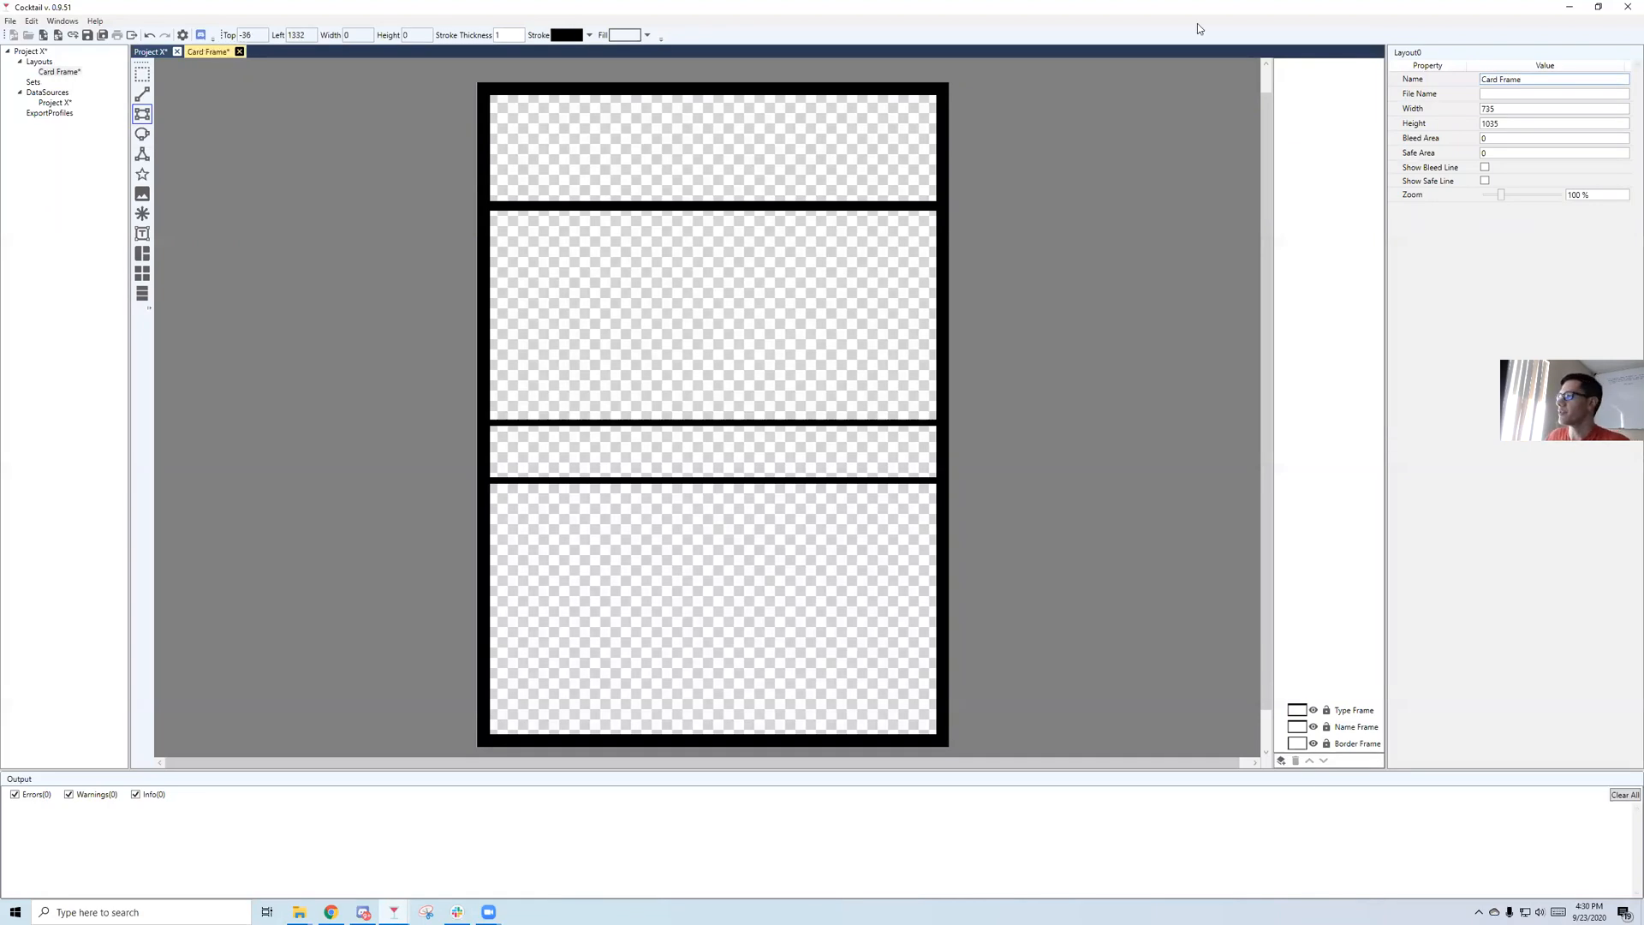
click(57, 75)
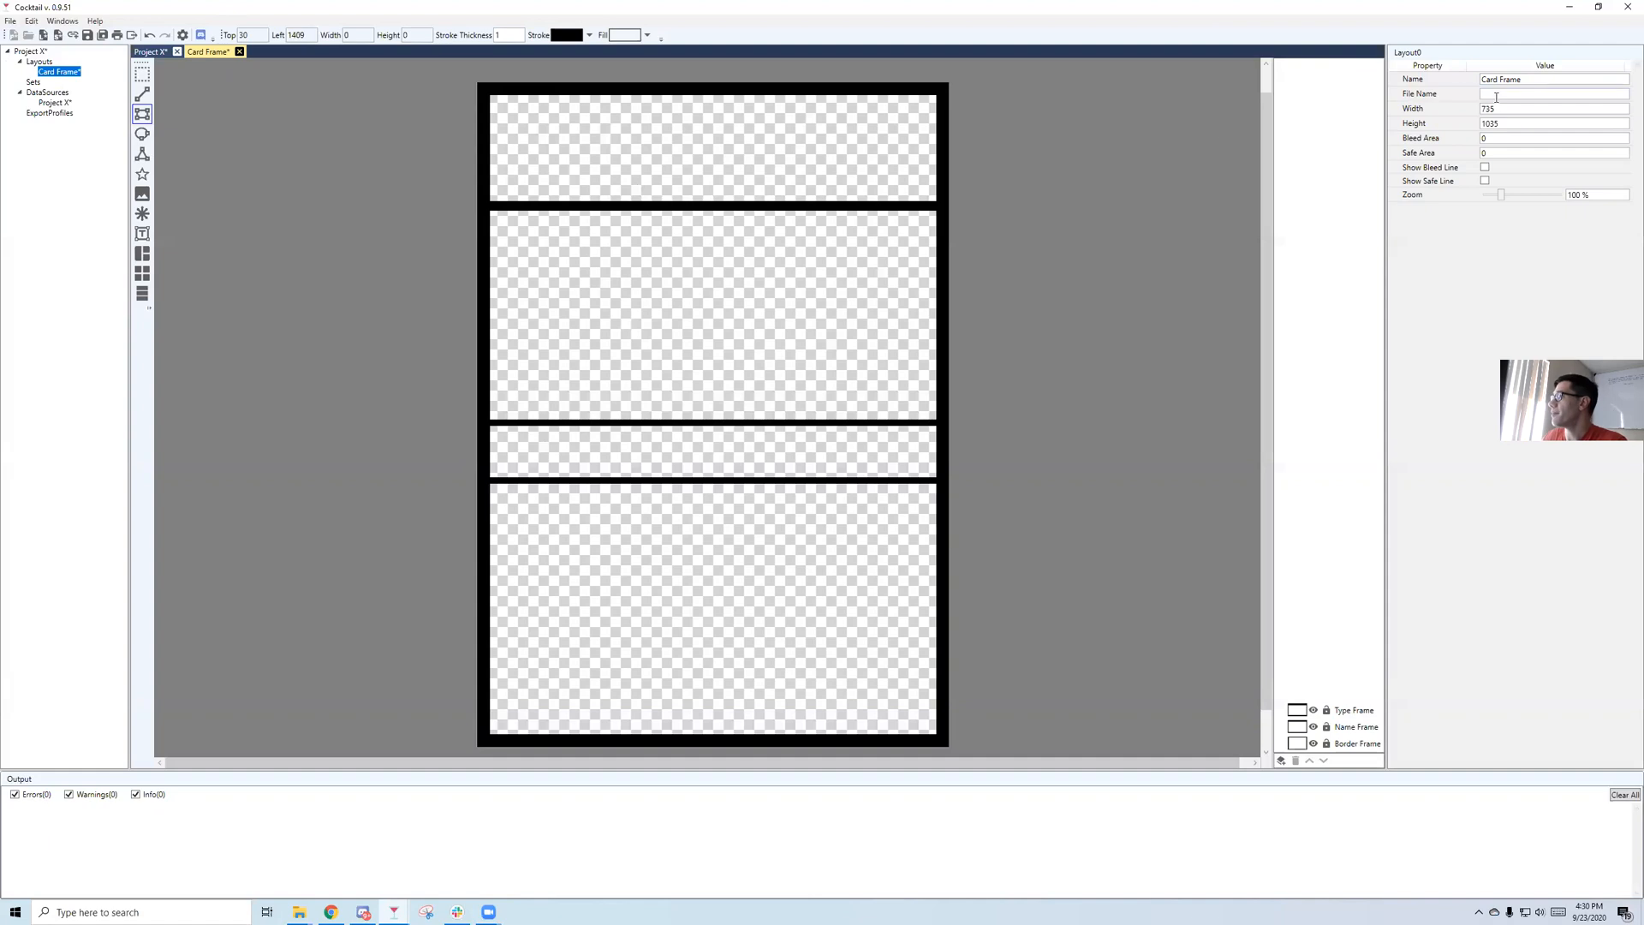
Open the Project X data source and set its Default Front Layout to Card Frame.
click(1473, 81)
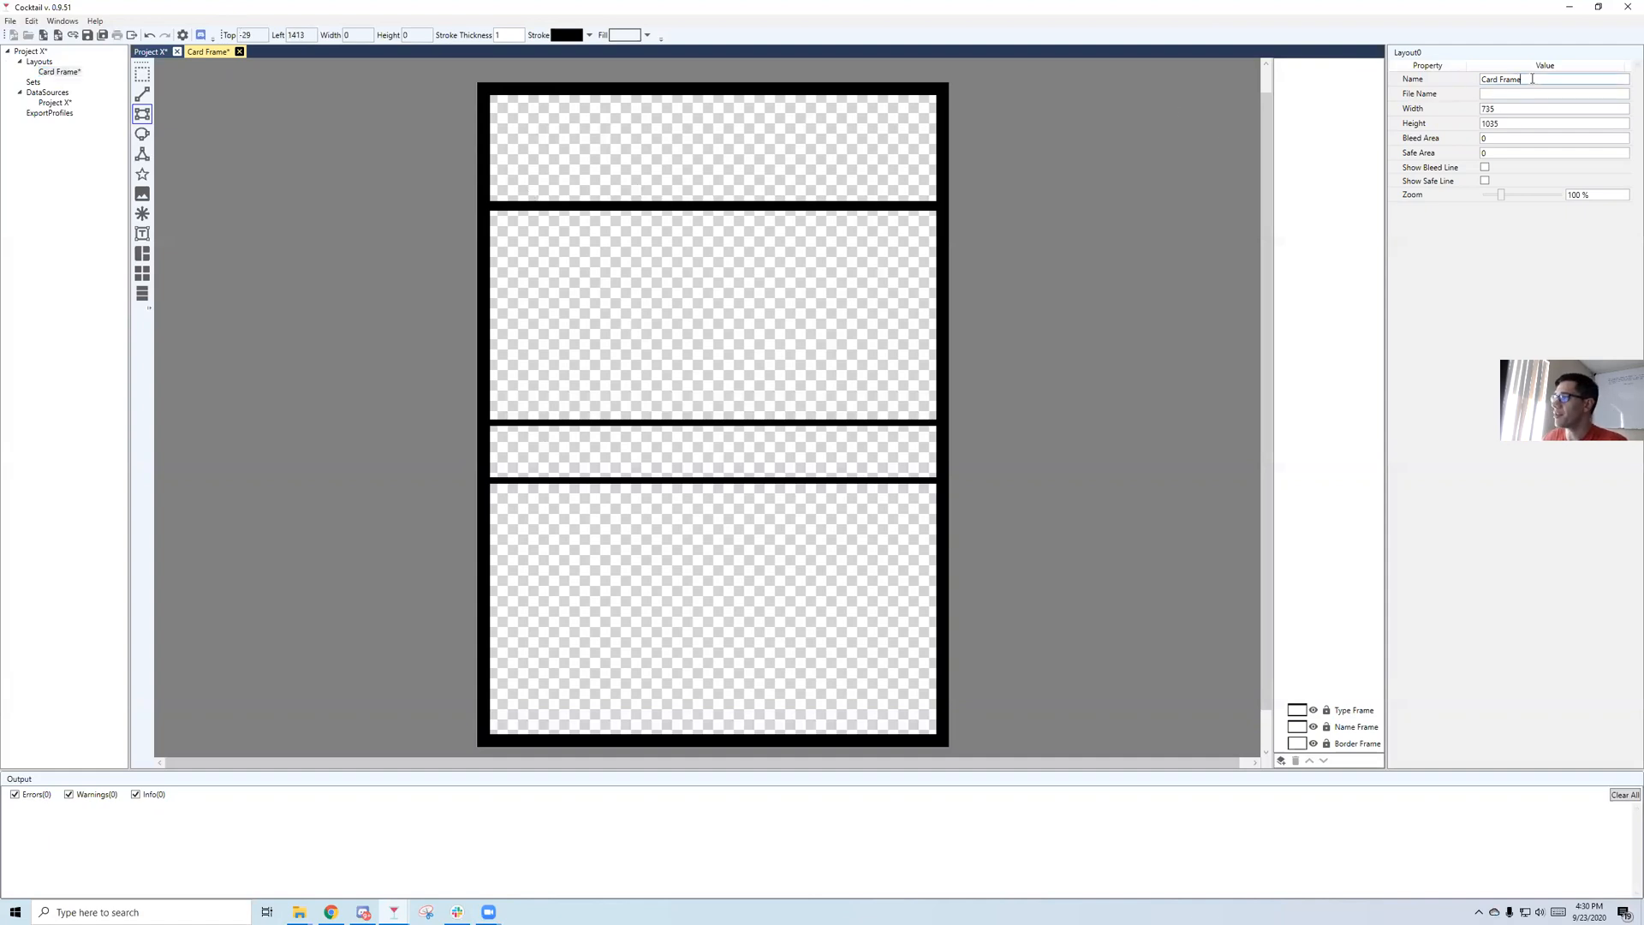
click(55, 102)
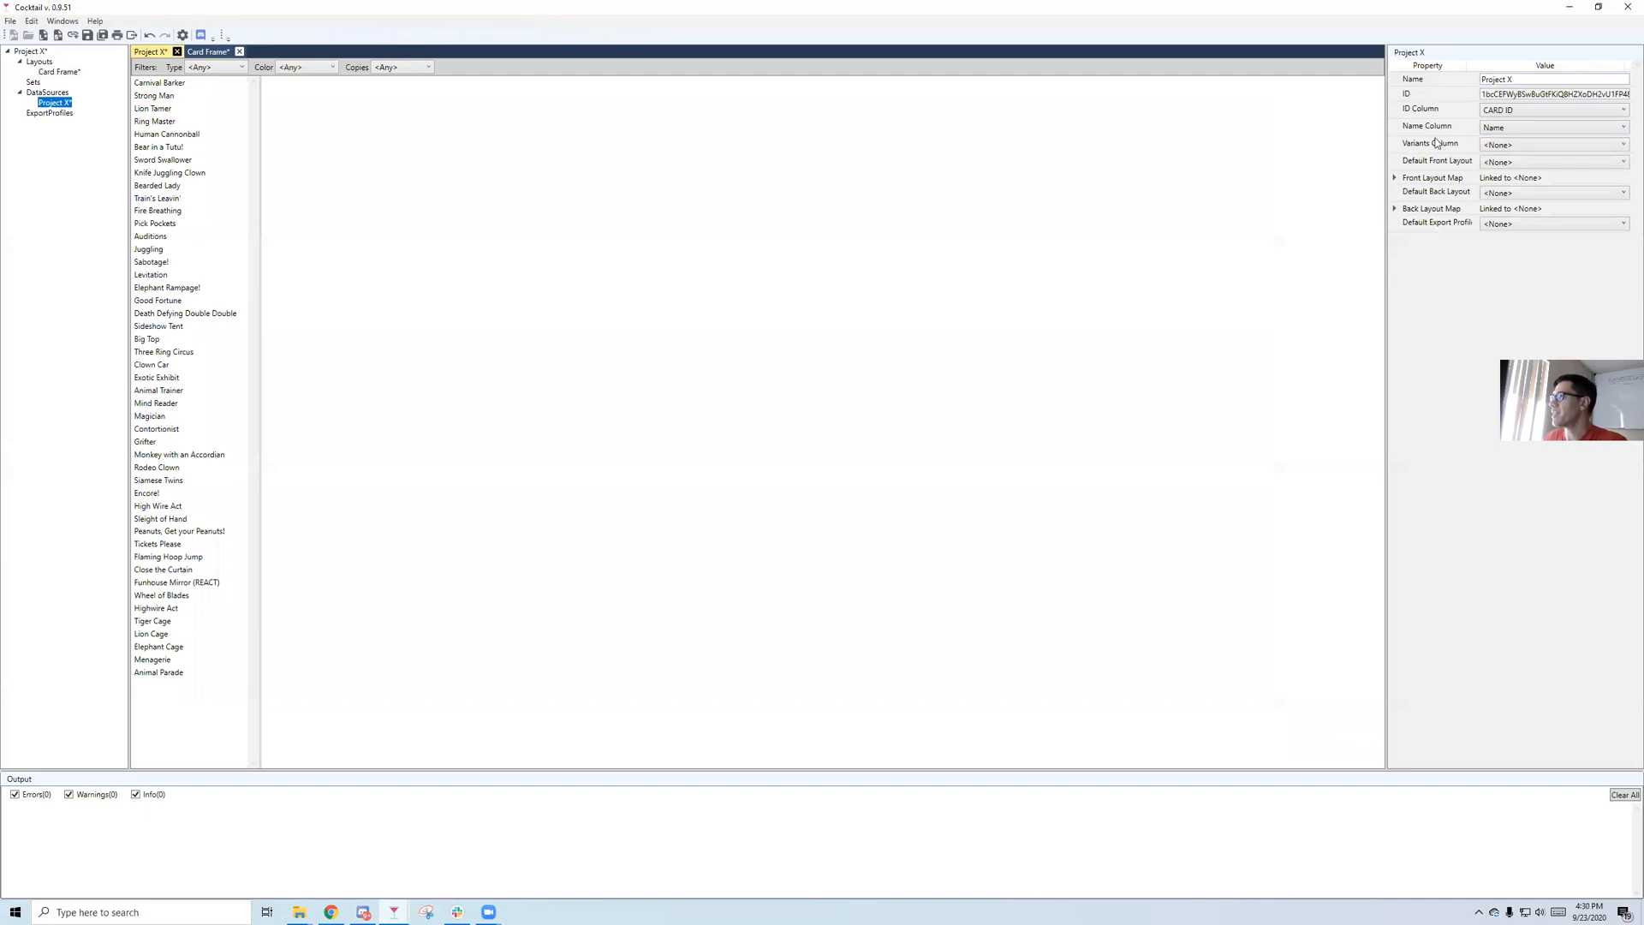
click(1498, 162)
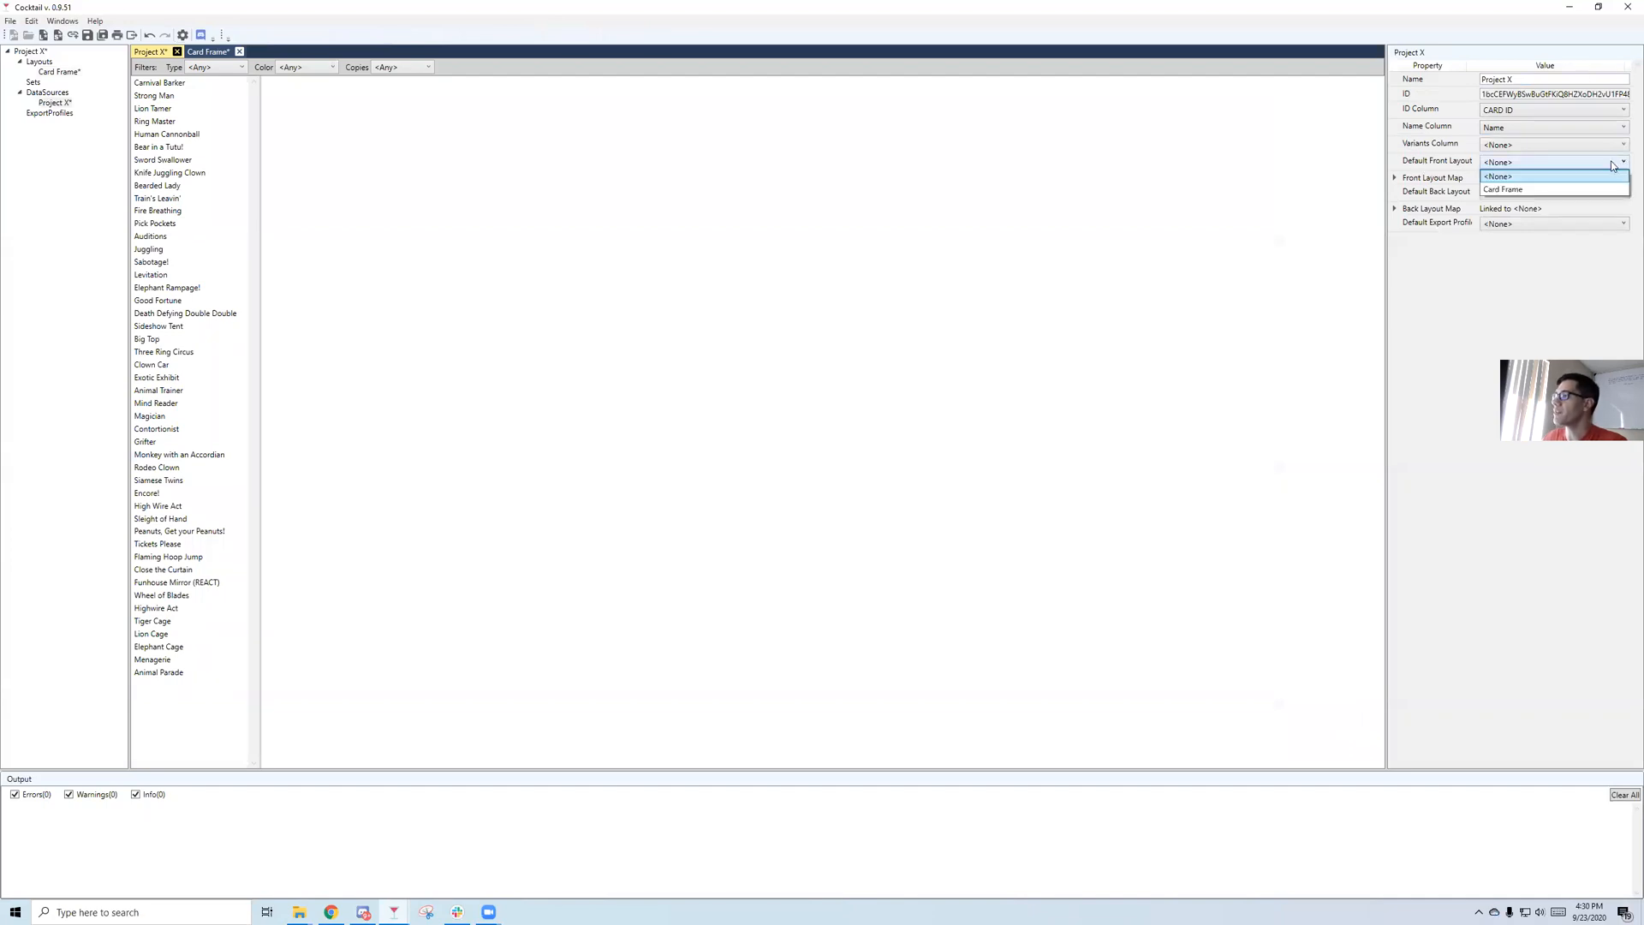
click(1522, 190)
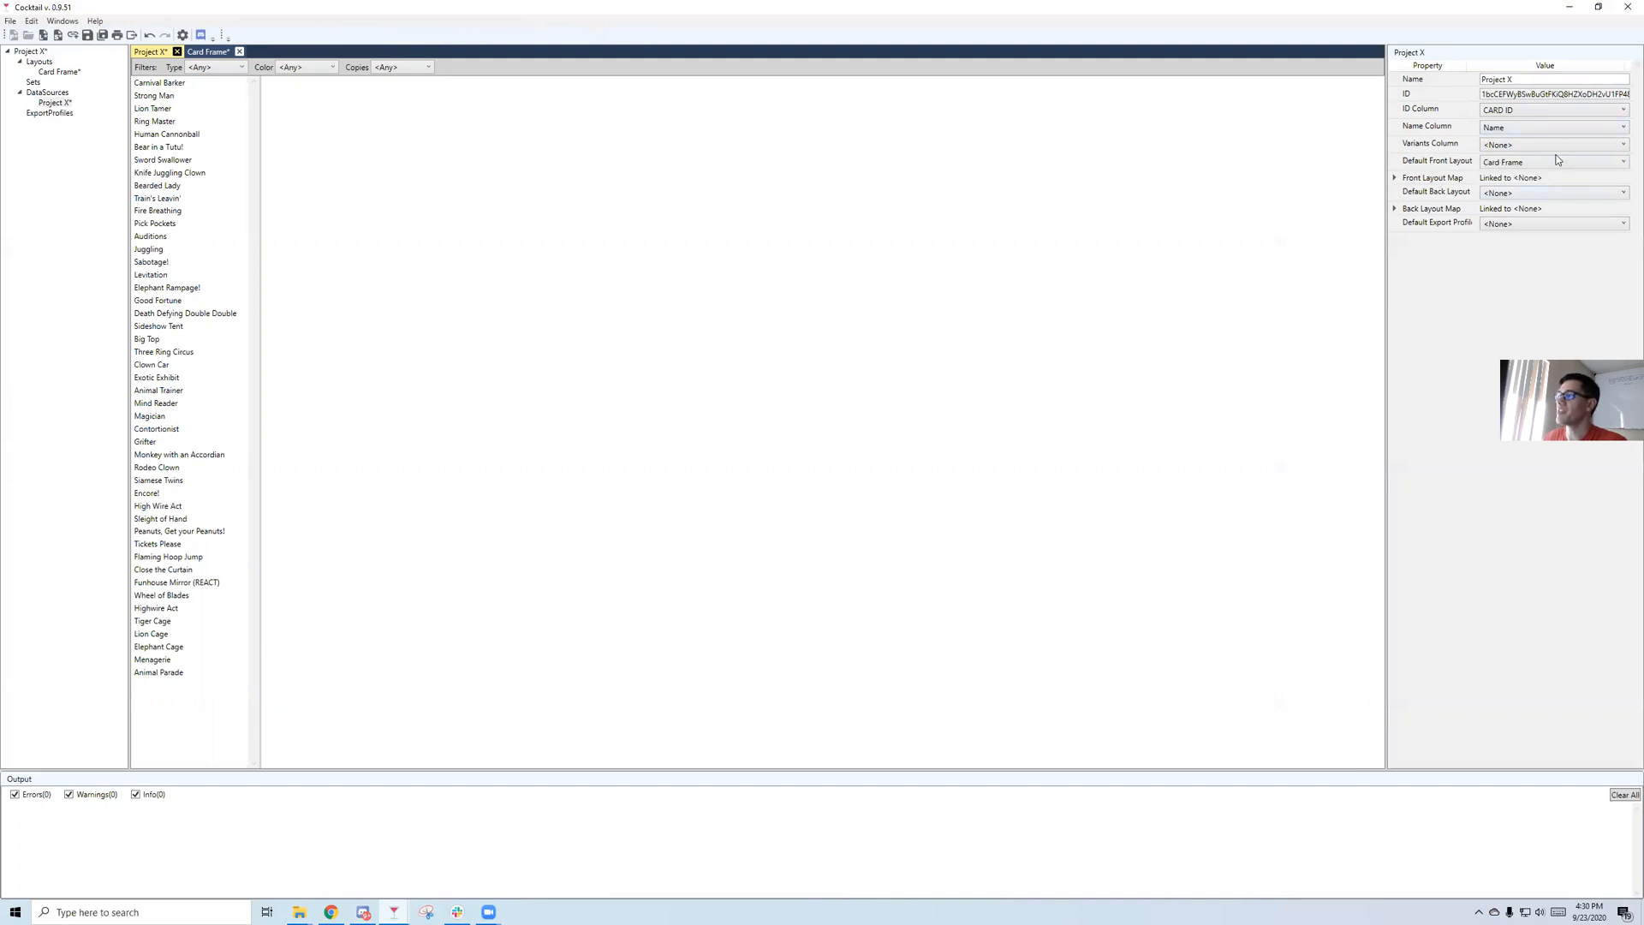
Reopen the Card Frame layout, and switch to the Project X spreadsheet in Chrome to review the Name, Type and Text columns.
double_click(55, 72)
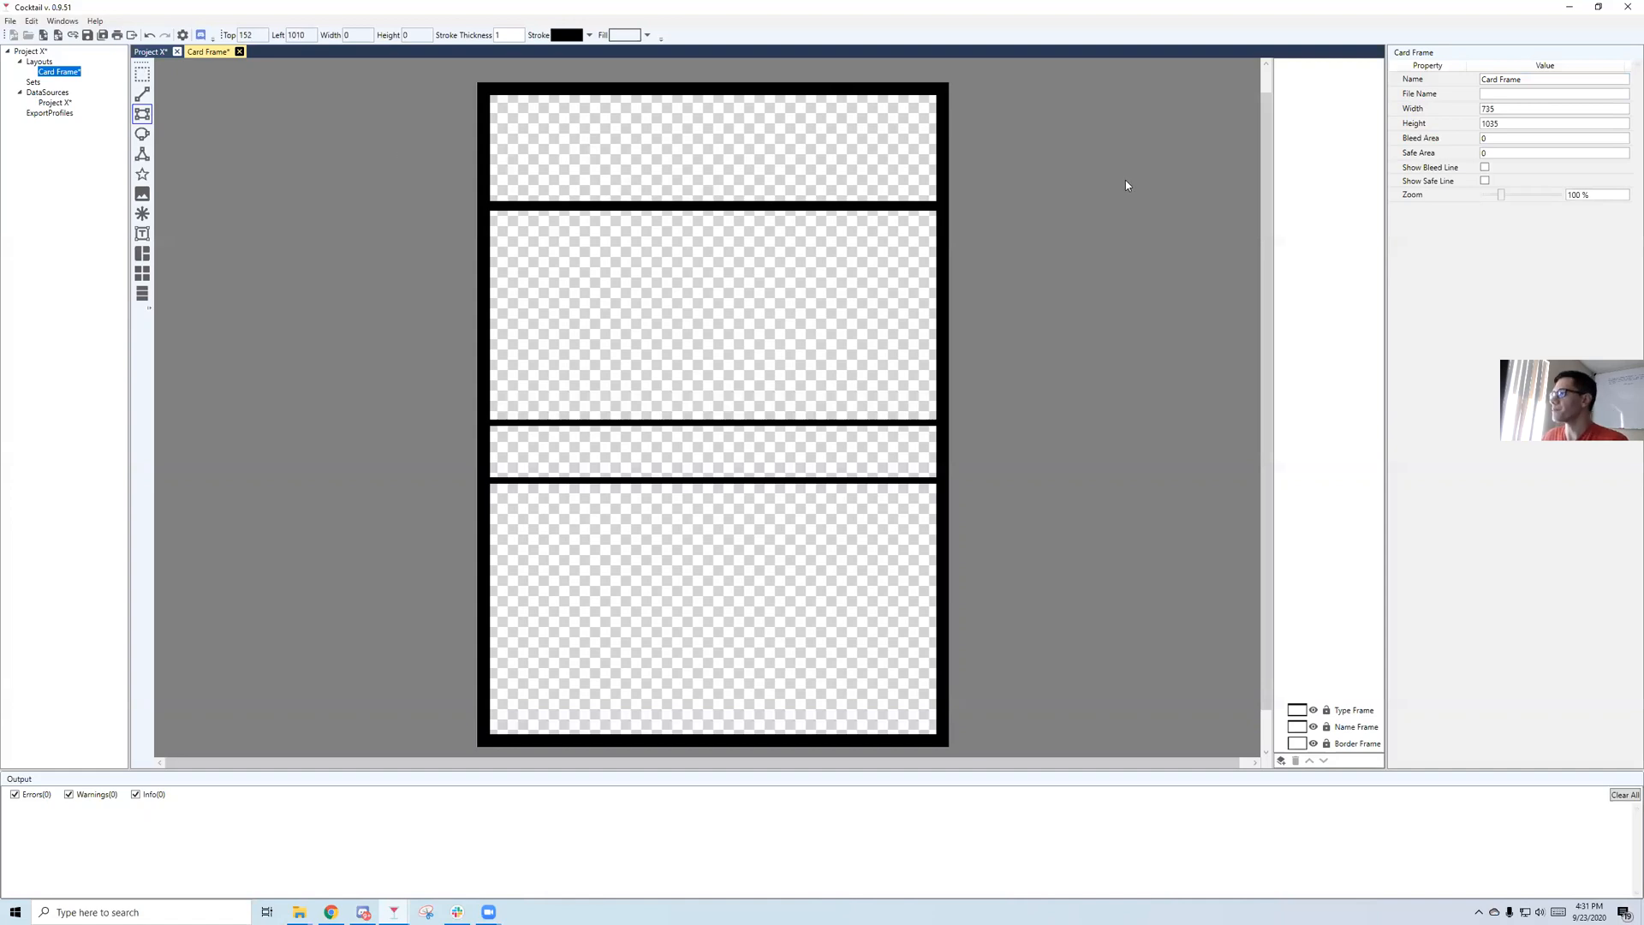
click(1332, 709)
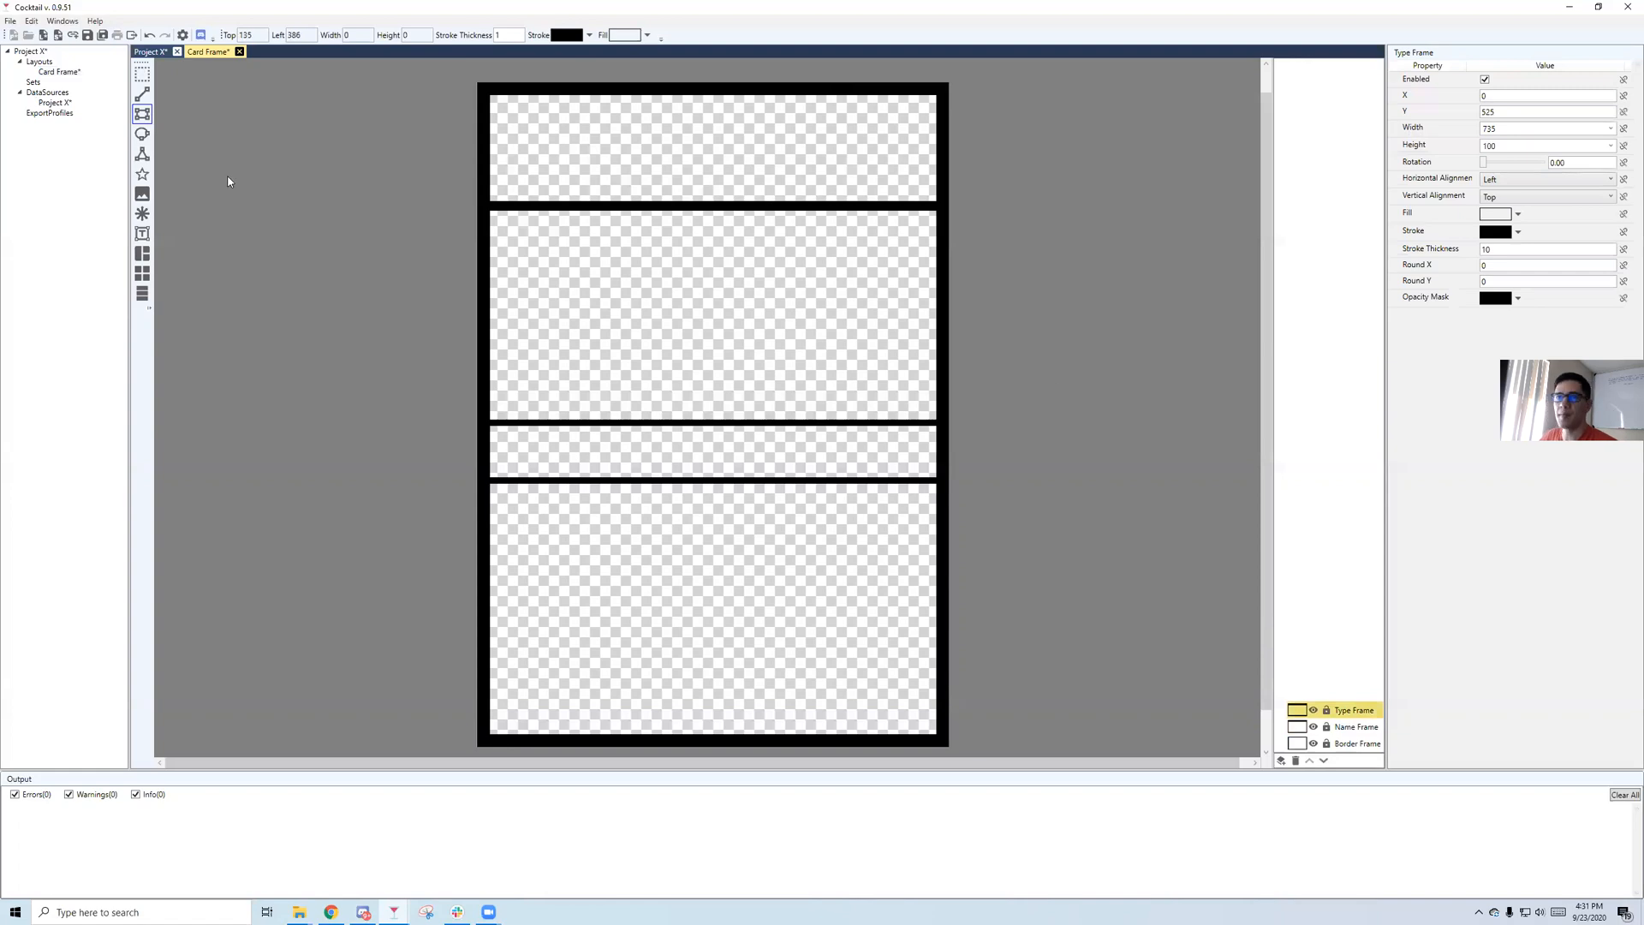
click(330, 911)
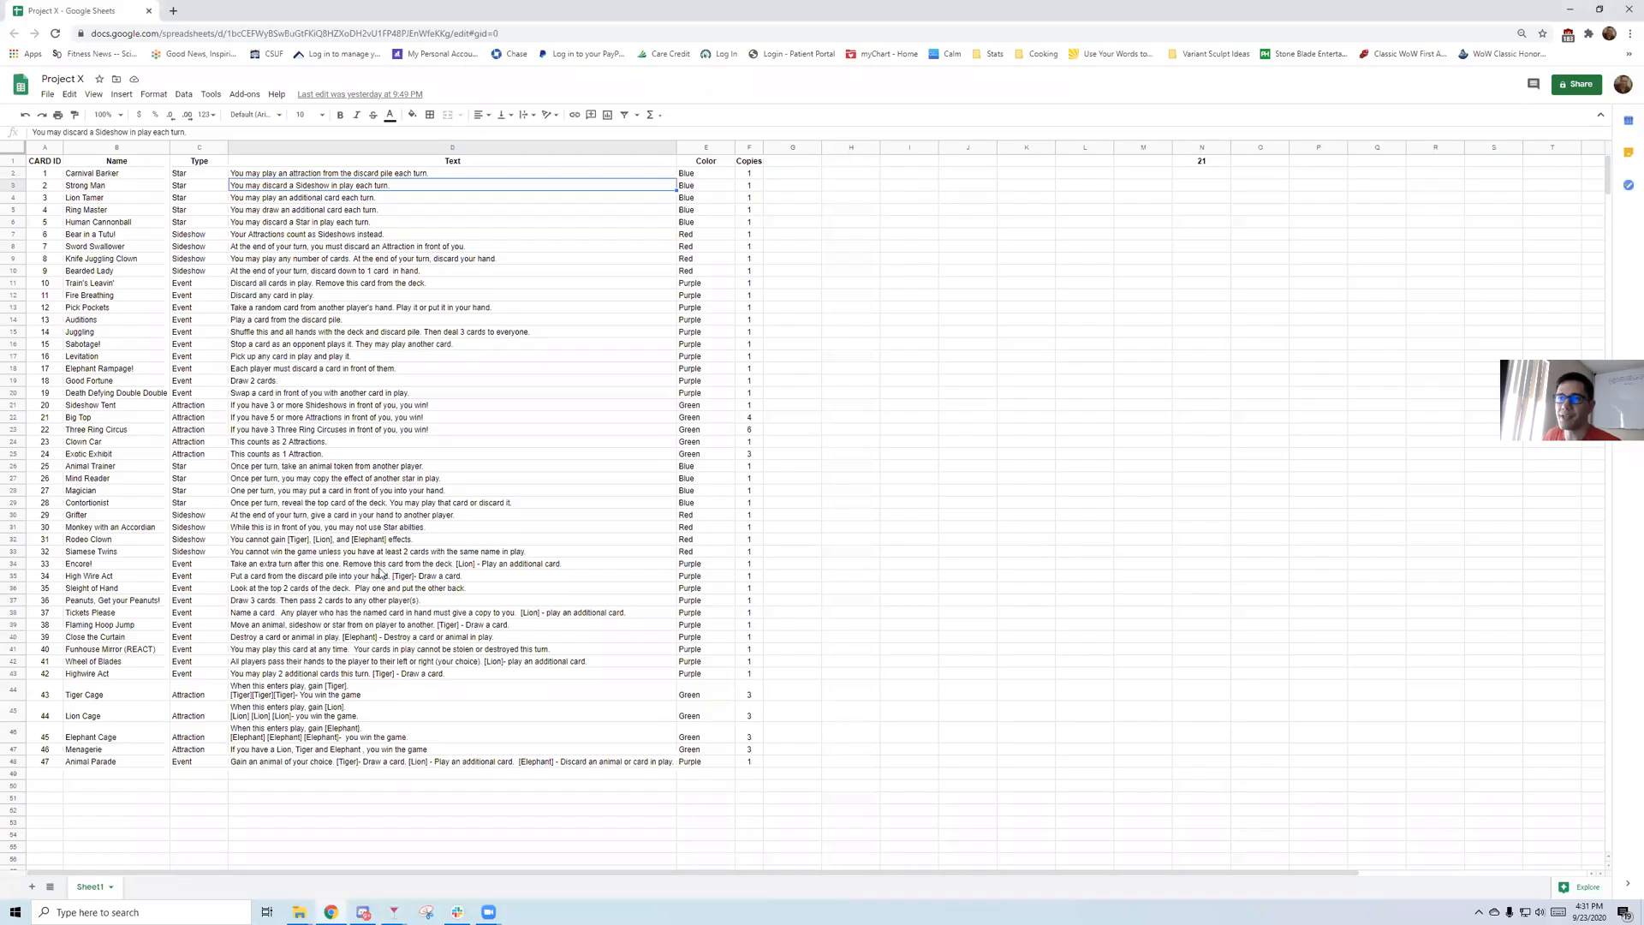
click(274, 259)
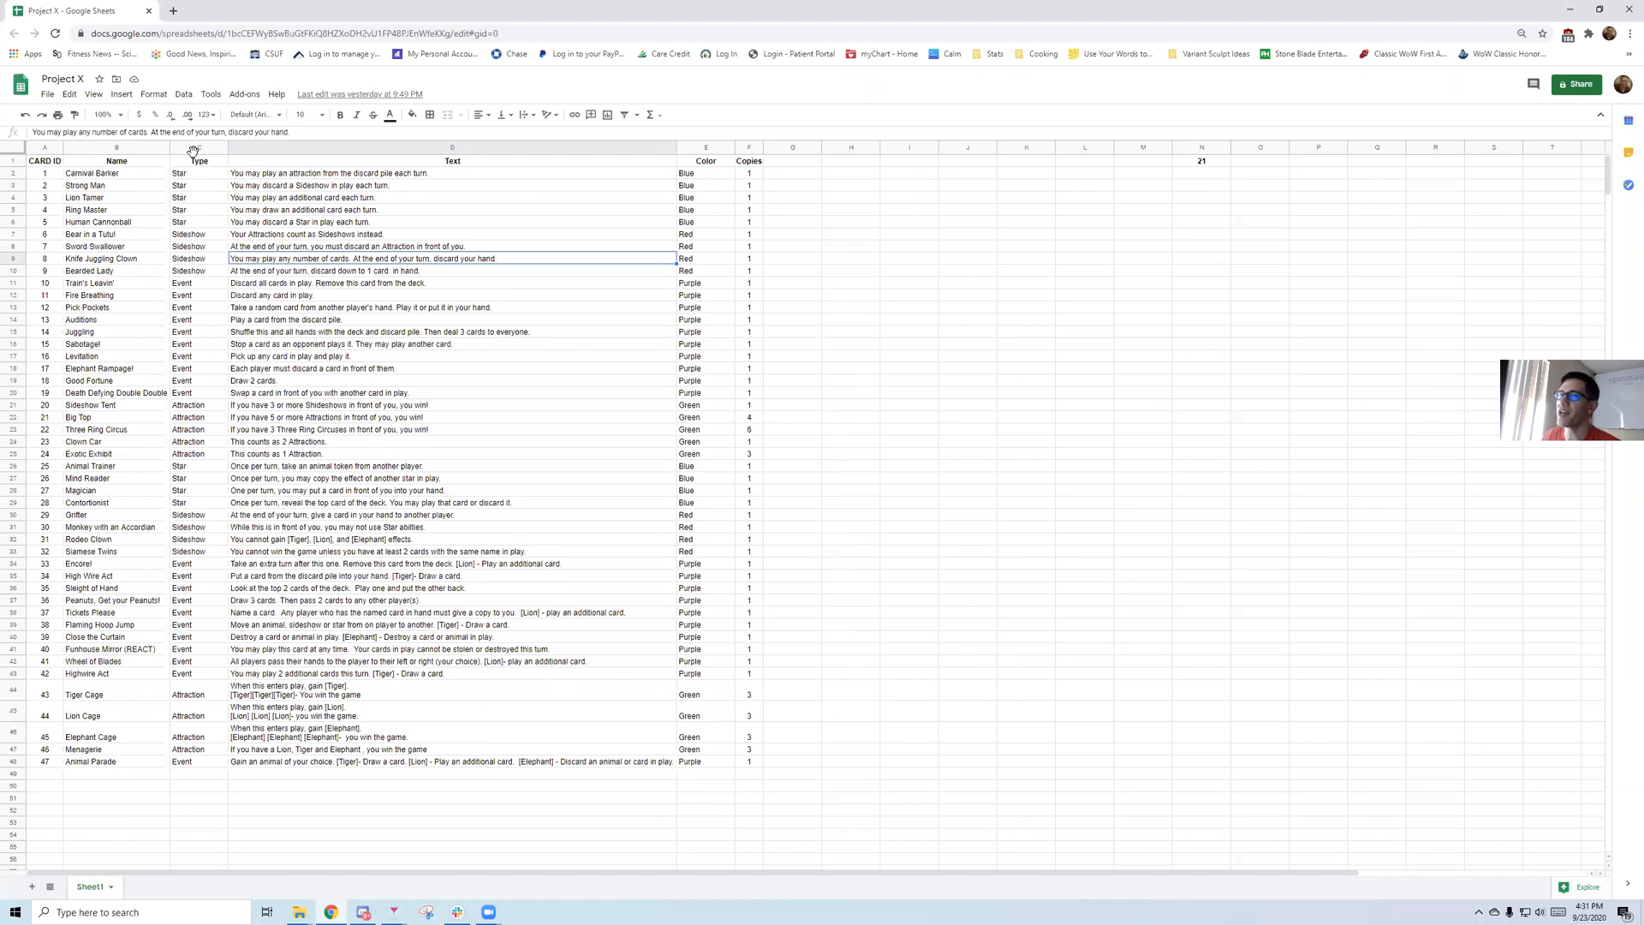
click(179, 224)
click(119, 182)
click(186, 189)
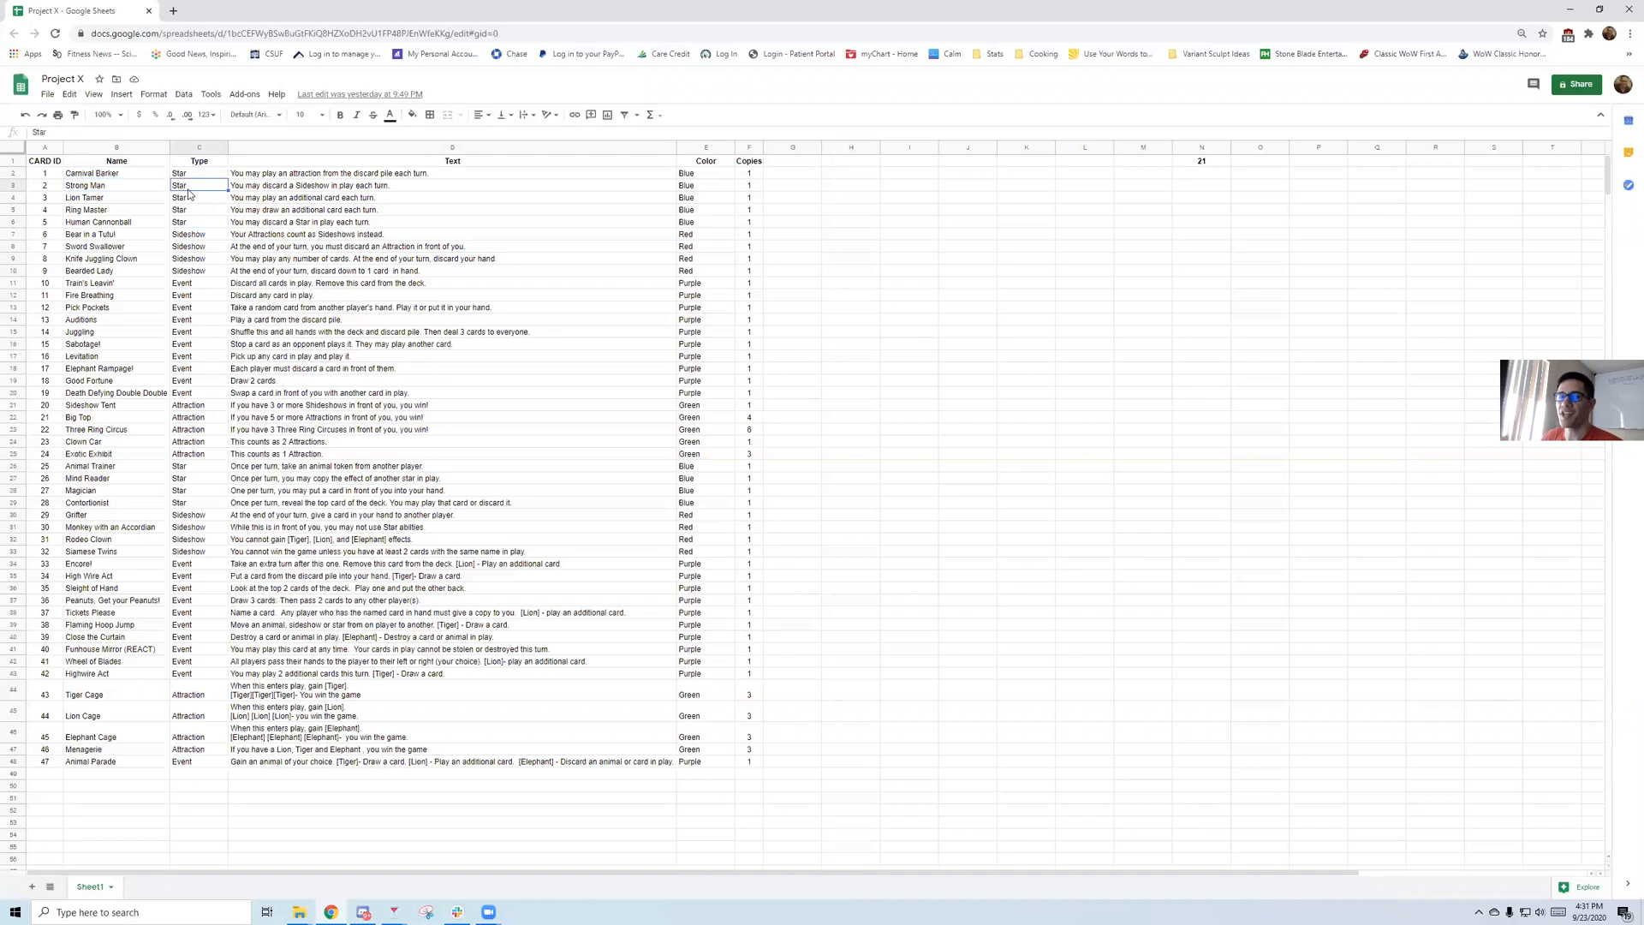
click(196, 209)
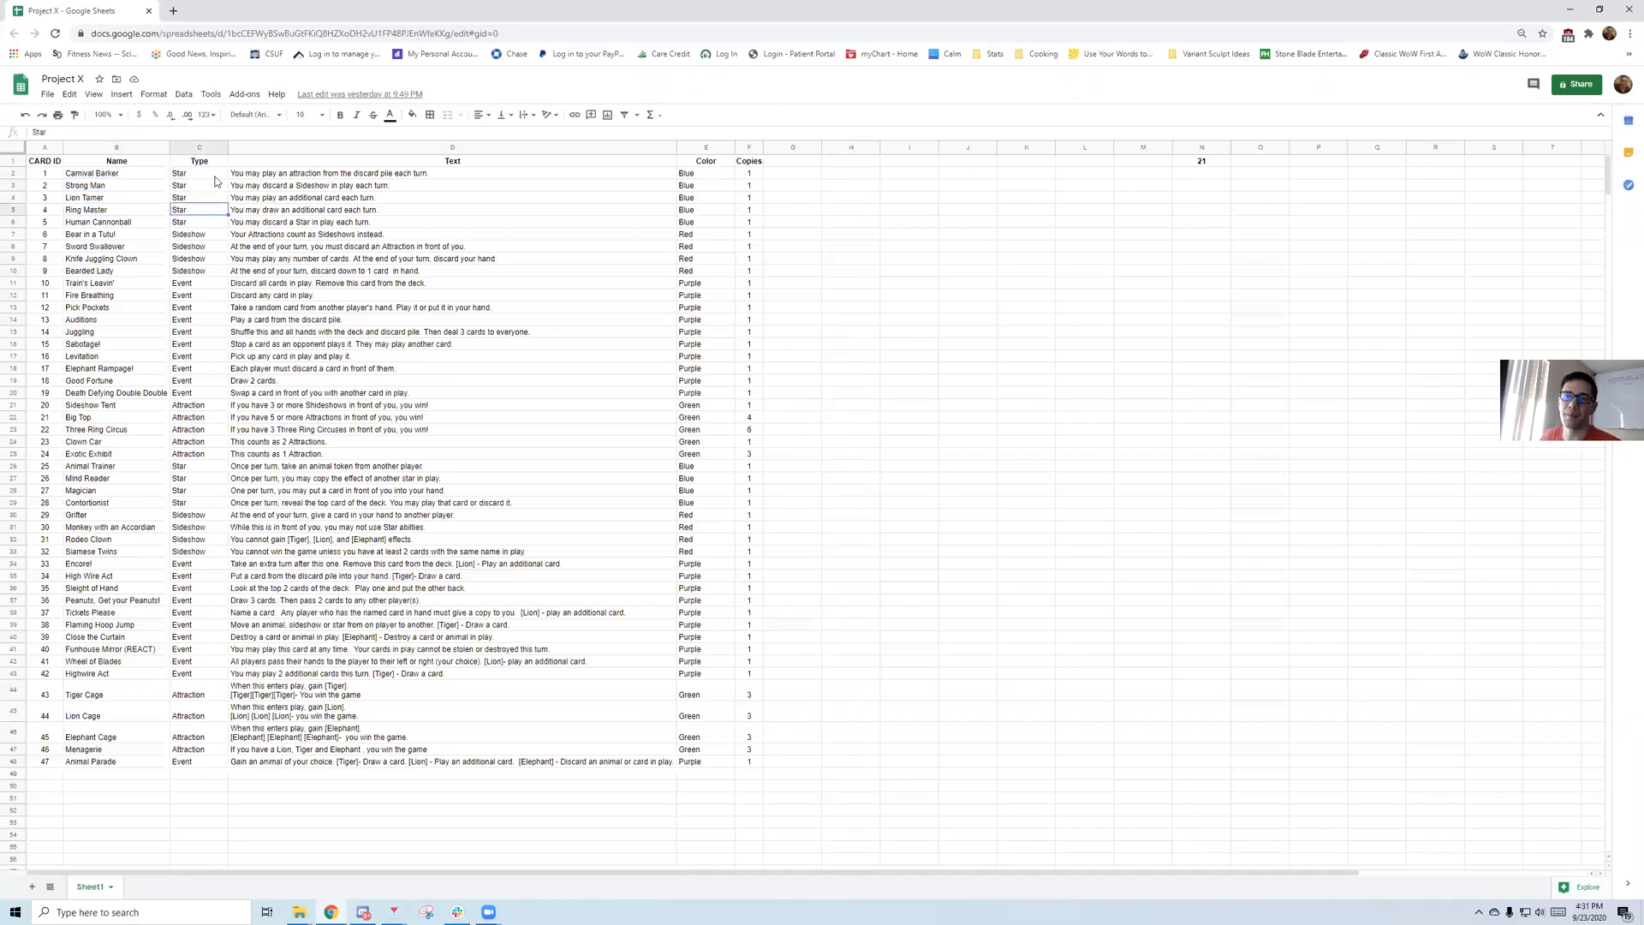
click(346, 202)
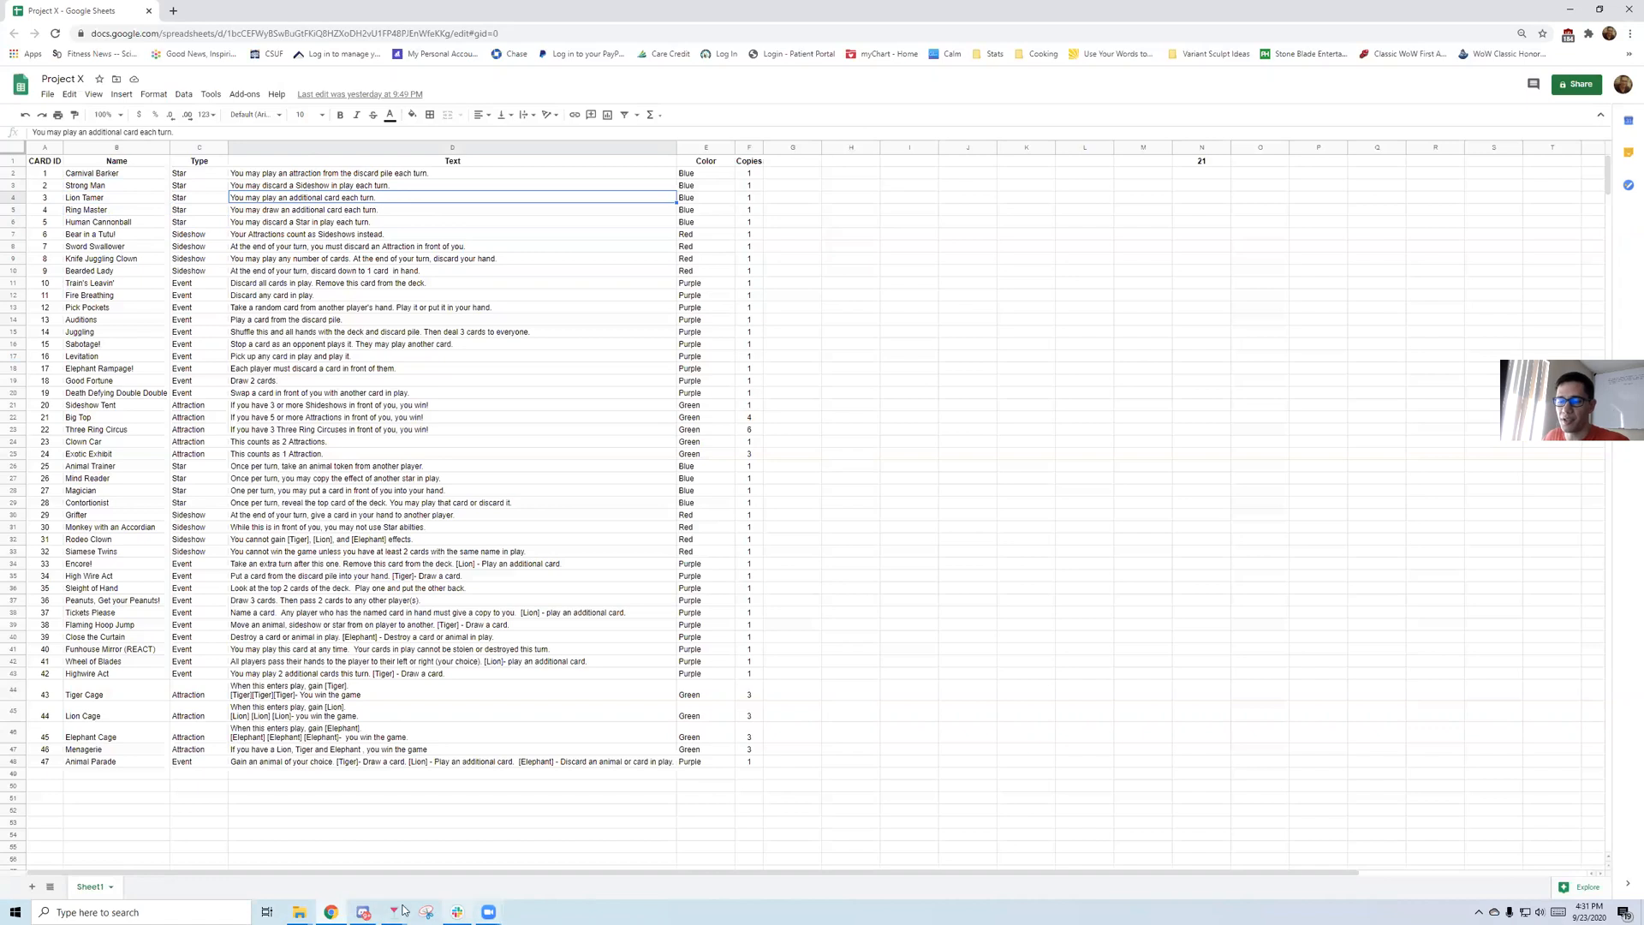
Switch back to the layout in Cocktail and add a text box about 697 by 390 in the section below the type frame.
mouse_move(394, 912)
click(448, 880)
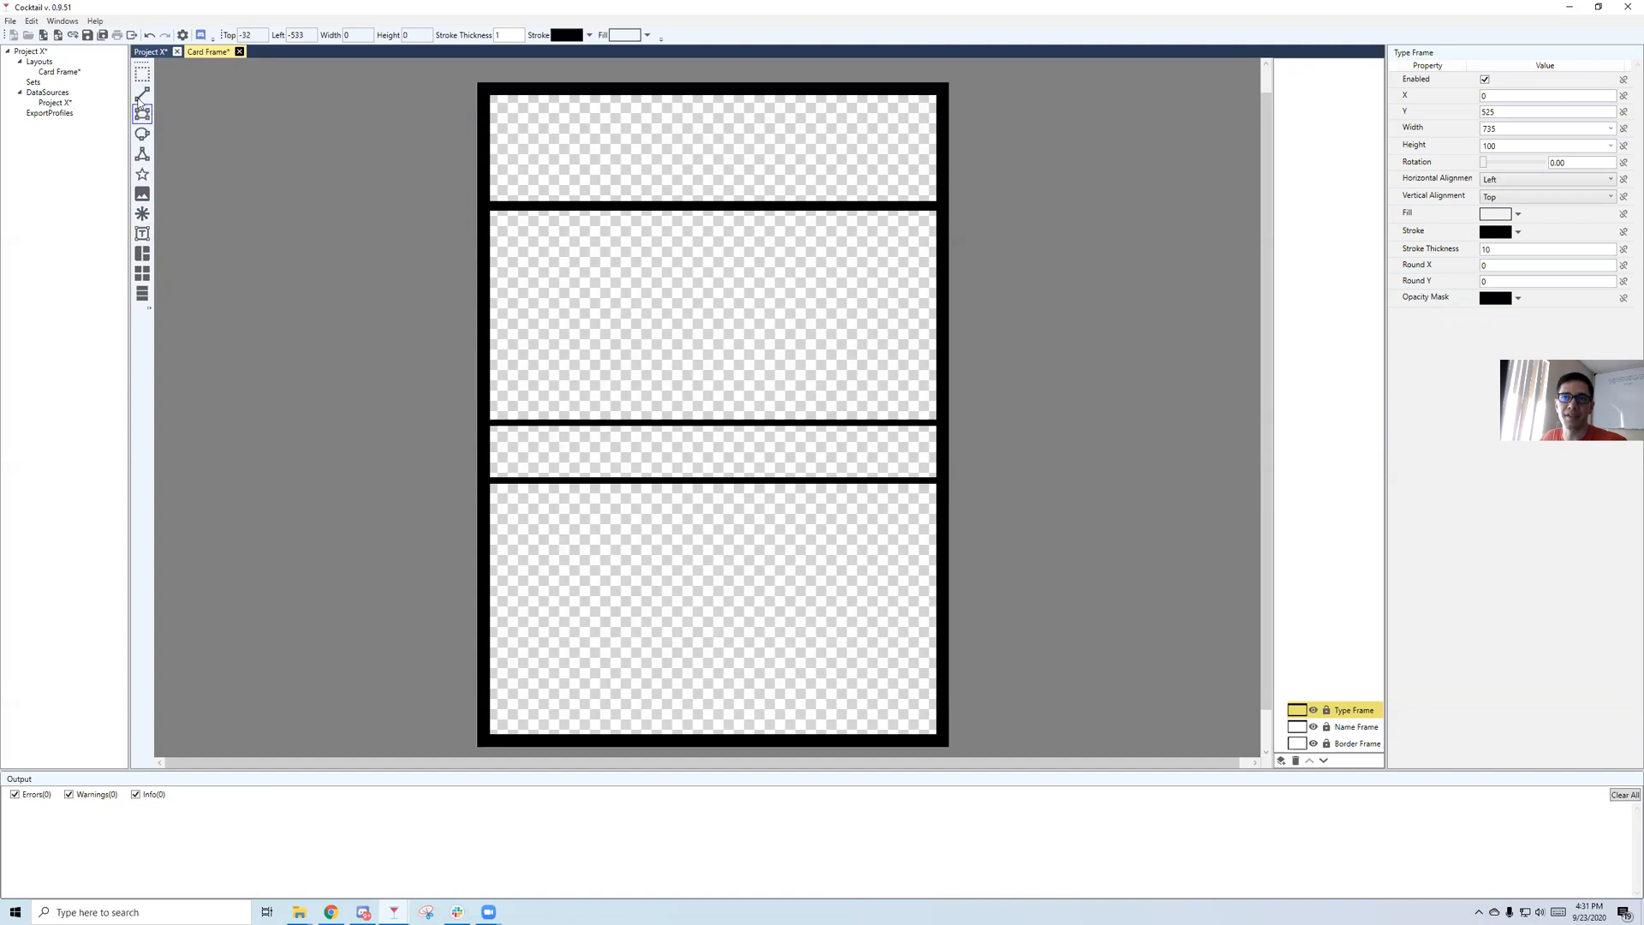
click(142, 234)
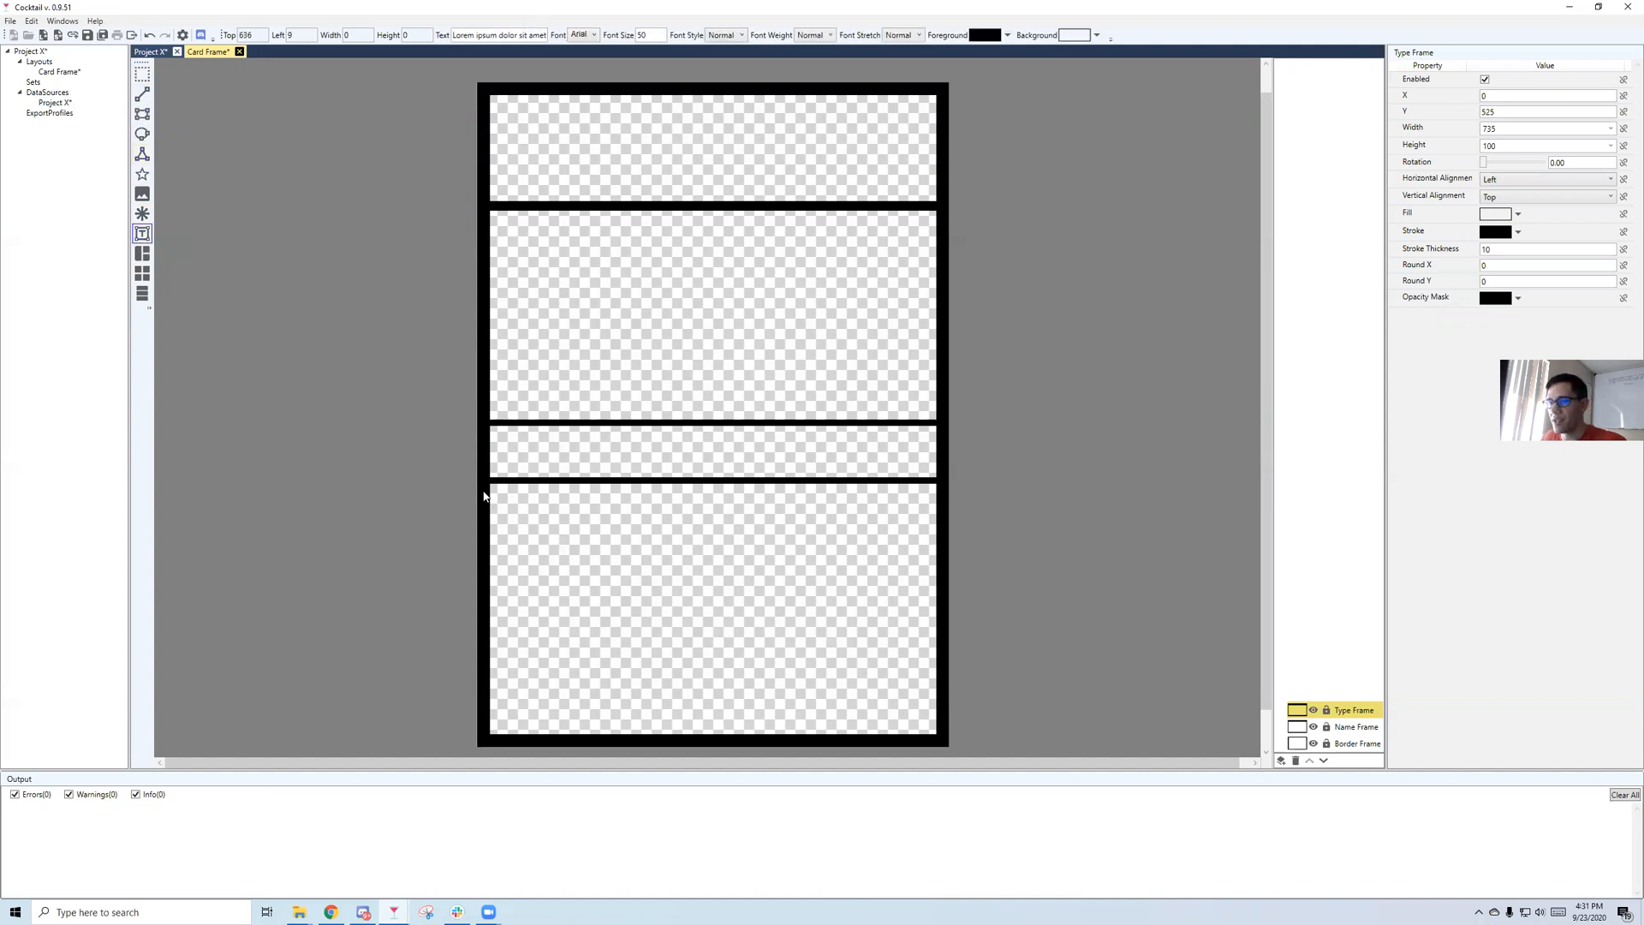
drag(493, 488, 938, 738)
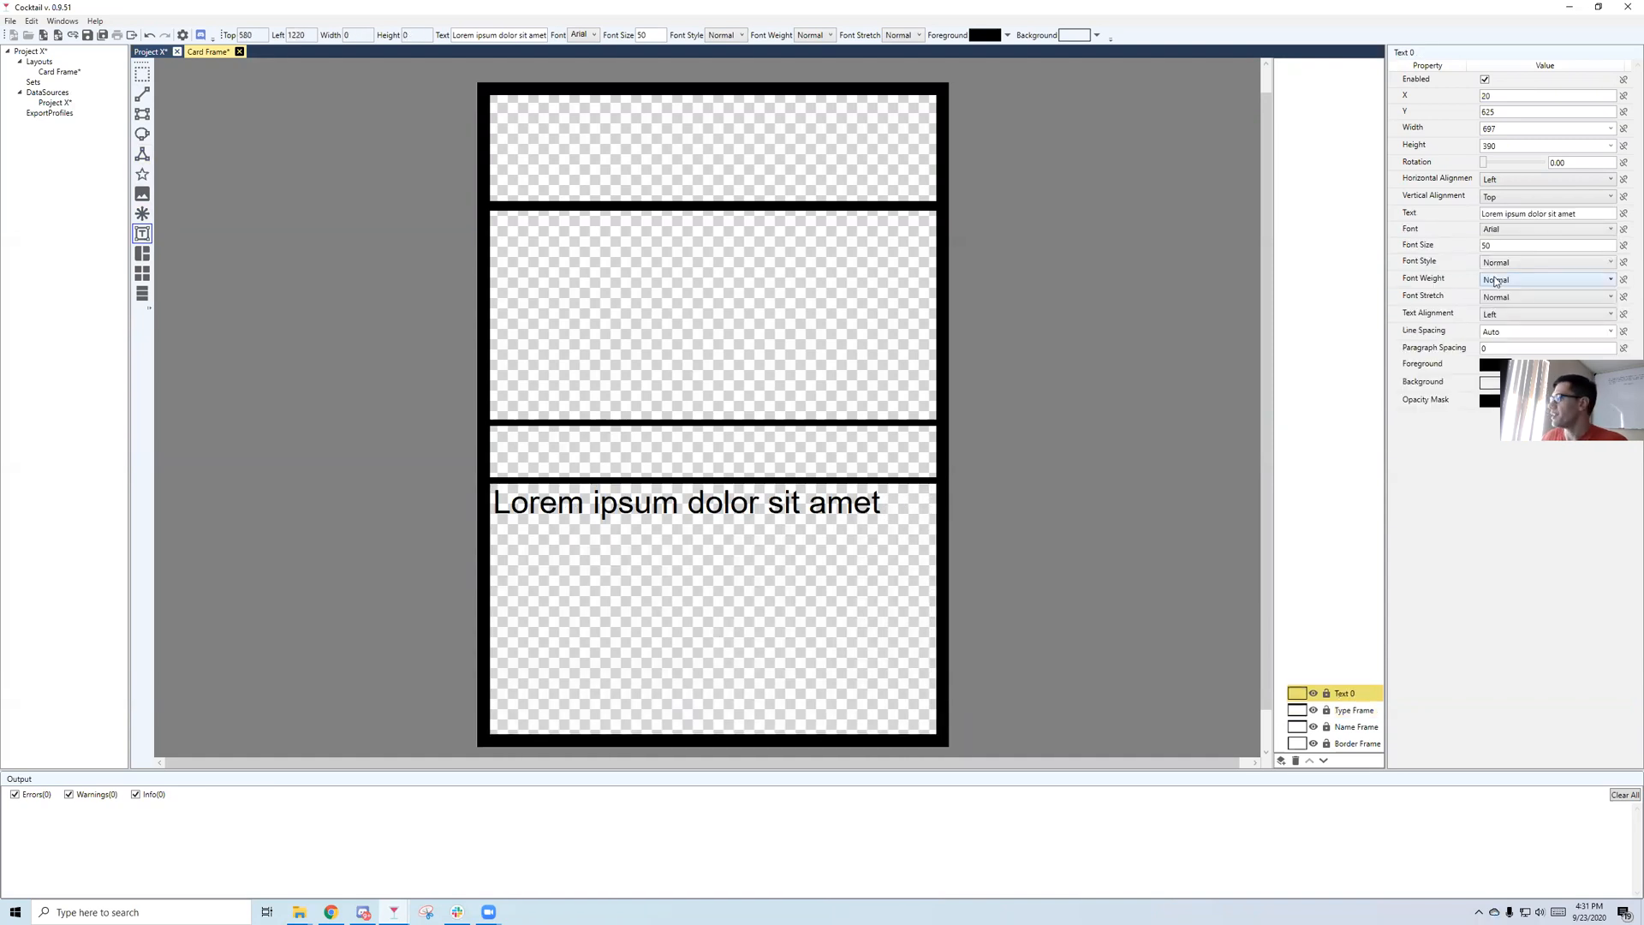
Position the new text box at X 25 and Y 650.
double_click(1511, 98)
text(25)
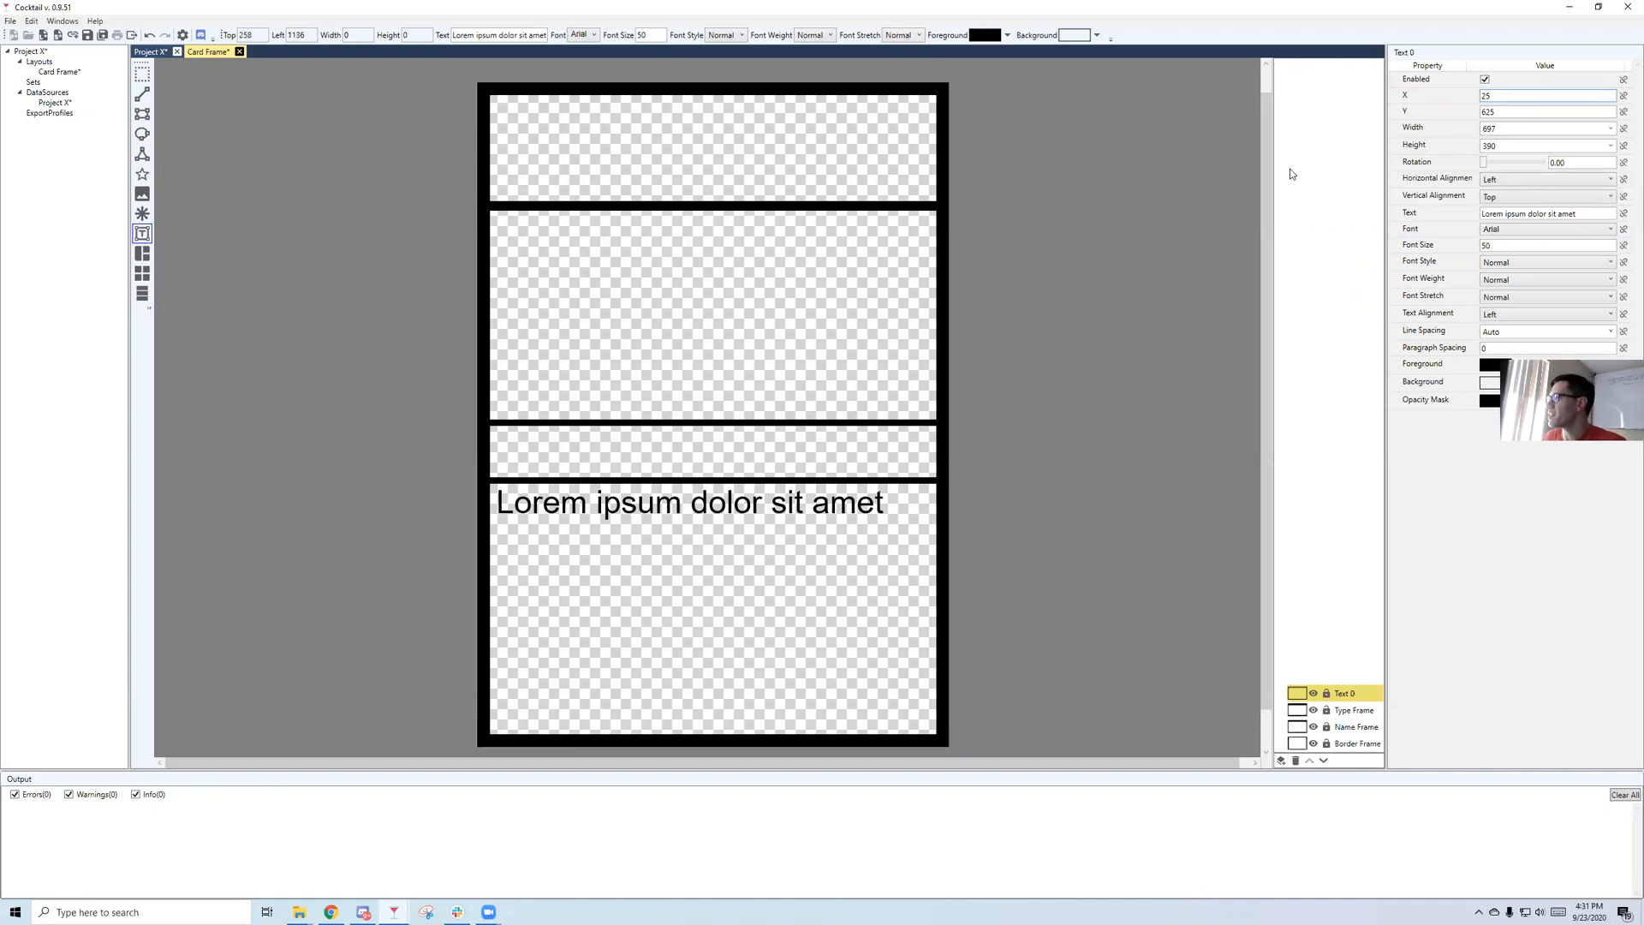
double_click(1503, 110)
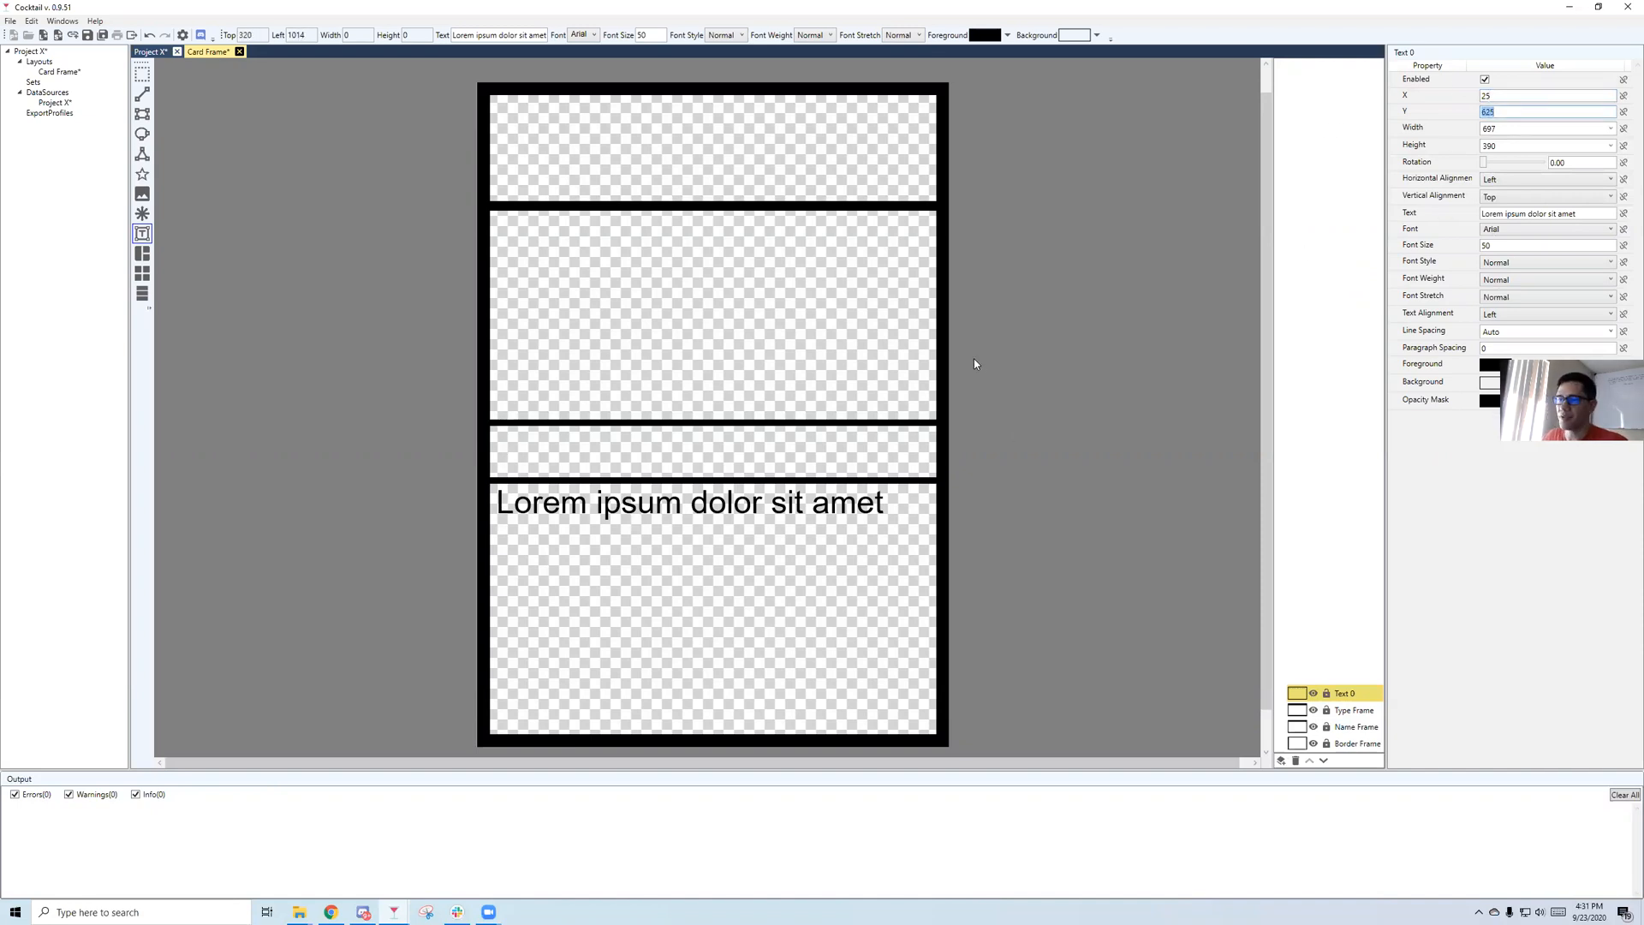
text(630)
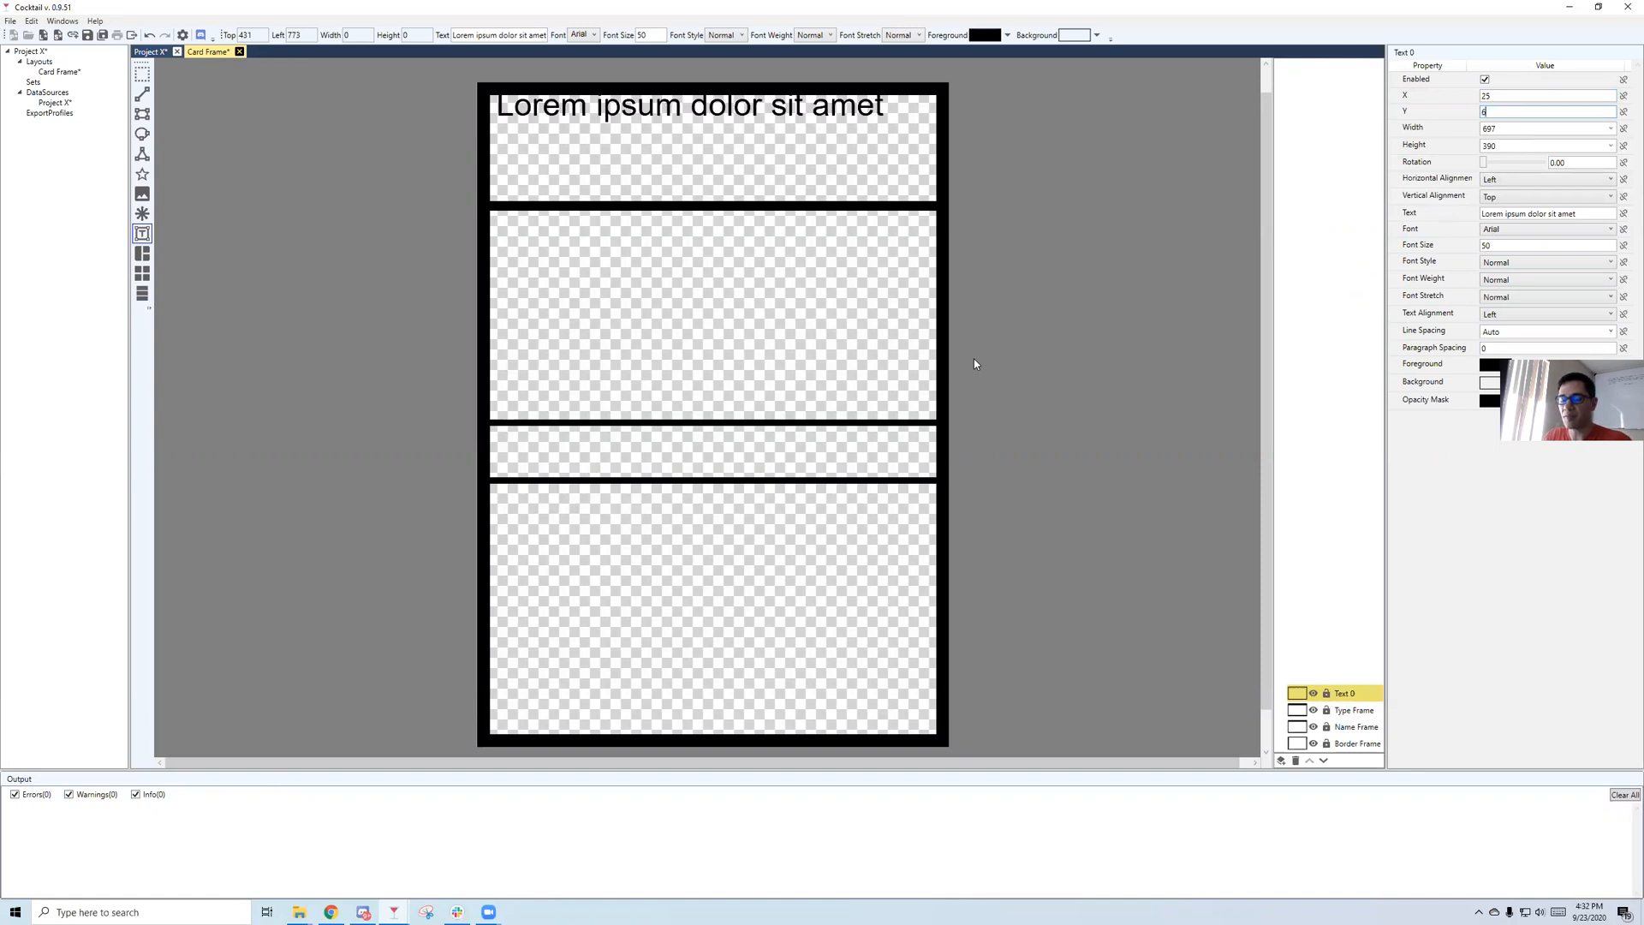
key(BackSpace)
key(BackSpace)
key(BackSpace)
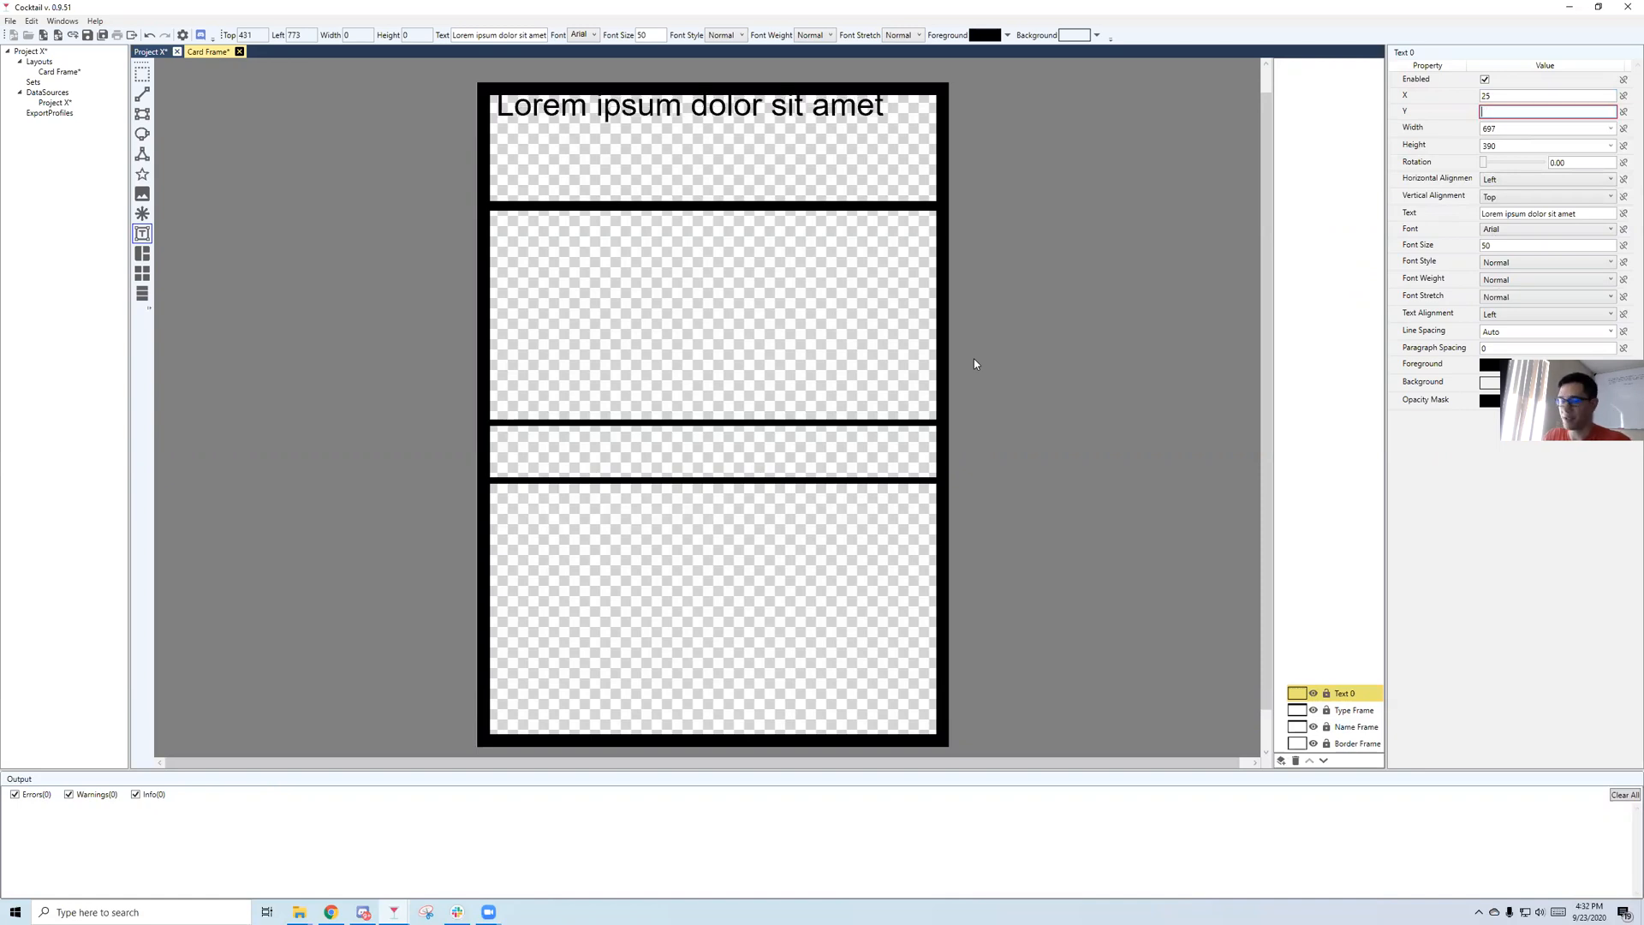
text(650)
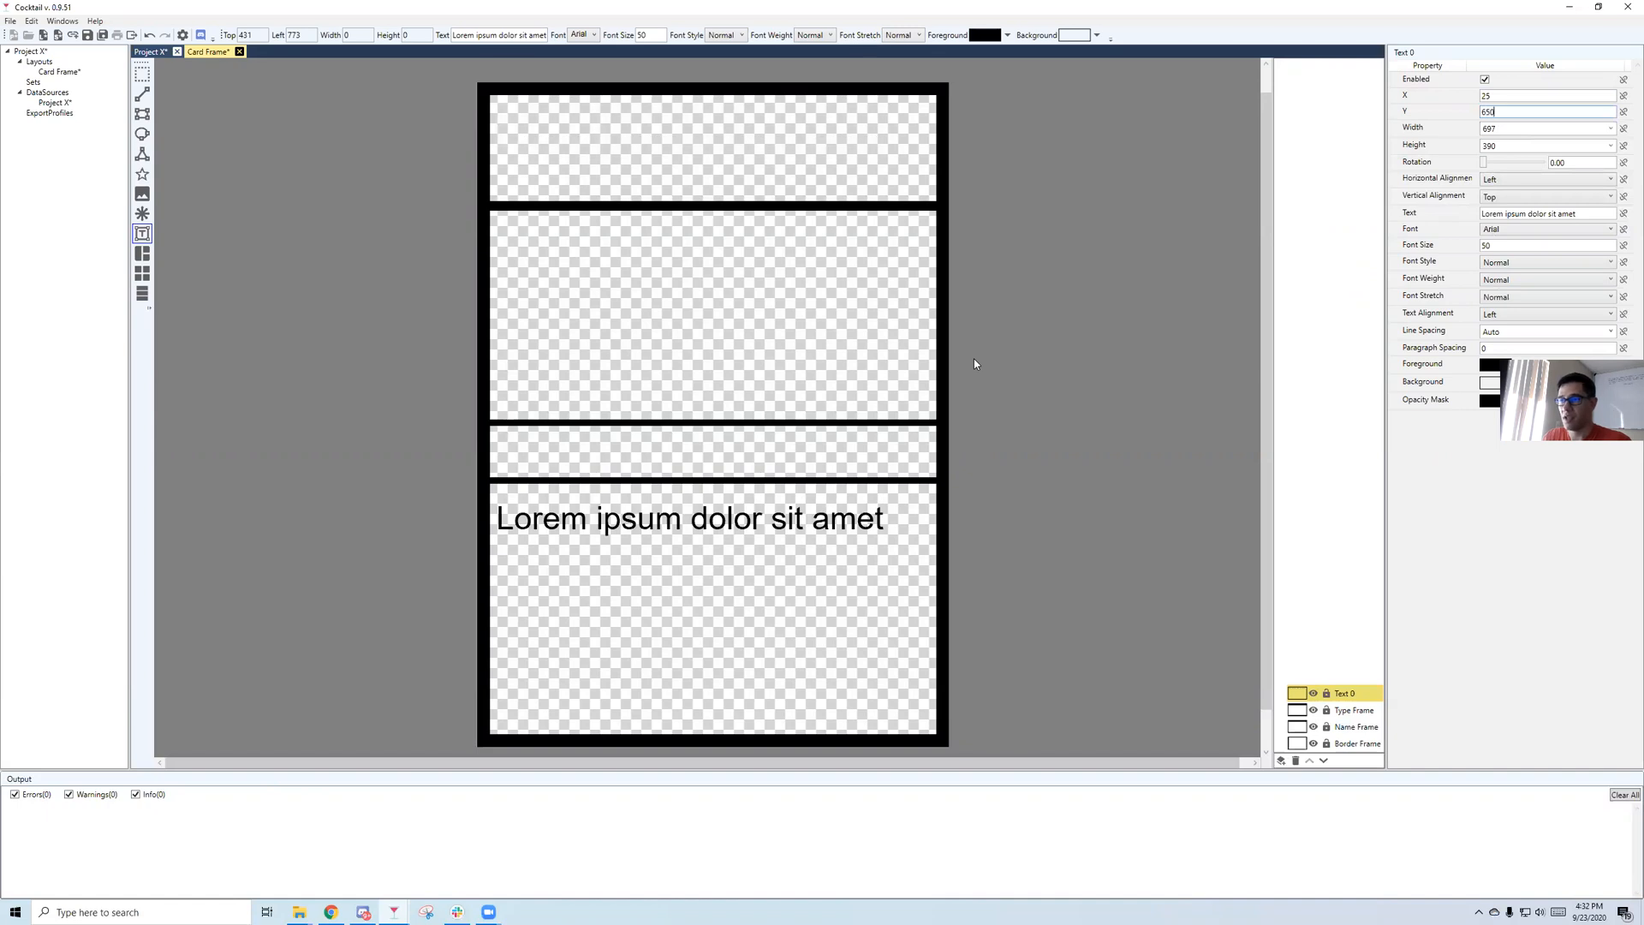
Shift the text box further from the frame's left border by setting its X position to 50.
click(1397, 94)
text(40)
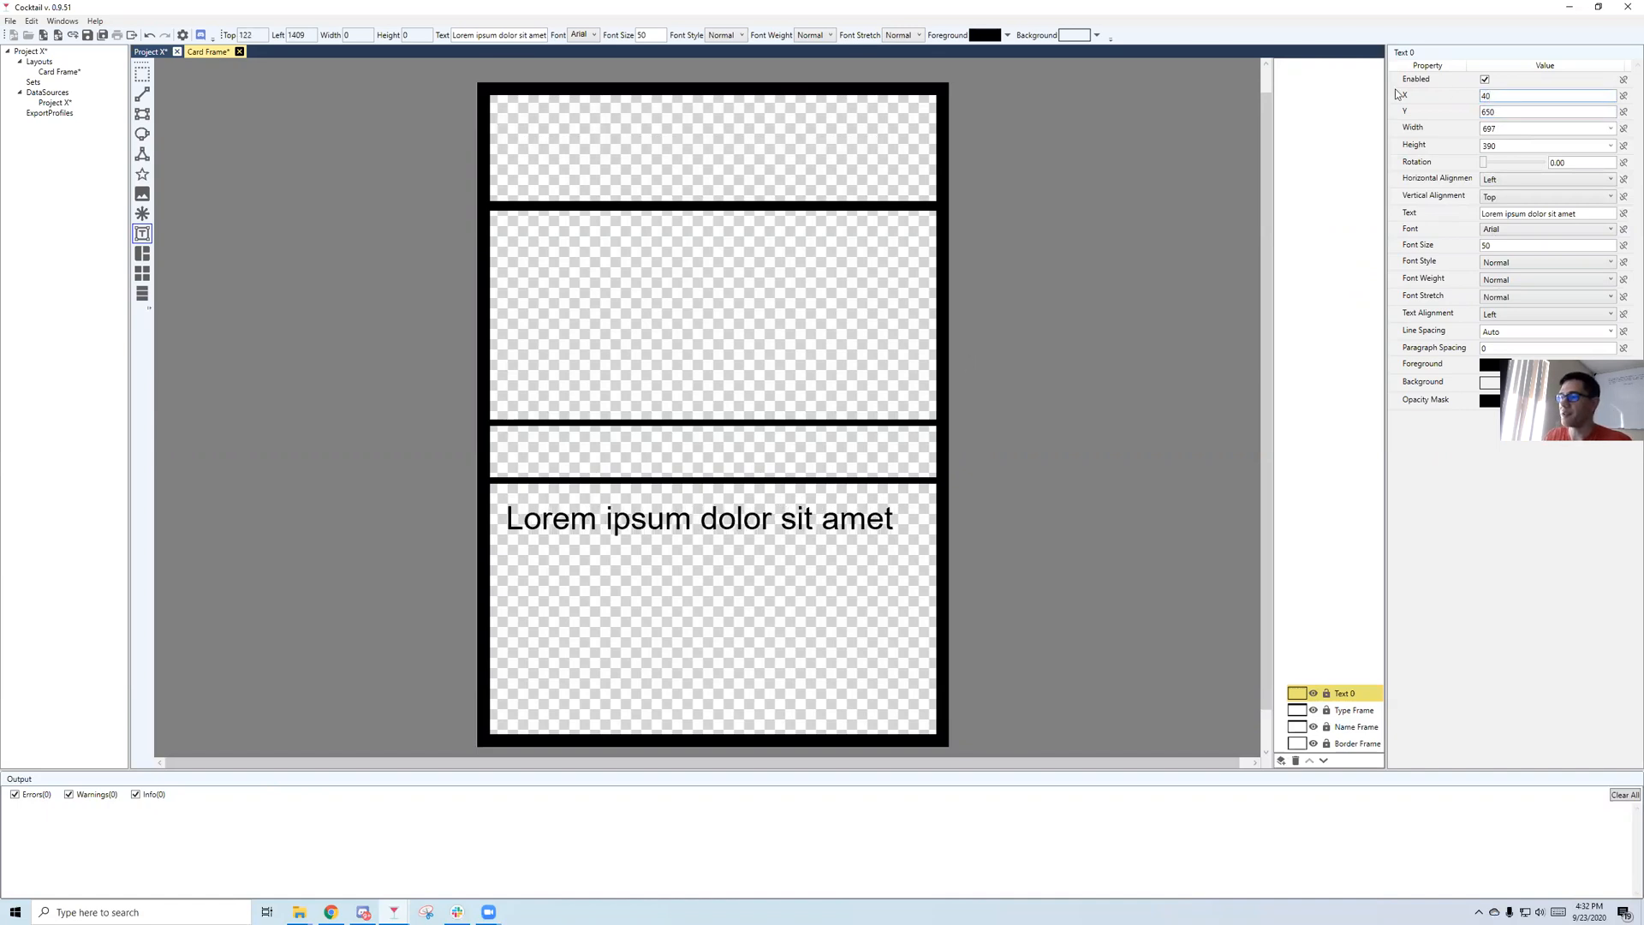
key(BackSpace)
key(BackSpace)
text(50)
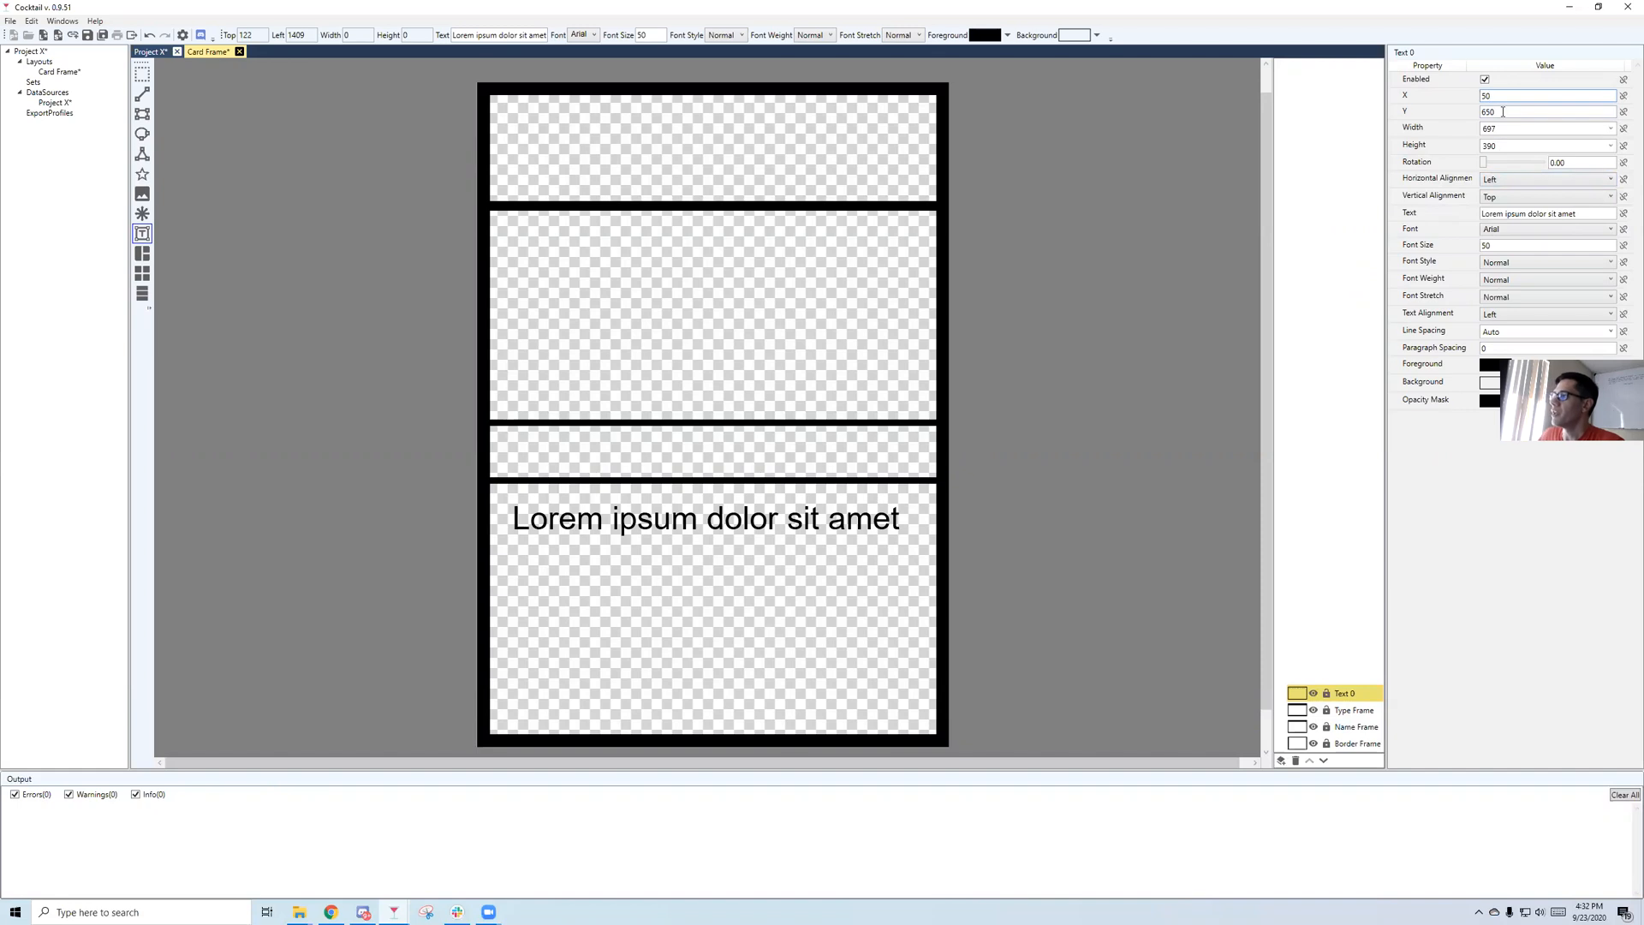
Set the text box's width to 735 and height to 400, and check it against the Type Frame layer.
drag(1576, 128, 1475, 131)
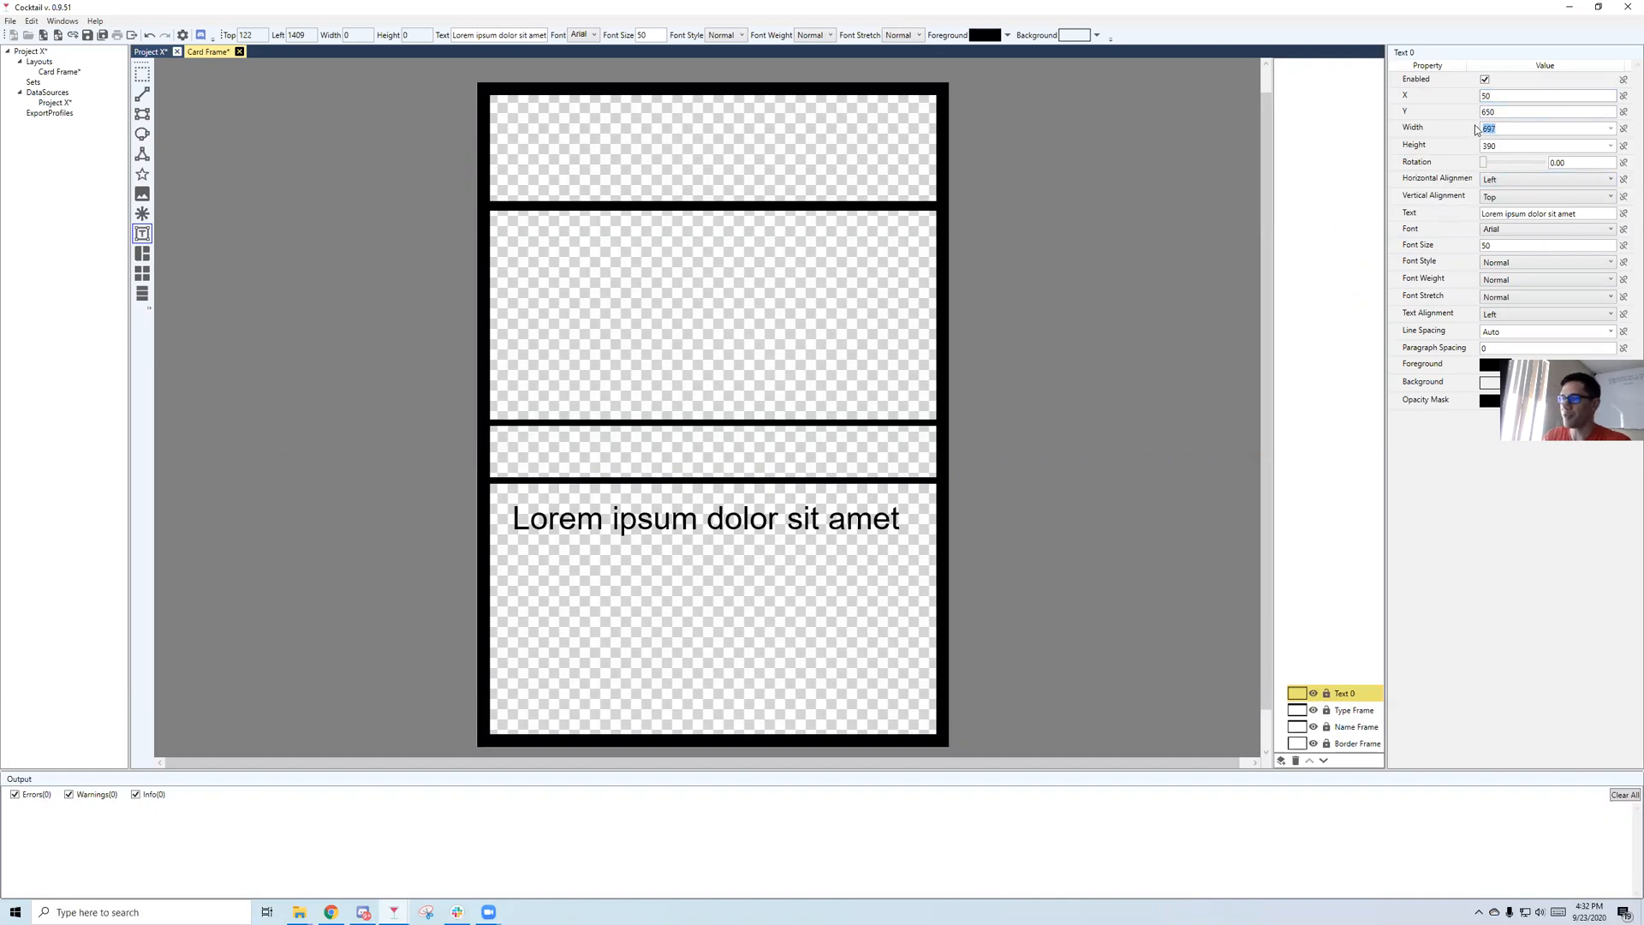
text(7)
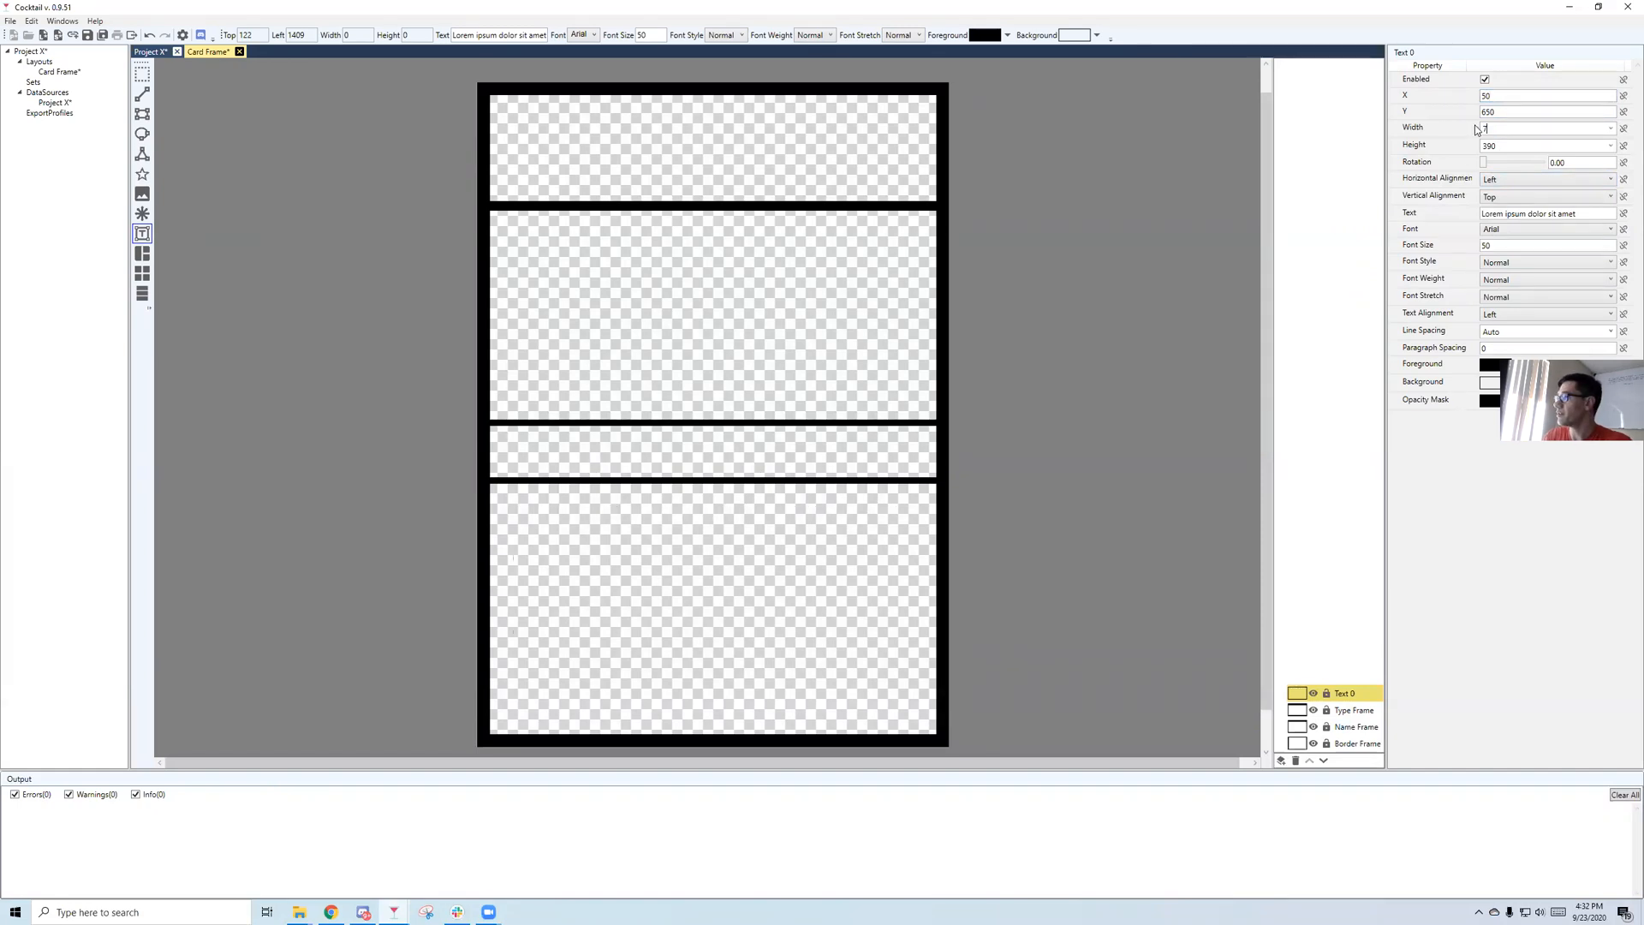
text(35)
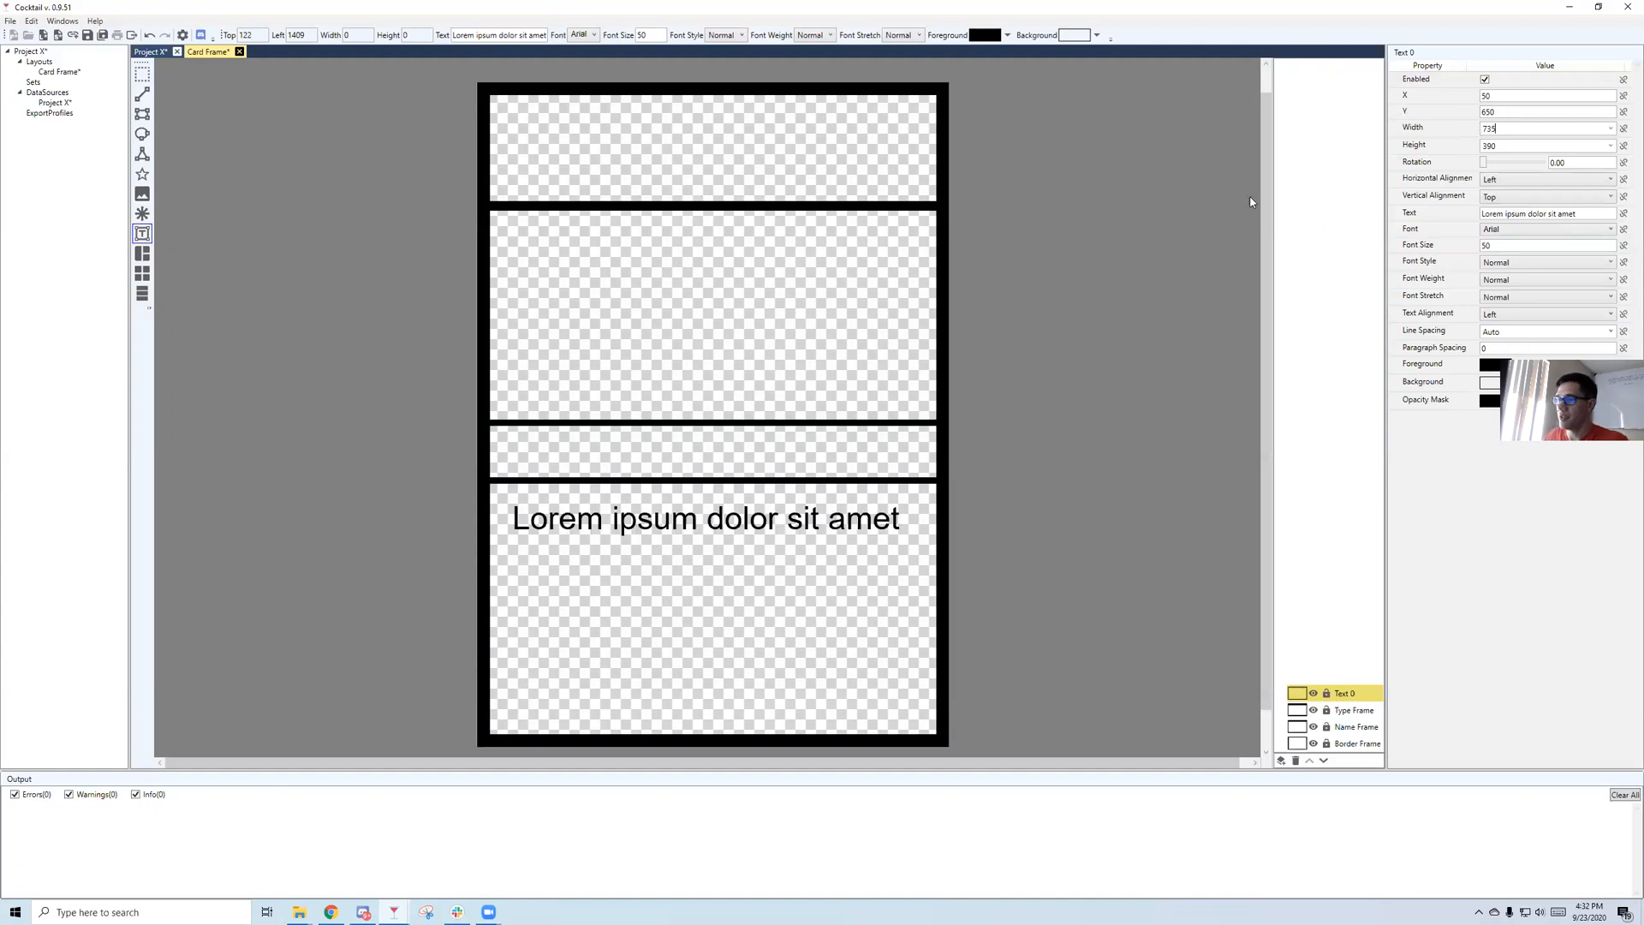
key(Tab)
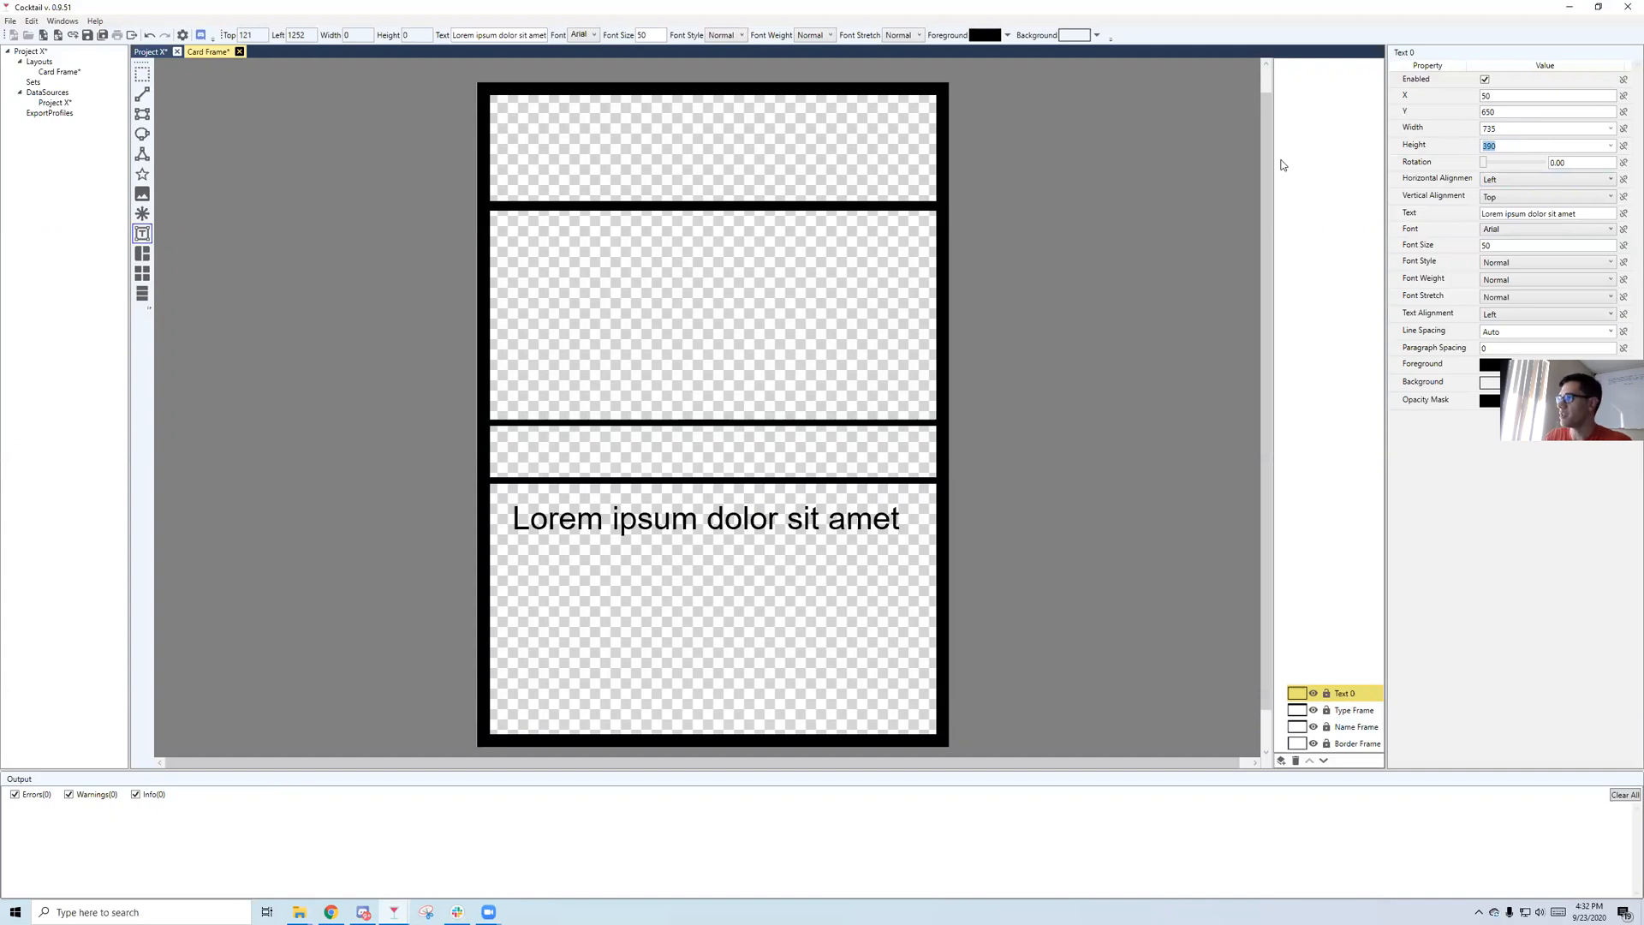
text(400)
click(1346, 713)
click(1344, 696)
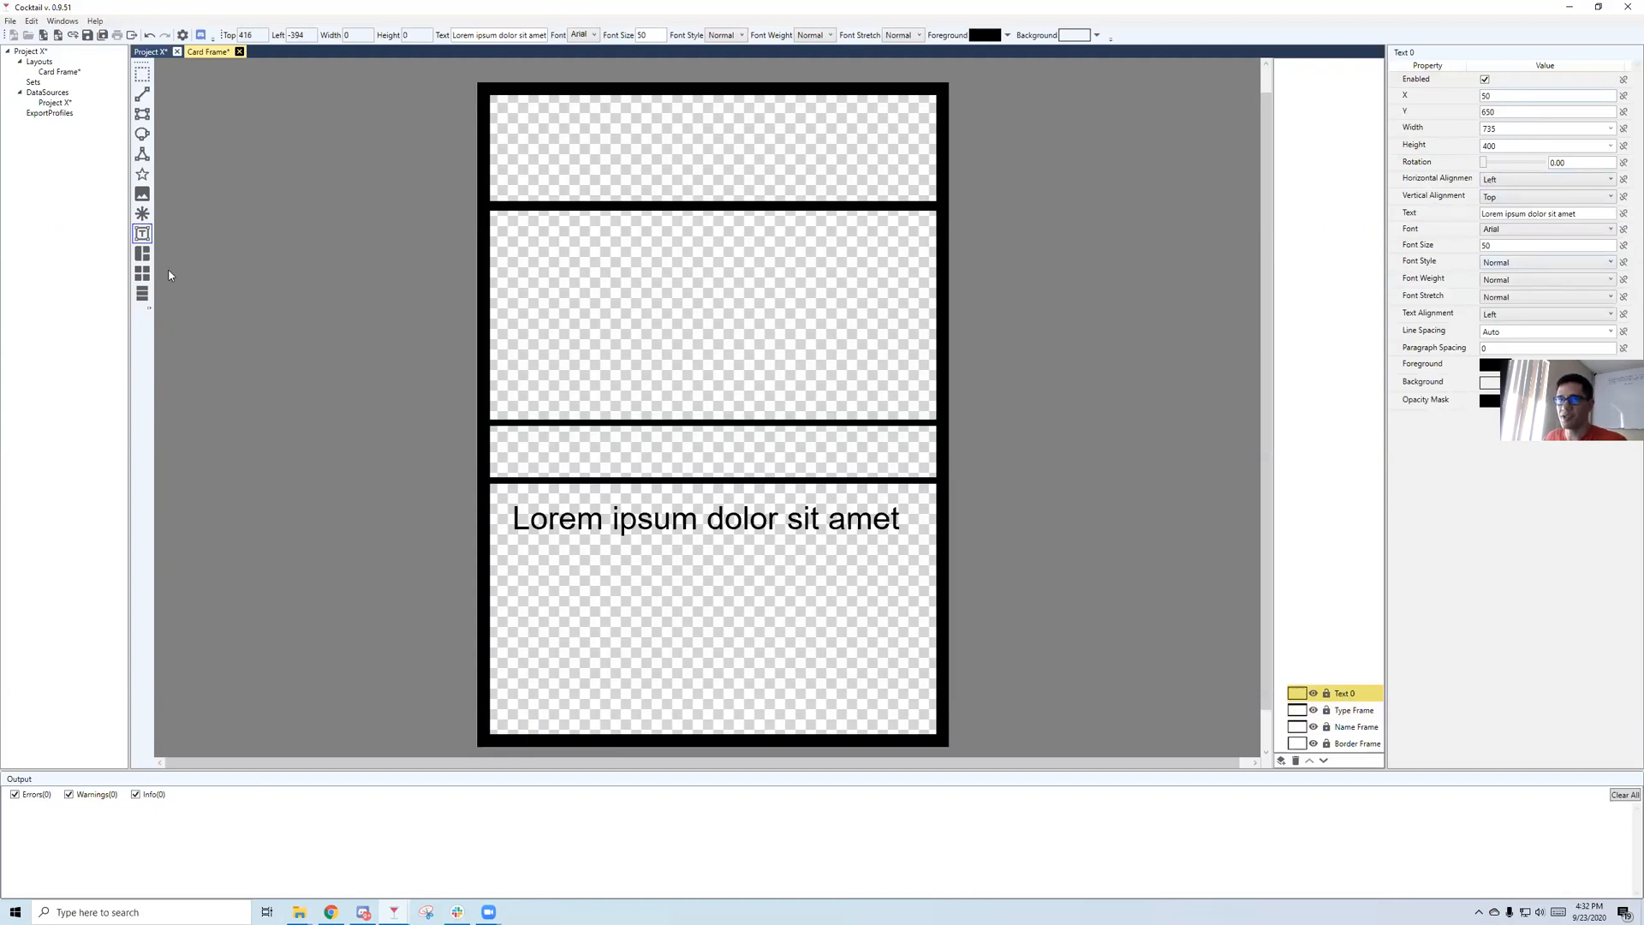
click(1353, 710)
click(1344, 692)
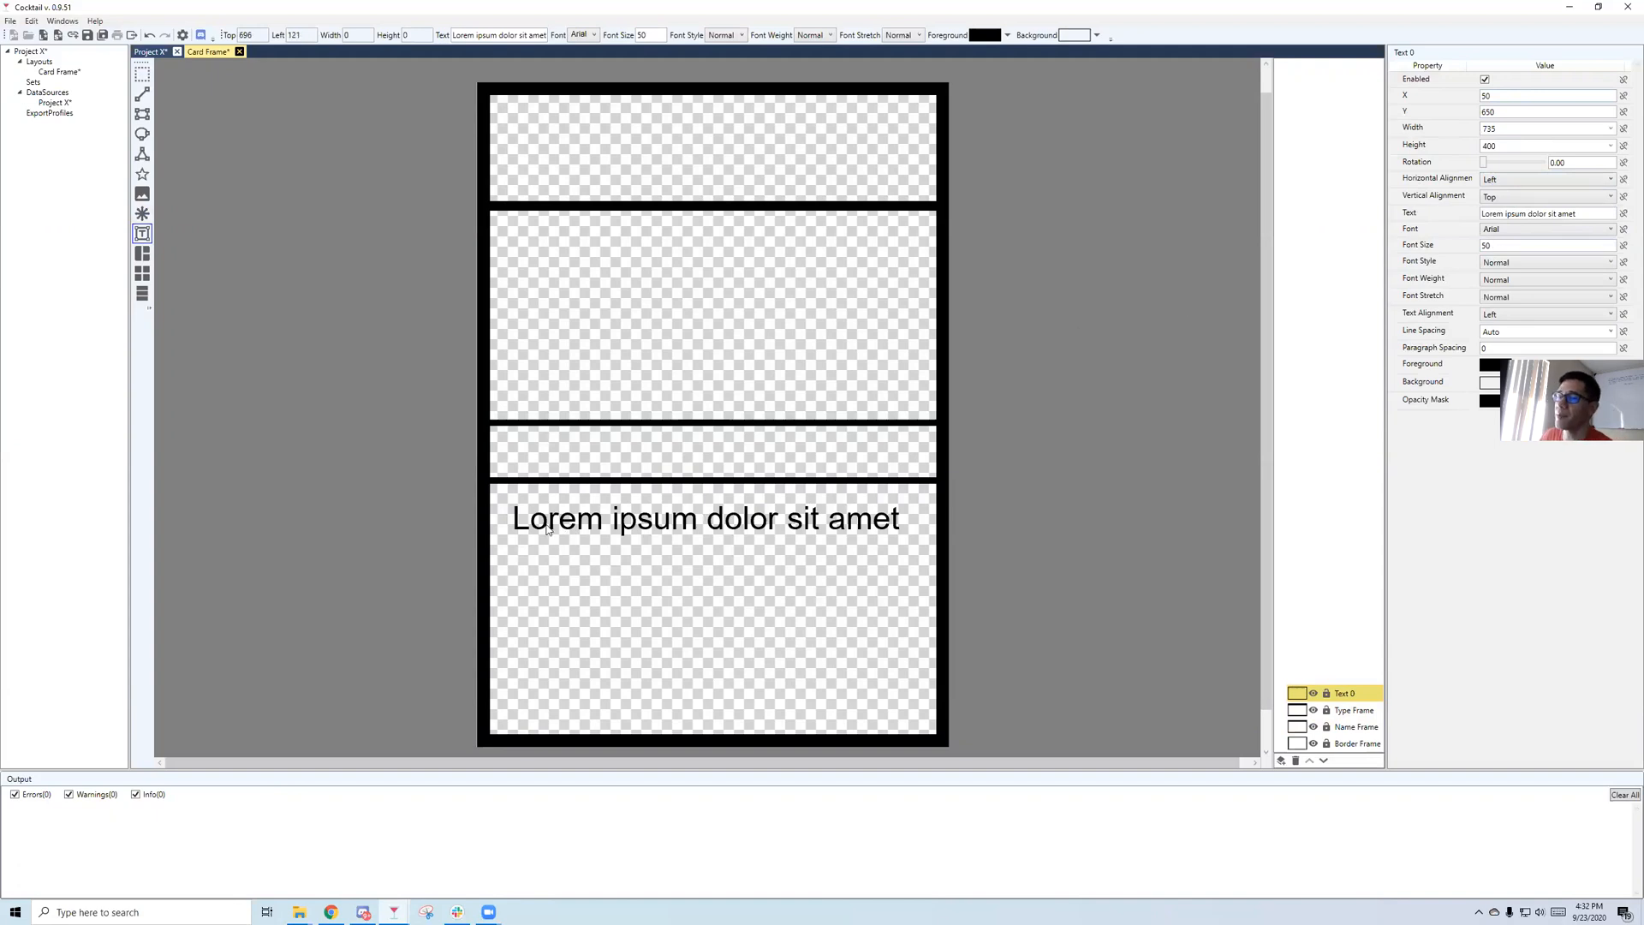
Switch to the Project X spreadsheet in Chrome and check the entries in its Text column.
click(333, 911)
click(285, 188)
click(295, 198)
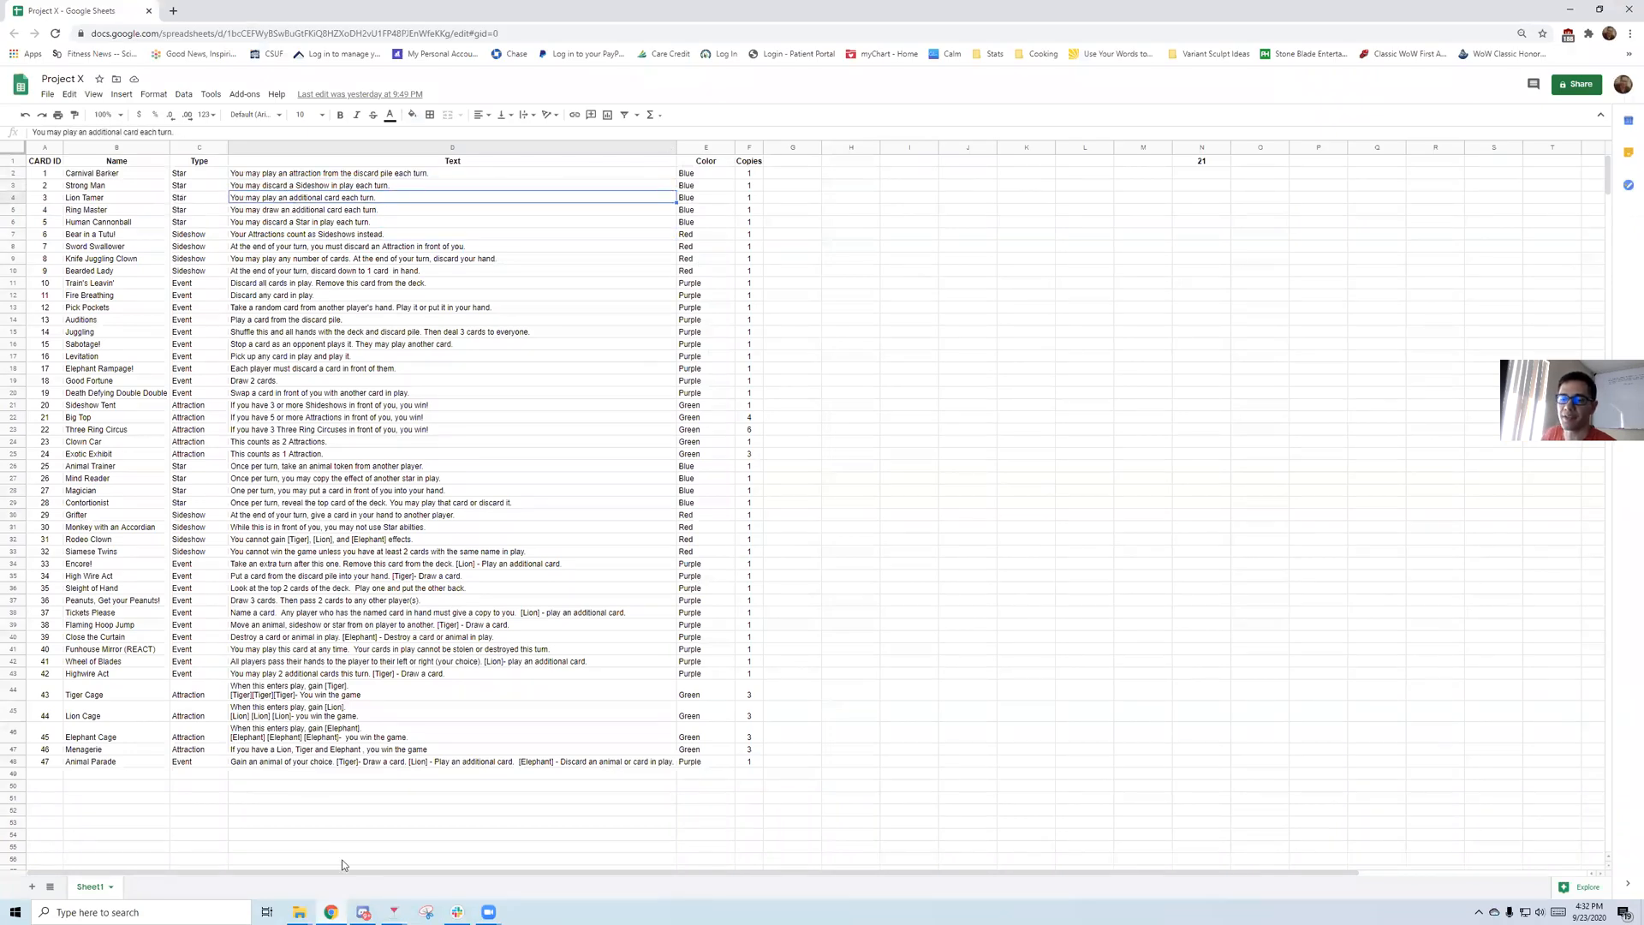
Return to the layout in Cocktail and link the text box's Text property directly to the data source's Text column.
mouse_move(394, 911)
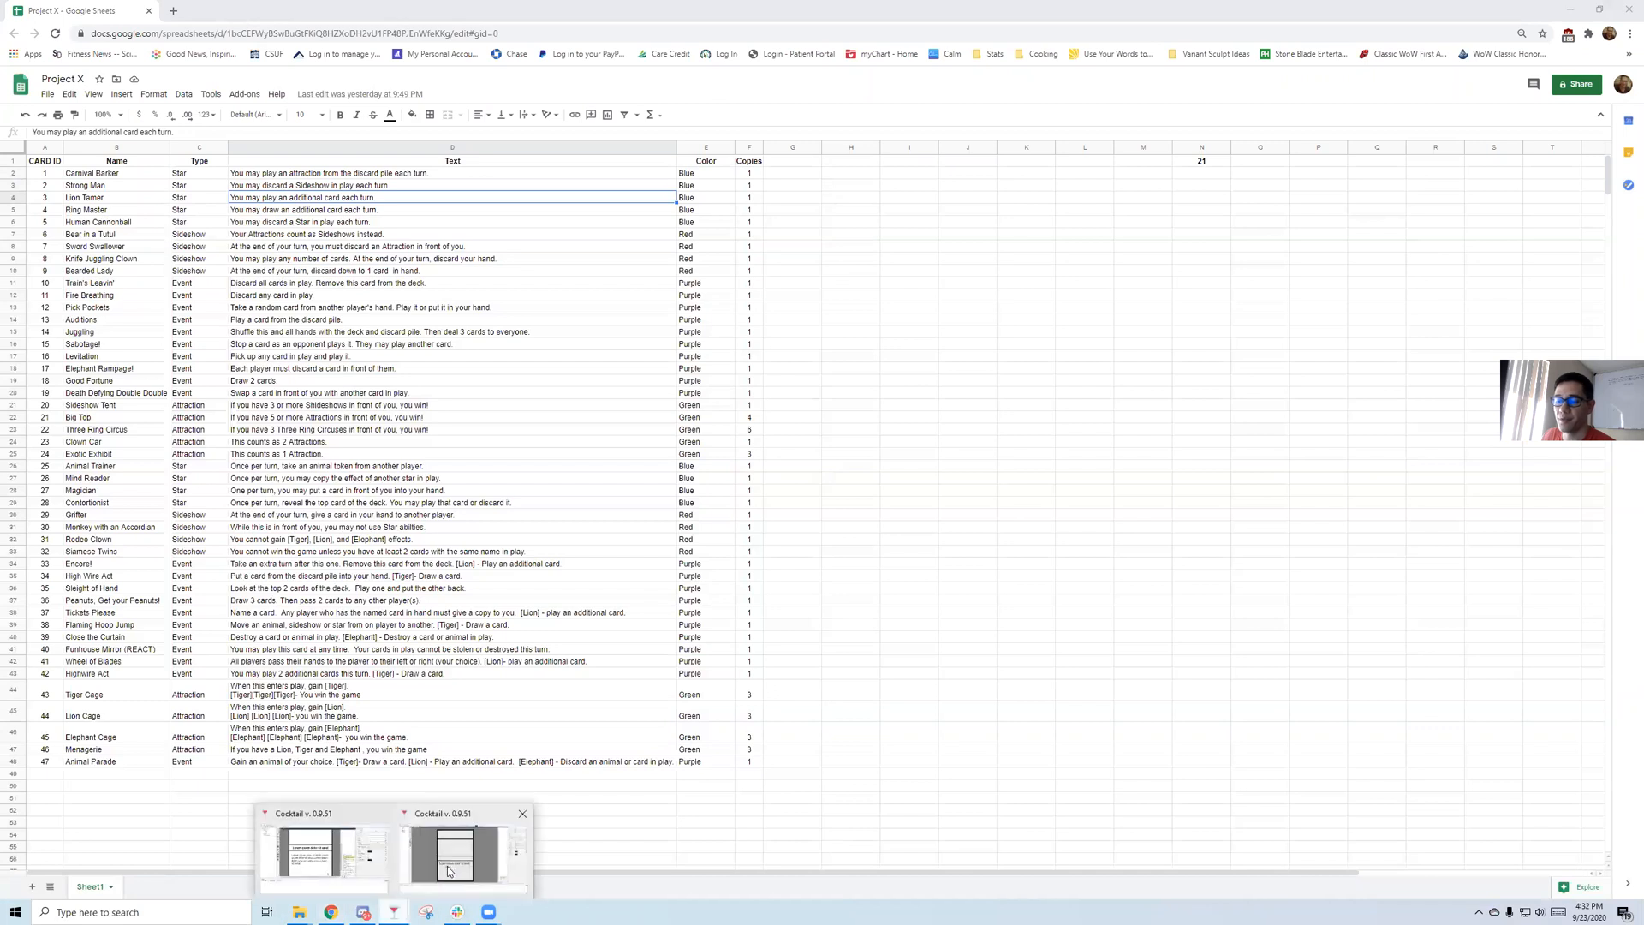
click(448, 870)
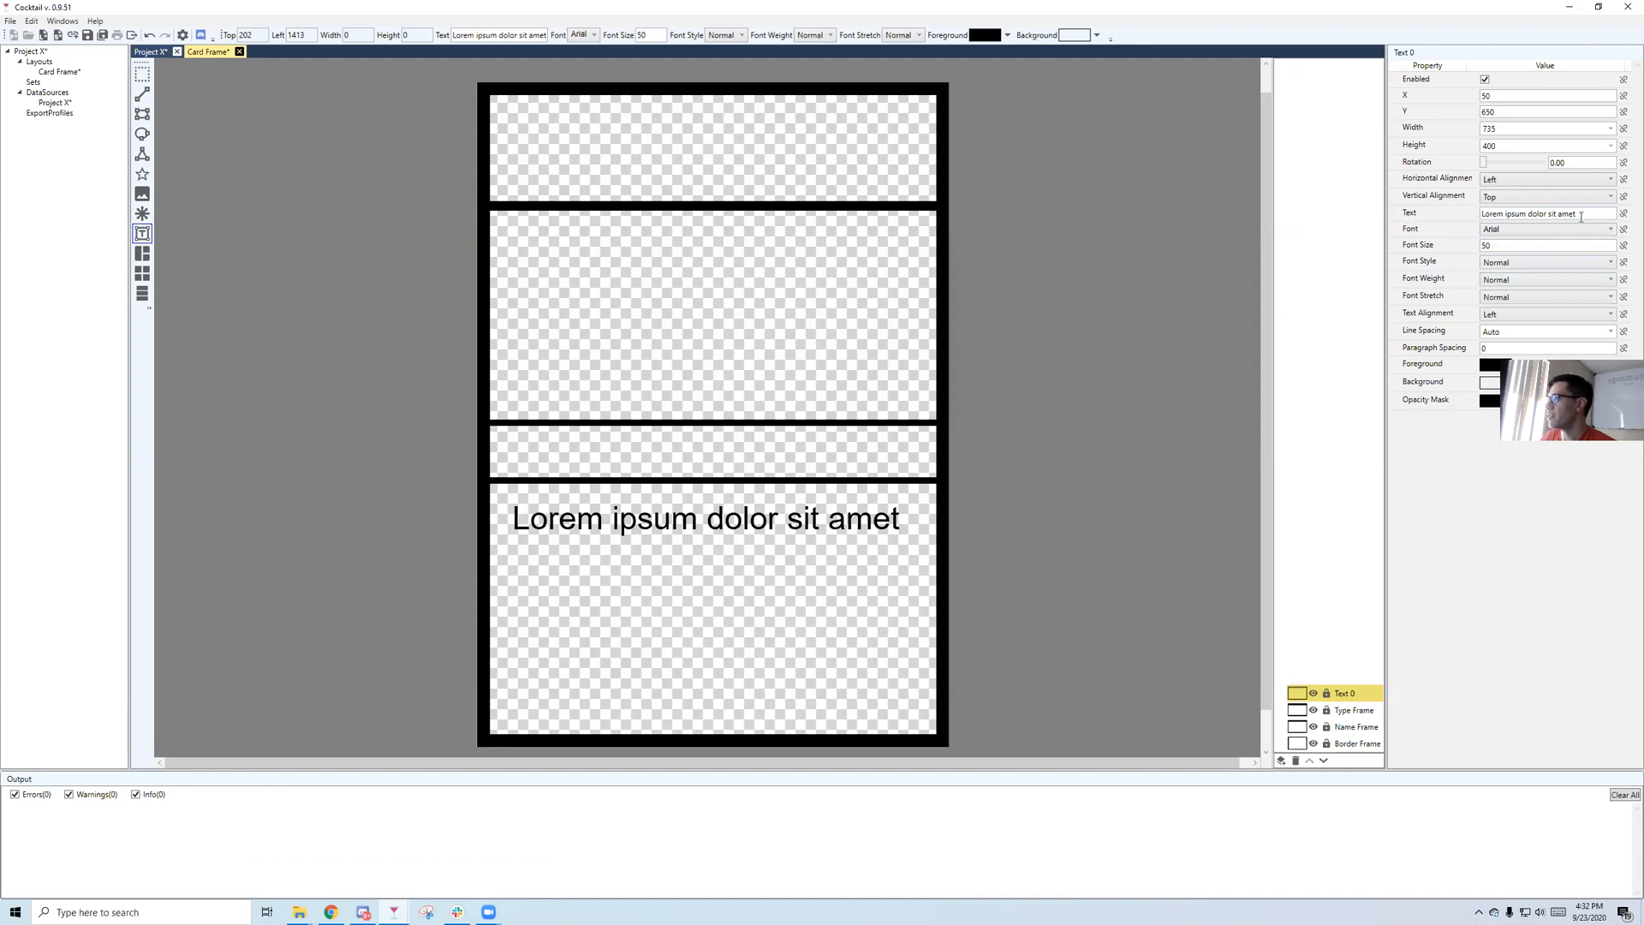
click(1624, 216)
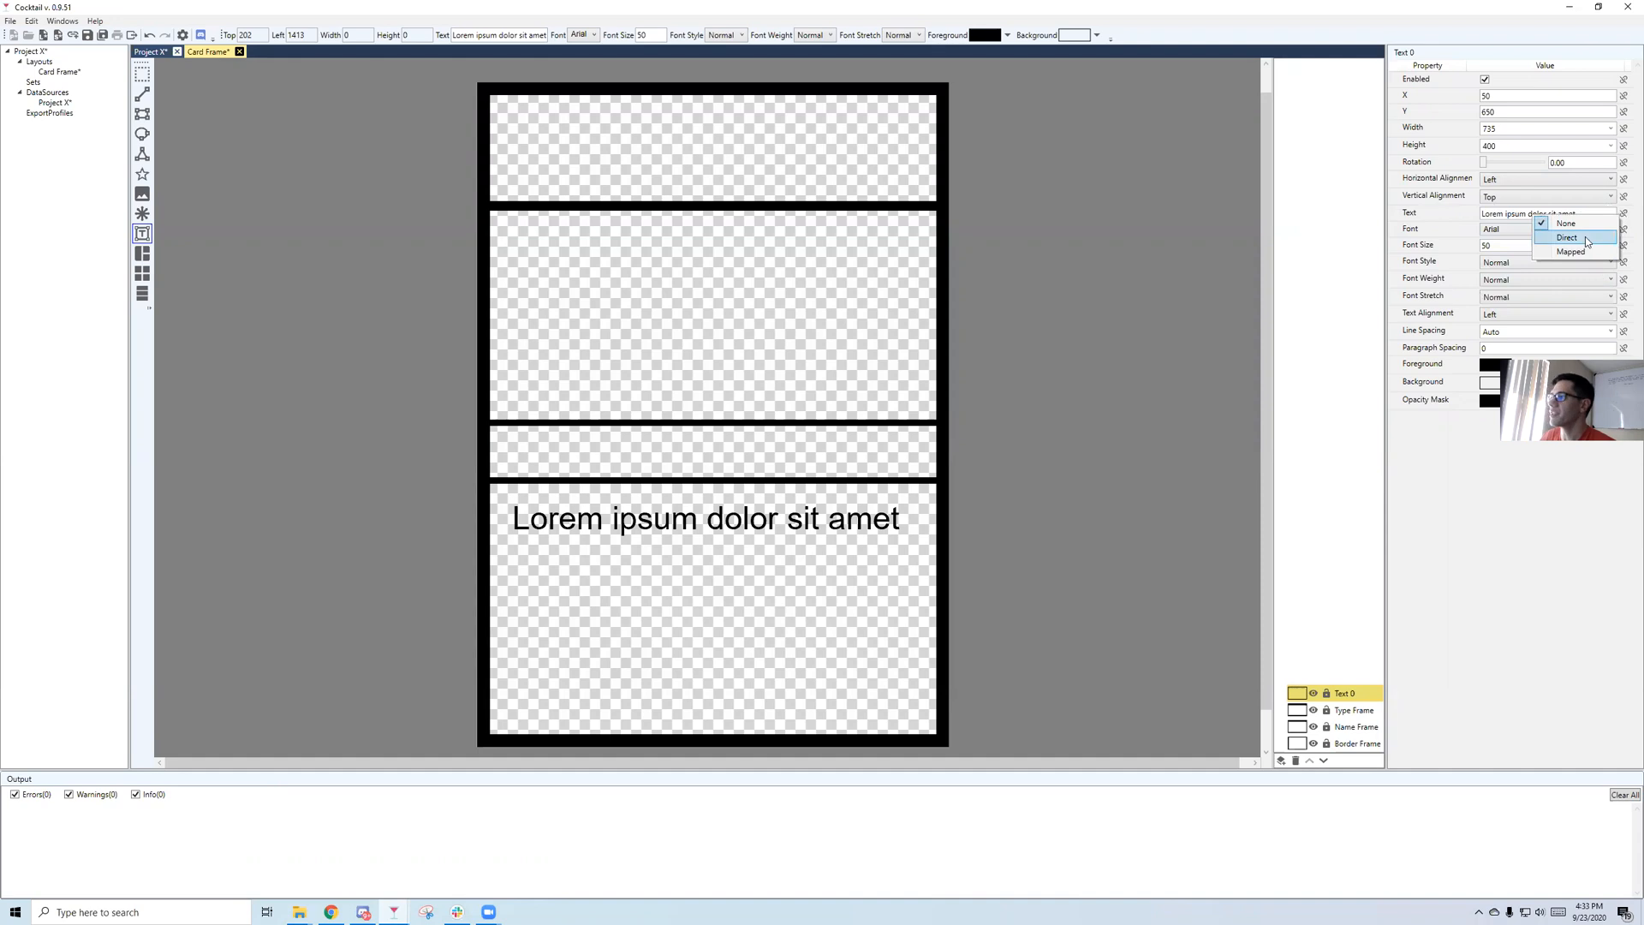
click(1578, 247)
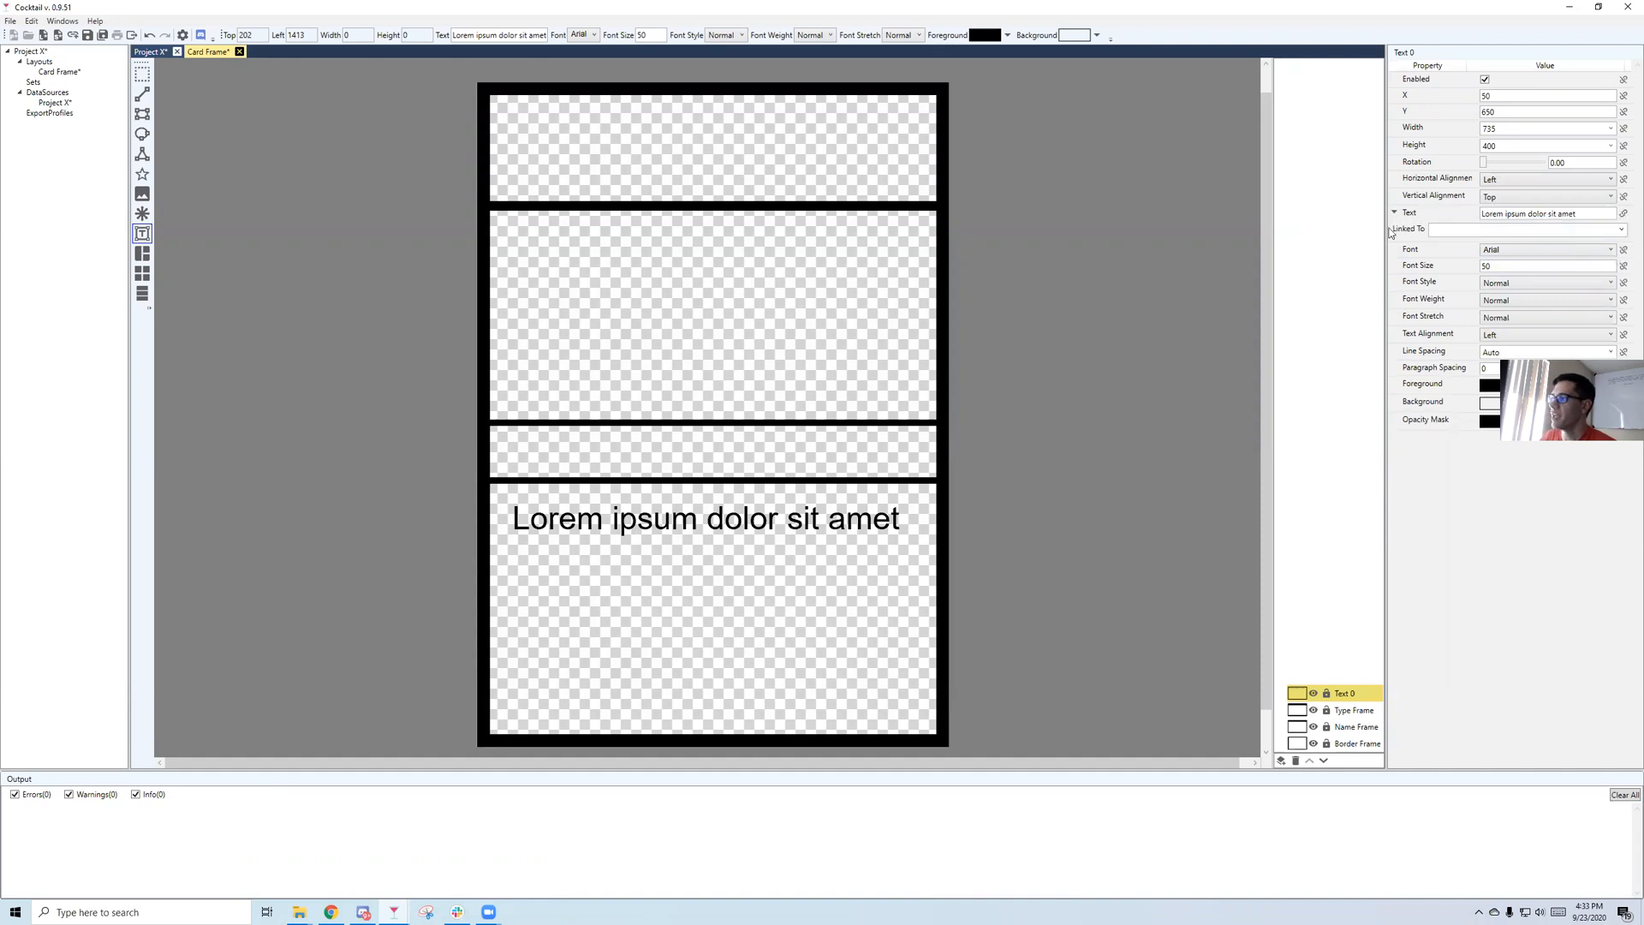
click(1621, 229)
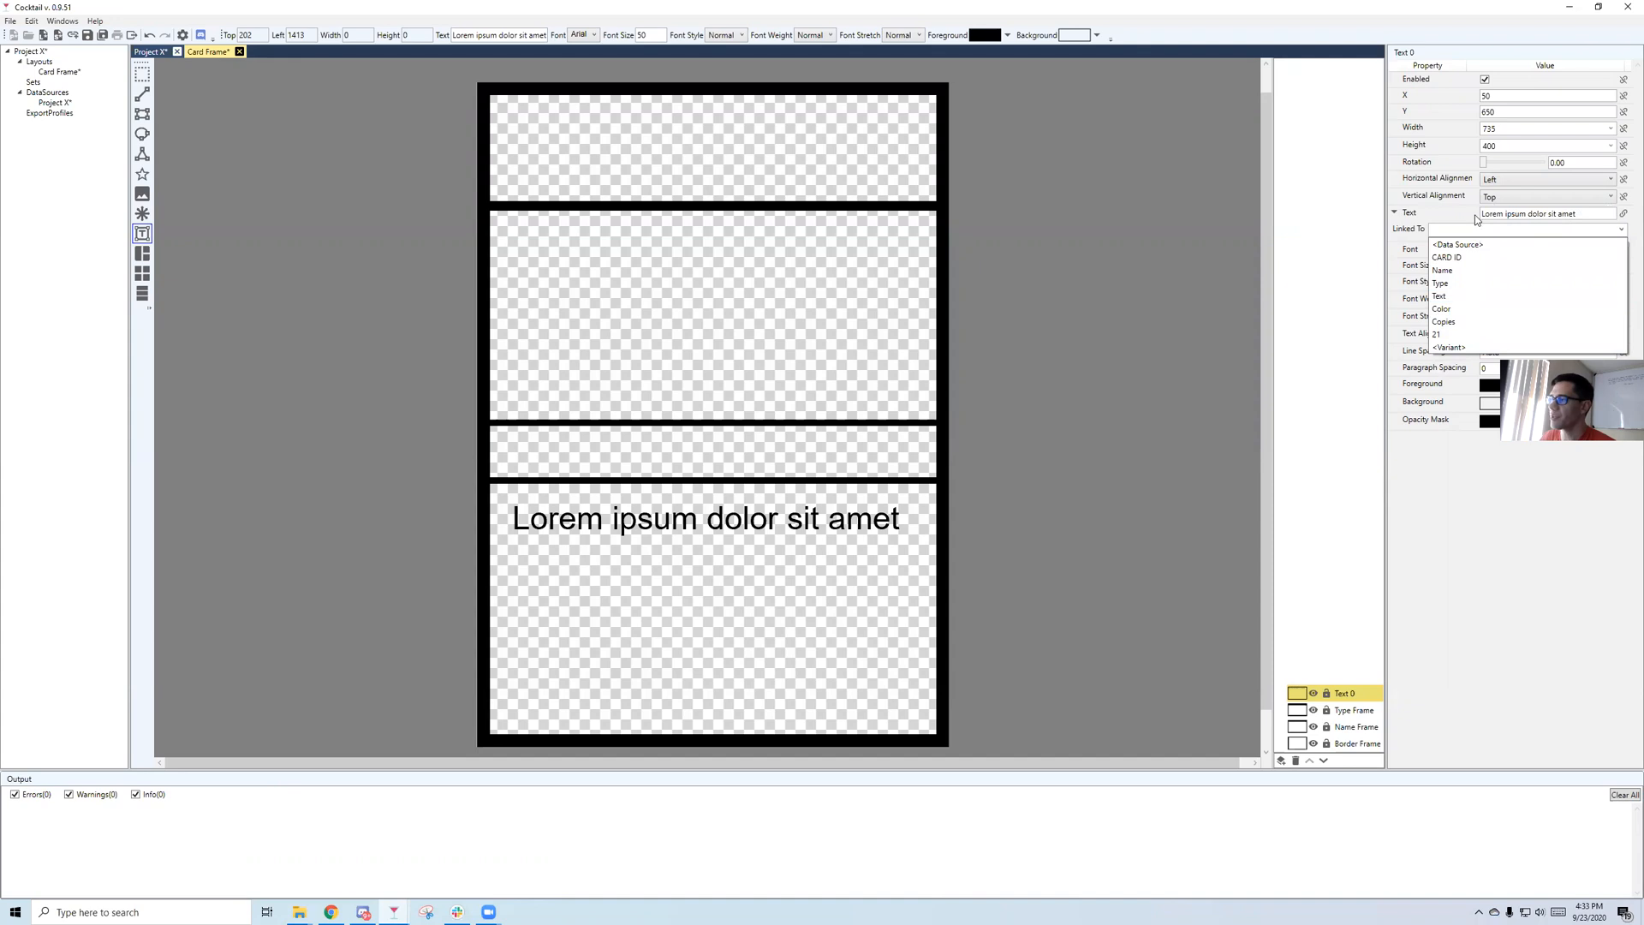
click(1459, 297)
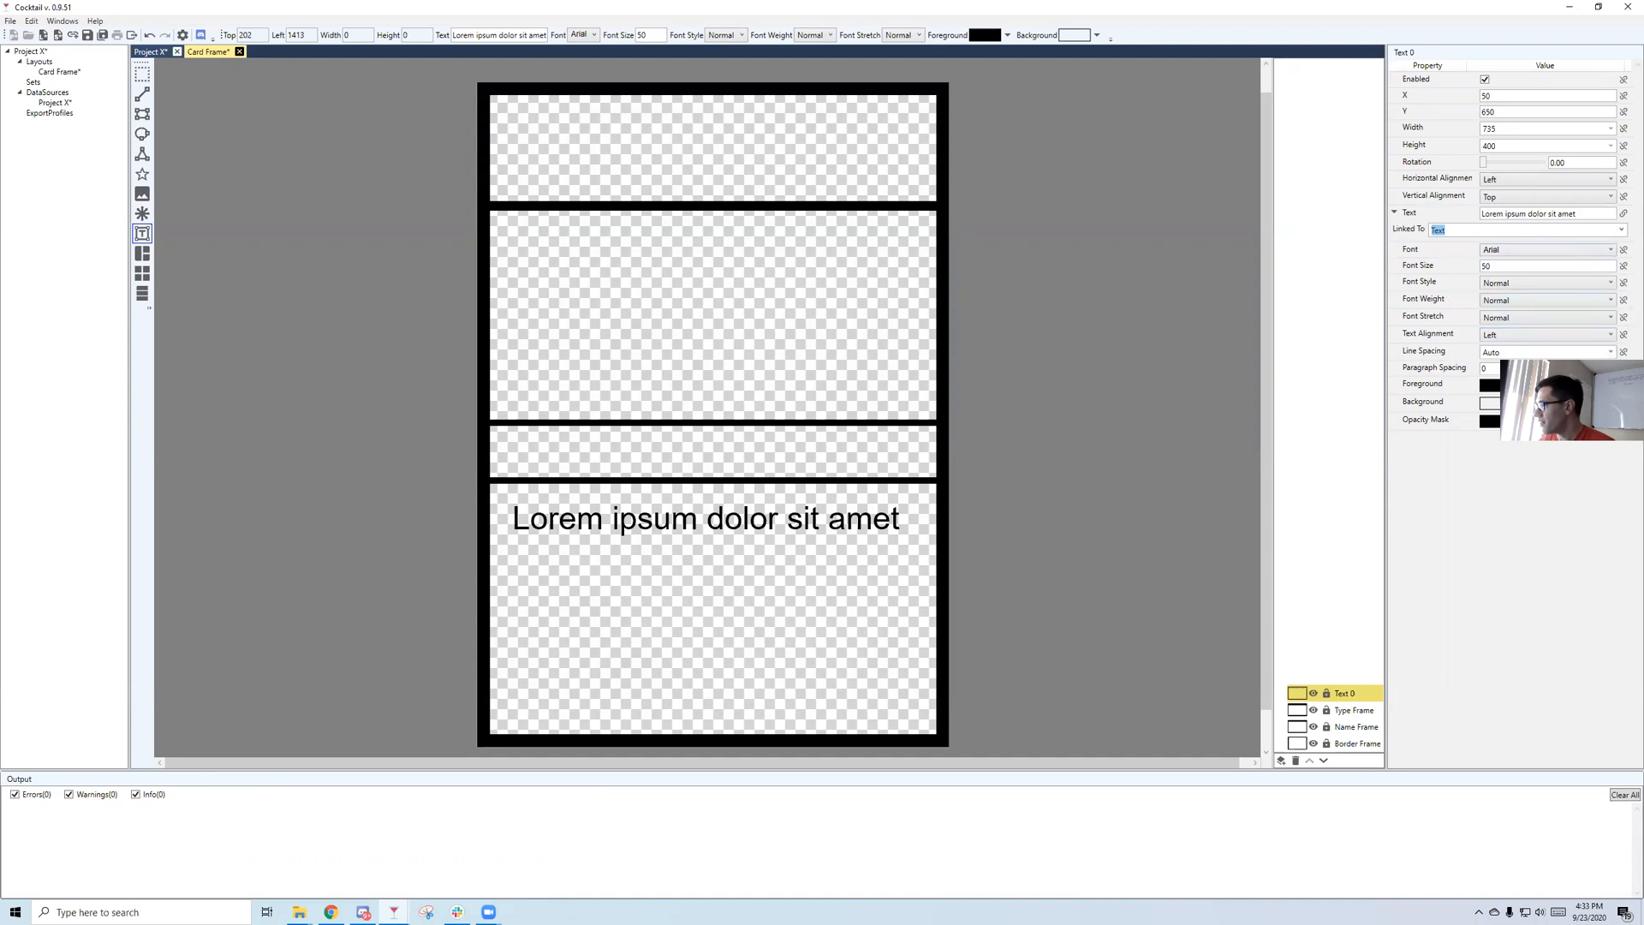
Rename the Text 0 layer to Text.
right_click(1351, 695)
click(1356, 694)
double_click(1358, 695)
key(BackSpace)
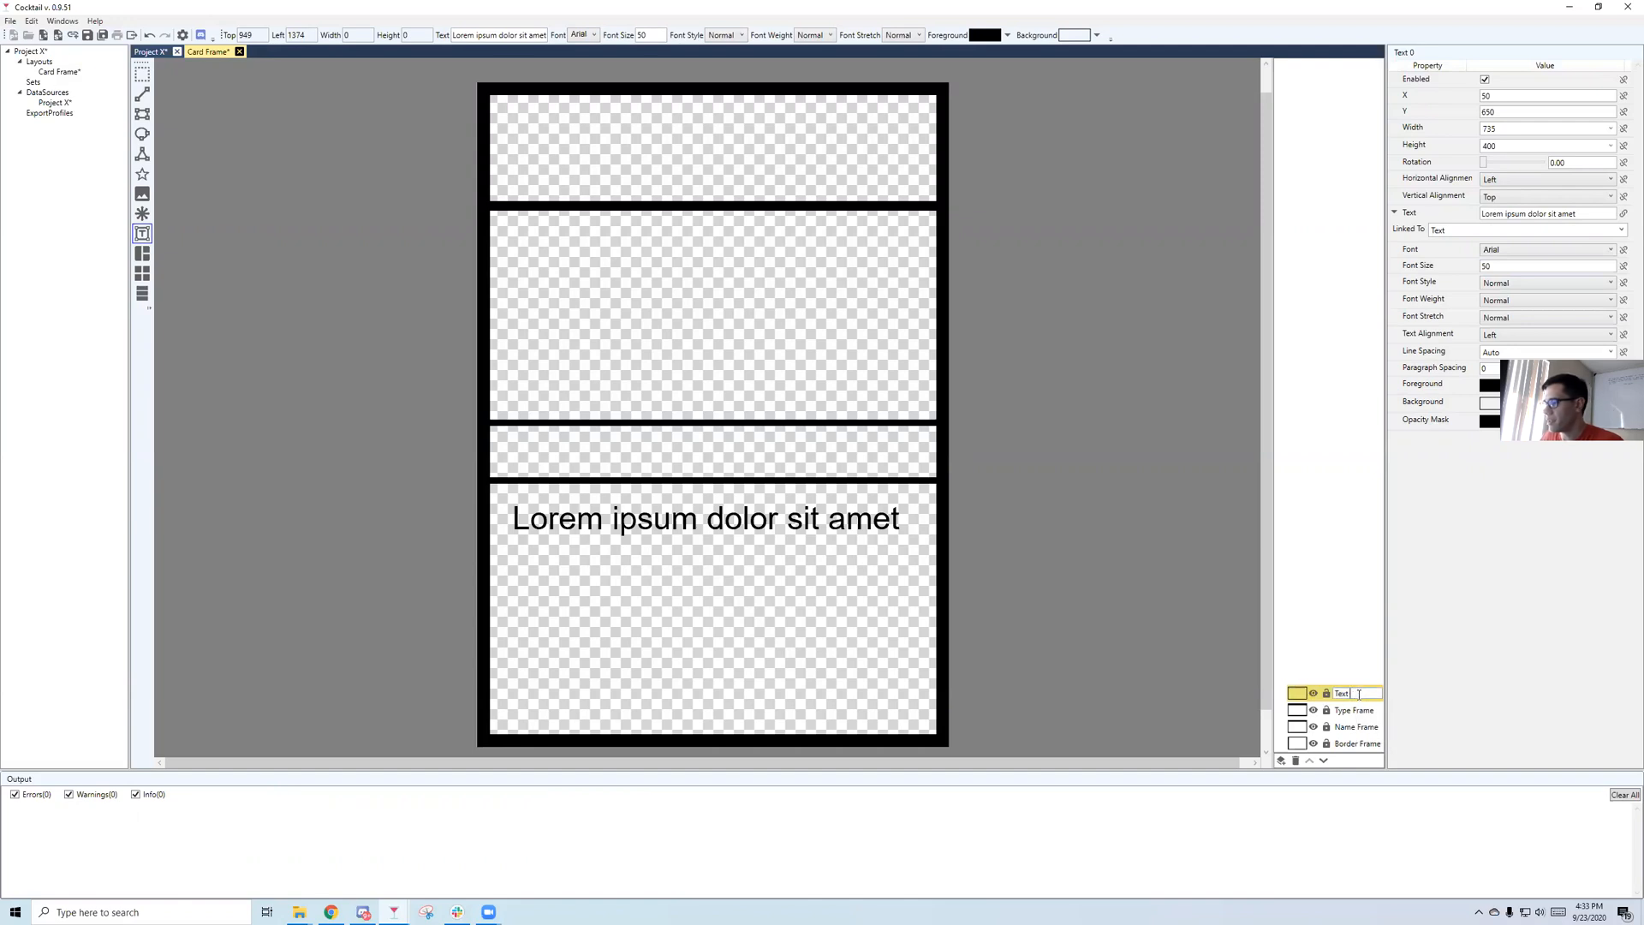
click(1345, 711)
click(1341, 695)
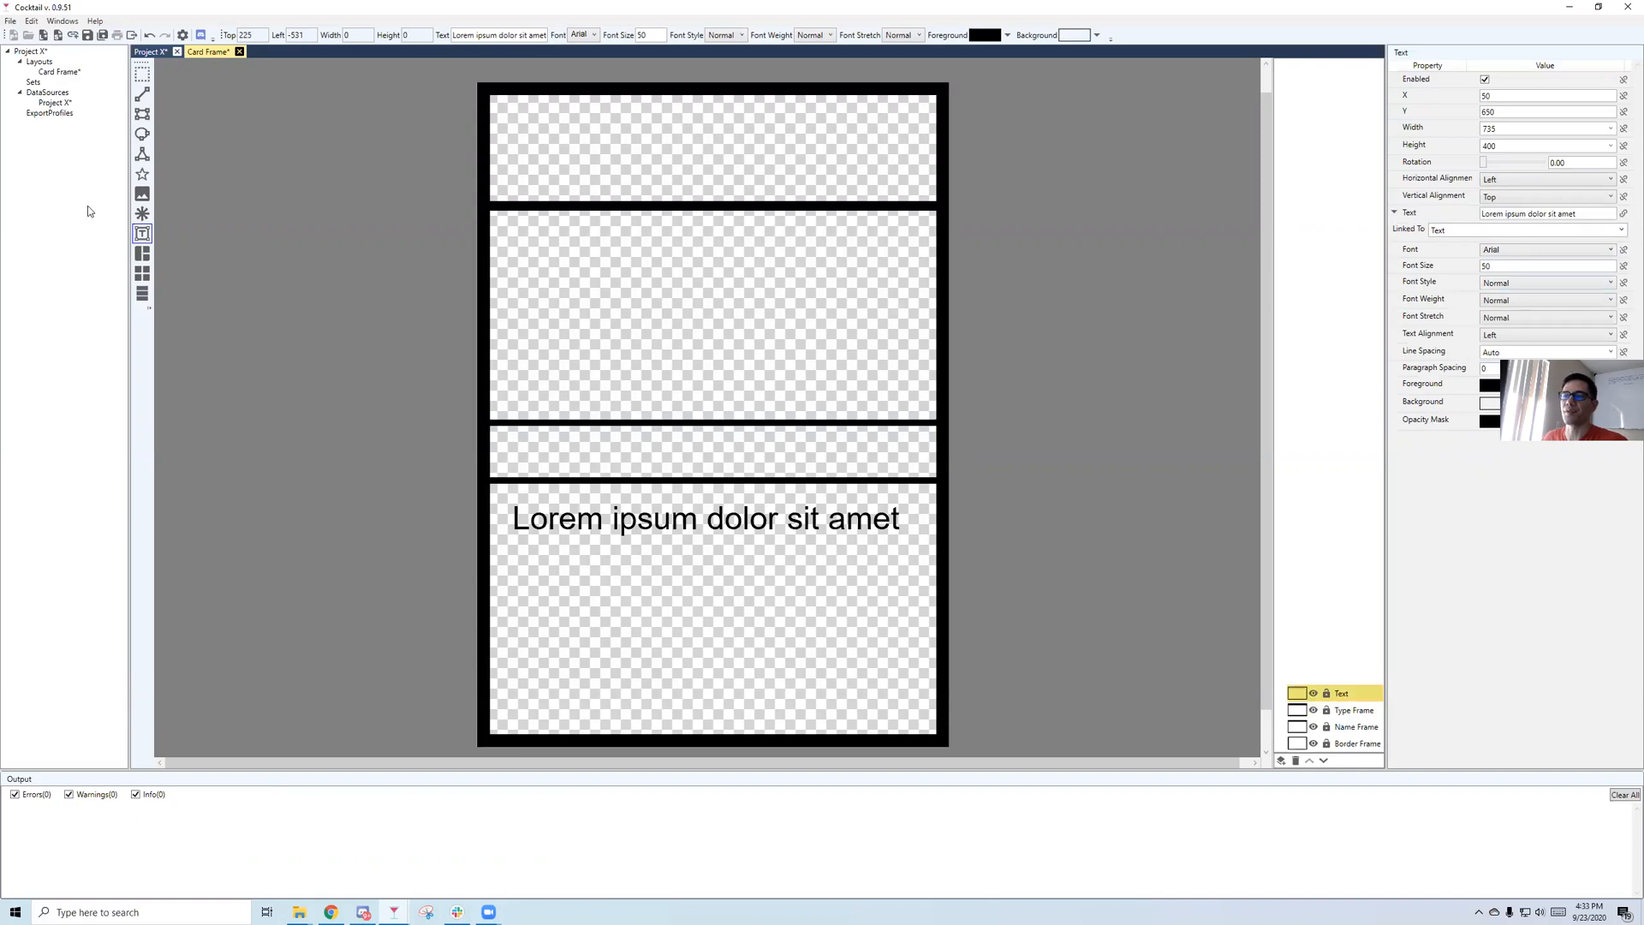
Open the Project X data source and preview the Carnival Barker card with its linked rules text.
double_click(54, 104)
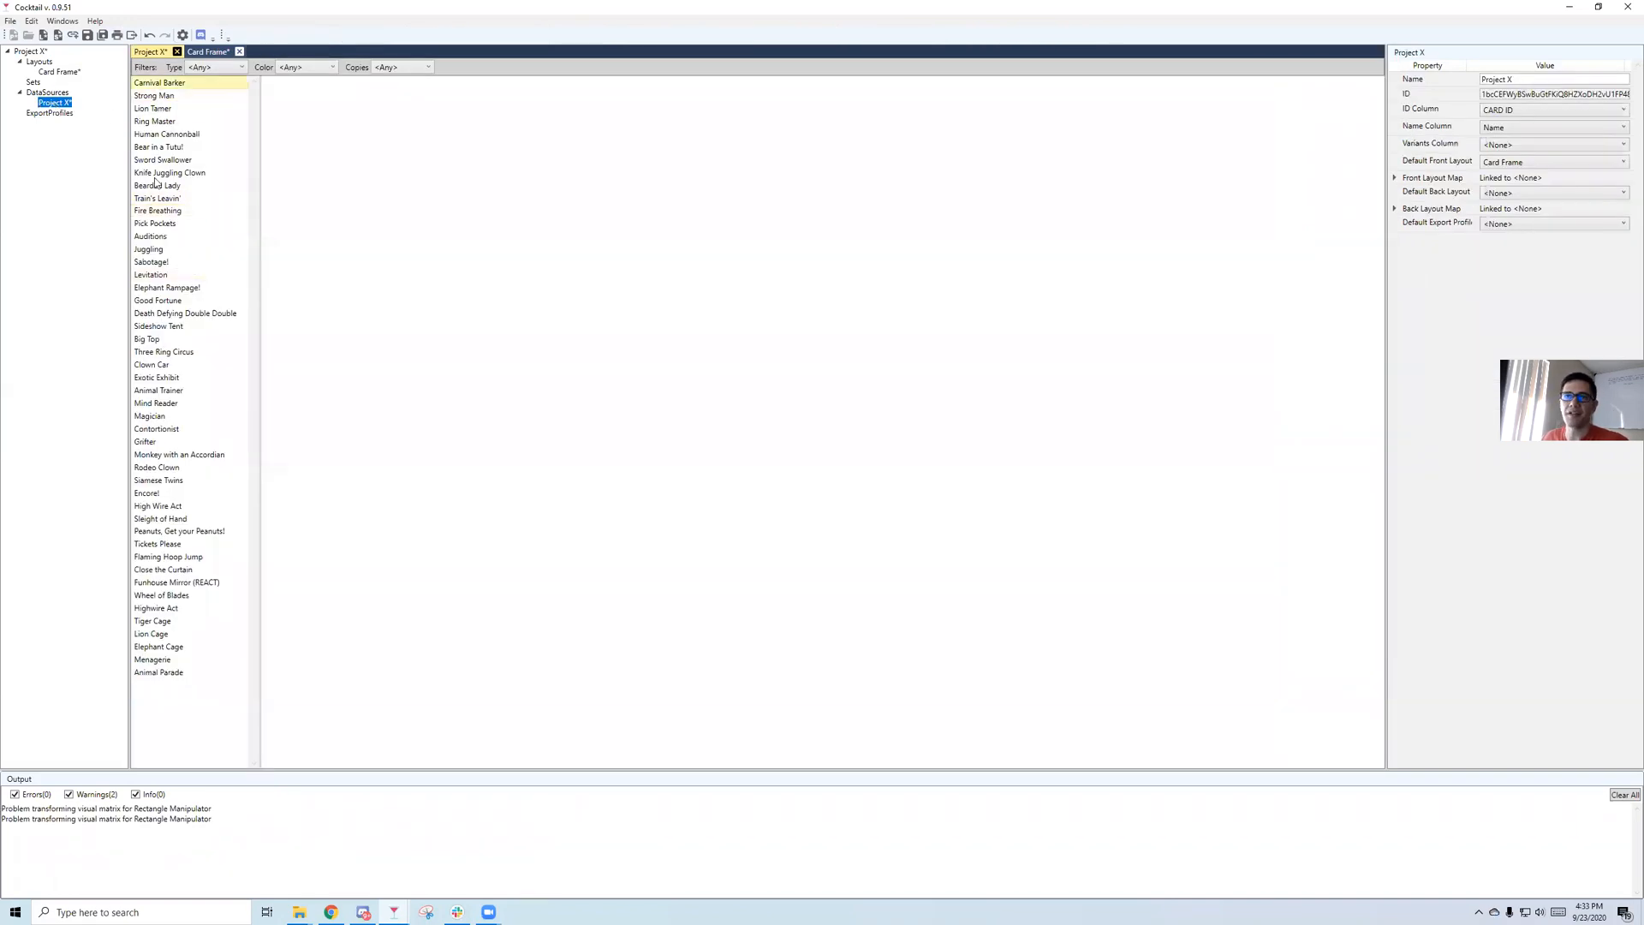
click(164, 82)
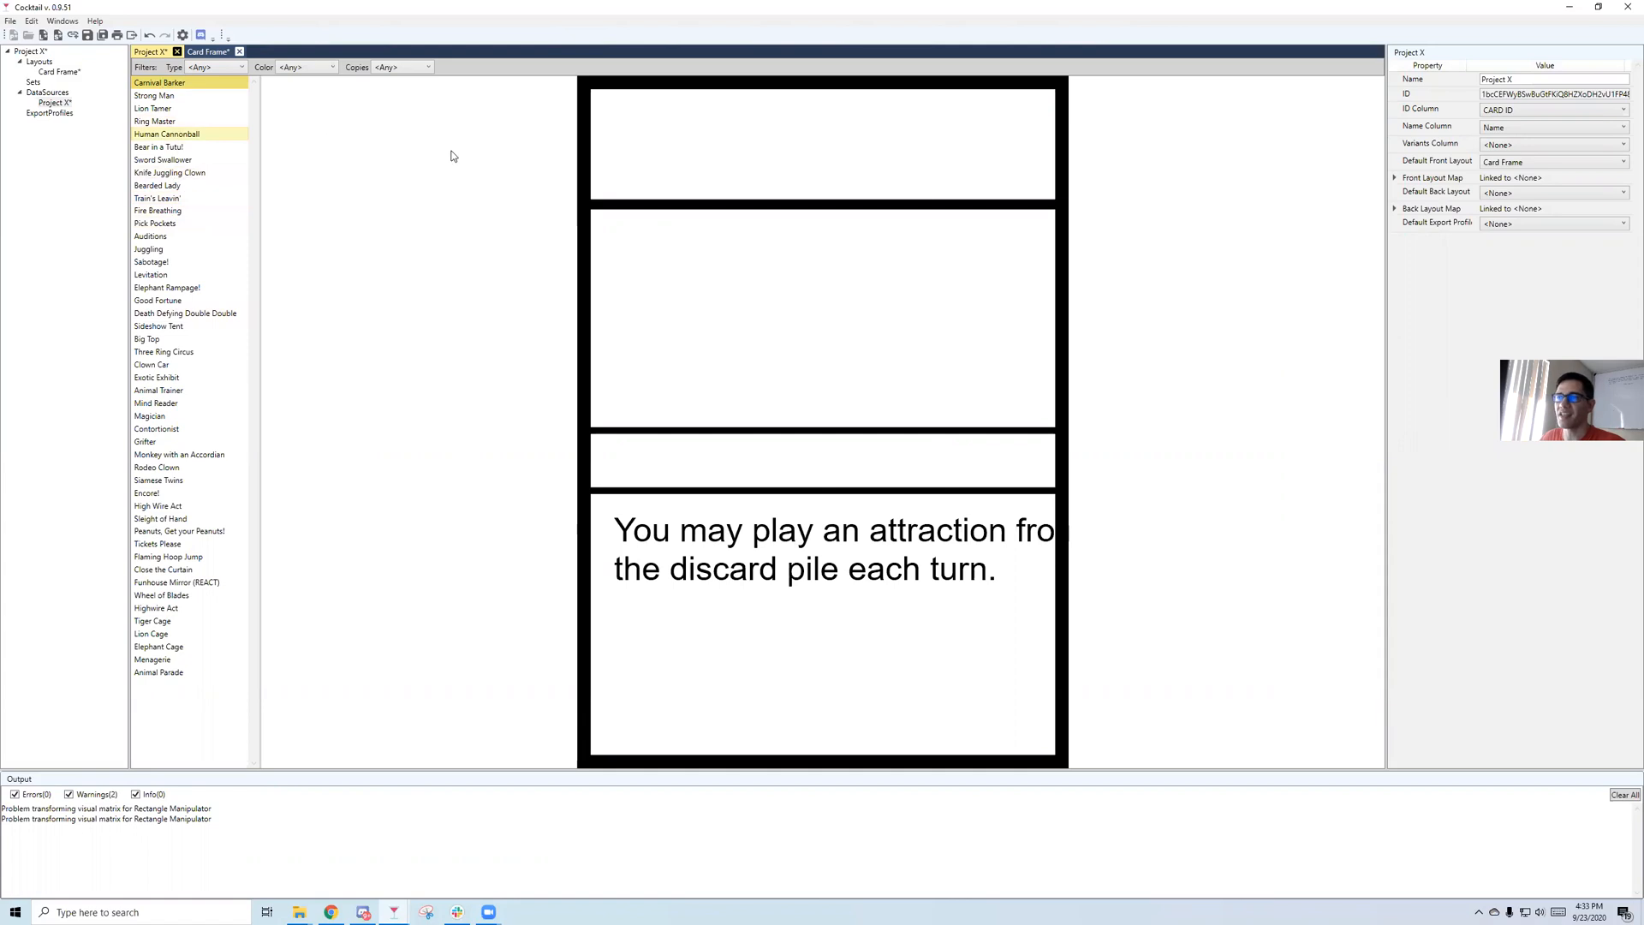
Return to the Card Frame layout and check the link type of the Text layer's Text property.
double_click(60, 72)
click(1339, 693)
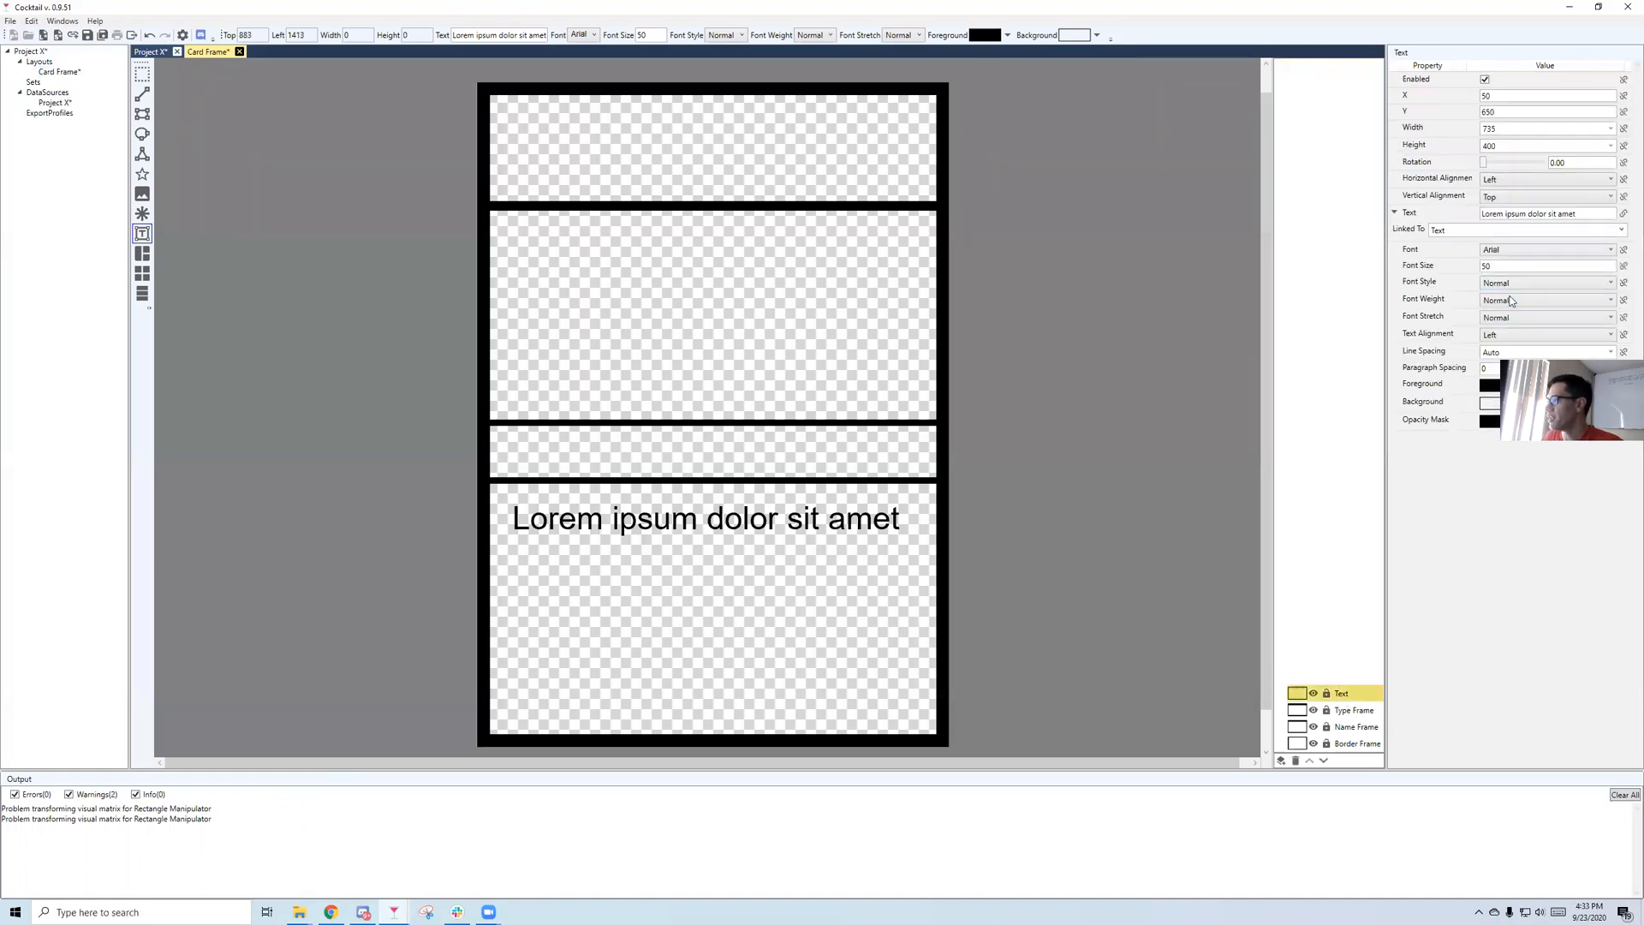
click(1623, 214)
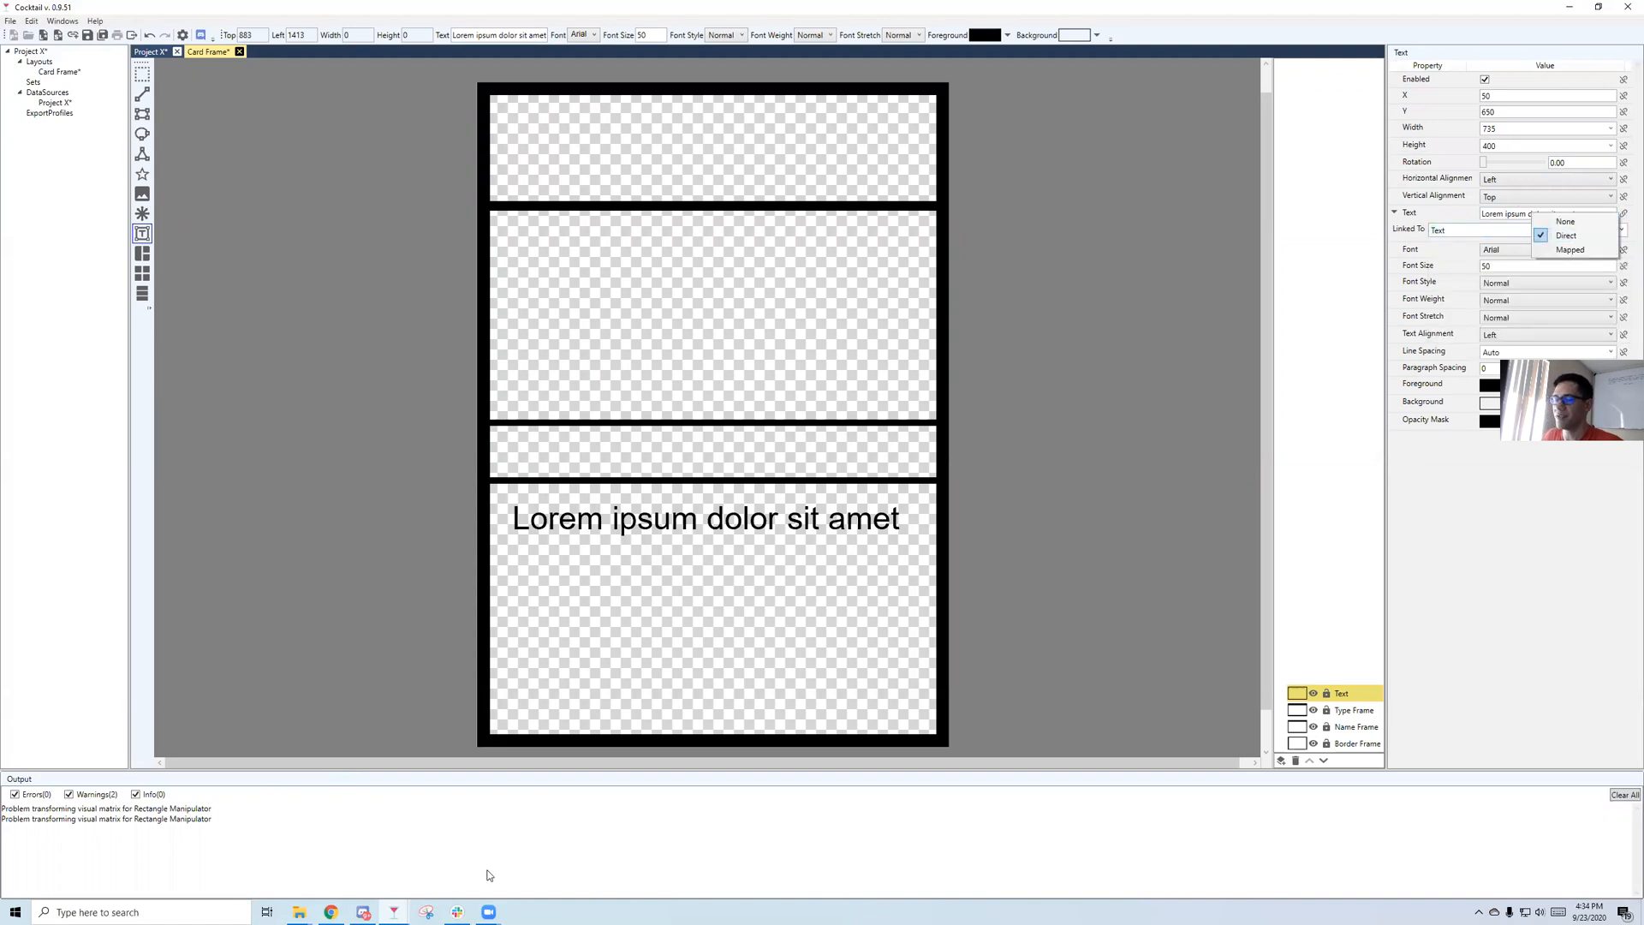
Switch to the Project X spreadsheet in Chrome, review the entries in the Text column, and return to Cocktail.
click(331, 912)
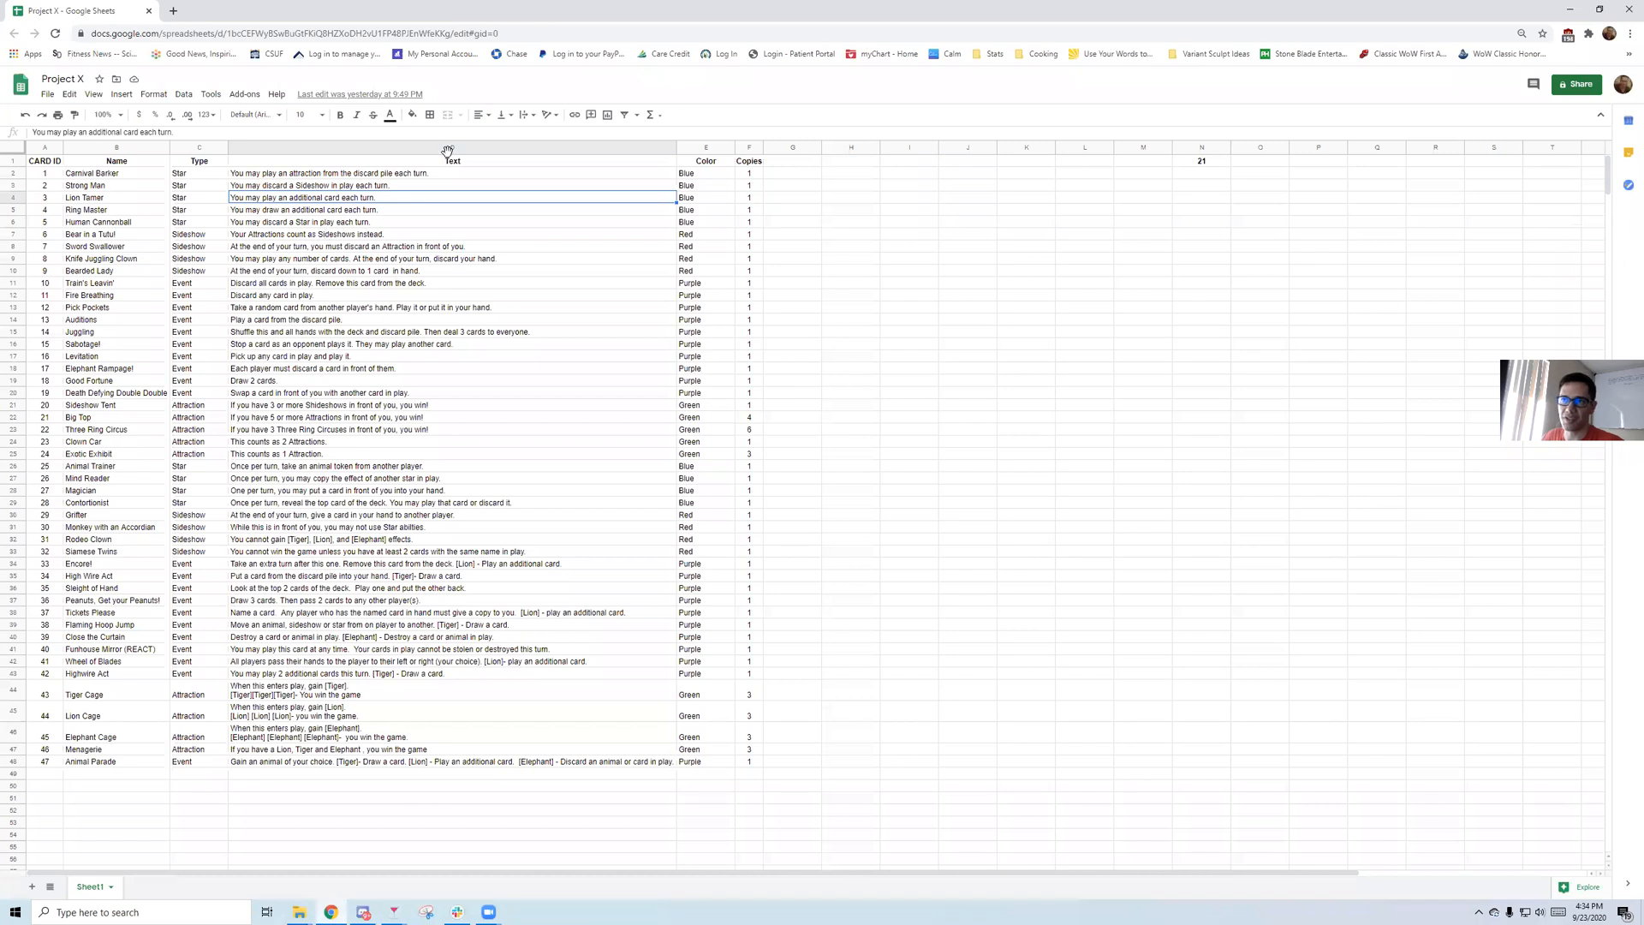
drag(447, 282, 450, 270)
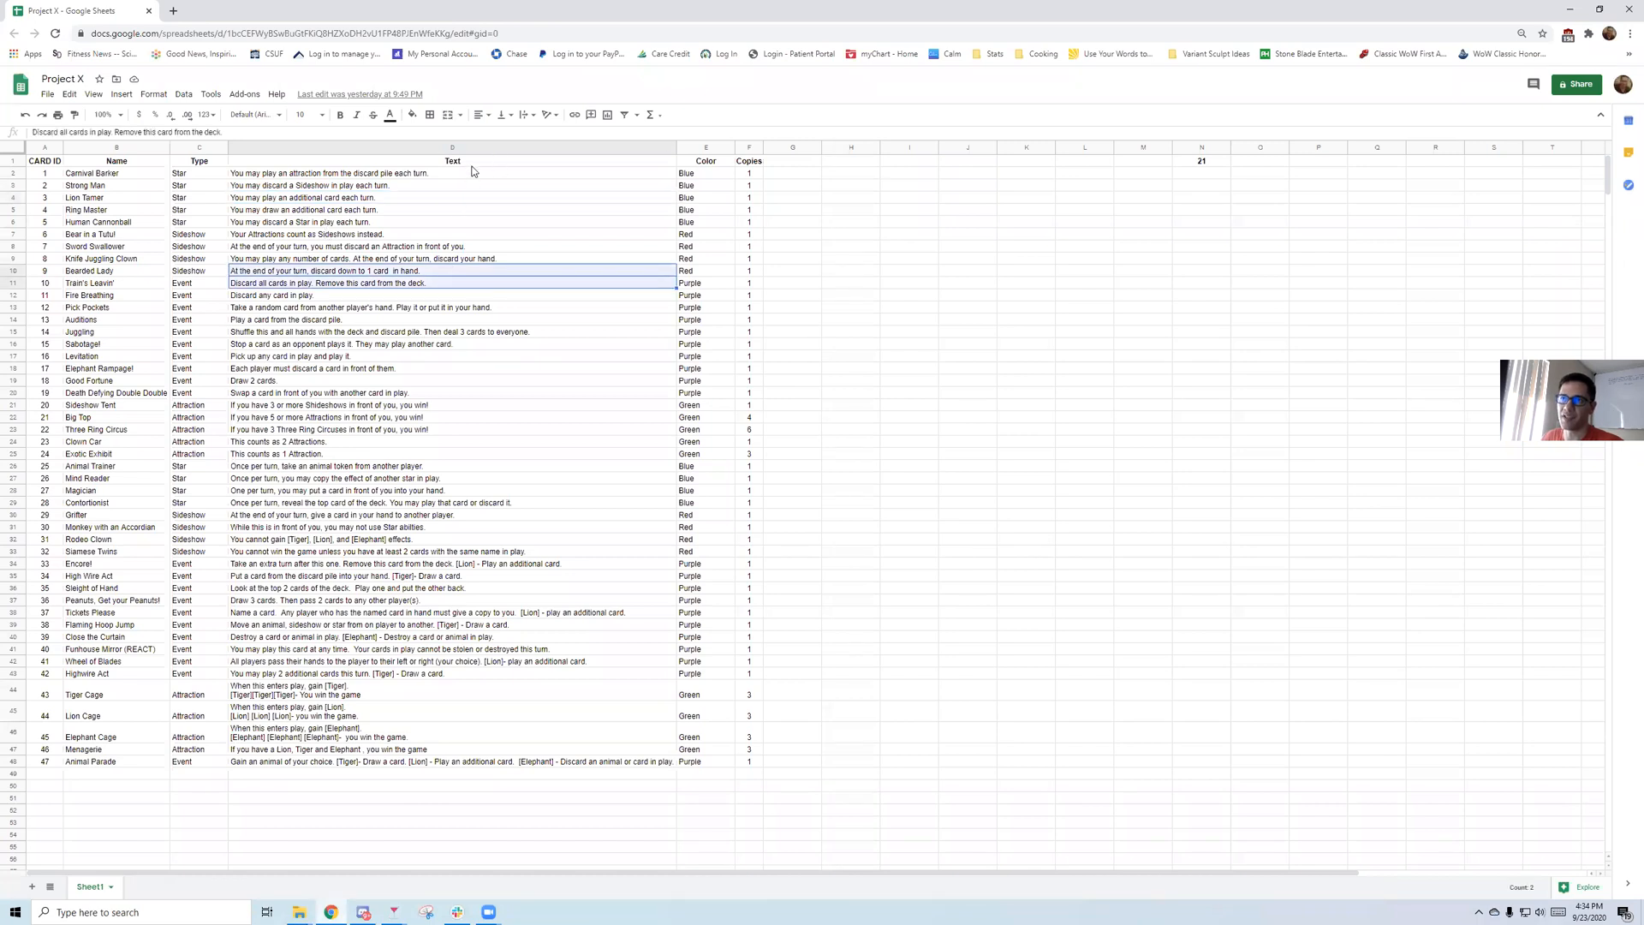
click(450, 186)
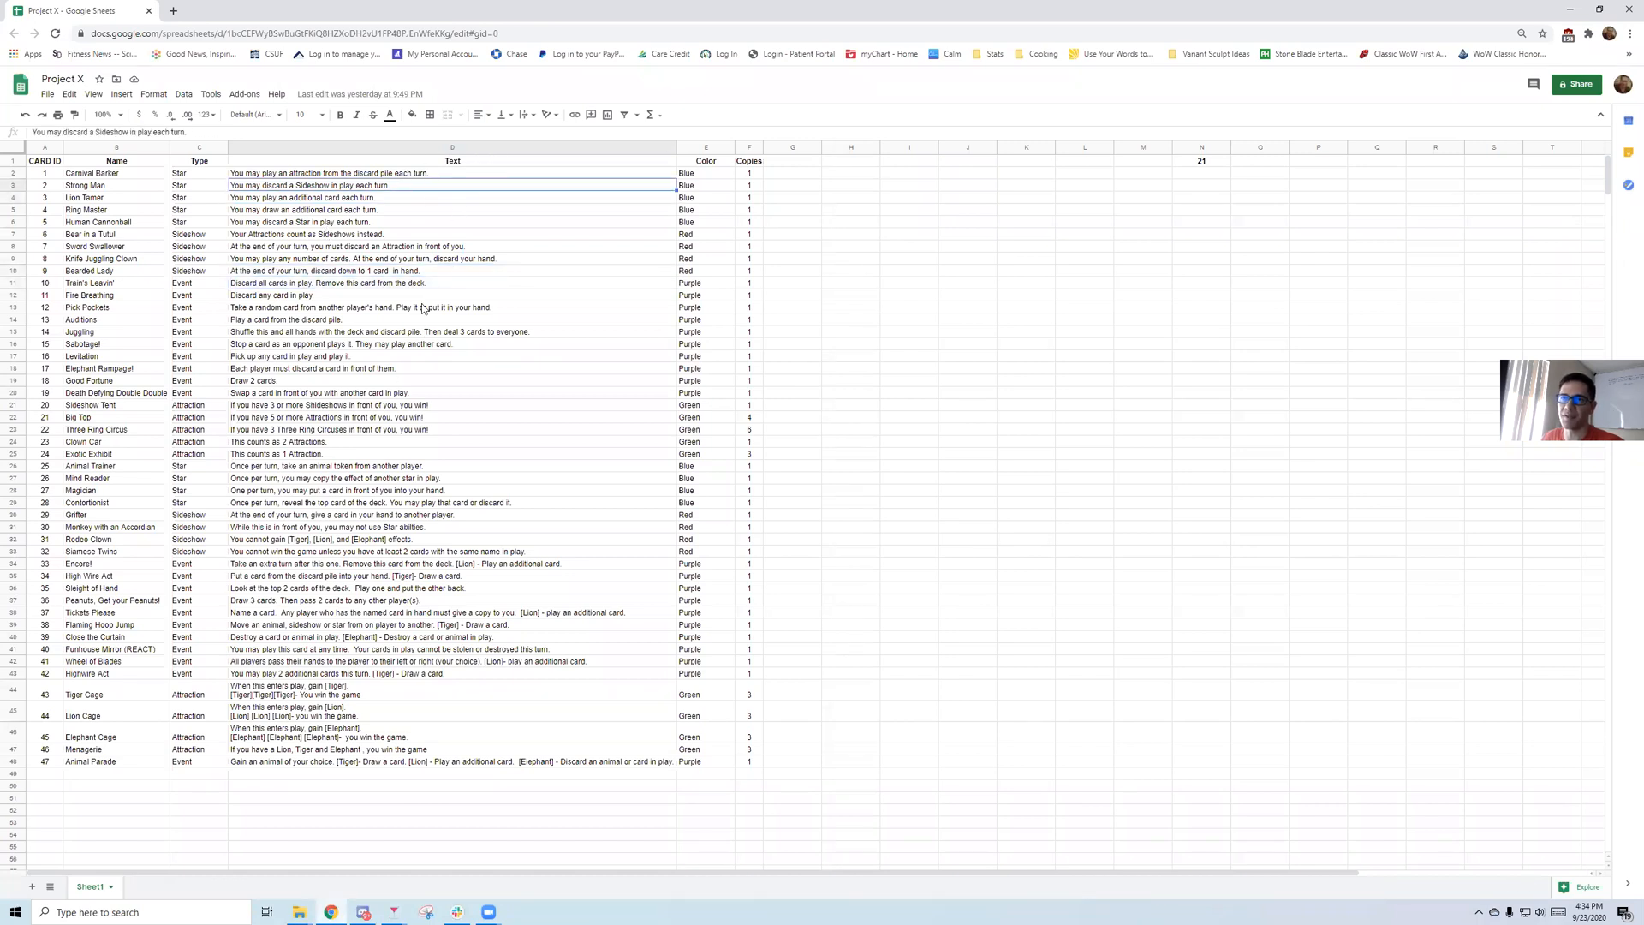
click(332, 911)
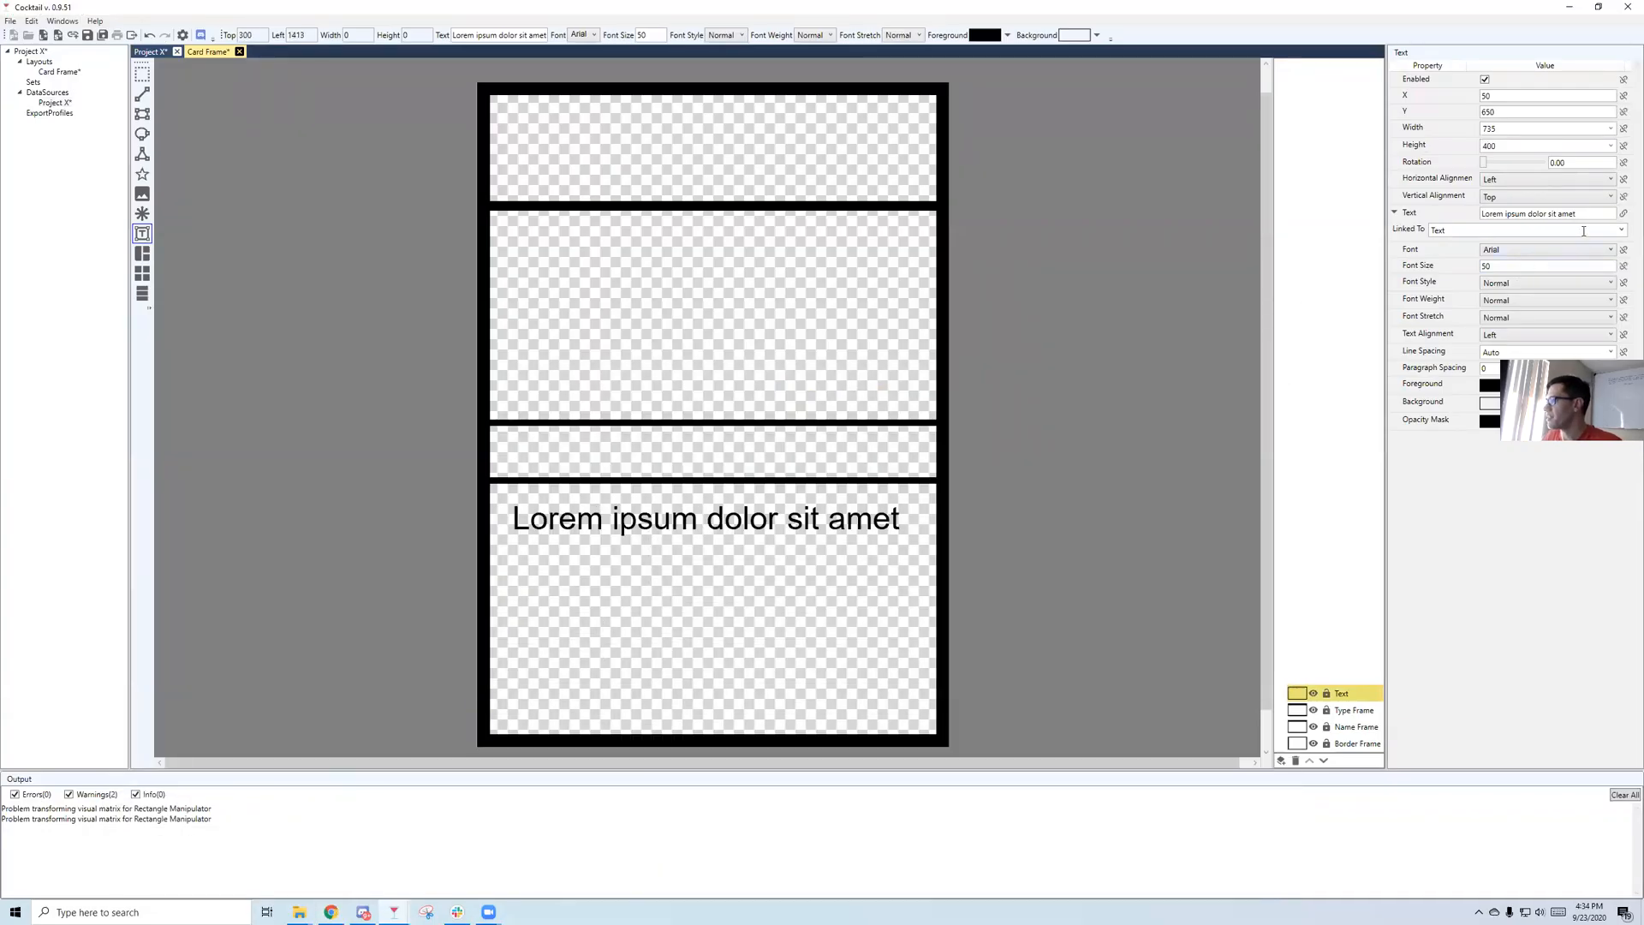
Set the Text layer's width to 700 and its font size to 40.
double_click(1516, 128)
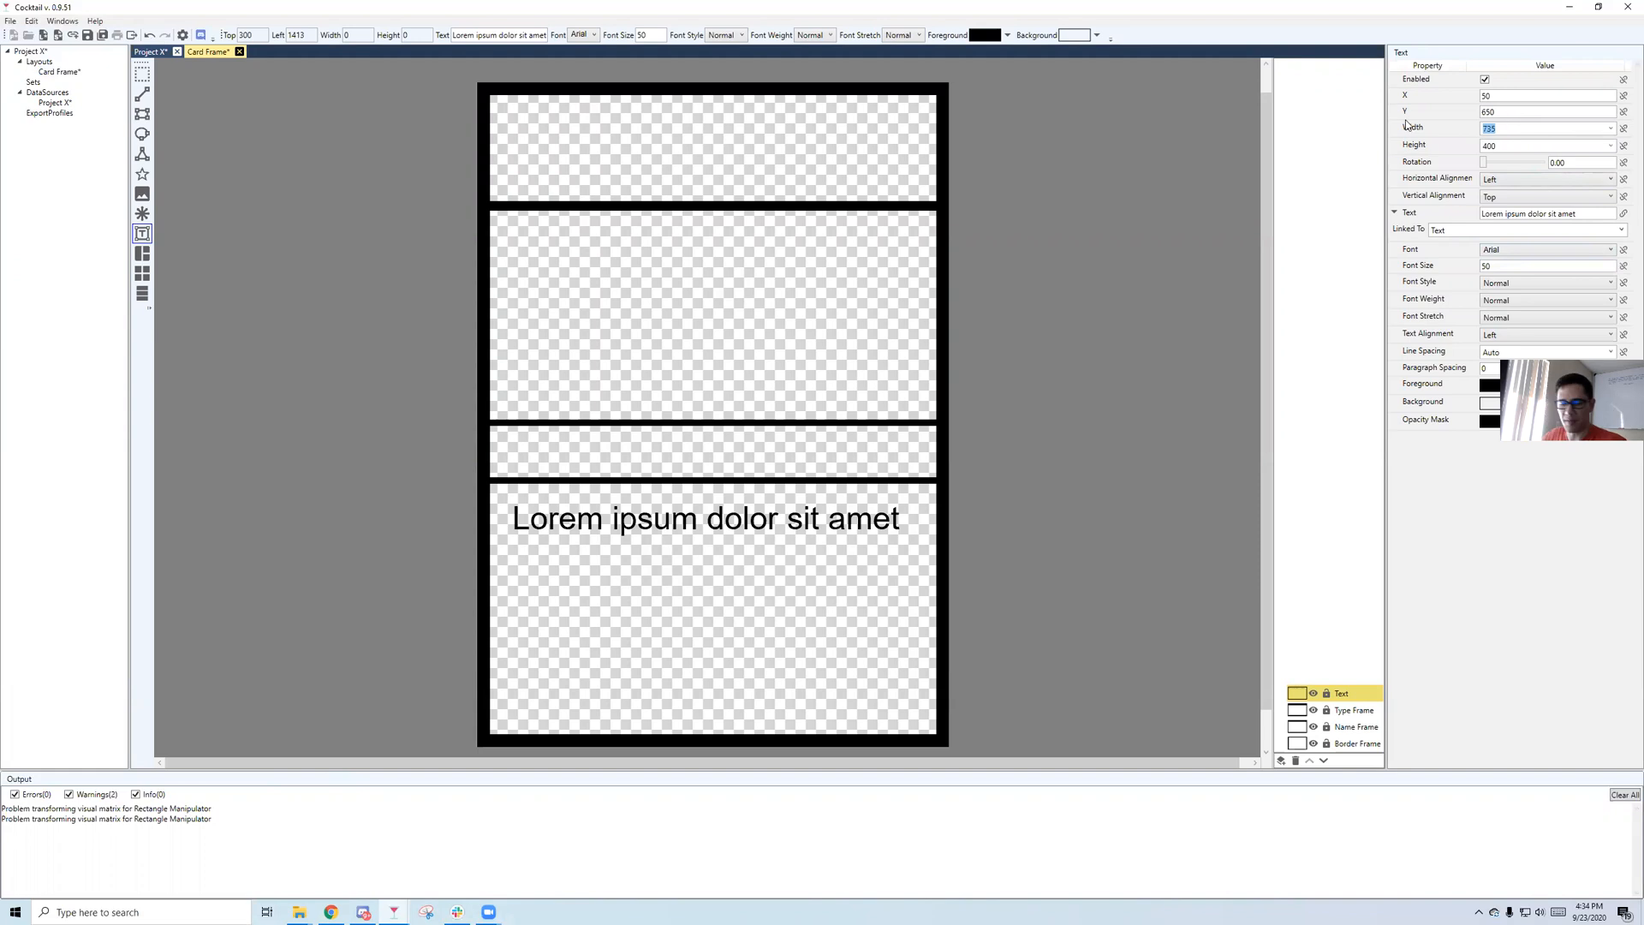
text(7)
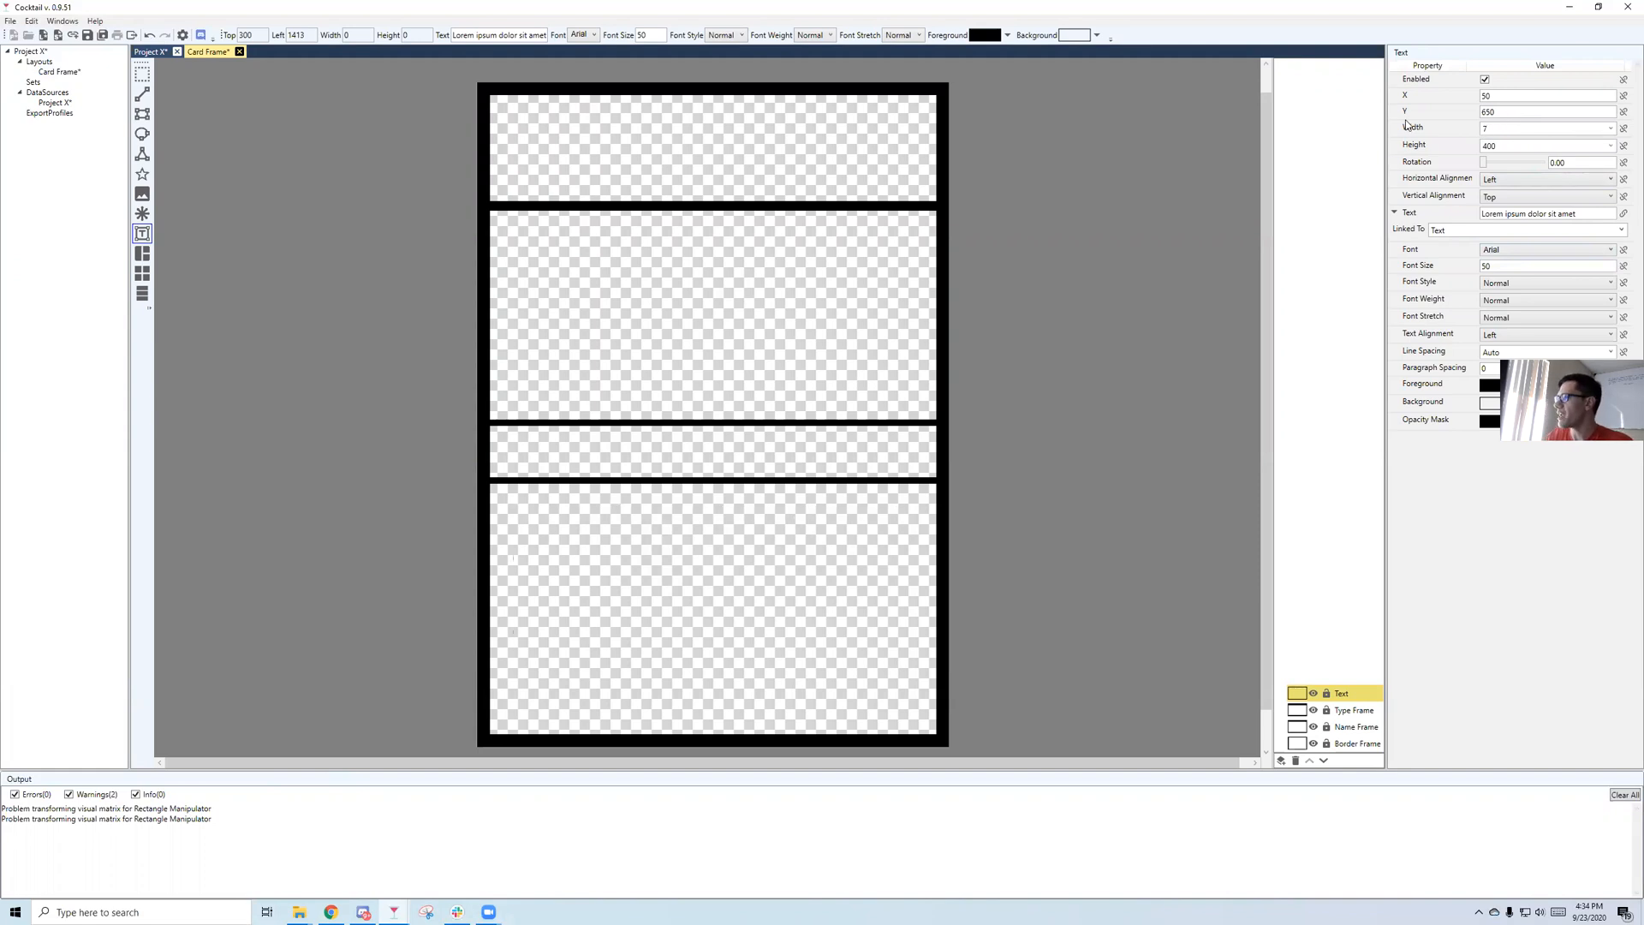
text(00)
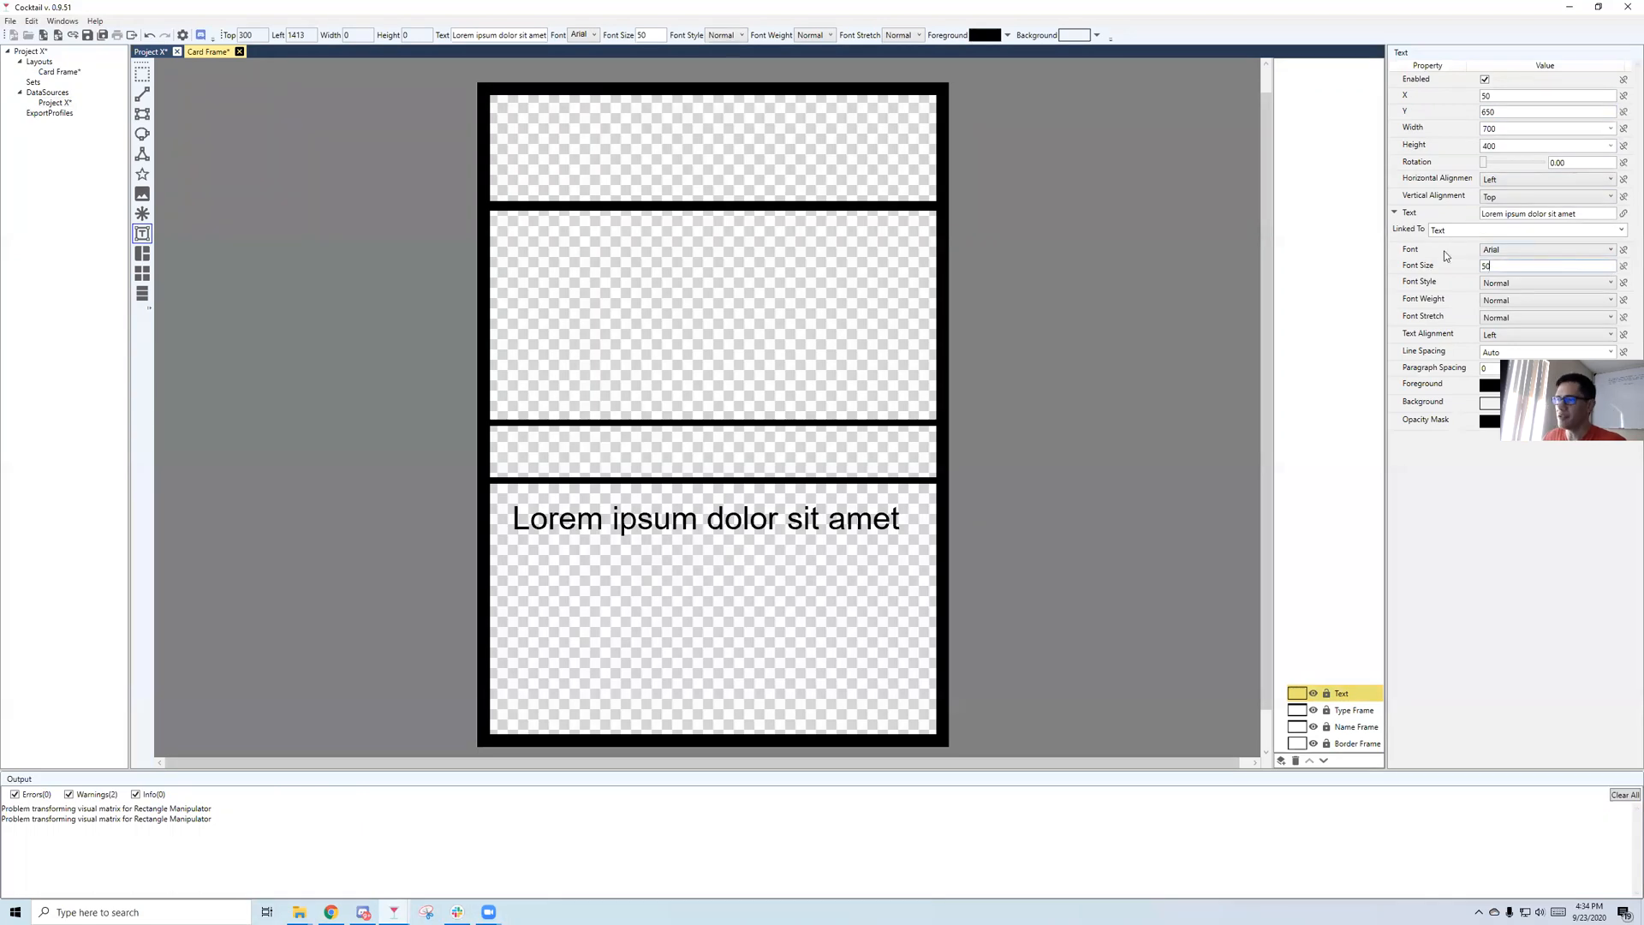
key(BackSpace)
key(BackSpace)
text(400)
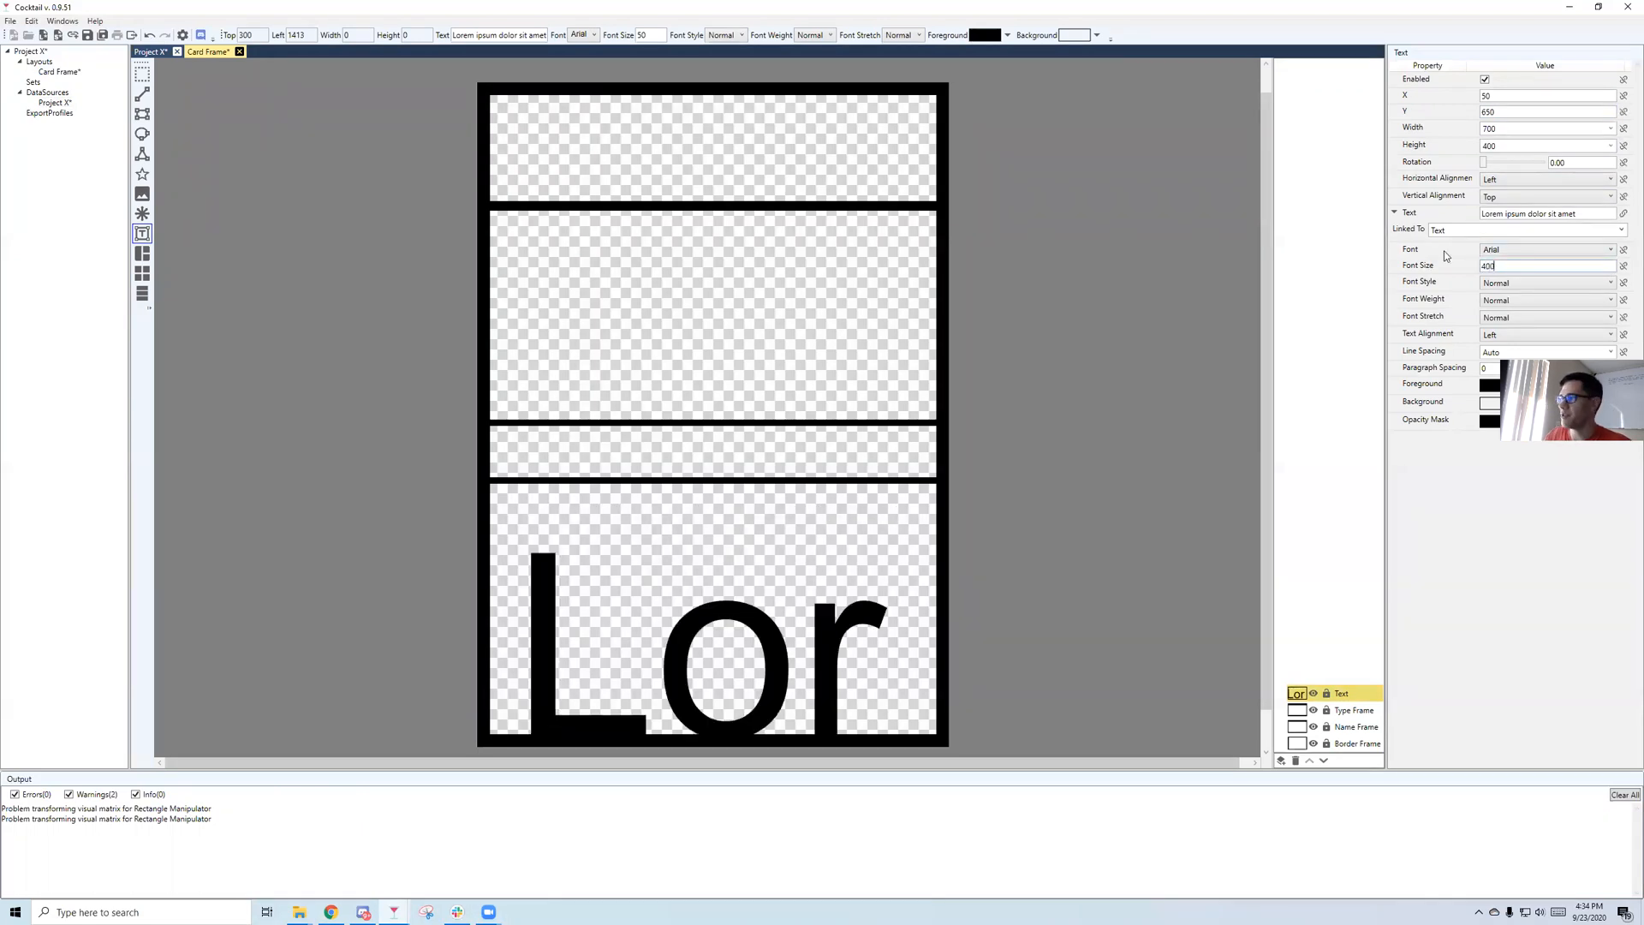
key(BackSpace)
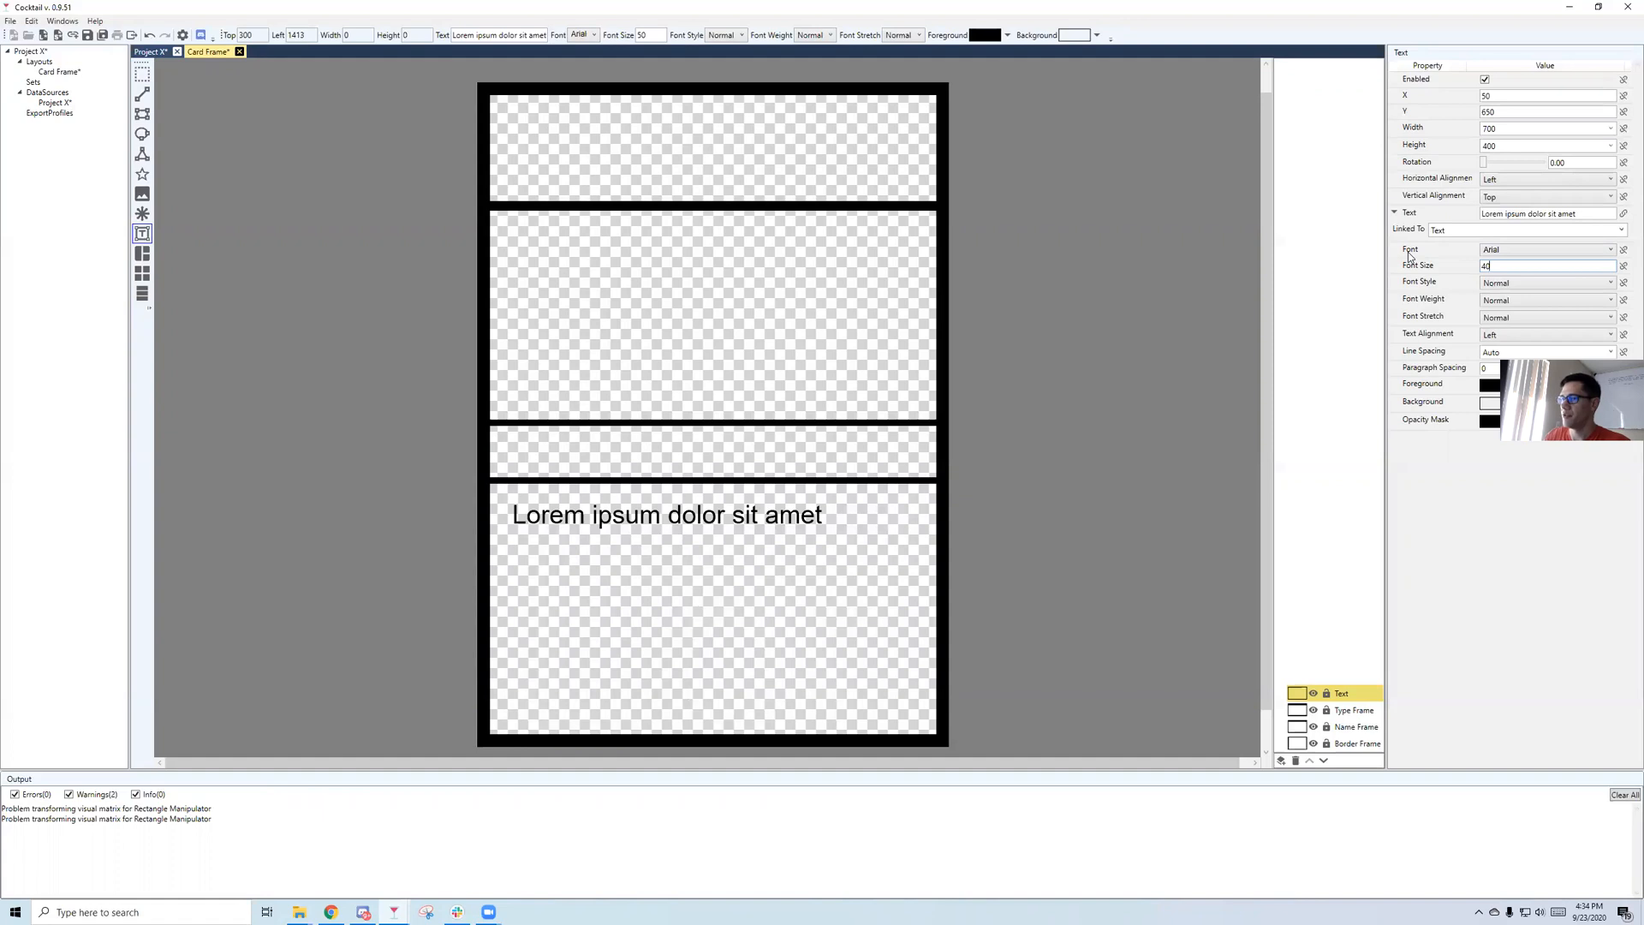
Preview a range of cards in the Project X data source to check how their rules text fits the frame.
click(62, 103)
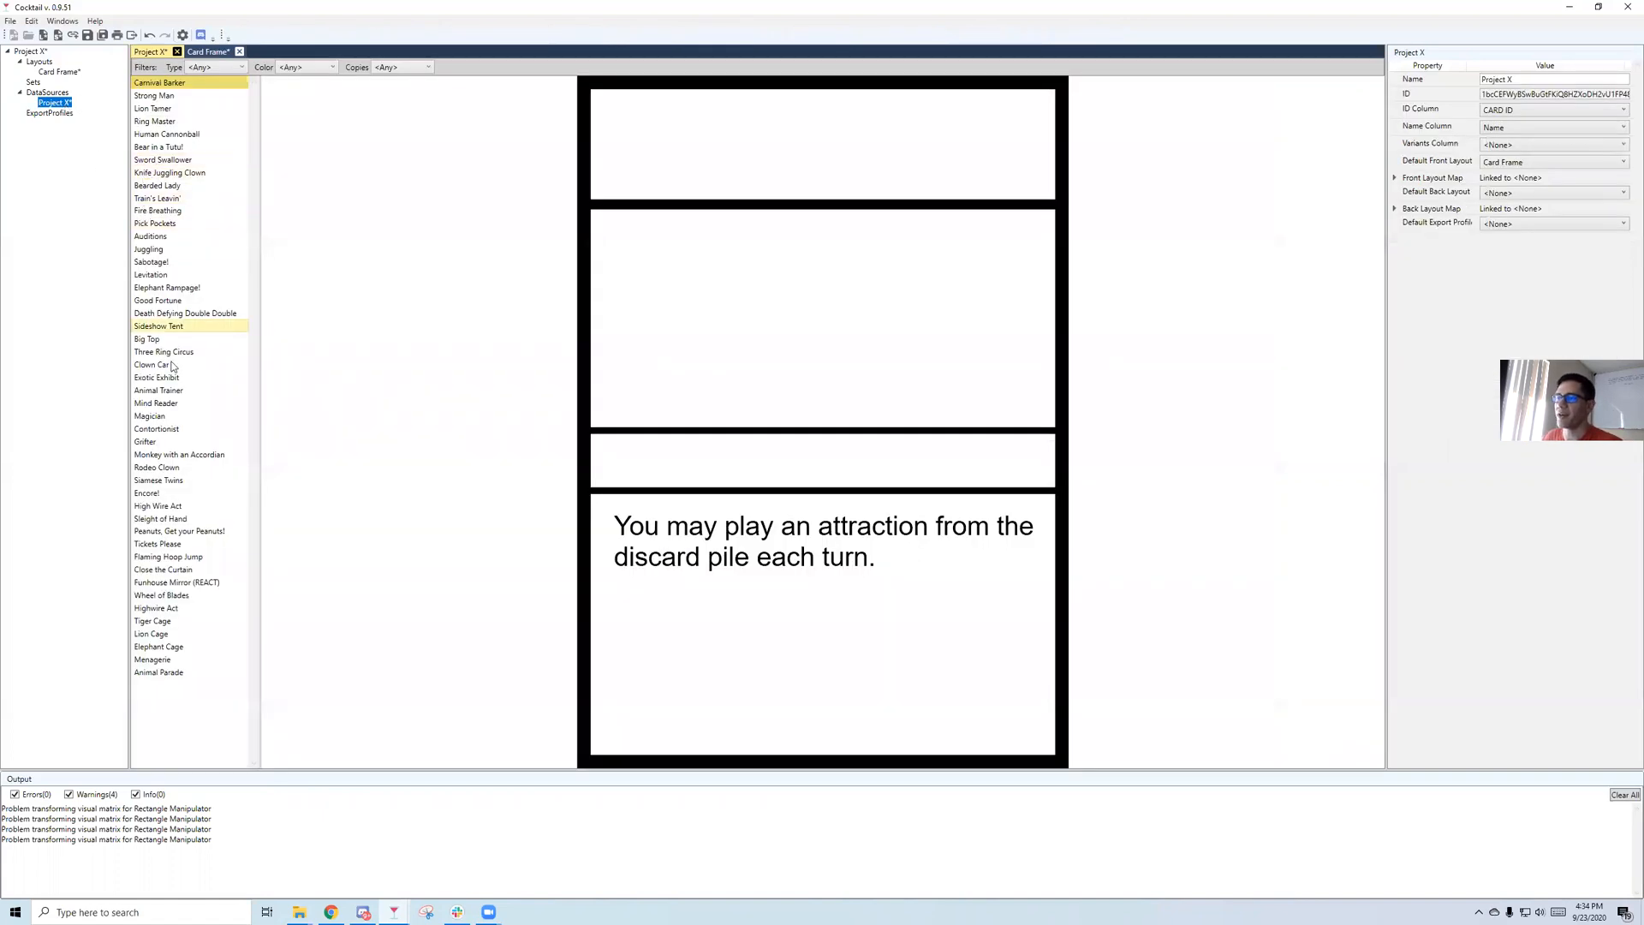
click(159, 147)
click(177, 186)
click(176, 275)
click(176, 352)
click(178, 454)
click(175, 365)
click(173, 288)
click(172, 225)
click(173, 364)
click(174, 466)
click(175, 275)
click(171, 160)
click(176, 96)
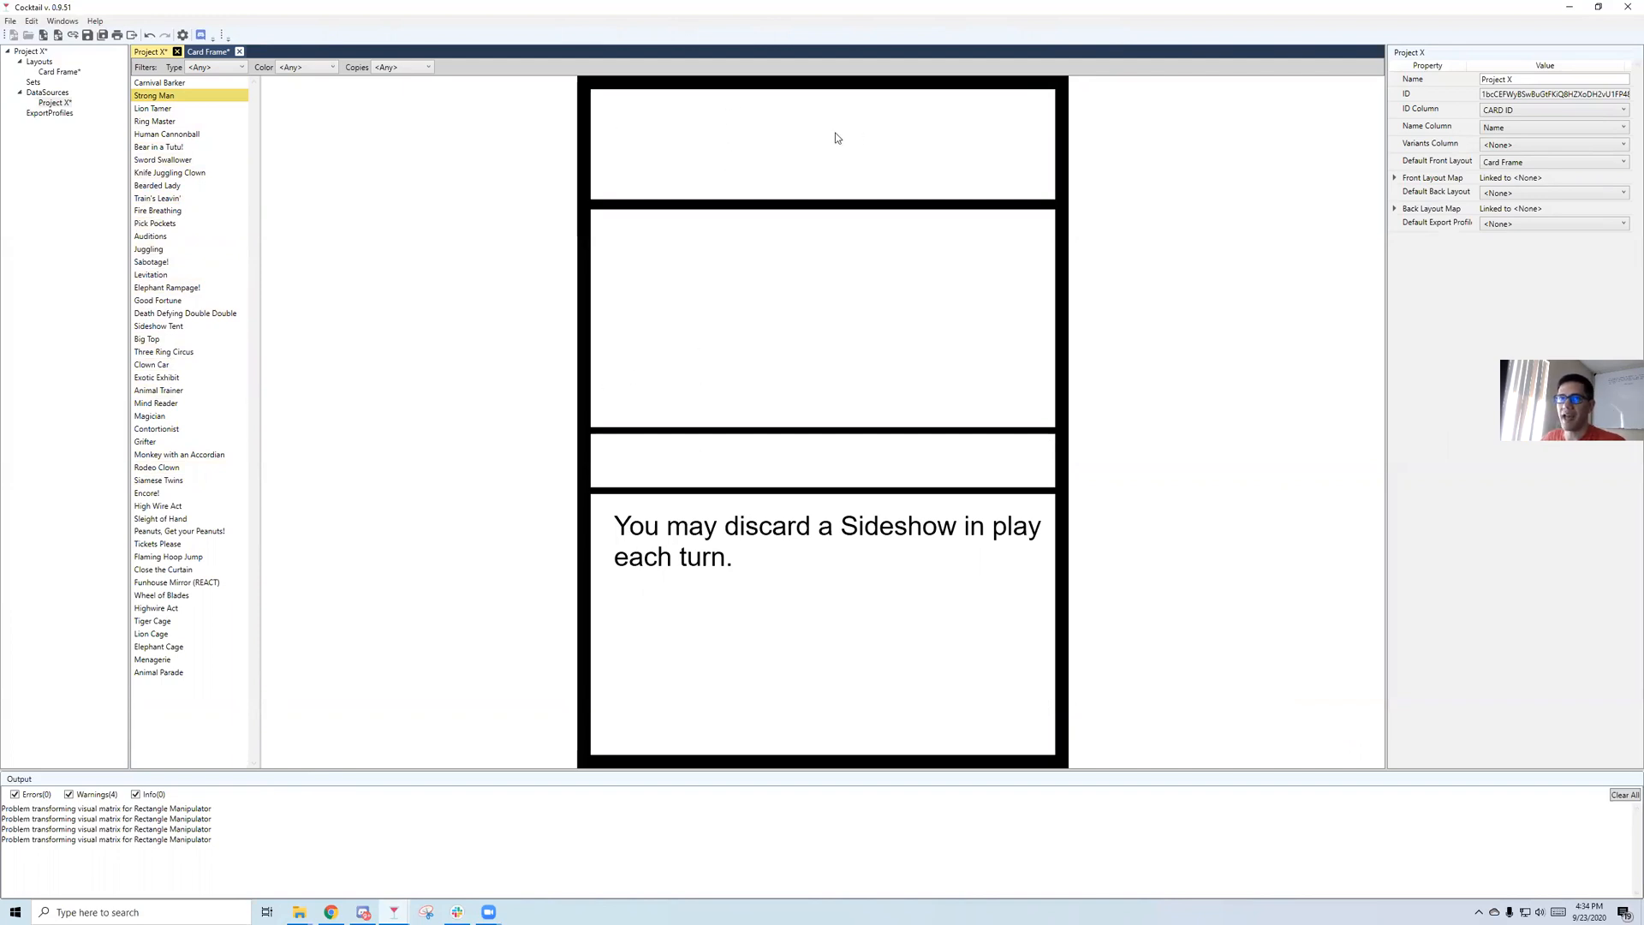
Add a text box about 694 by 166 in the Card Frame layout's uppermost section and set its X position to 40.
double_click(60, 72)
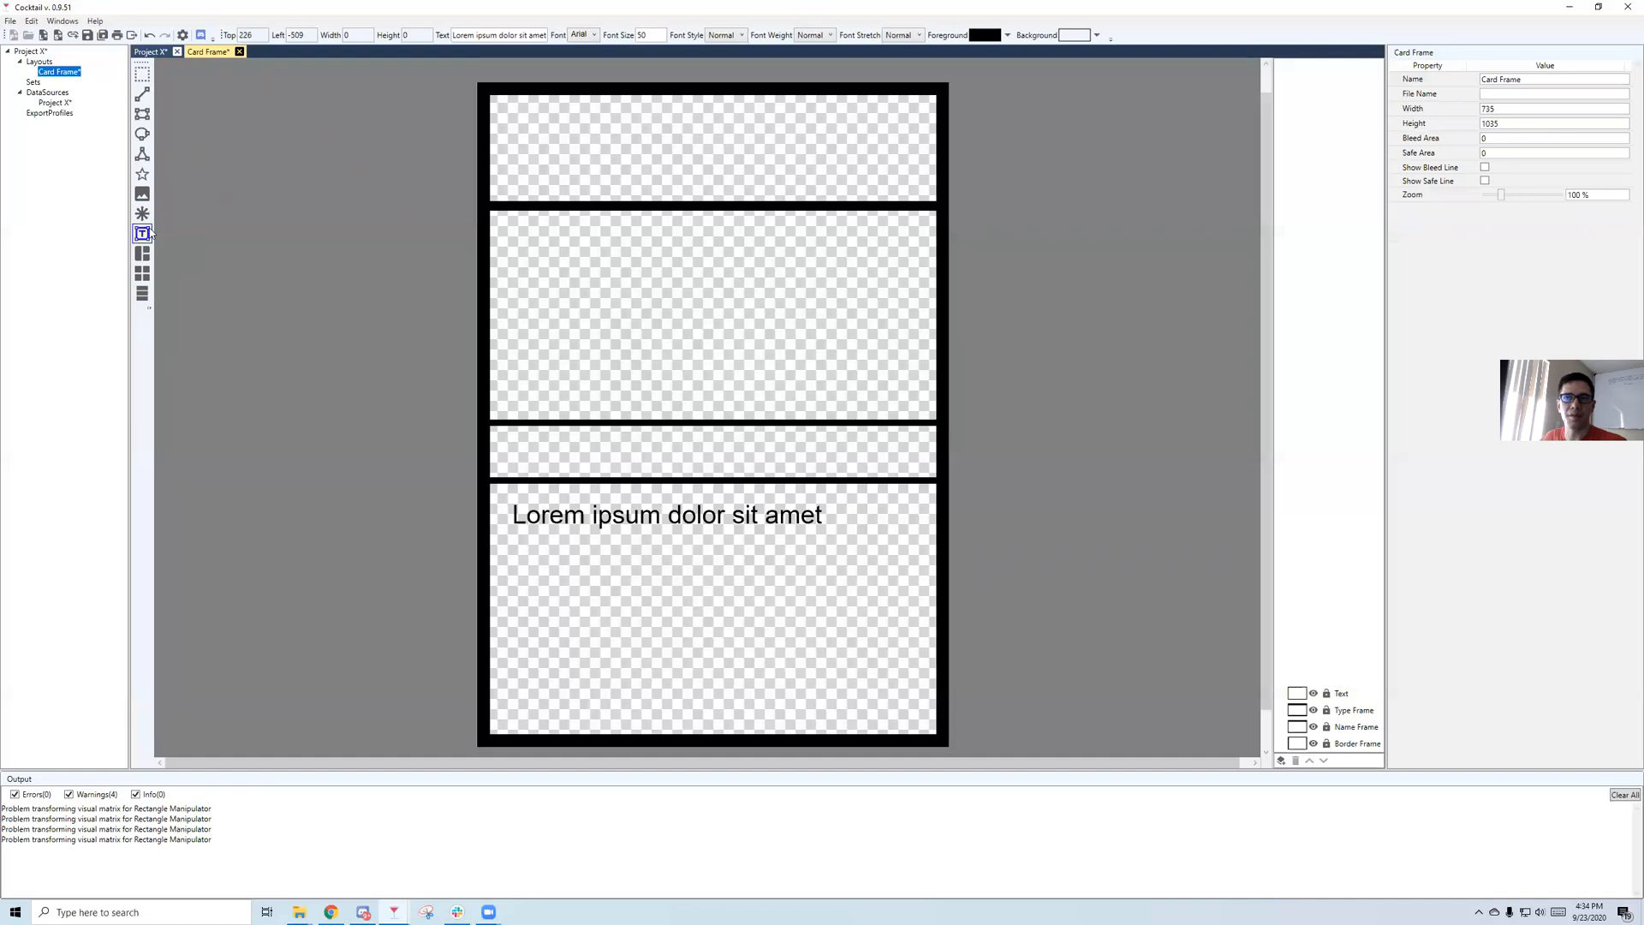
drag(492, 99, 936, 206)
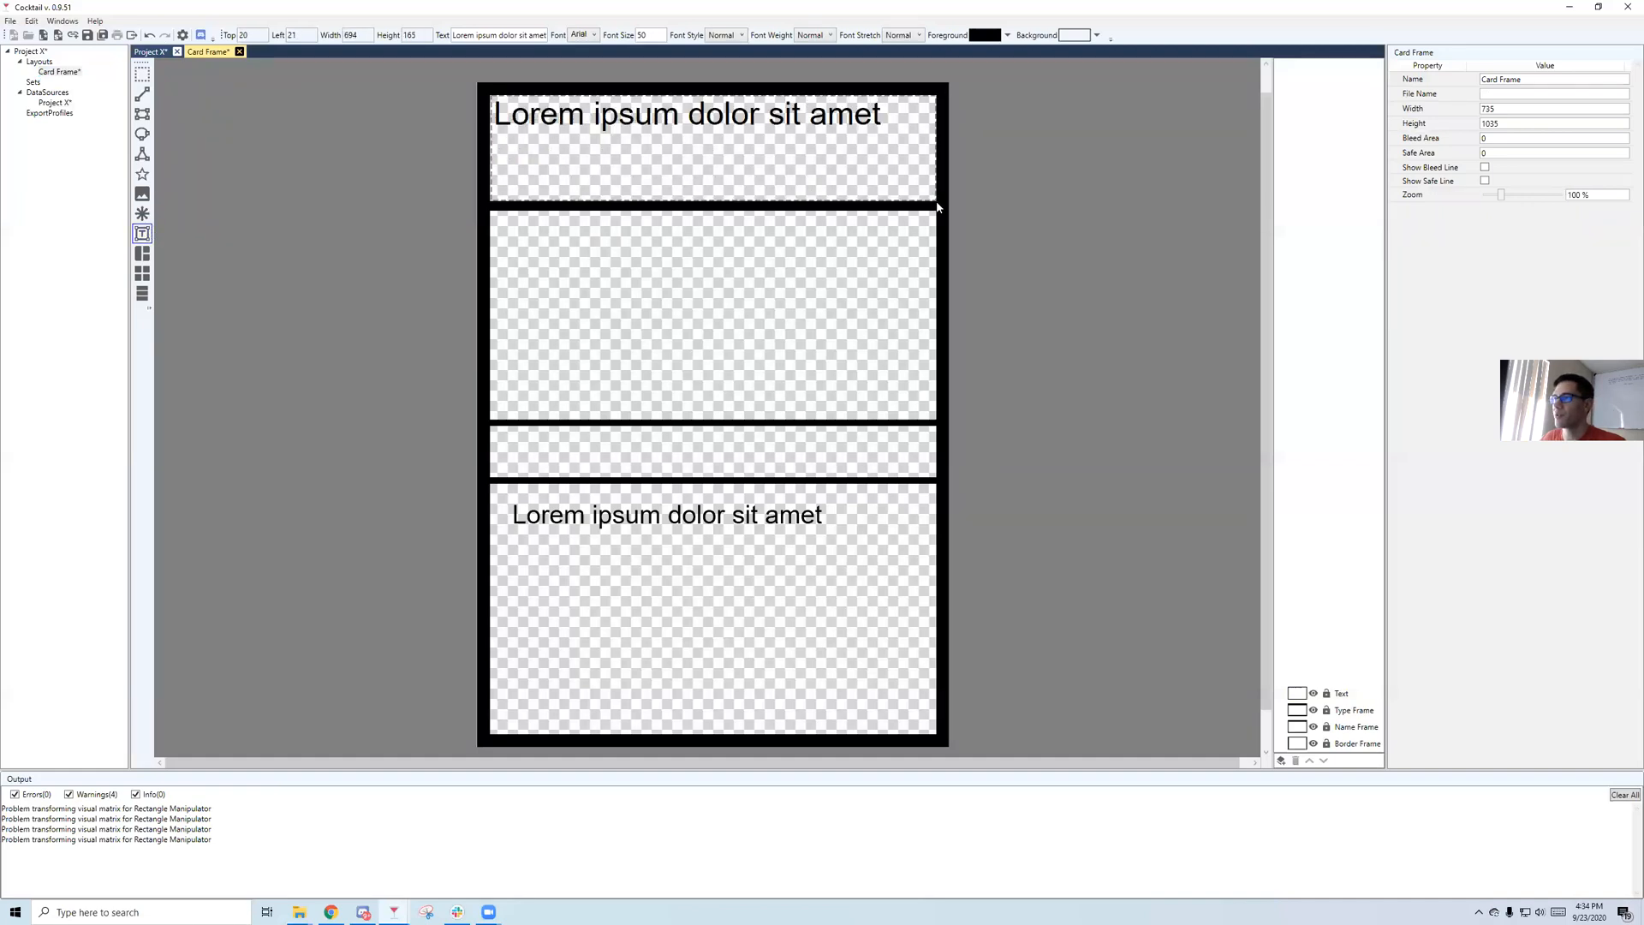
double_click(1508, 96)
text(0)
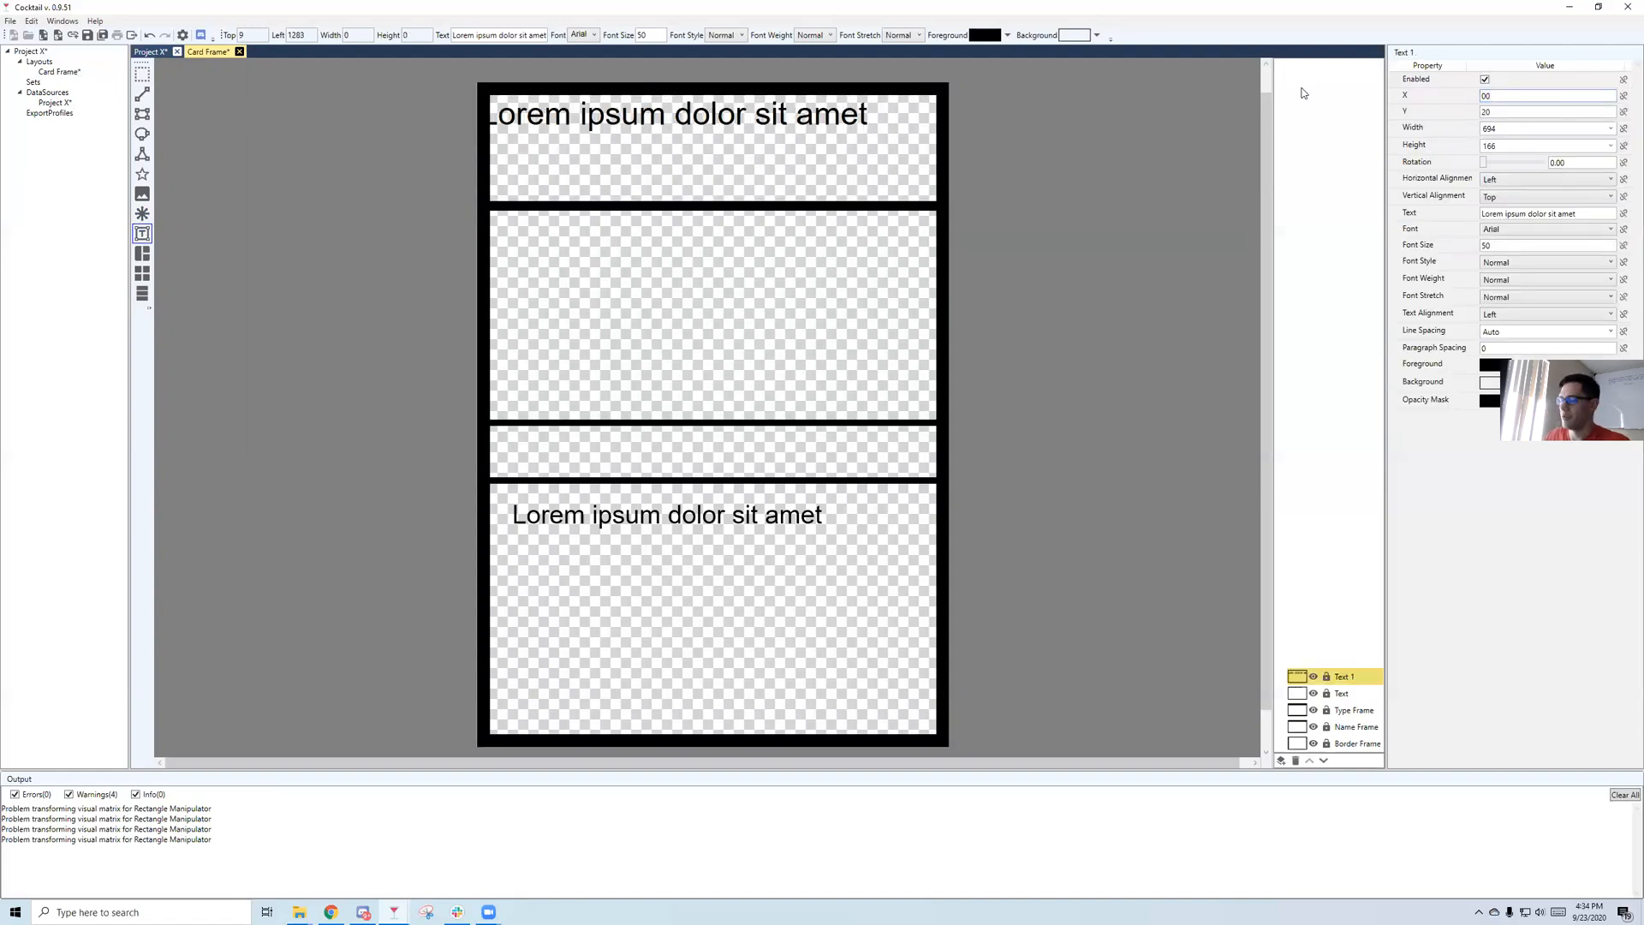
key(BackSpace)
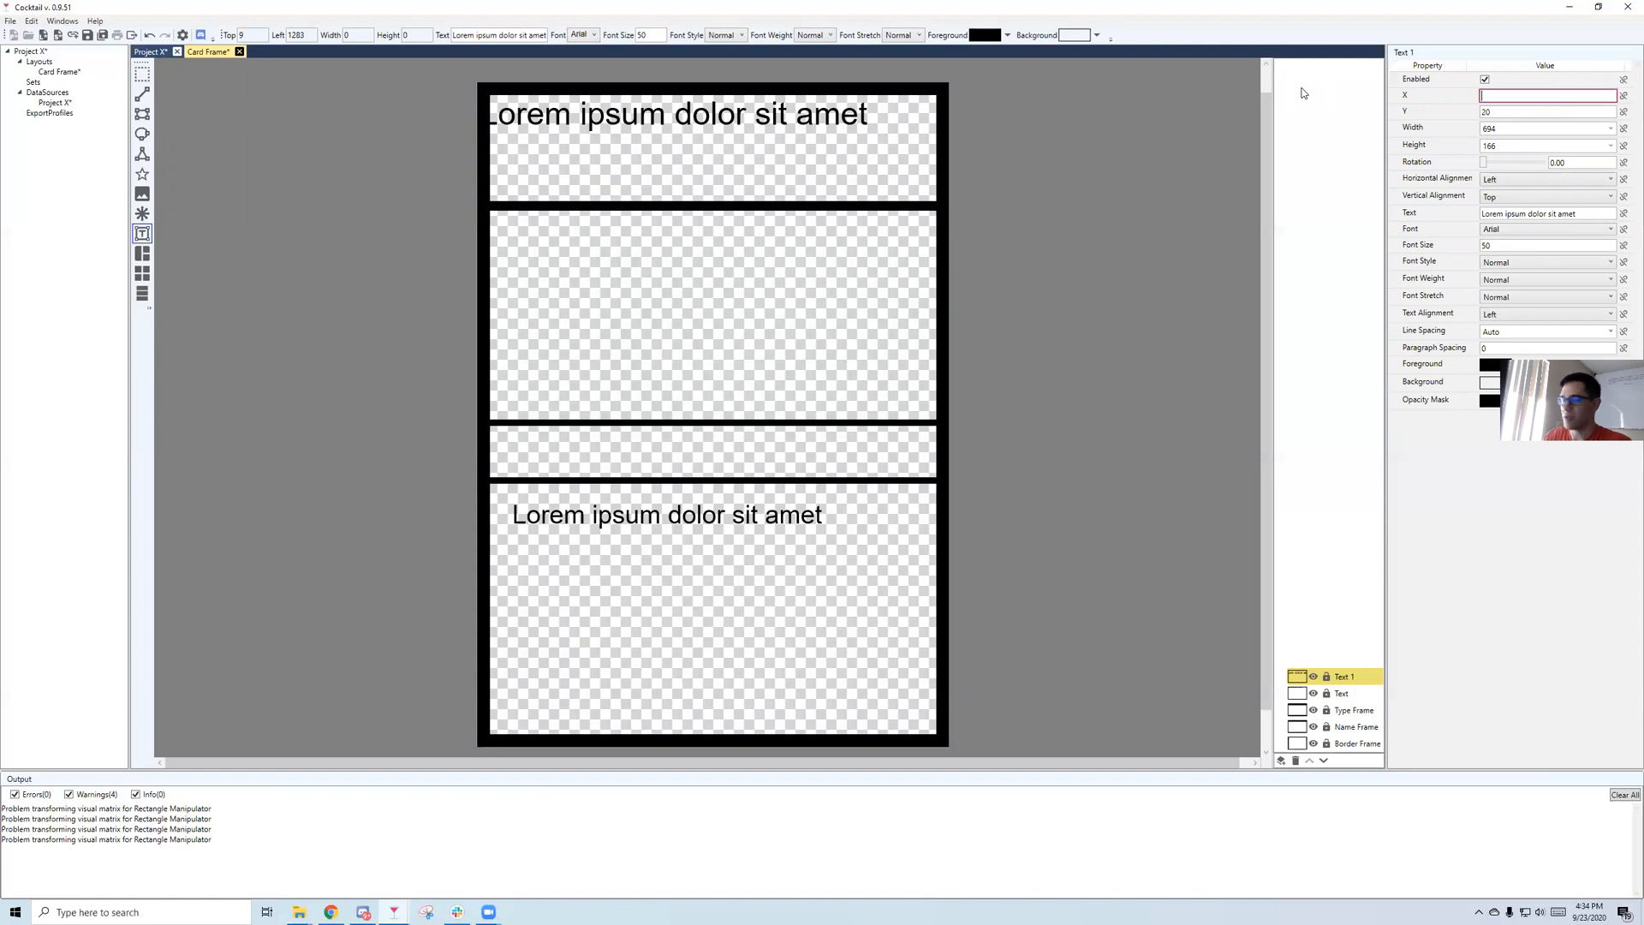
text(30)
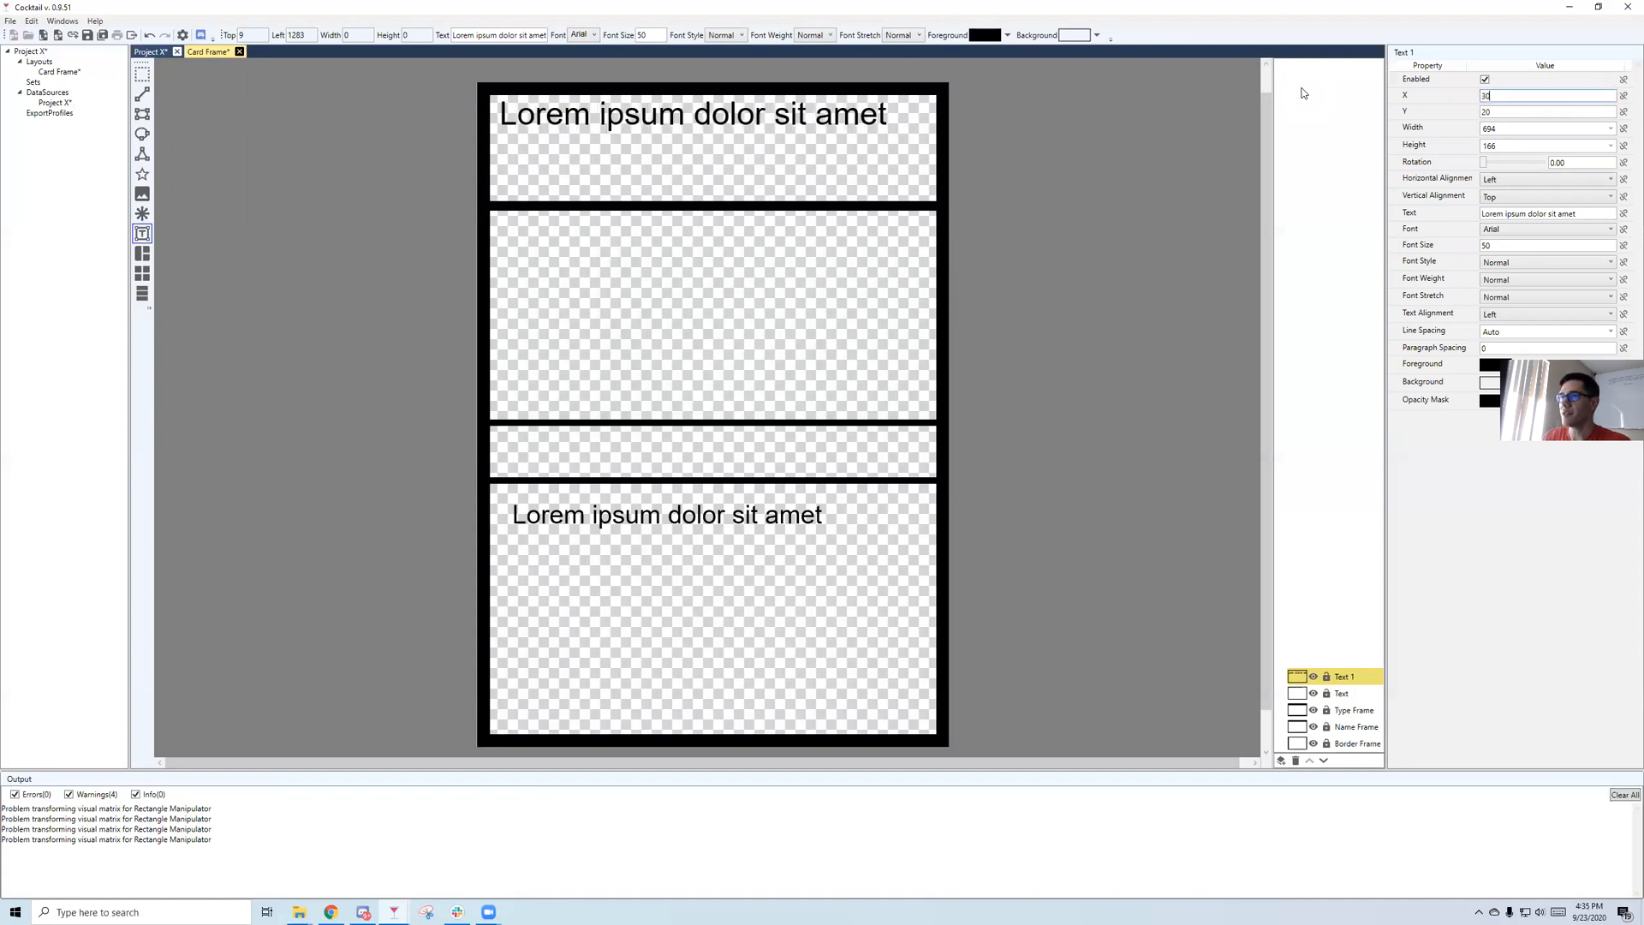
key(BackSpace)
key(BackSpace)
text(40)
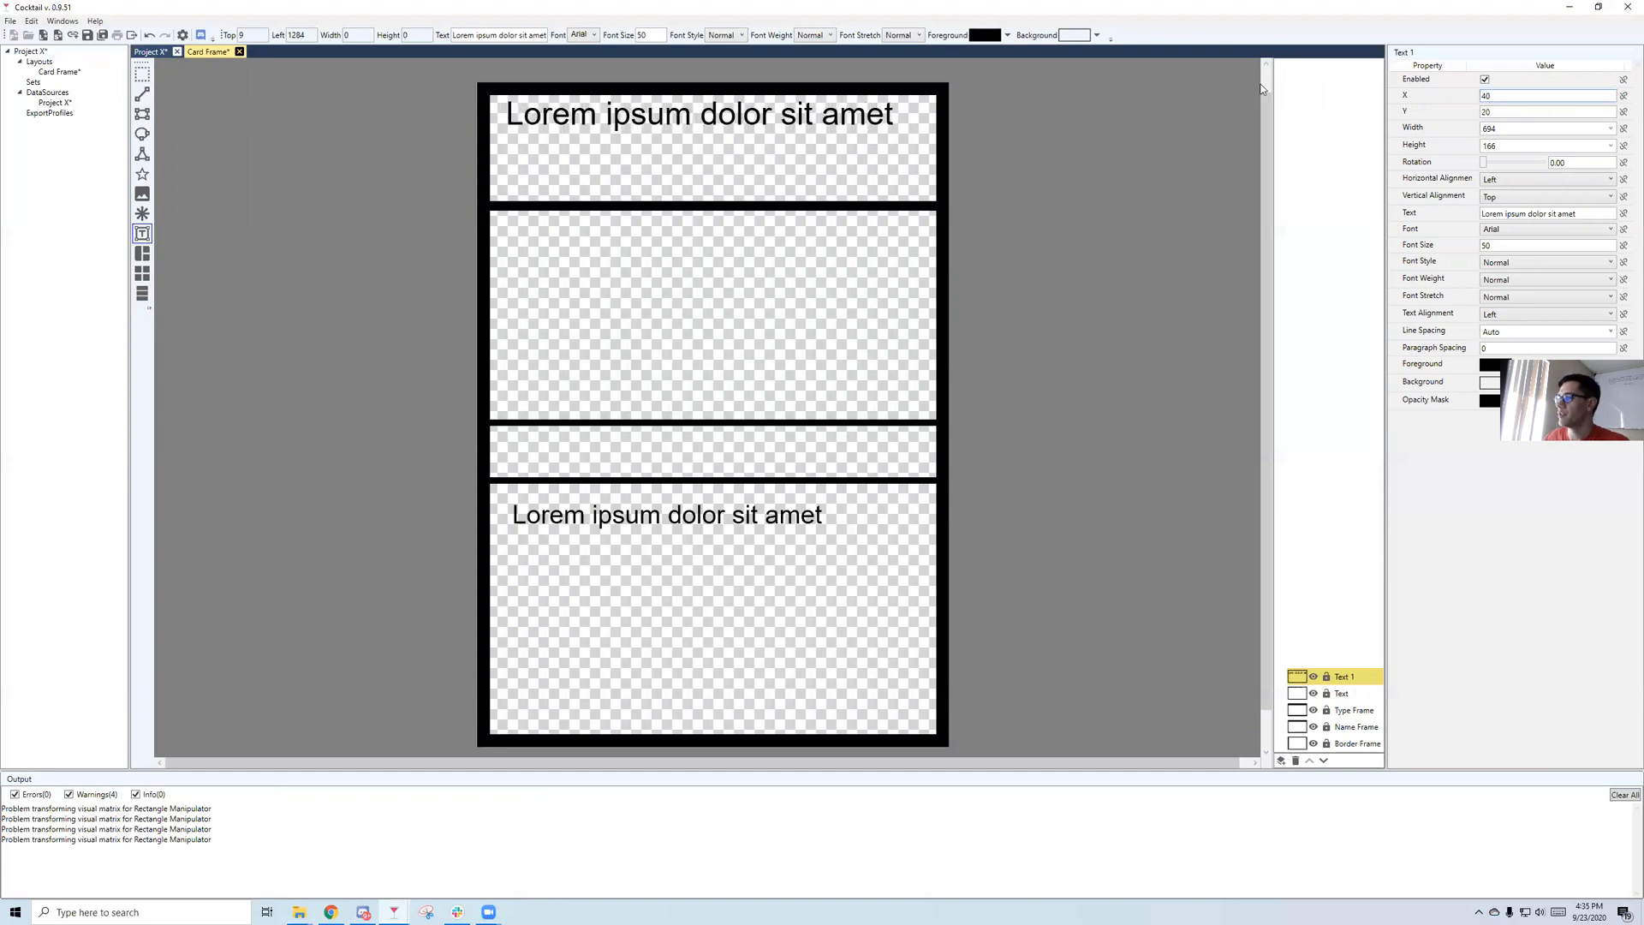
Compare the new text box with the Text layer and set its X position to 50 to align them.
click(1339, 696)
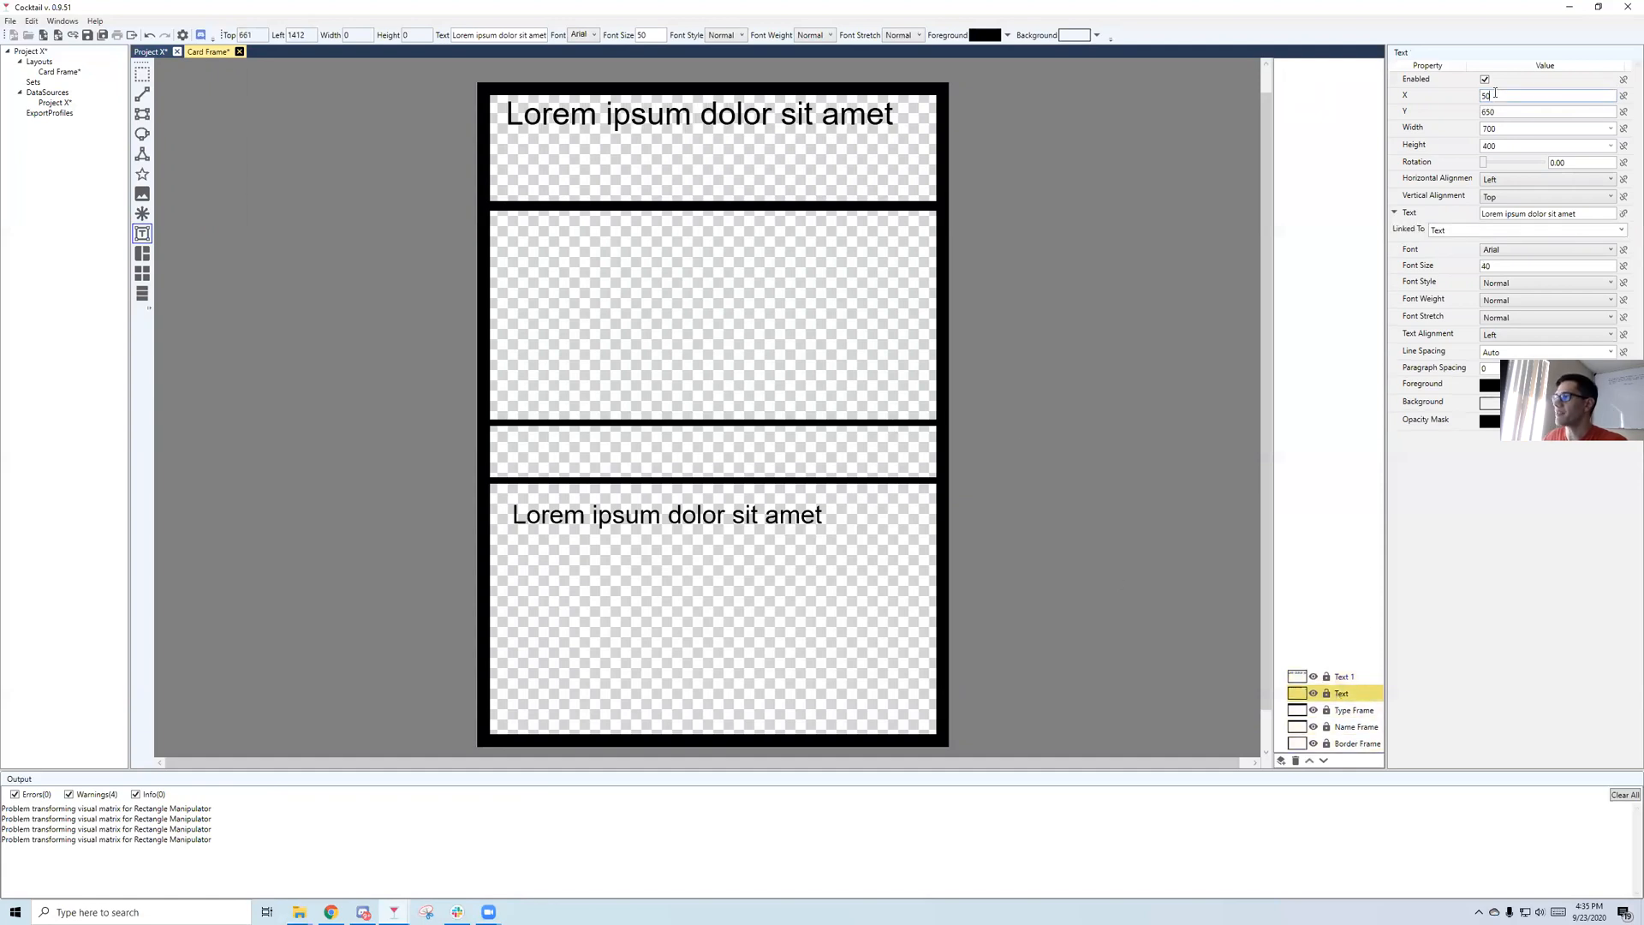
click(1344, 678)
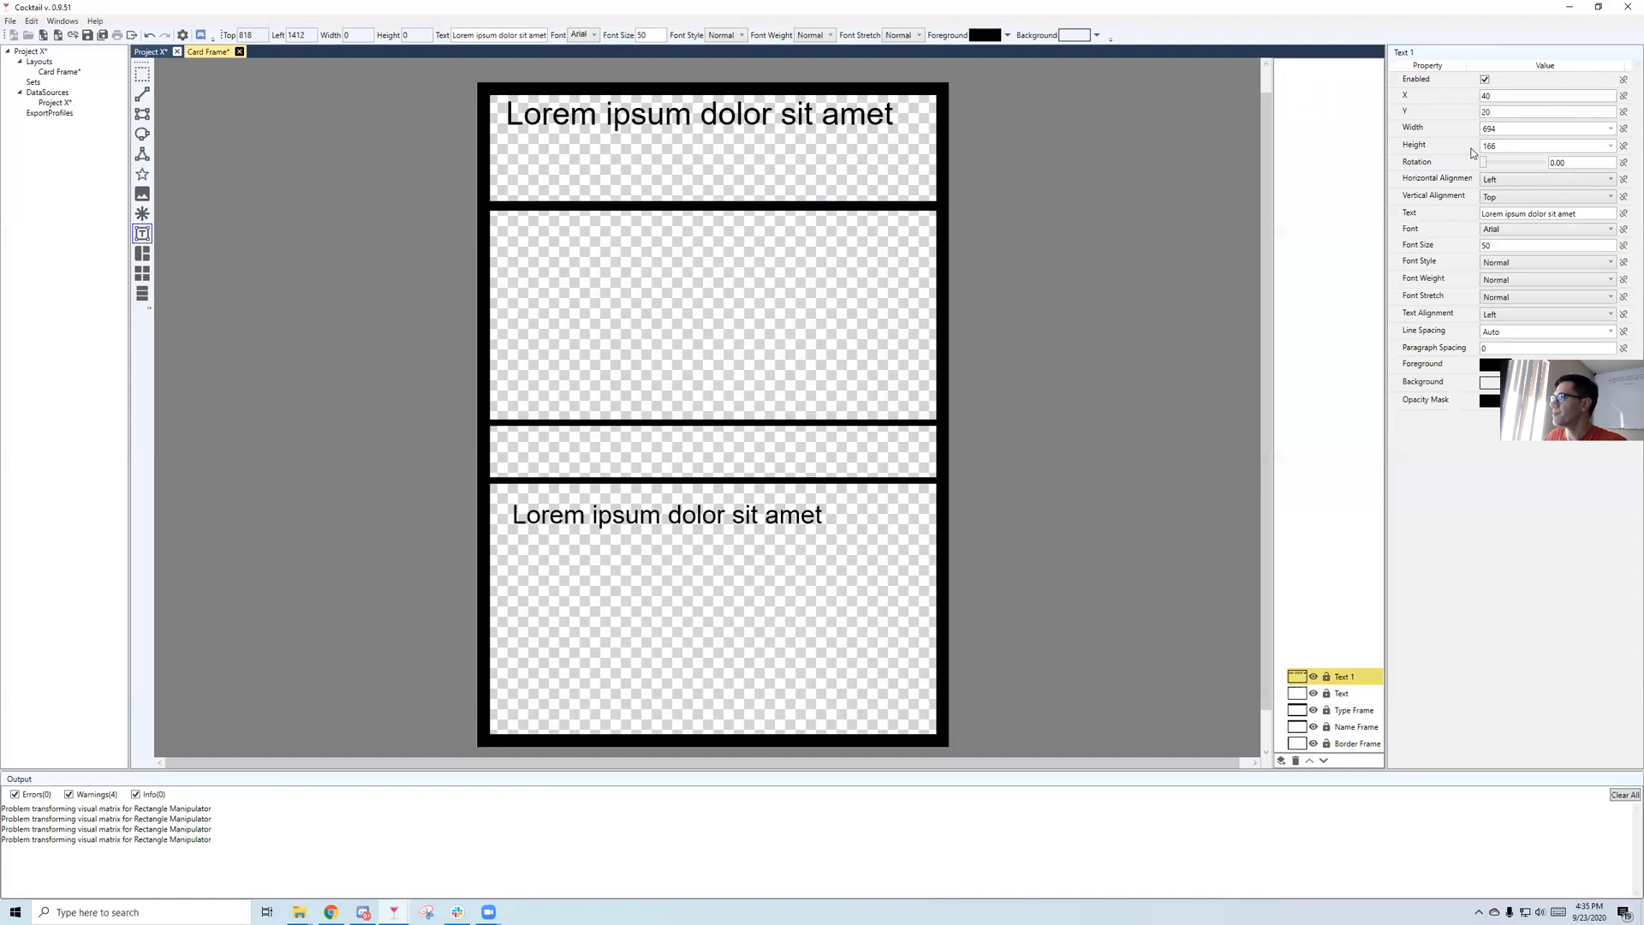
double_click(1495, 96)
text(50)
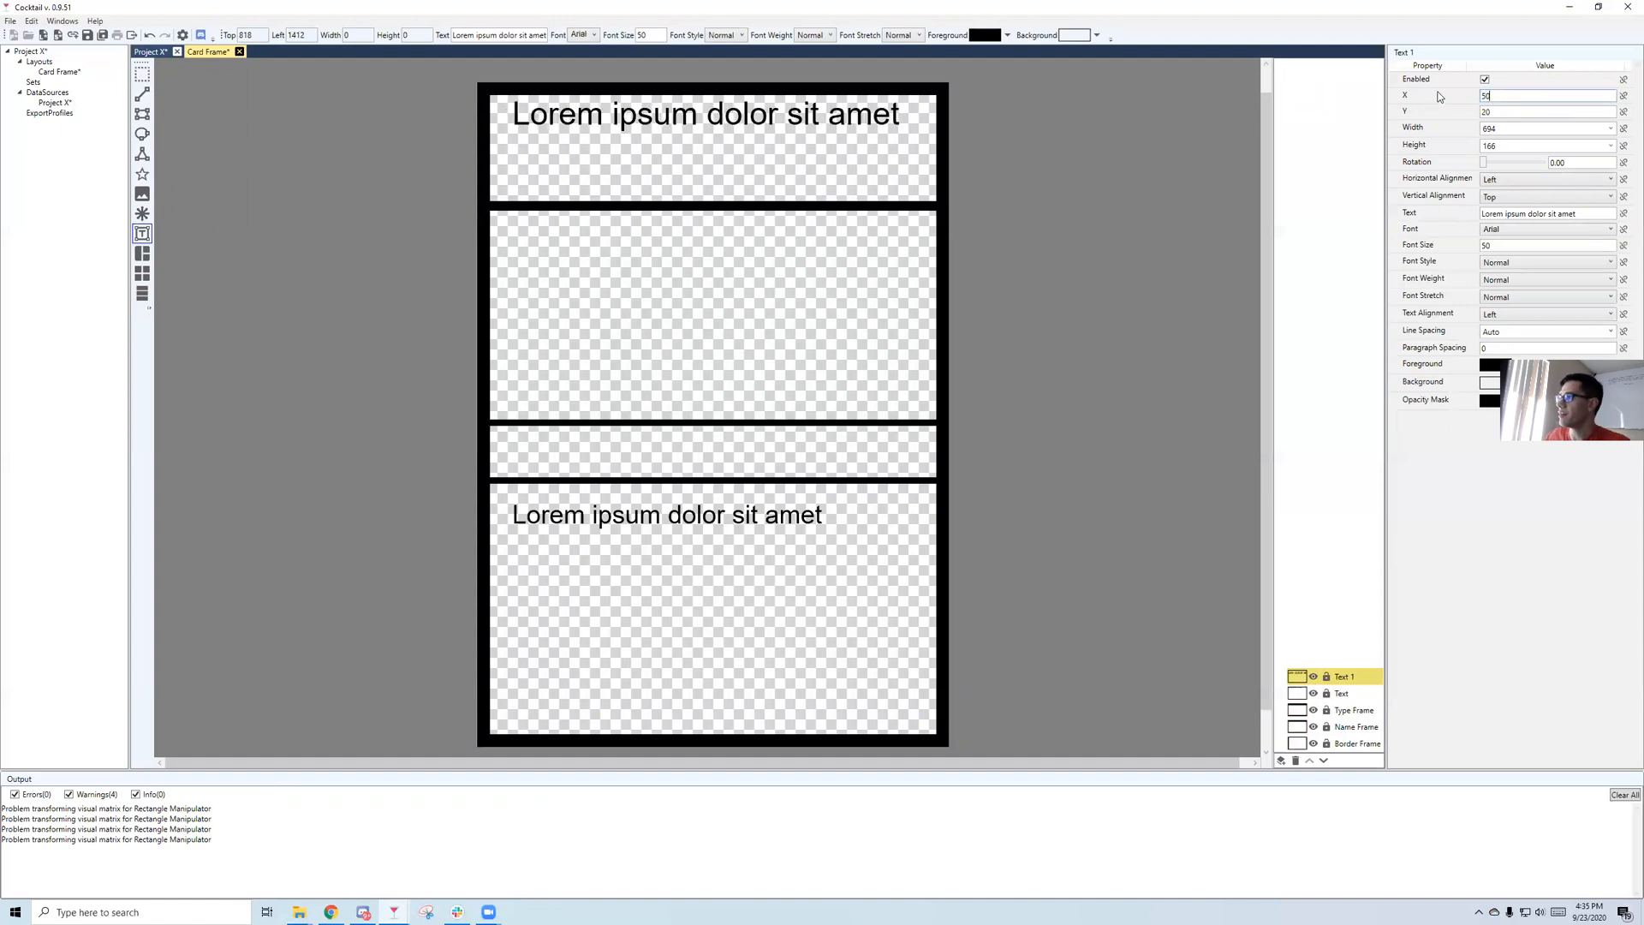
Lower the new text box within the name section by setting its Y position to 60.
double_click(1506, 112)
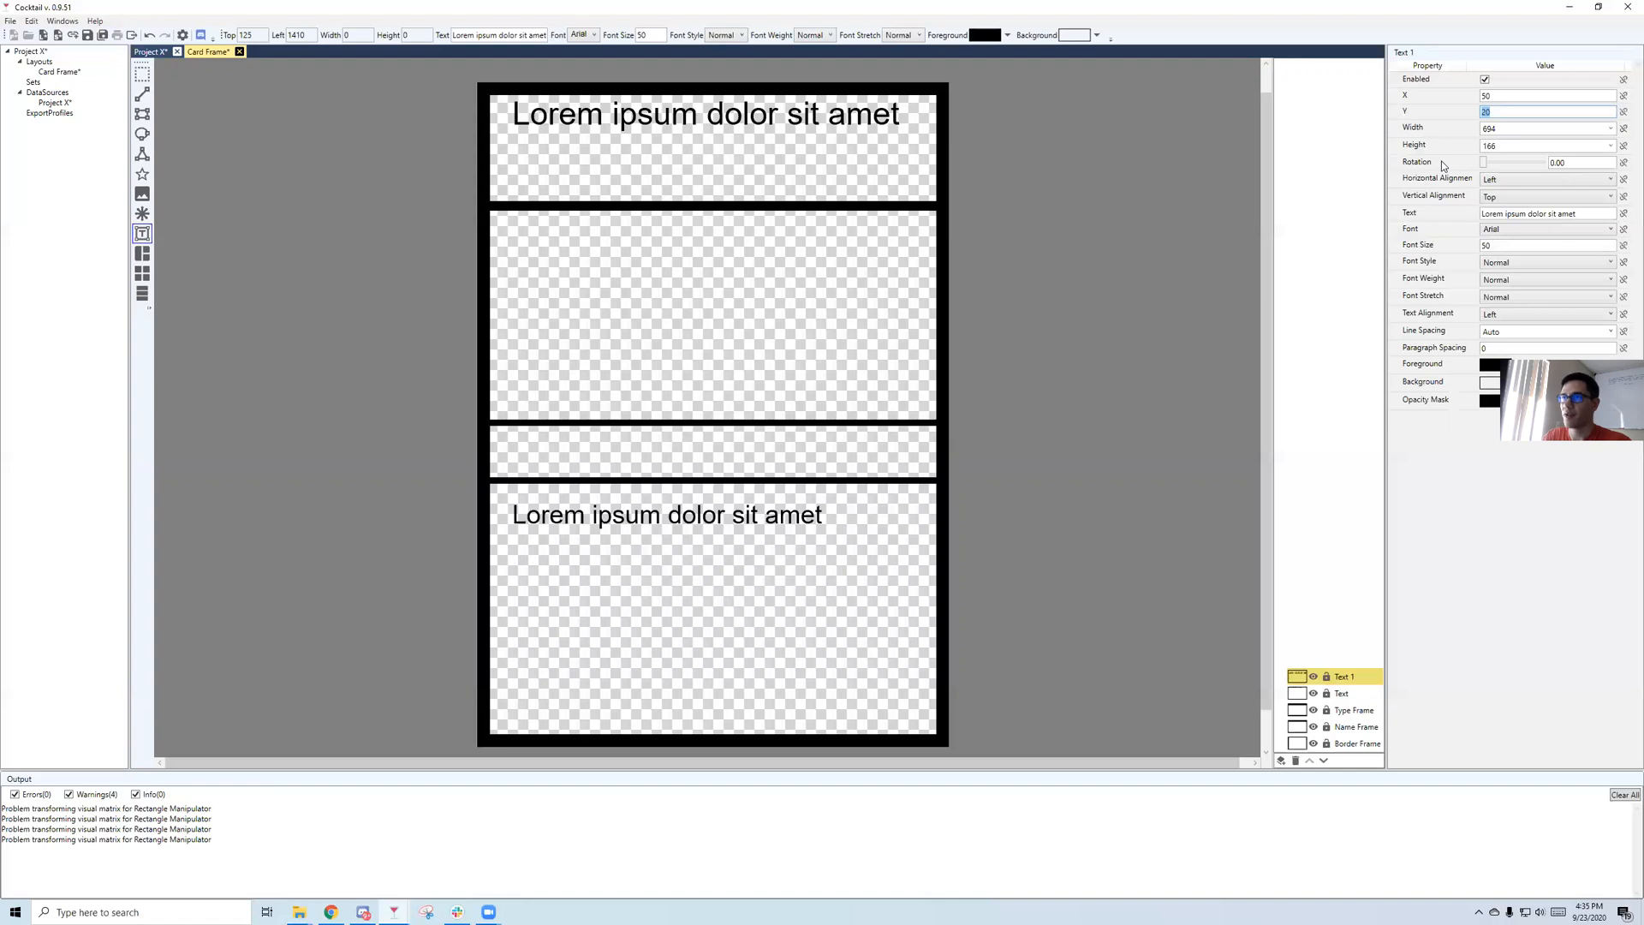
text(30)
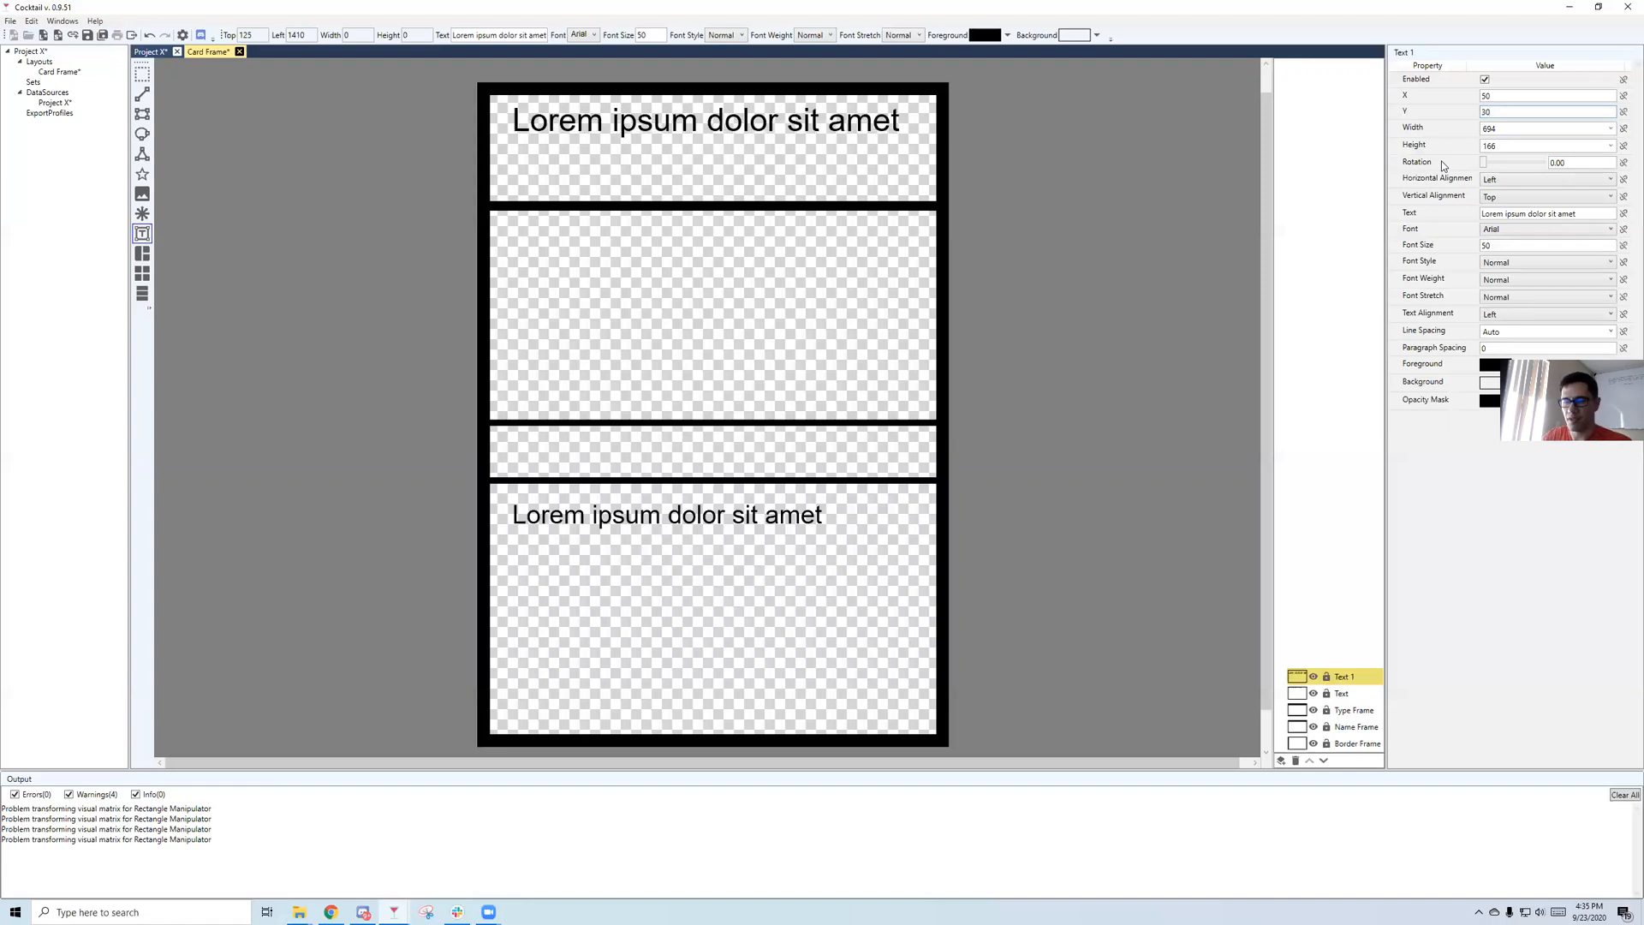
key(BackSpace)
key(BackSpace)
text(50)
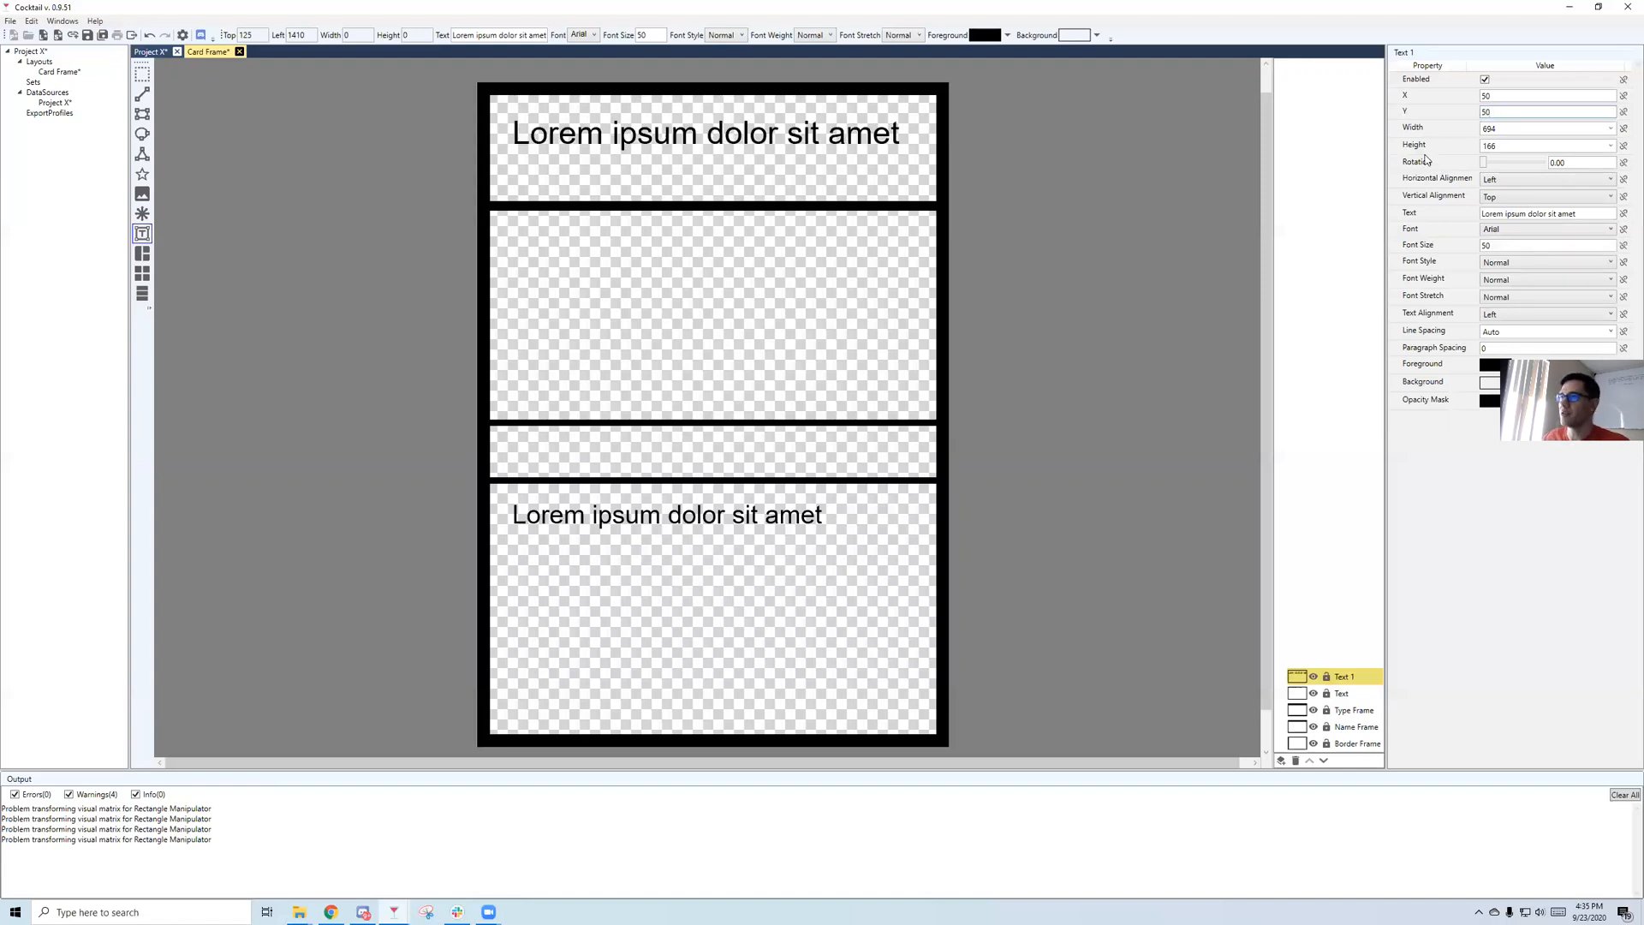
key(BackSpace)
key(BackSpace)
text(60)
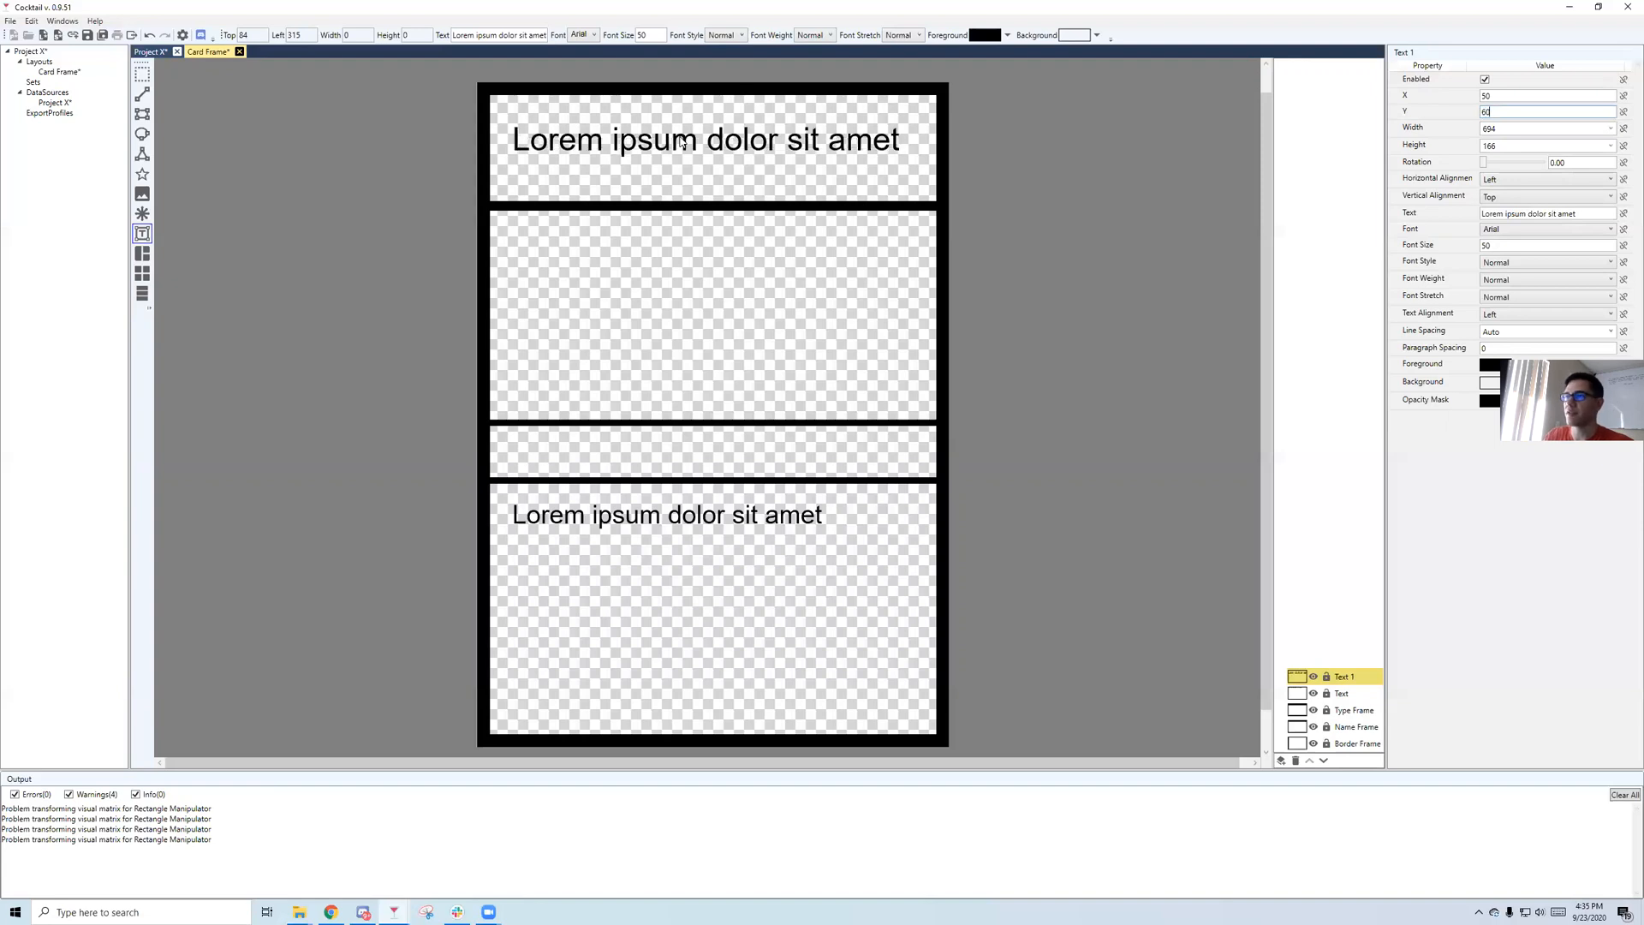
Resize the Text 1 box to a height of 175 and a width of 700.
drag(1529, 145, 1406, 150)
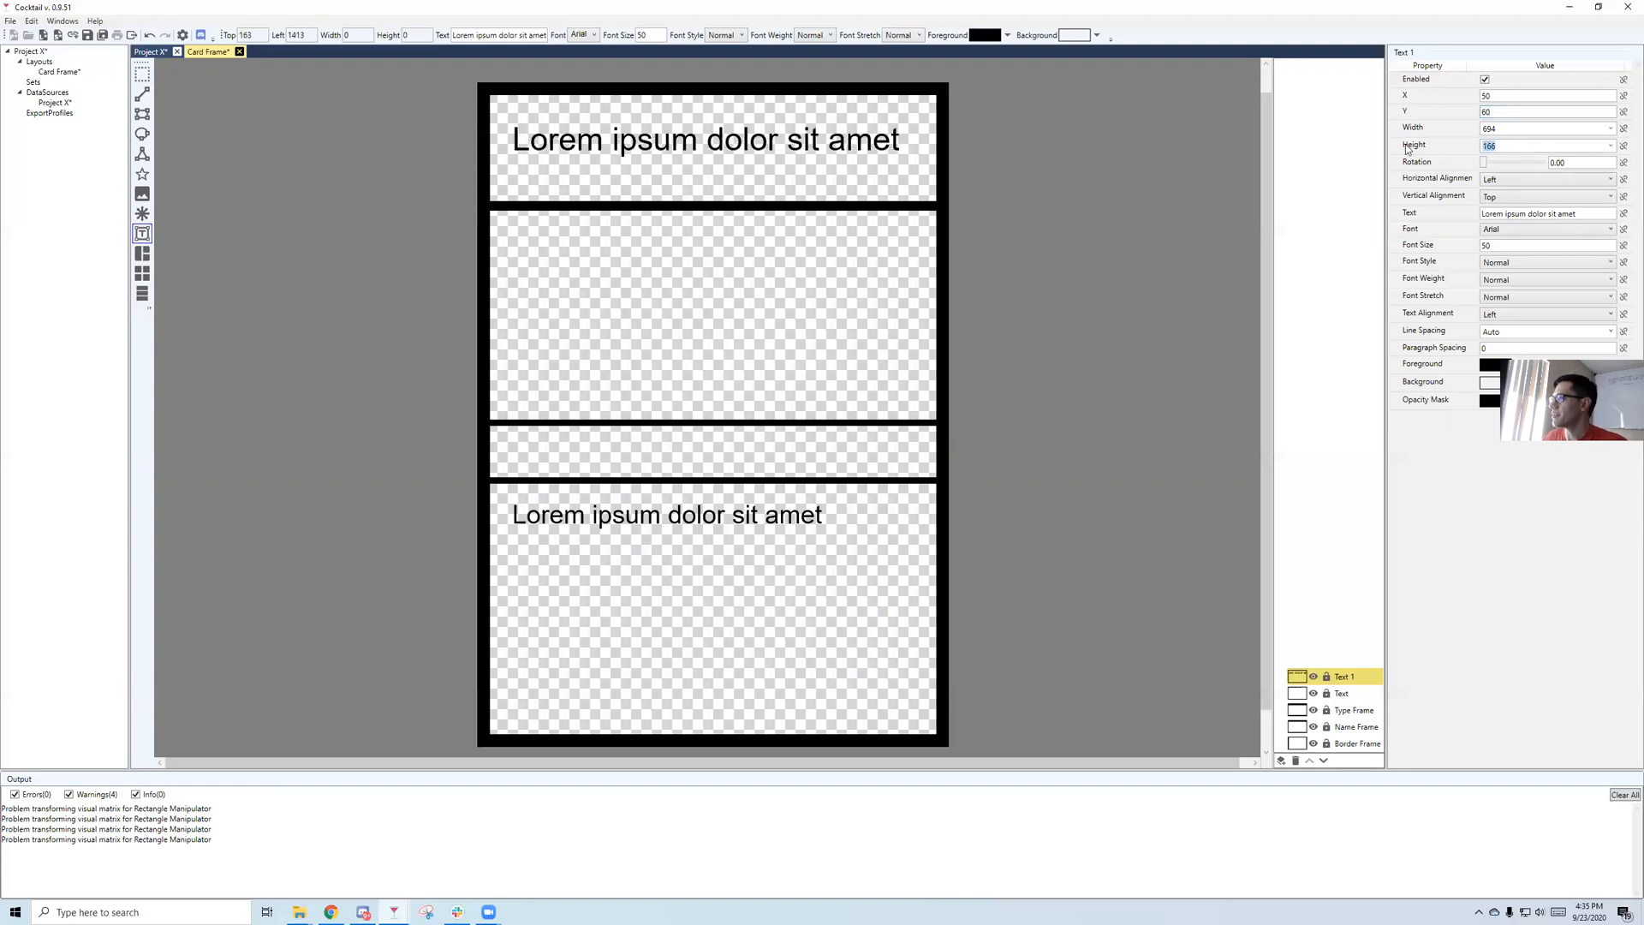
text(175)
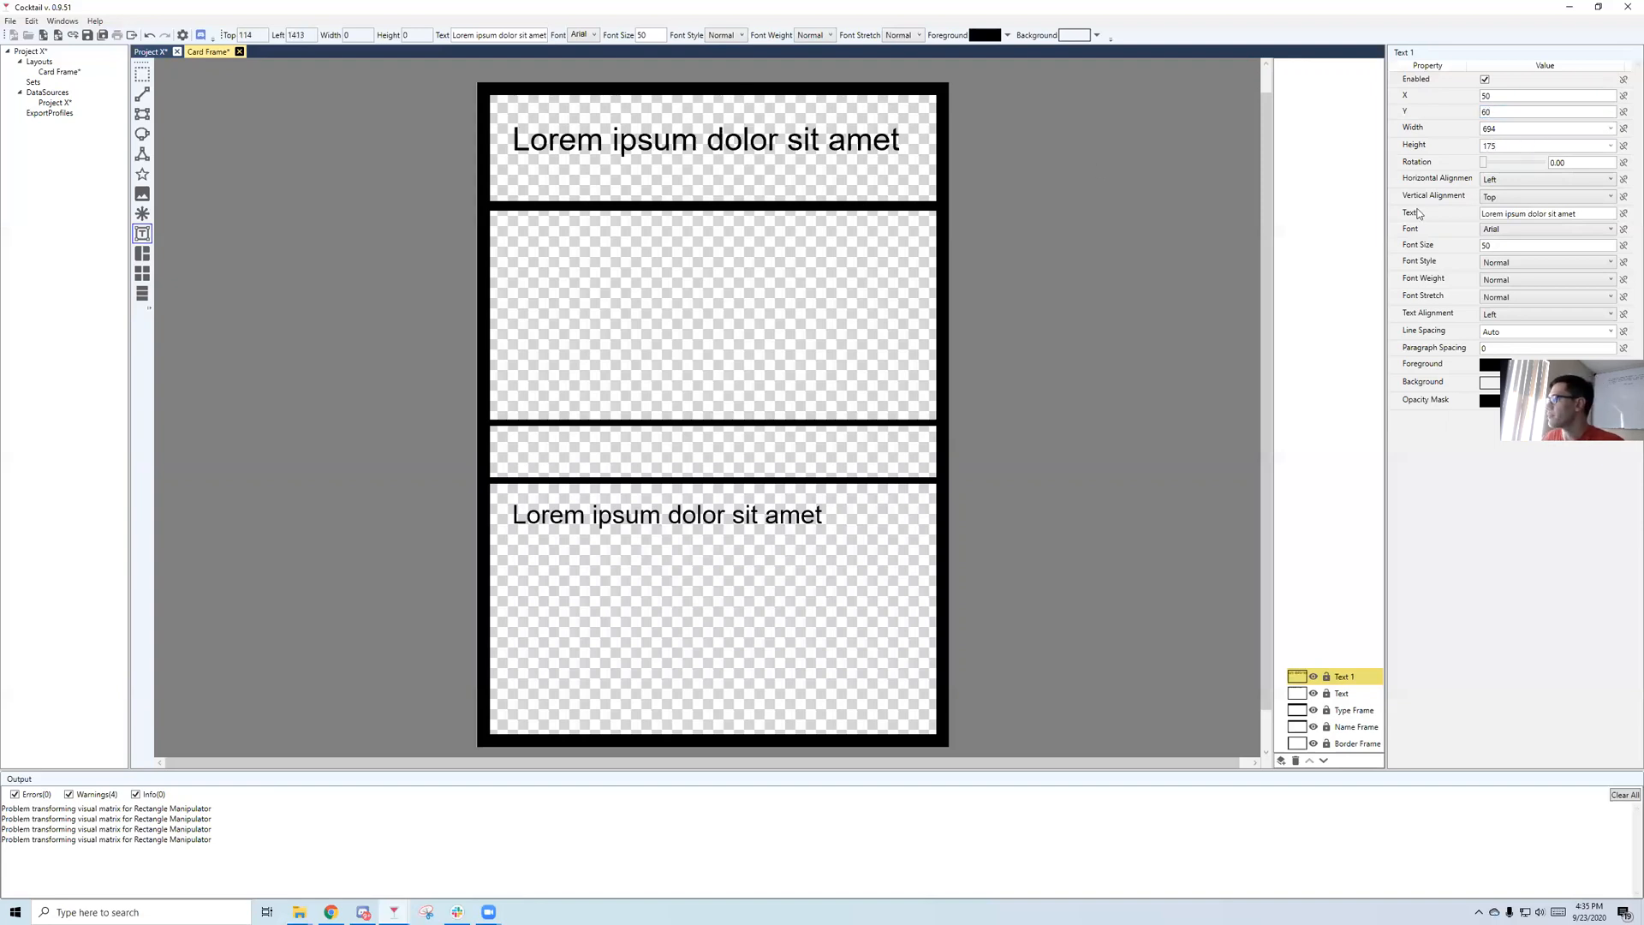
drag(1503, 128, 1406, 131)
text(700)
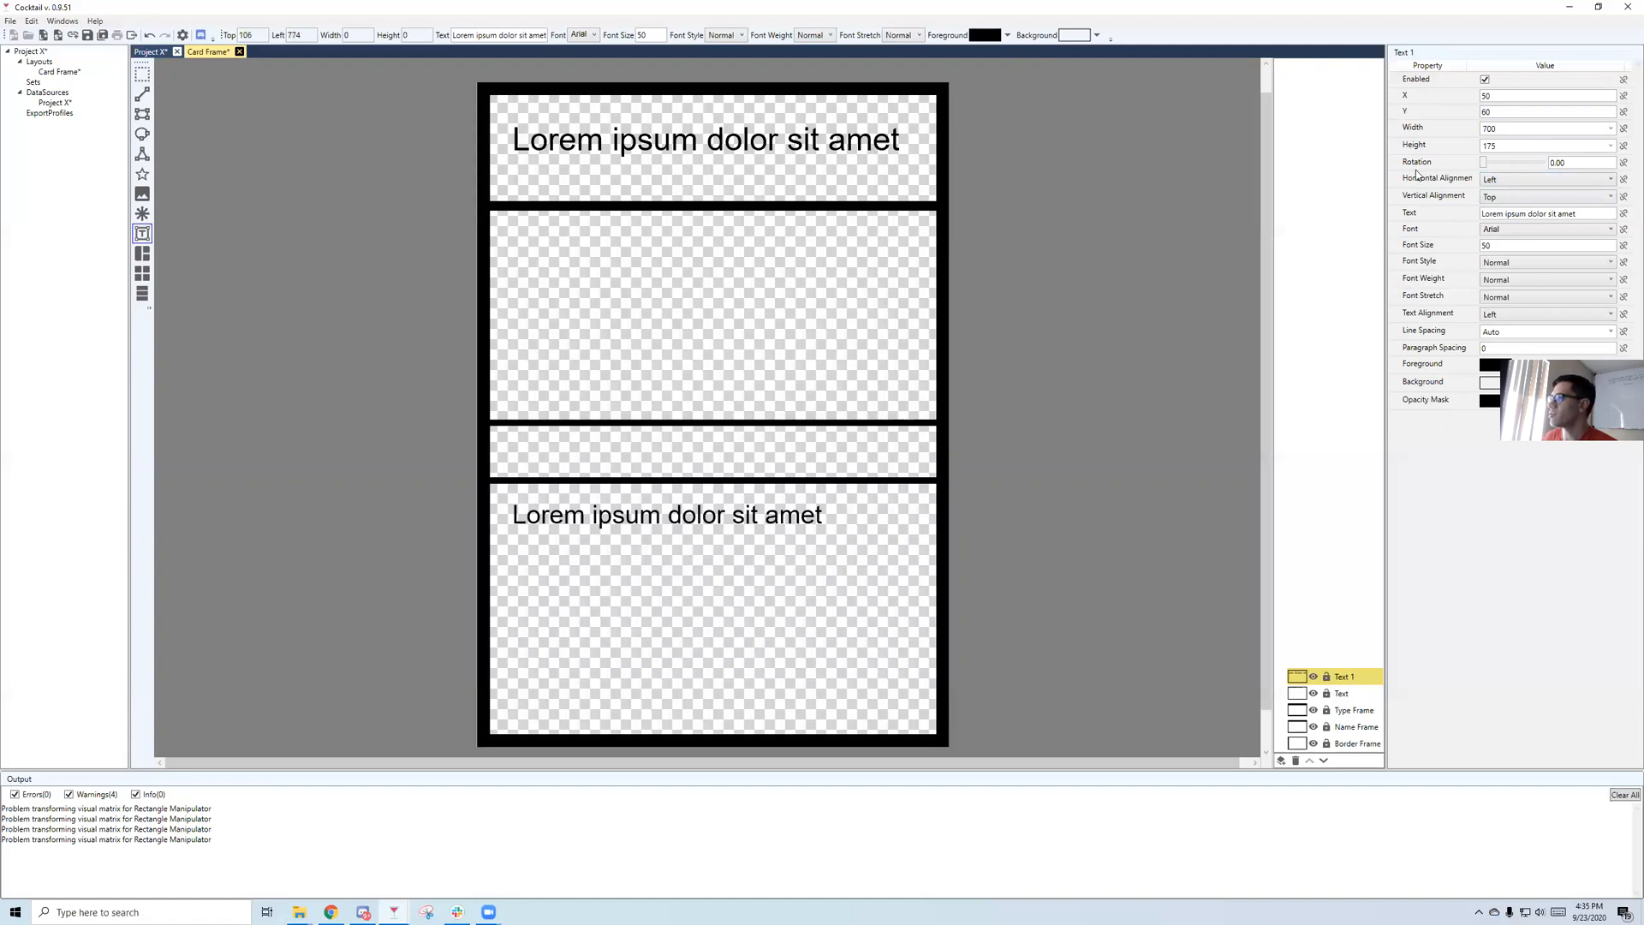
Link the Text 1 box's text to the Name column of the card data.
click(1622, 216)
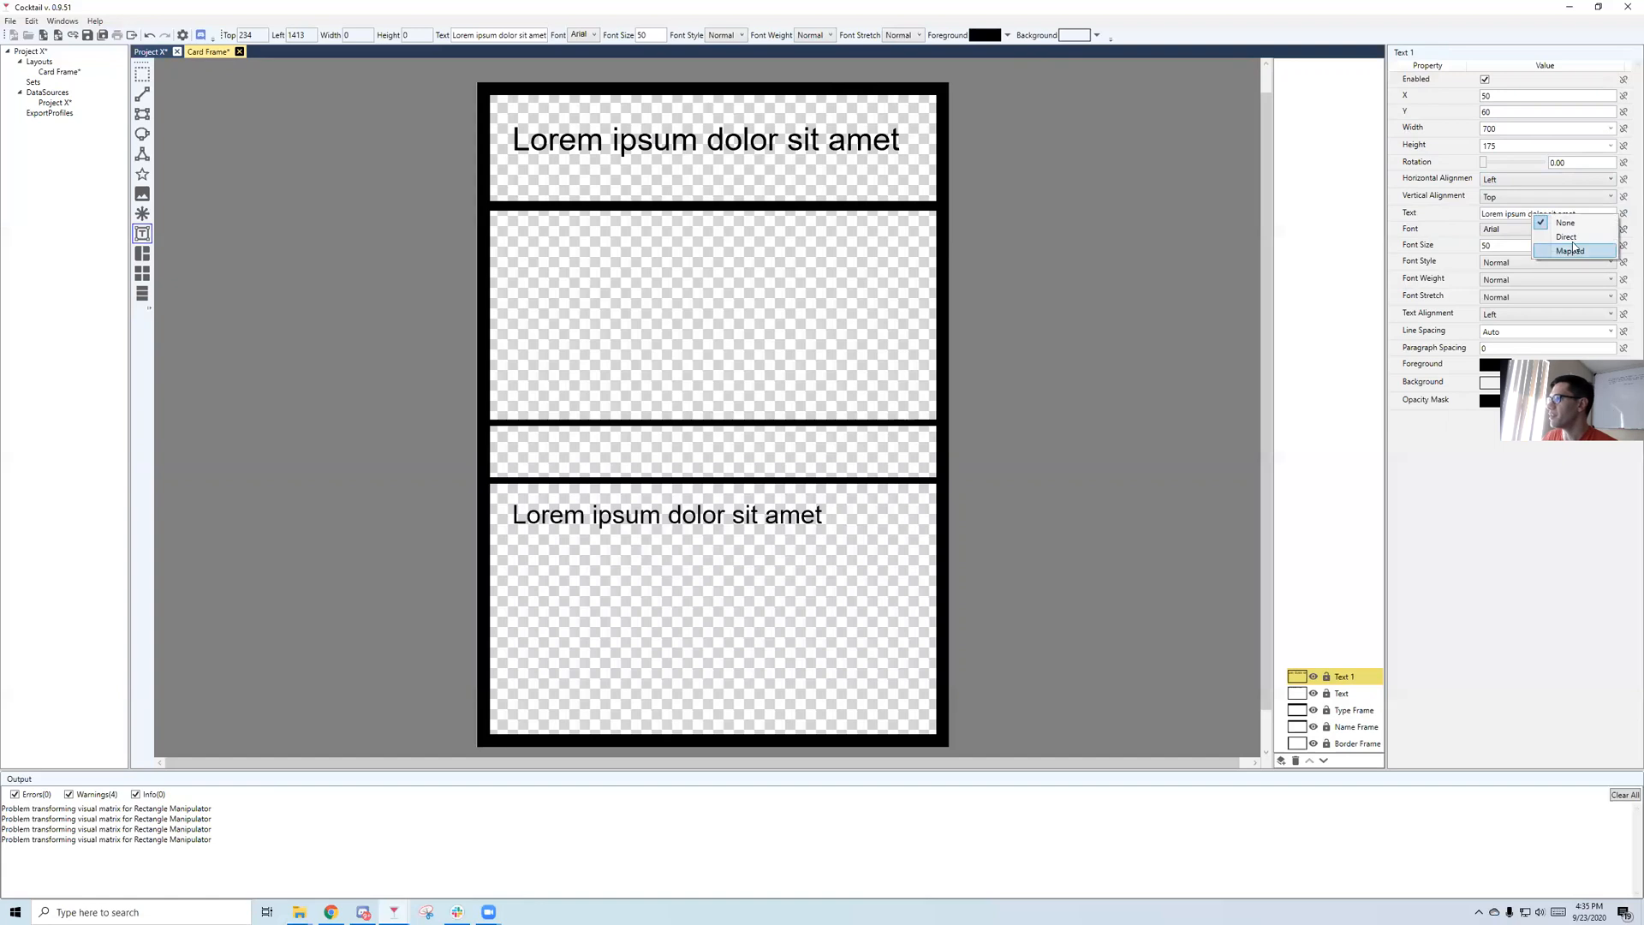
click(1572, 250)
click(1620, 229)
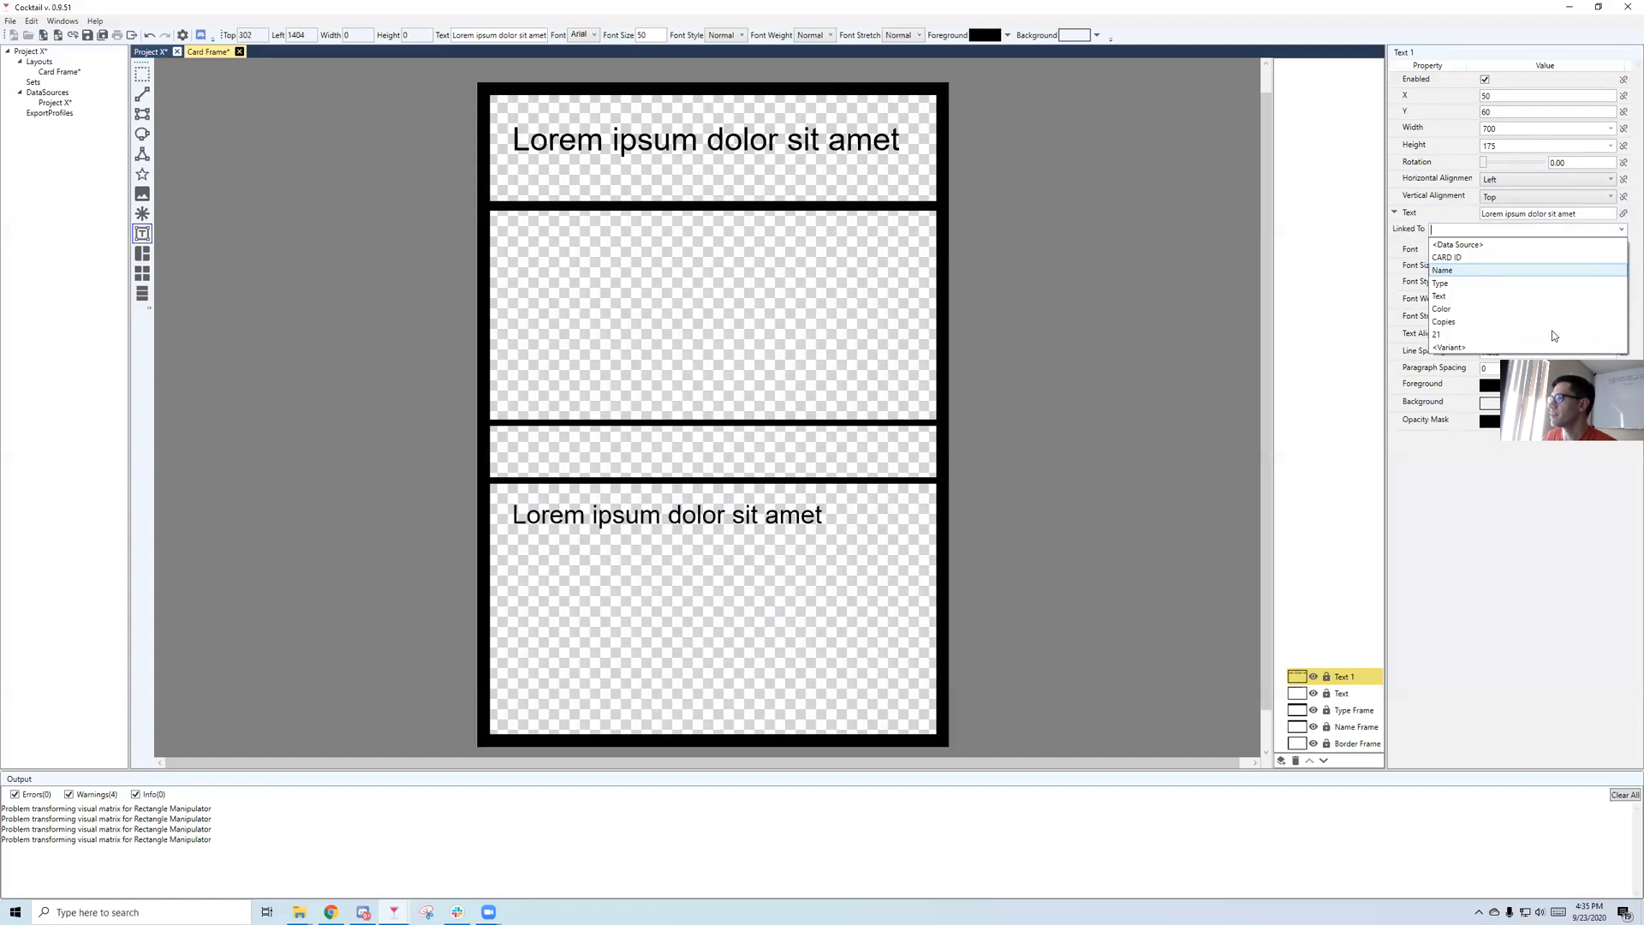
click(1480, 272)
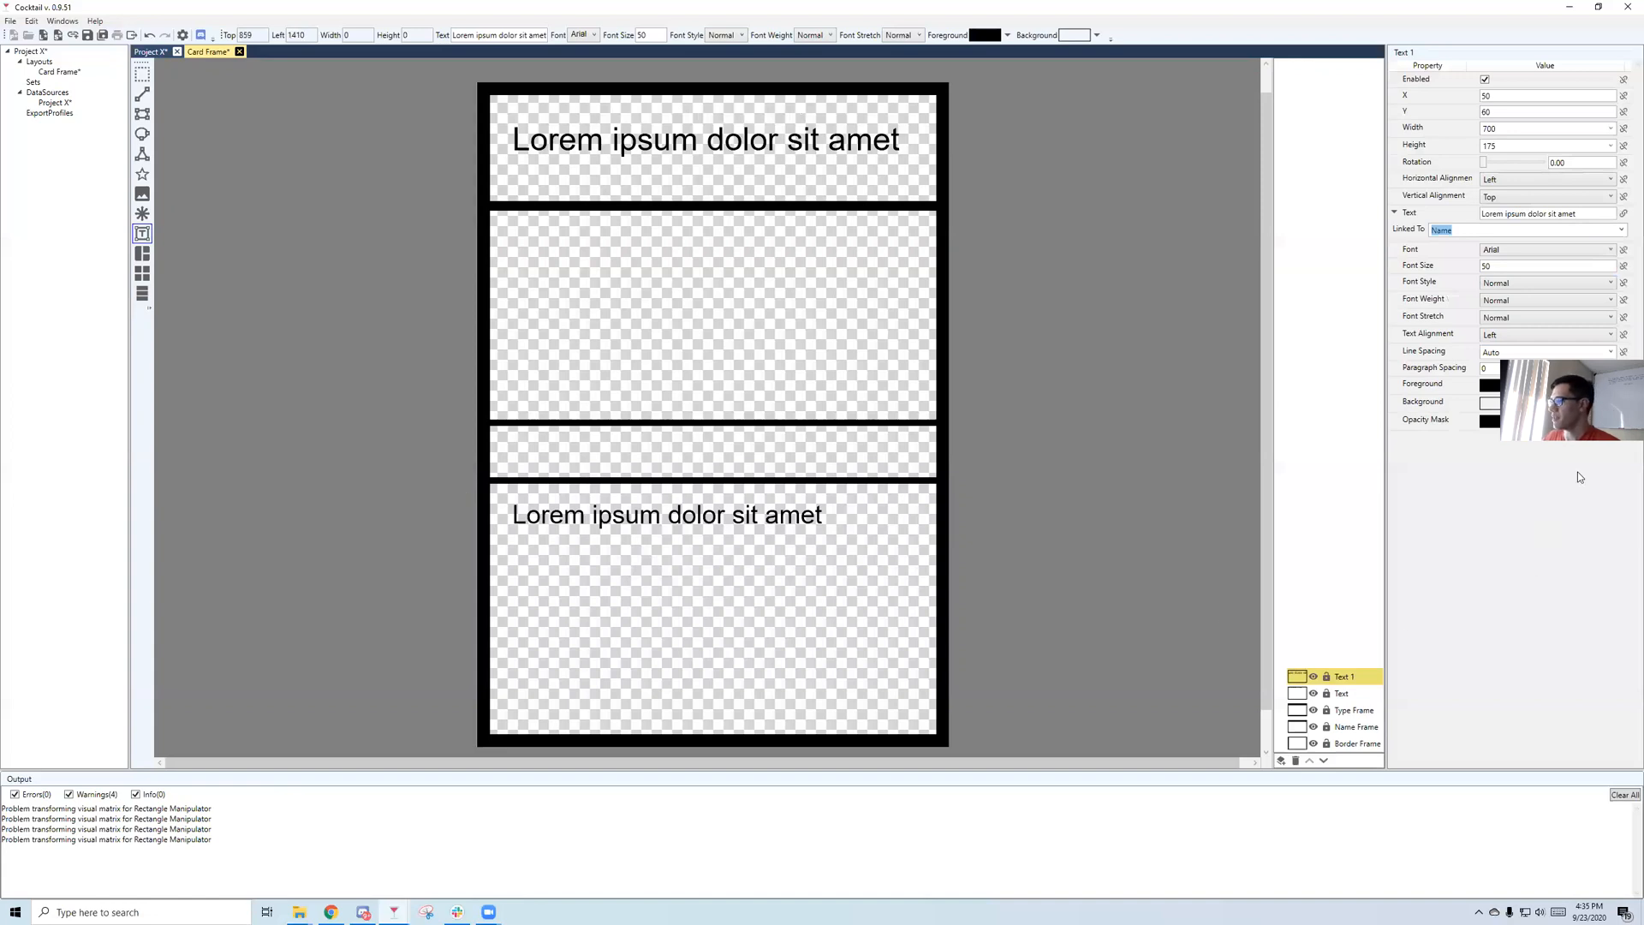
Rename the Text 1 layer as Name Text.
right_click(1340, 676)
click(1355, 681)
double_click(1355, 681)
drag(1364, 677, 1313, 676)
text(Name Te)
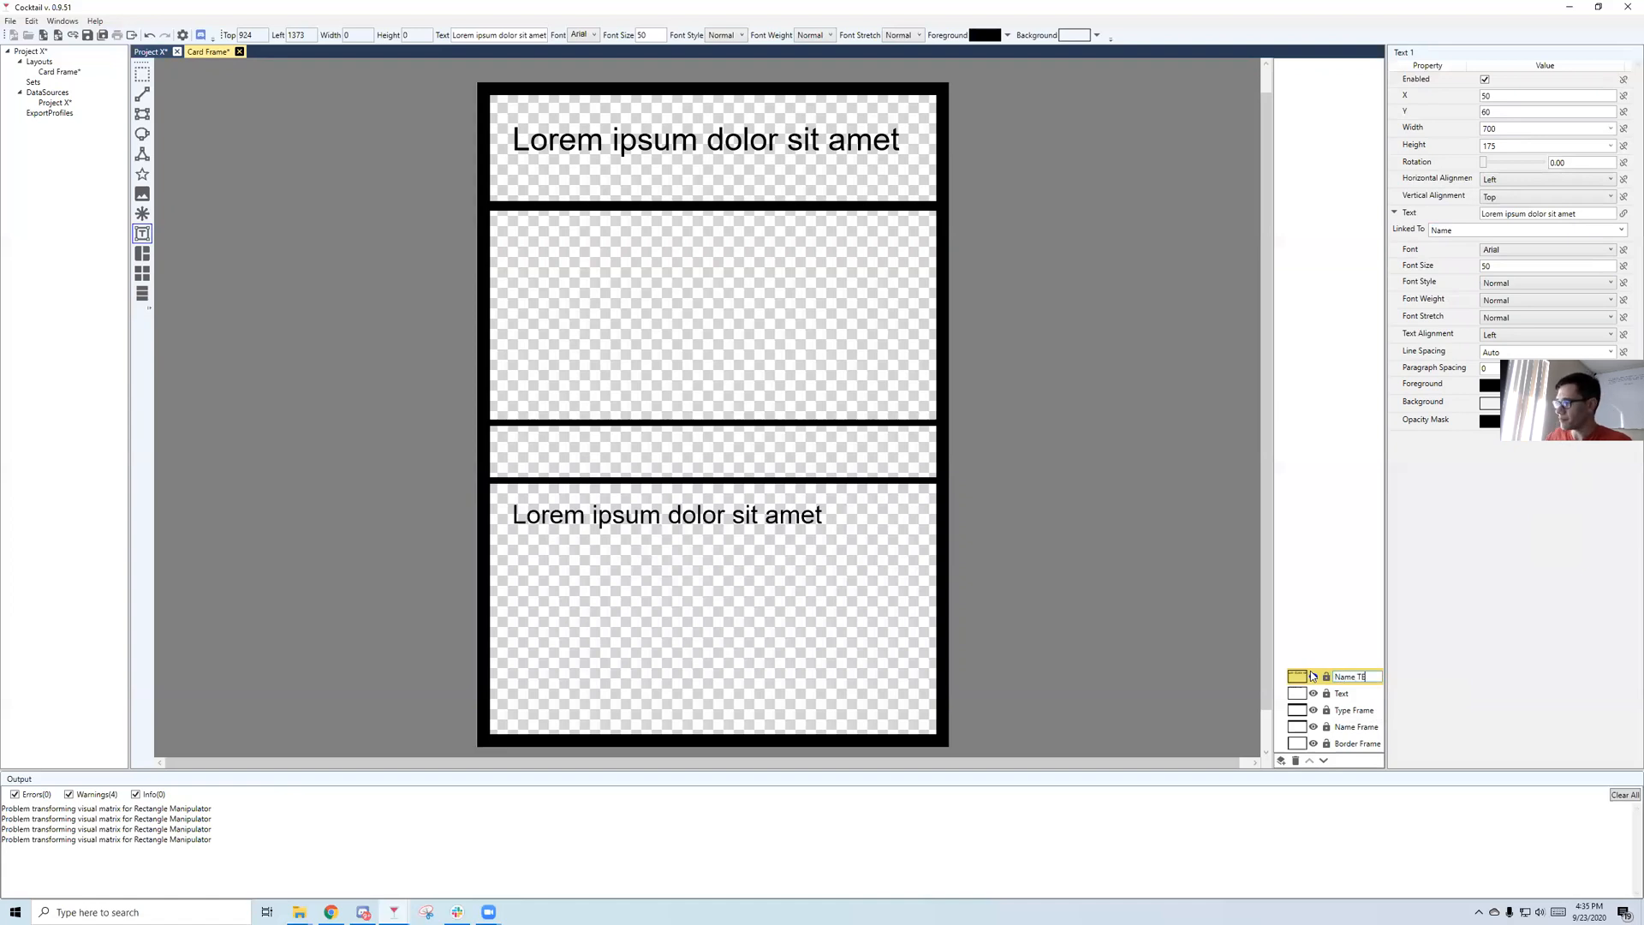
text(xt)
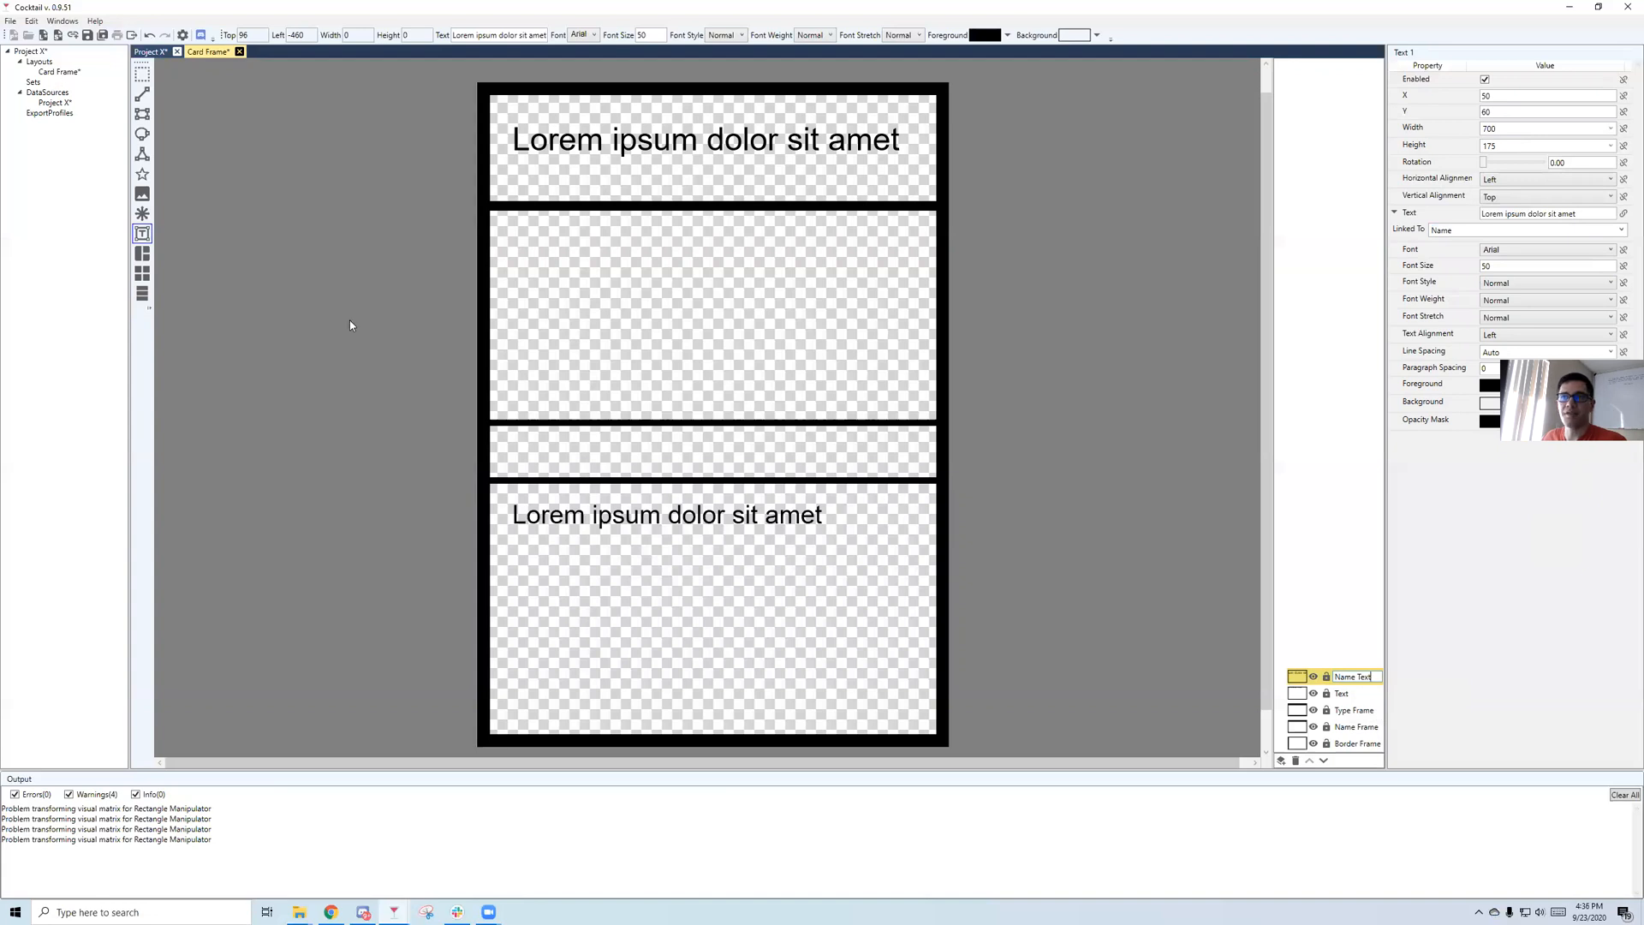
Open the Project X data source and preview several cards, including Ring Master, Sabotage! and Human Cannonball, to check the linked names.
double_click(55, 102)
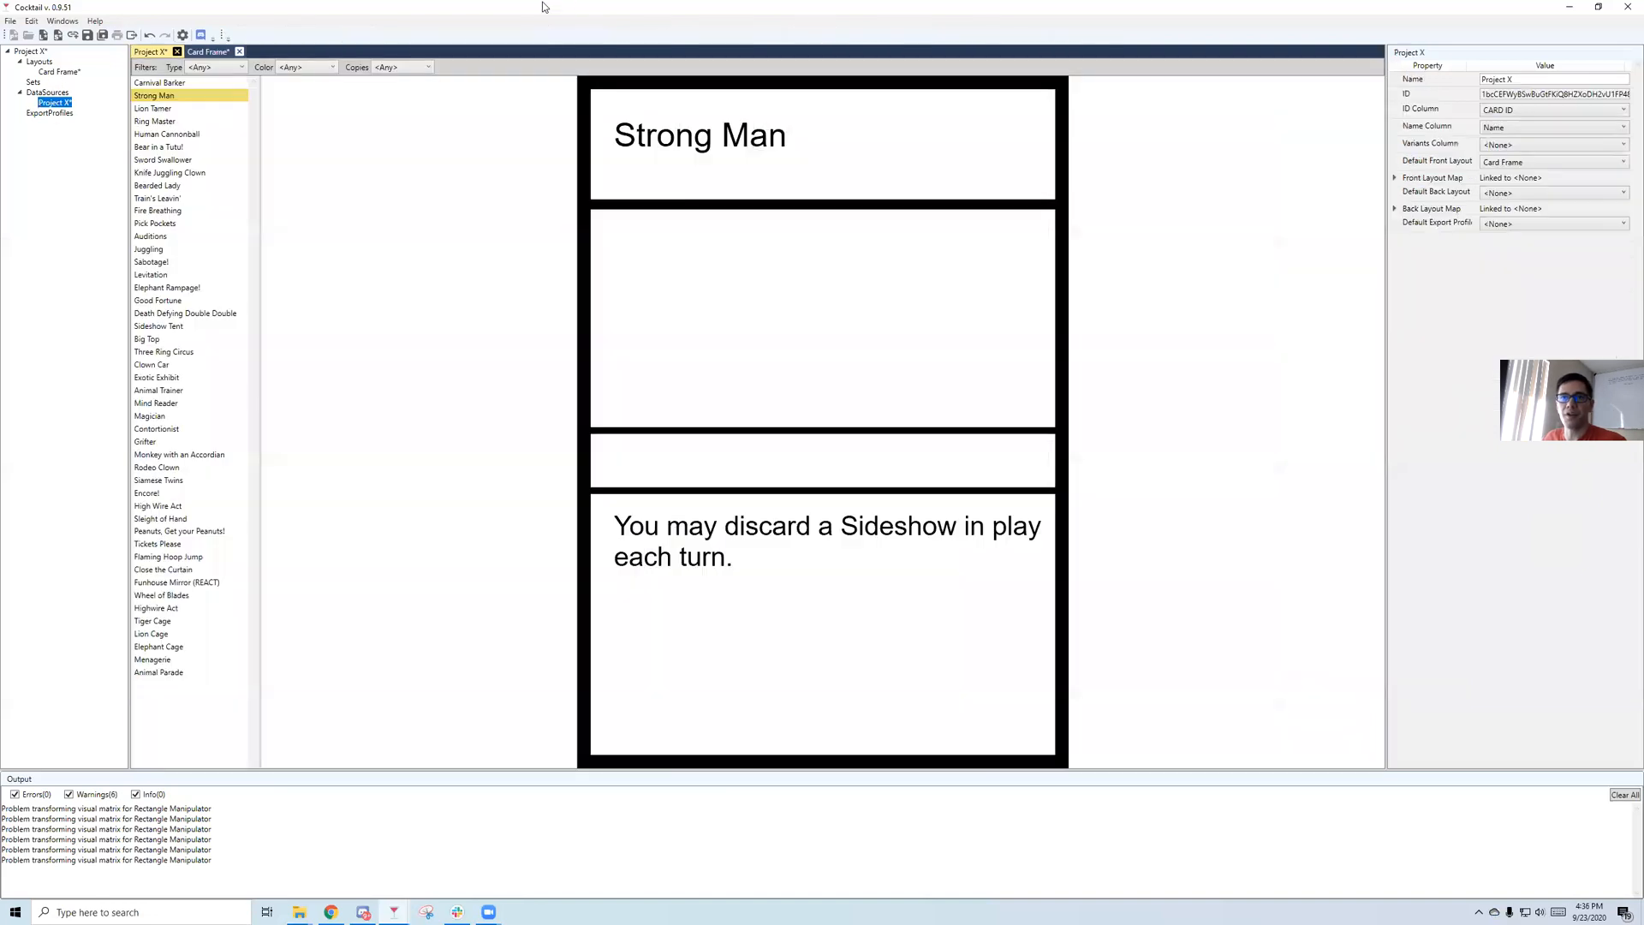
click(155, 121)
click(161, 172)
click(159, 262)
click(162, 147)
click(158, 198)
click(155, 223)
click(154, 108)
click(154, 262)
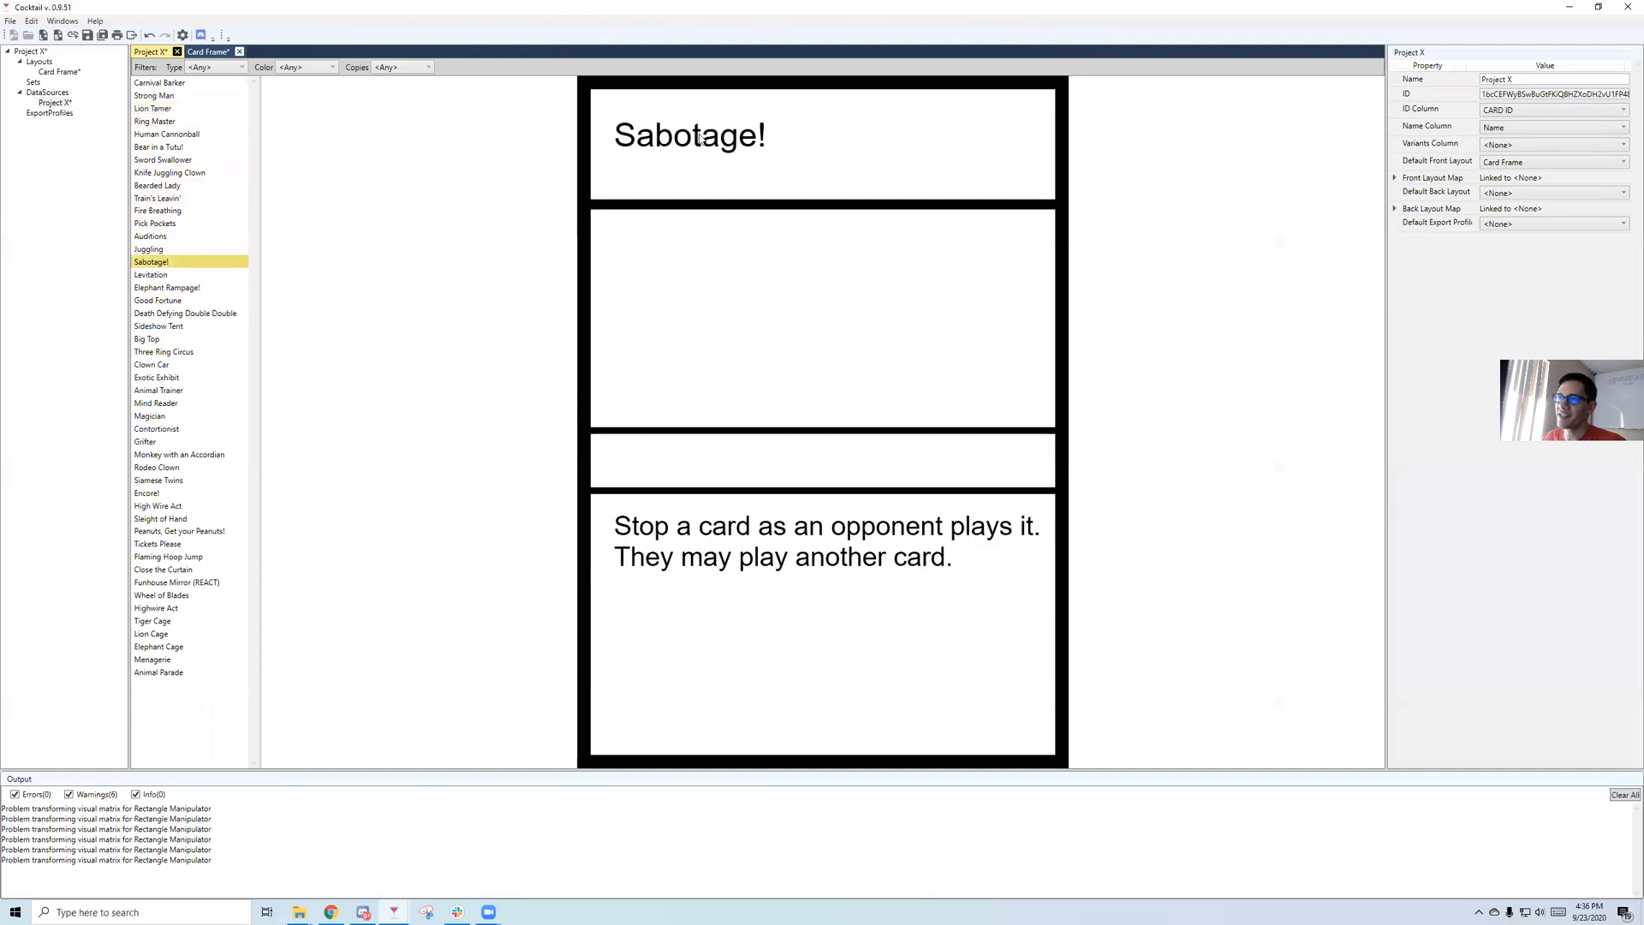
click(205, 134)
Set the Name Text layer's text alignment to Center in the Card Frame layout and preview it on the Project X cards.
double_click(59, 72)
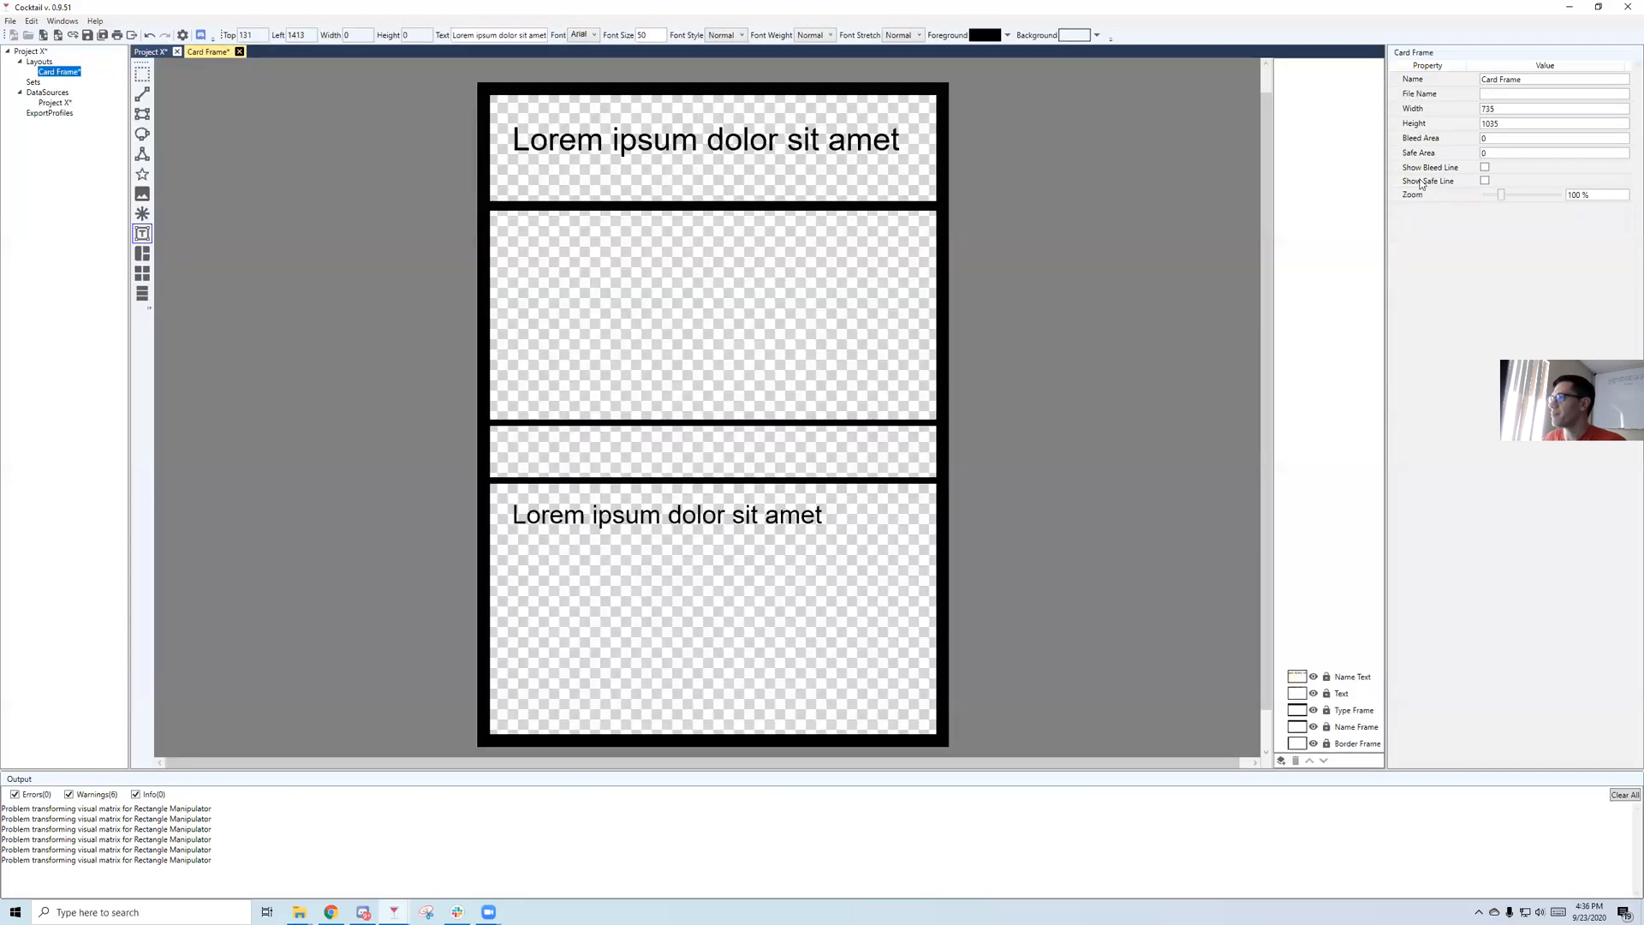
click(1351, 676)
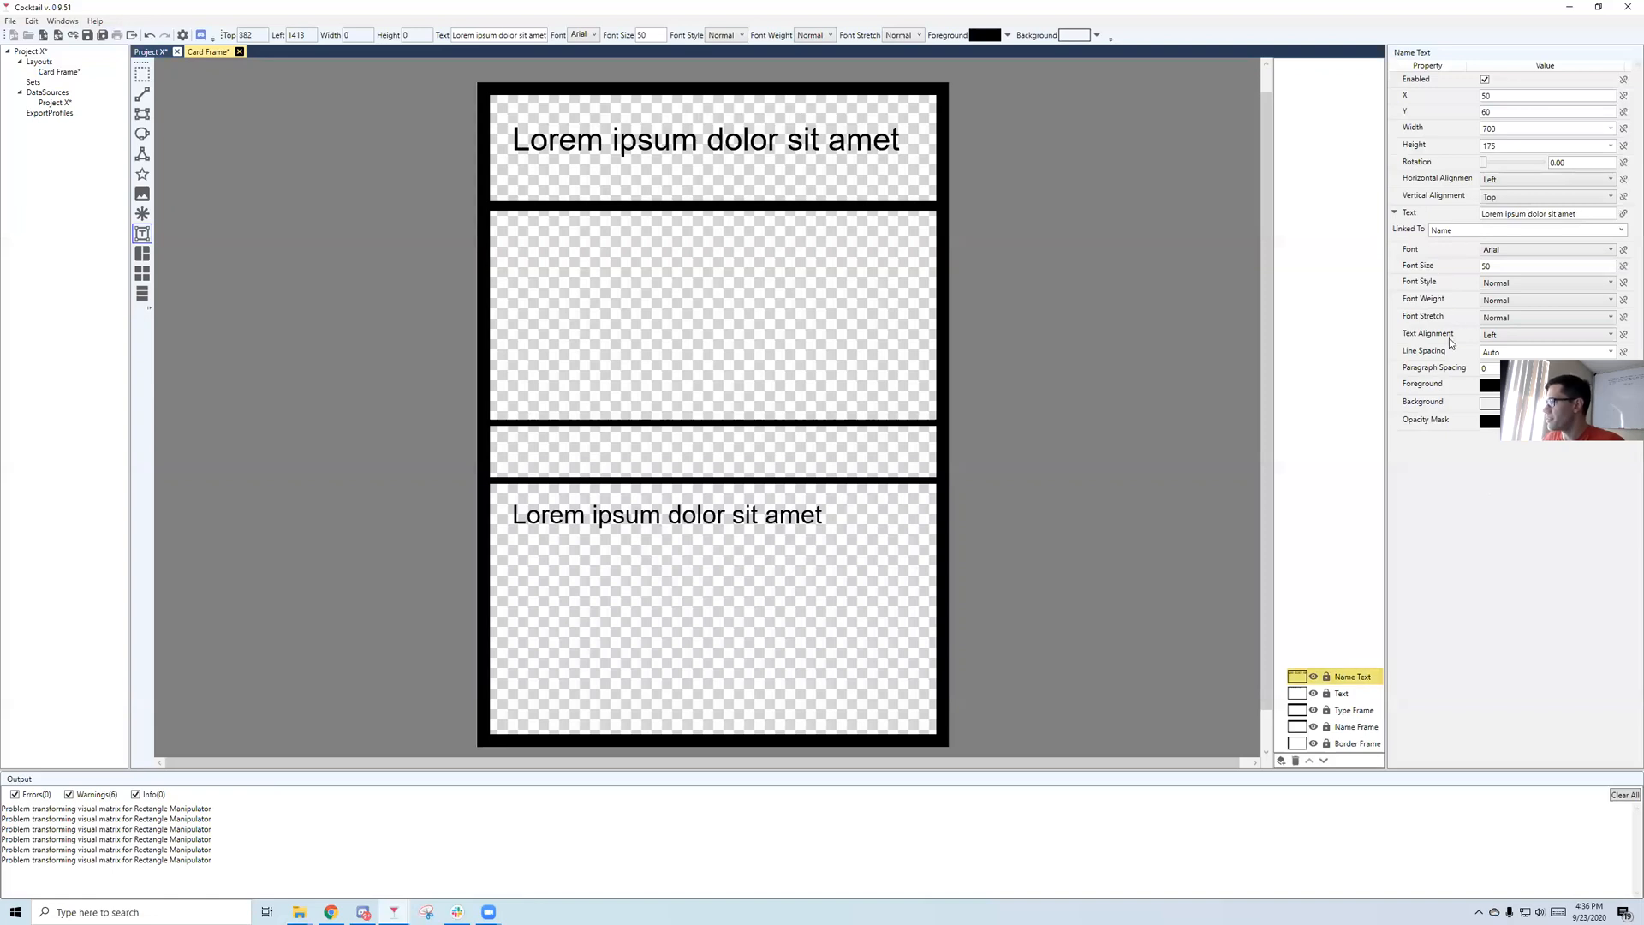
click(1610, 335)
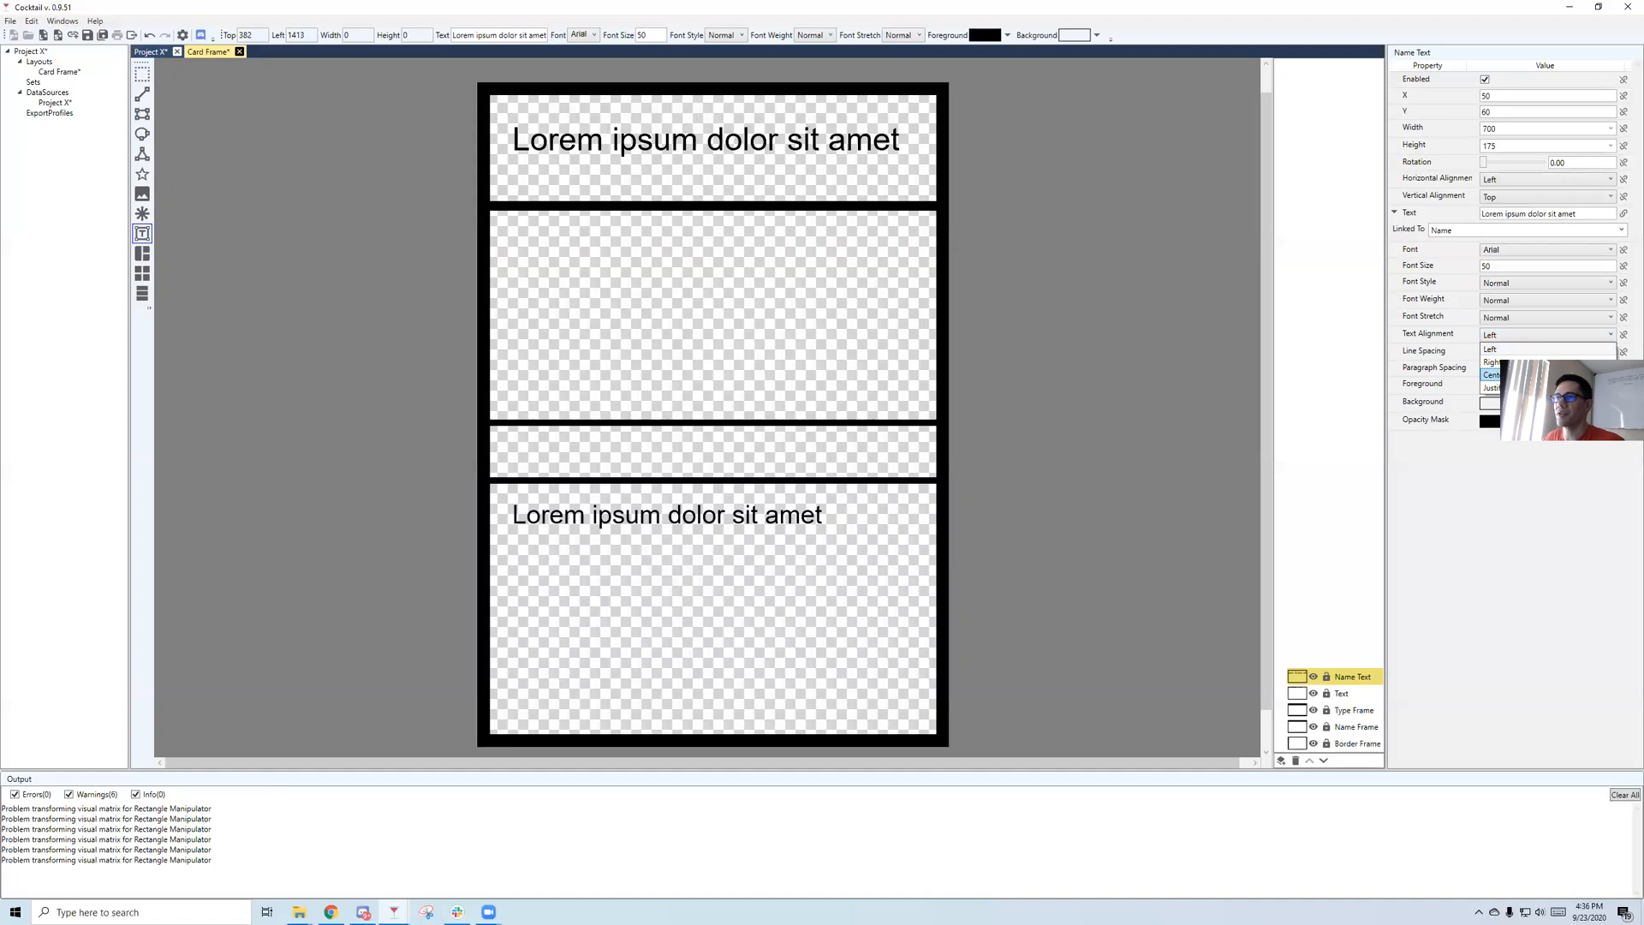
click(1491, 374)
double_click(55, 103)
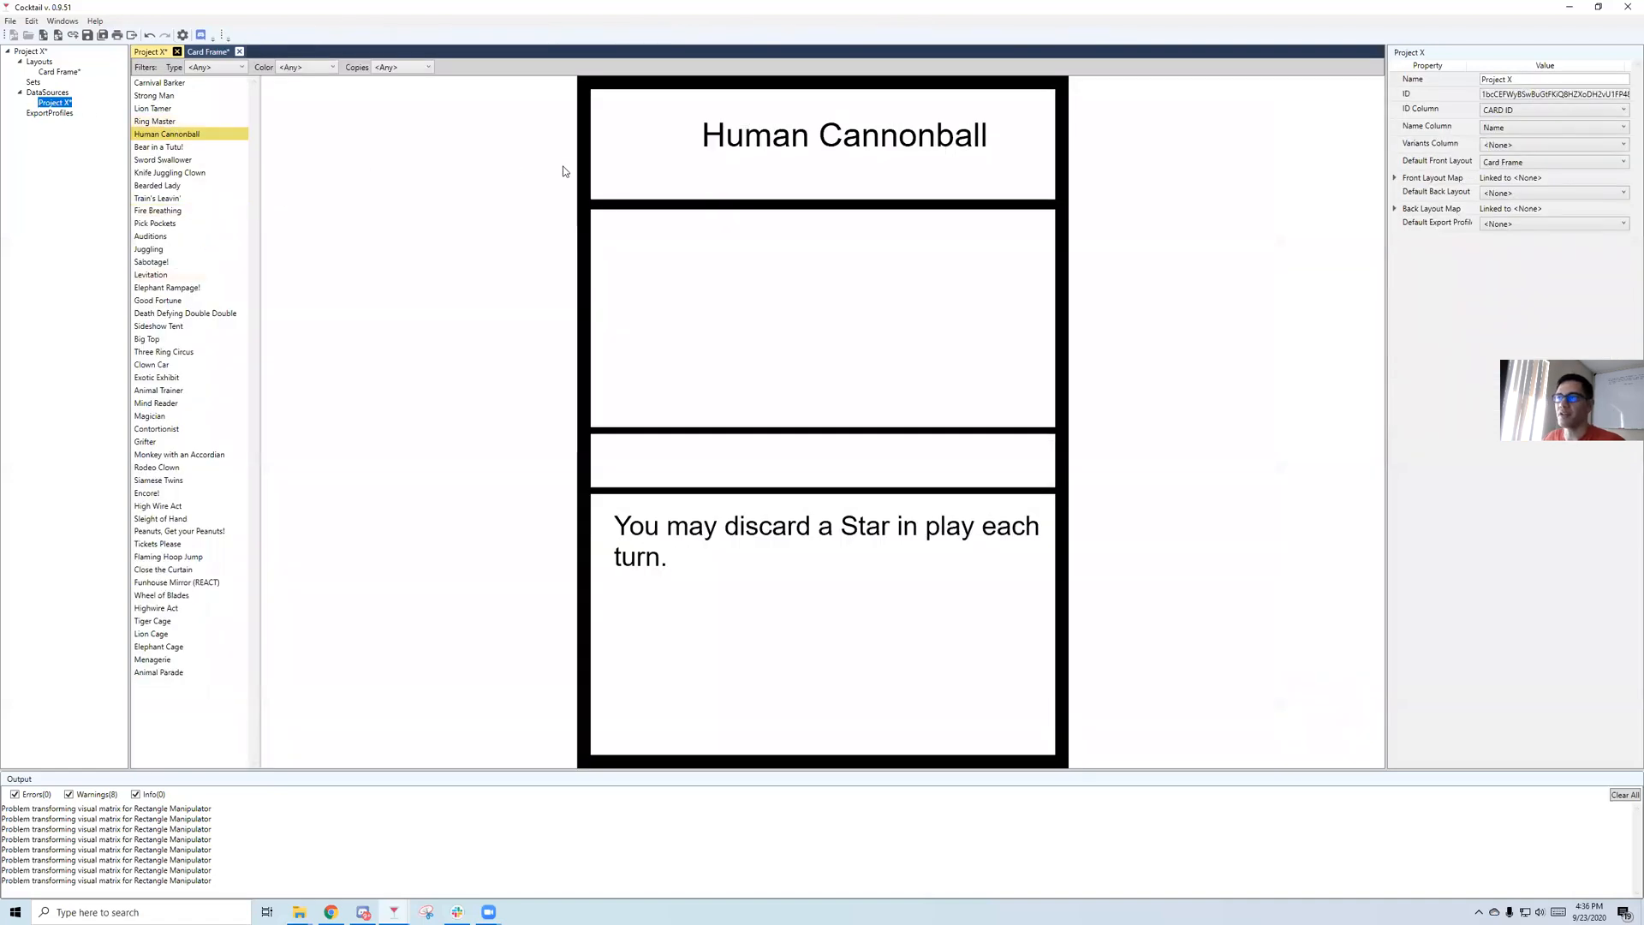
Set the Name Text layer's X position to 0 and its width to 735 in the Card Frame layout.
double_click(52, 74)
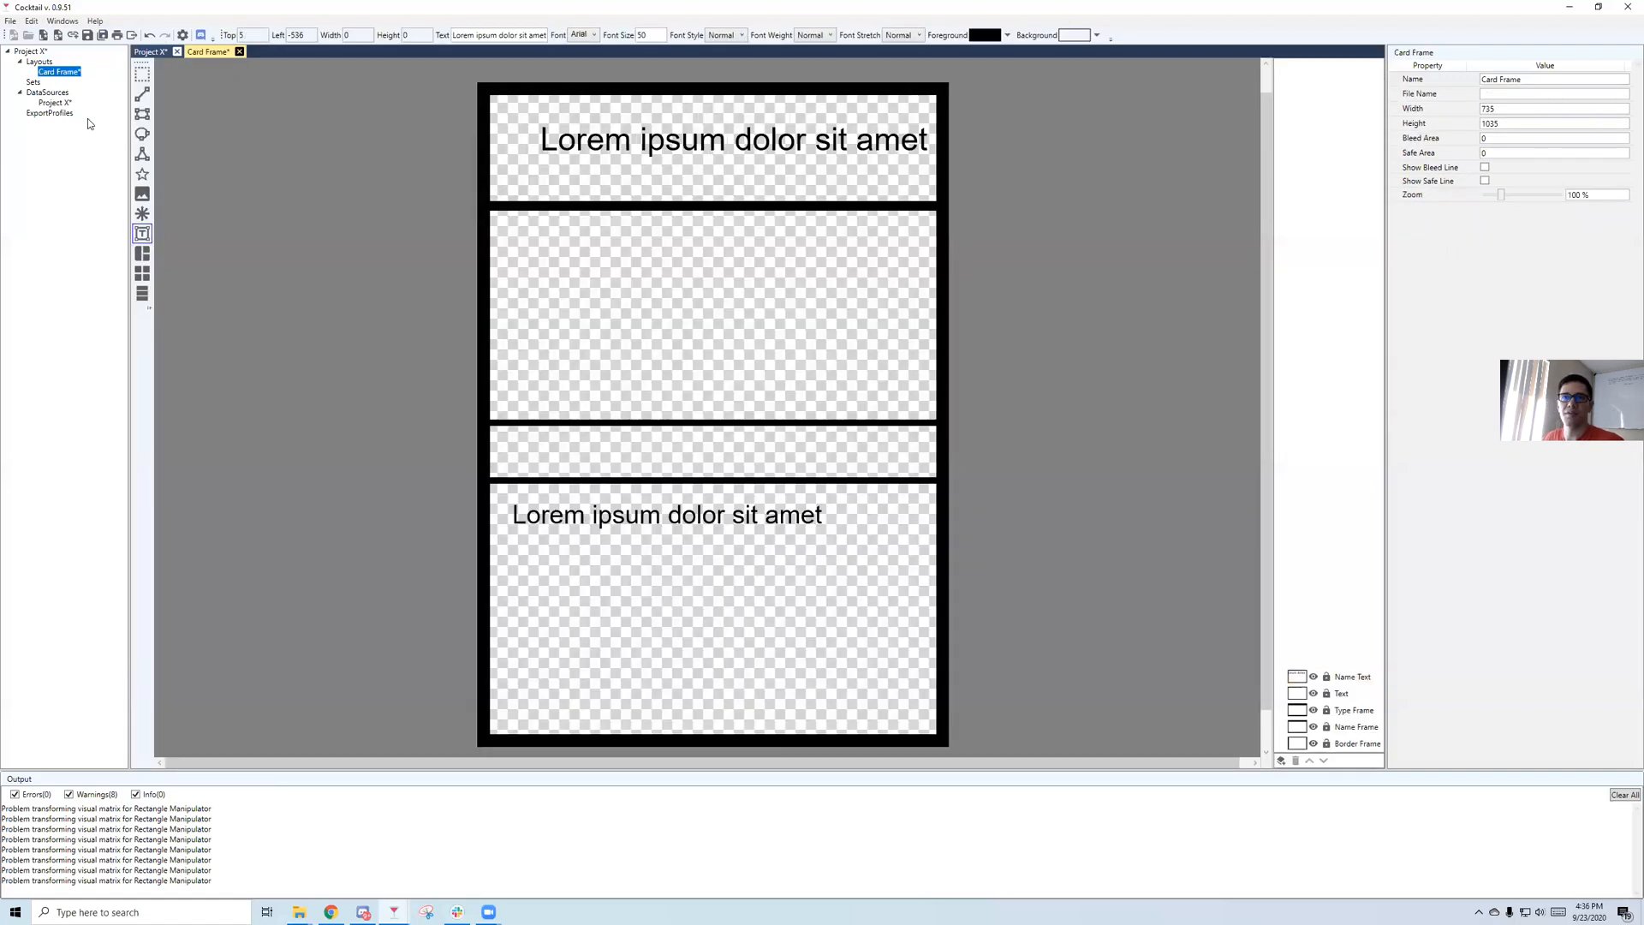
click(1352, 677)
double_click(1508, 94)
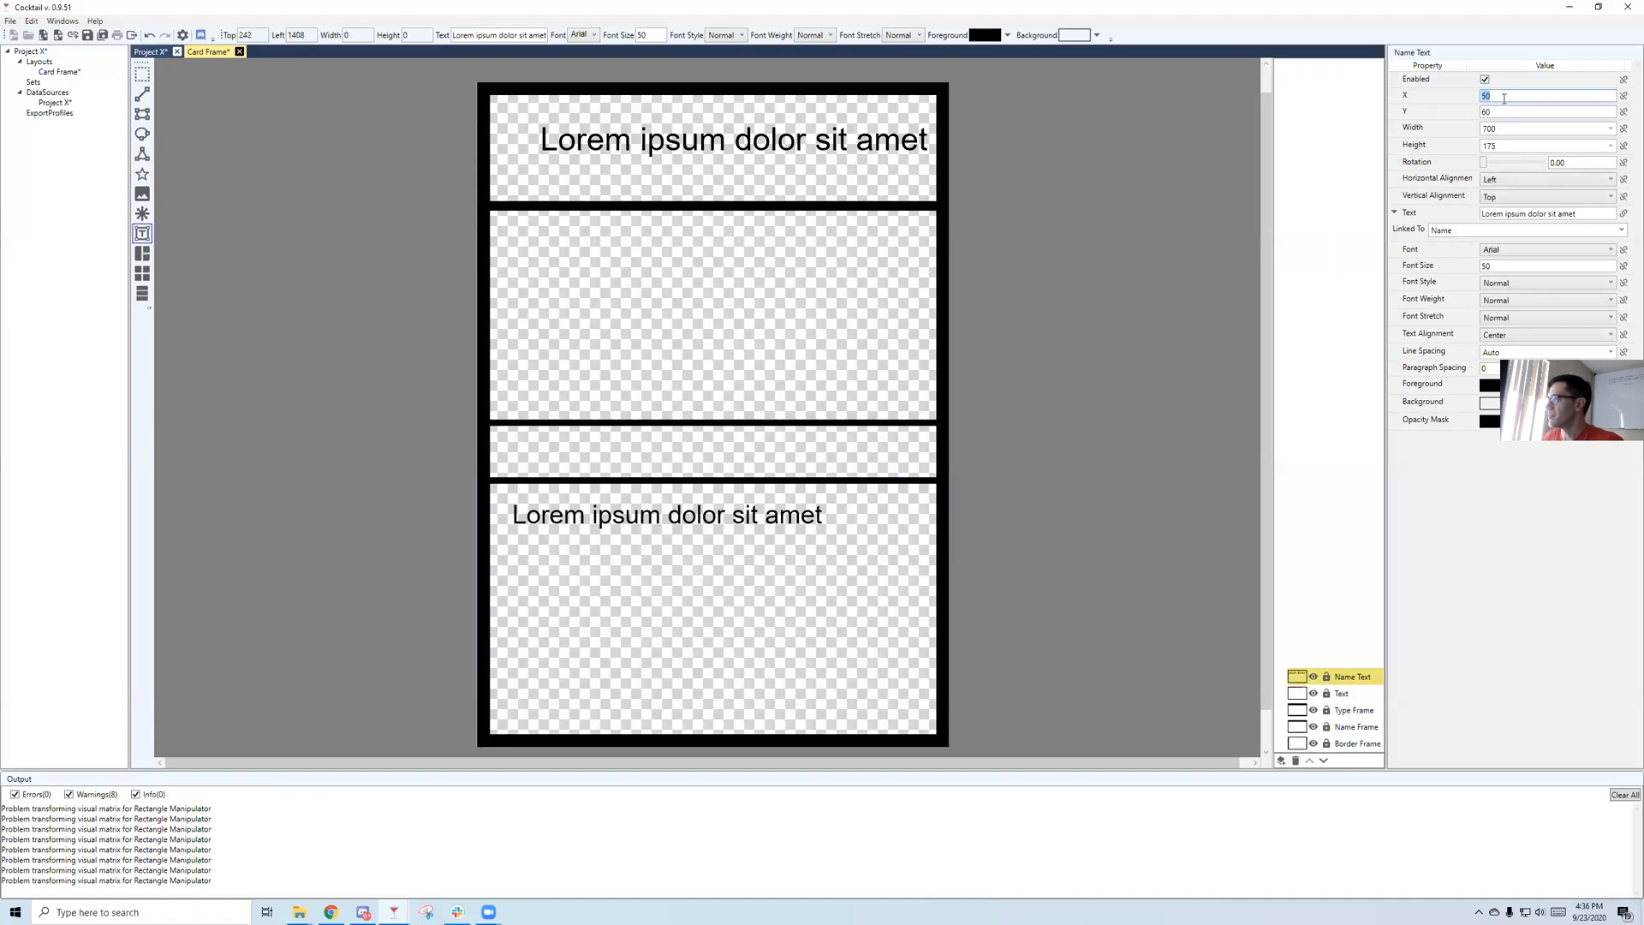
text(0)
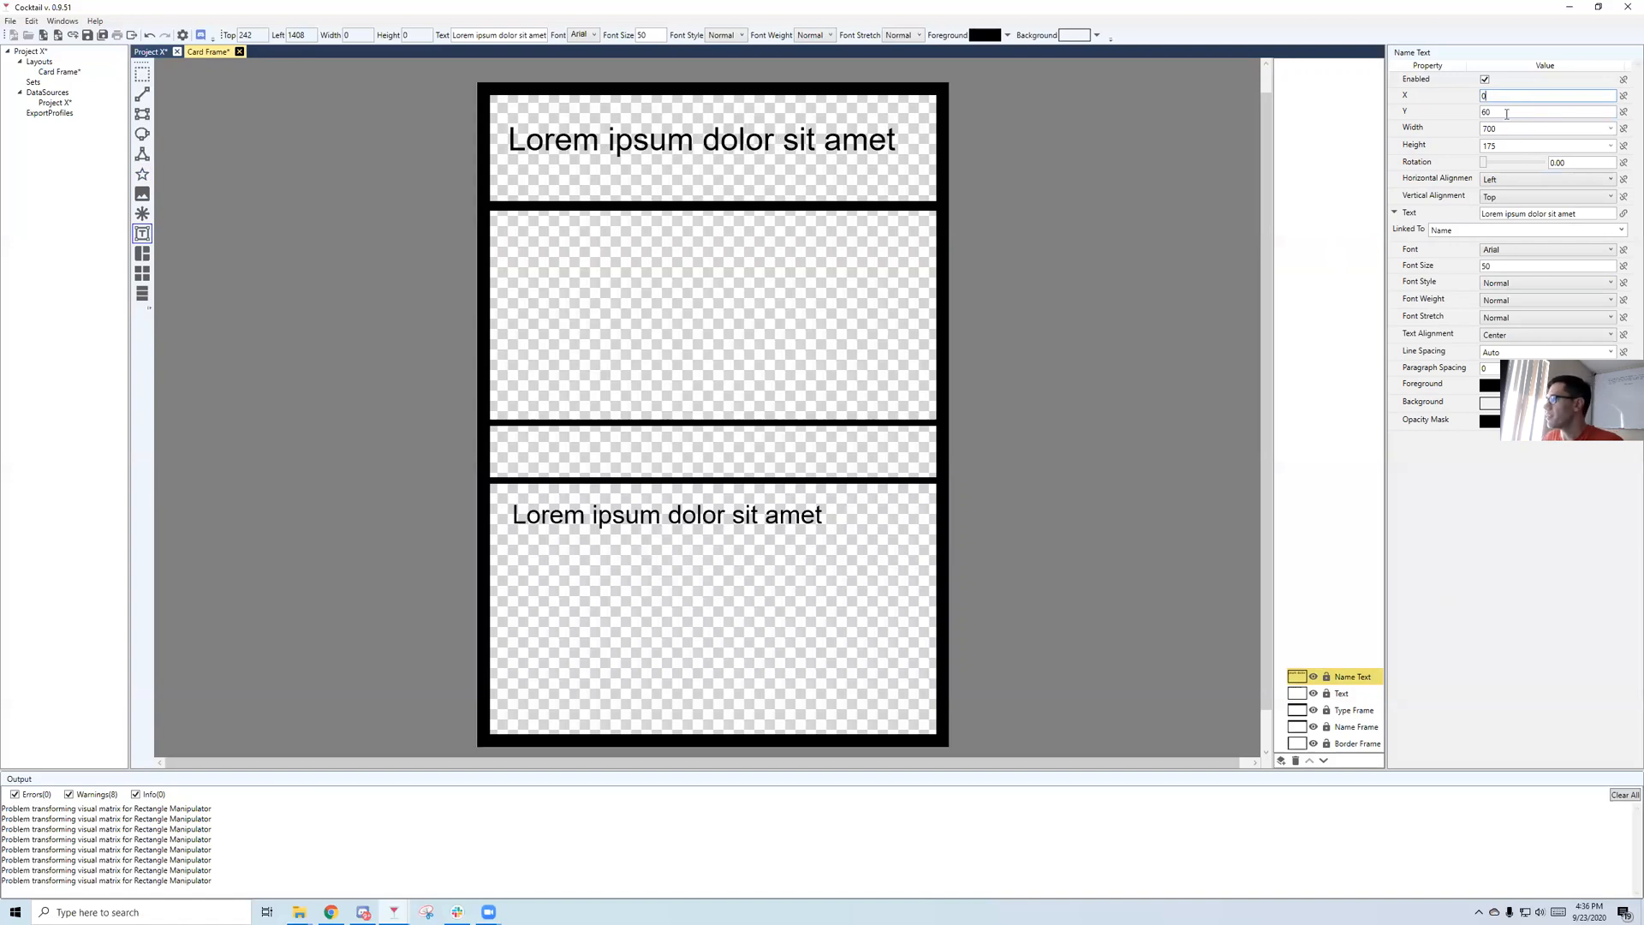
key(Tab)
text(735)
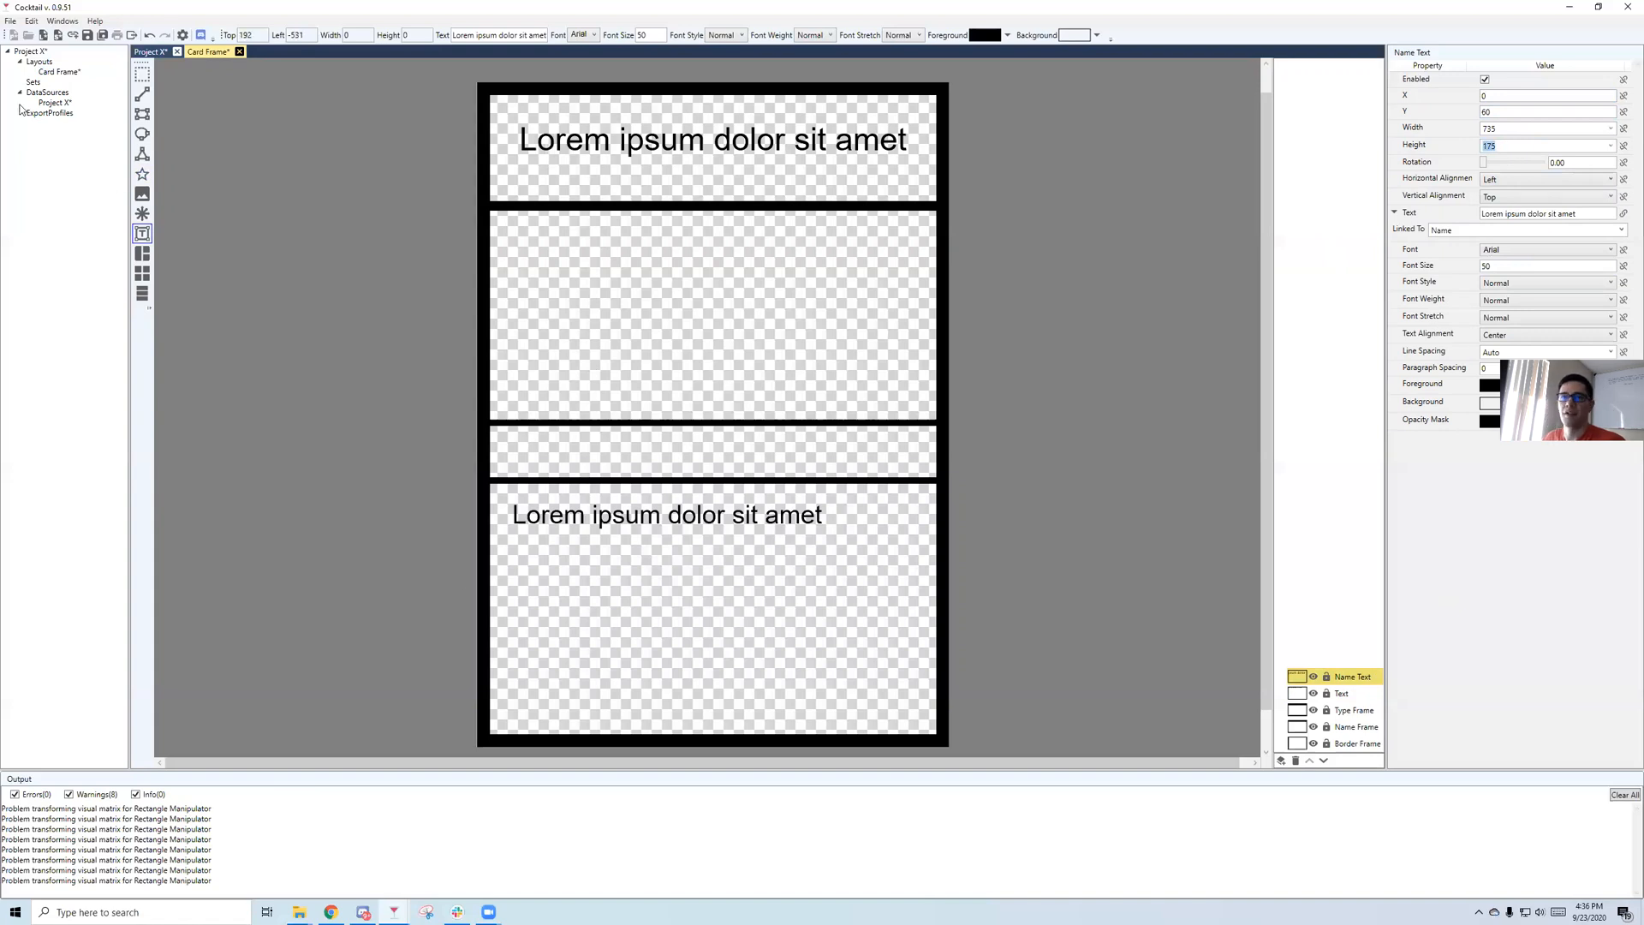
Check the Text layer's properties and preview the repositioned card name in the Project X data source.
click(1342, 692)
click(1344, 675)
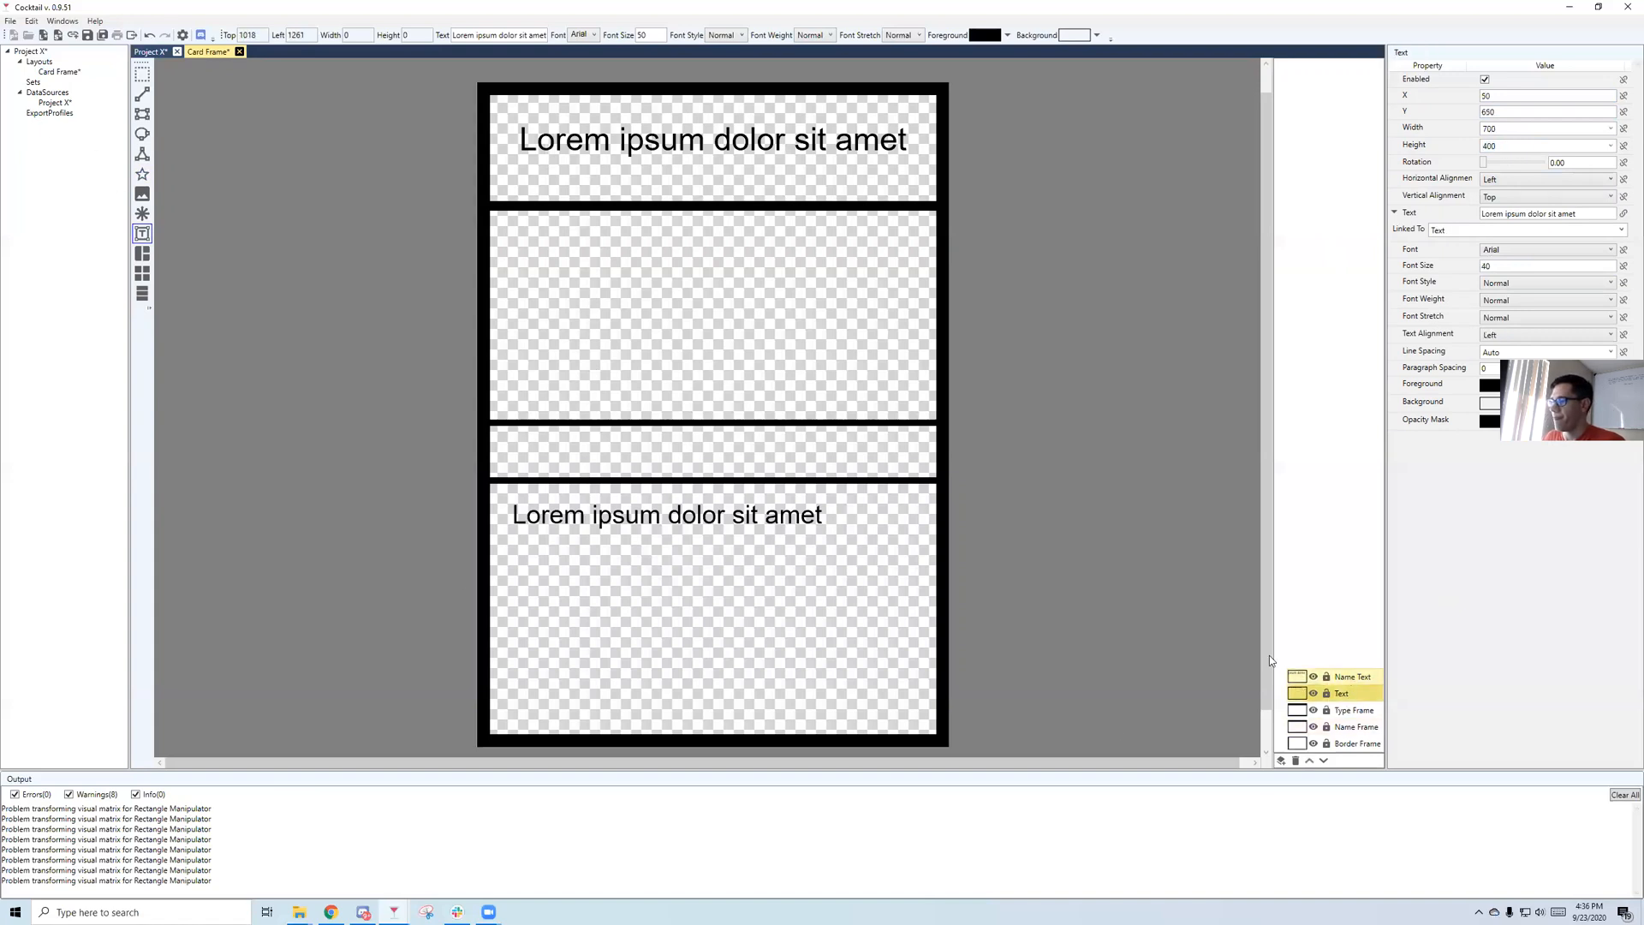
double_click(55, 102)
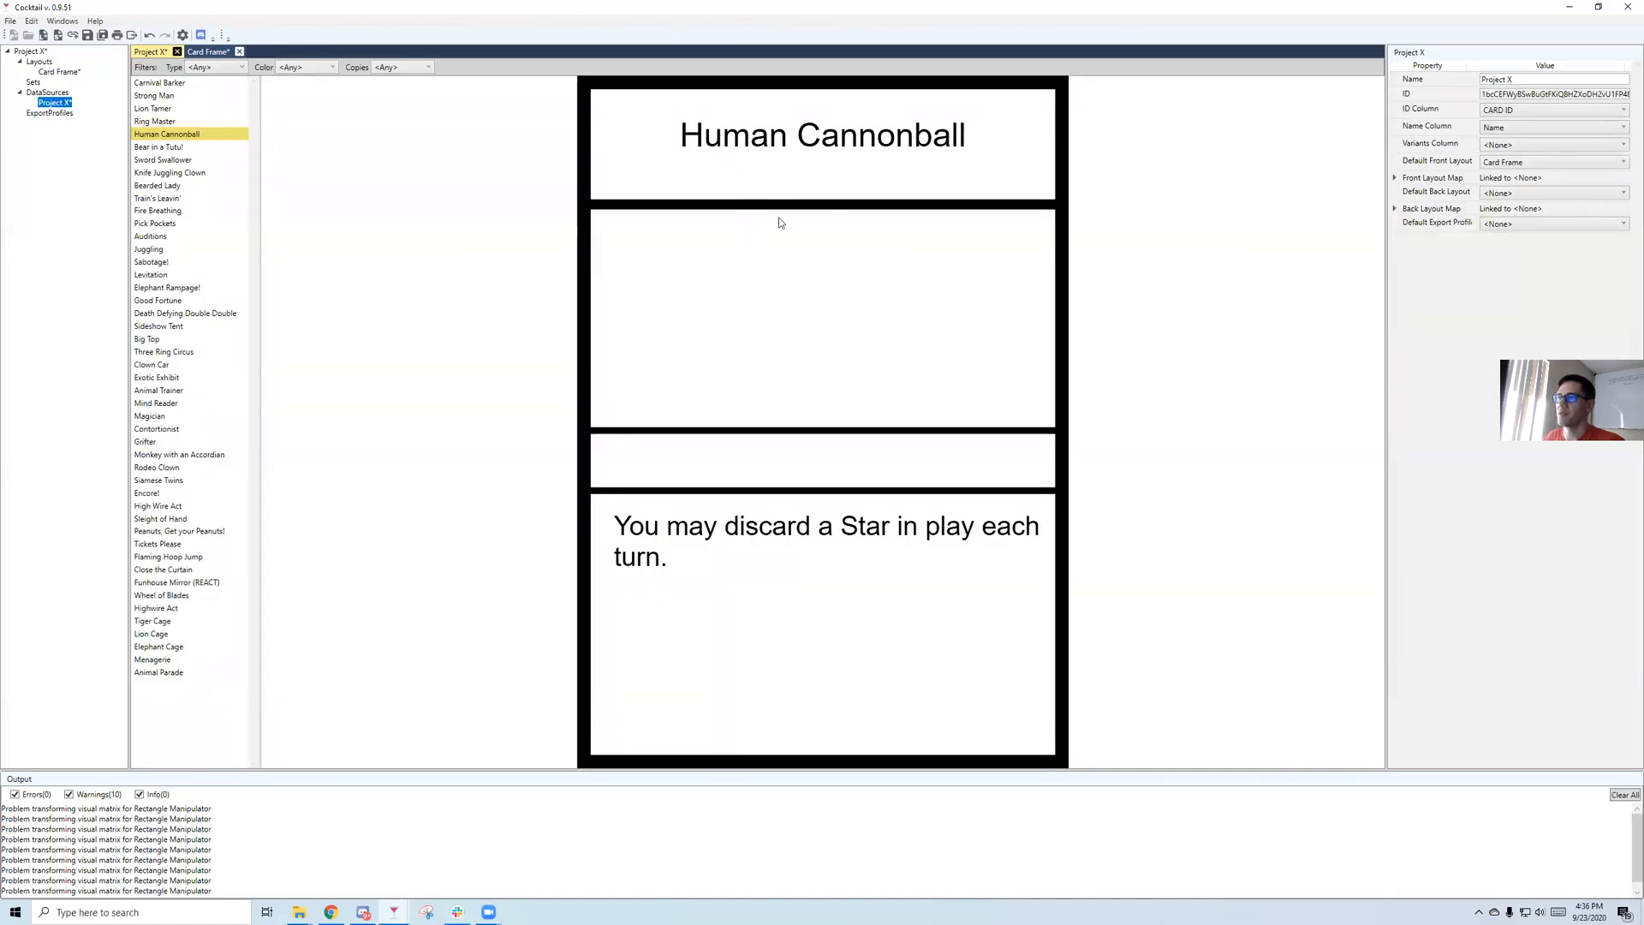
Try a font size of 75 for the Name Text layer in the Card Frame layout.
double_click(59, 71)
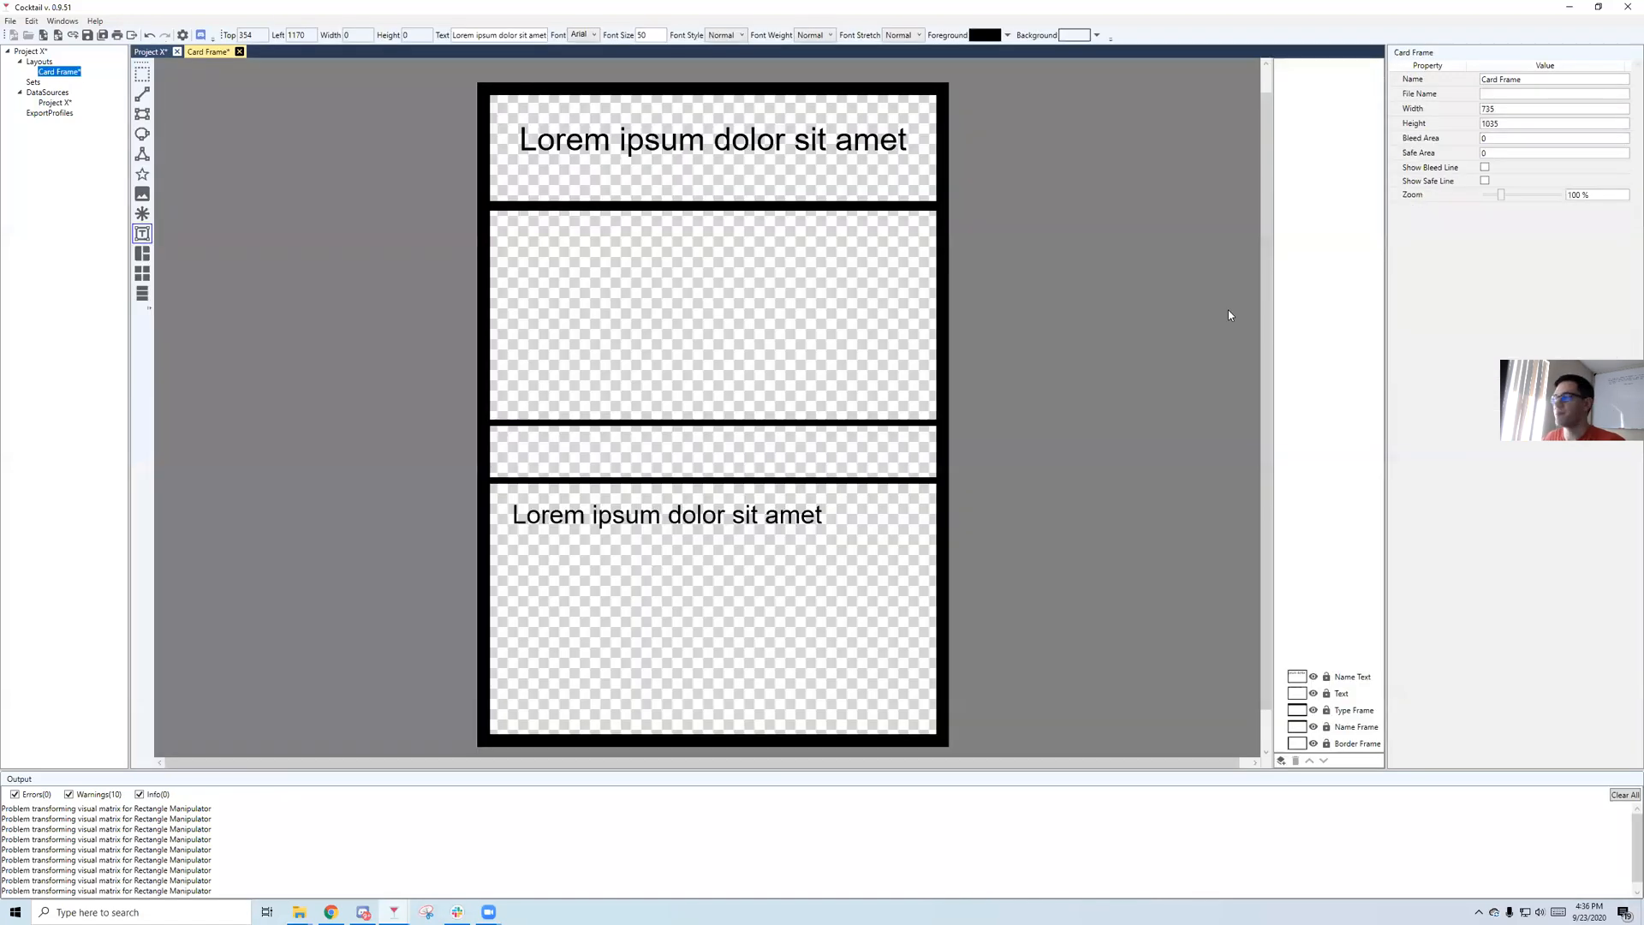
click(1353, 676)
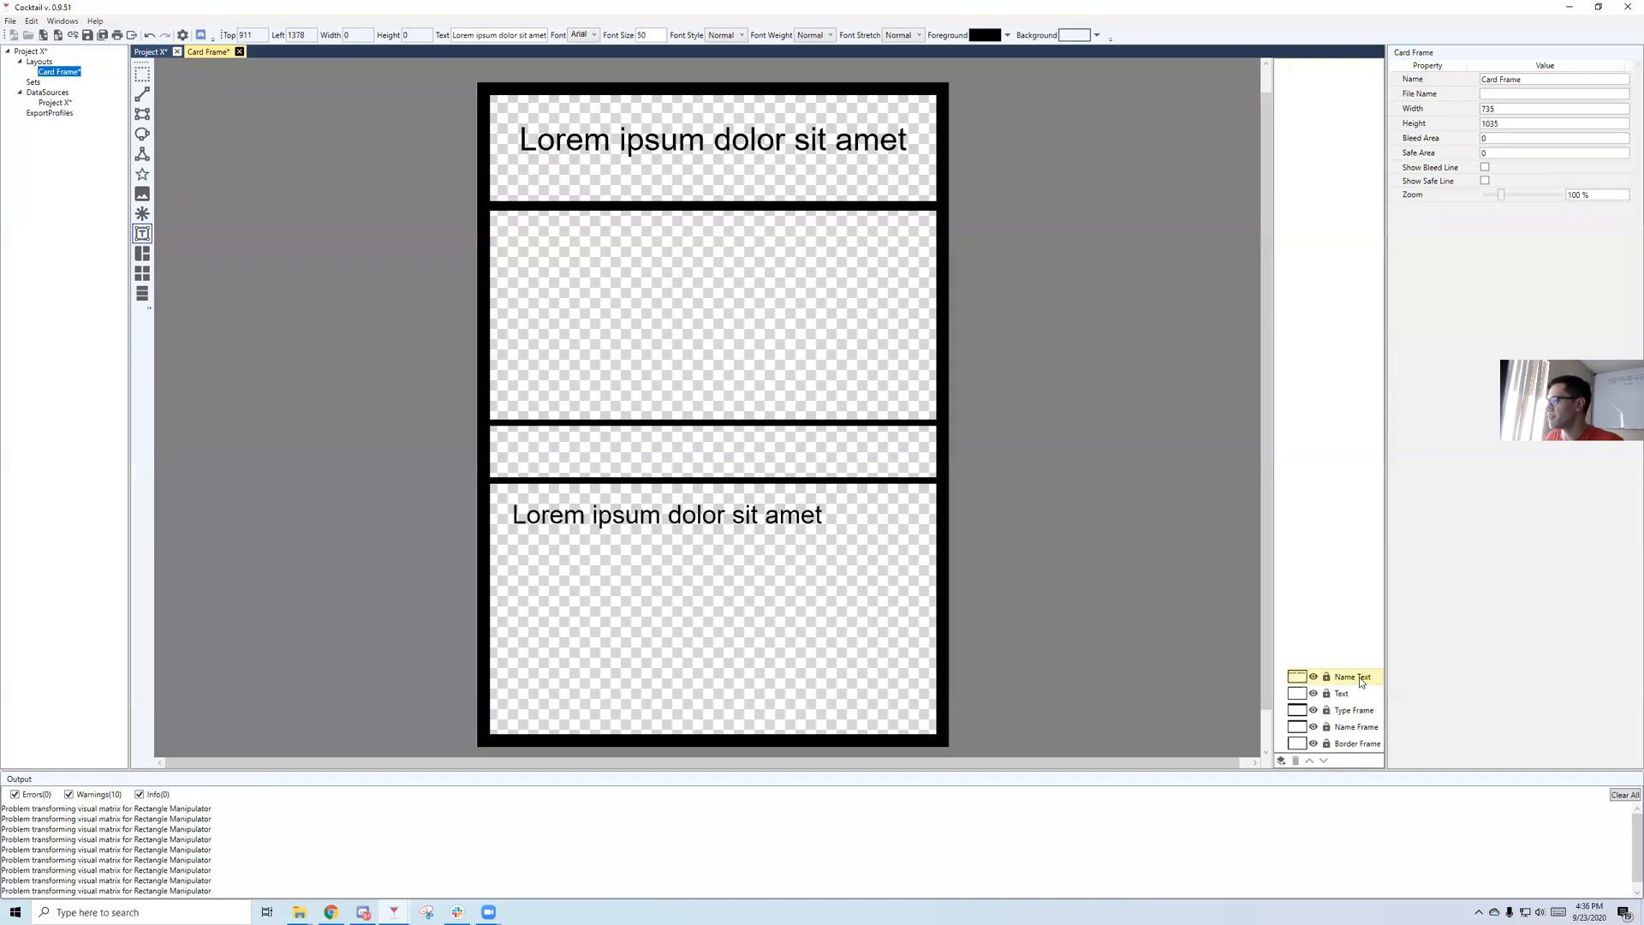
drag(1516, 267, 1268, 266)
text(75)
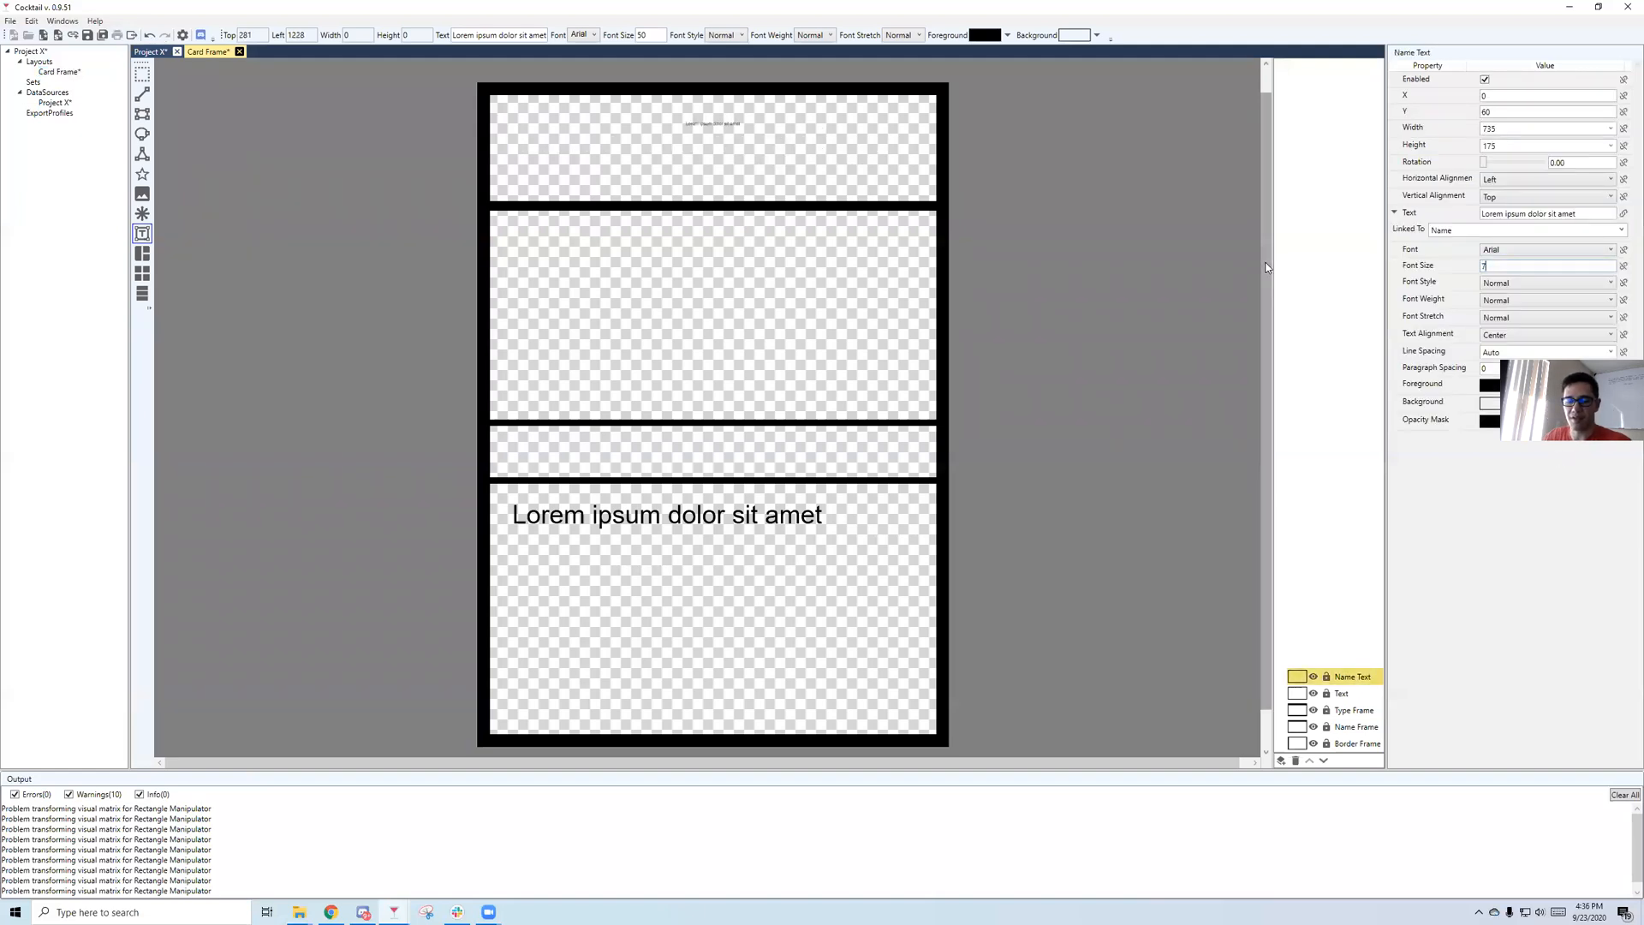
Preview cards such as Sideshow Tent, Death Defying Double Double and Pick Pockets to check how the enlarged names fit.
double_click(58, 104)
click(158, 326)
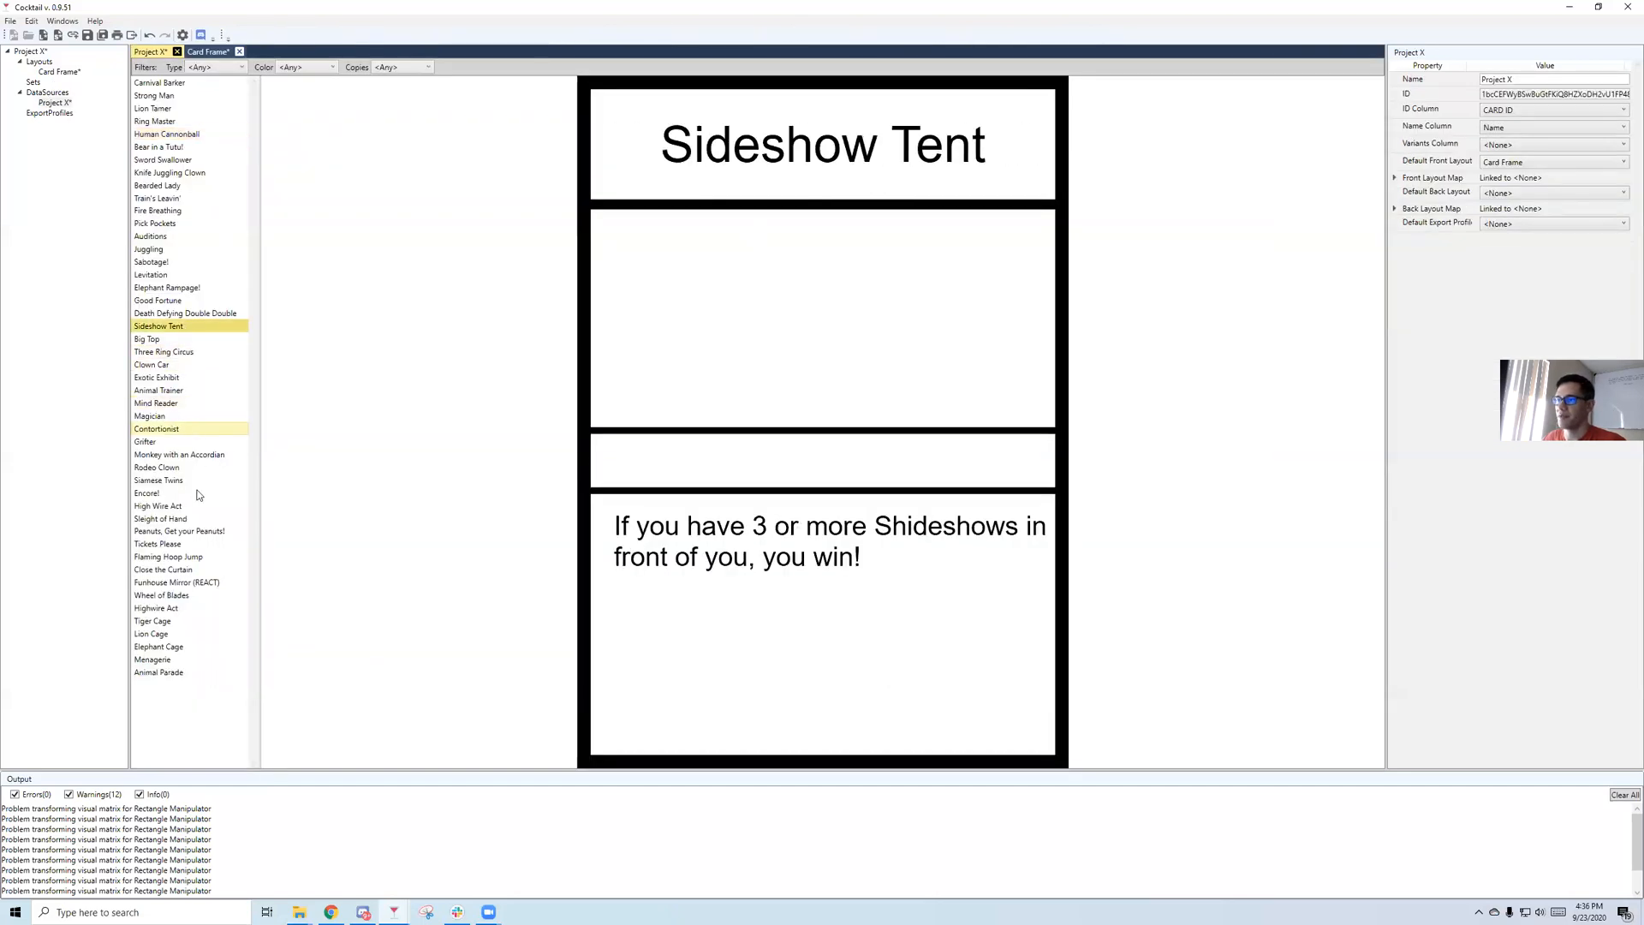
click(171, 428)
click(171, 544)
click(184, 313)
click(196, 480)
click(195, 341)
click(205, 223)
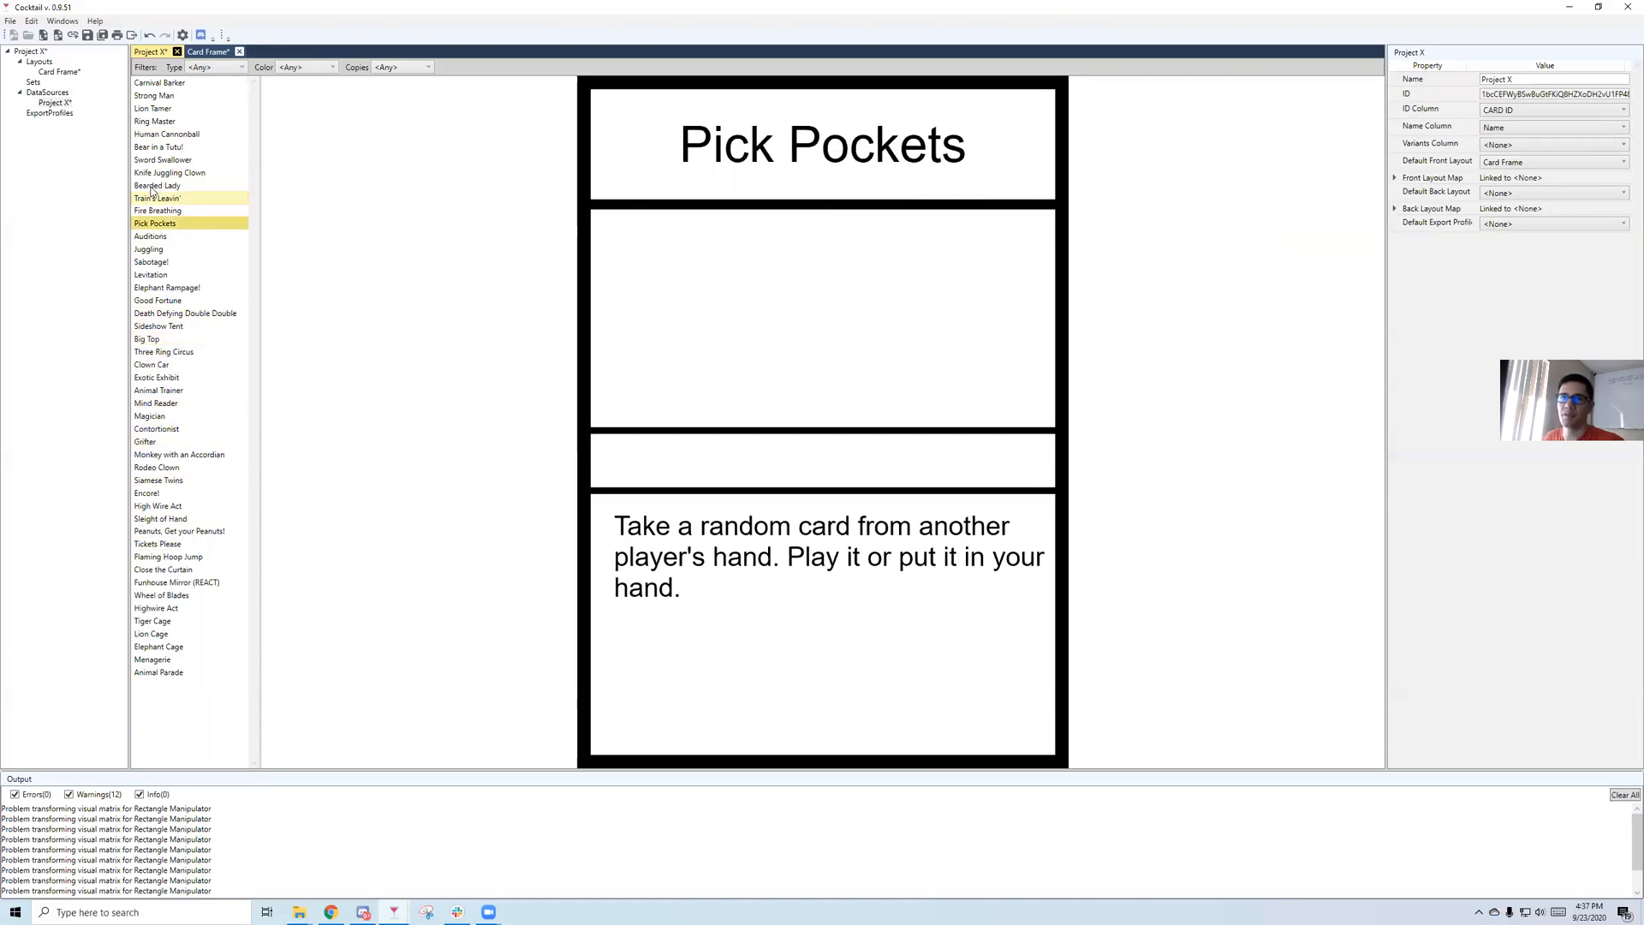
Reopen the Card Frame layout and set the Name Text layer's font size to 50.
double_click(54, 72)
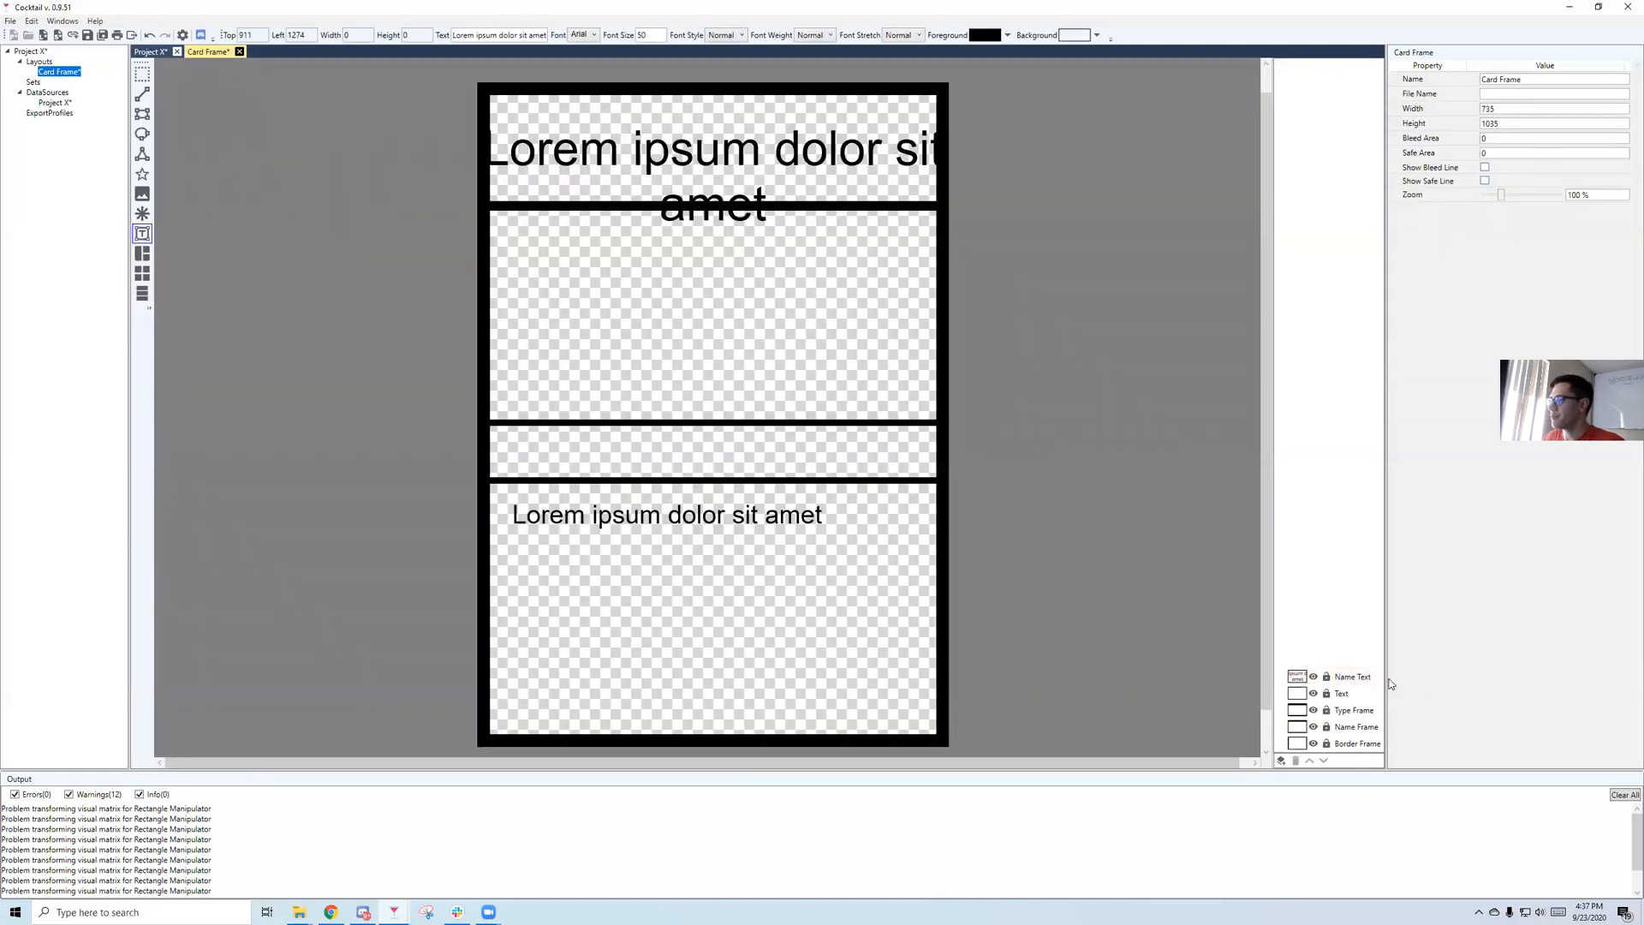
click(1361, 677)
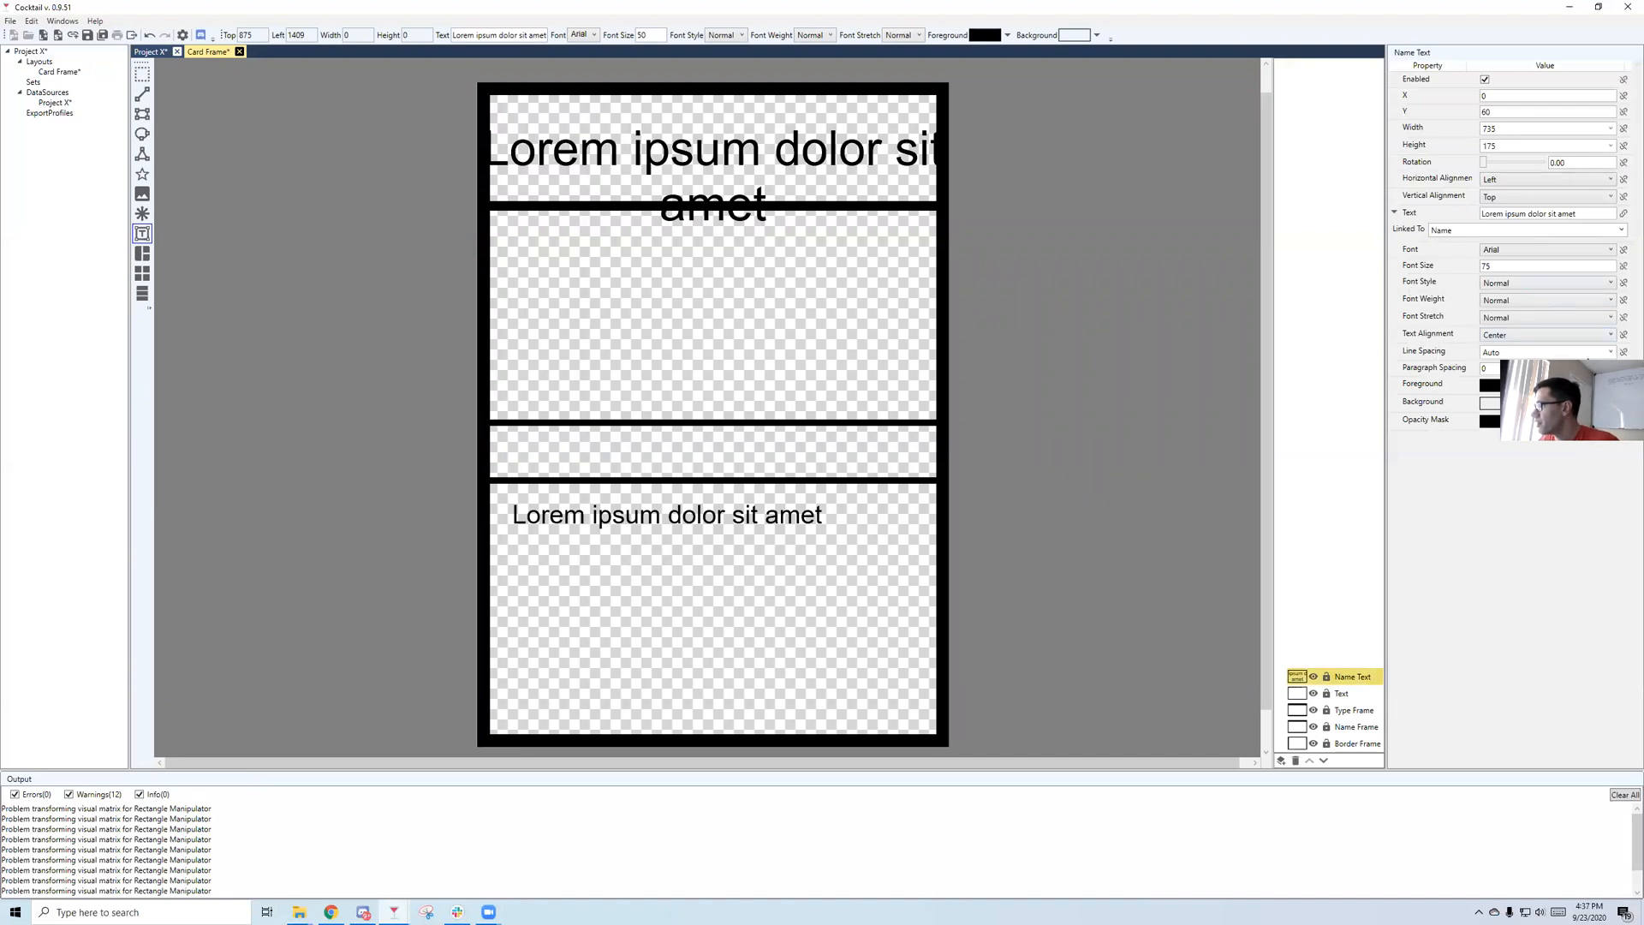
click(1611, 352)
click(1610, 352)
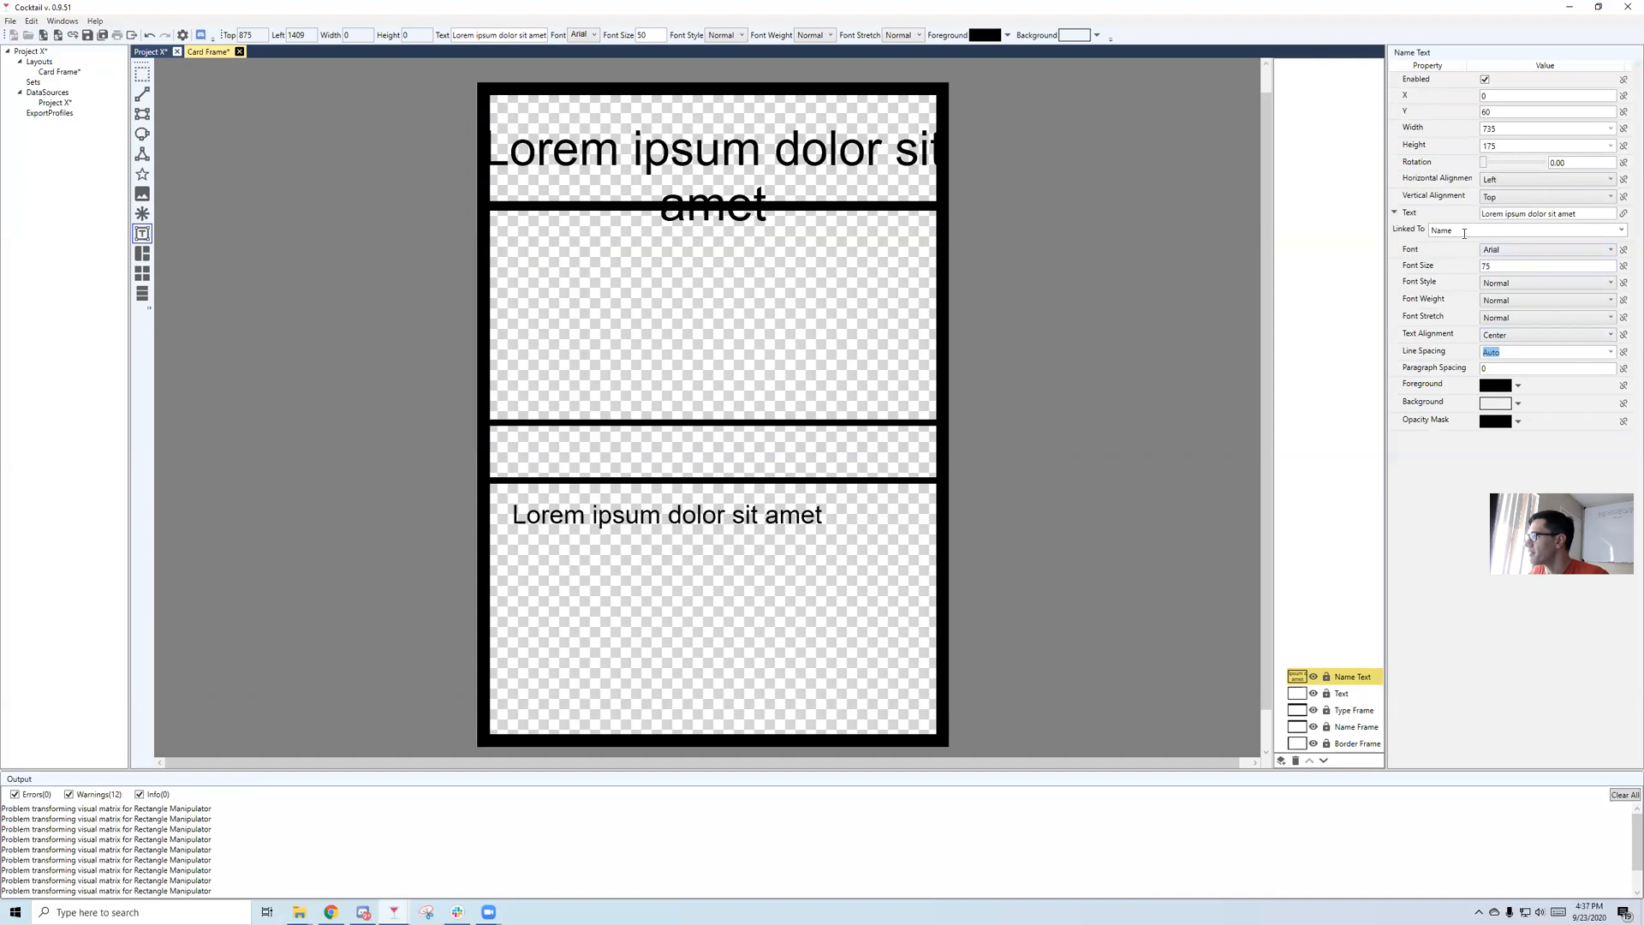
drag(1508, 266, 1398, 267)
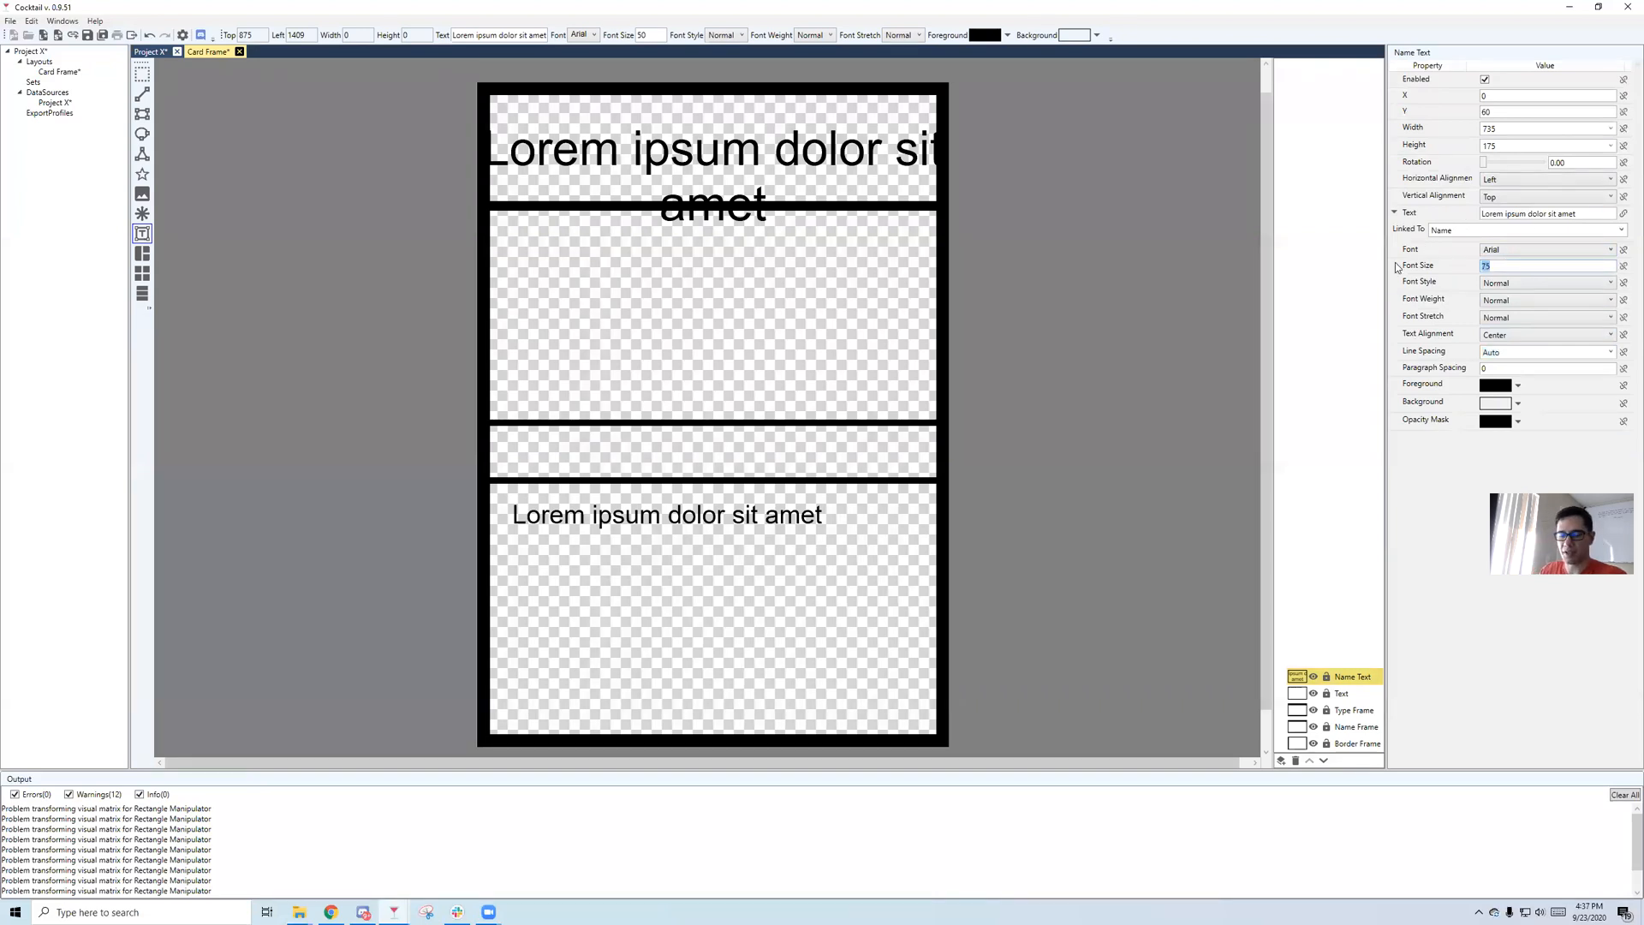
text(50)
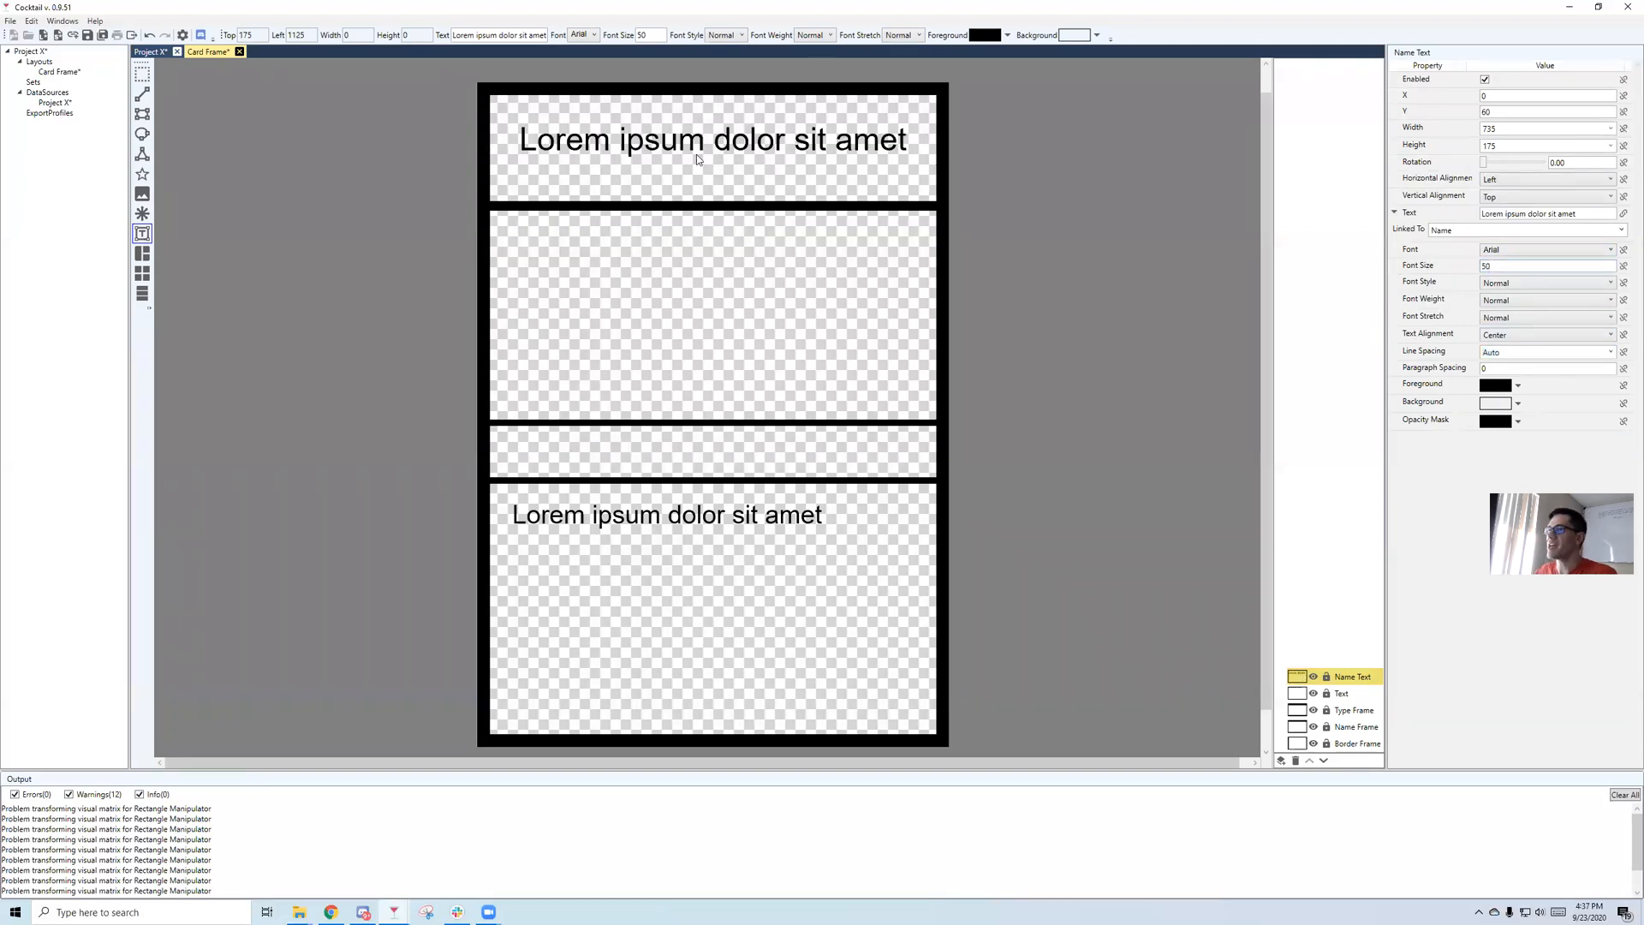
Preview the Pick Pockets, Juggling and Knife Juggling Clown cards to check the name and text fit, and return to the Card Frame layout.
click(60, 72)
click(56, 104)
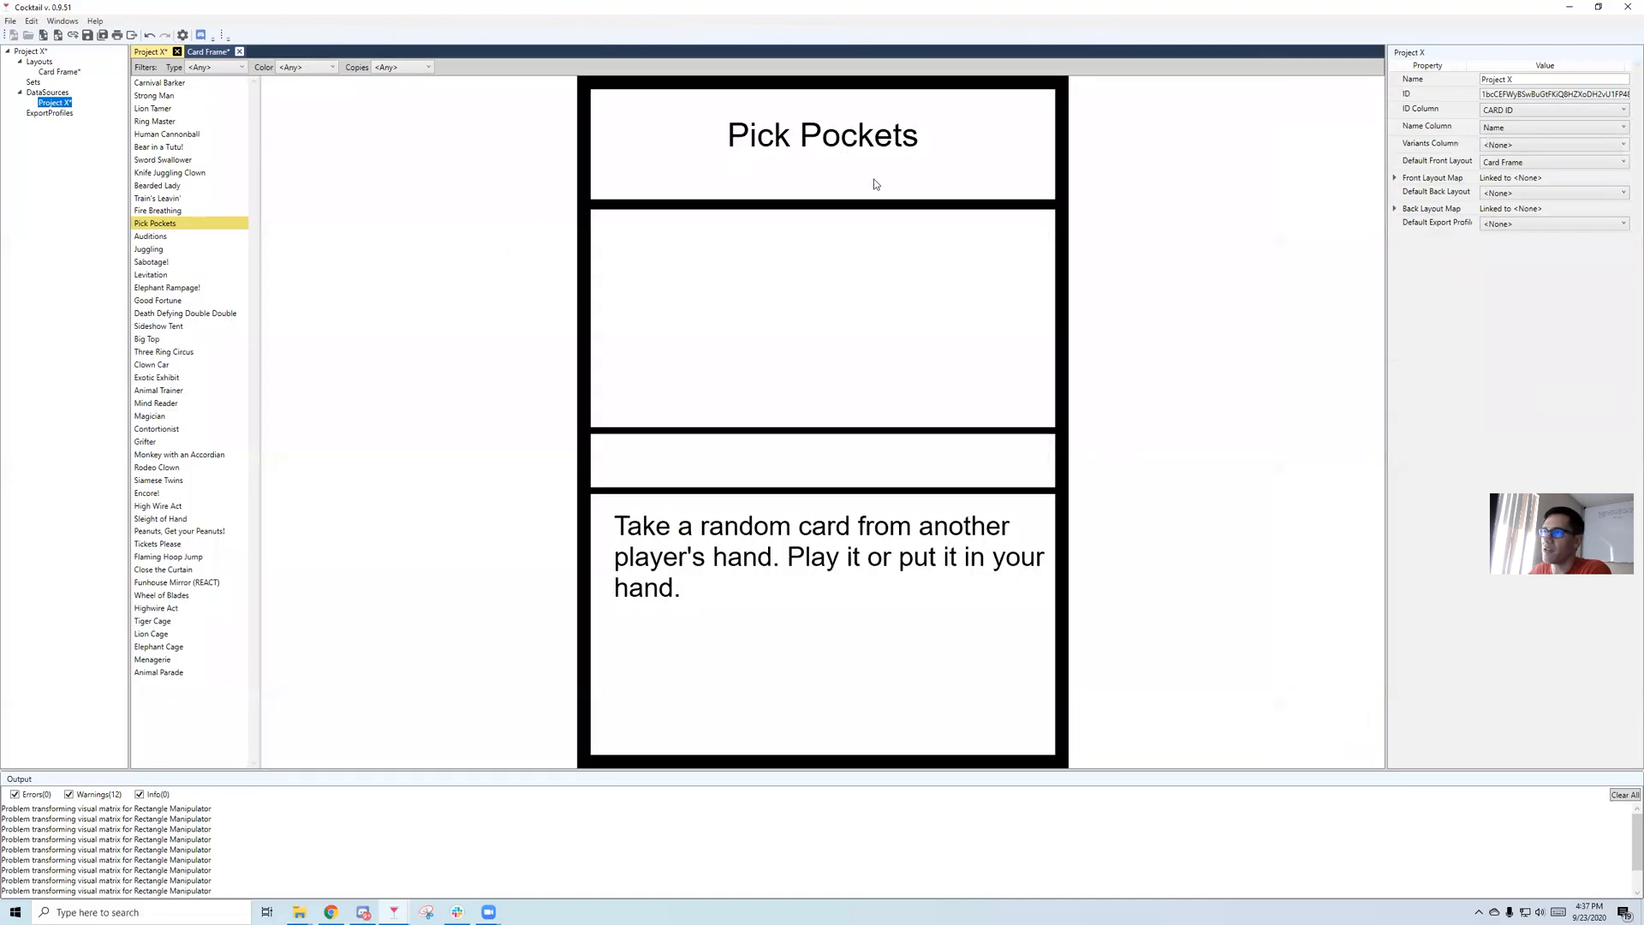
click(203, 249)
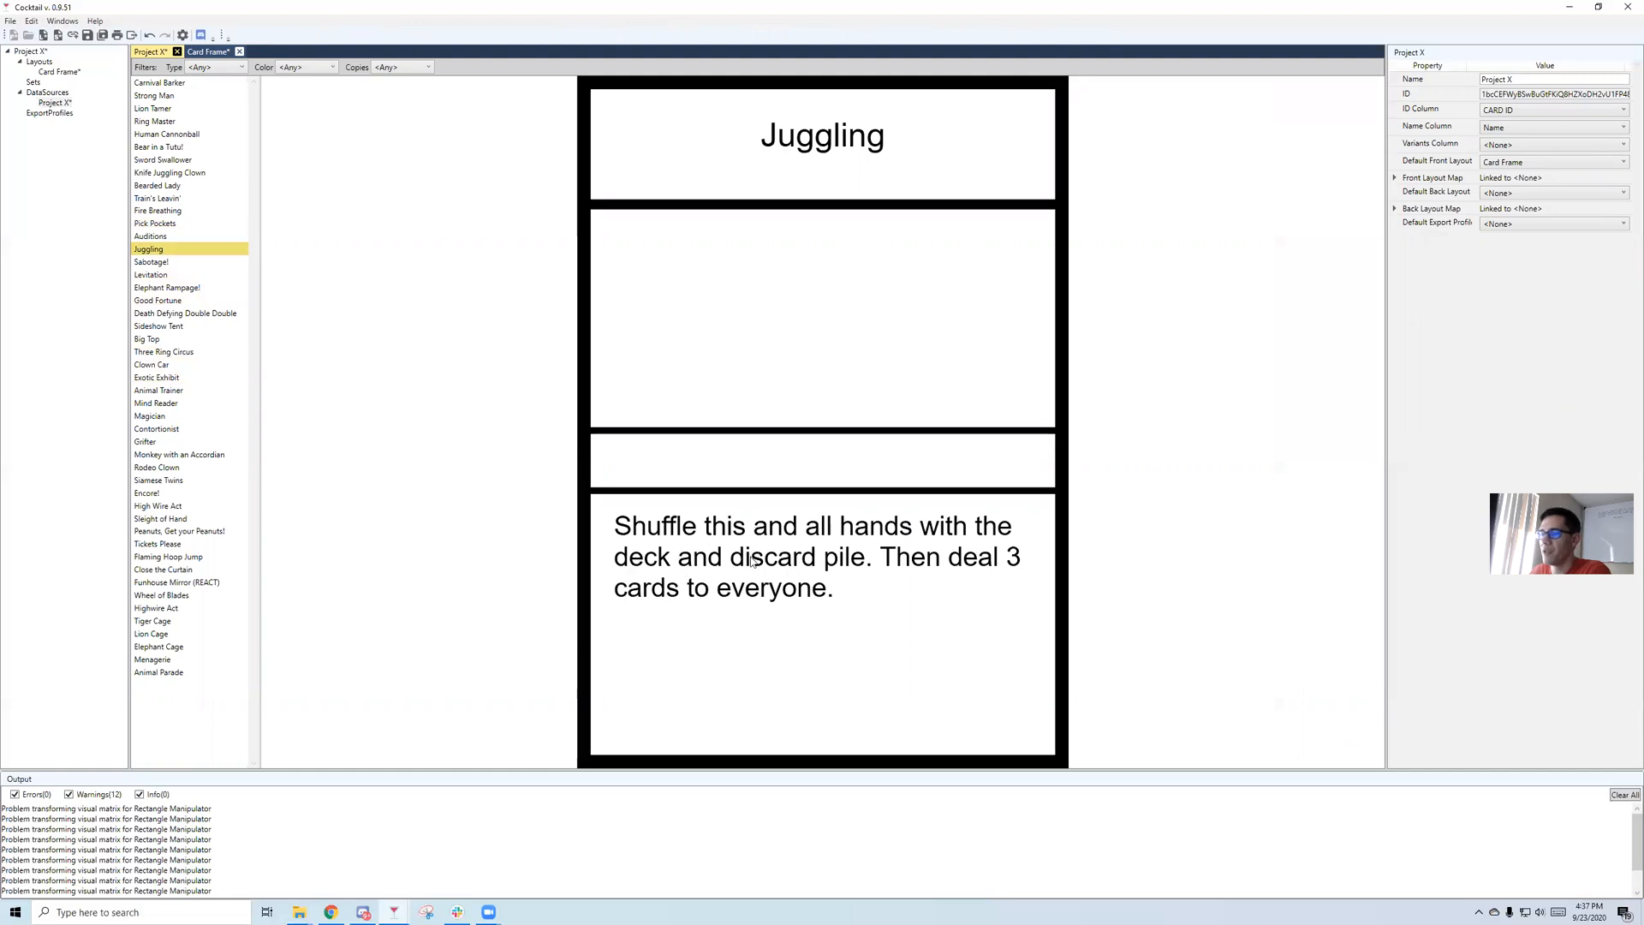
click(170, 172)
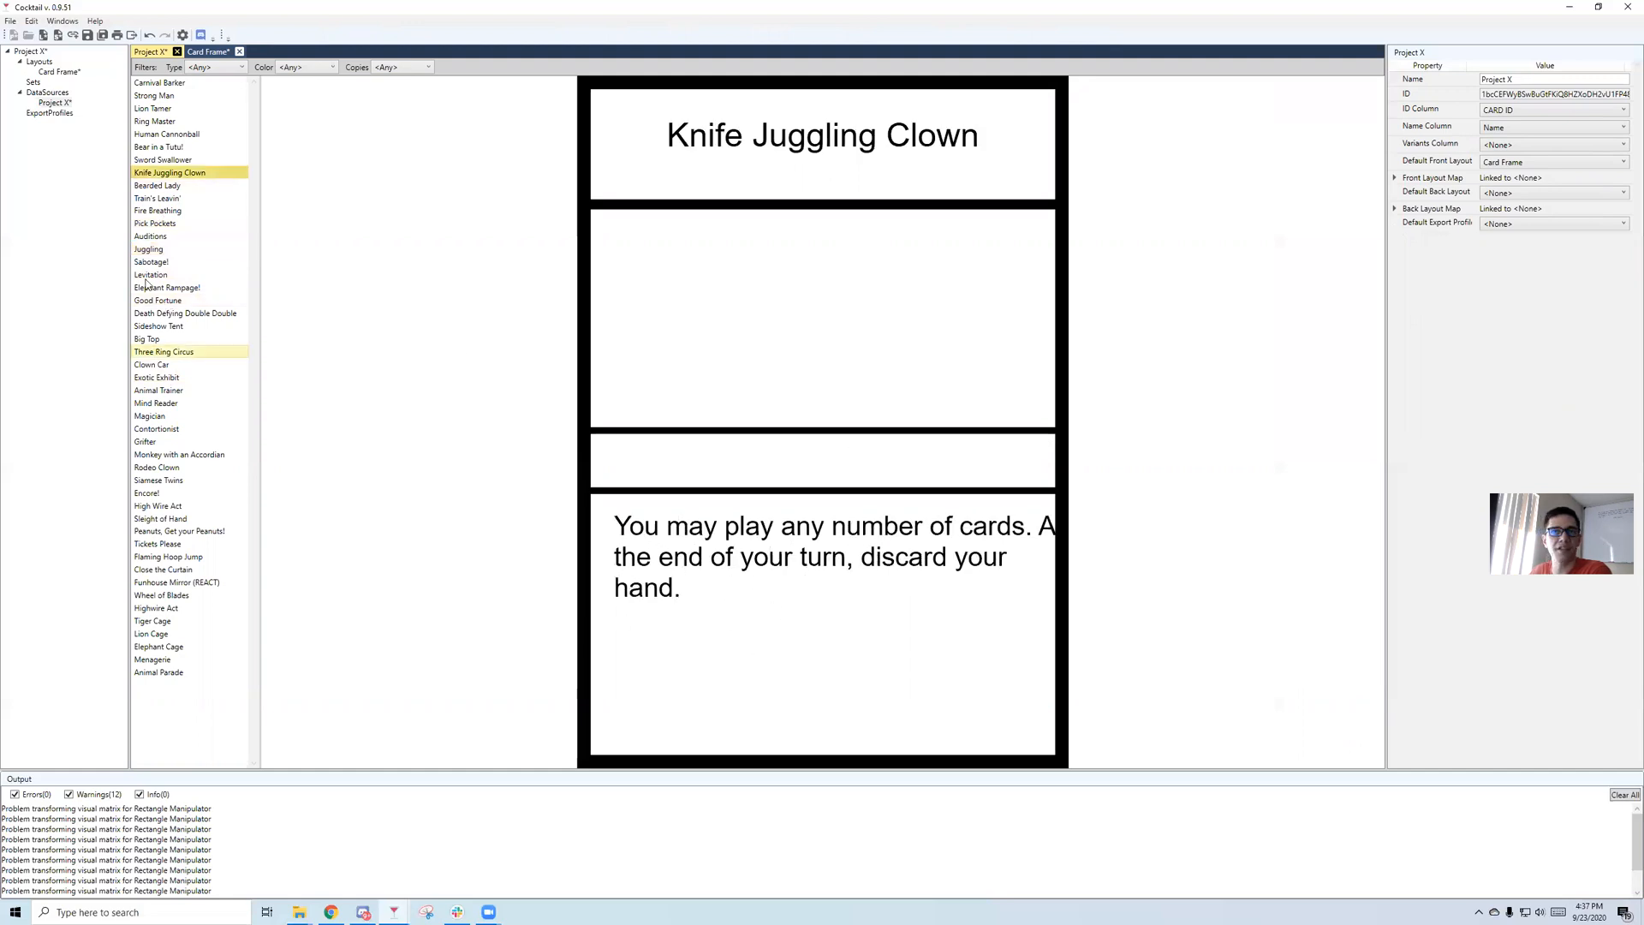
click(74, 73)
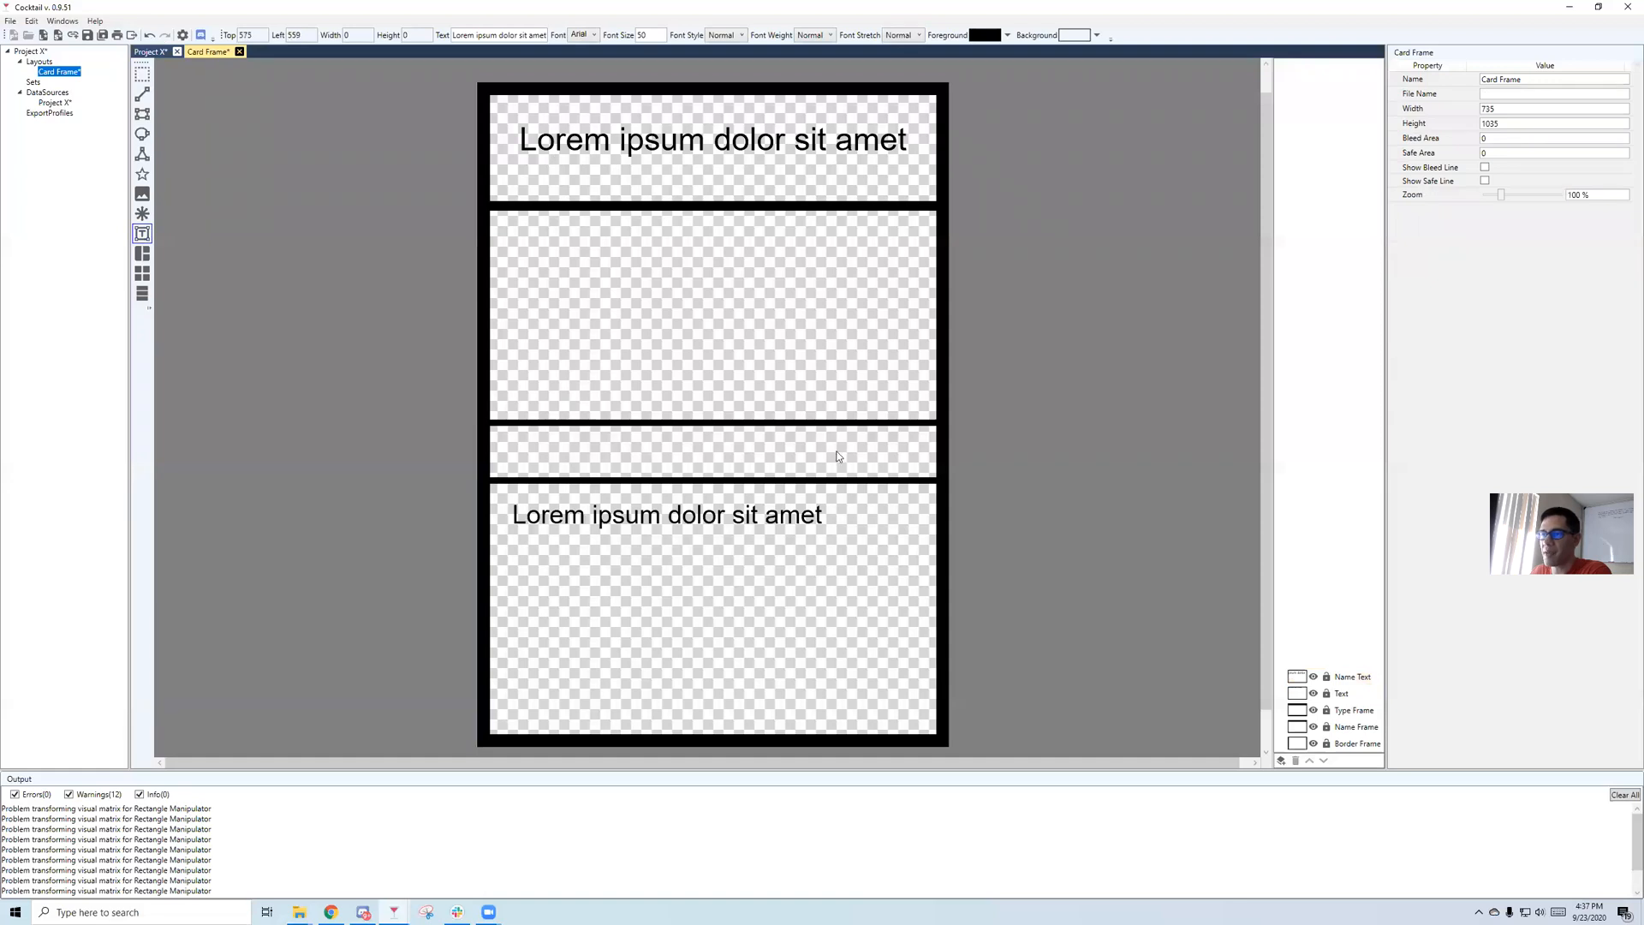
Switch to the Project X spreadsheet in Google Sheets, examine the card types in the Type column, and return to Cocktail.
click(331, 912)
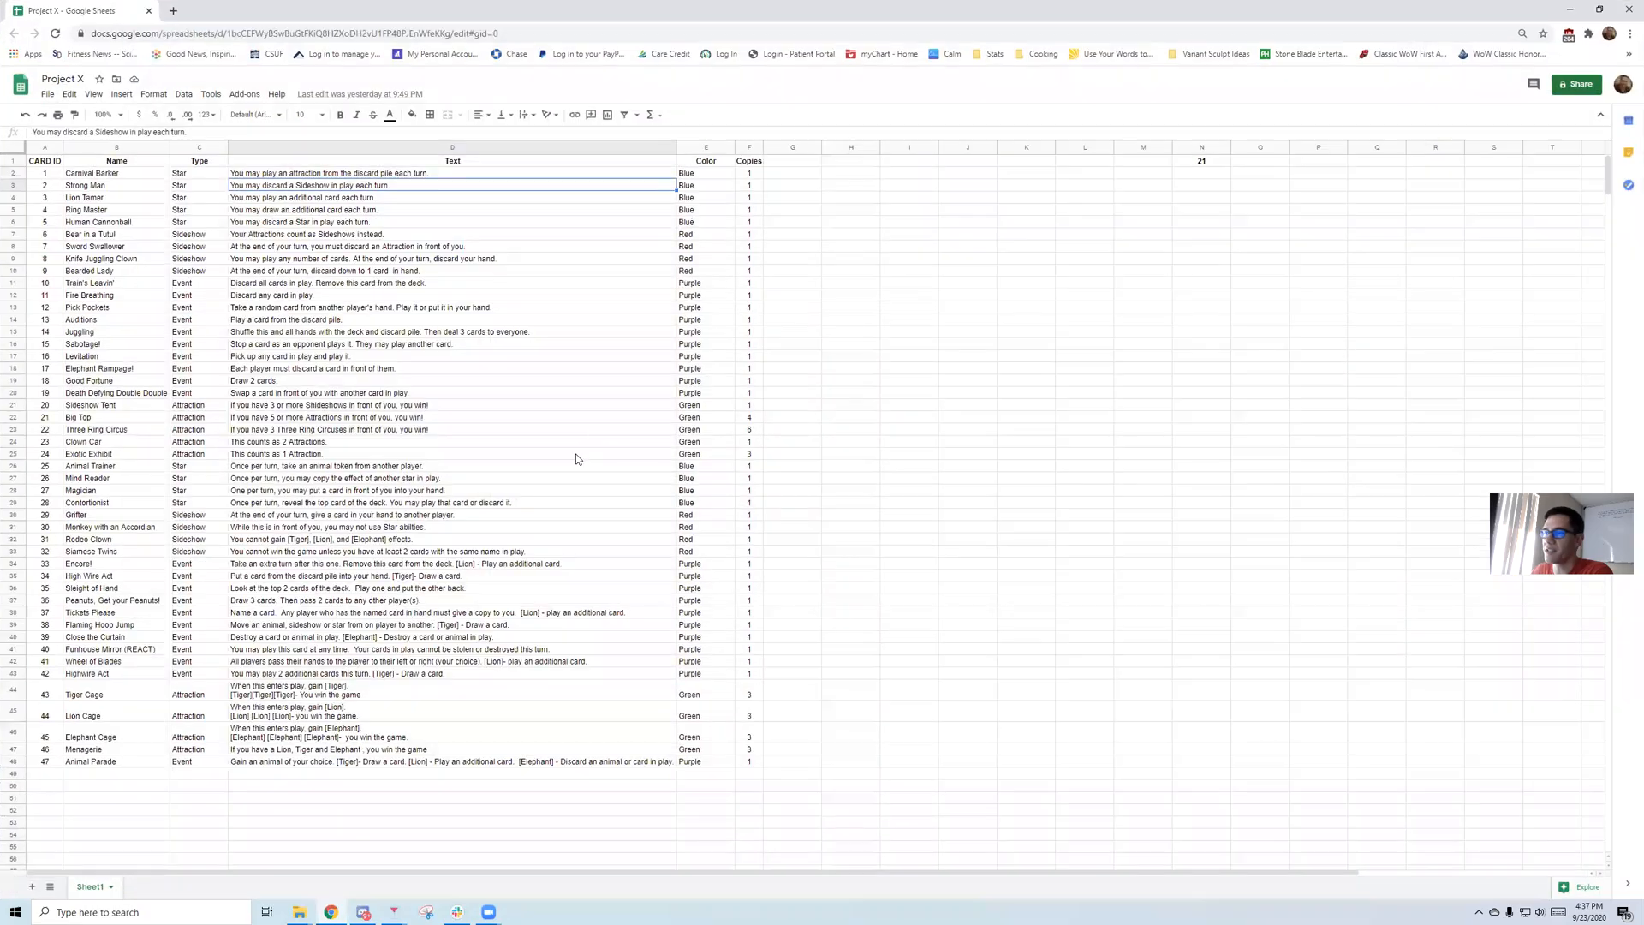
drag(194, 176, 208, 387)
click(191, 199)
click(206, 356)
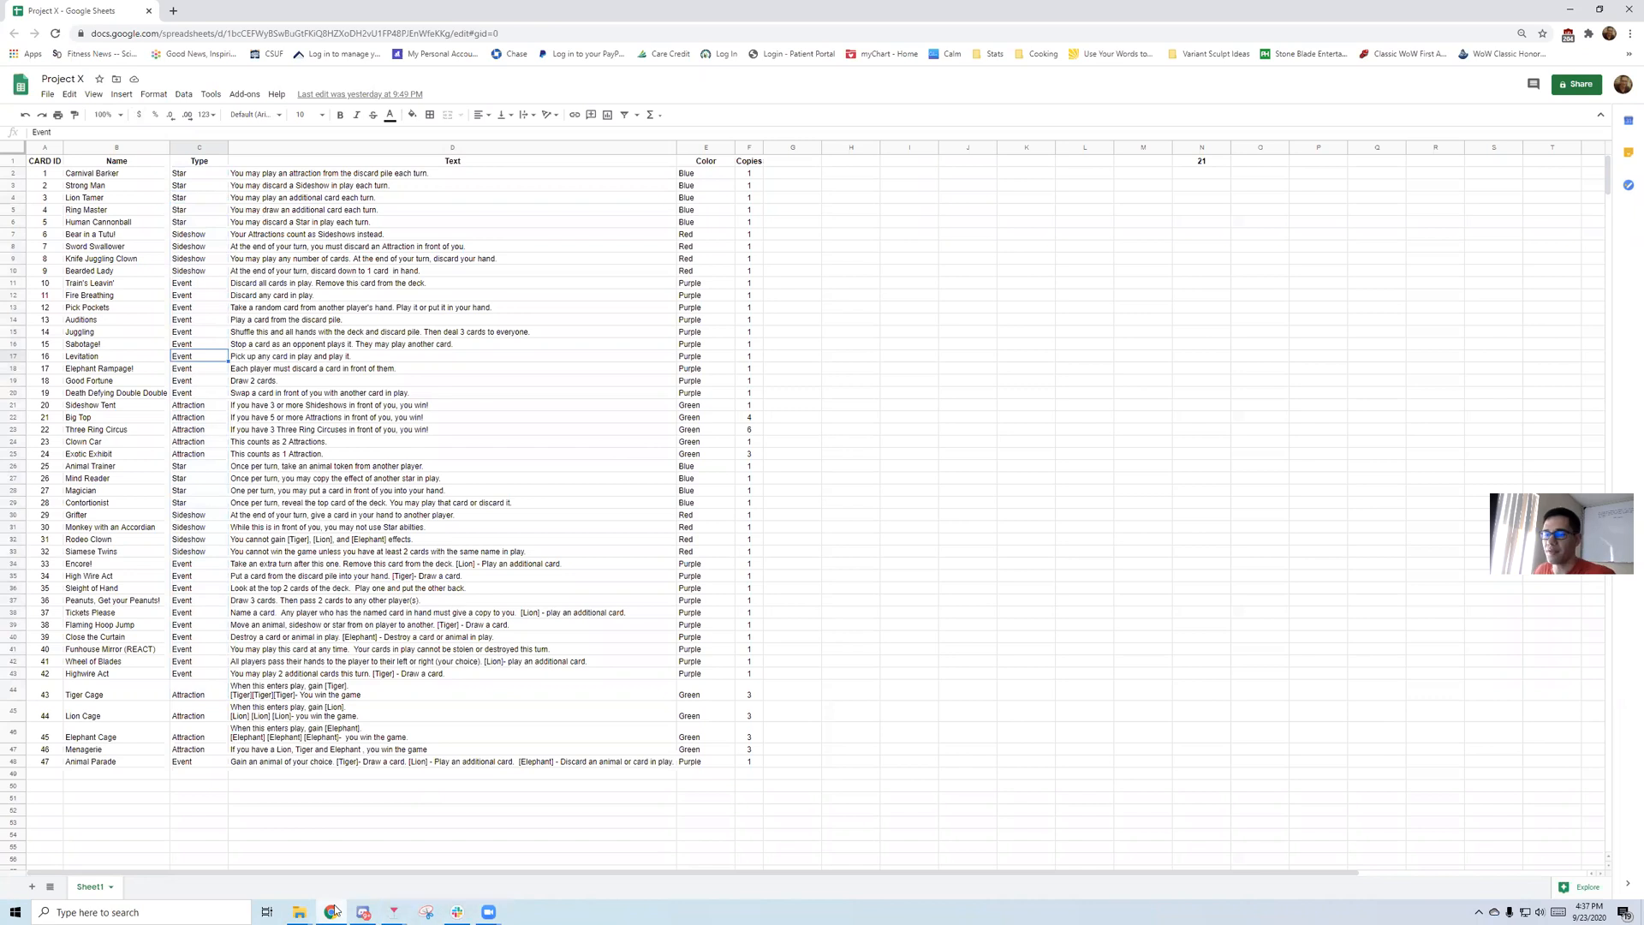
mouse_move(365, 910)
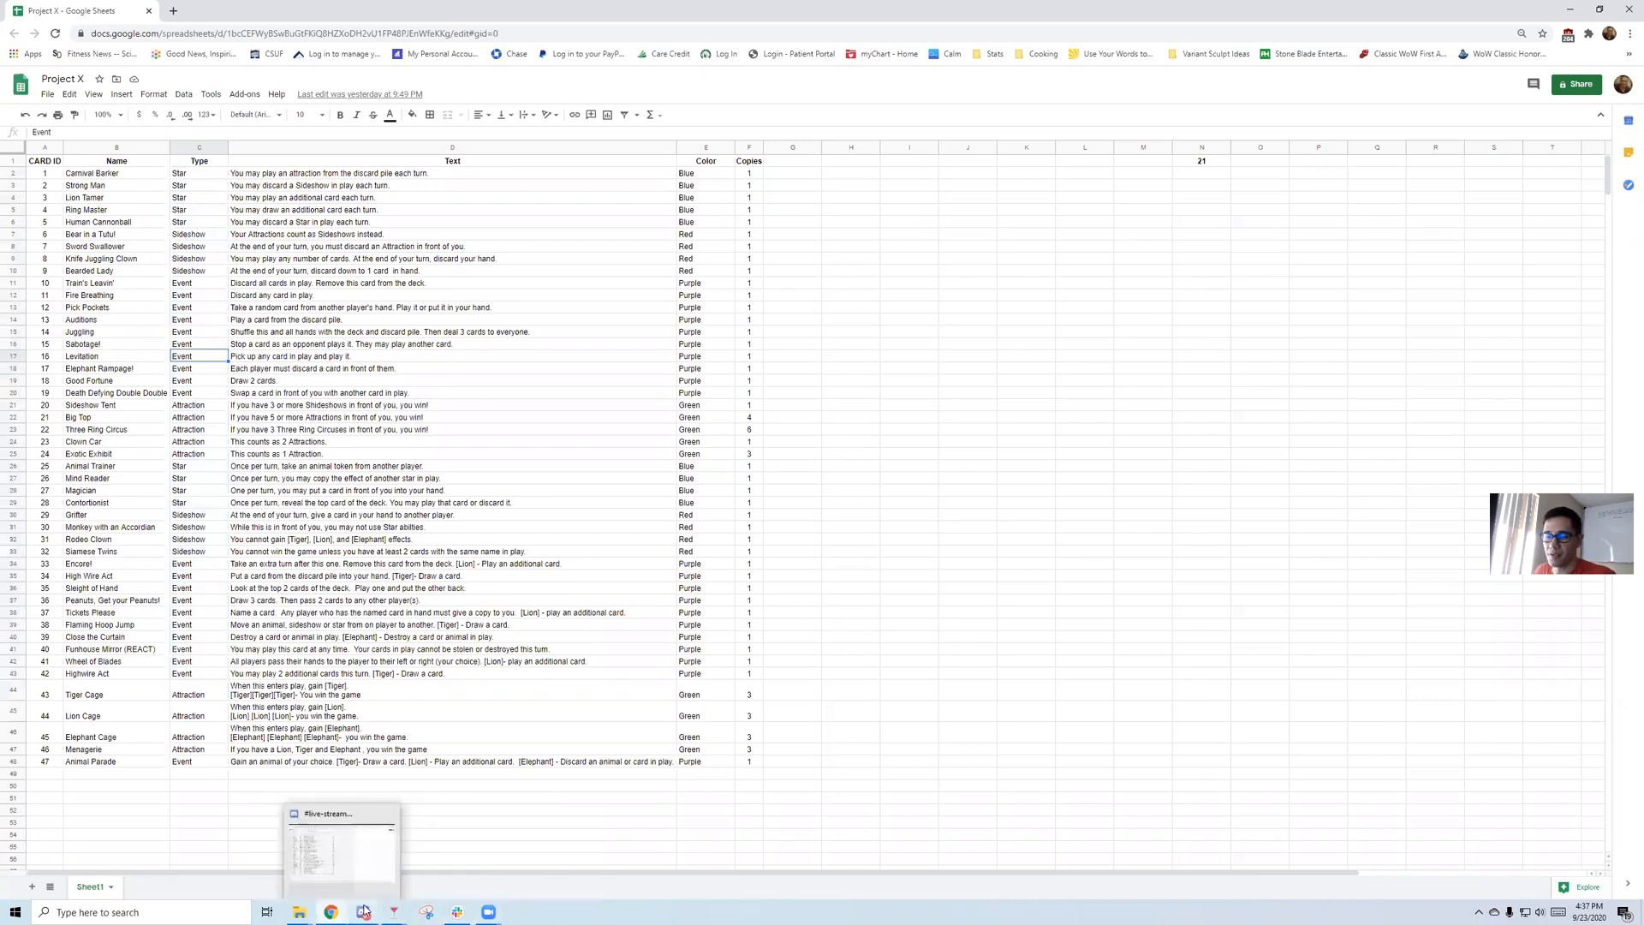
click(464, 851)
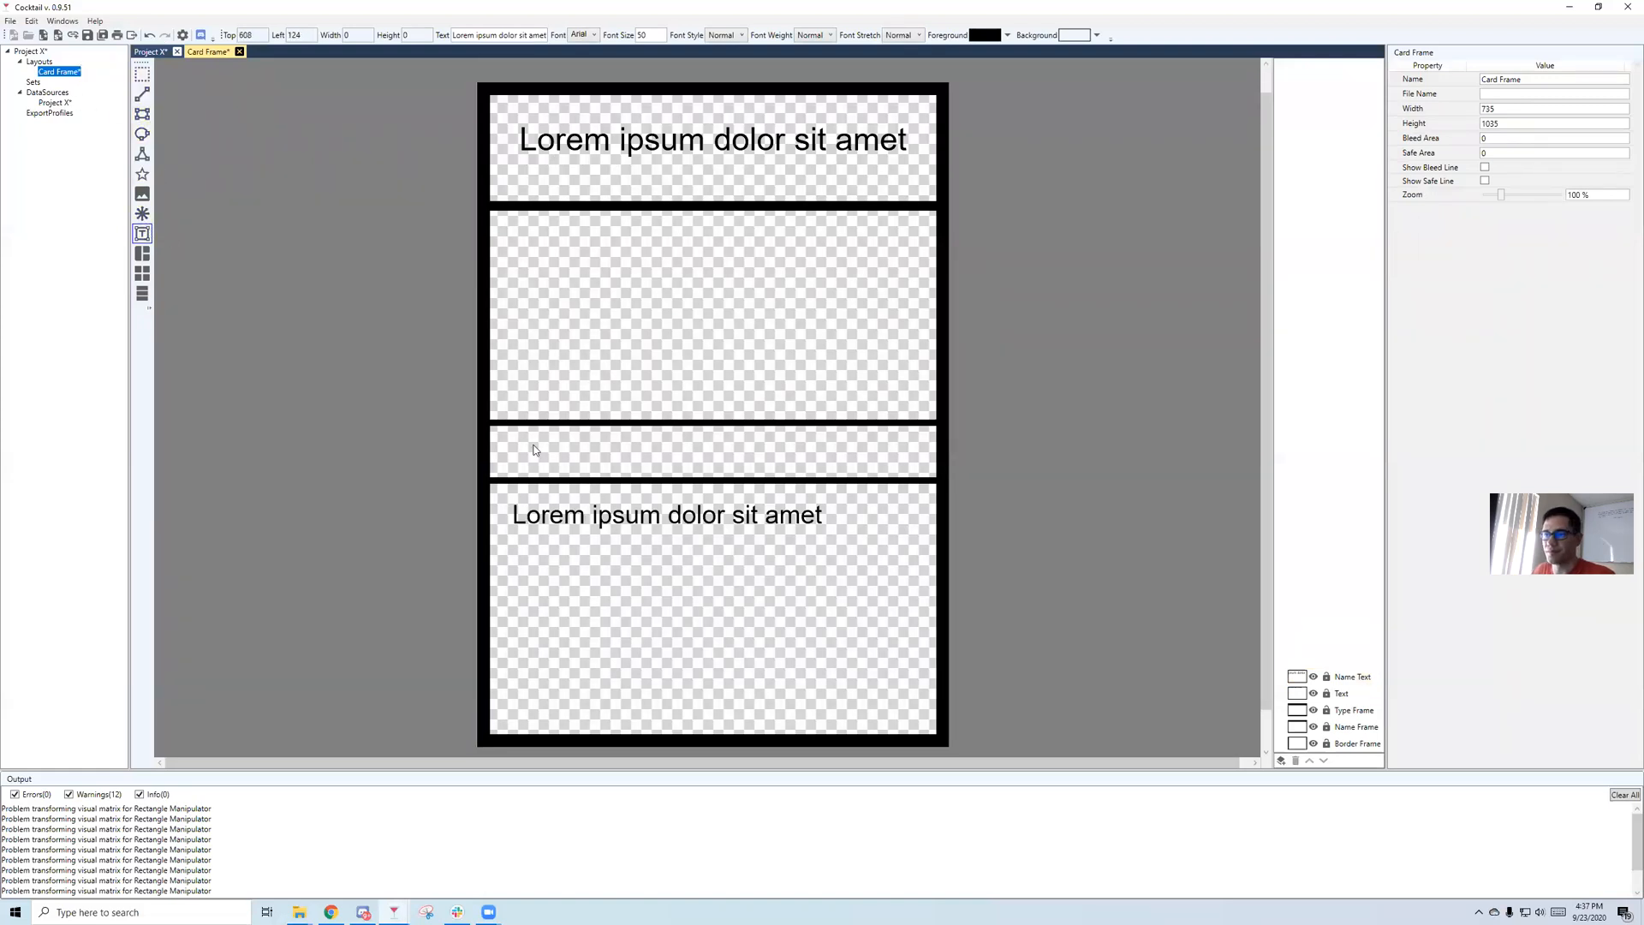
Add a text box in the type section of the card frame and set its Y to 535, width to 735 and height to 80.
drag(492, 431, 938, 482)
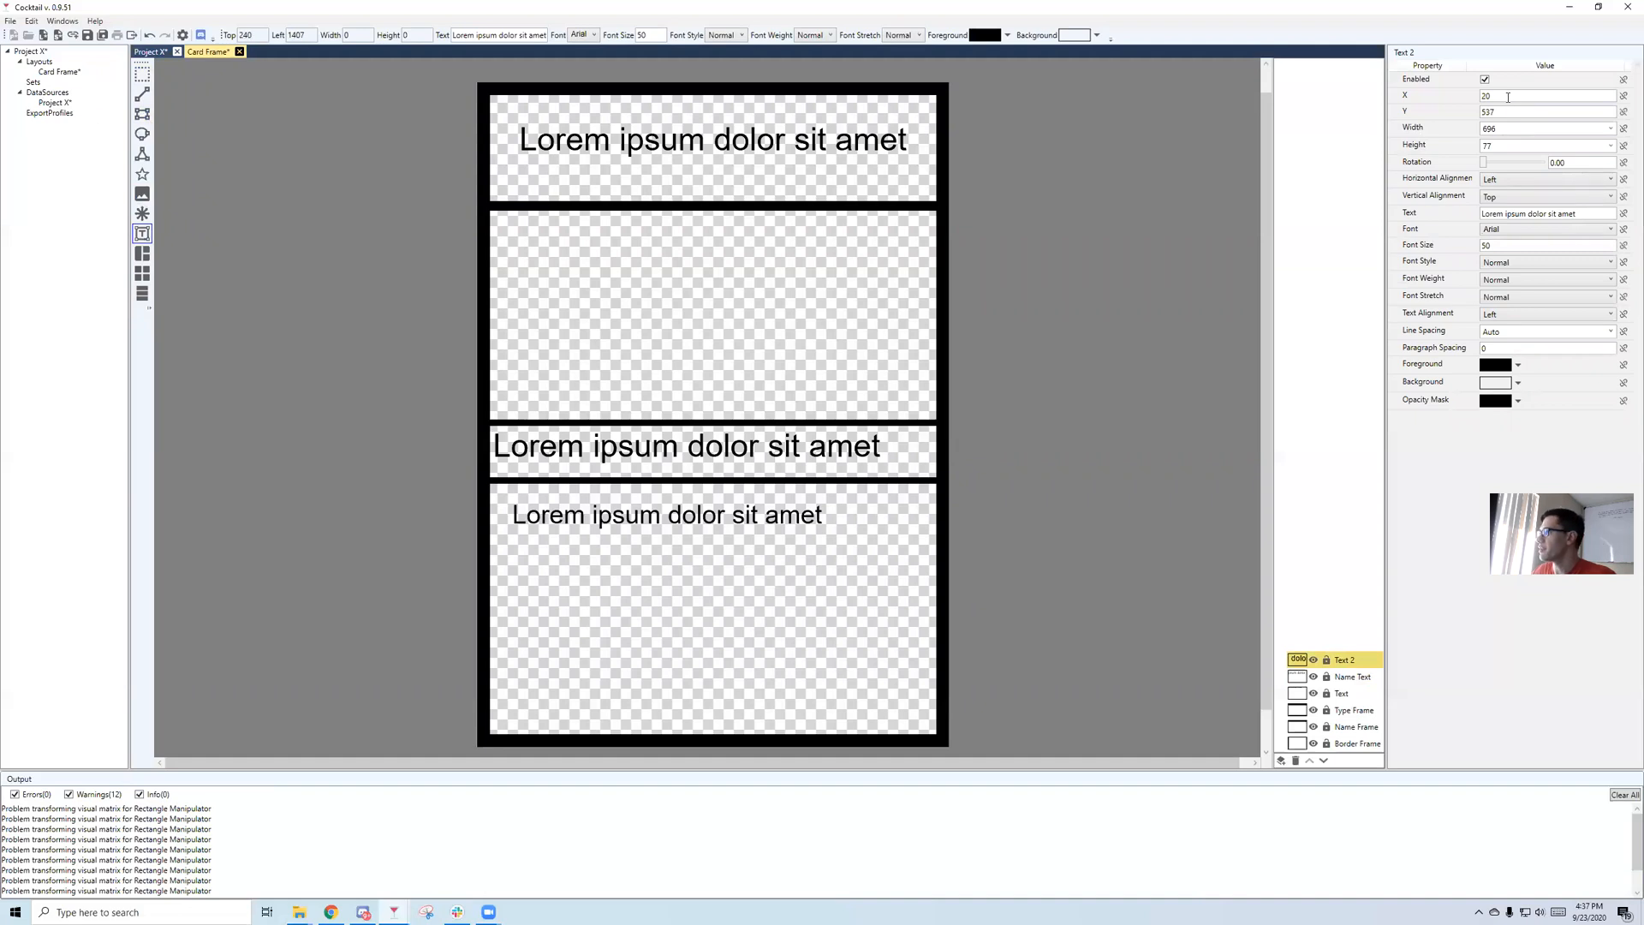
key(Tab)
text(535)
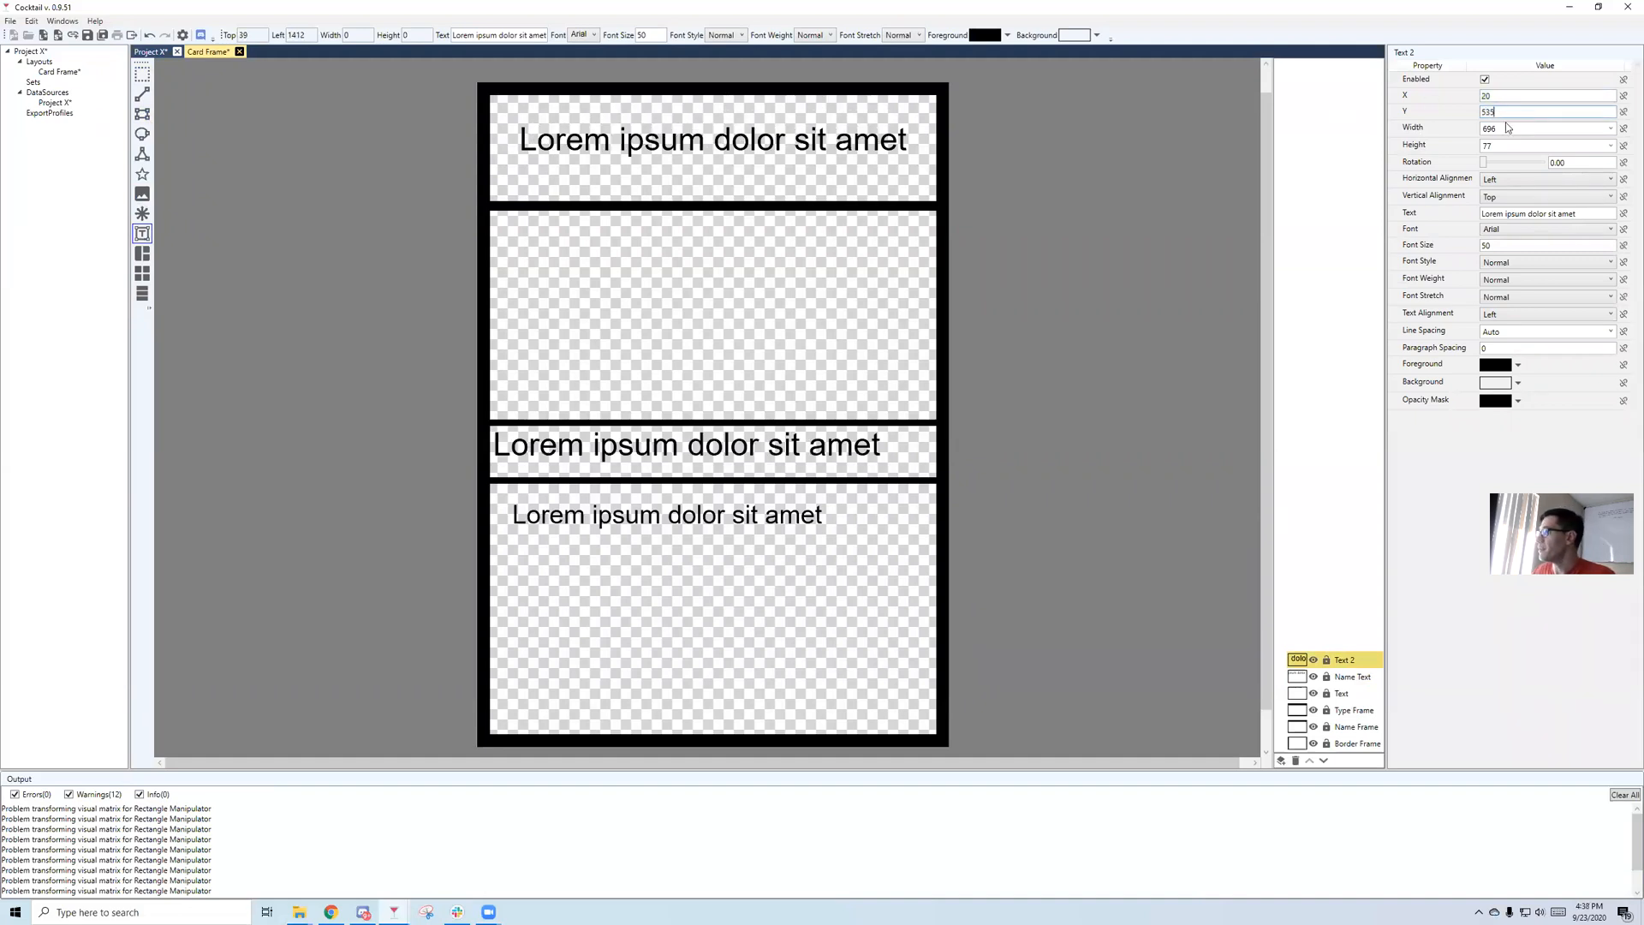
key(Tab)
key(BackSpace)
text(735)
key(Tab)
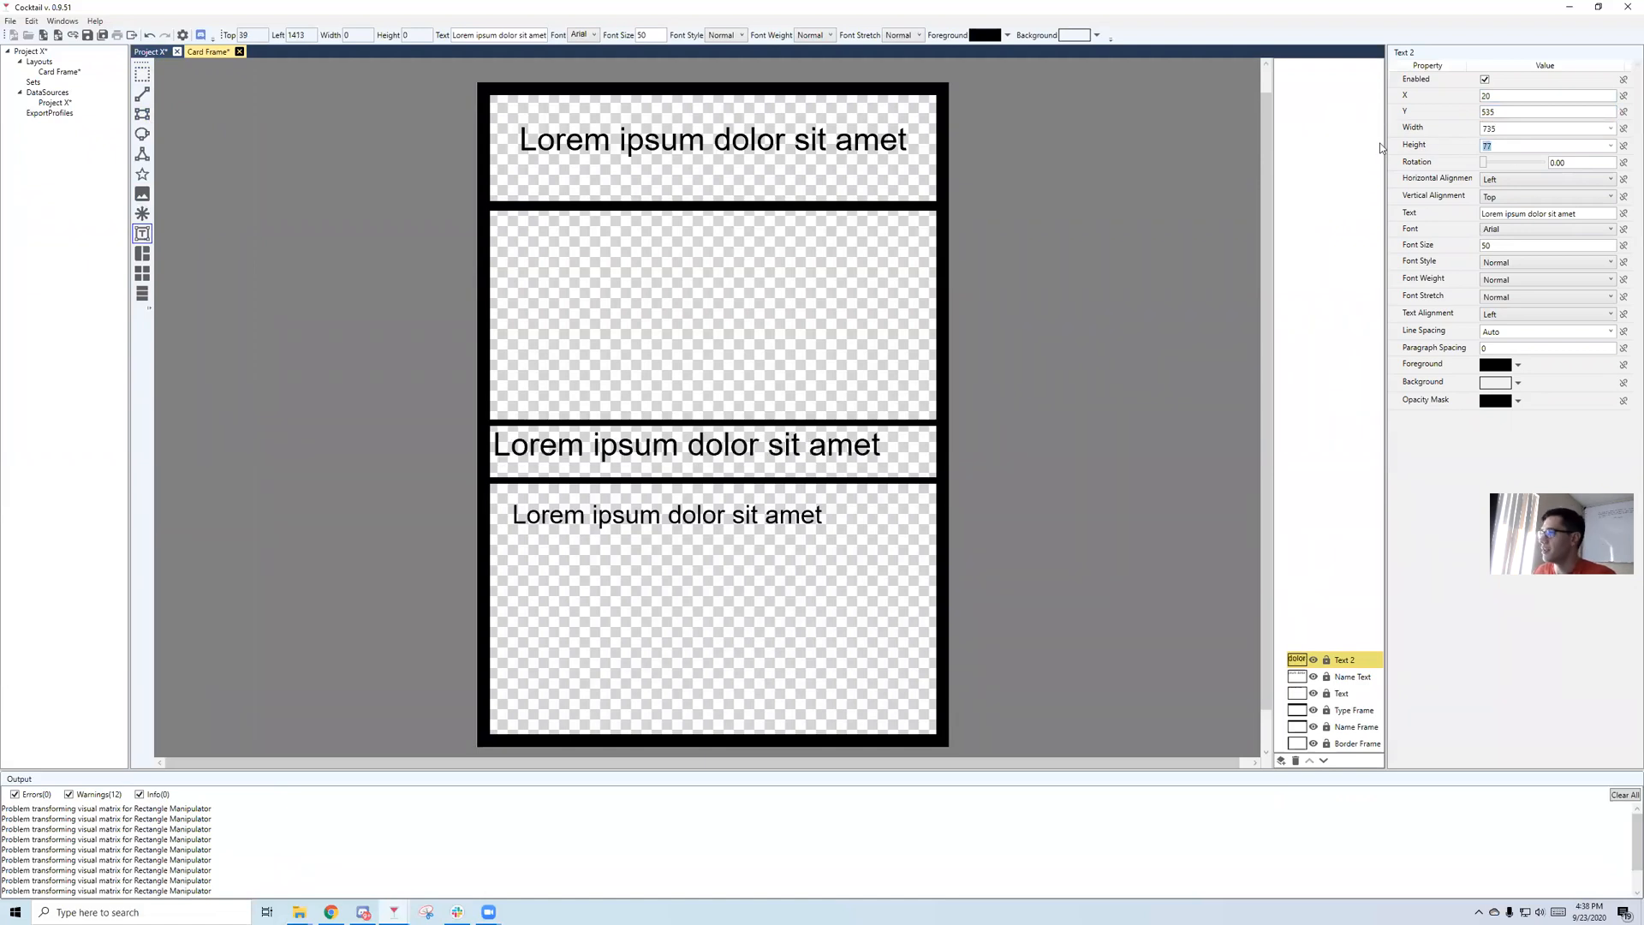
text(80)
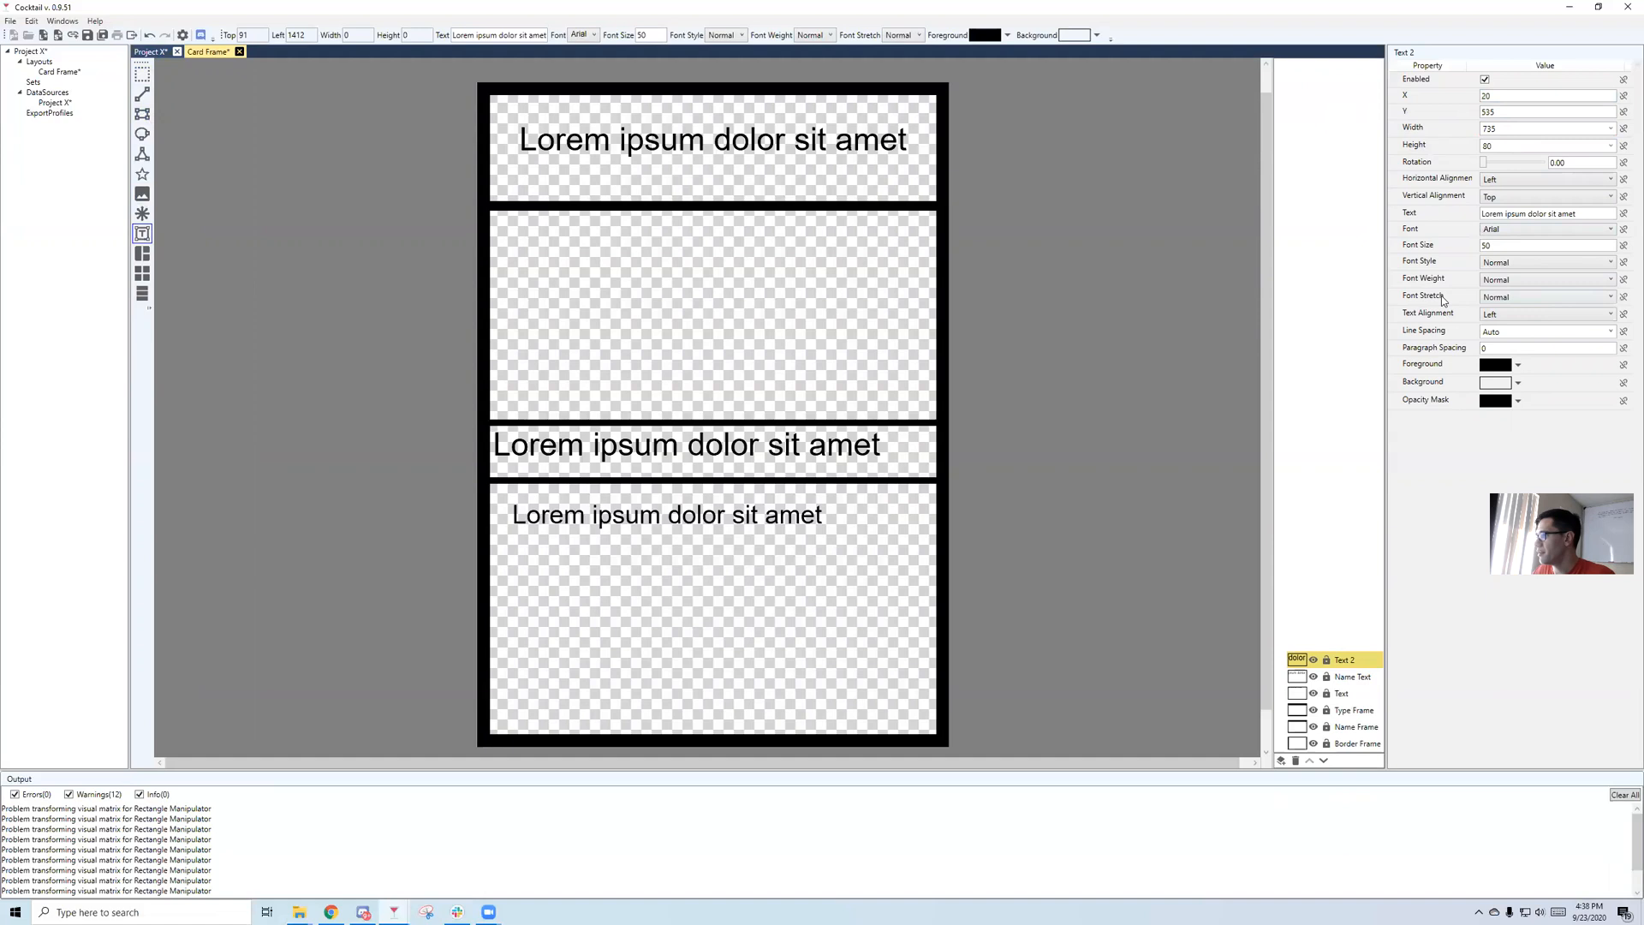
Center the new text box's text alignment and set its X position to 0.
click(1597, 314)
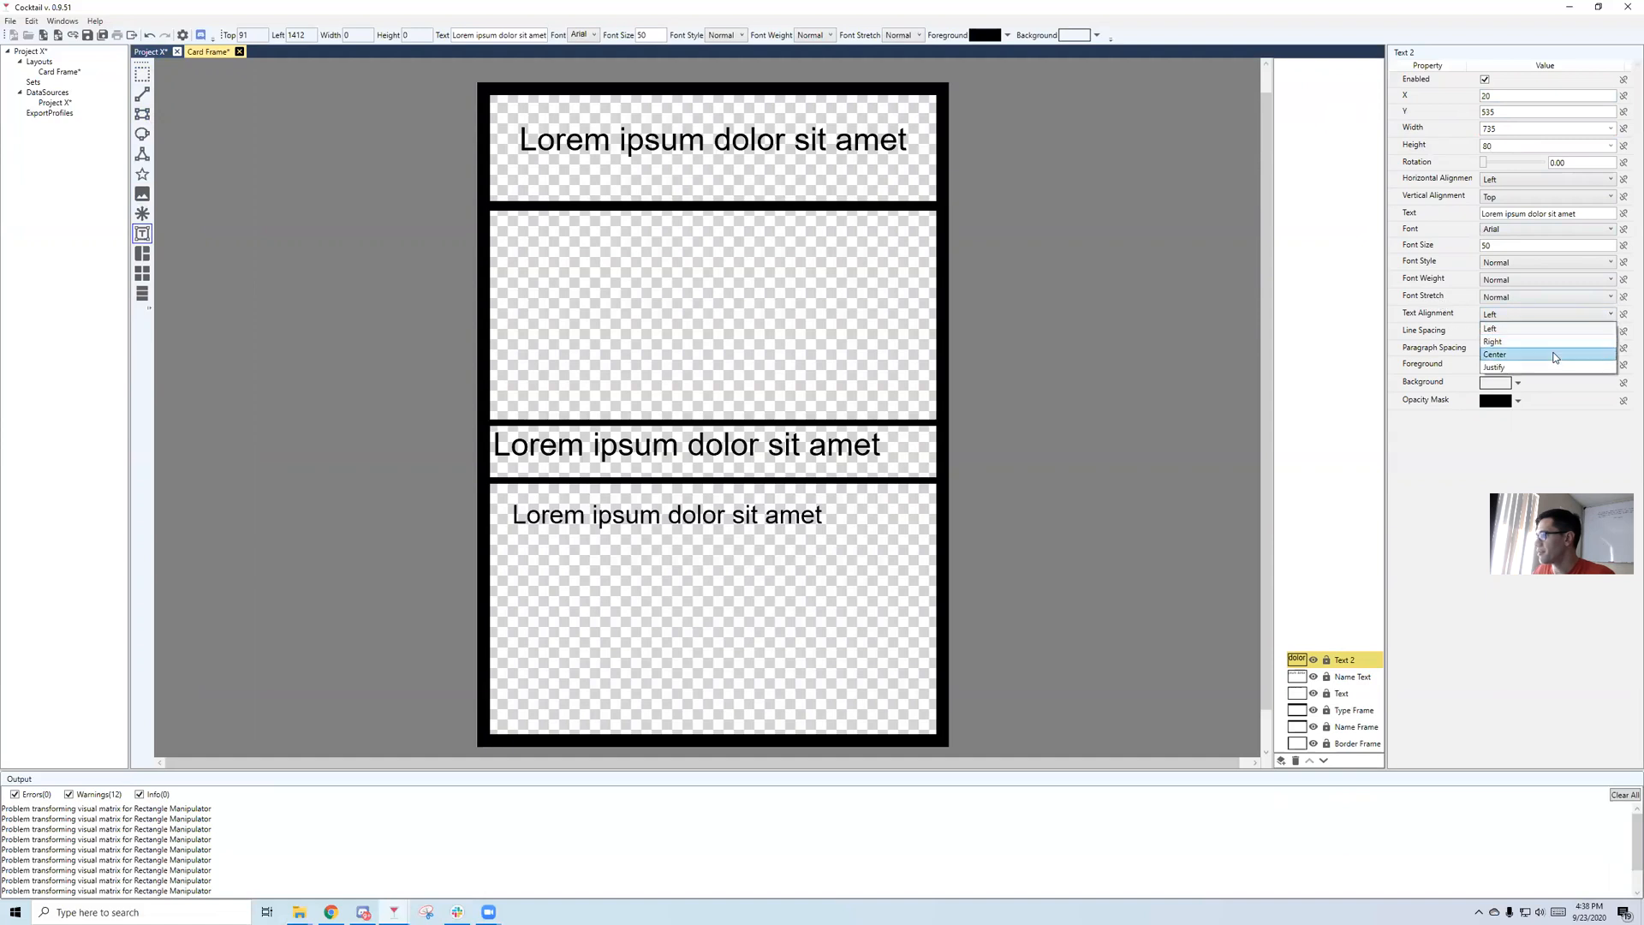
click(1554, 353)
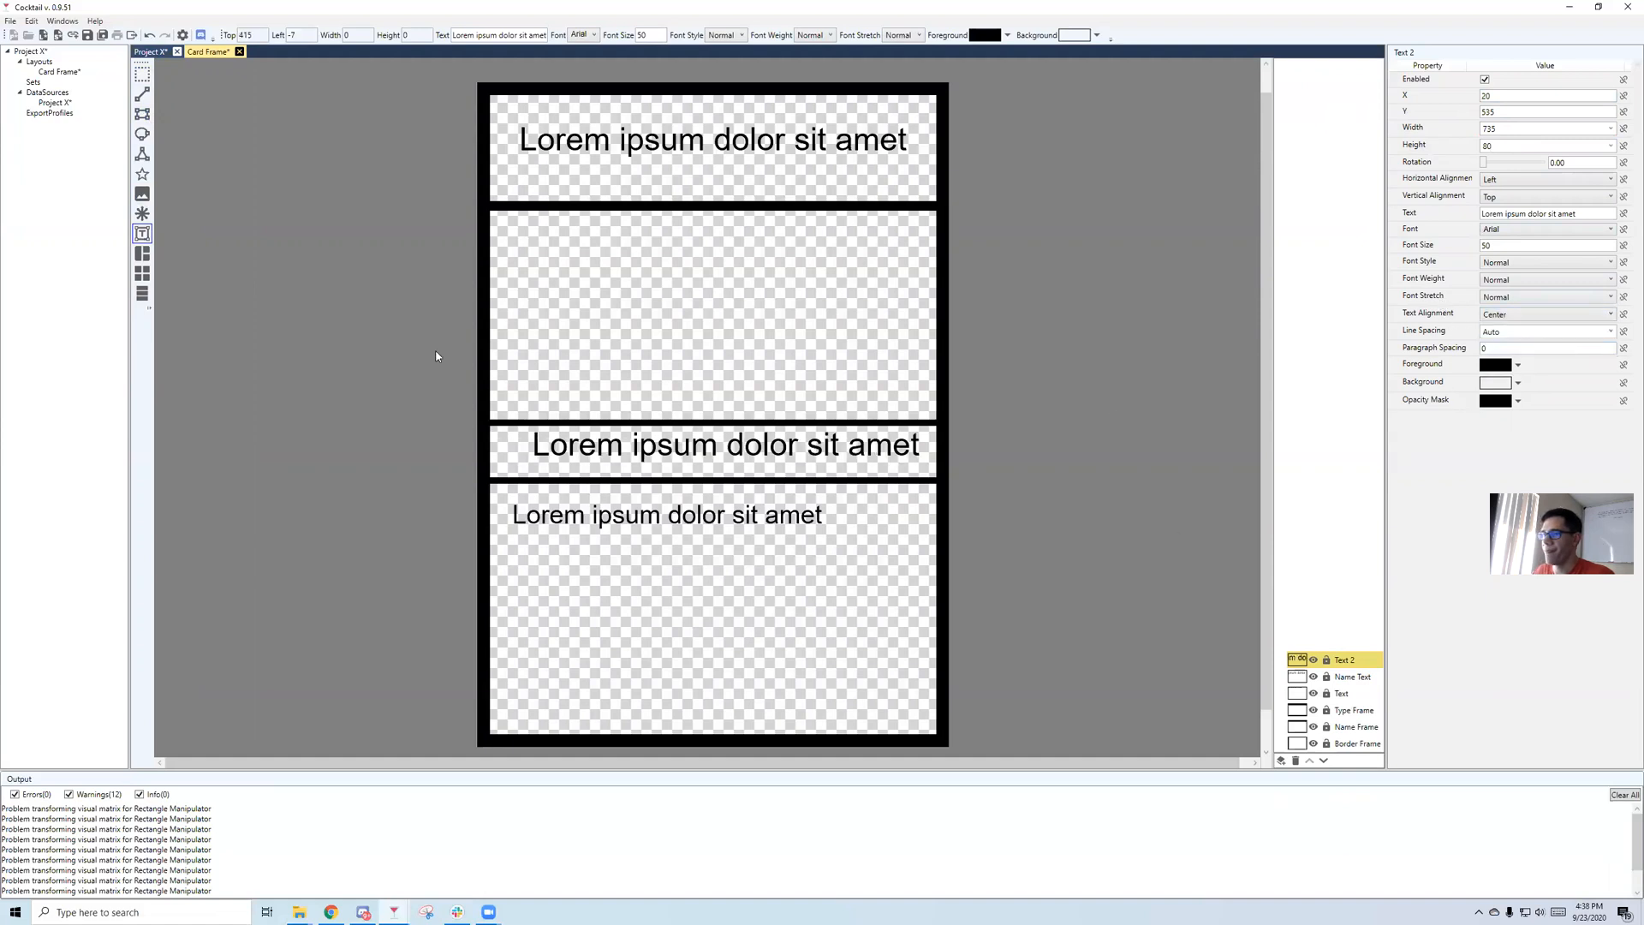
double_click(1506, 99)
text(0)
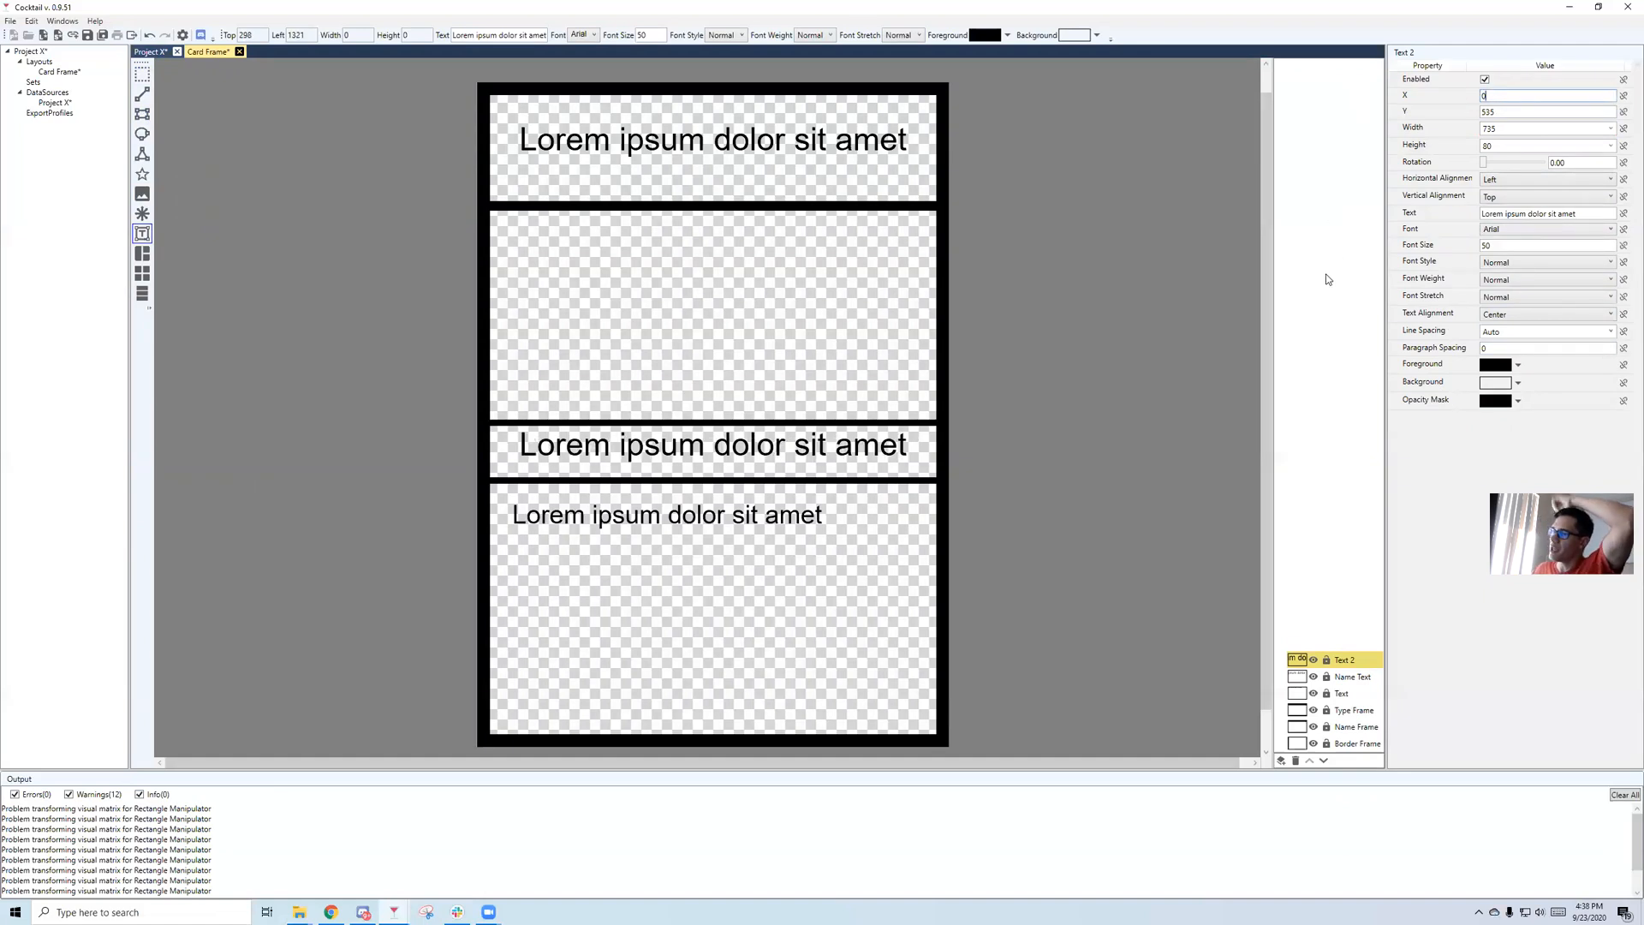
Try font sizes 30 and 25 on the type section's text box and settle on 40.
drag(1504, 246, 1314, 227)
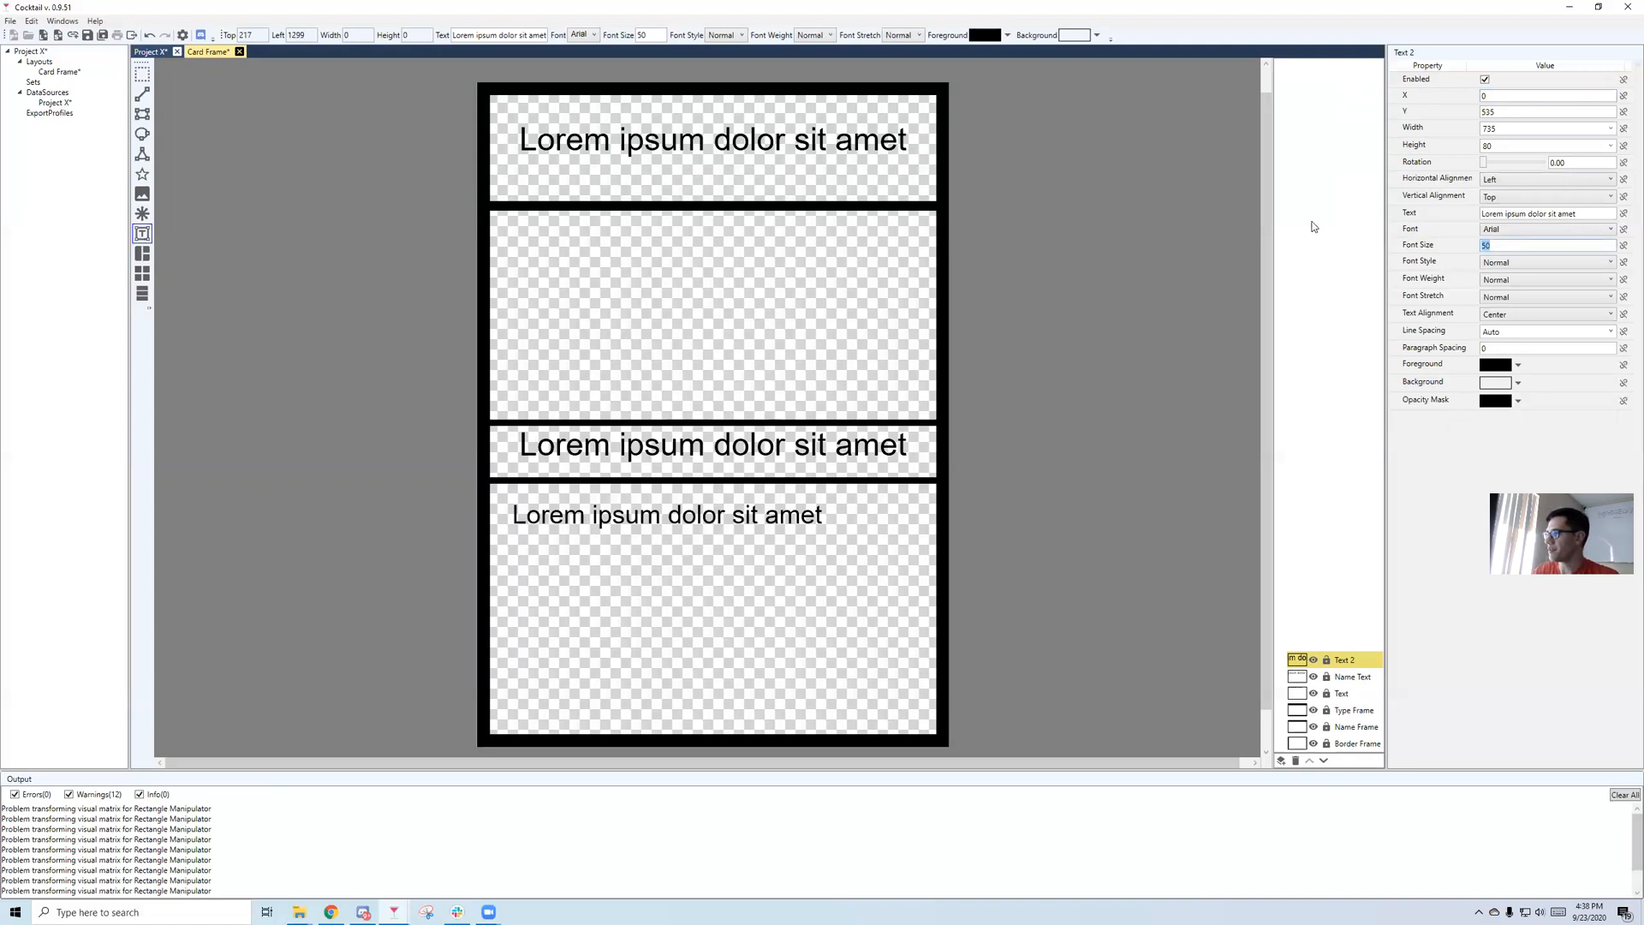
text(30)
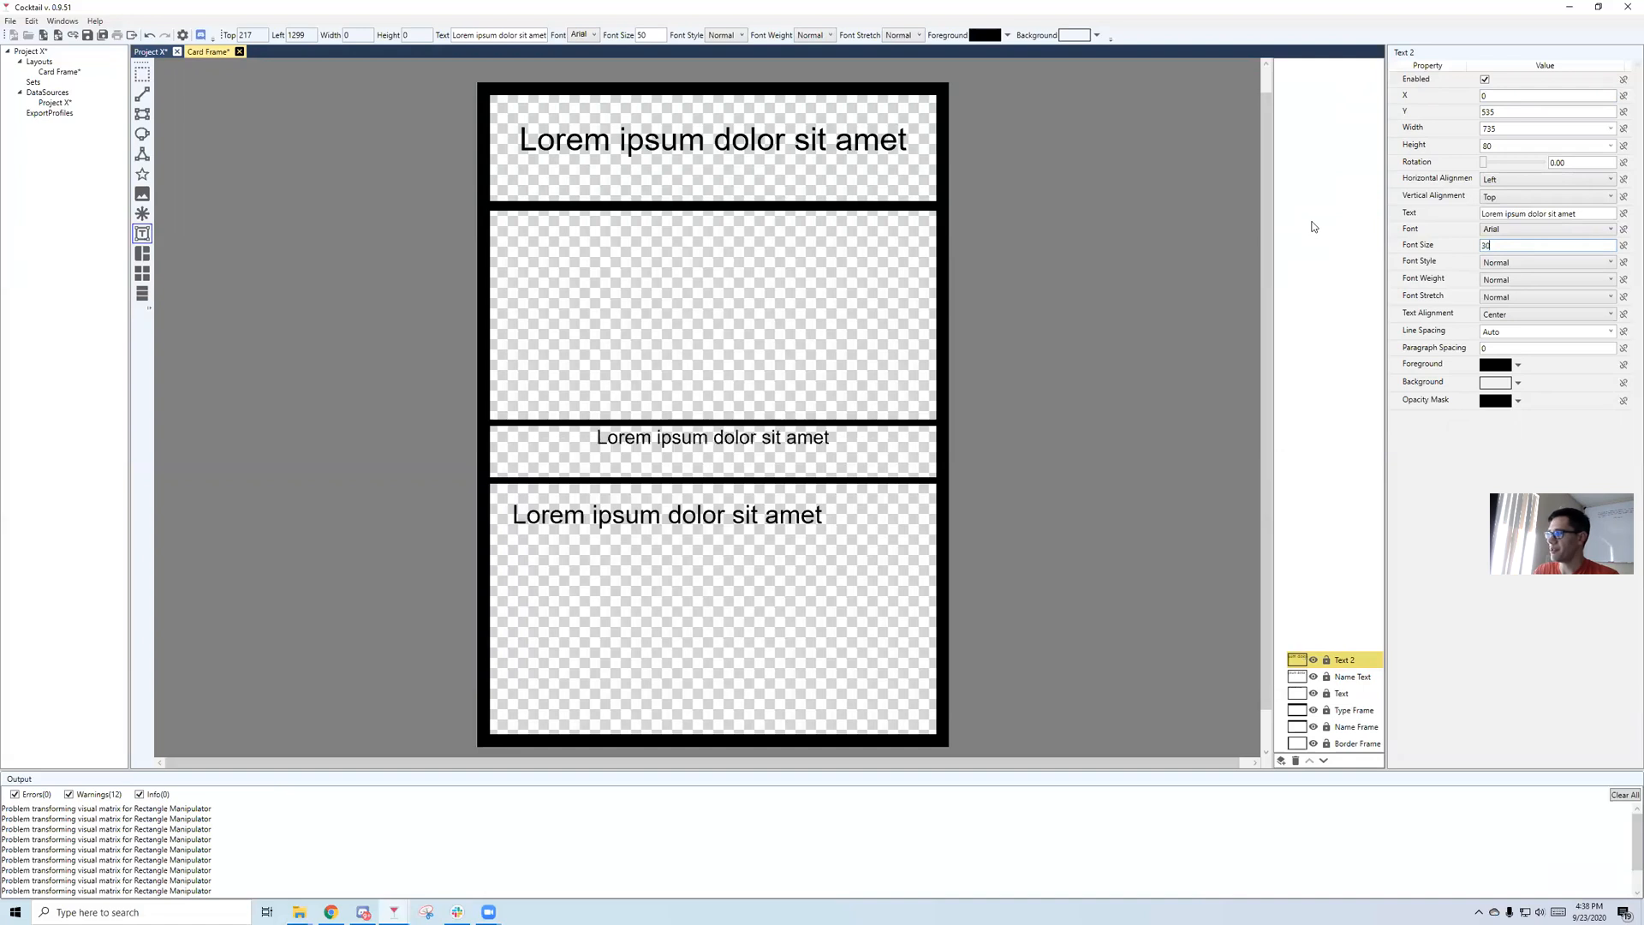
key(BackSpace)
text(25)
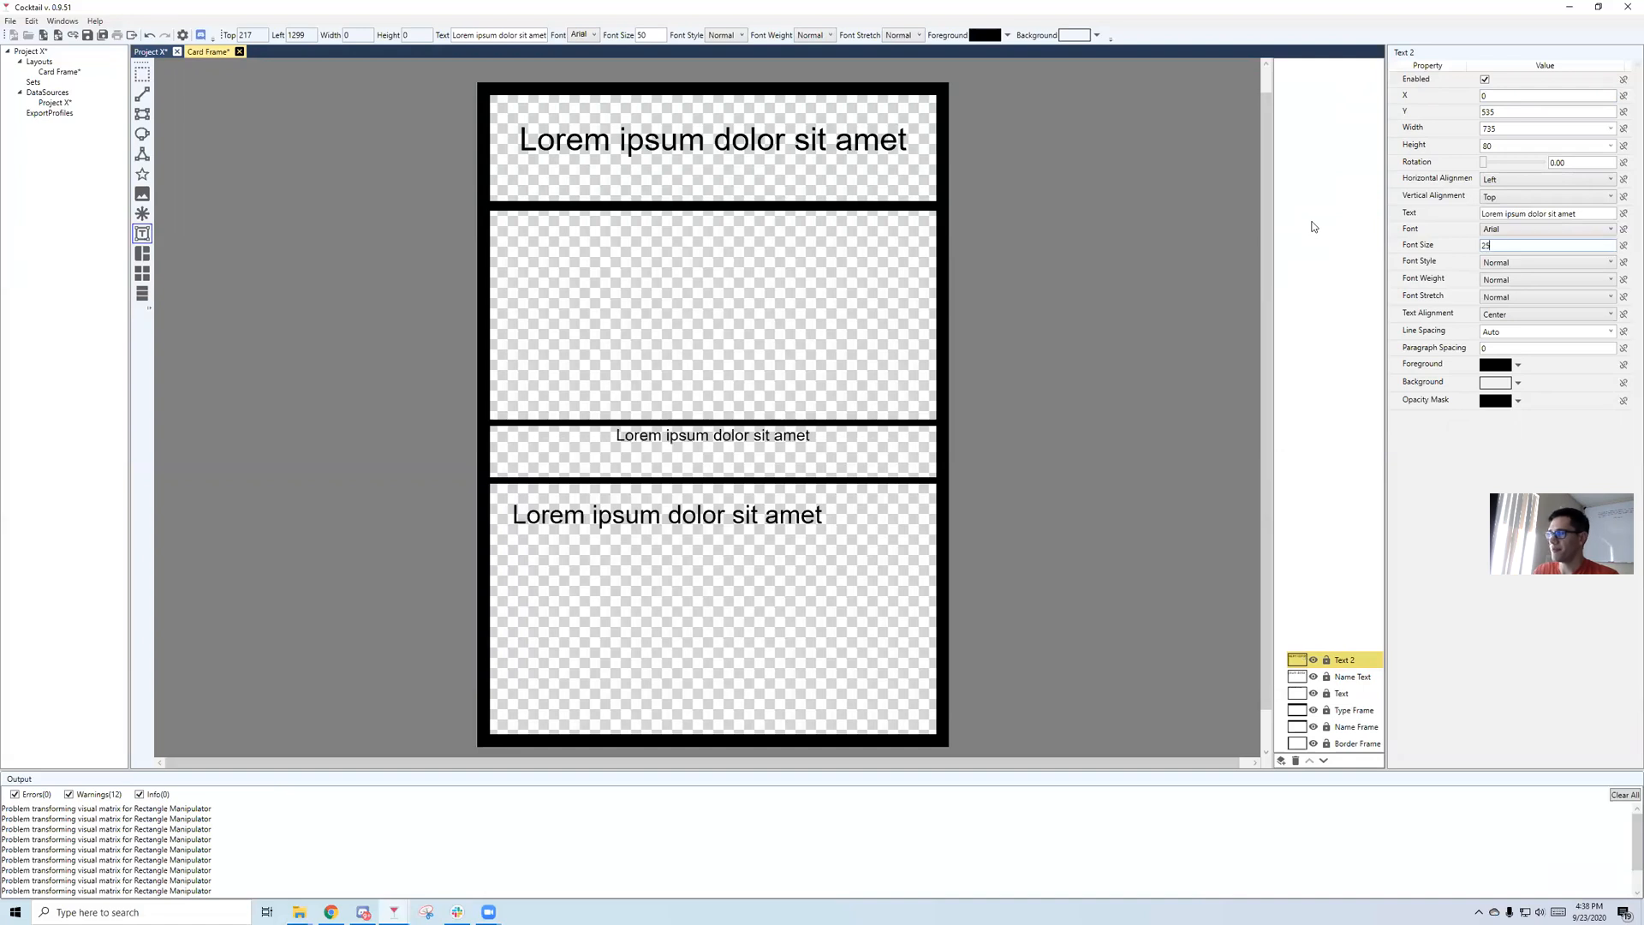
key(BackSpace)
key(BackSpace)
text(30)
key(BackSpace)
key(BackSpace)
text(40)
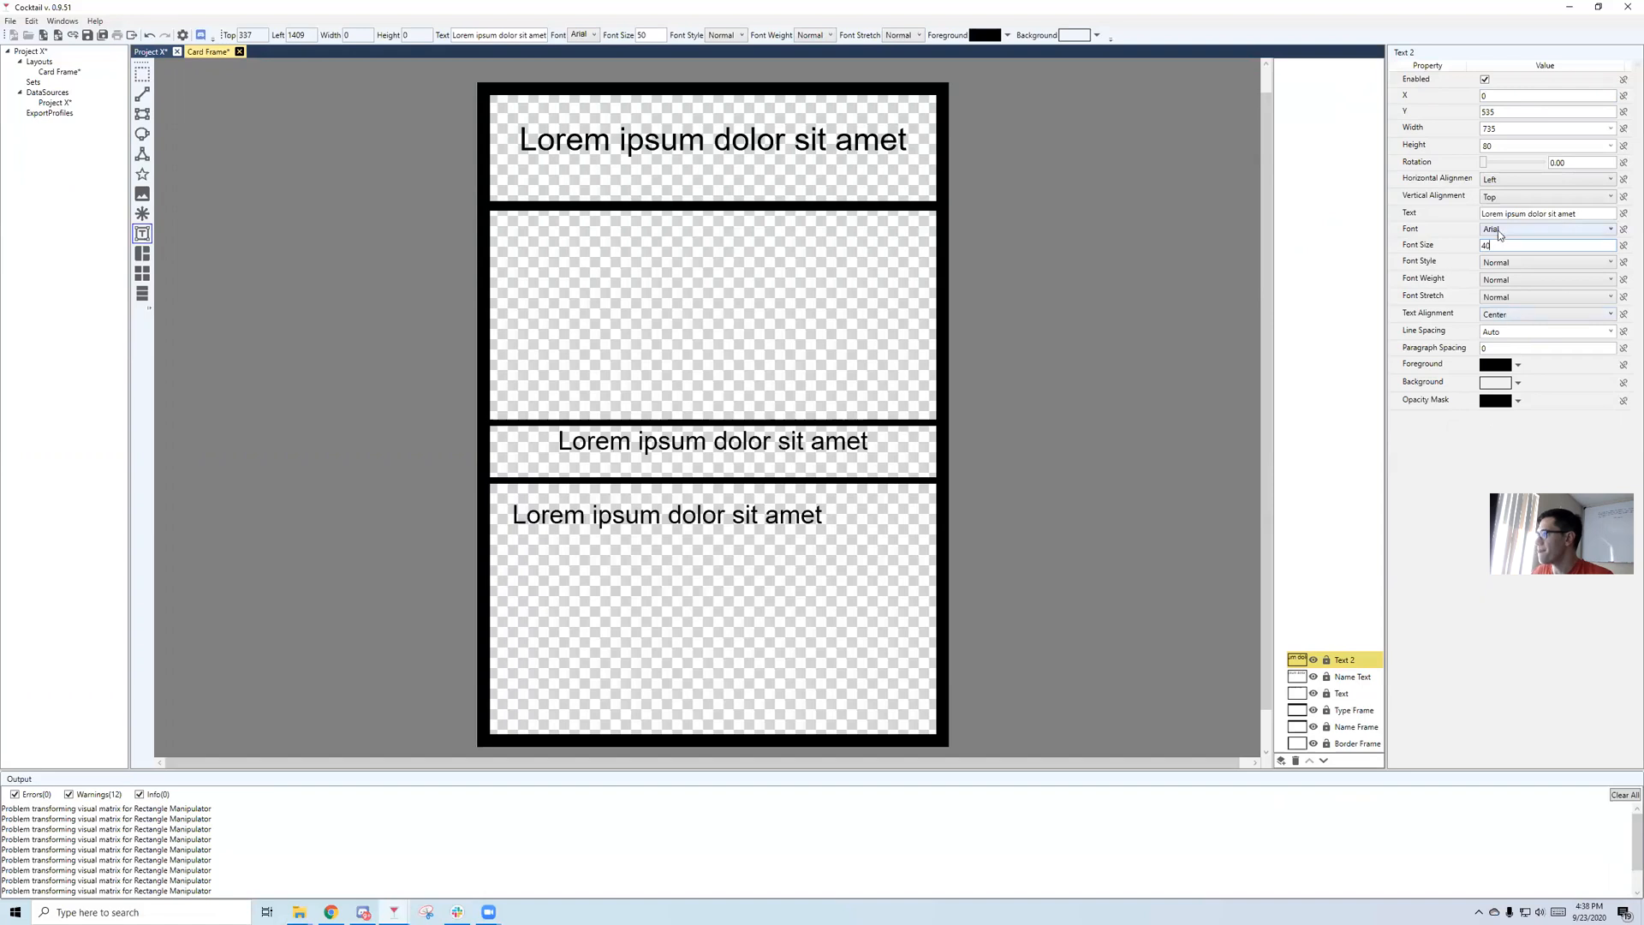
Rename the Text 2 layer as Type Text.
click(54, 103)
click(58, 72)
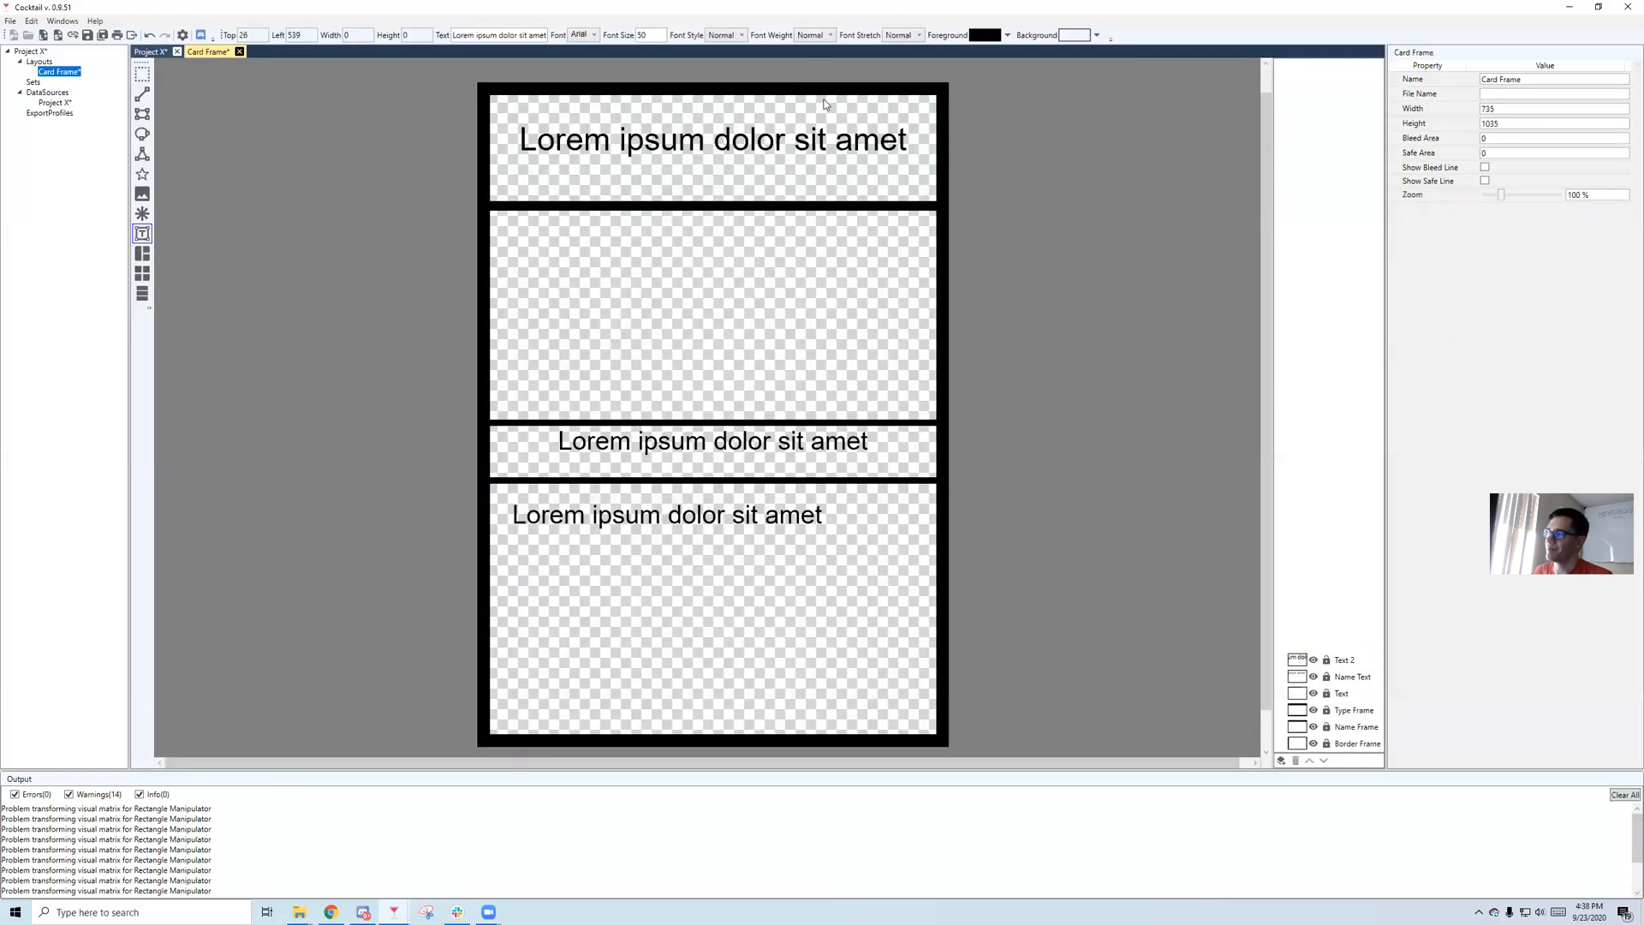
click(1345, 660)
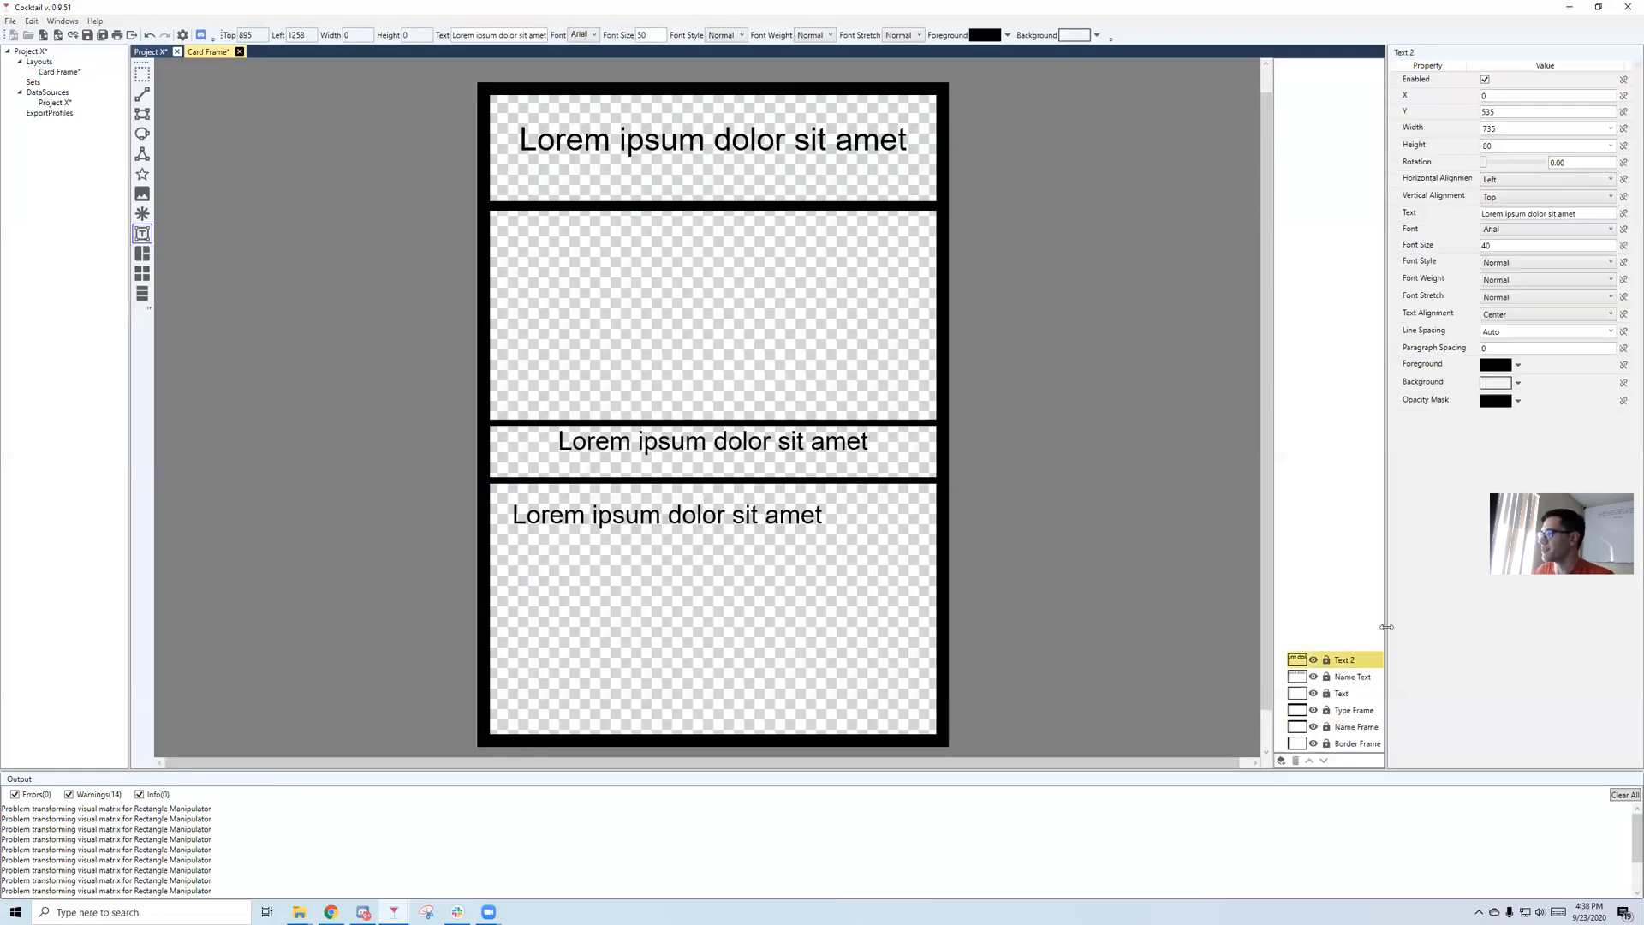
click(1351, 661)
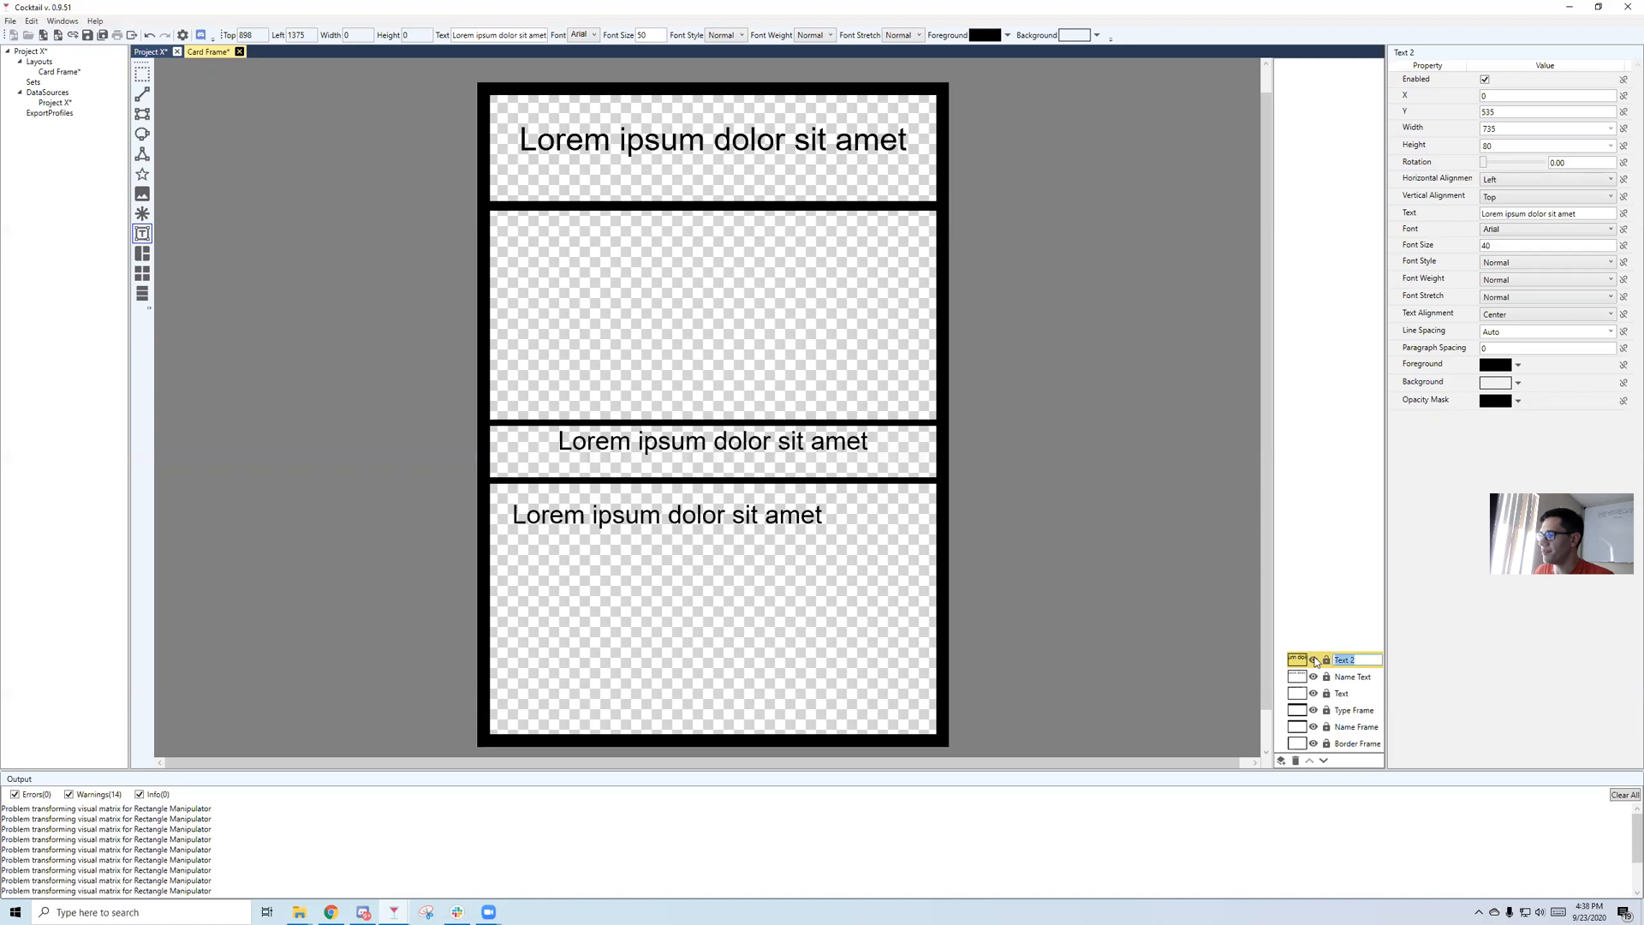
text(Type Text)
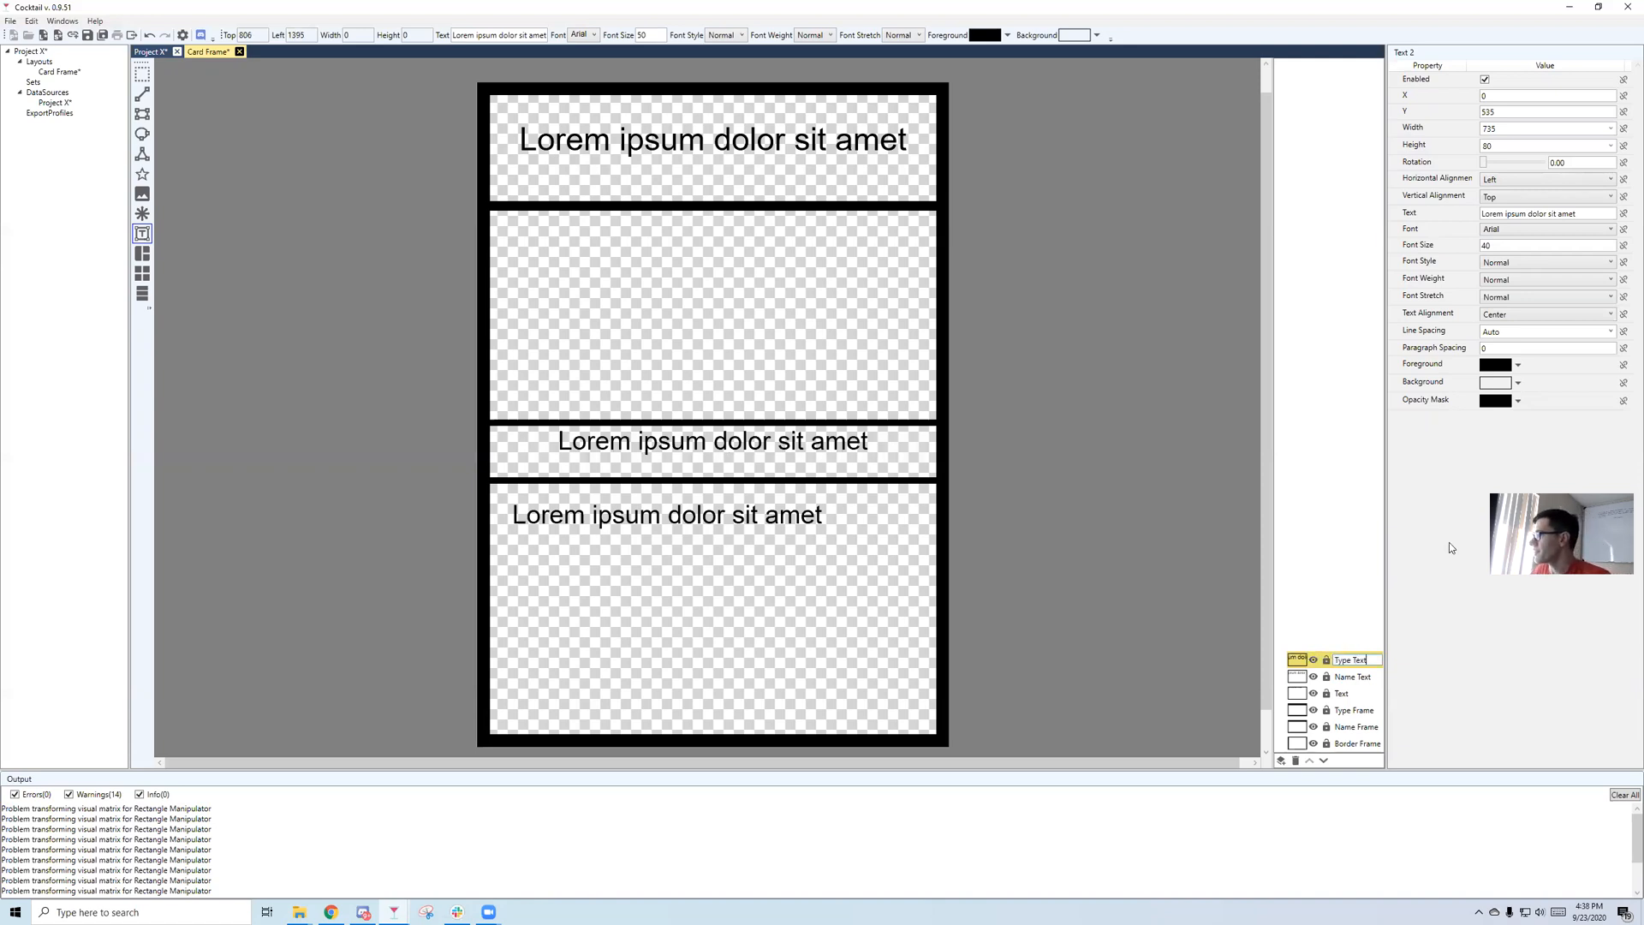
Link the Type Text layer's text directly to the Type column of the data source.
click(1624, 215)
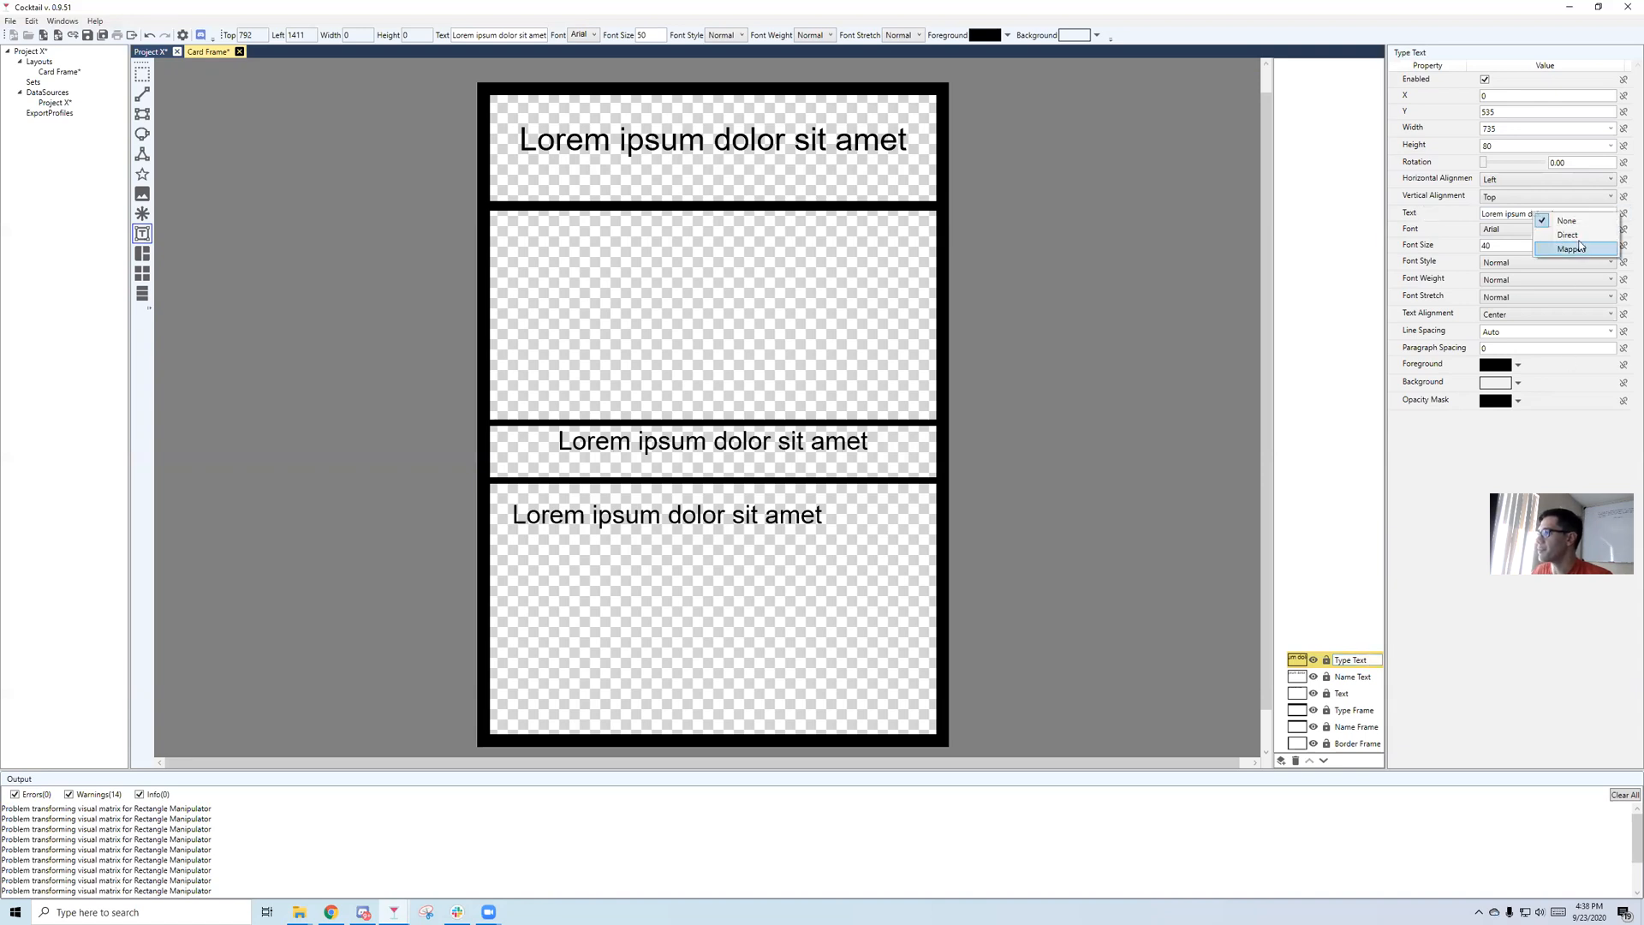
click(1579, 237)
click(1623, 231)
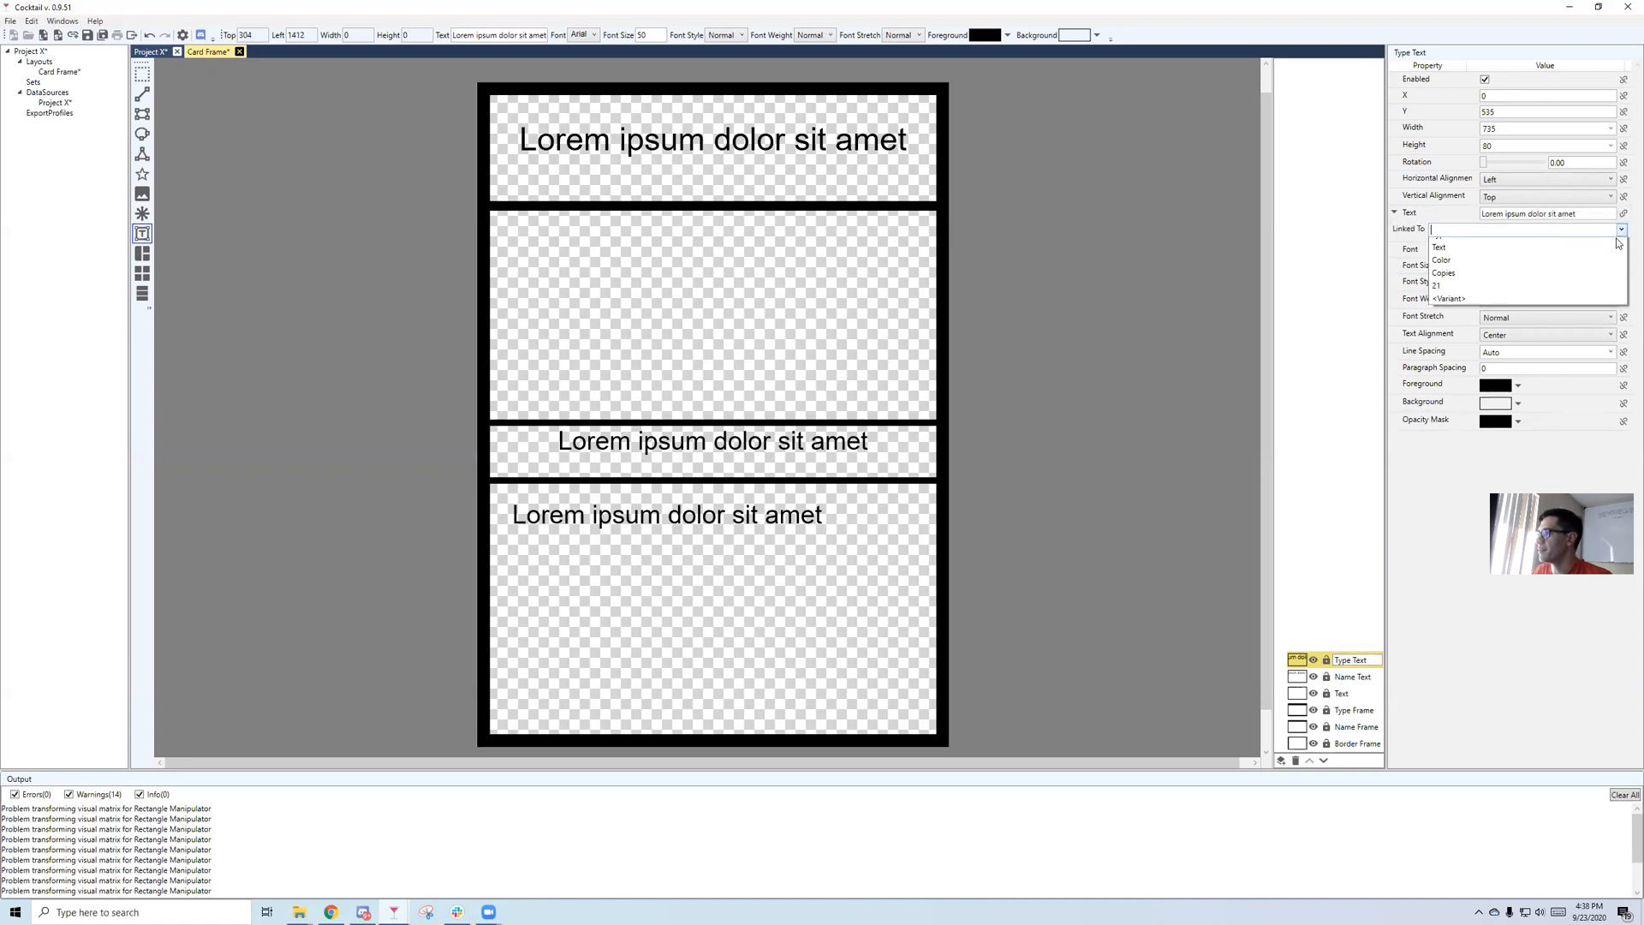
click(1475, 284)
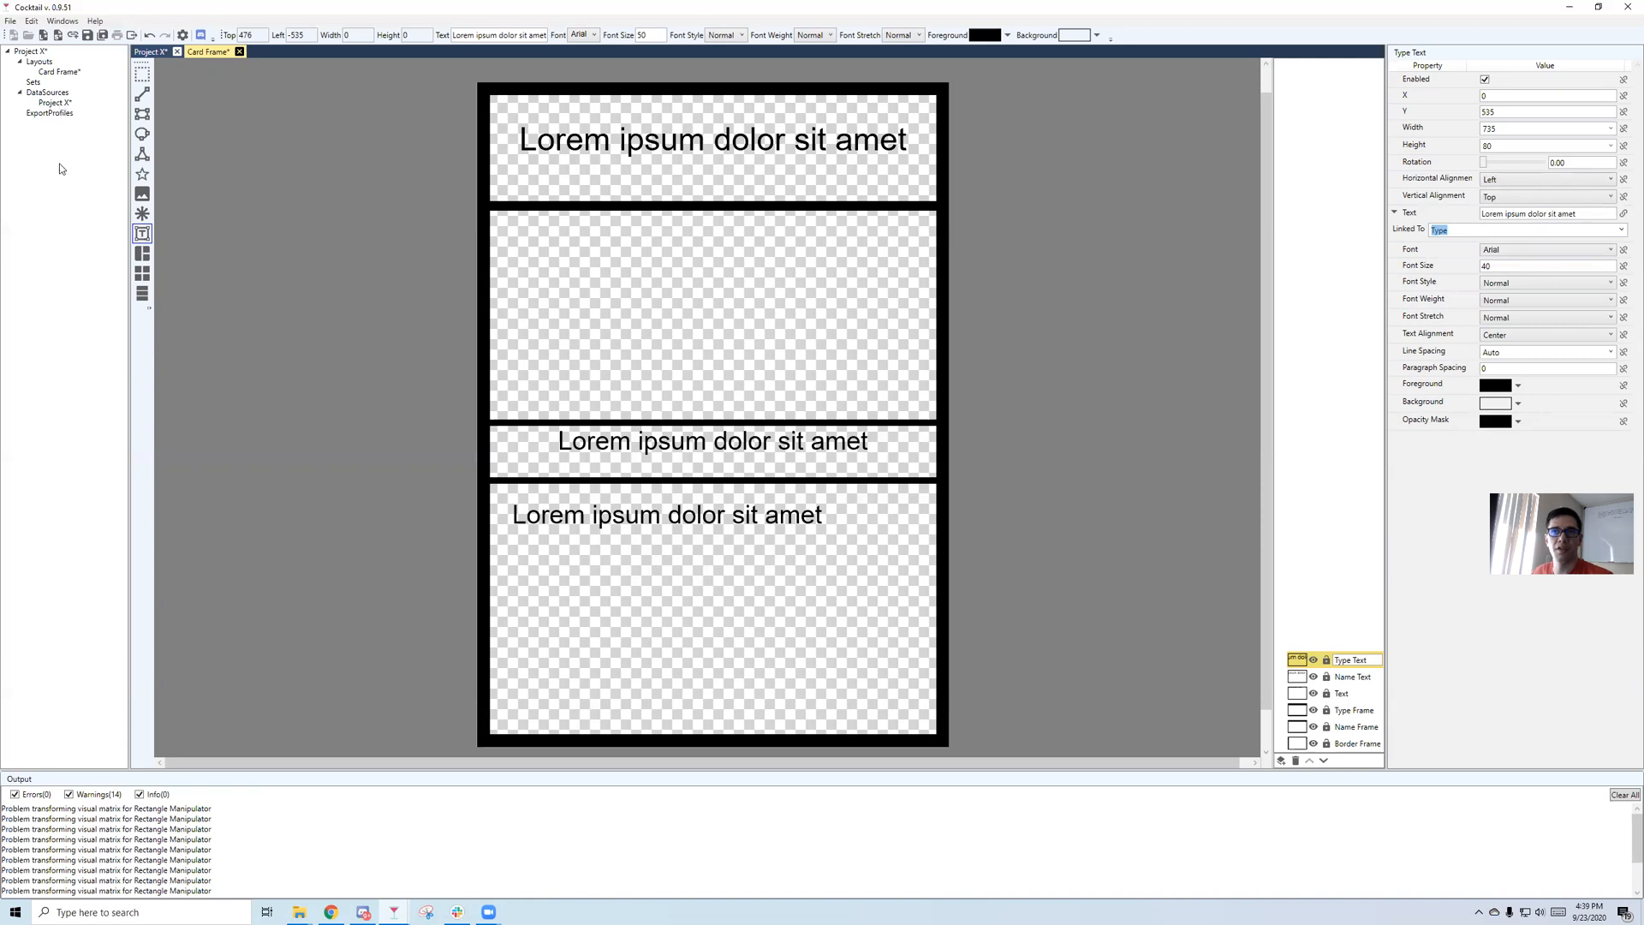
Preview cards such as Bearded Lady, Three Ring Circus, Fire Breathing and Human Cannonball to check the linked type text.
double_click(56, 103)
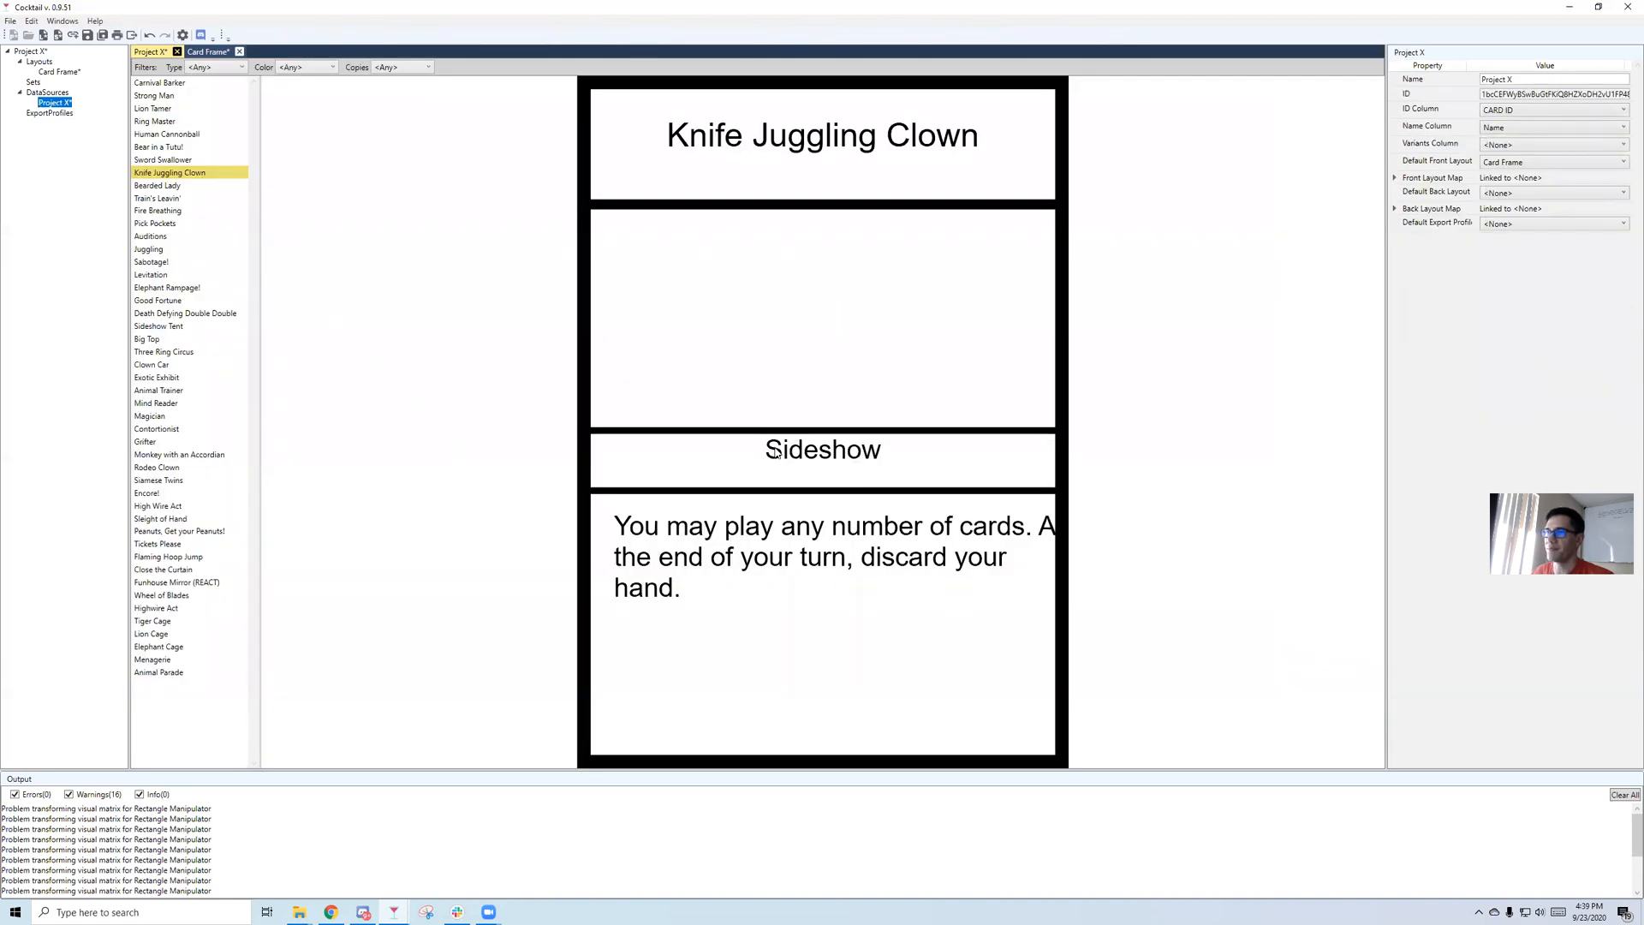
click(171, 186)
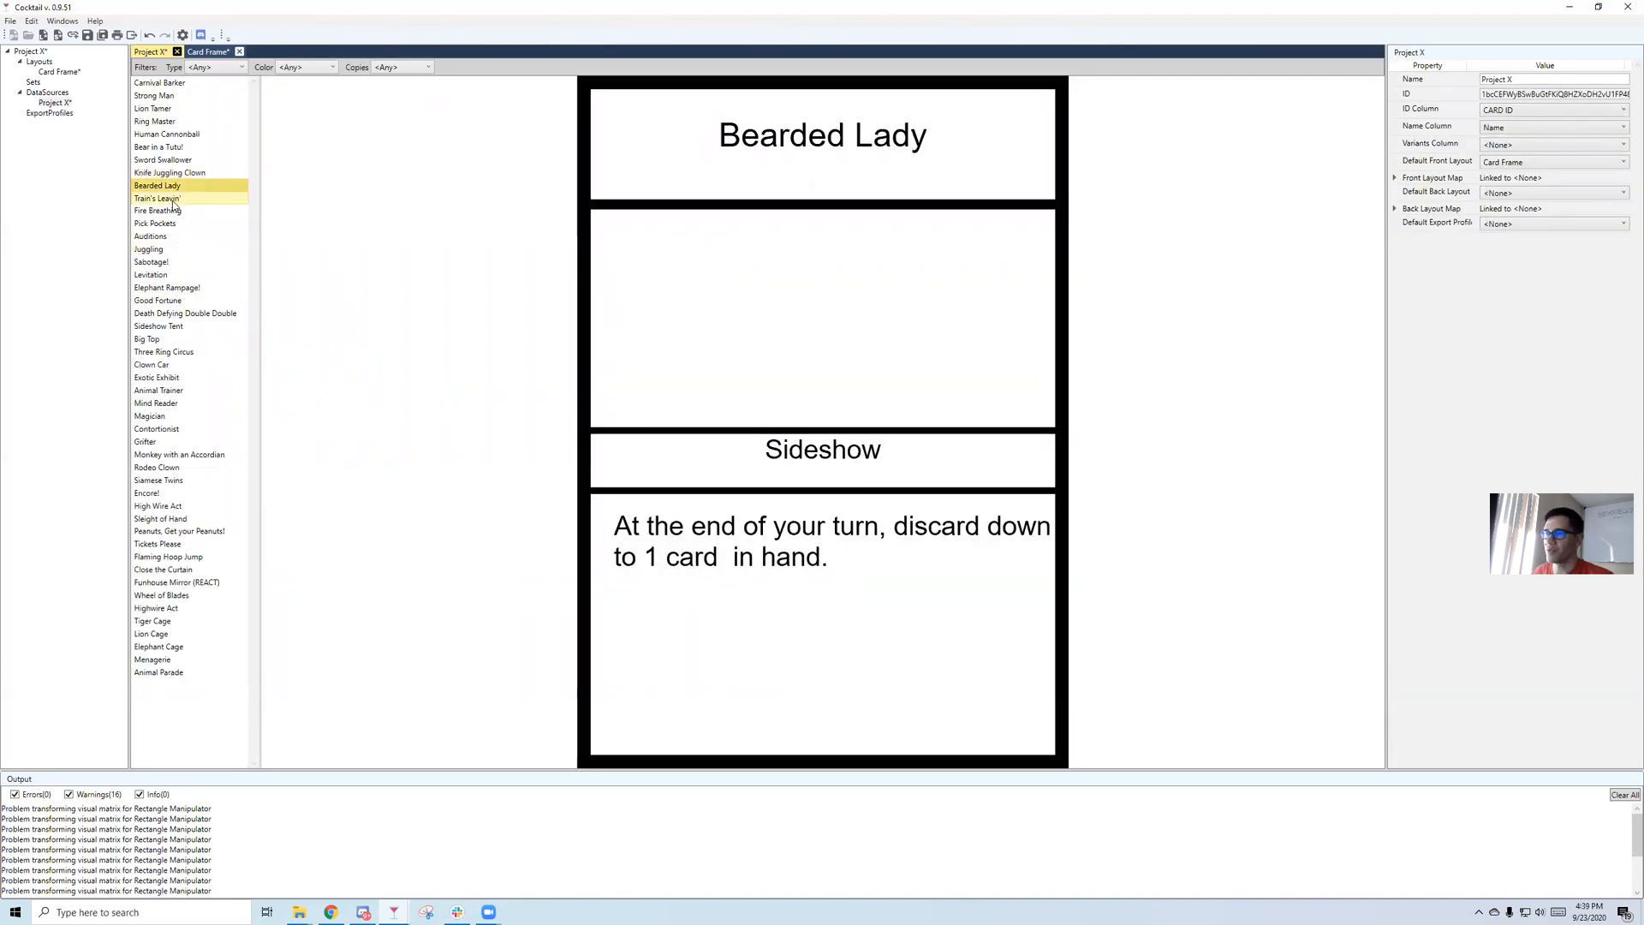
click(172, 199)
click(174, 275)
click(172, 352)
click(166, 212)
click(167, 135)
Switch to the Project X spreadsheet in Google Sheets, compare the entries in the Type column, and return to Cocktail.
click(330, 912)
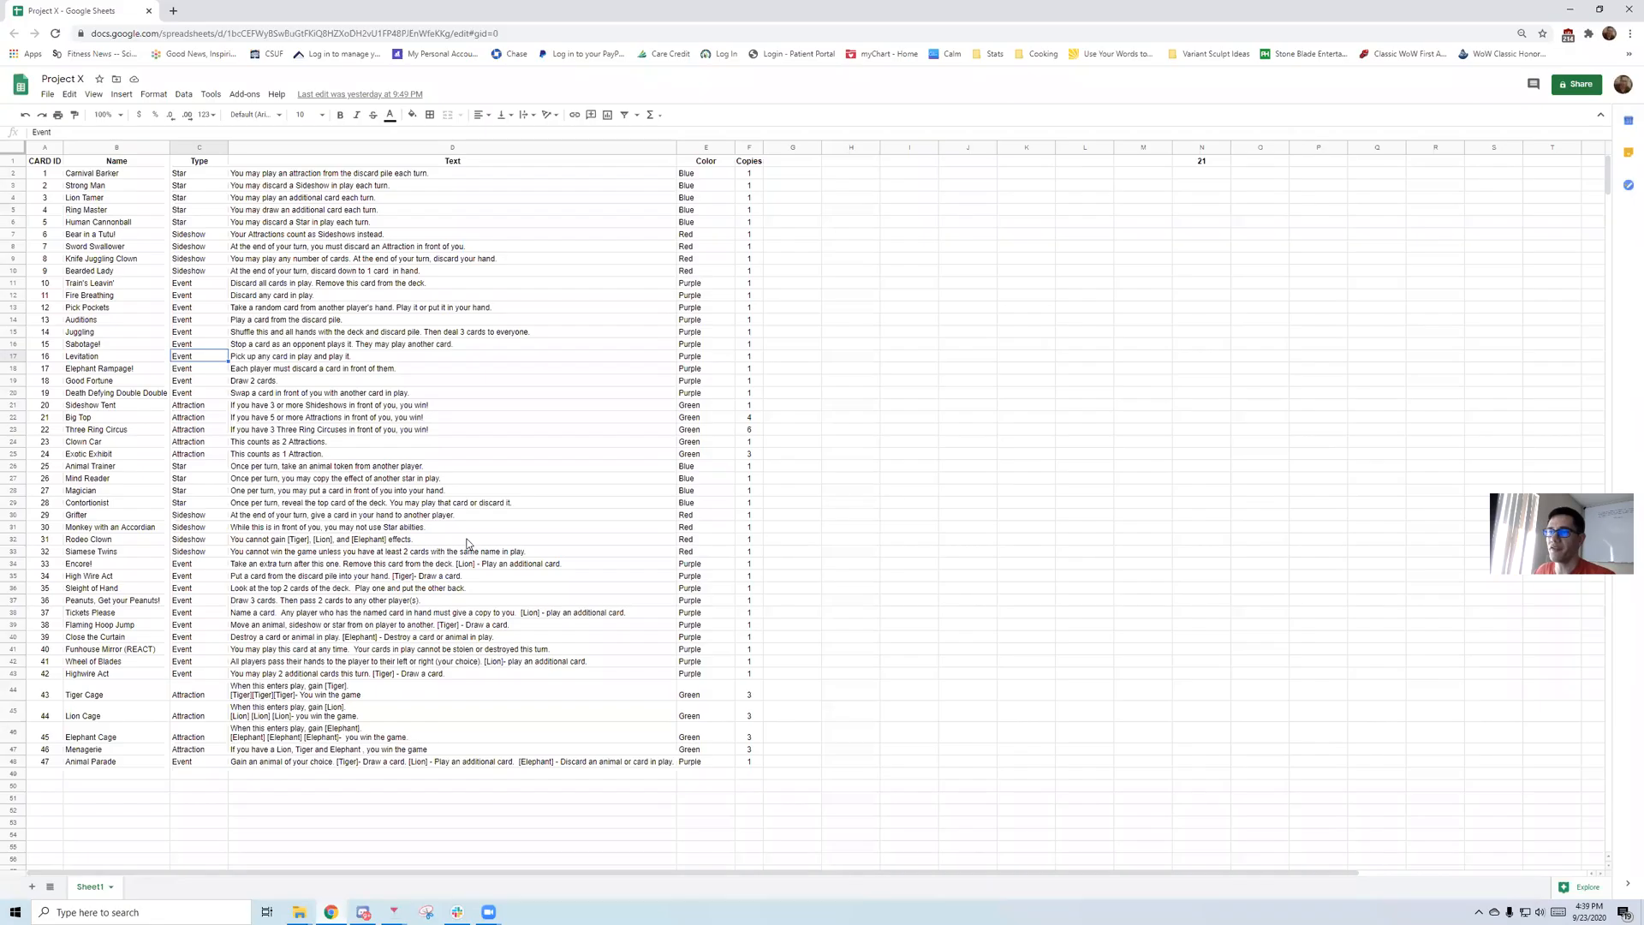
drag(206, 175, 202, 695)
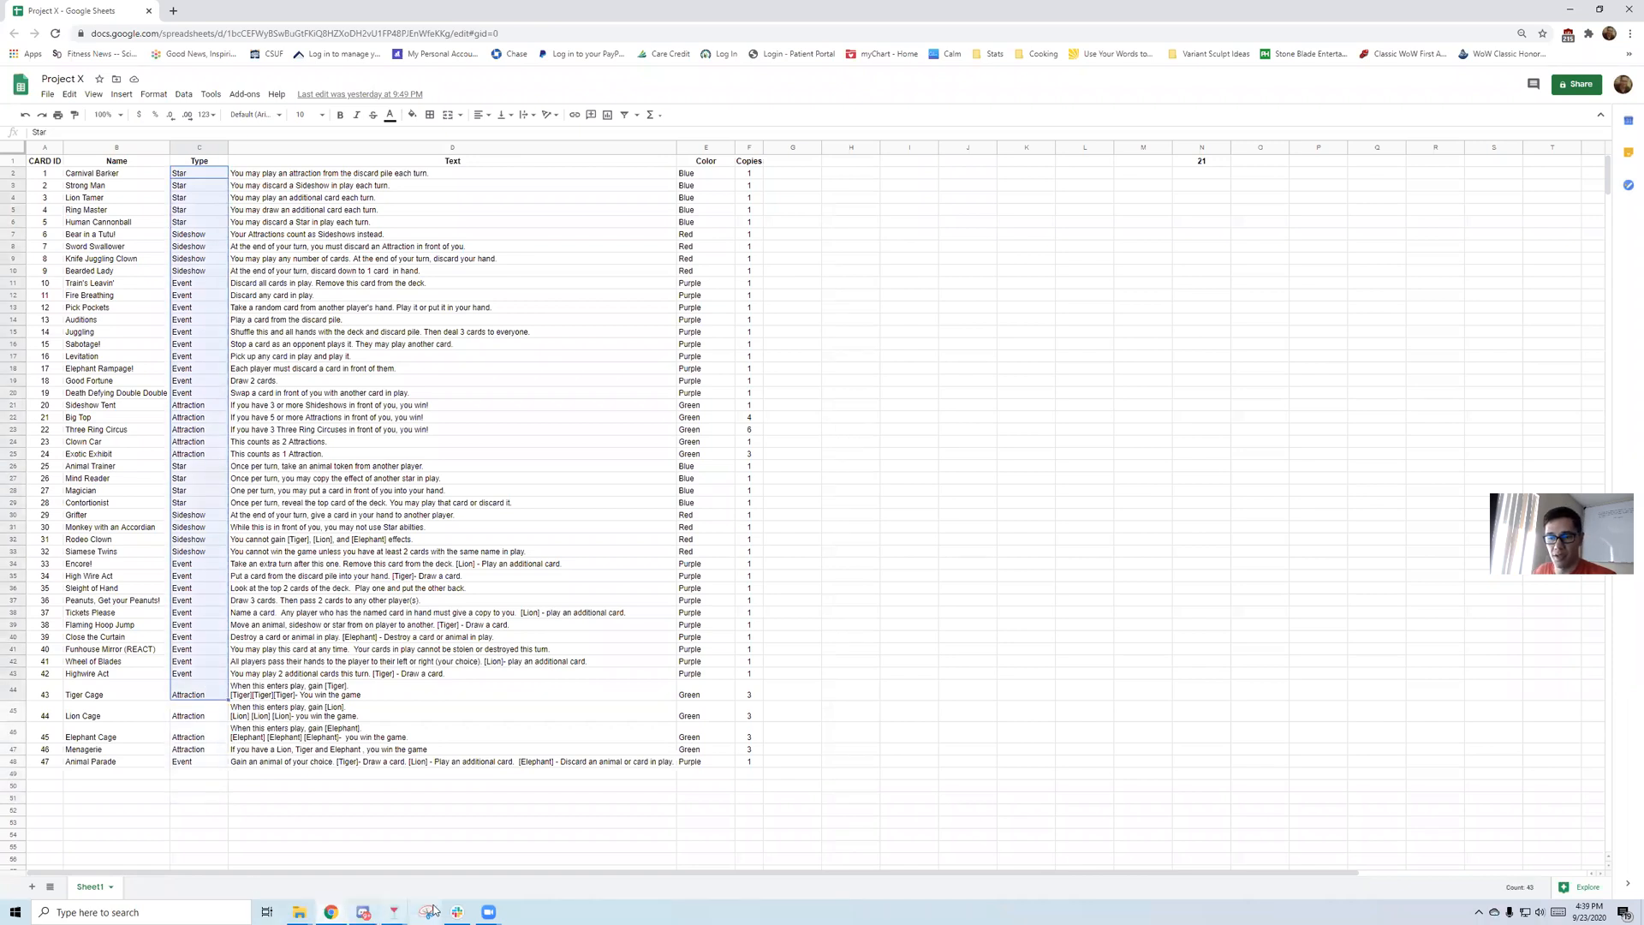
mouse_move(393, 912)
click(456, 872)
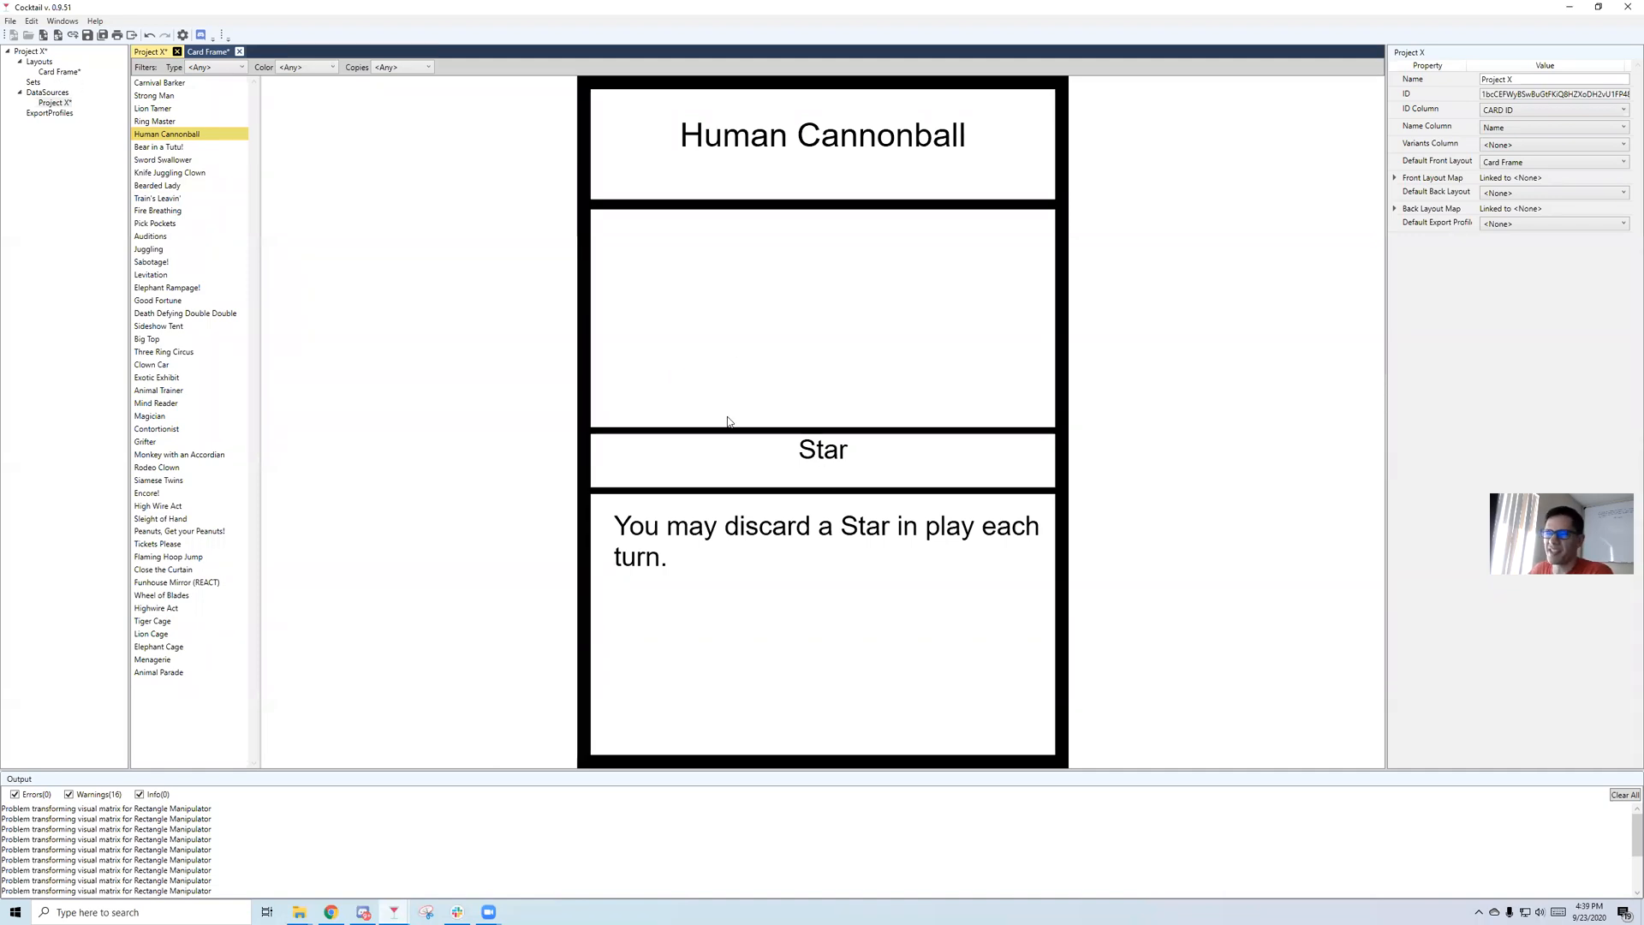
In the Card Frame layout, set the Type Text layer's font size to 50 and Y to 540, and check the fit on the Human Cannonball card.
double_click(60, 72)
click(1350, 660)
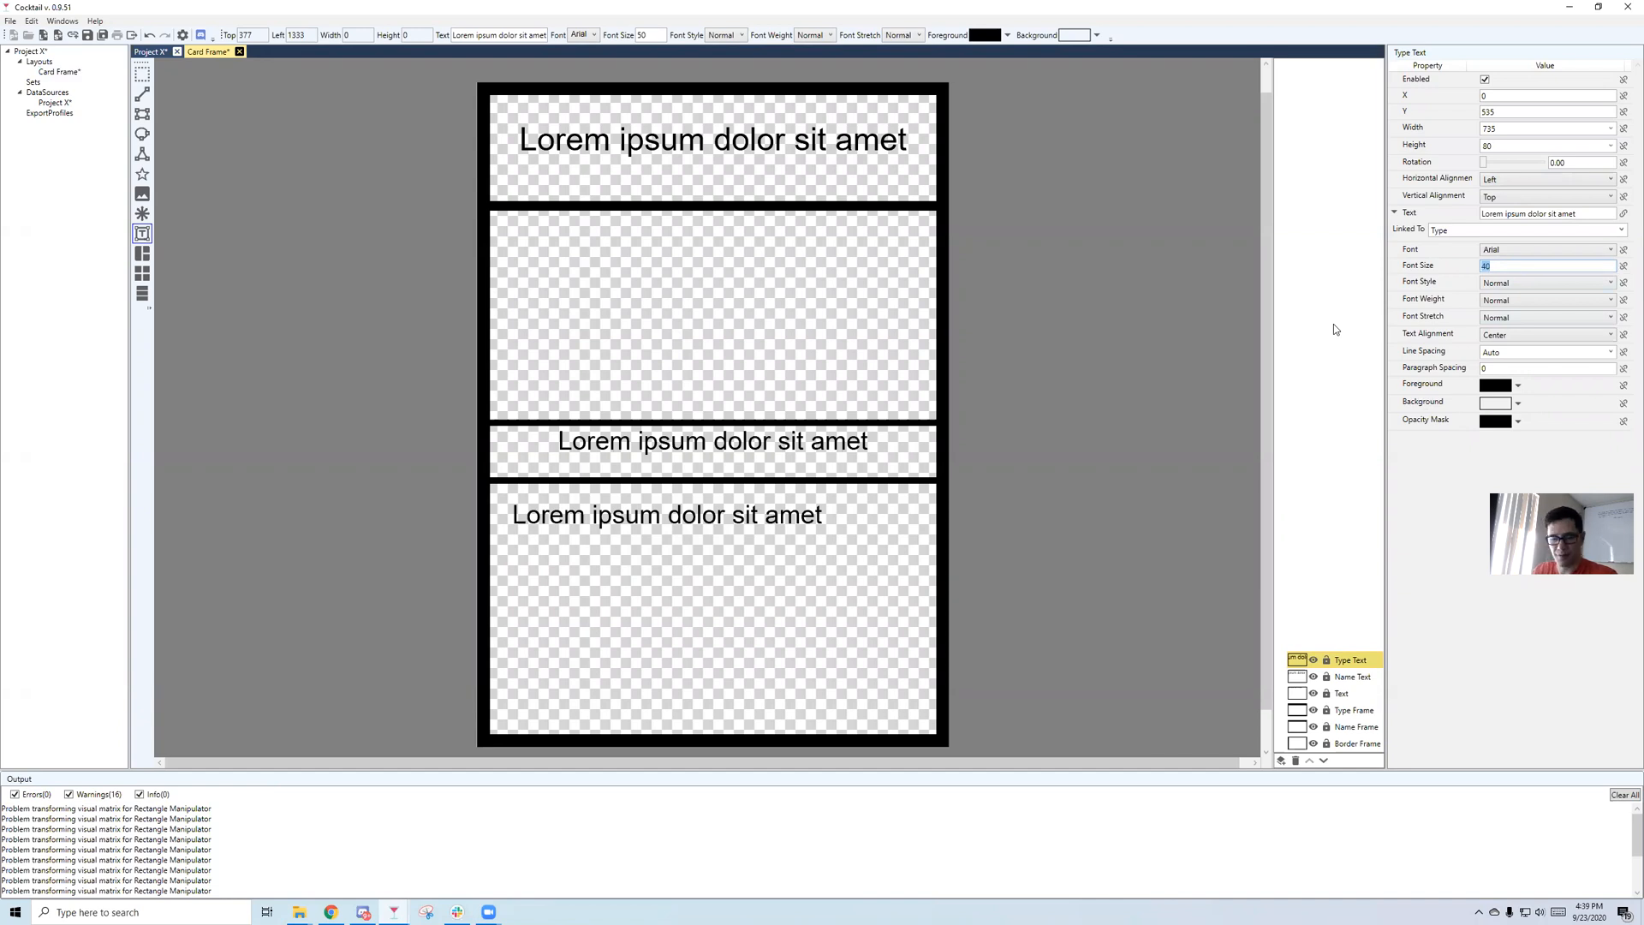
text(50)
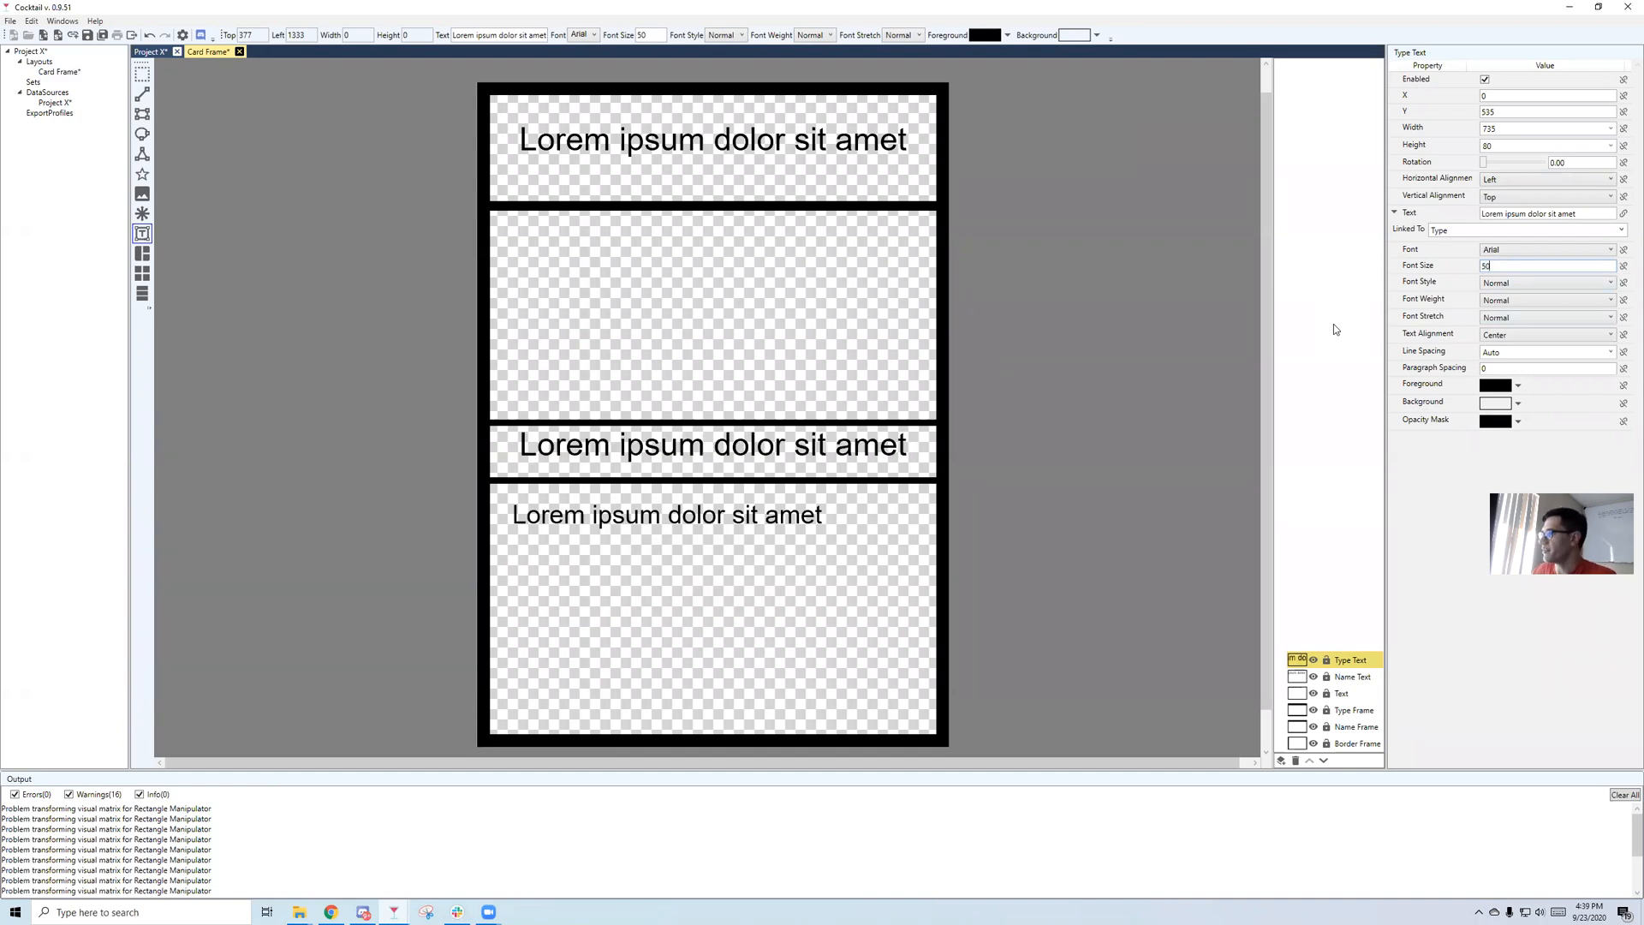
double_click(1508, 108)
text(5)
text(0)
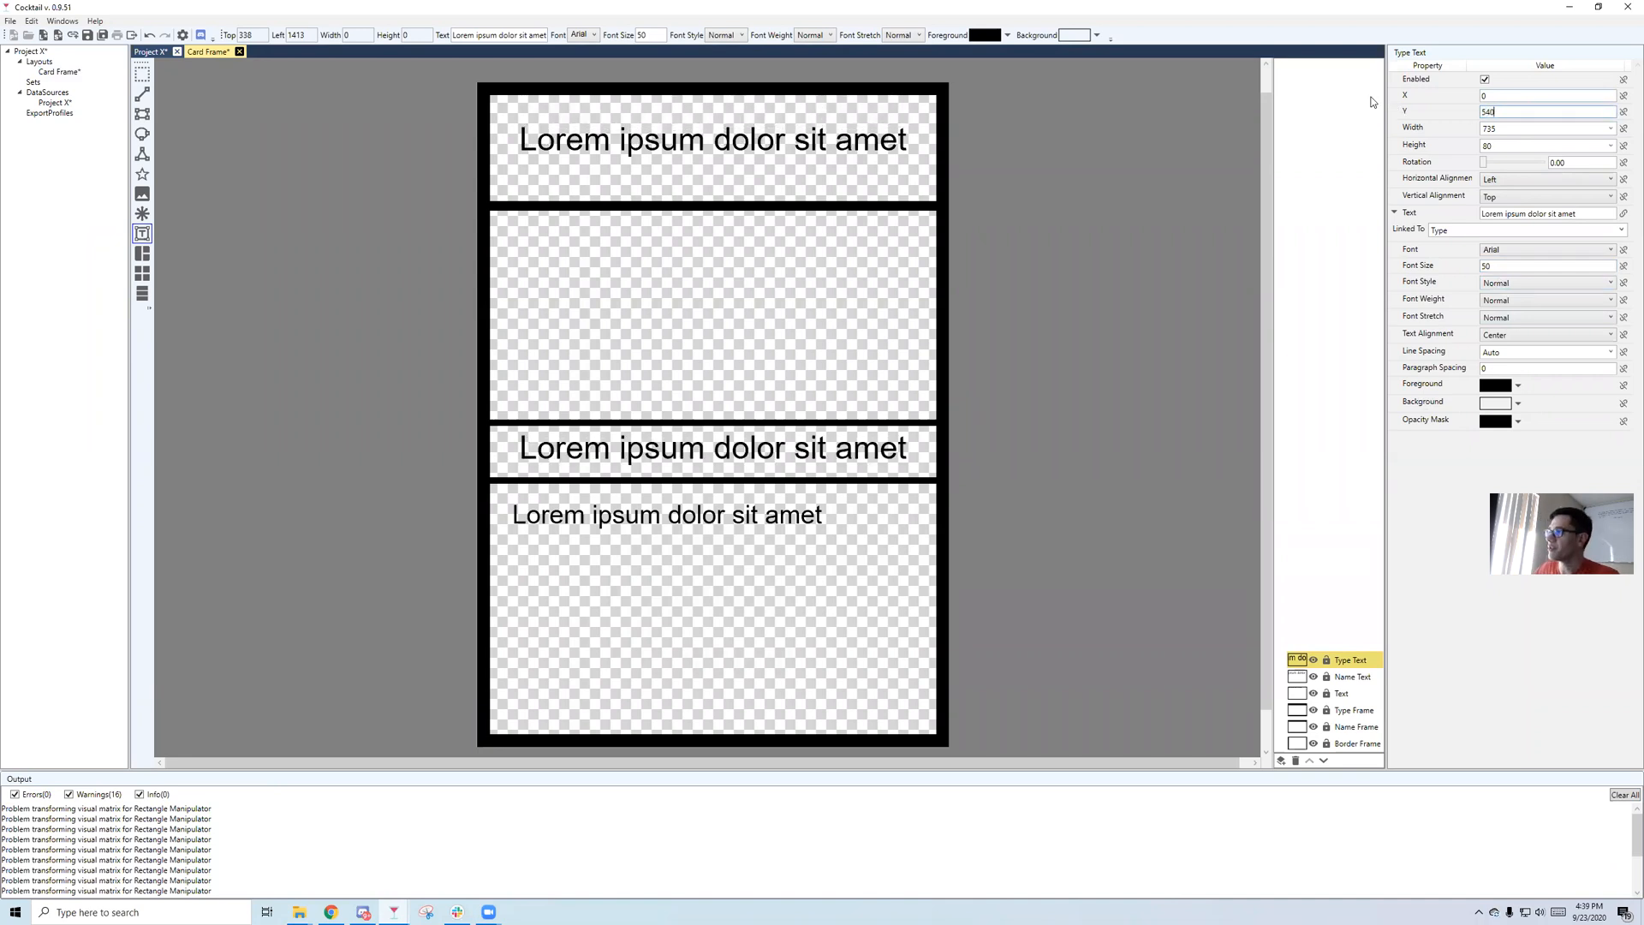
double_click(65, 105)
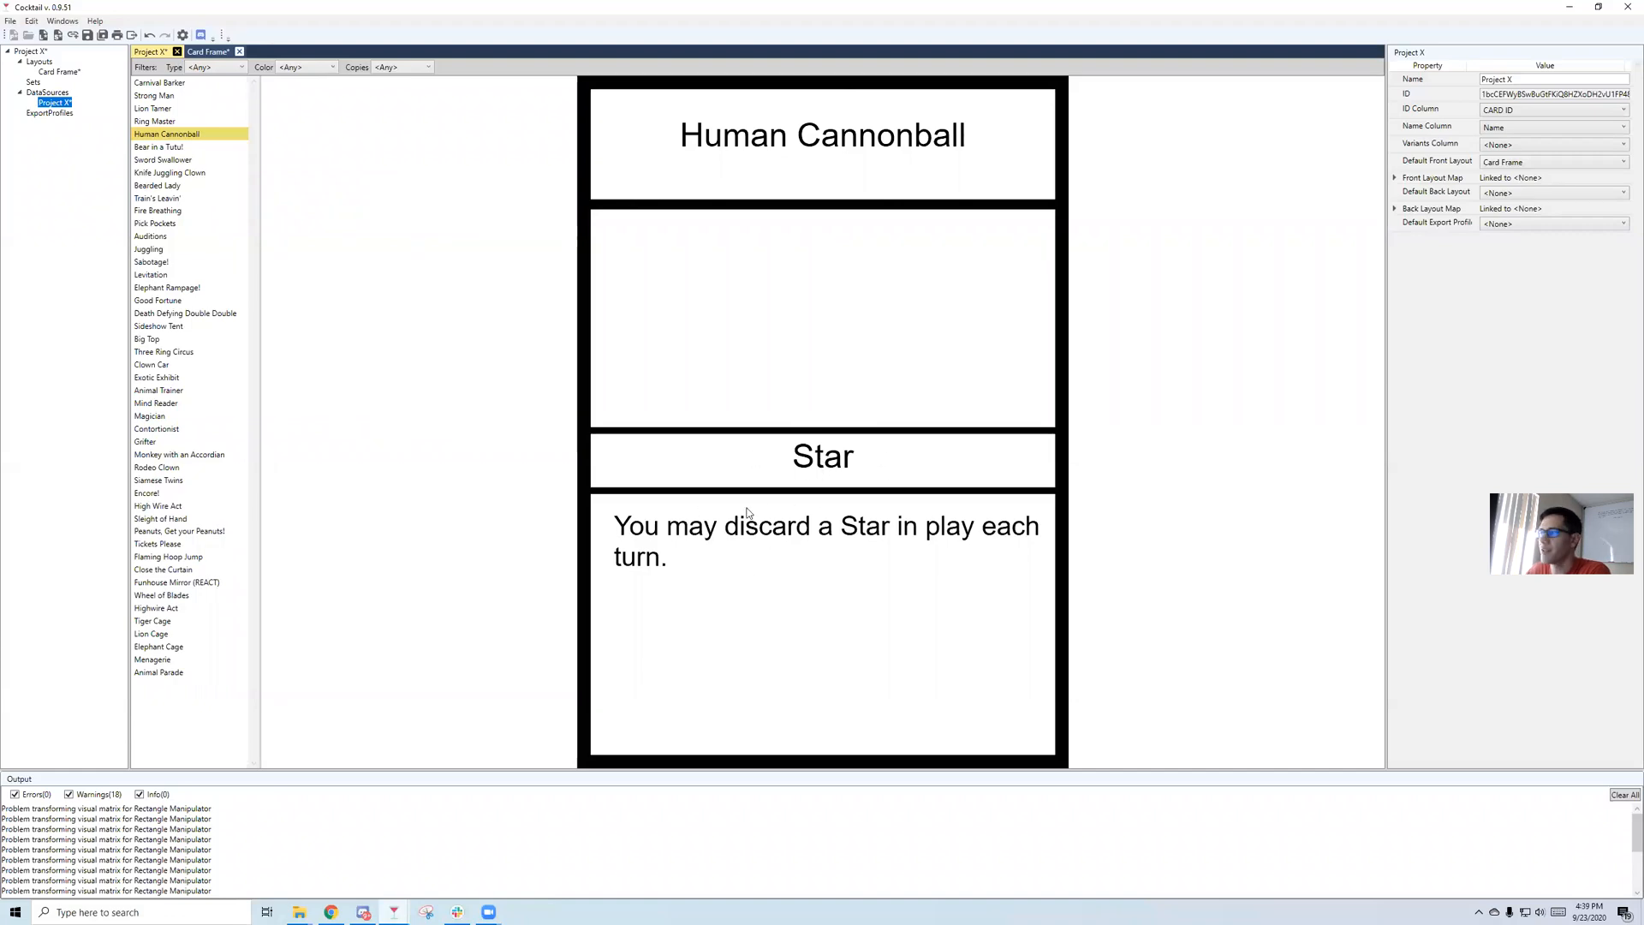
click(59, 72)
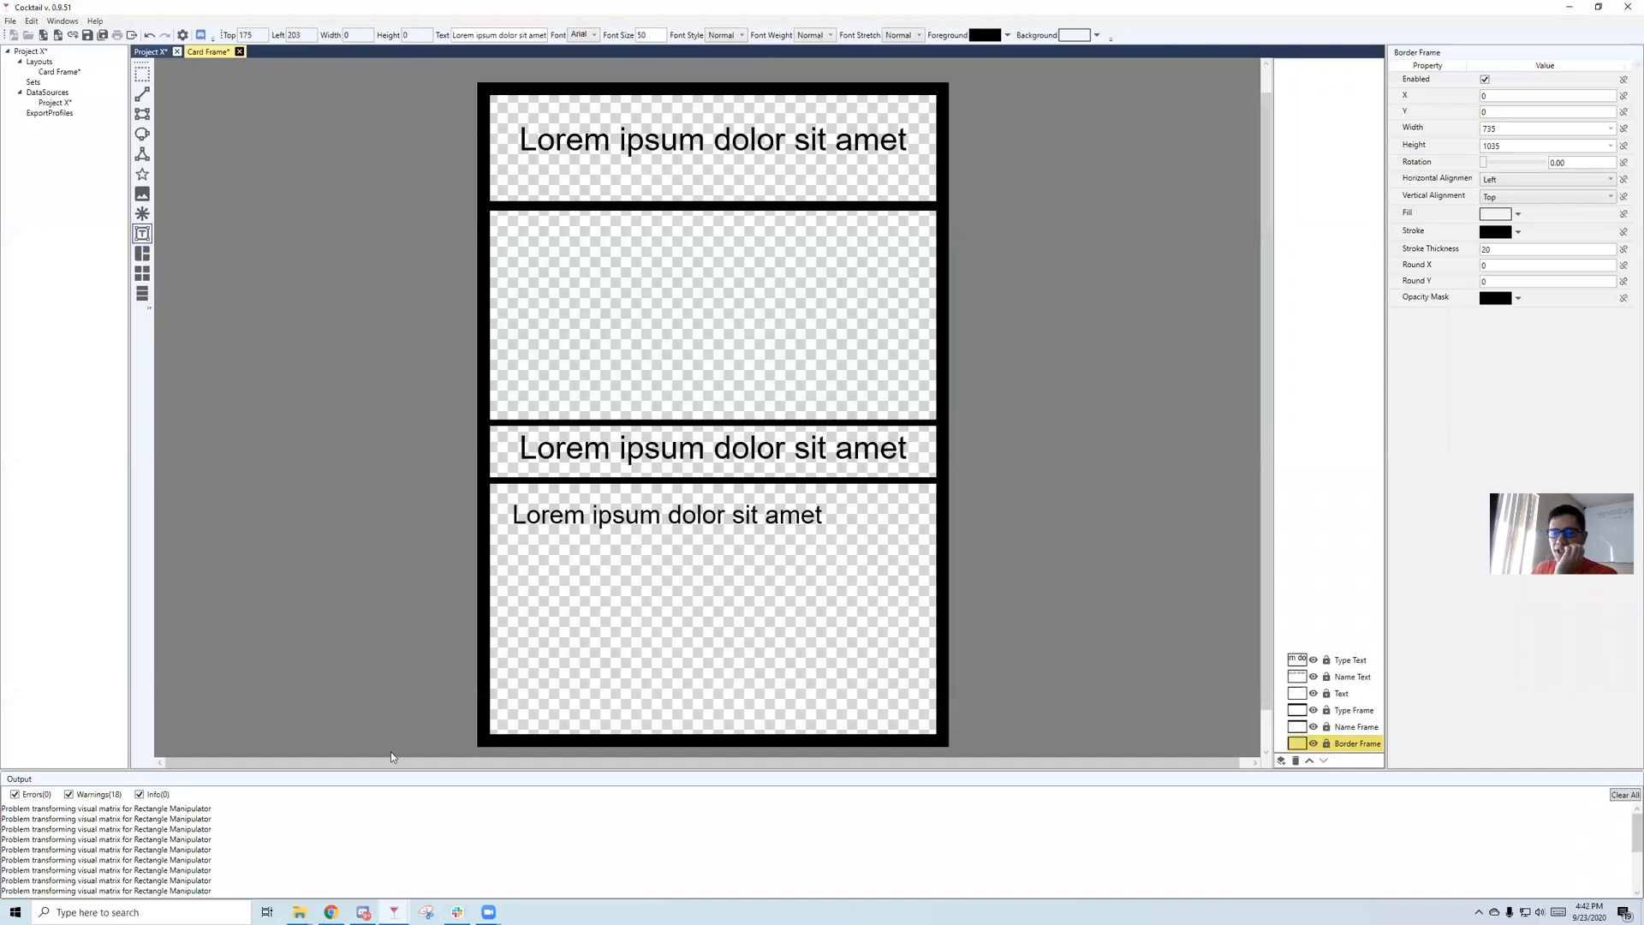
Switch to the Project X spreadsheet, examine the color names assigned to the cards in the Color column, and return to Cocktail.
key(alt+Tab)
drag(706, 175, 707, 694)
click(394, 911)
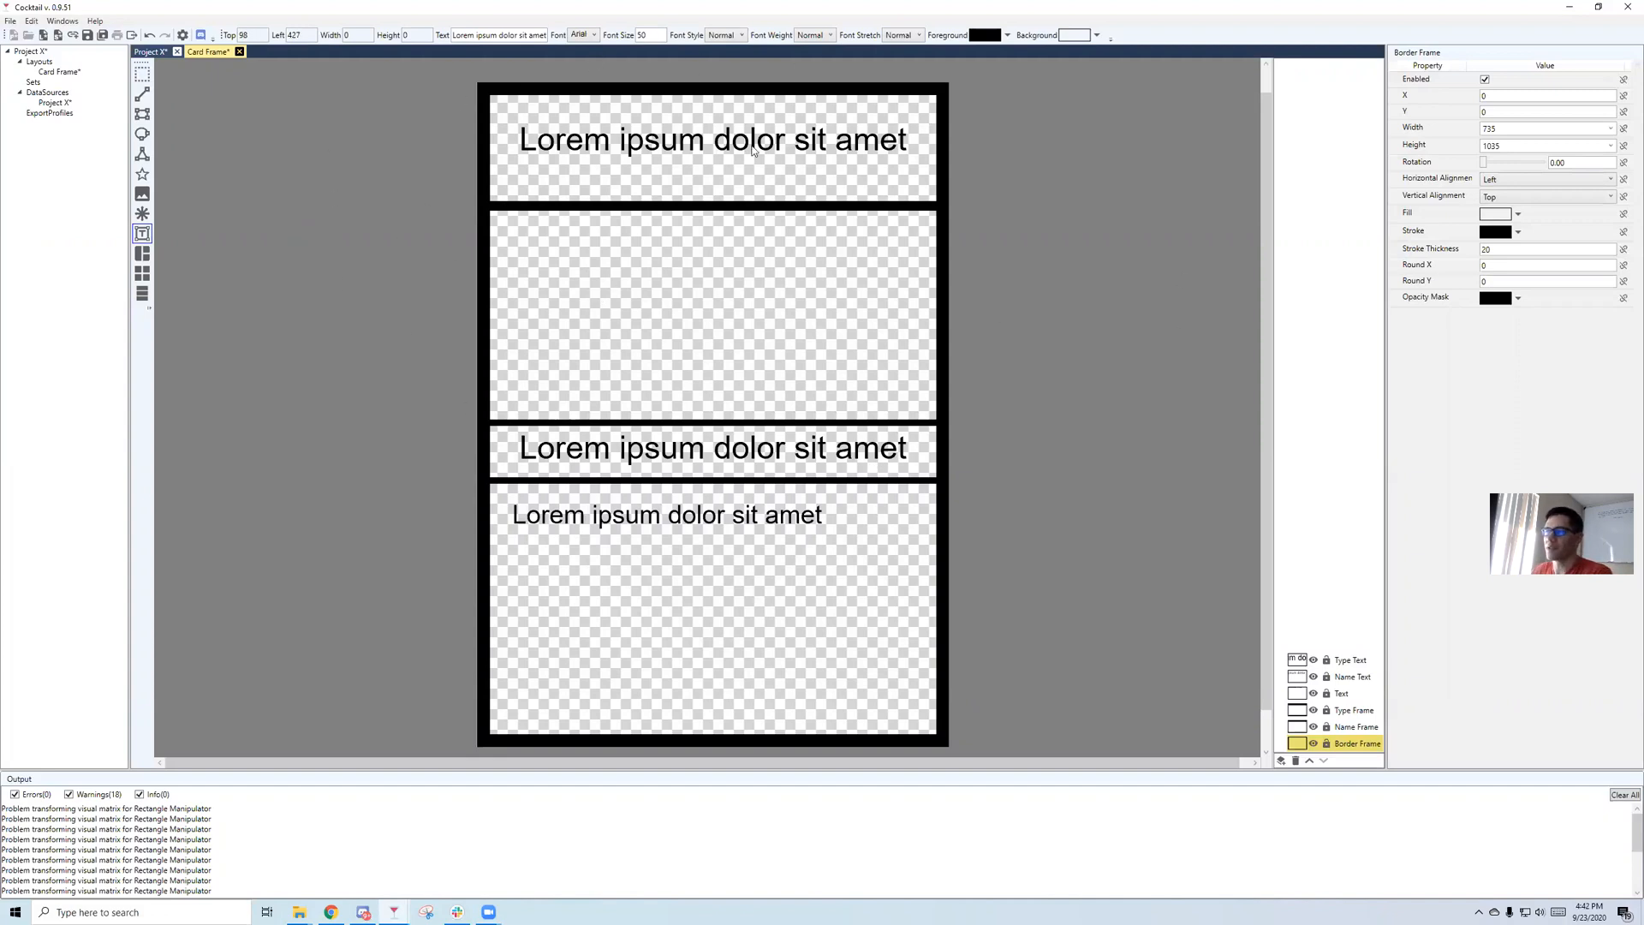
click(330, 912)
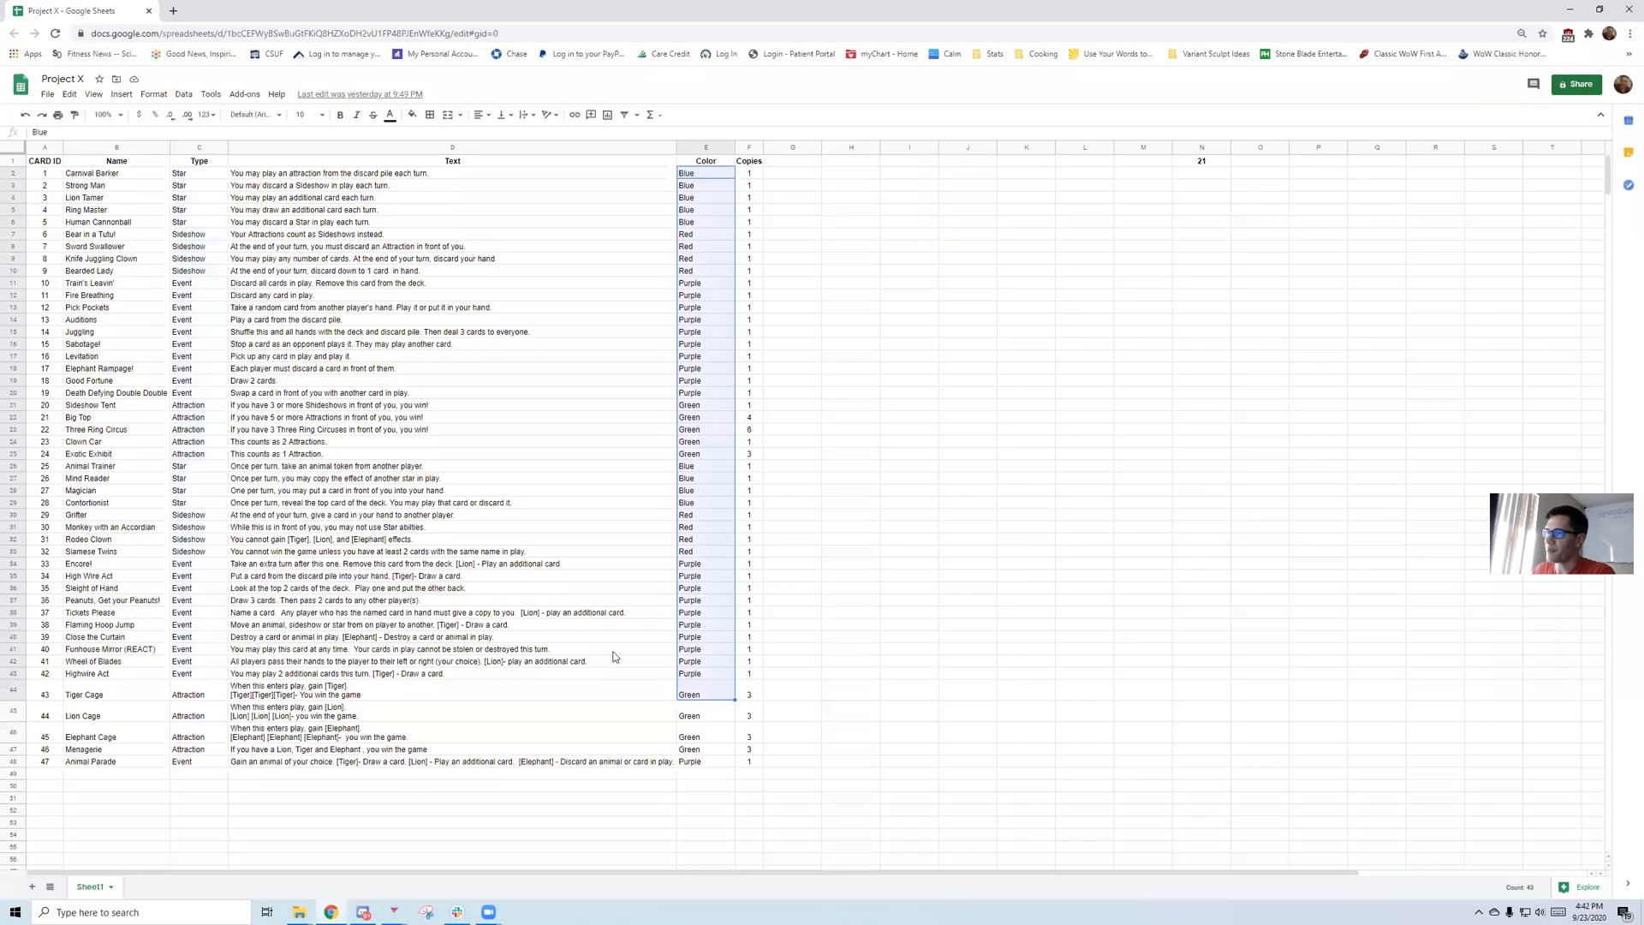
click(706, 211)
click(702, 332)
click(698, 442)
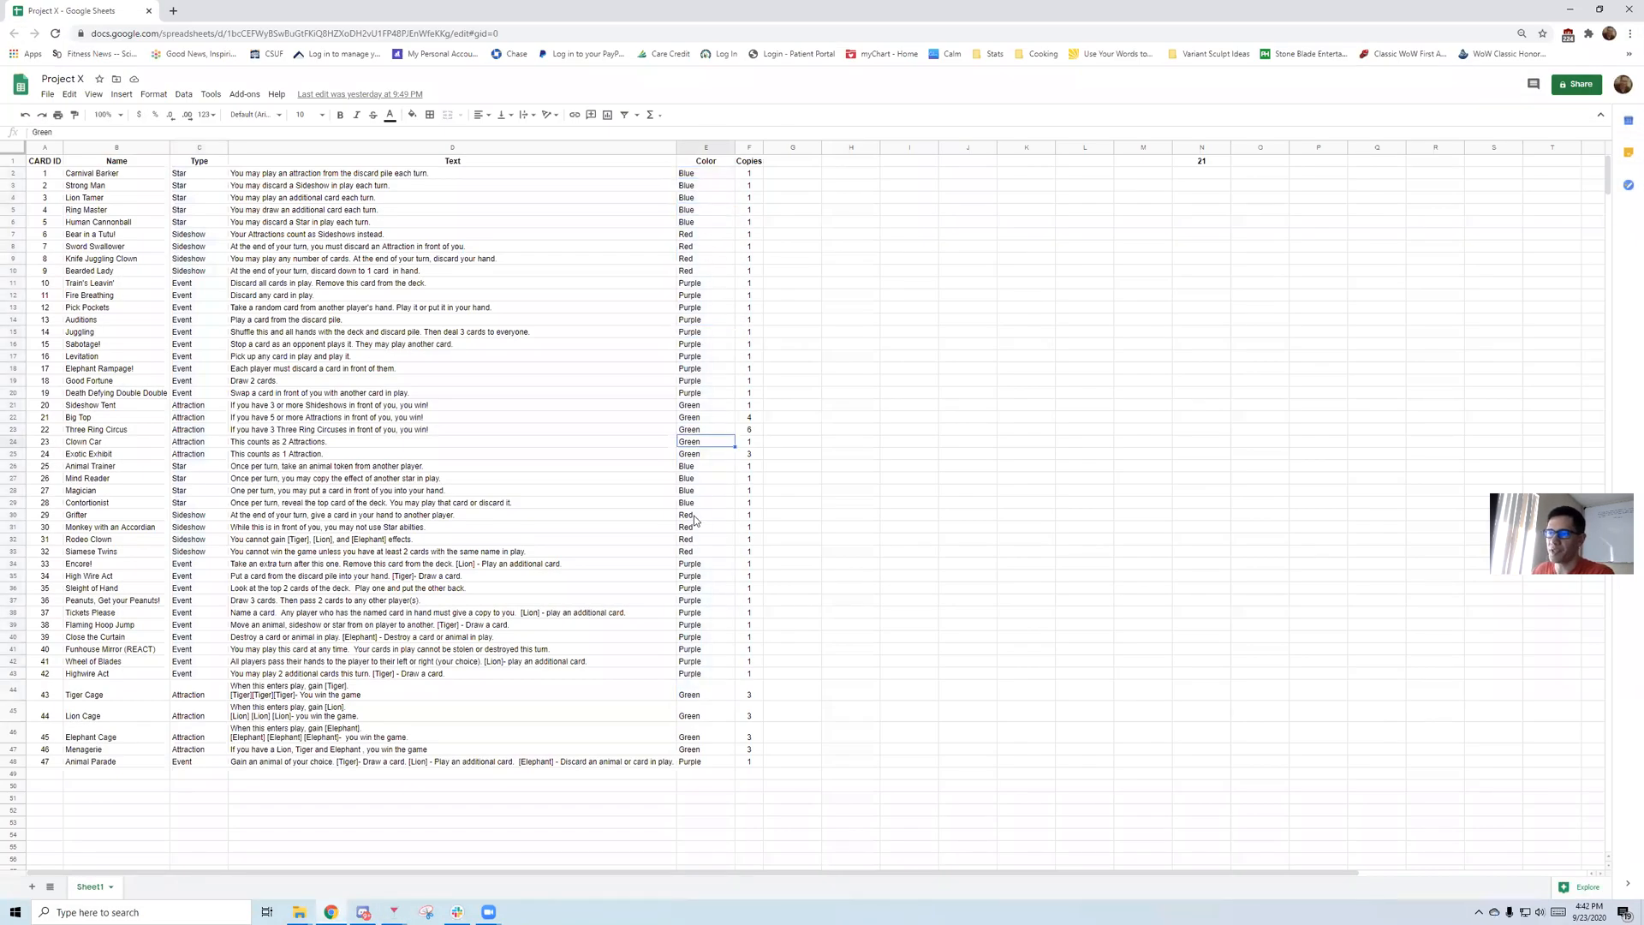
drag(707, 210, 708, 343)
click(705, 247)
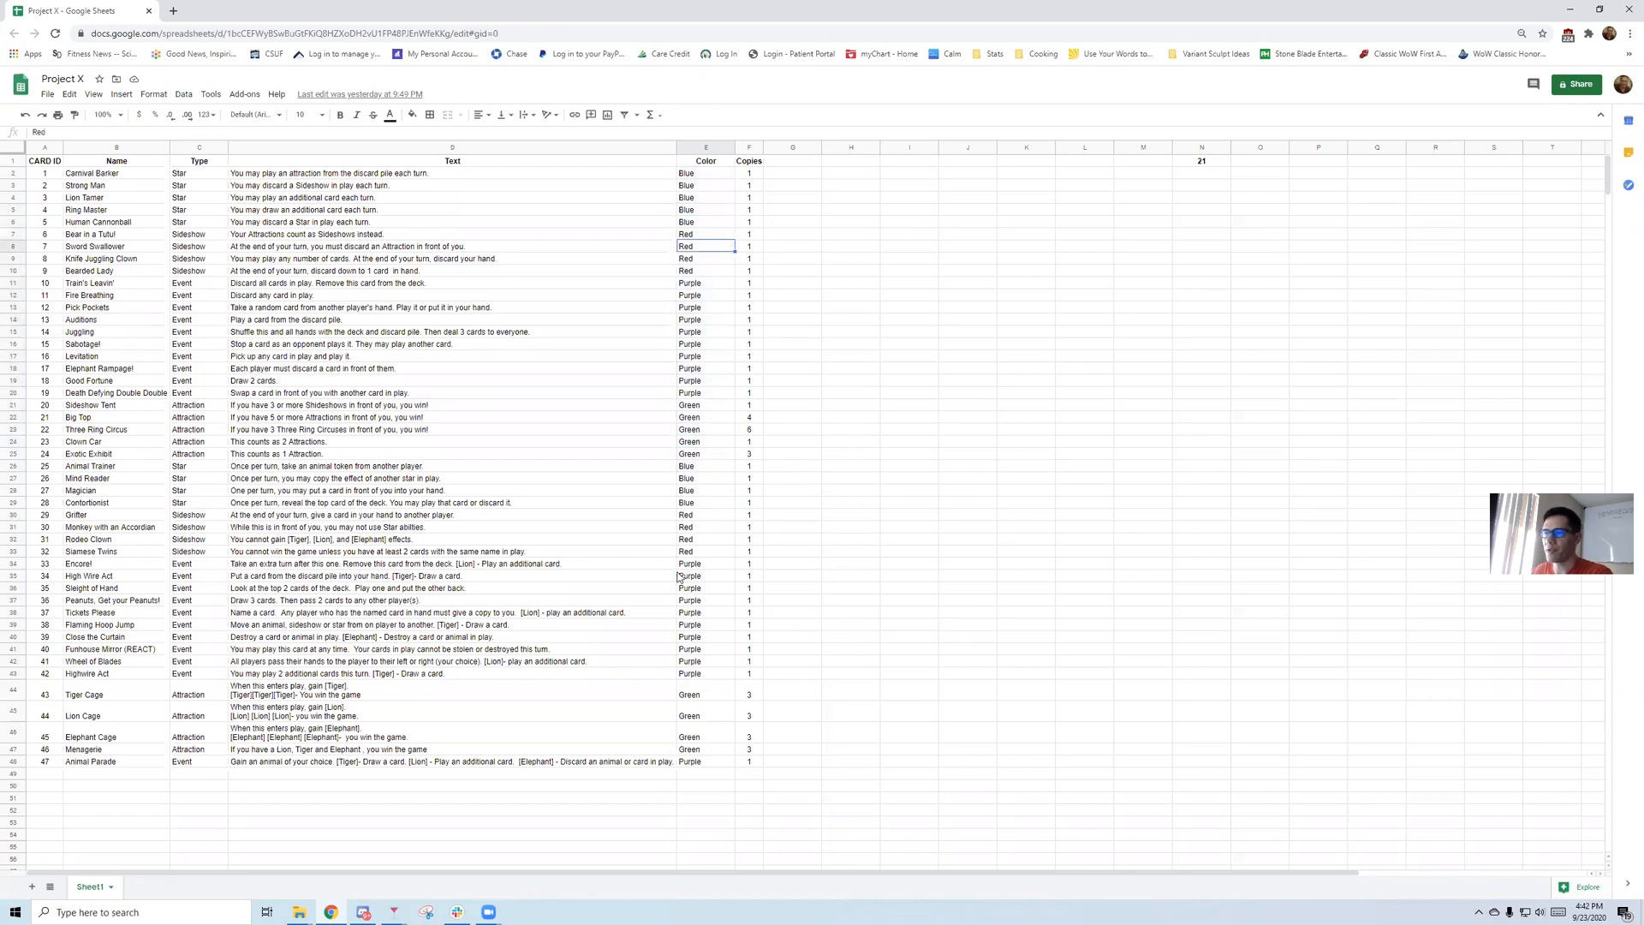
click(336, 912)
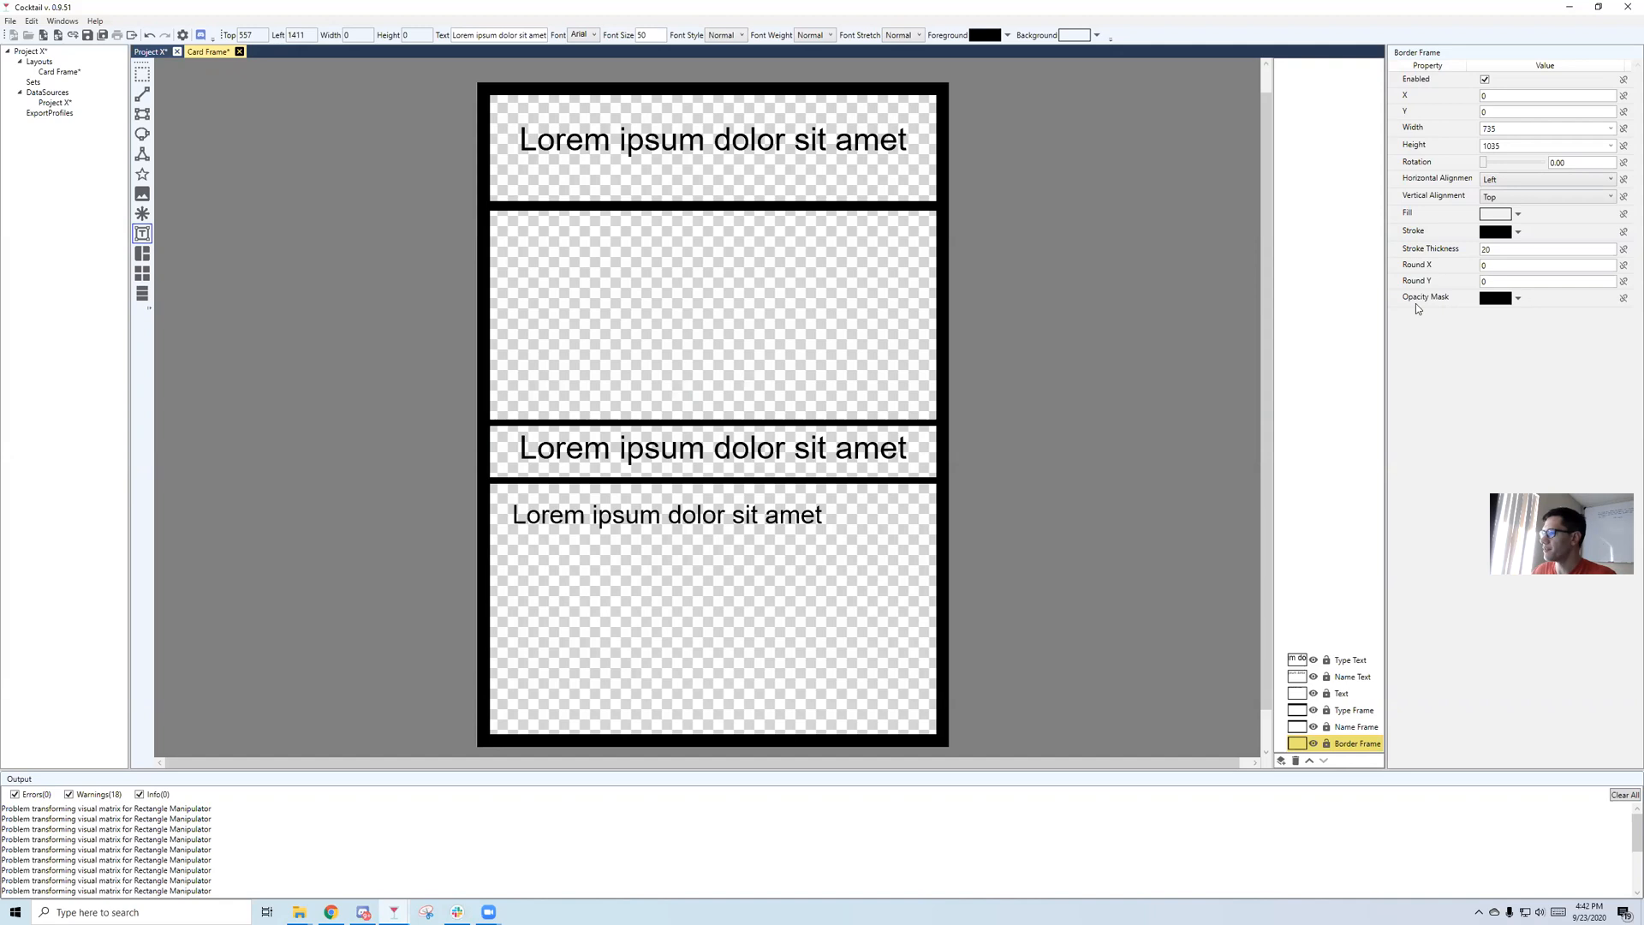
Review the Border Frame layer's properties and switch to the spreadsheet to examine the first six entries of the Color column.
click(1356, 729)
click(1358, 743)
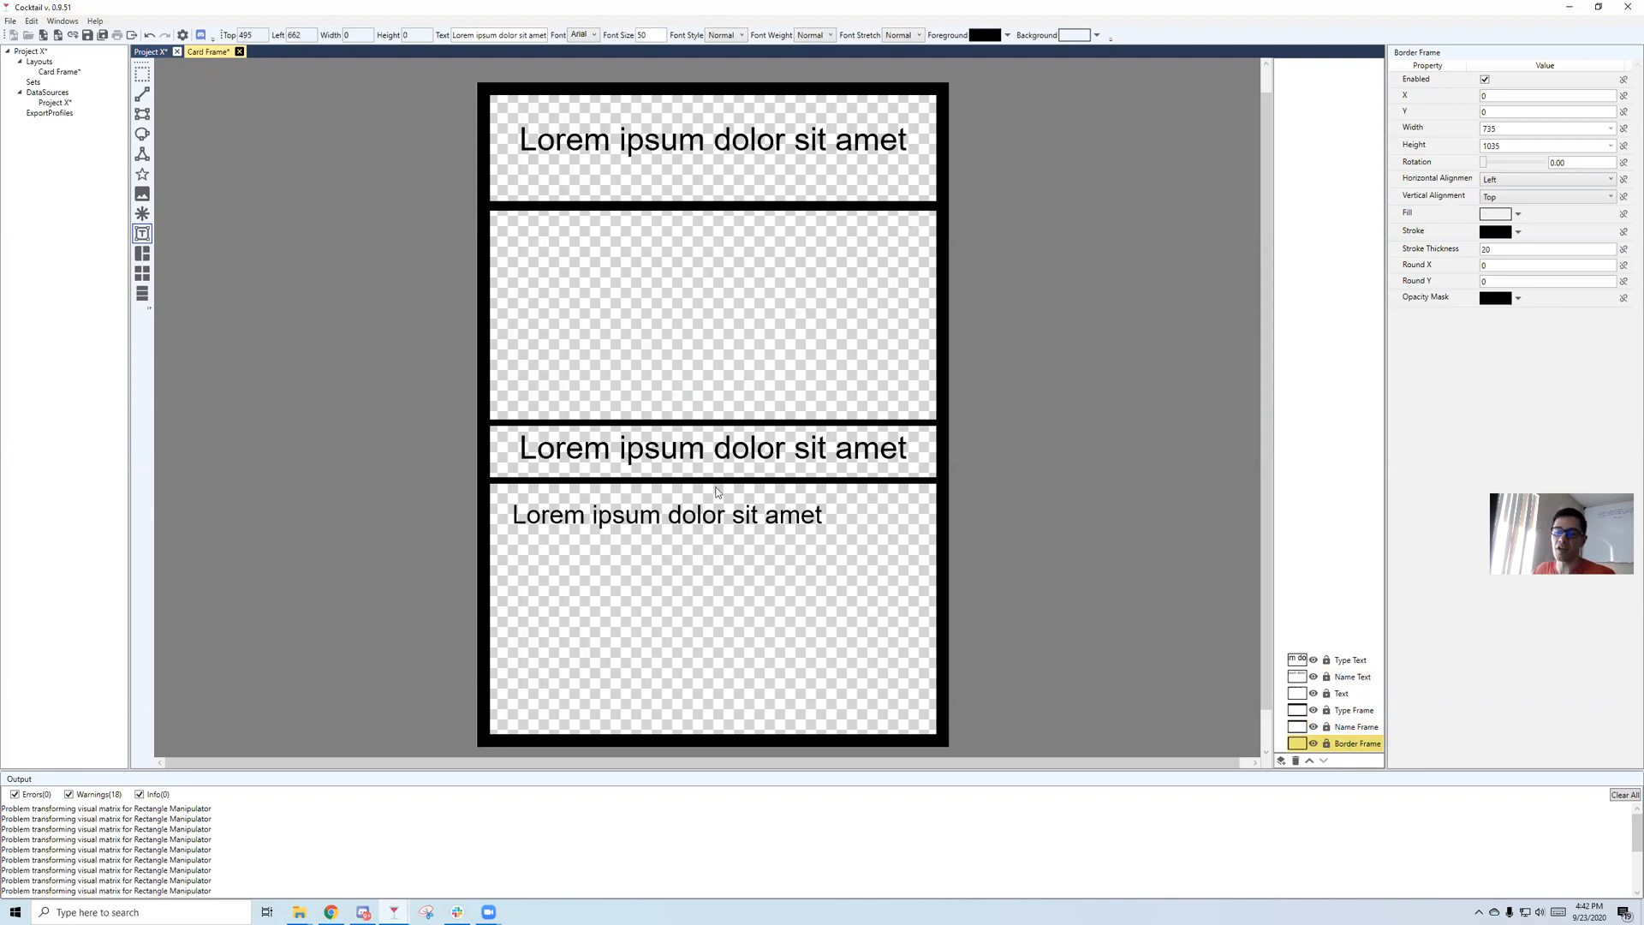
click(330, 912)
drag(702, 173, 702, 233)
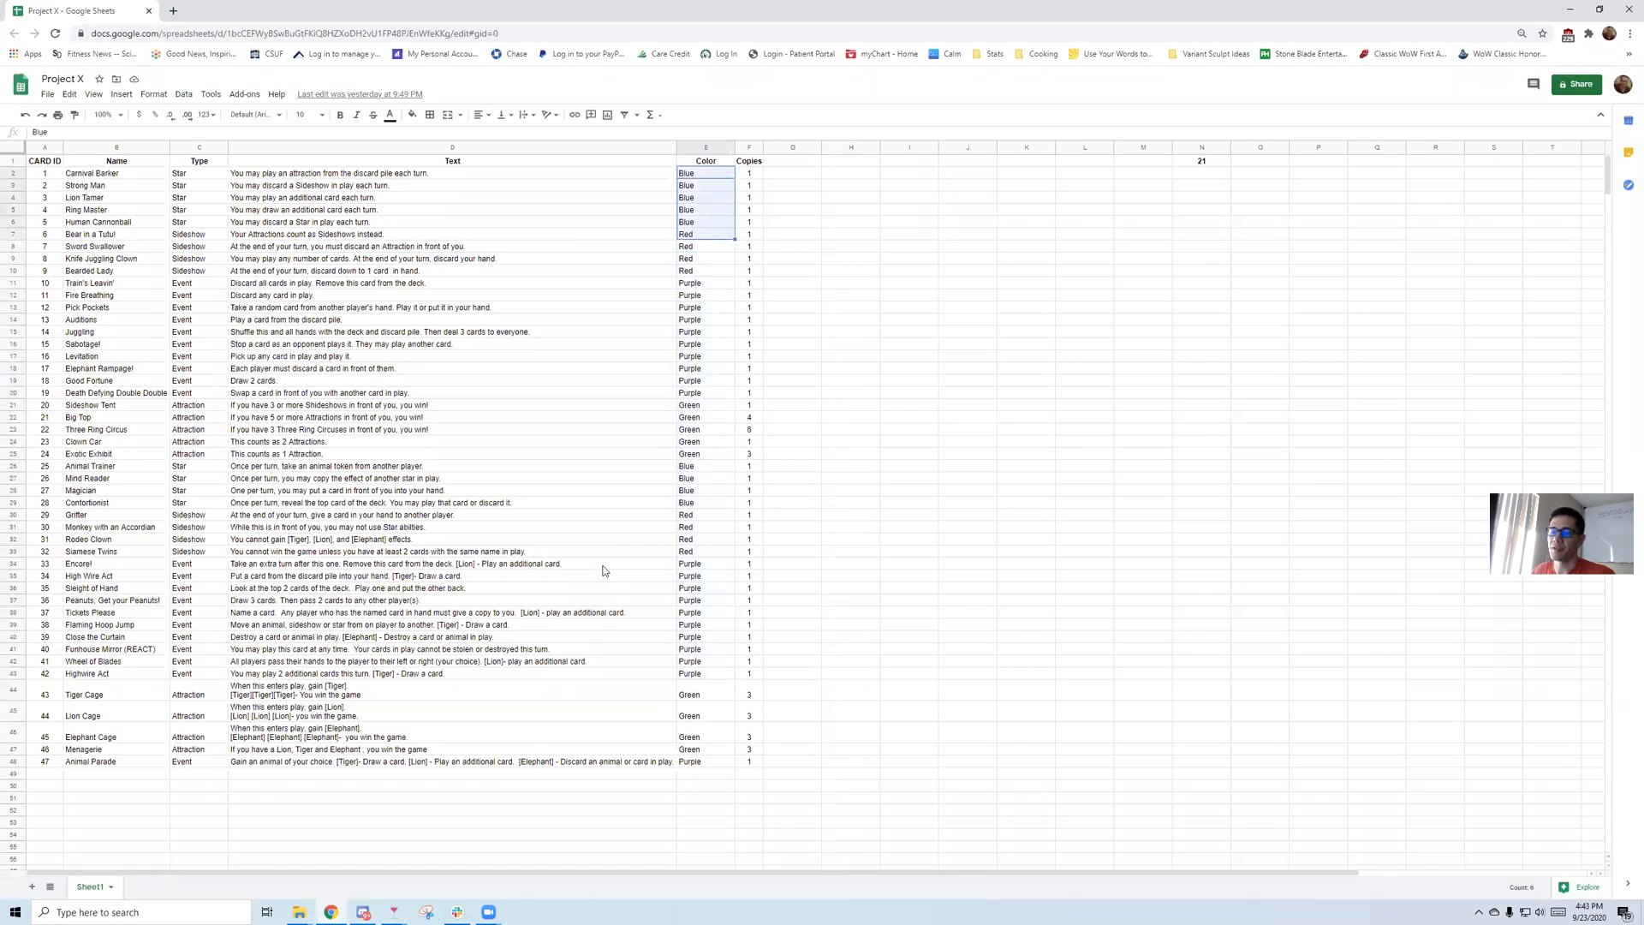
Examine the color names at the start of the spreadsheet's Color column and return to Cocktail.
click(704, 284)
click(692, 210)
click(700, 173)
click(694, 187)
key(Up)
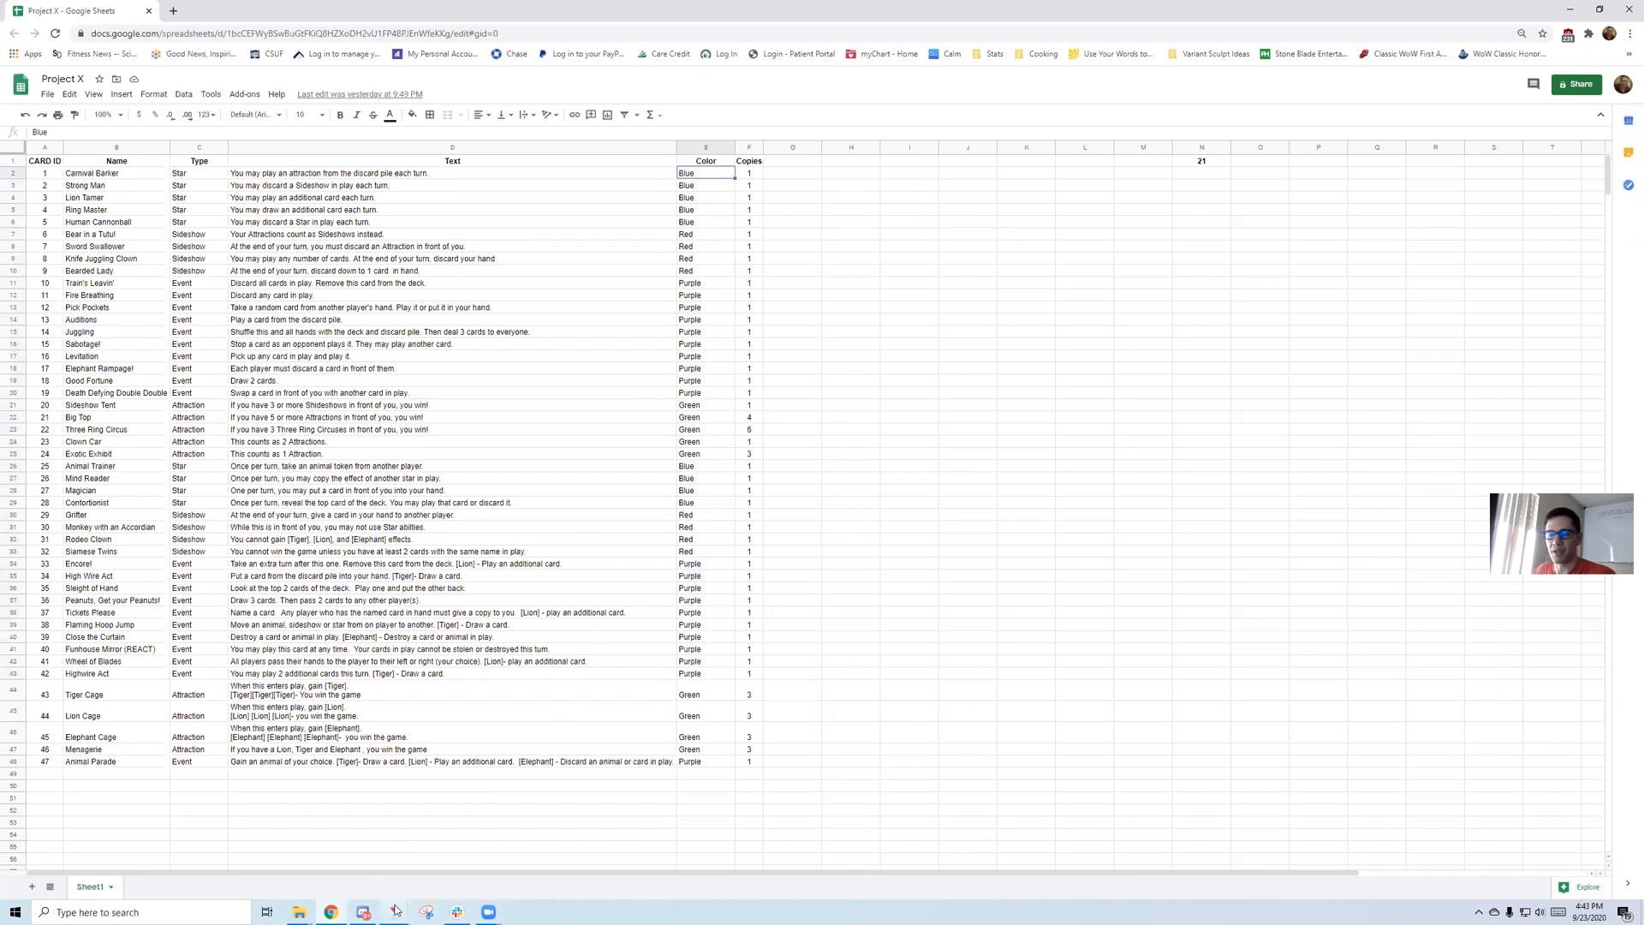
mouse_move(394, 910)
click(463, 856)
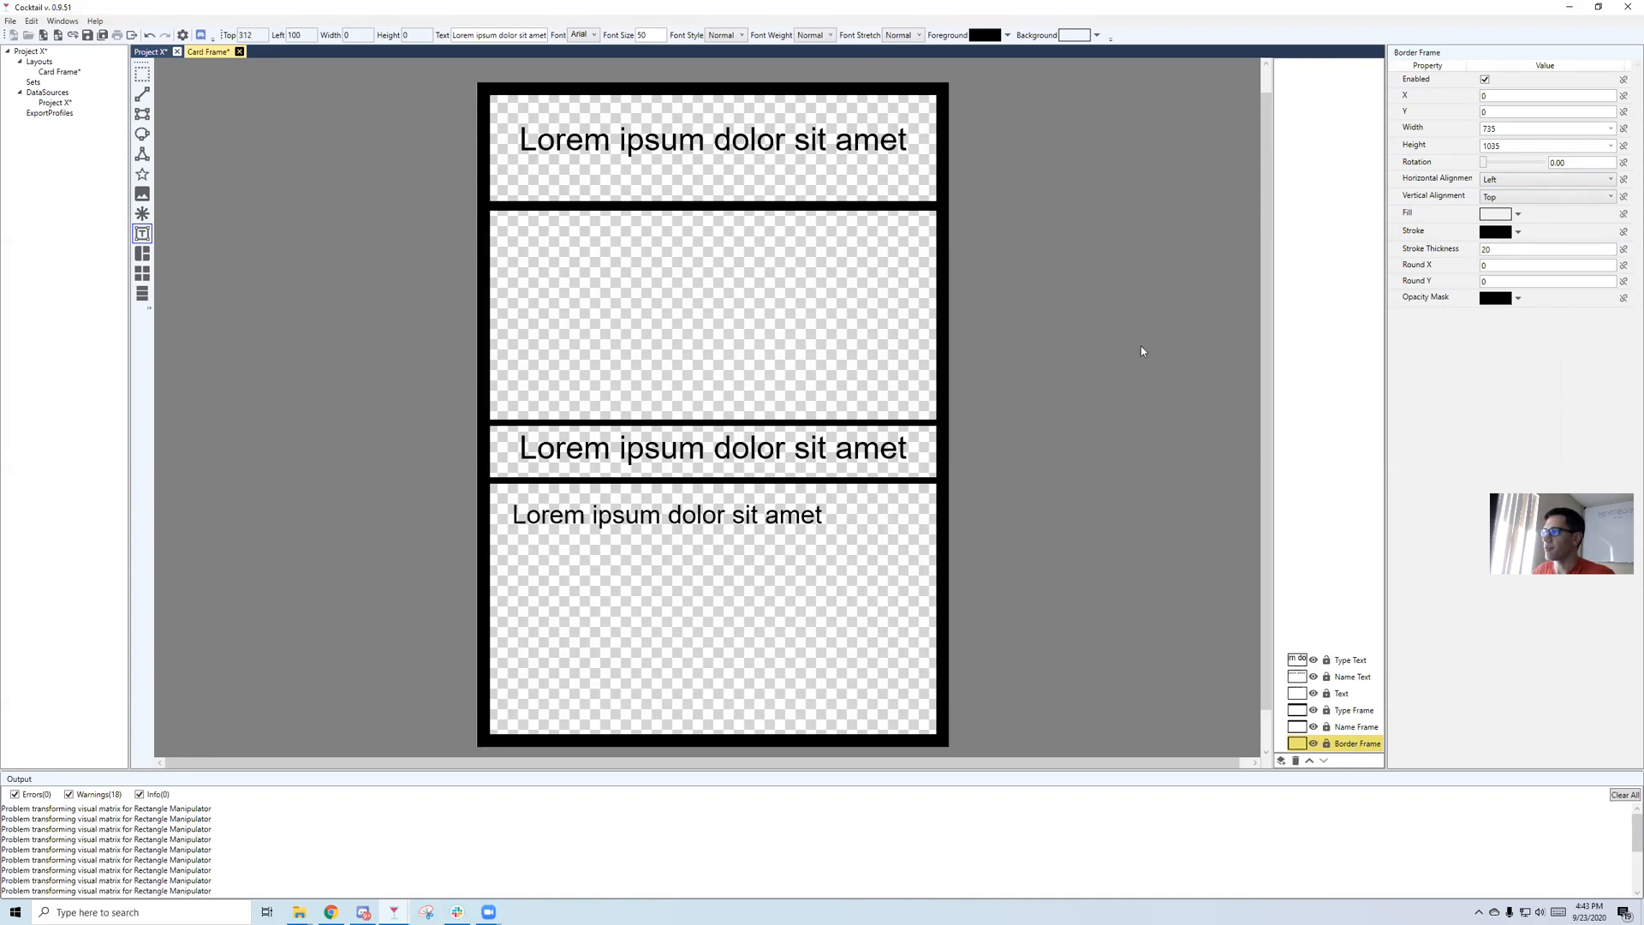
Set the Border Frame layer's stroke to the saved solid blue, #FF0000FF.
click(1516, 233)
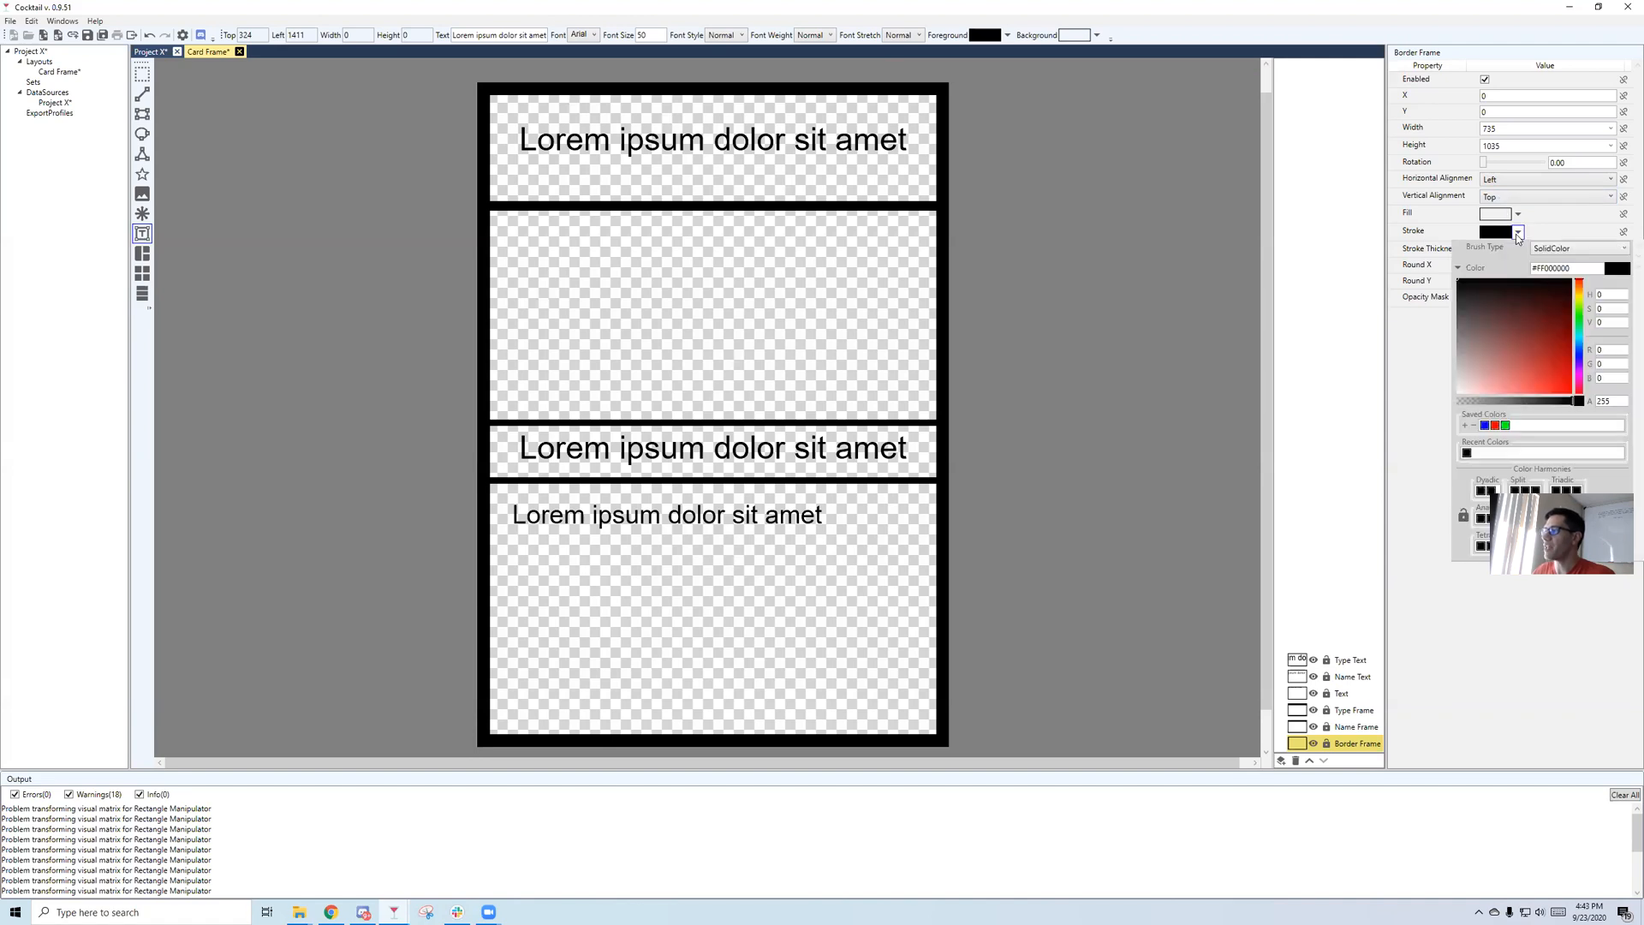
click(1485, 425)
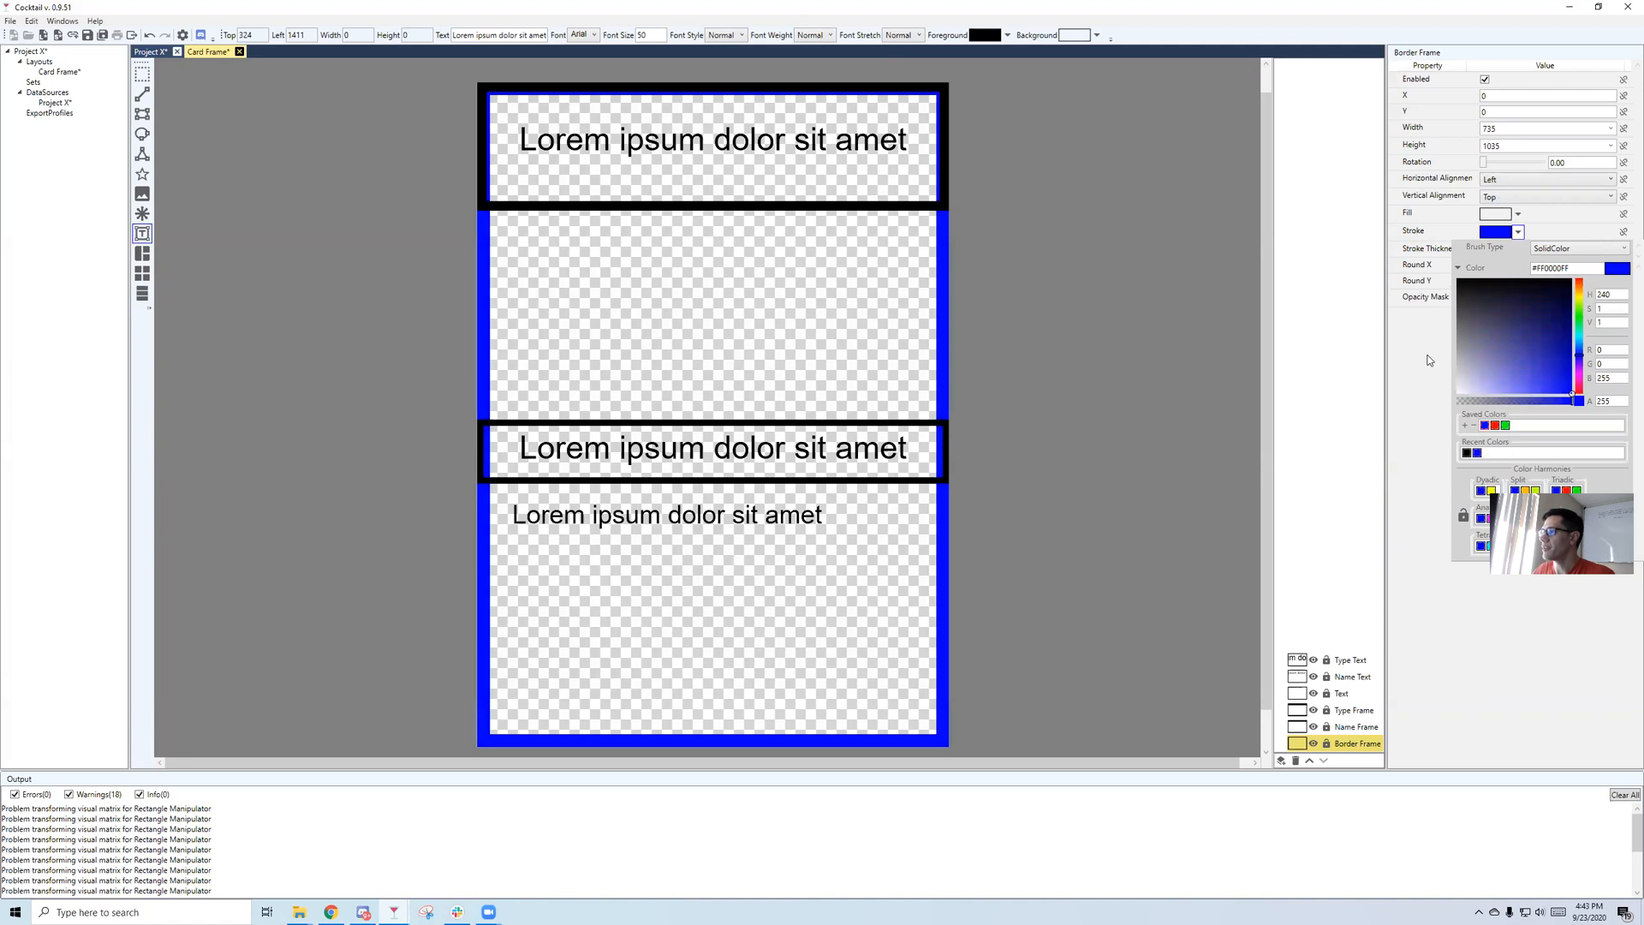
click(1517, 233)
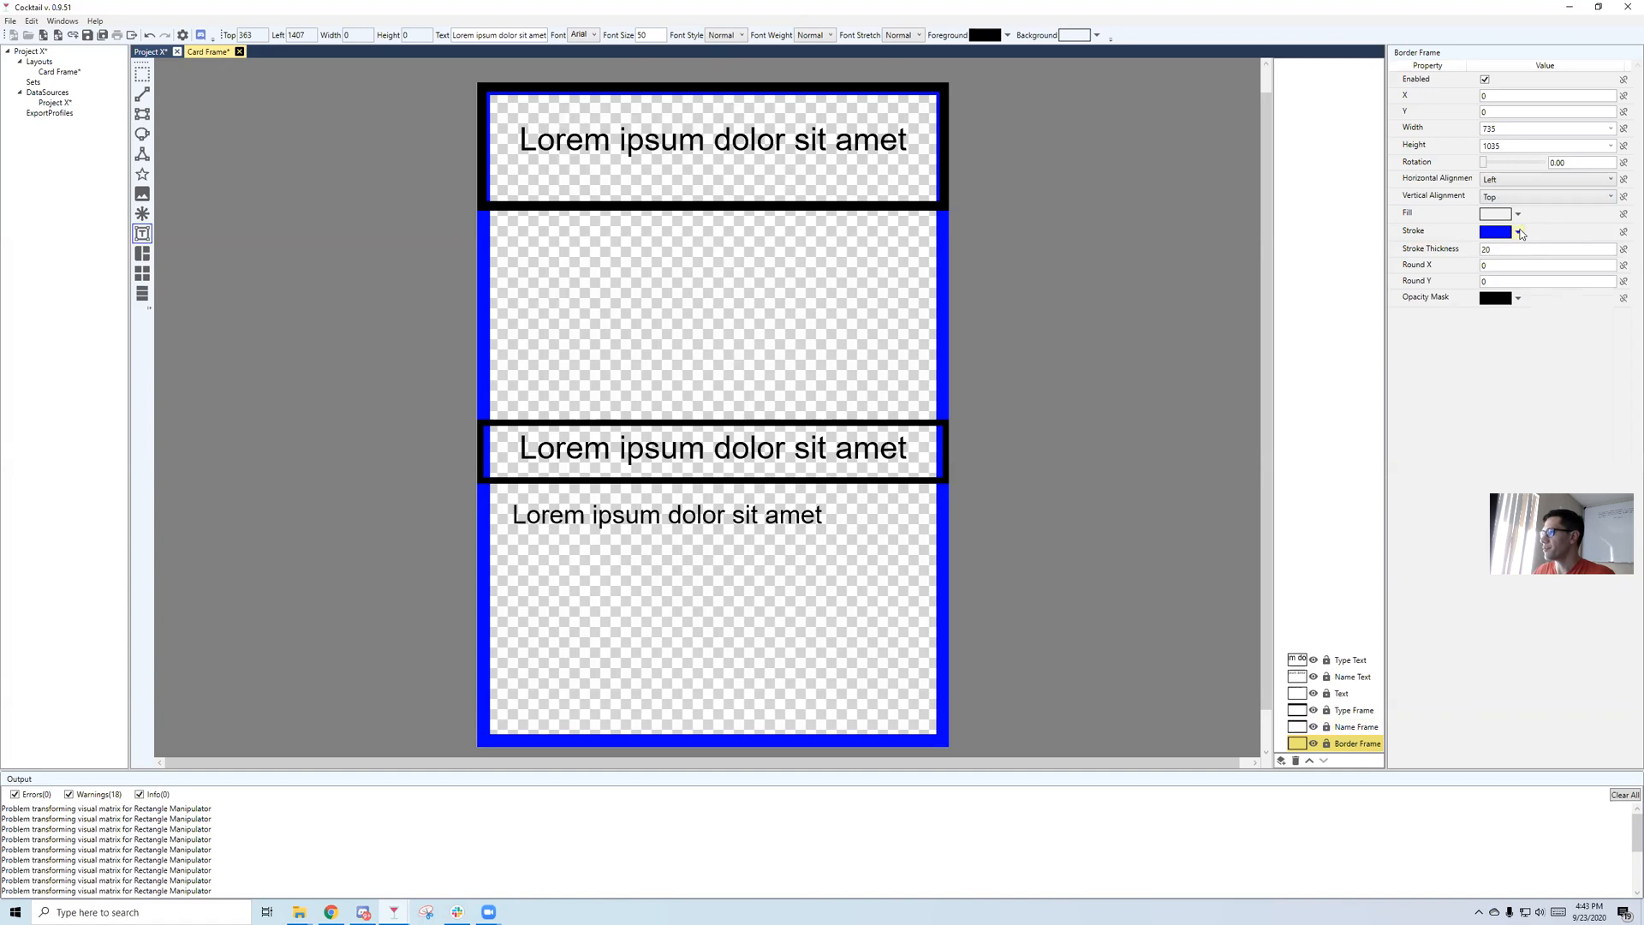
Make the Border Frame's stroke a Mapped property with one mapping entry and link it to the Color column.
click(1623, 232)
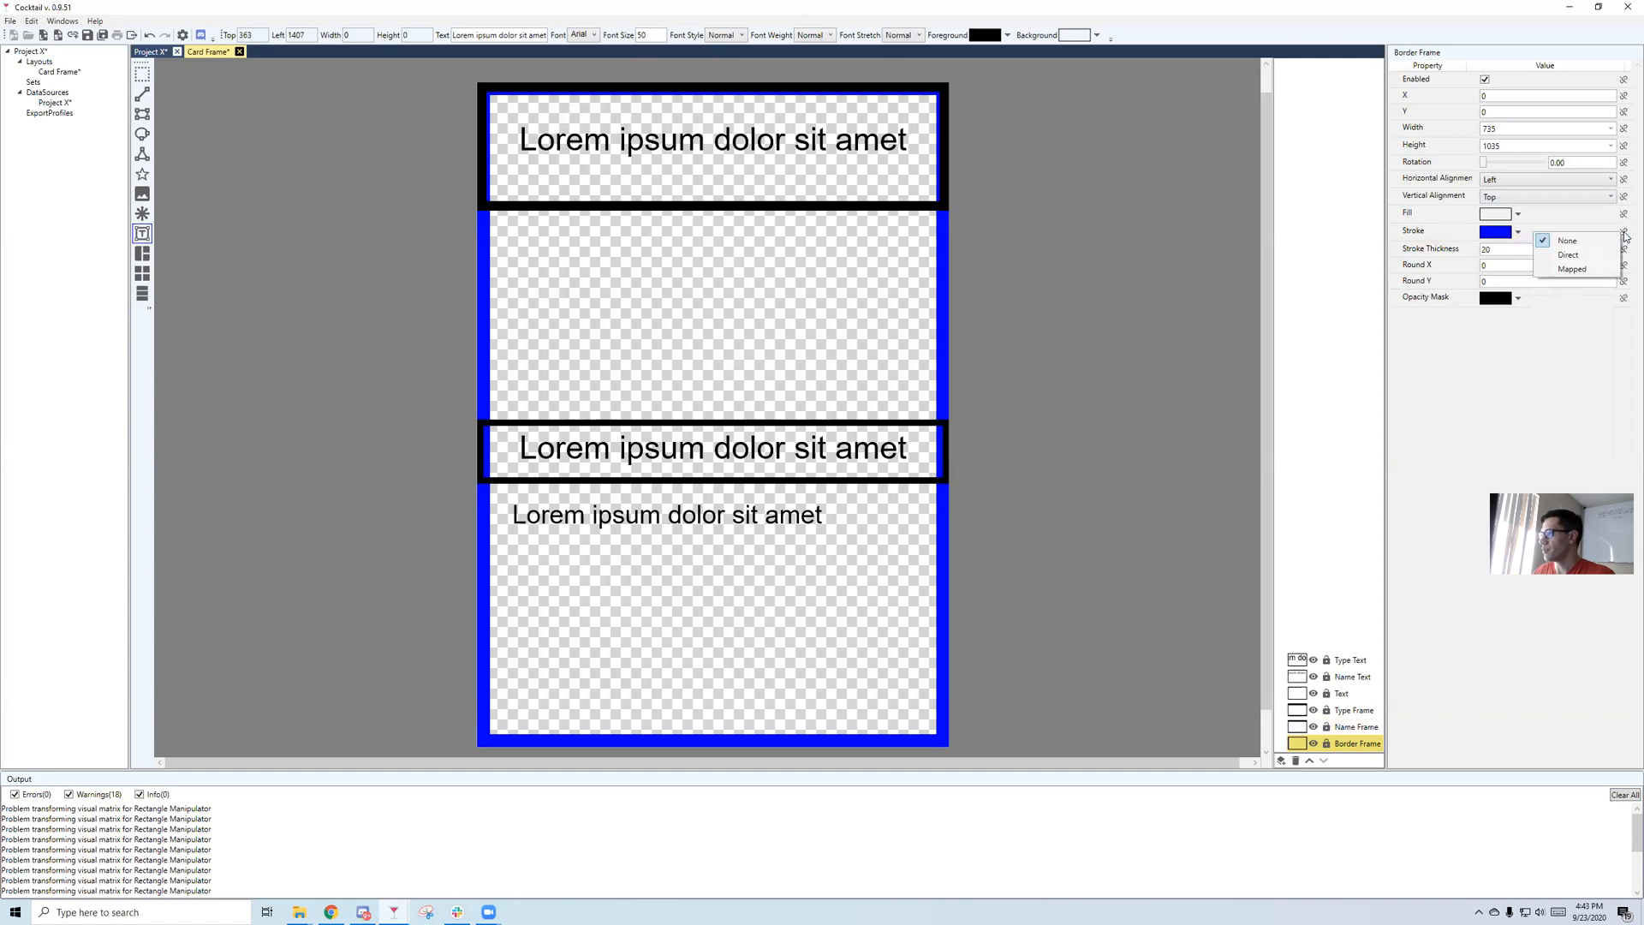
click(1582, 270)
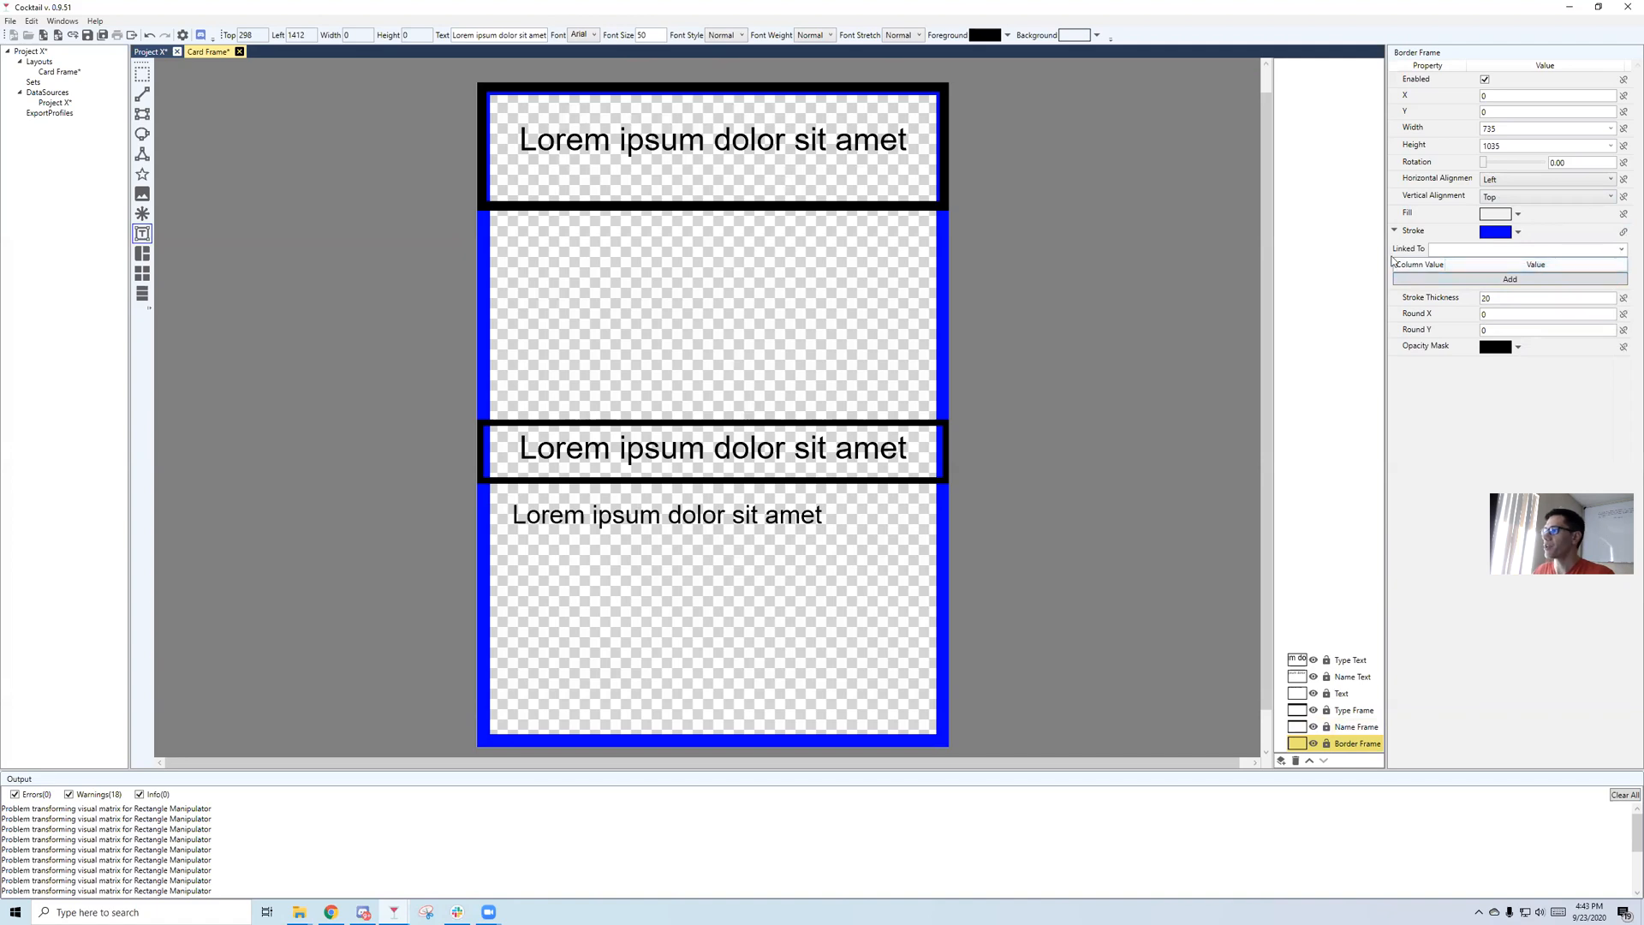
click(1622, 249)
click(1622, 248)
click(1497, 280)
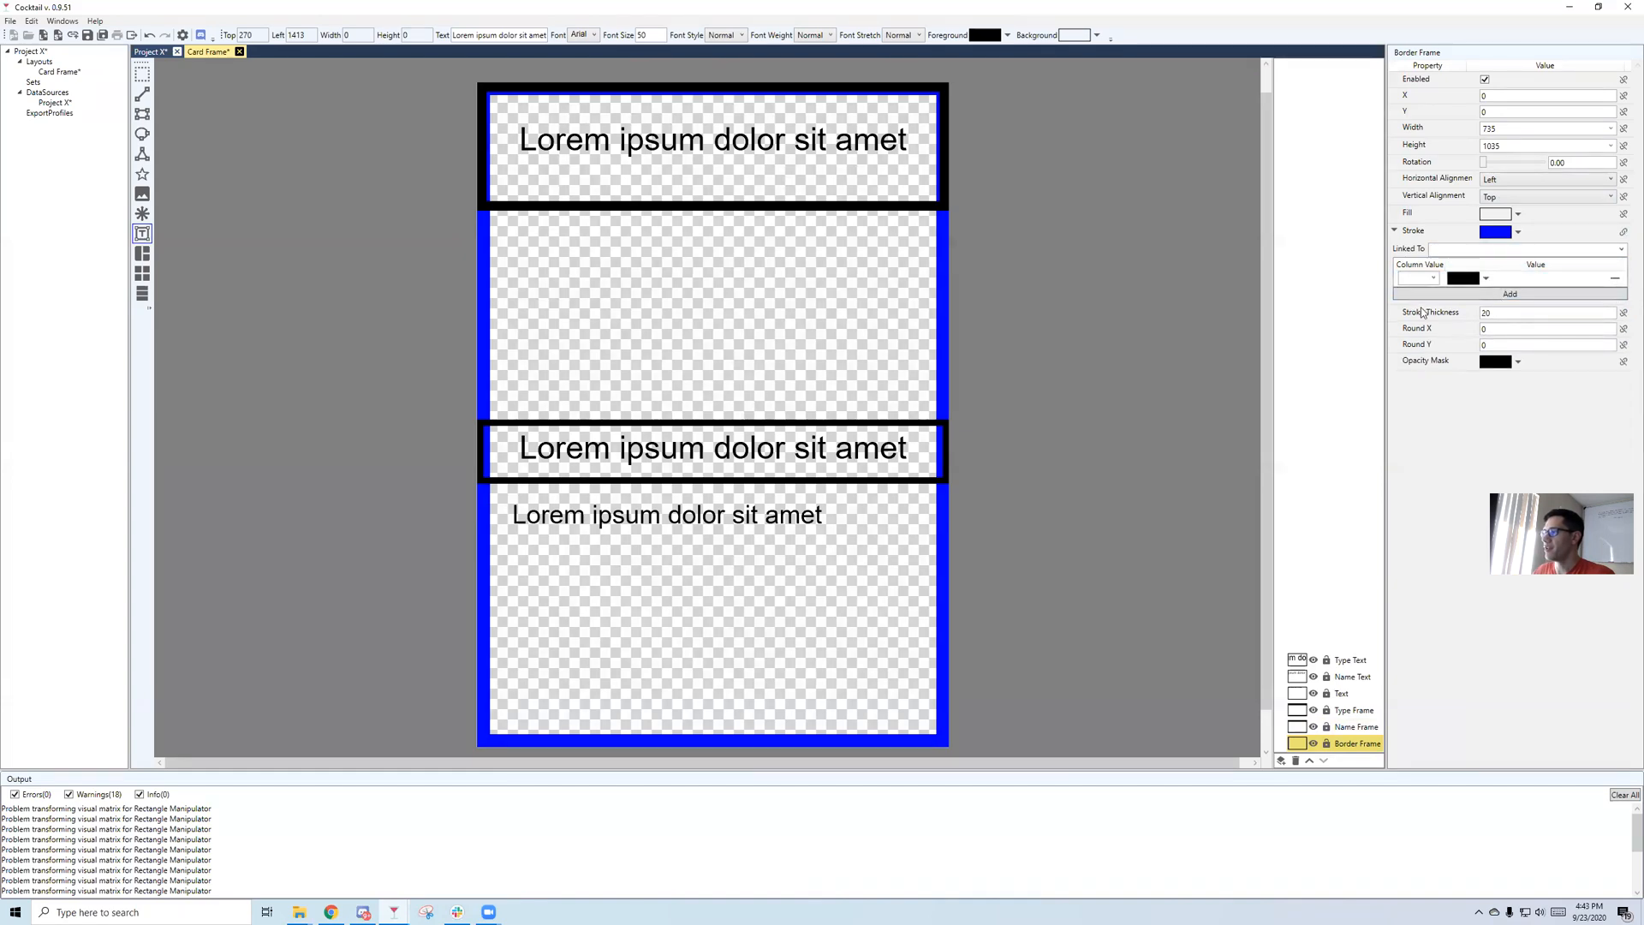
click(1432, 279)
click(1433, 279)
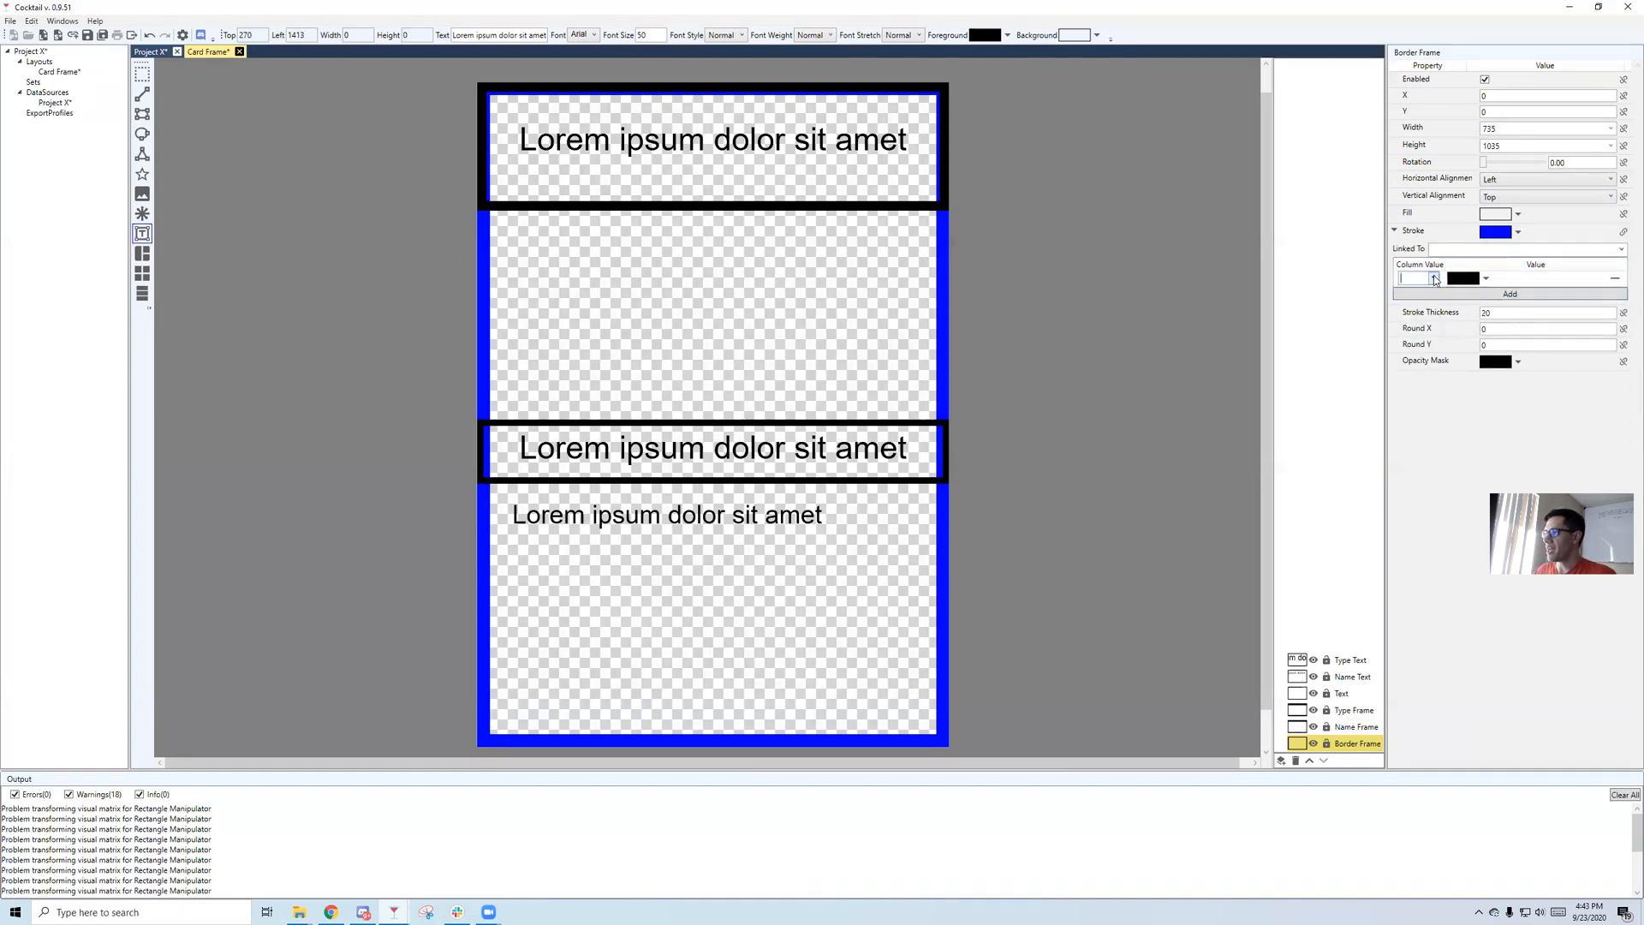
click(1467, 249)
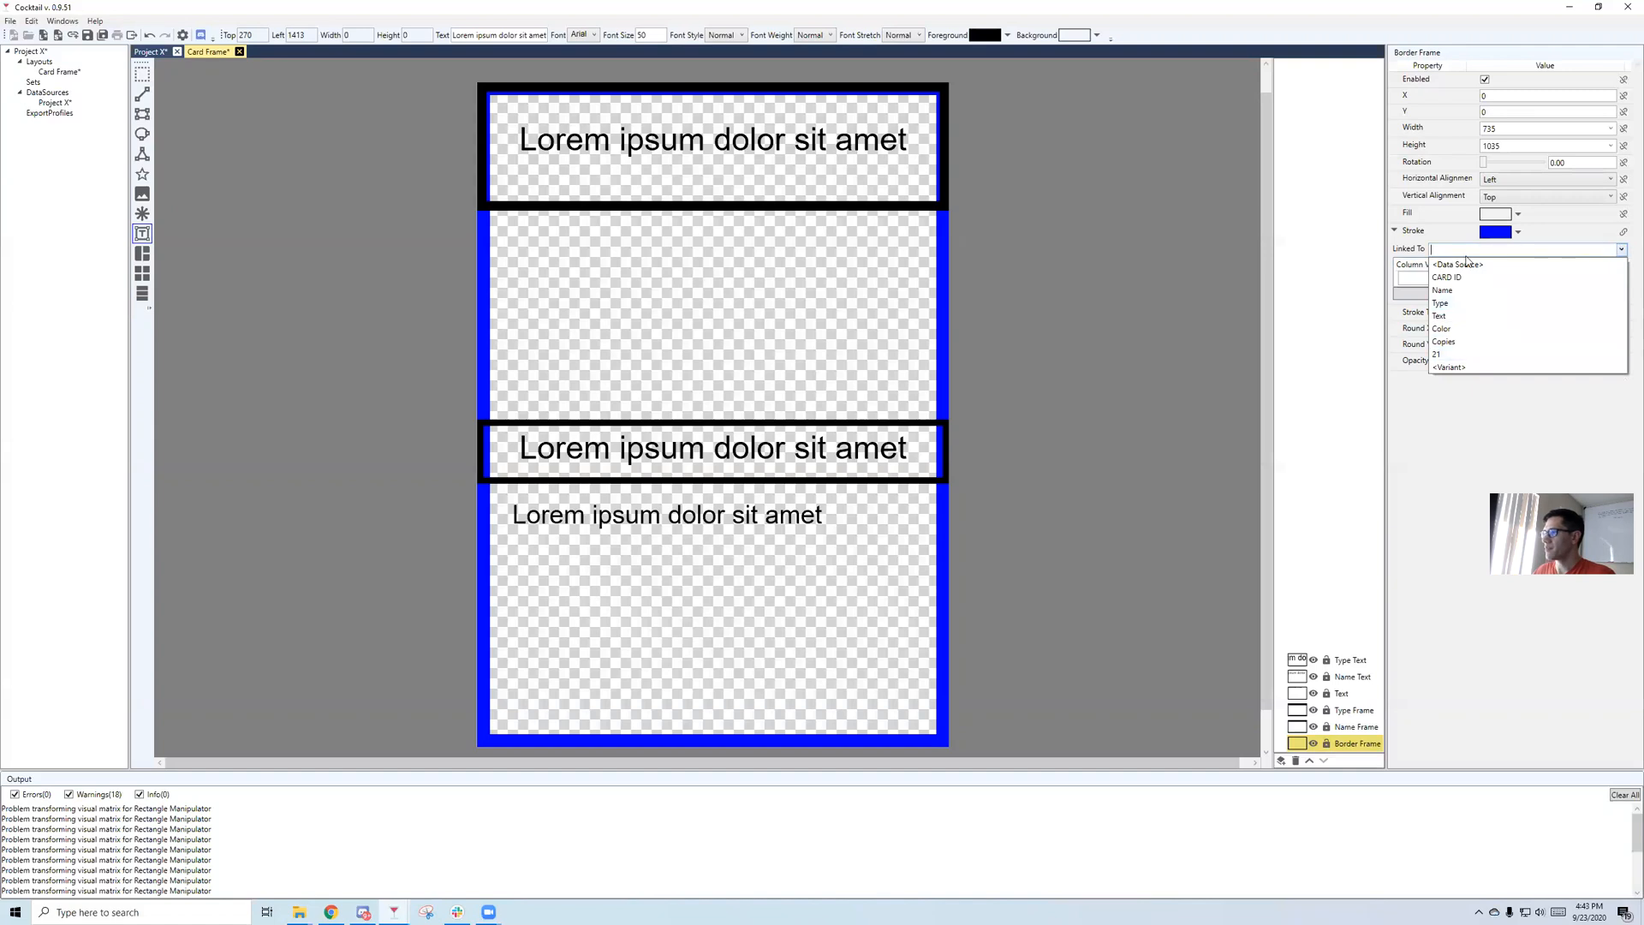
click(1620, 251)
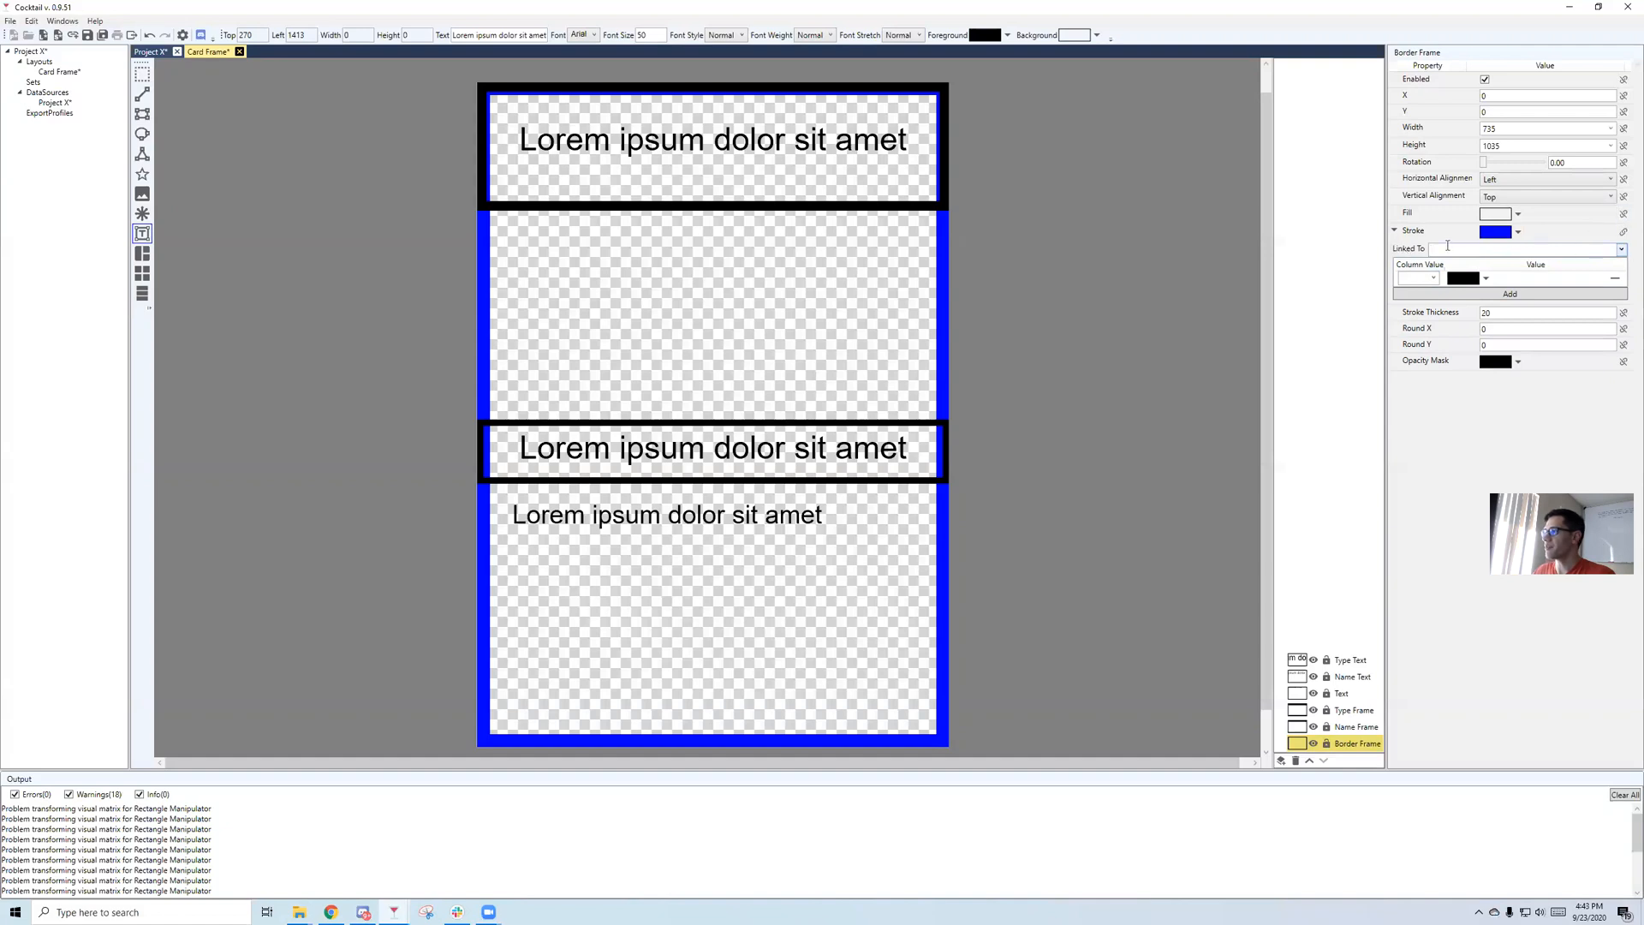
click(1622, 250)
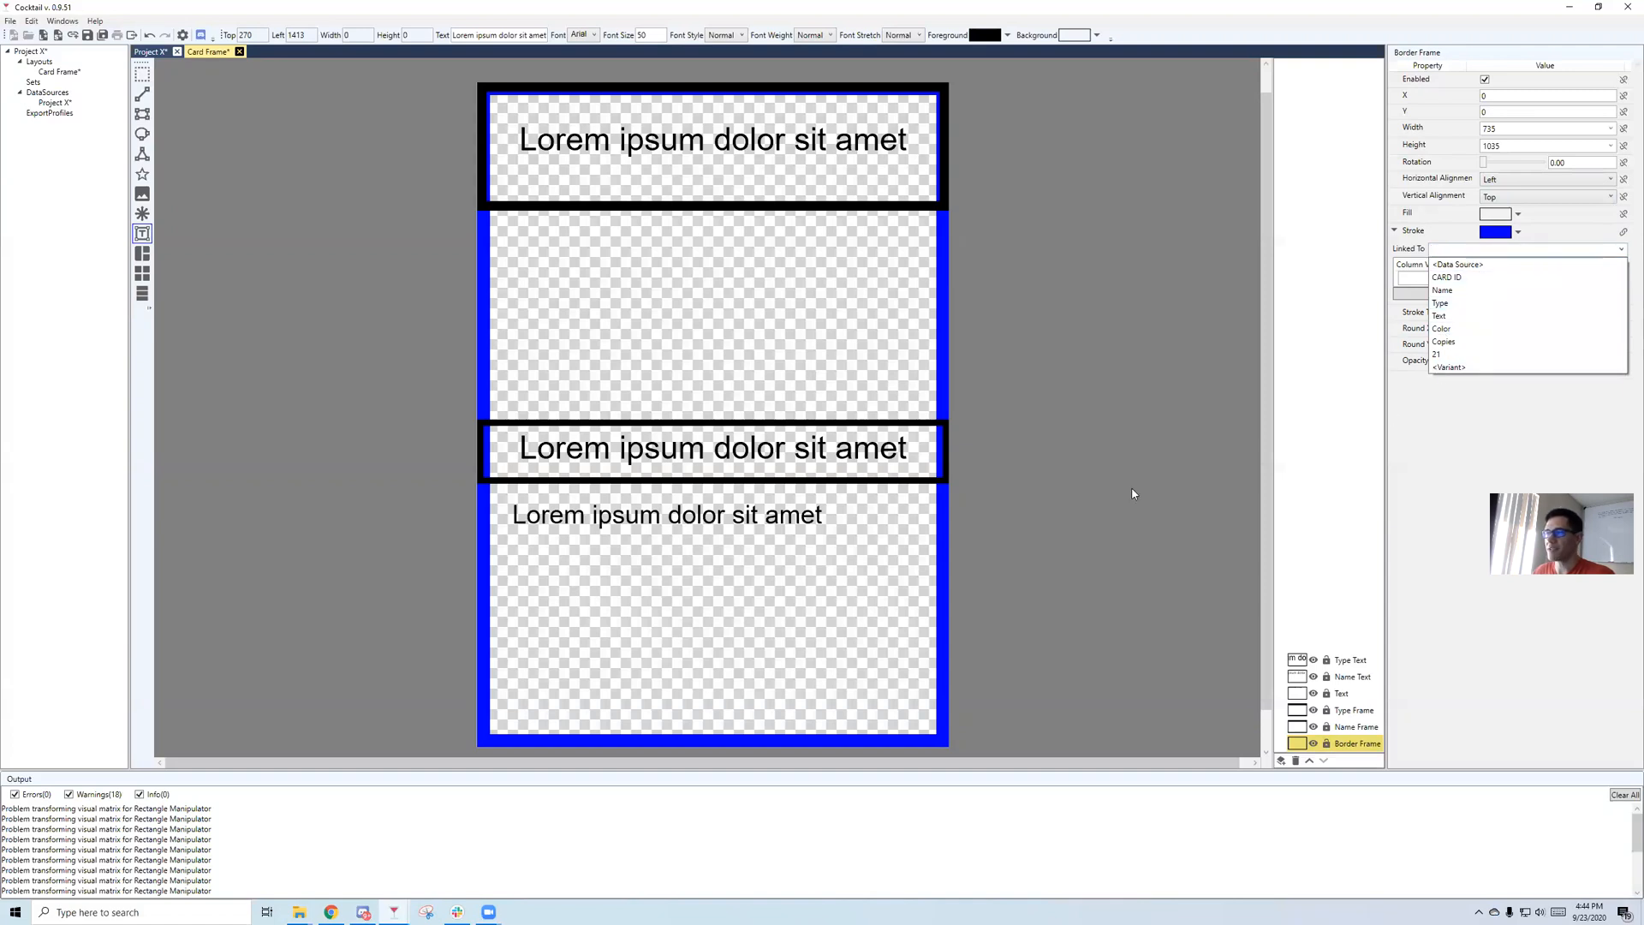
click(1500, 328)
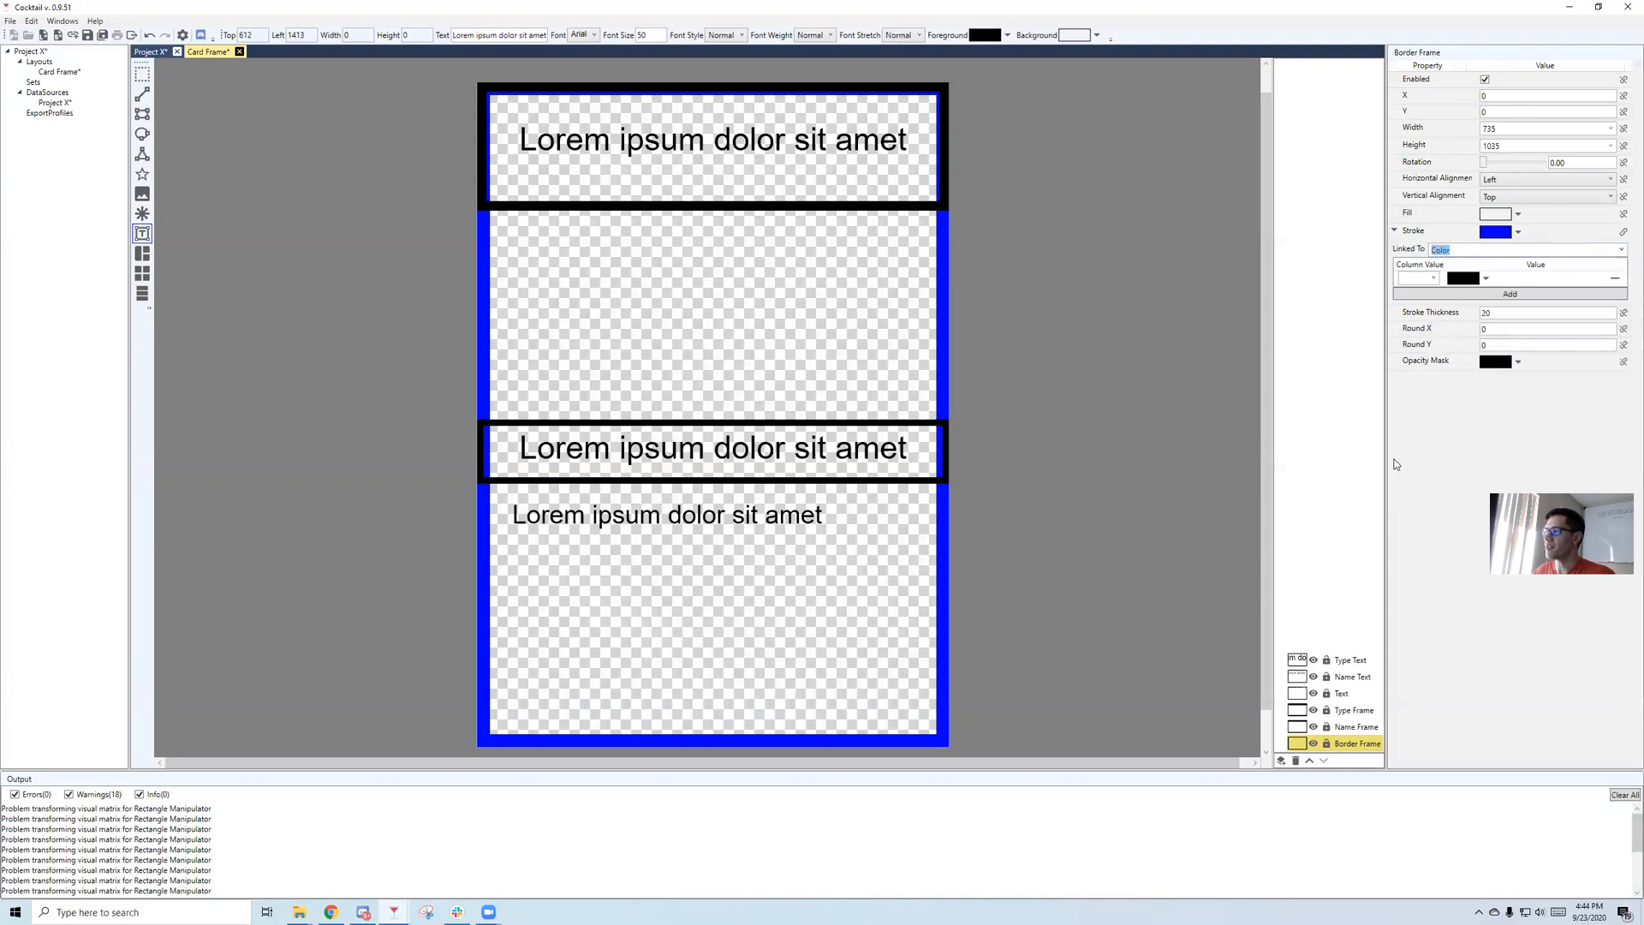
Compare the column values offered for the stroke mapping with the Color column in the Project X spreadsheet, and return to Cocktail.
click(1432, 278)
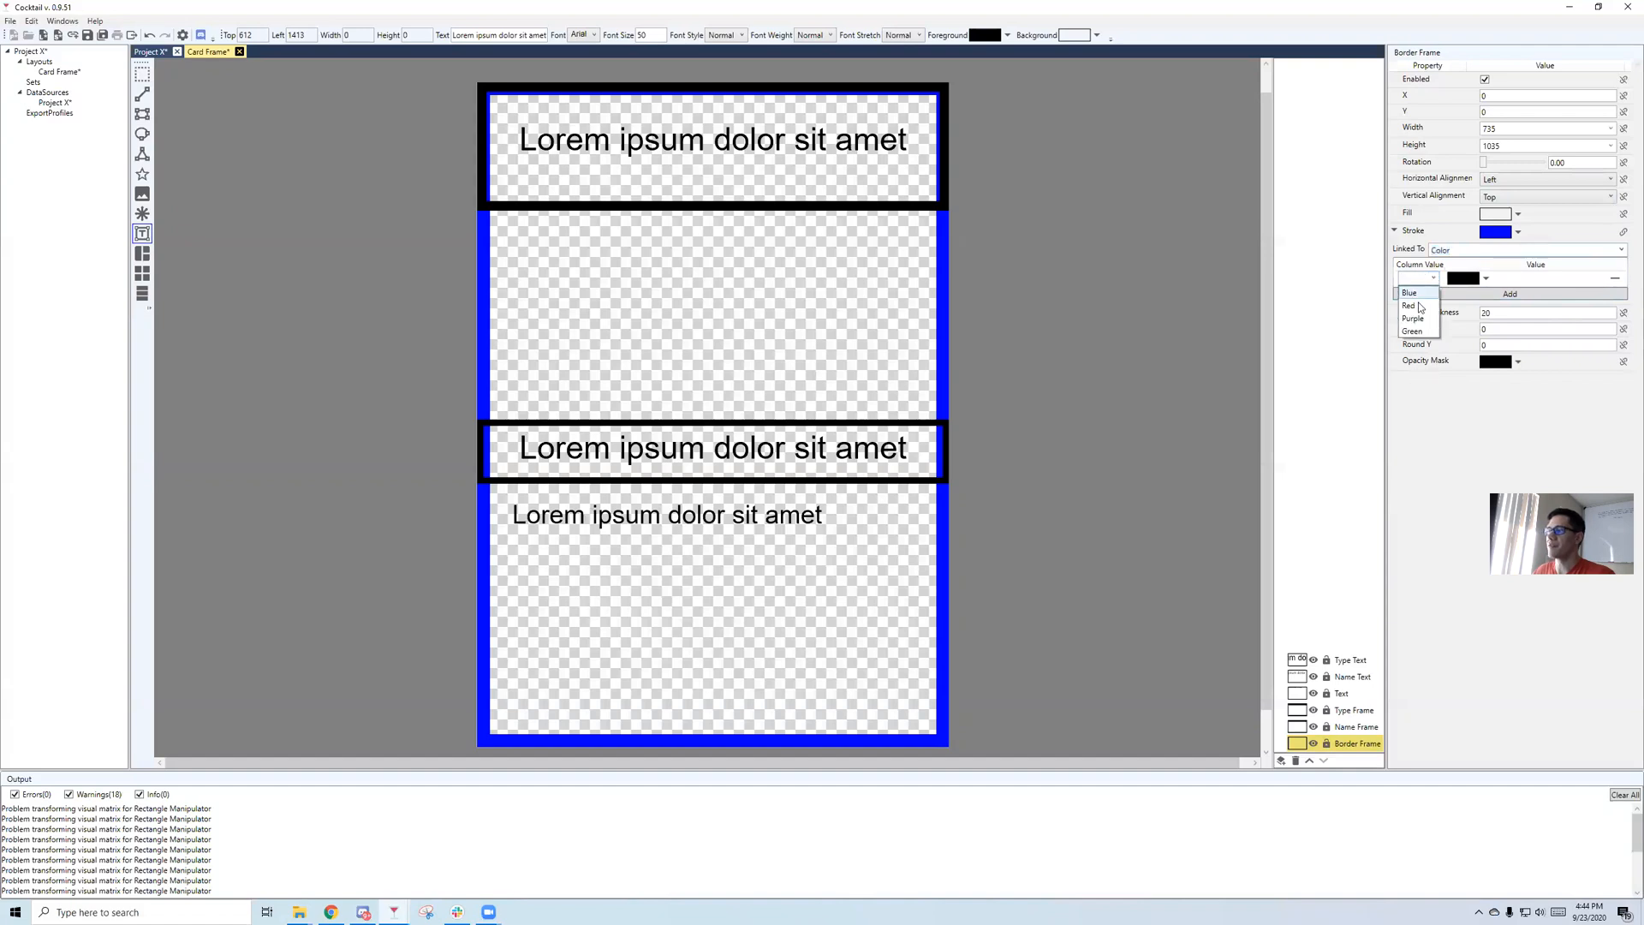
click(1622, 250)
click(1622, 250)
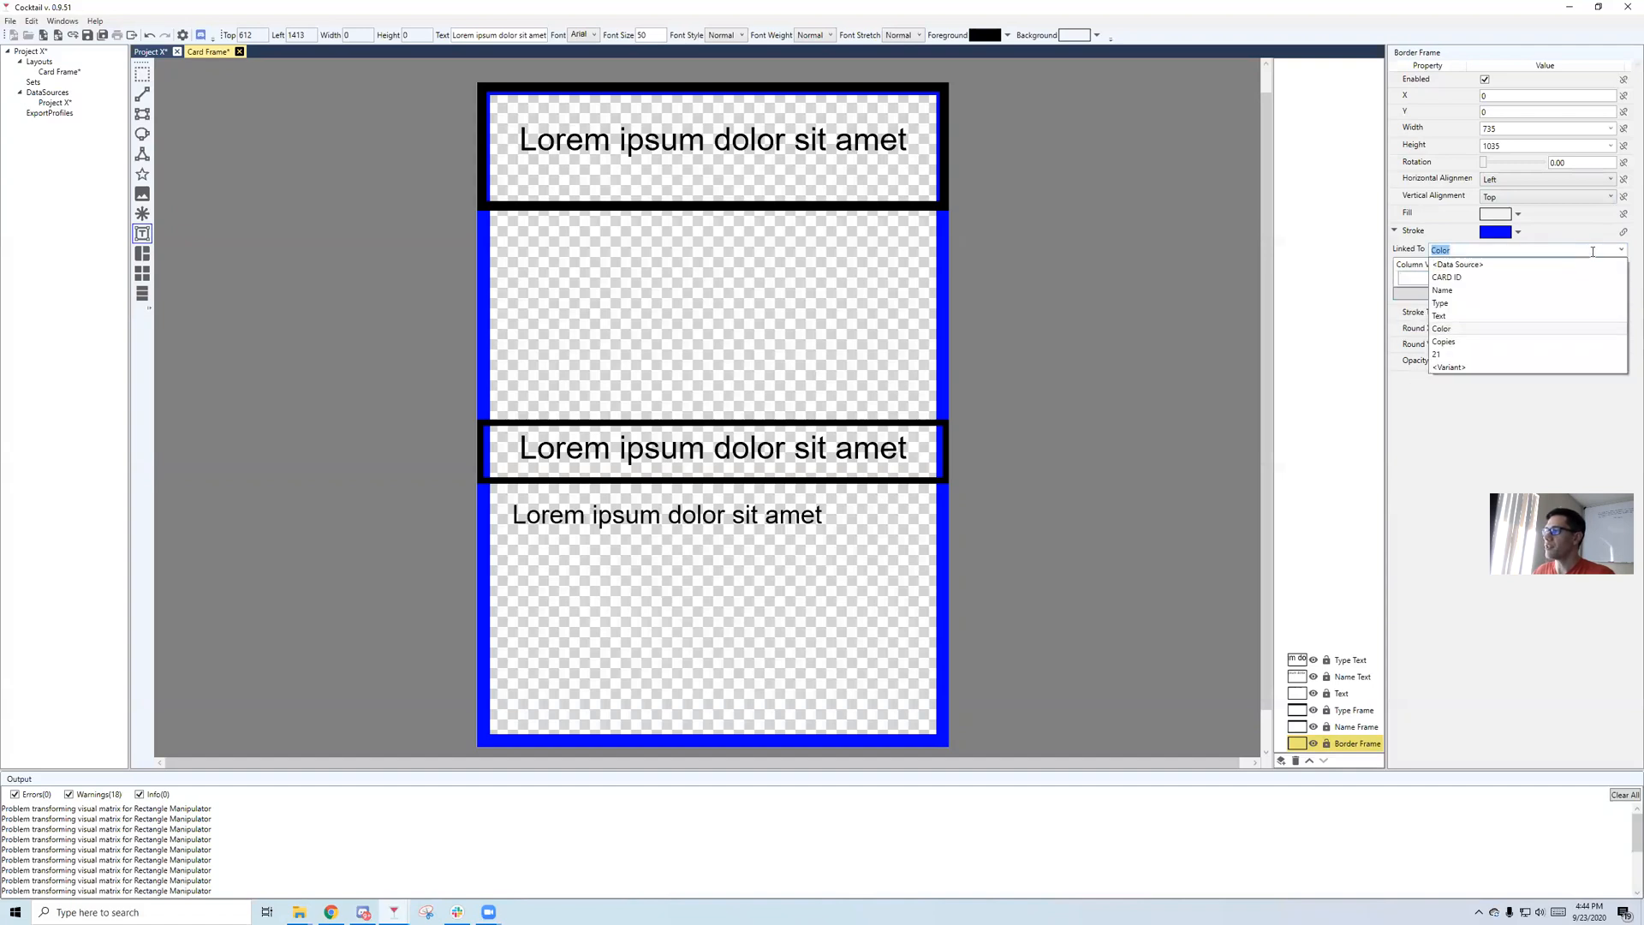
click(1622, 250)
click(1432, 278)
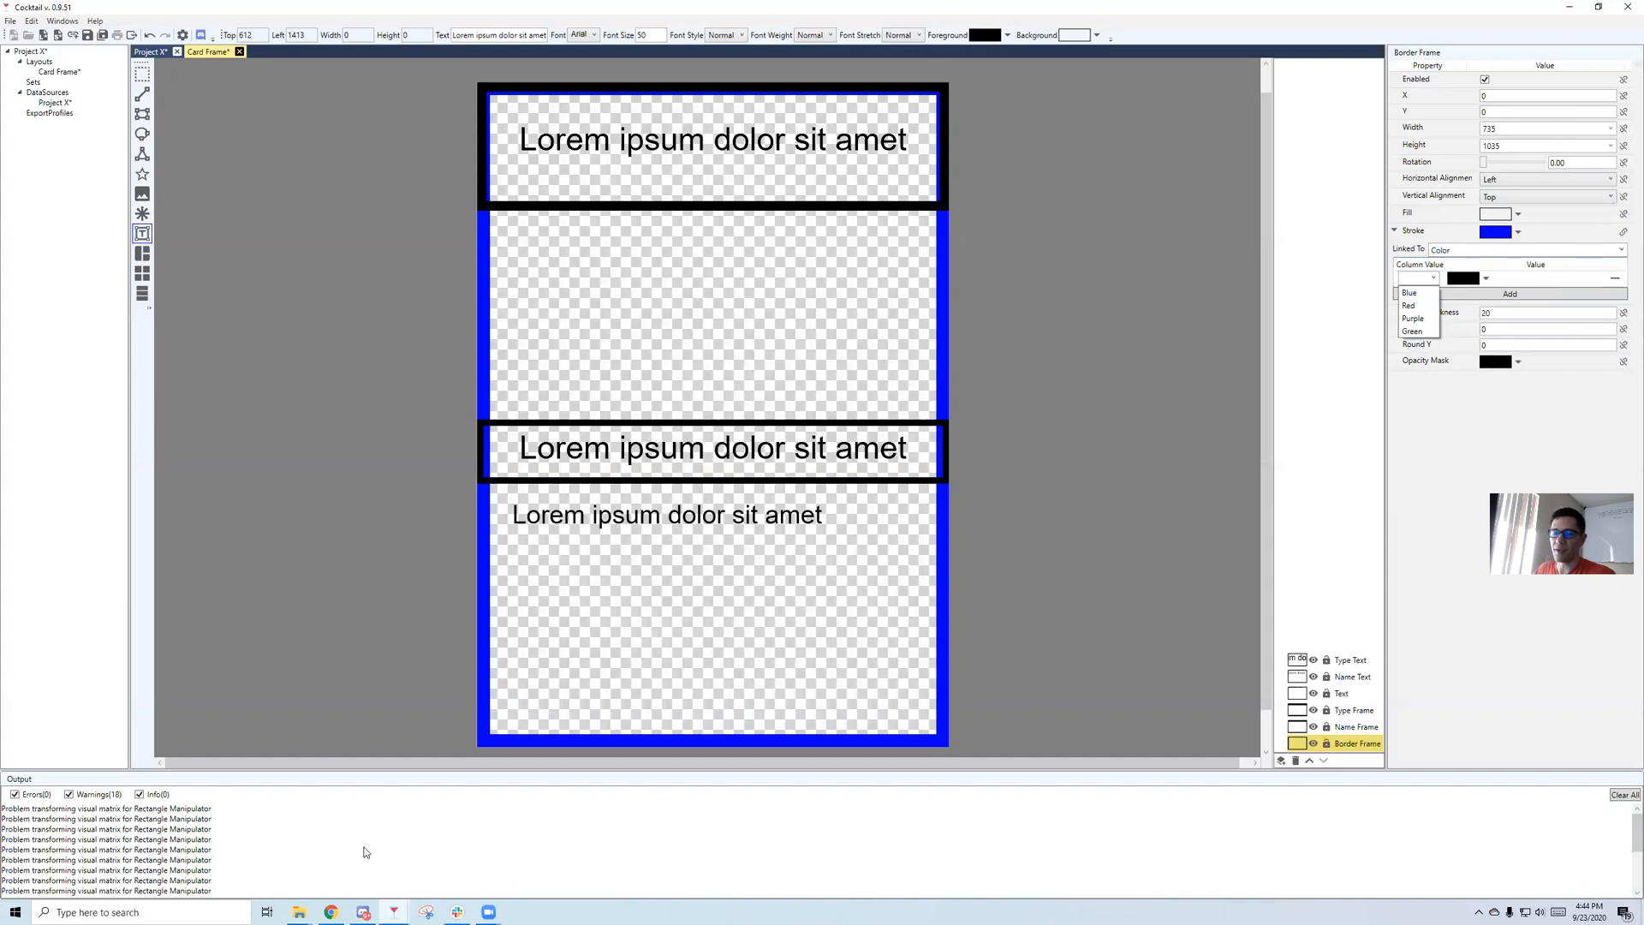
click(332, 912)
drag(698, 185, 699, 520)
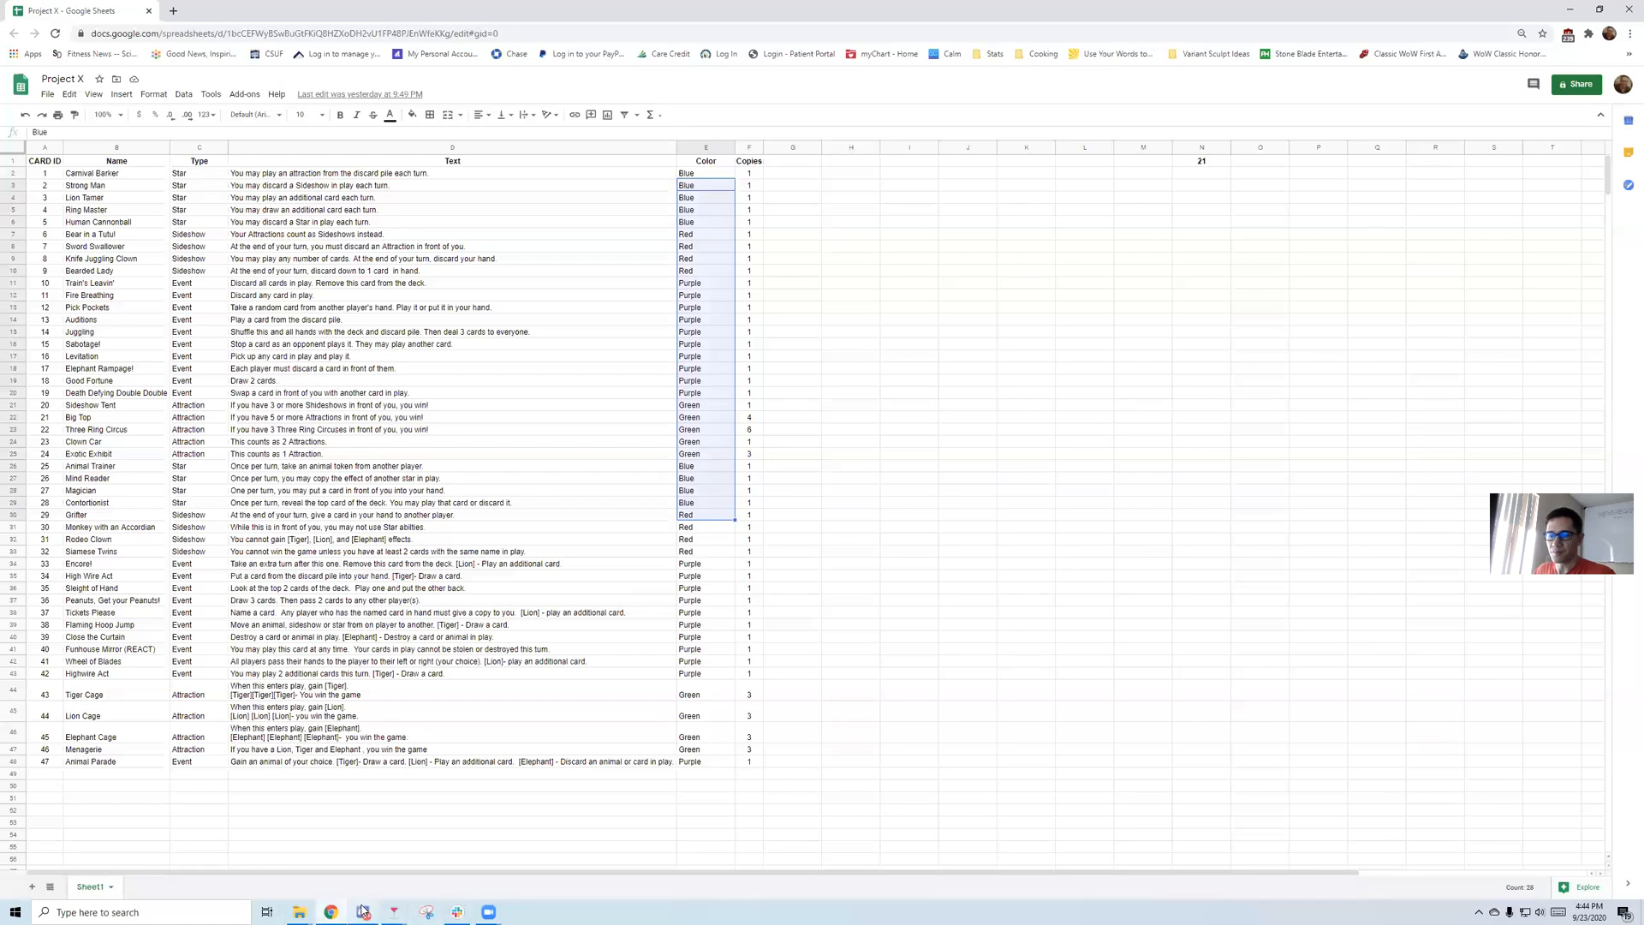
click(394, 911)
click(458, 865)
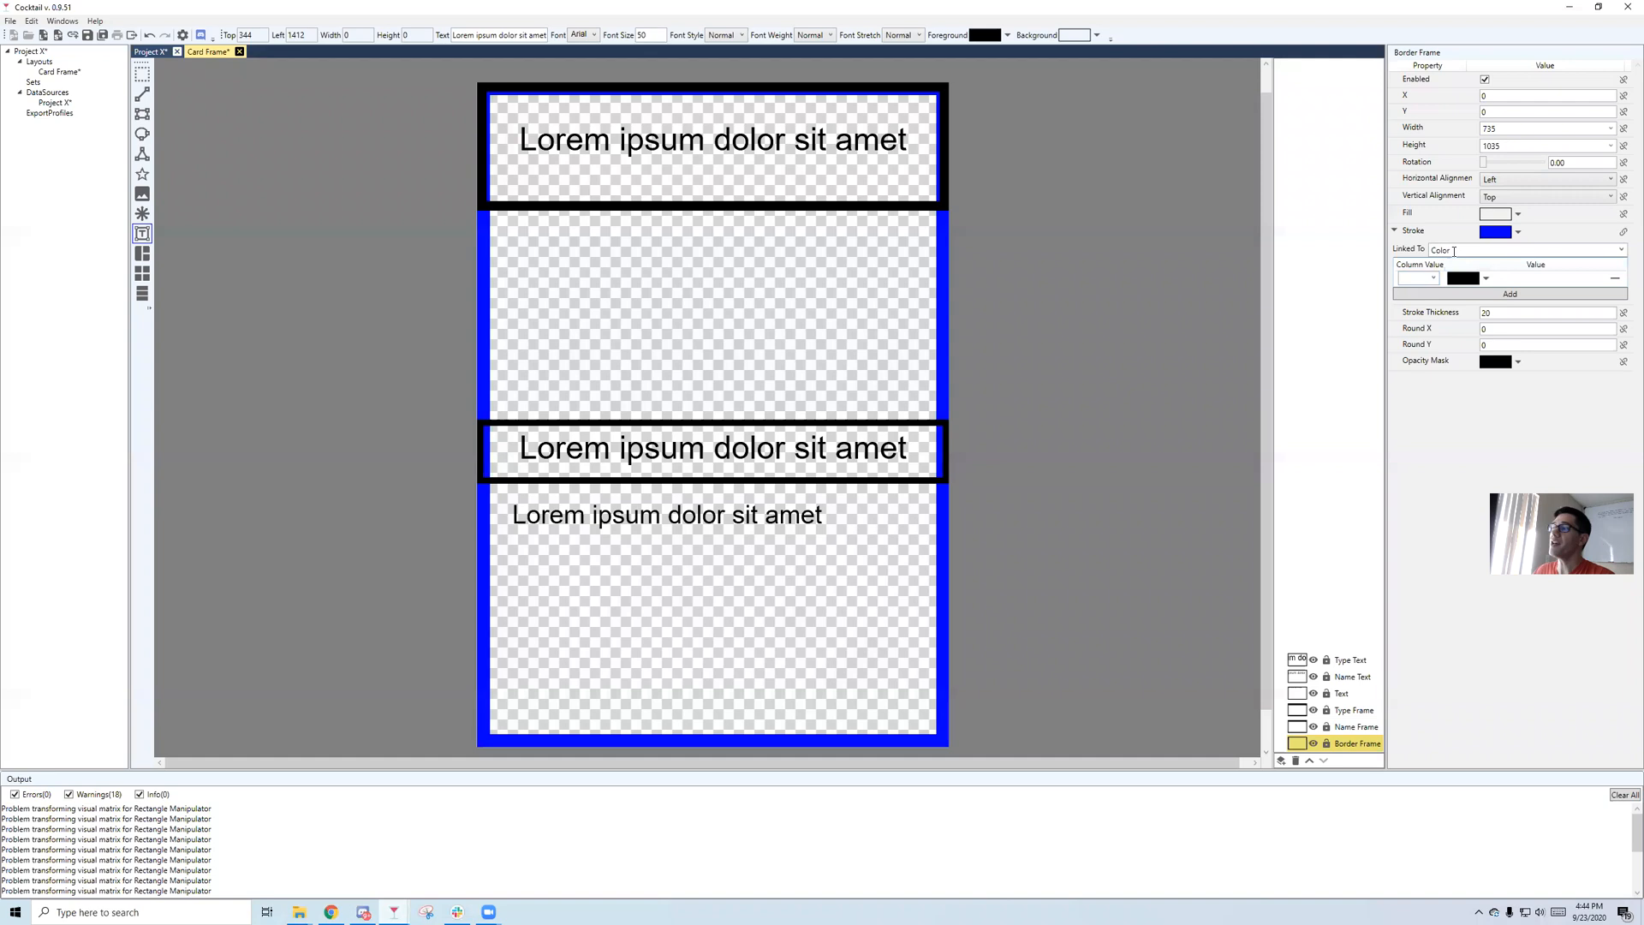
Map the Blue column value to a blue stroke in the first entry, checking the Blue cards in the spreadsheet before choosing the color.
click(1433, 278)
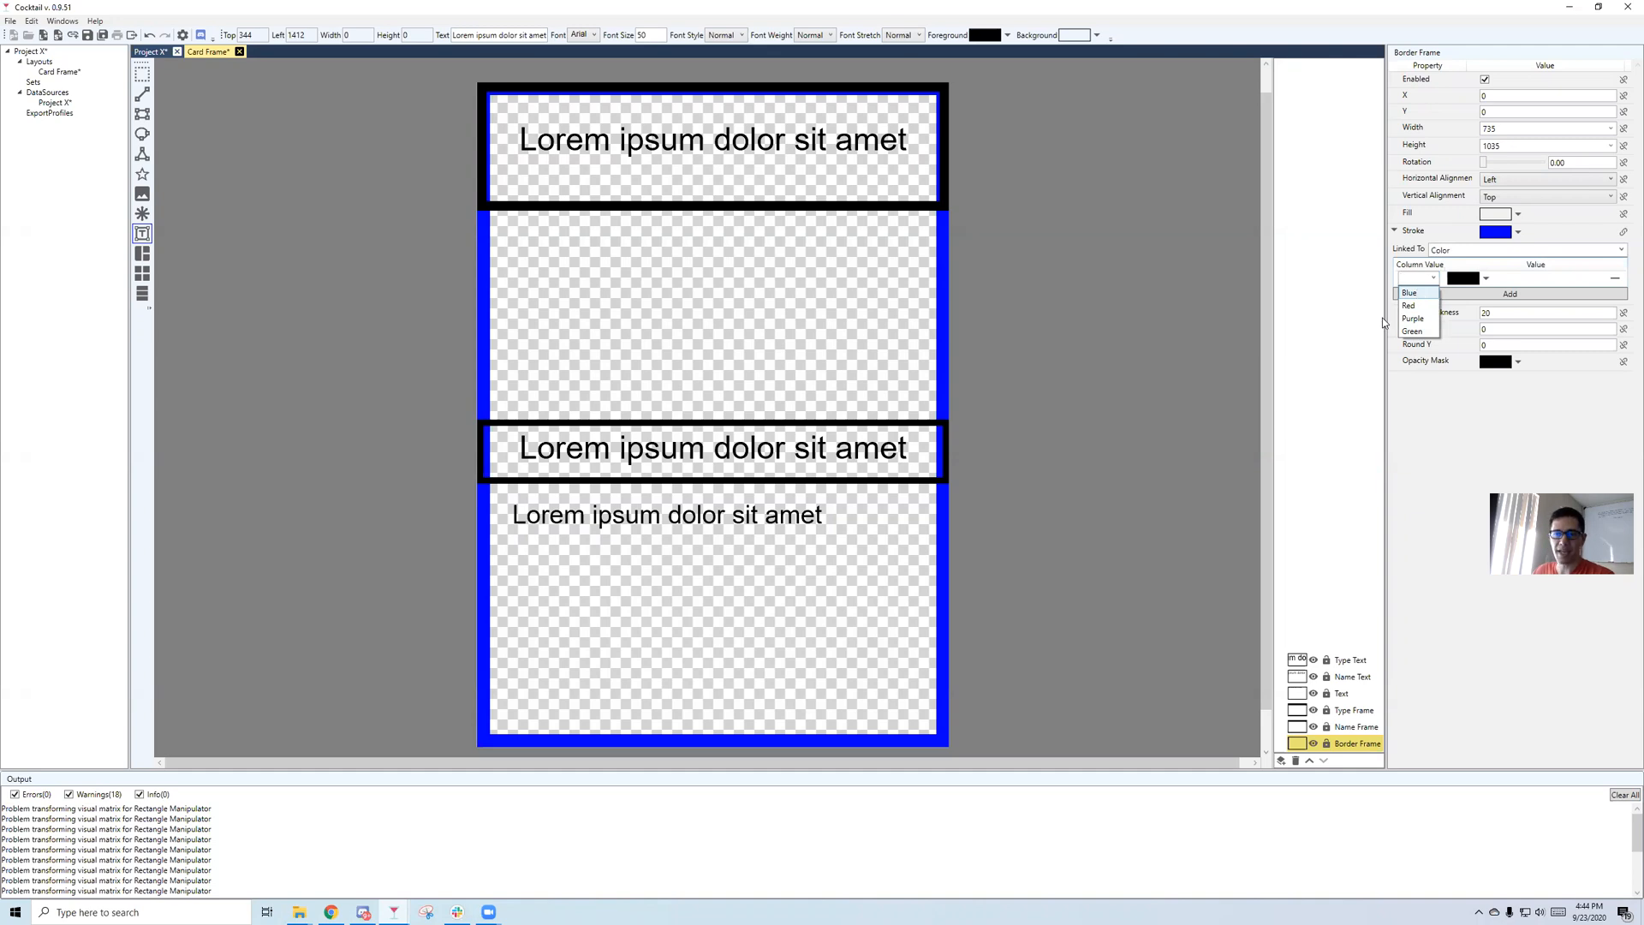
click(1412, 293)
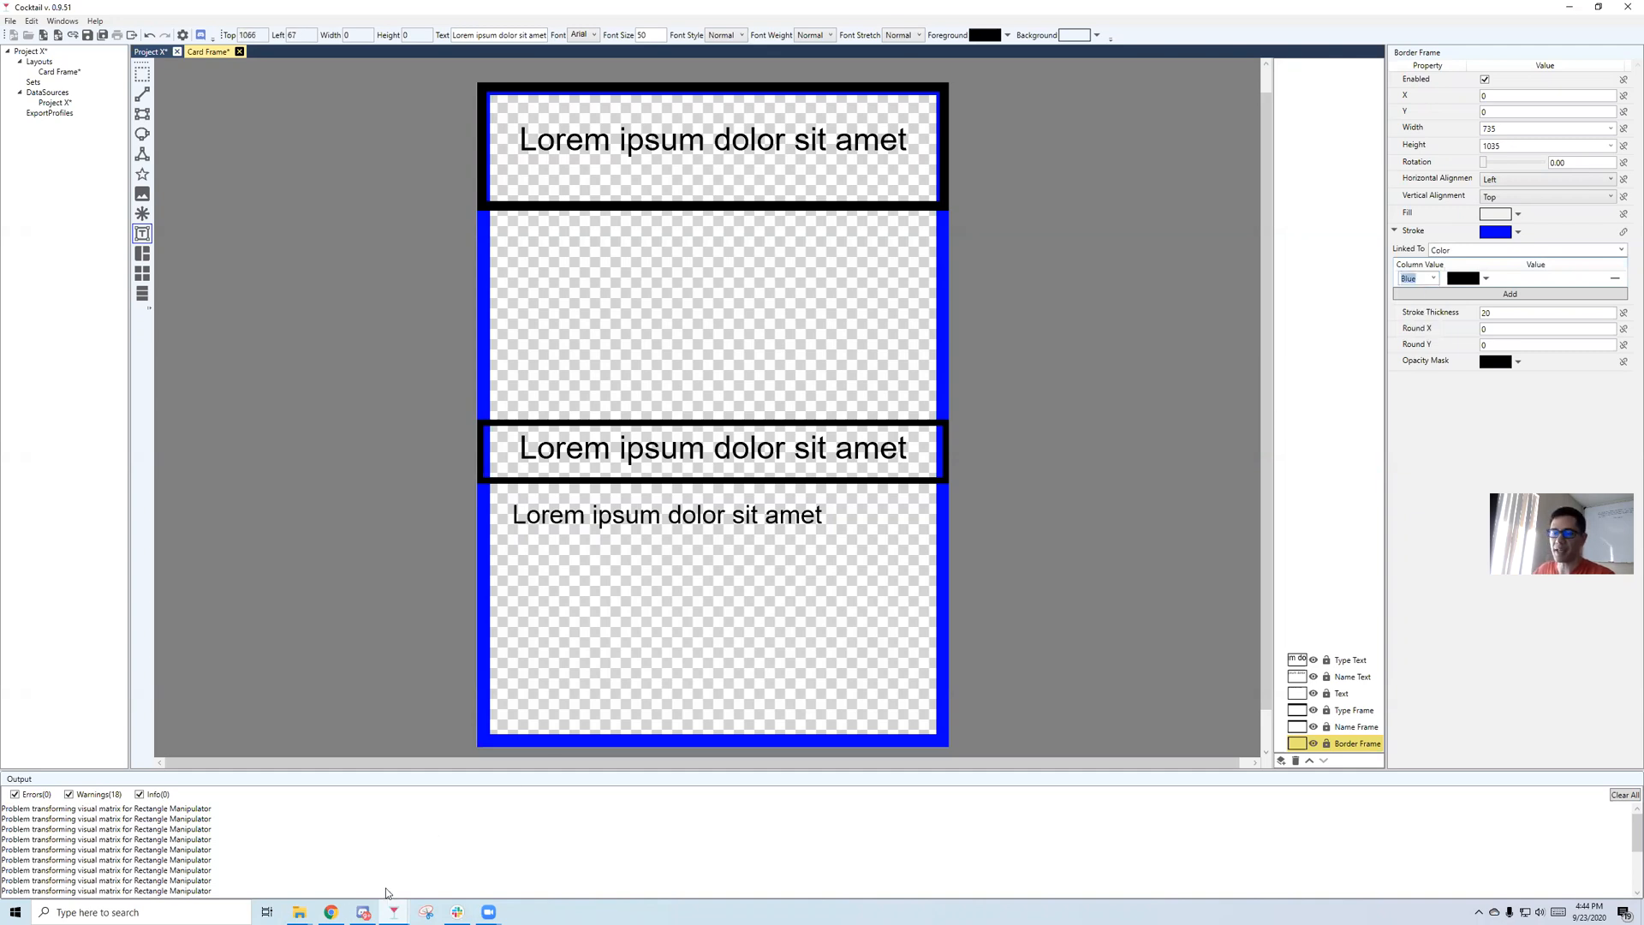
click(330, 912)
drag(702, 173, 705, 198)
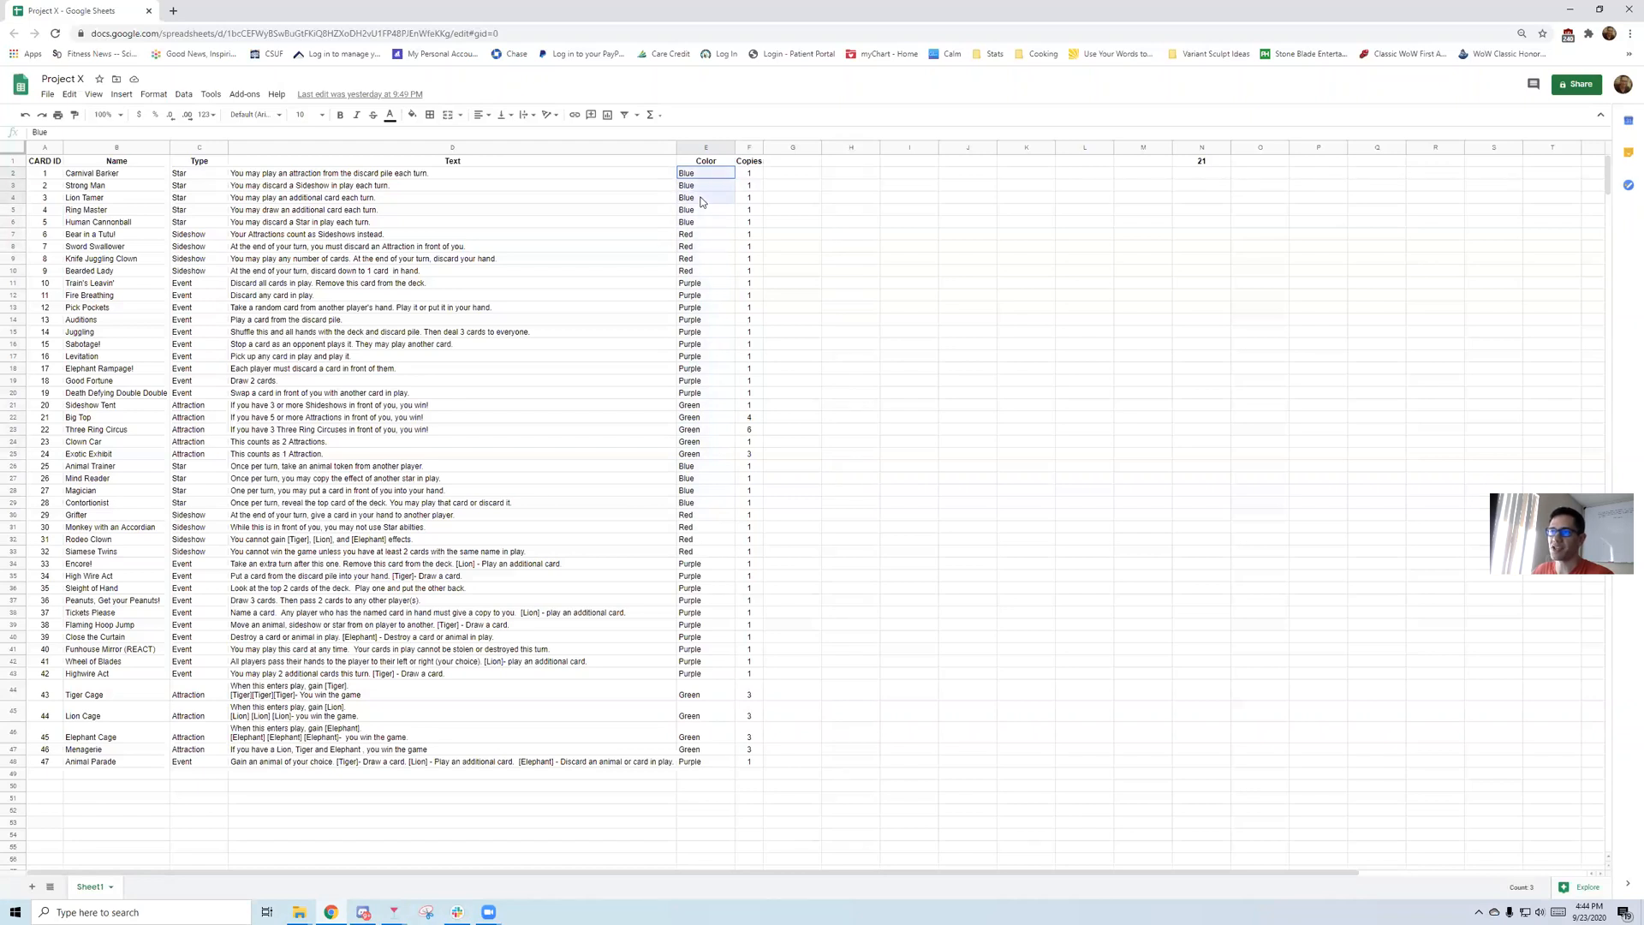
click(396, 911)
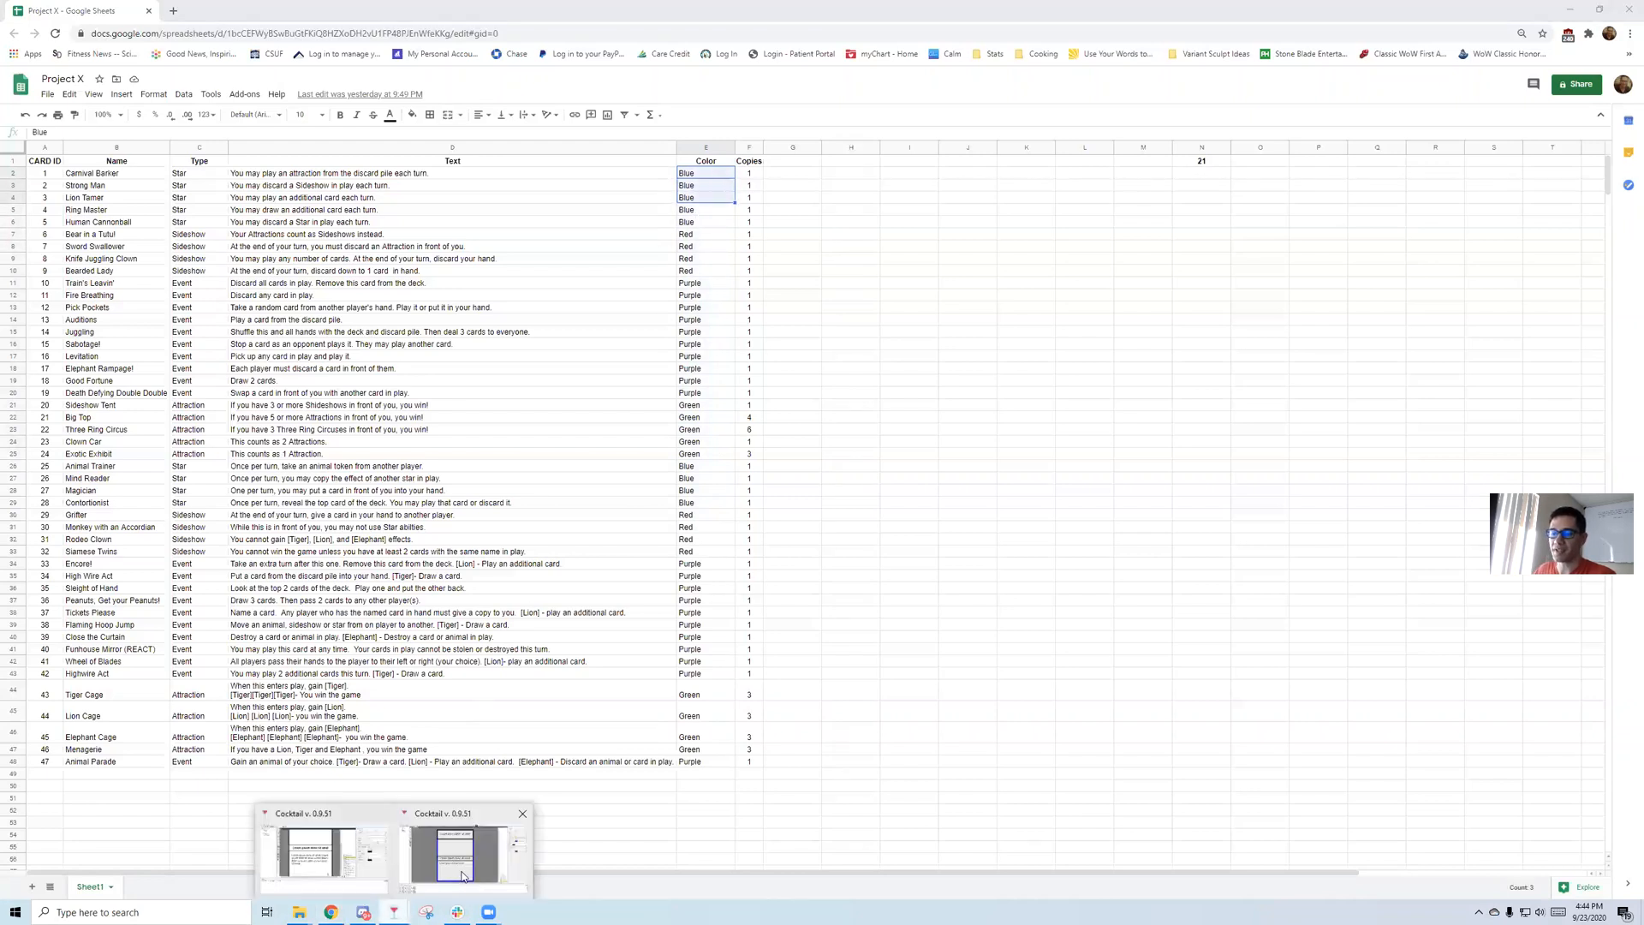
click(459, 864)
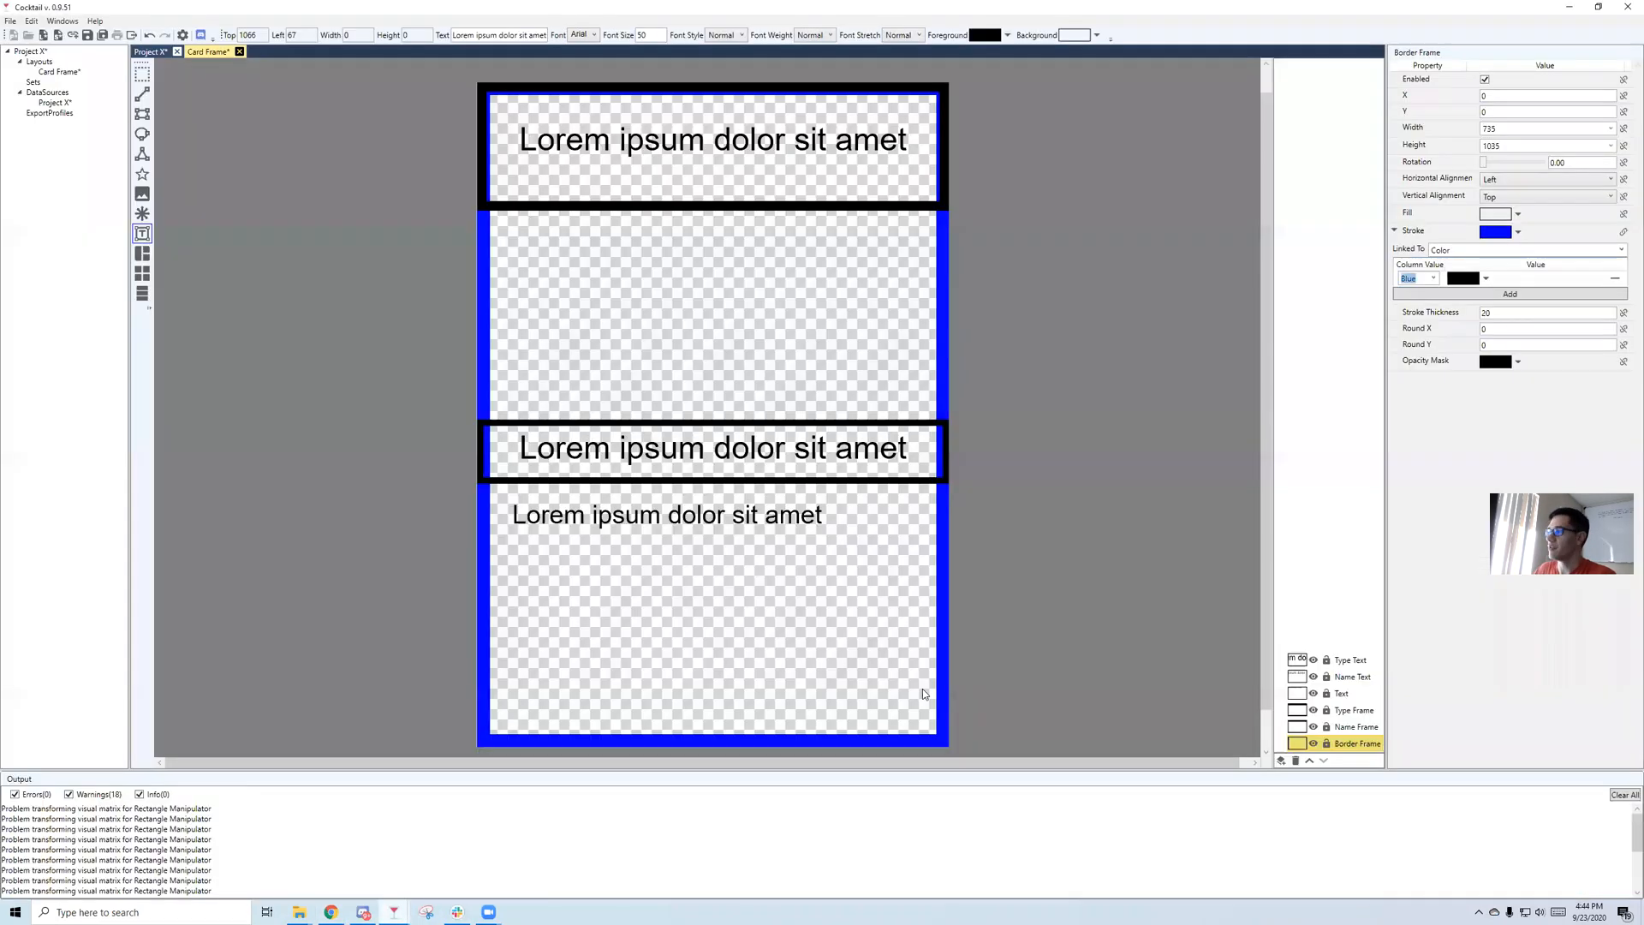
click(1486, 278)
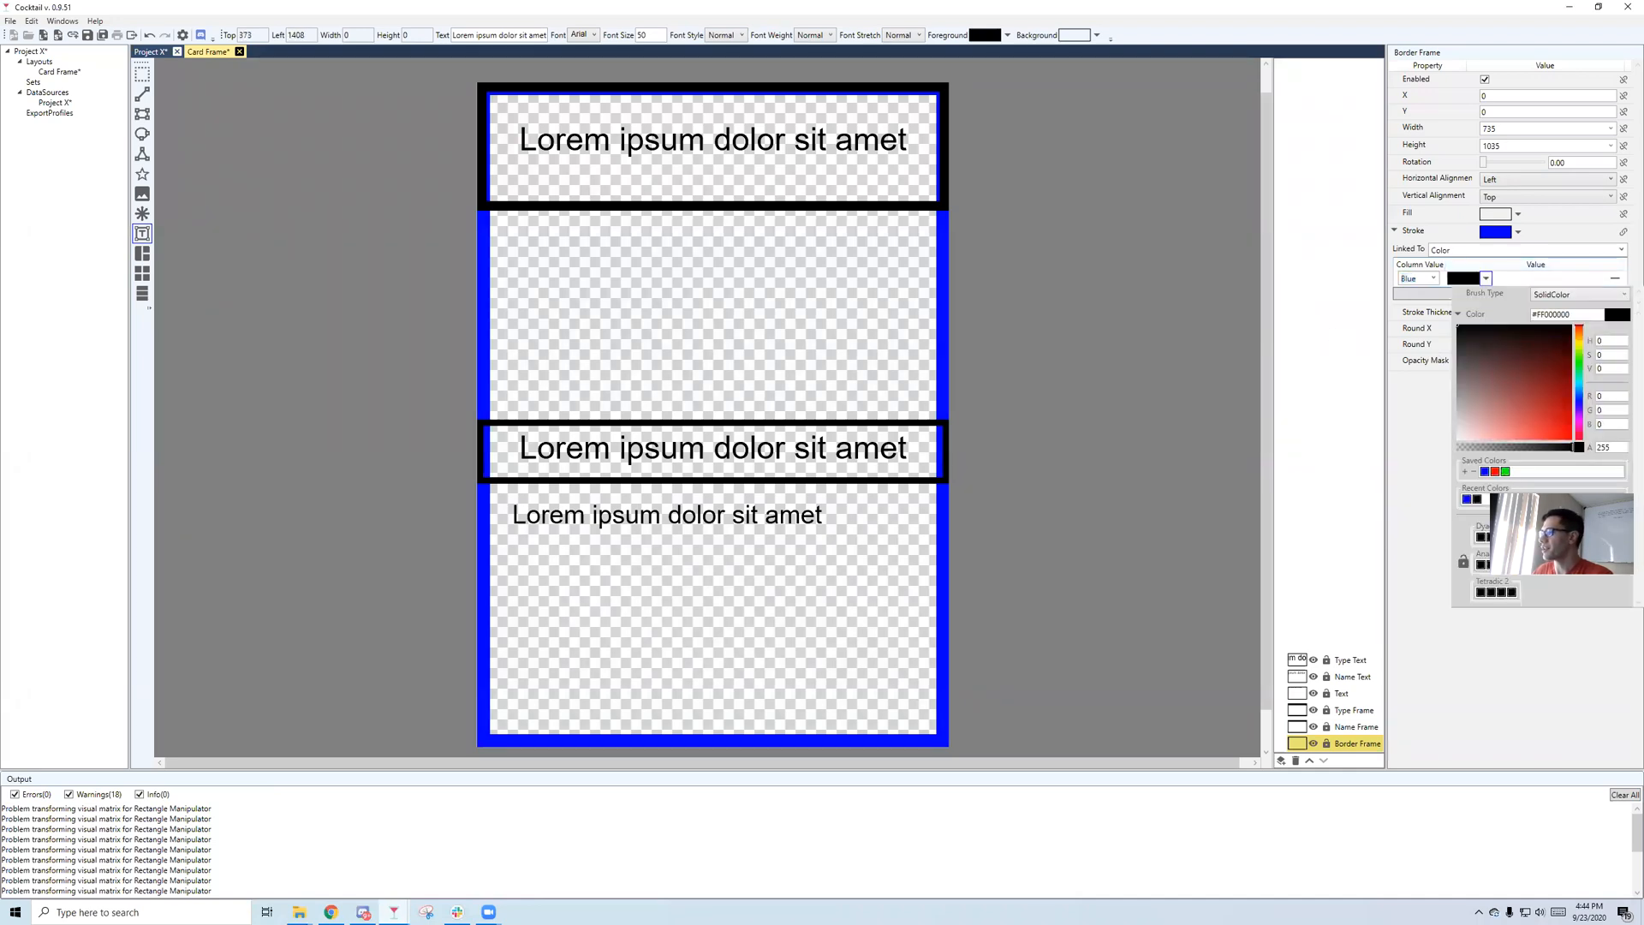
click(1467, 499)
click(1403, 481)
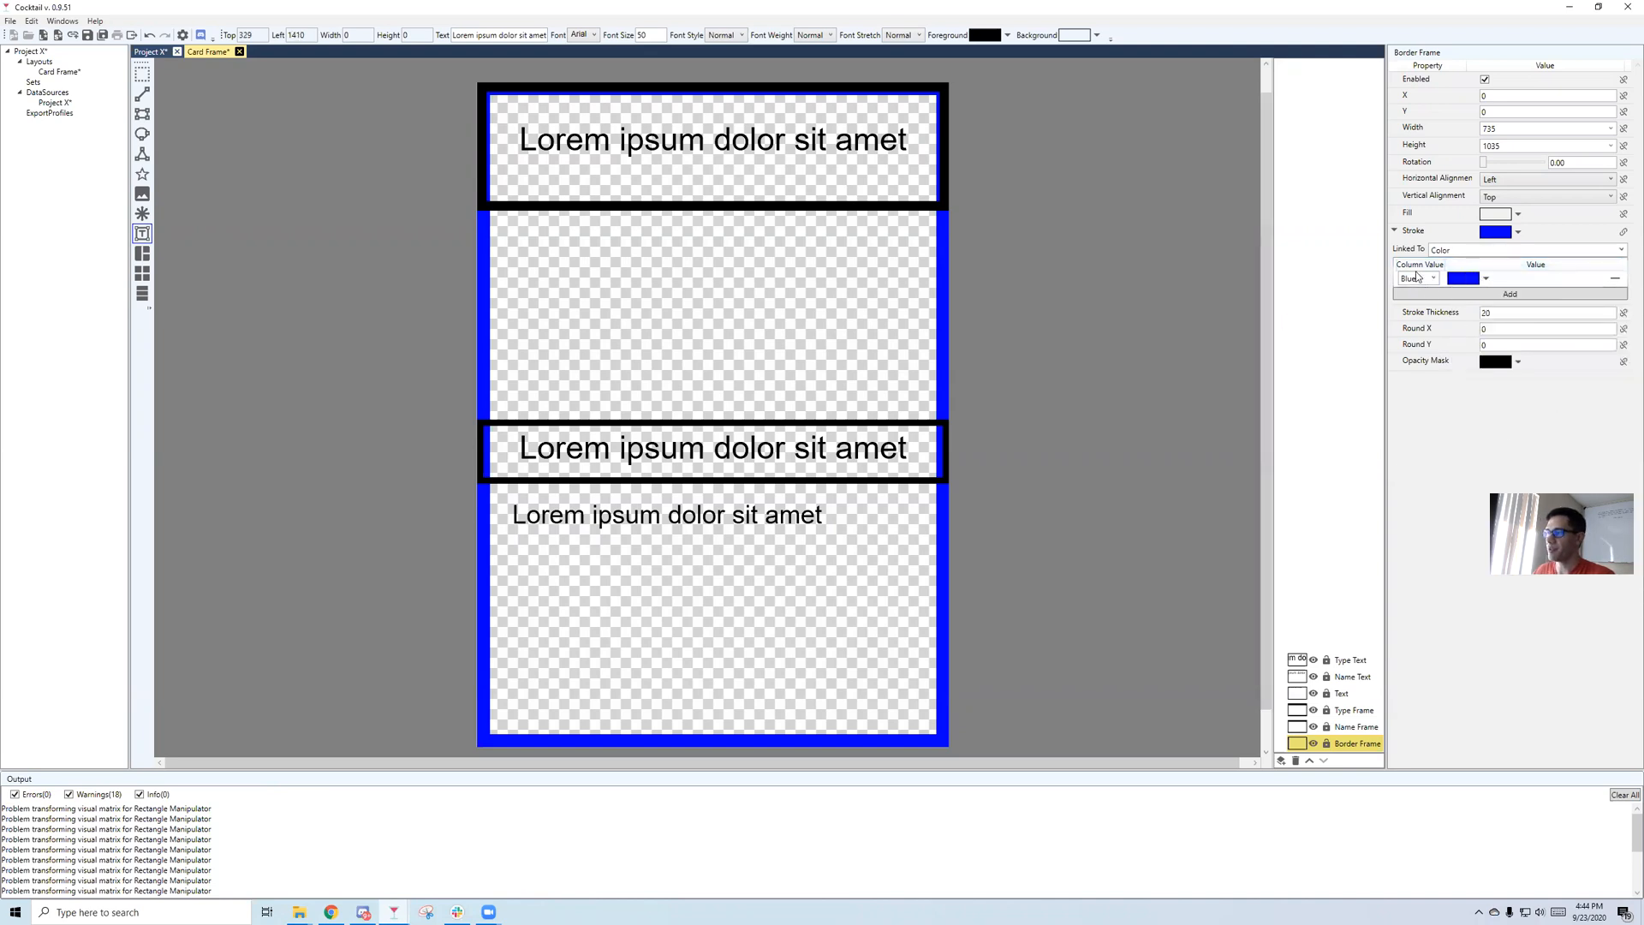
Add a second stroke mapping that assigns the saved red color to the Red column value.
click(1509, 295)
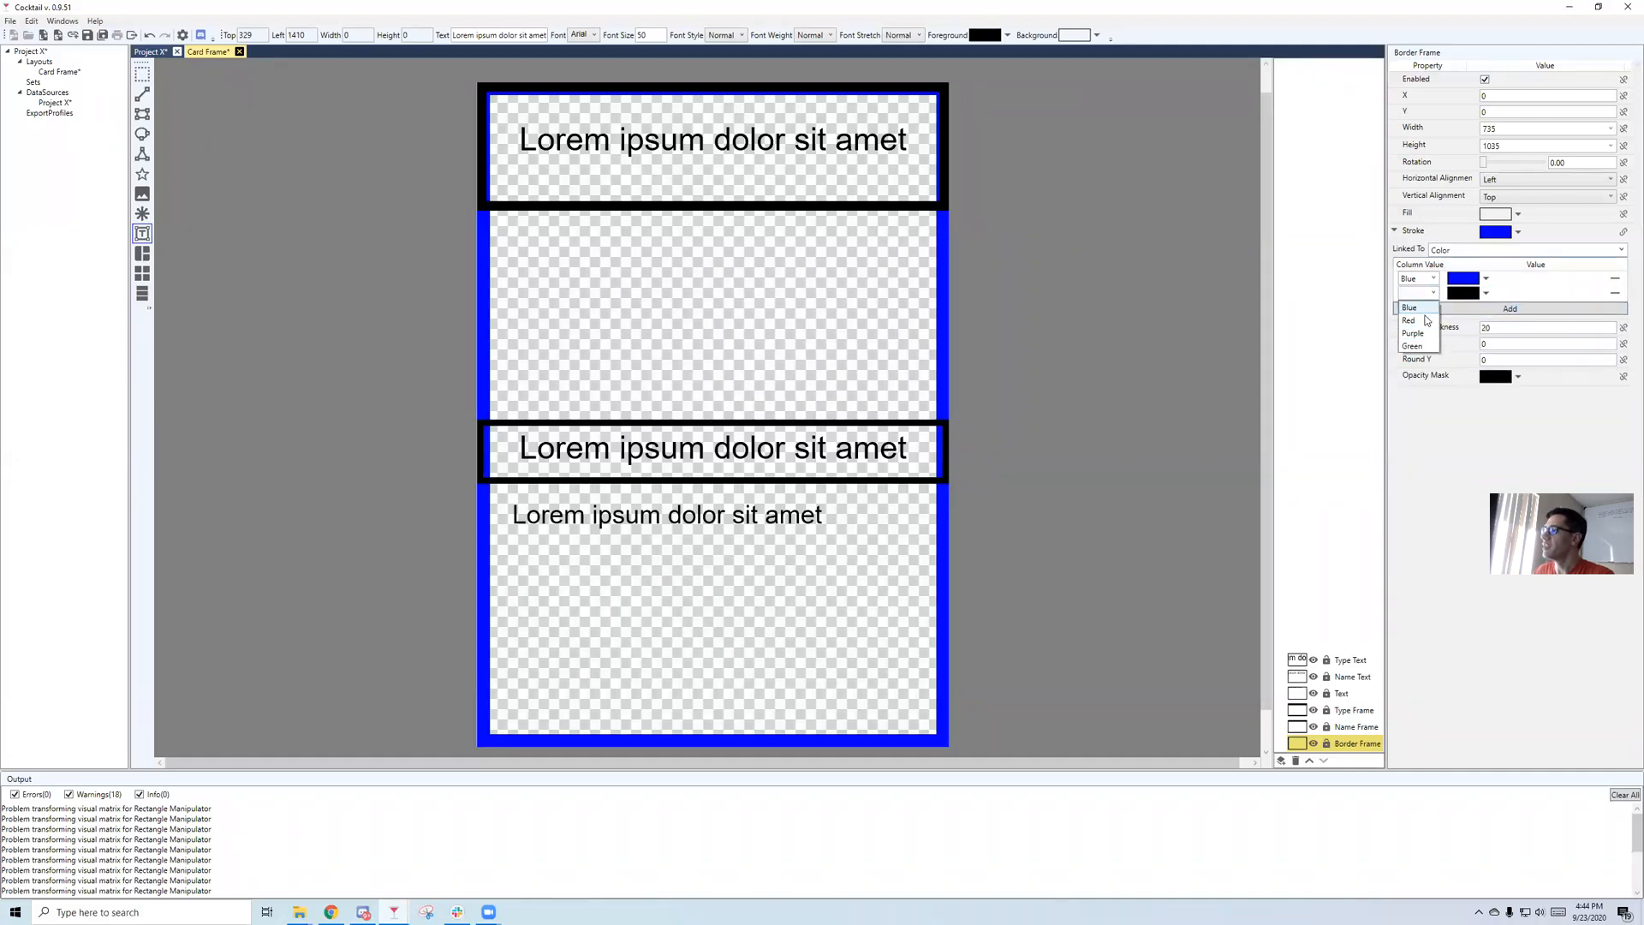
click(1409, 320)
click(1485, 293)
click(1495, 486)
click(1428, 485)
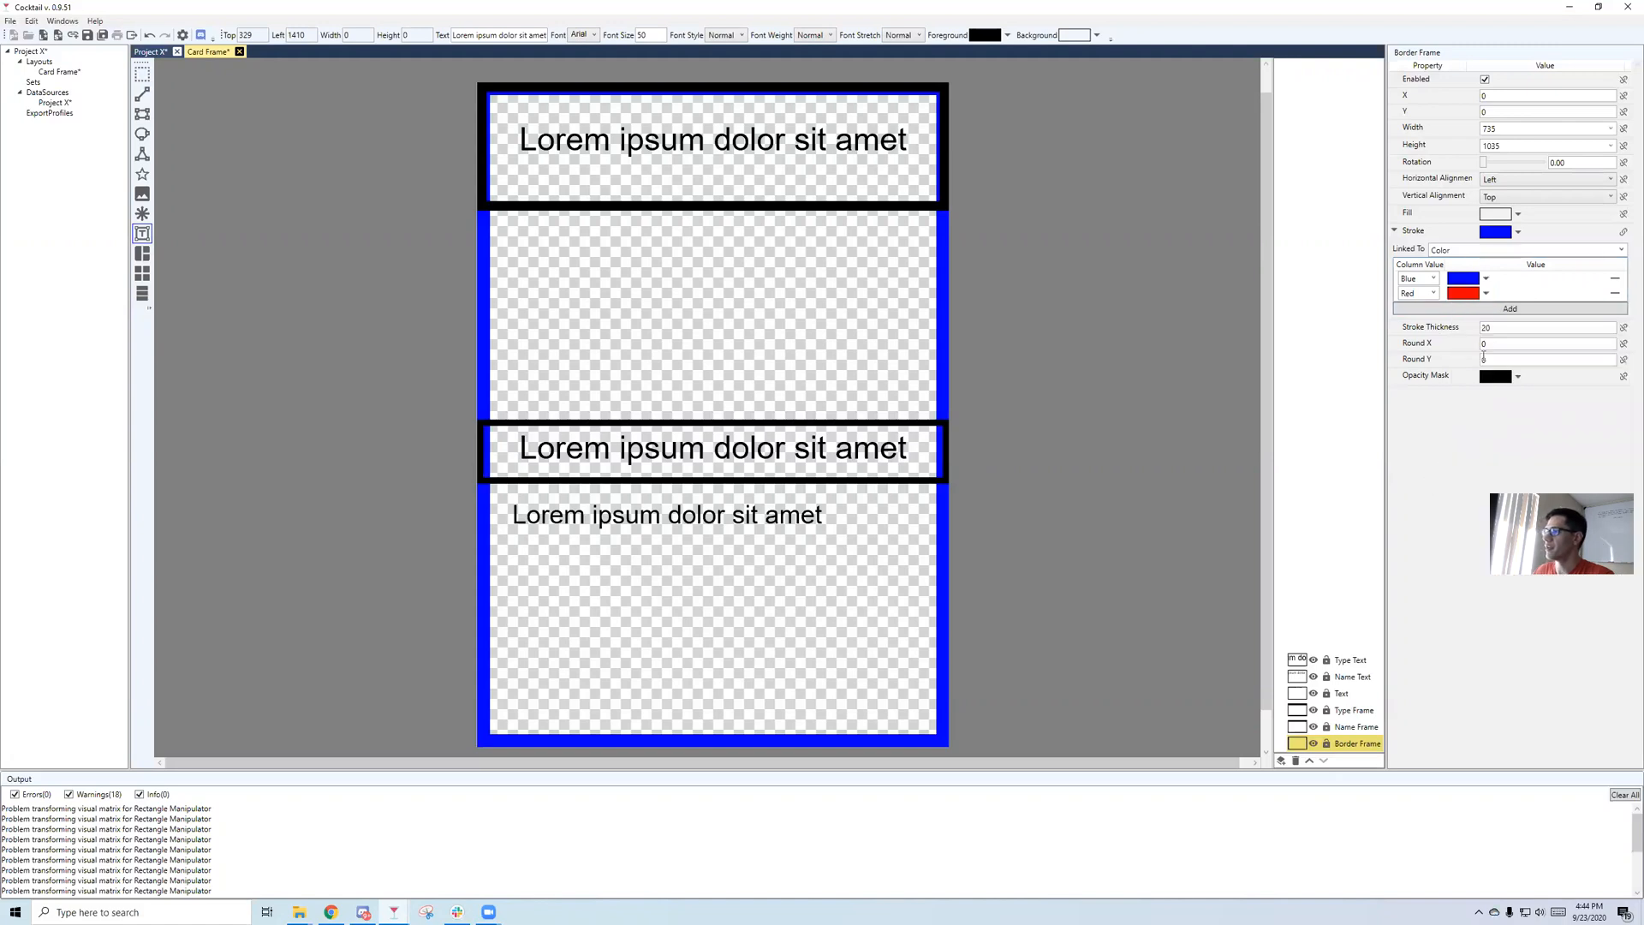
Add a third stroke mapping that assigns a custom light purple to the Purple column value.
click(1487, 306)
click(1433, 308)
click(1414, 349)
click(1486, 308)
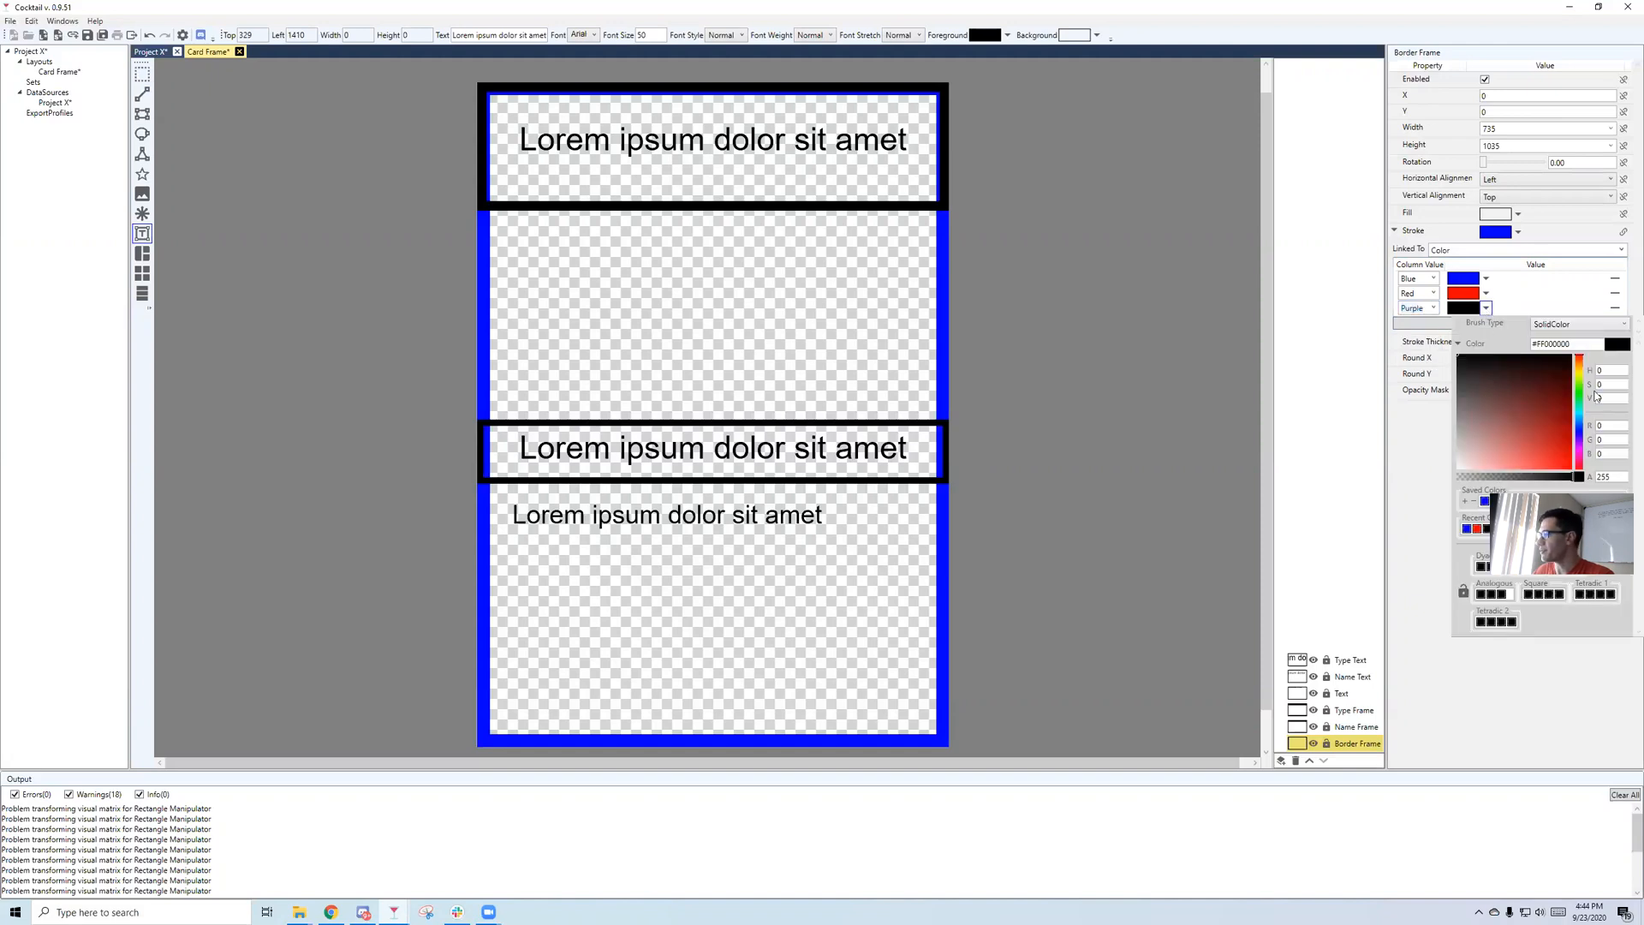
click(1580, 437)
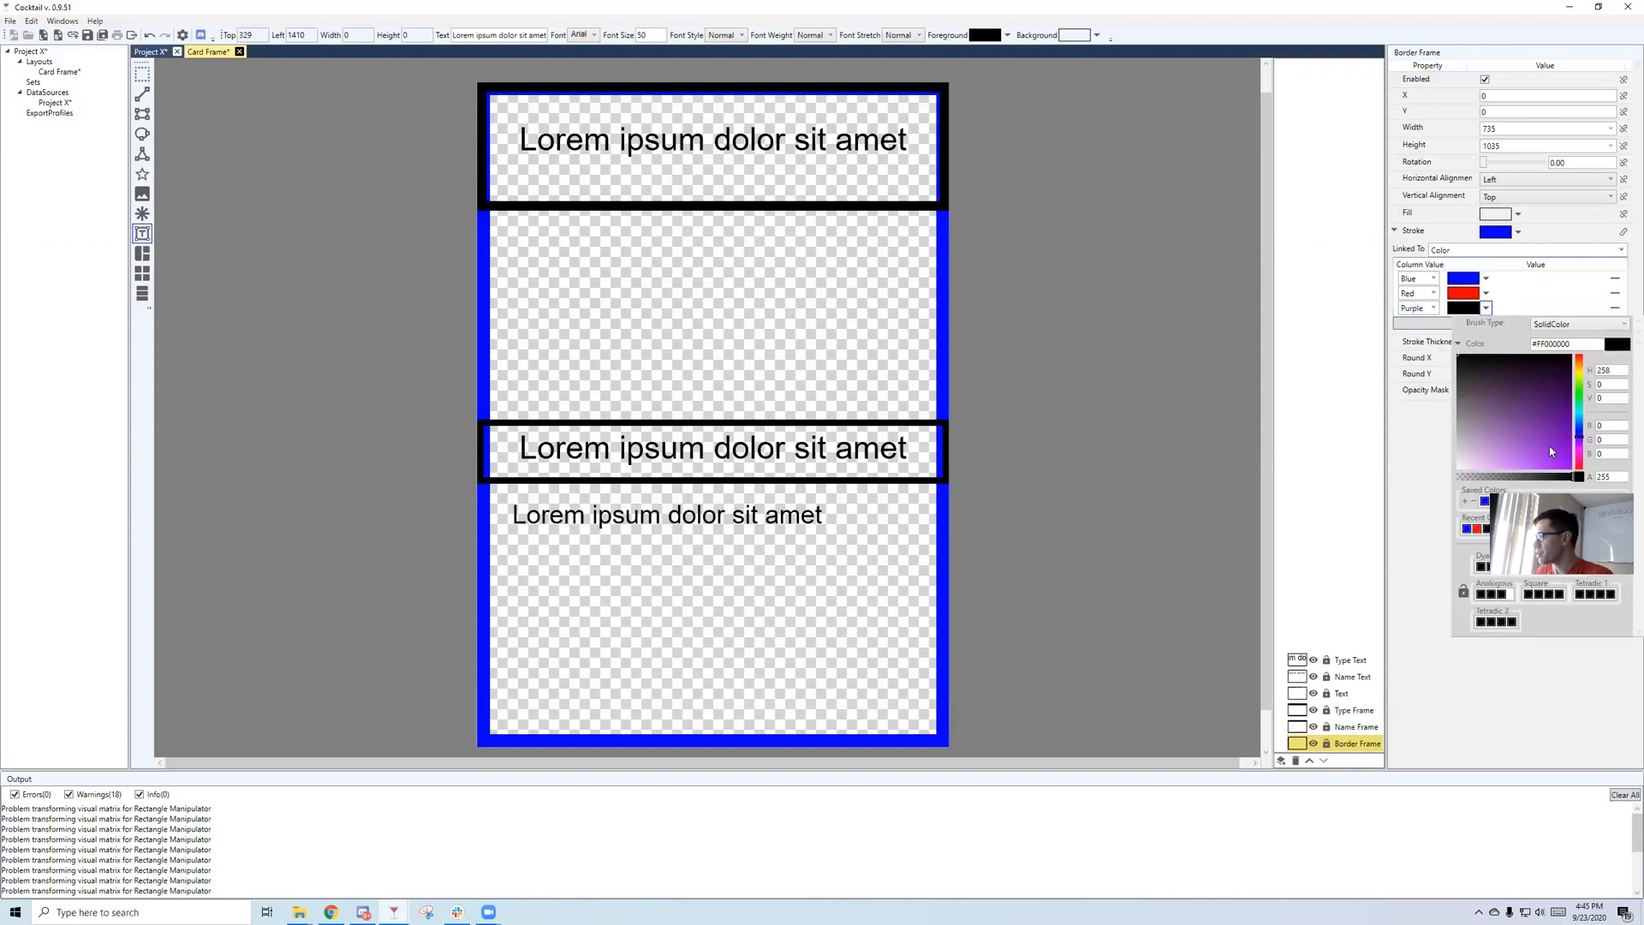
click(1551, 437)
click(1414, 498)
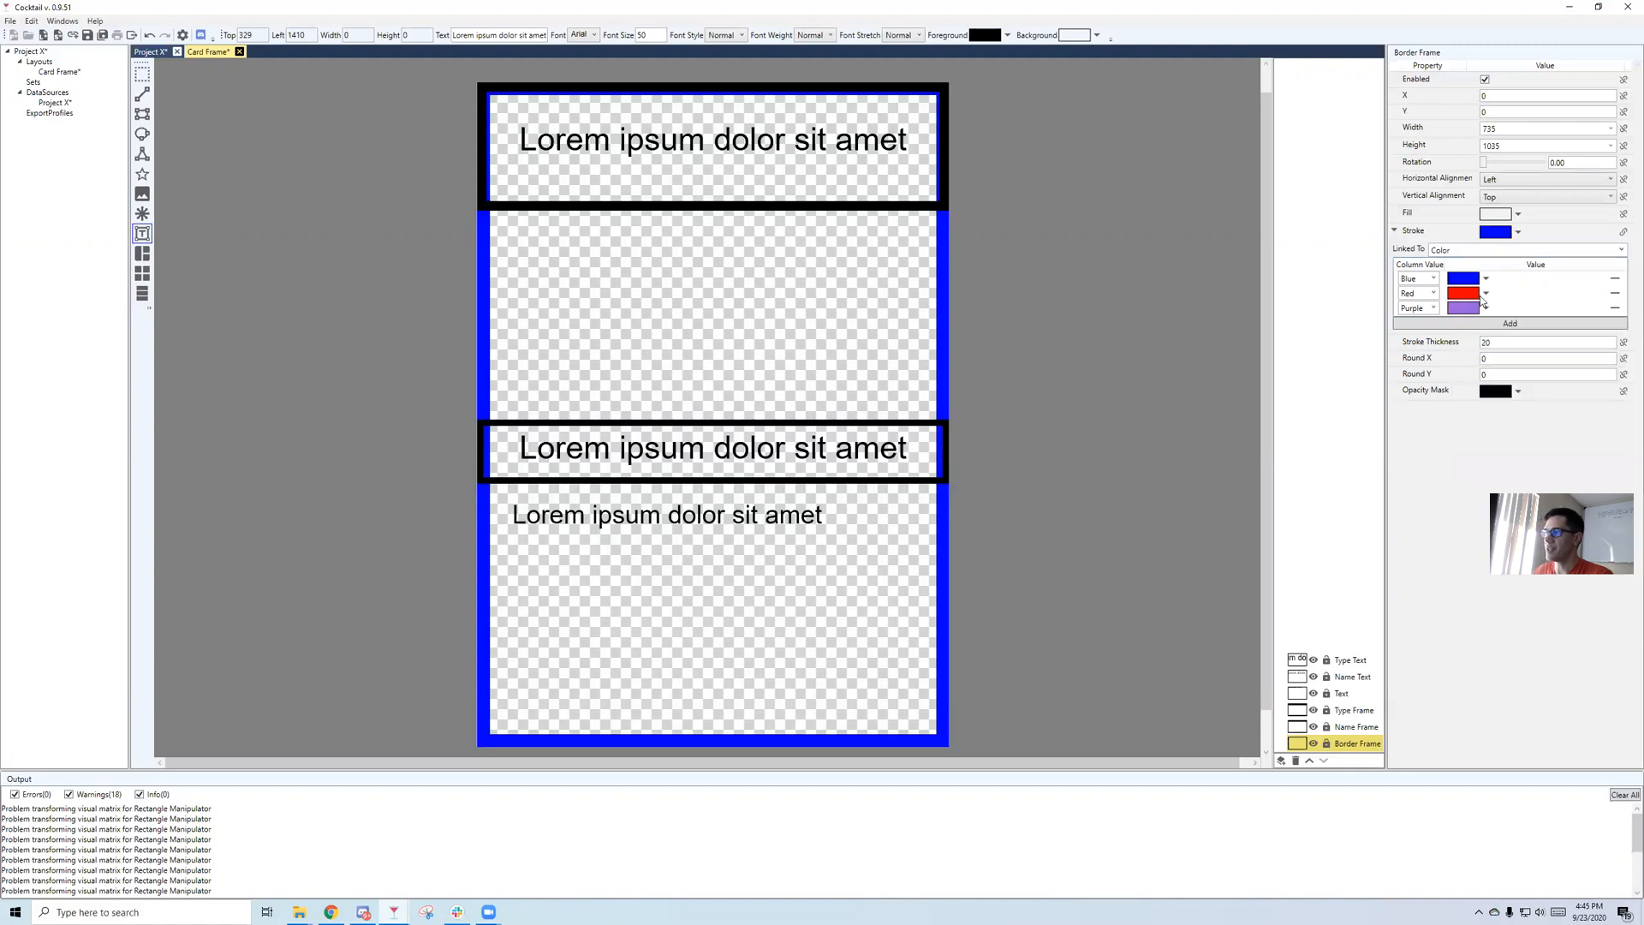
Add a fourth stroke mapping that assigns a custom dark green to the Green column value.
click(1478, 324)
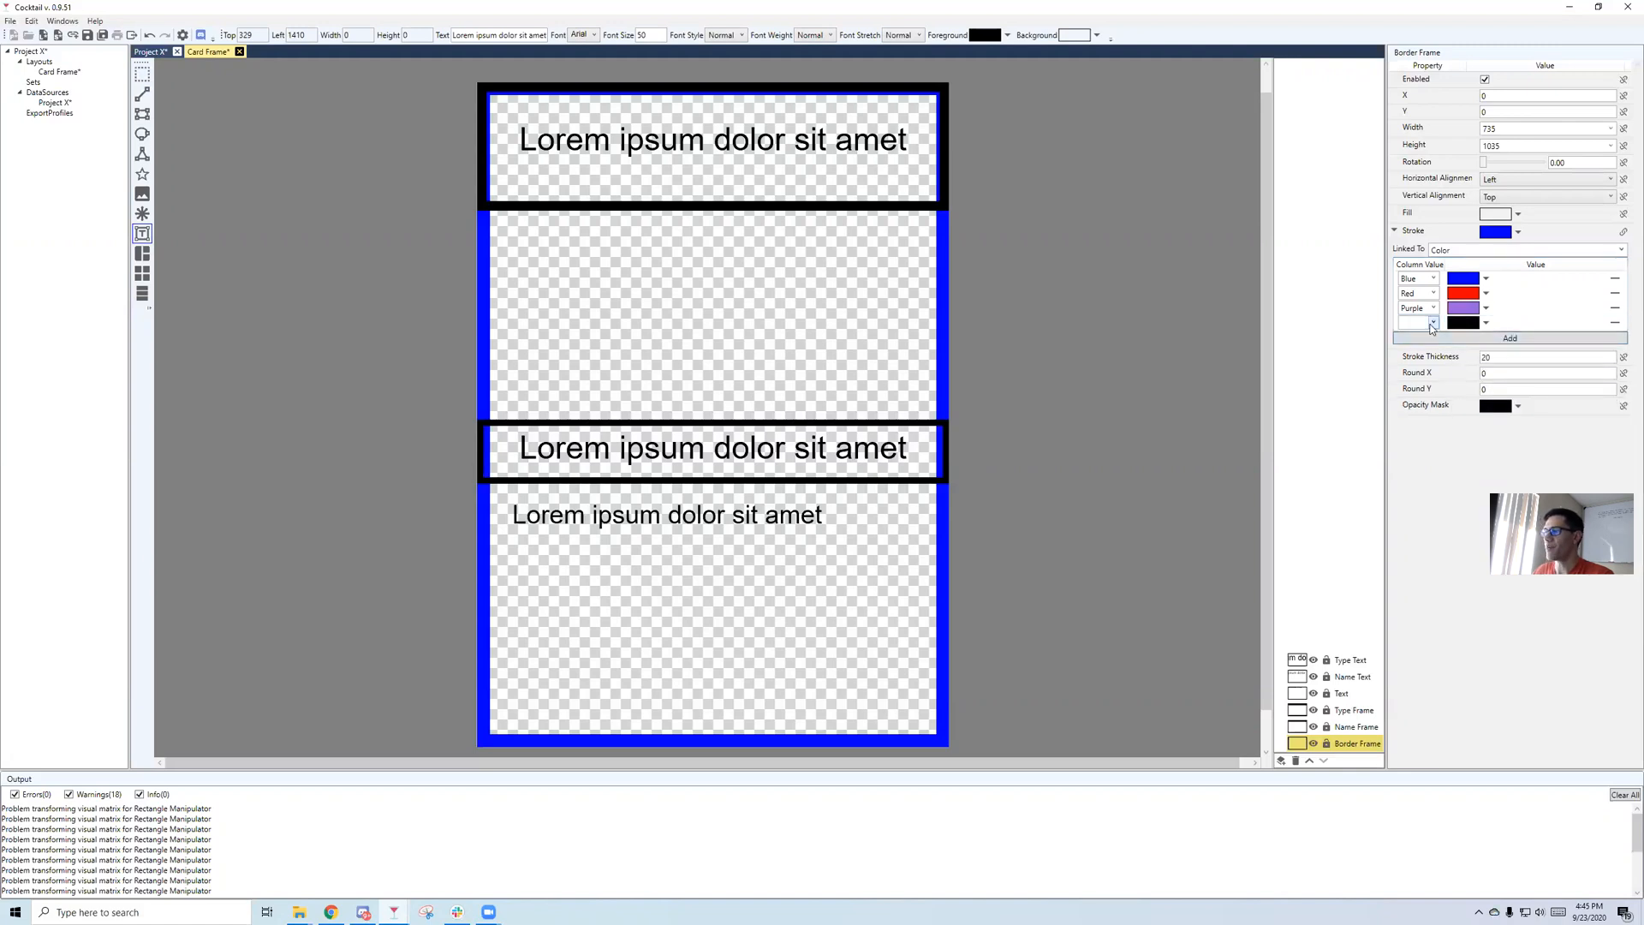
click(1433, 323)
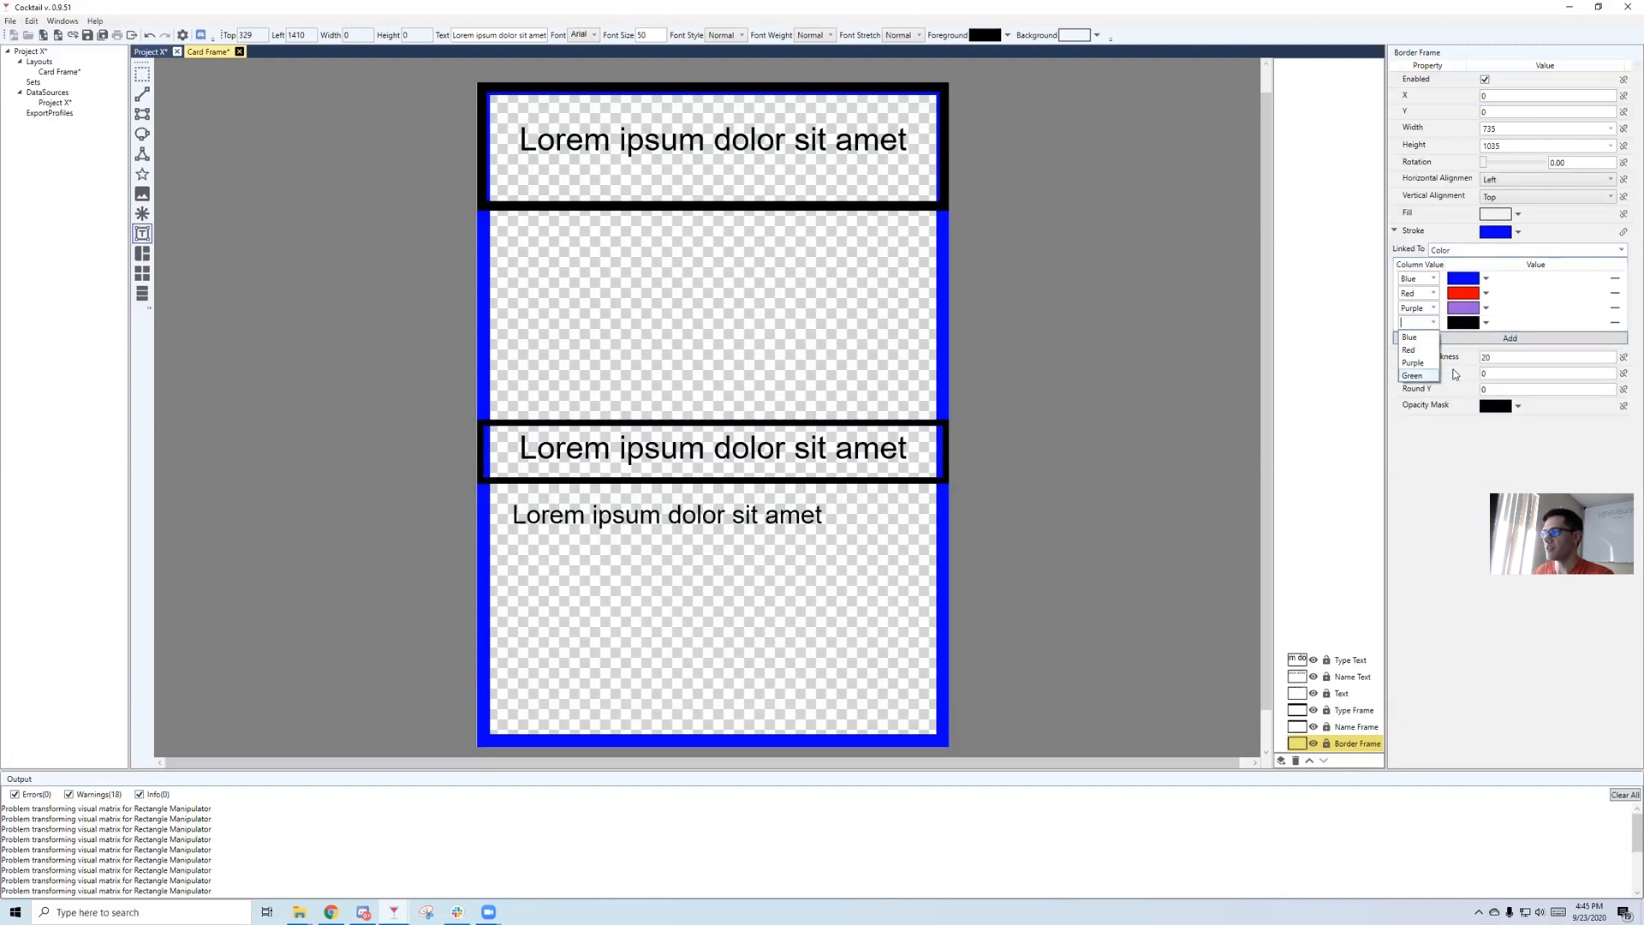
click(1423, 375)
click(1487, 322)
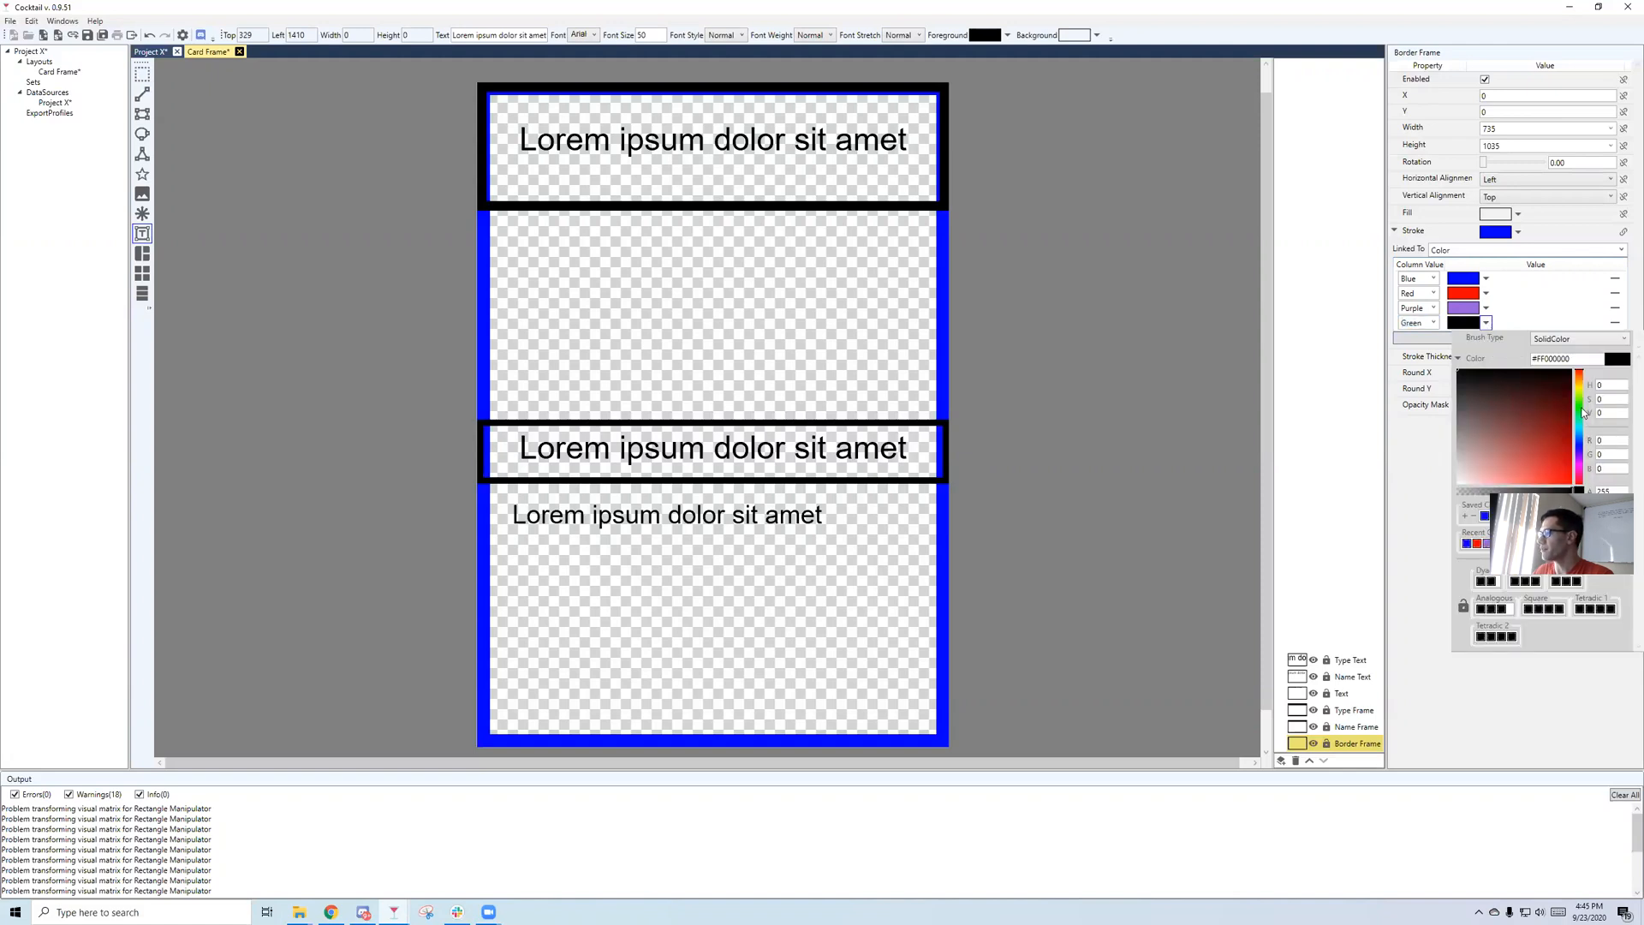
click(1580, 410)
click(1522, 410)
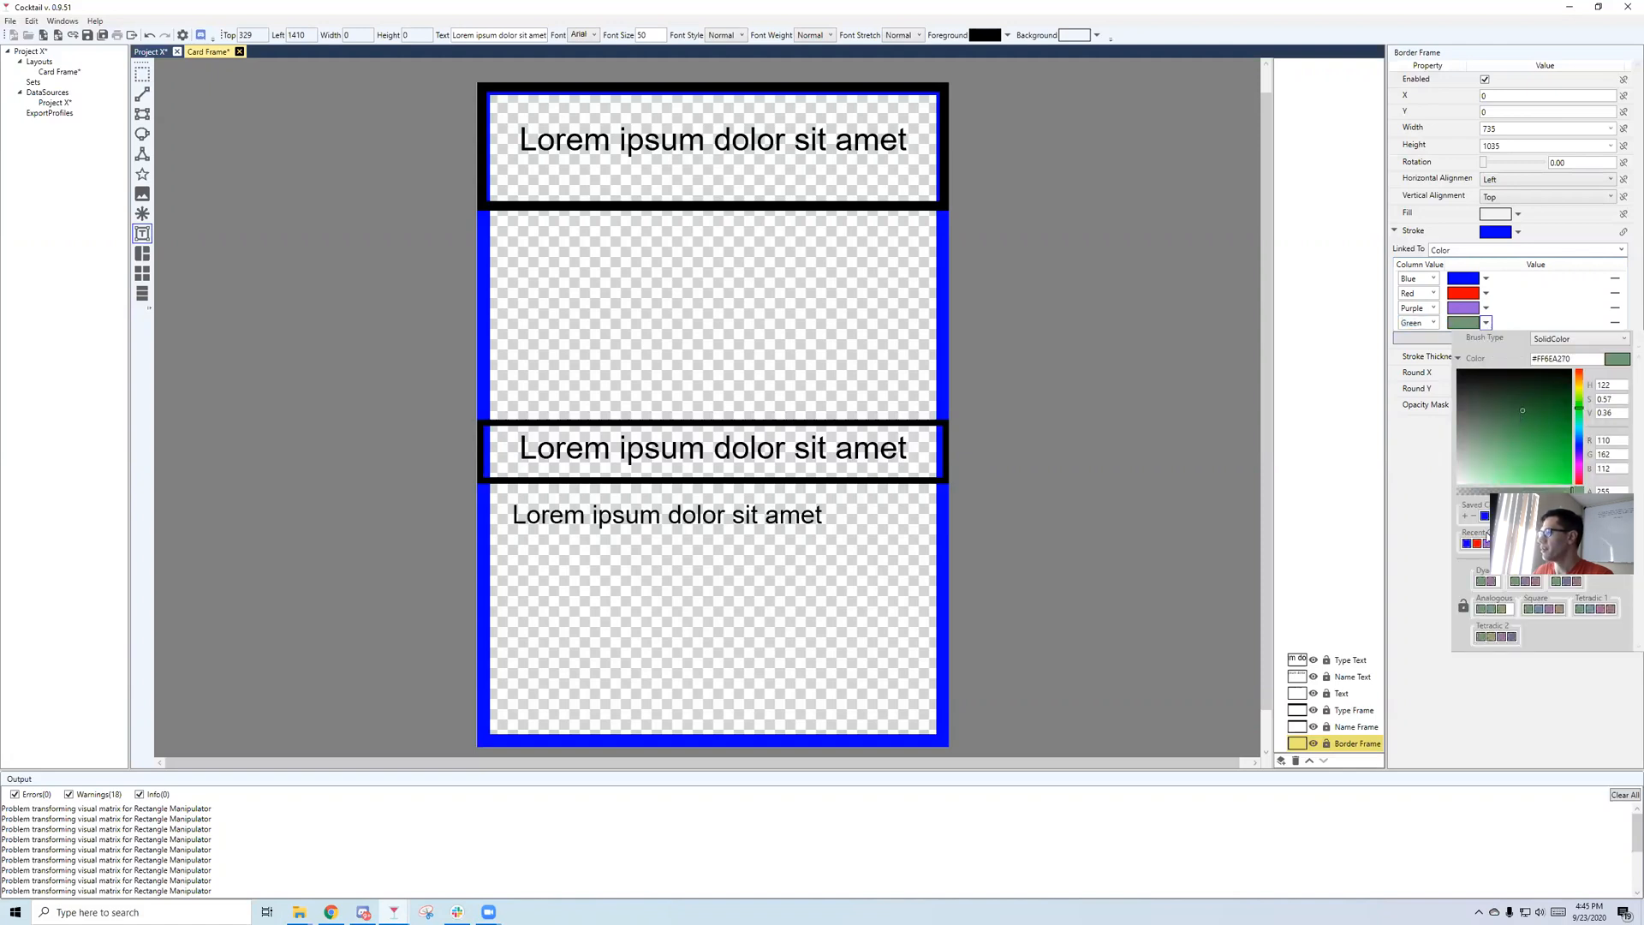
click(1533, 470)
click(1422, 466)
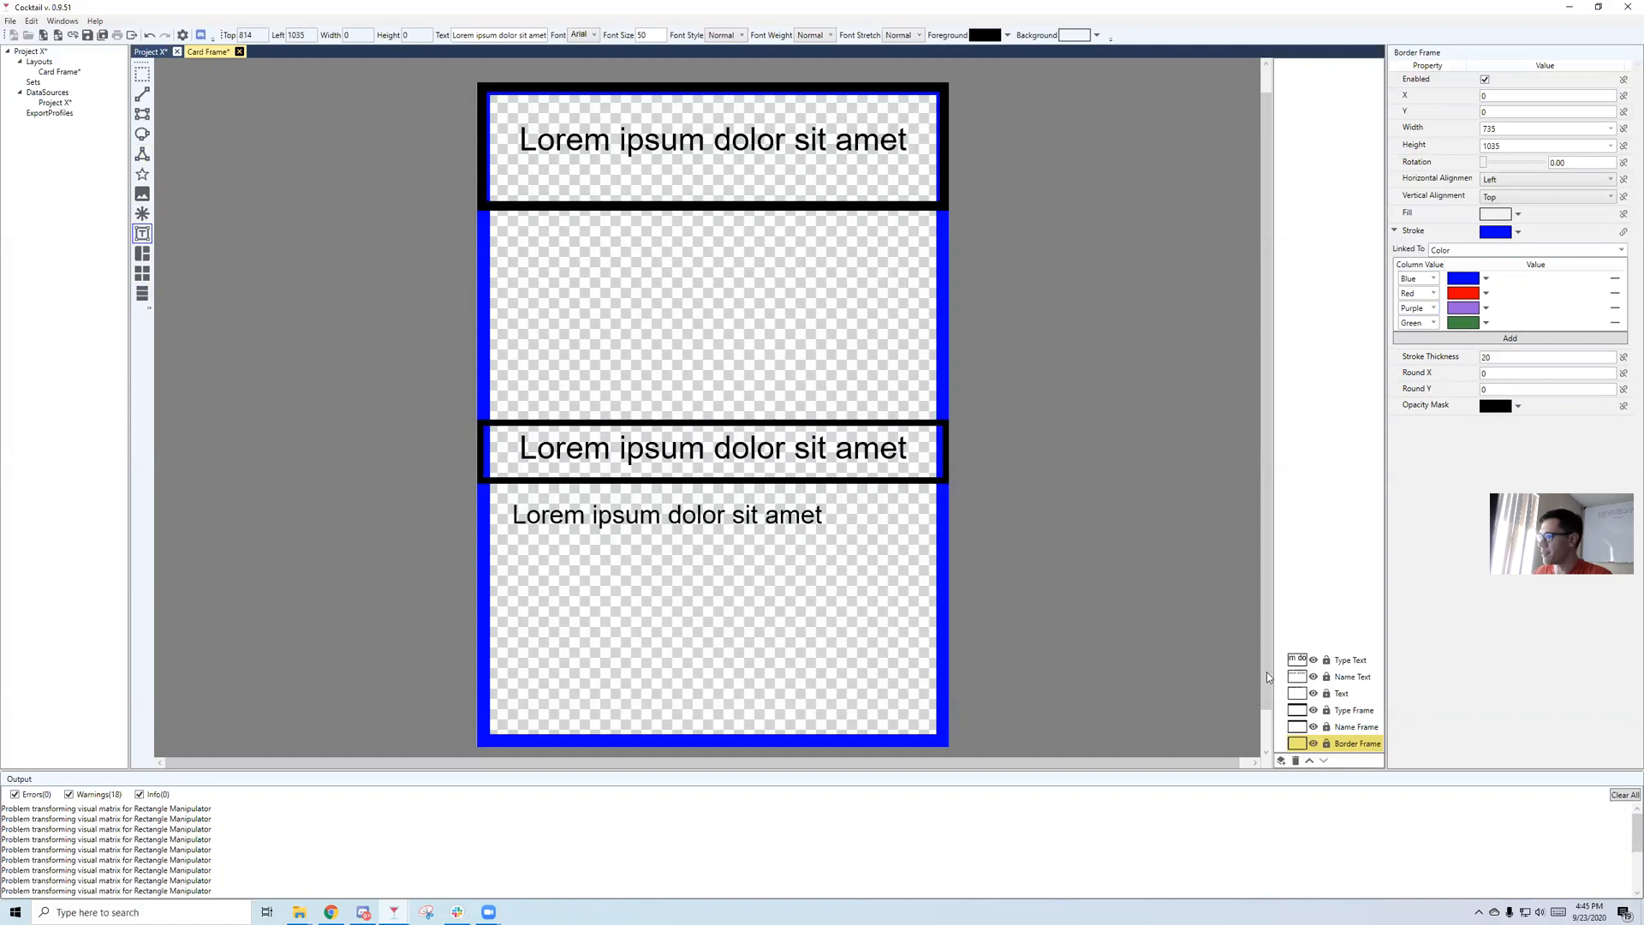
Preview Sword Swallower, Death Defying Double Double, Pick Pockets and other cards in the Project X data source to check their border colors.
click(58, 73)
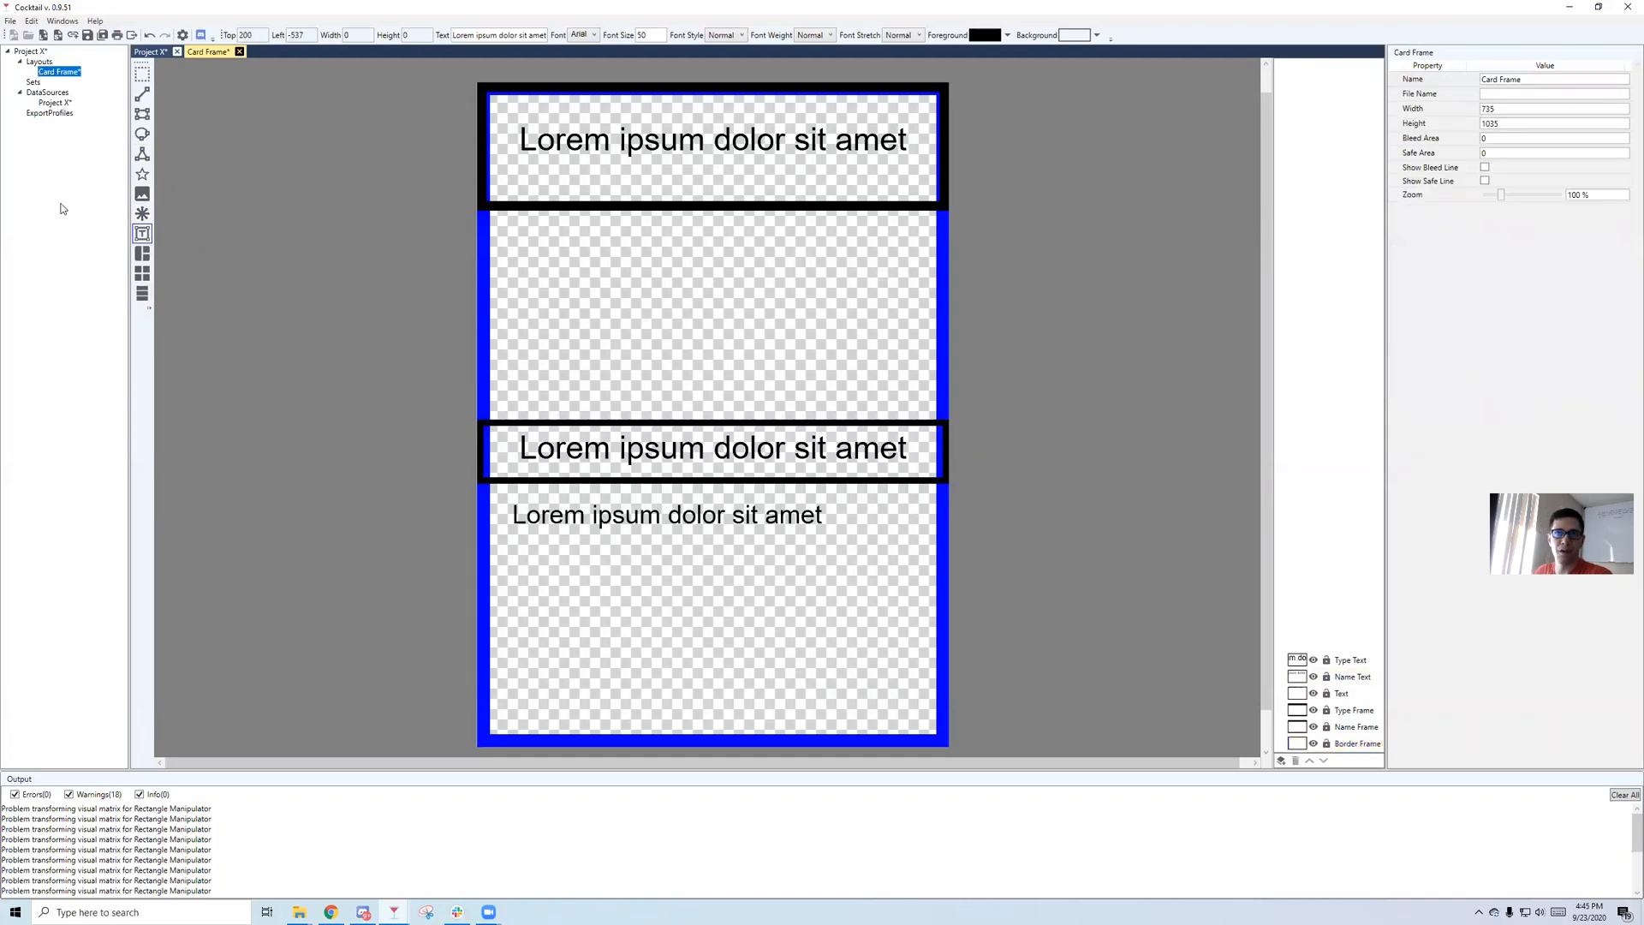
double_click(54, 103)
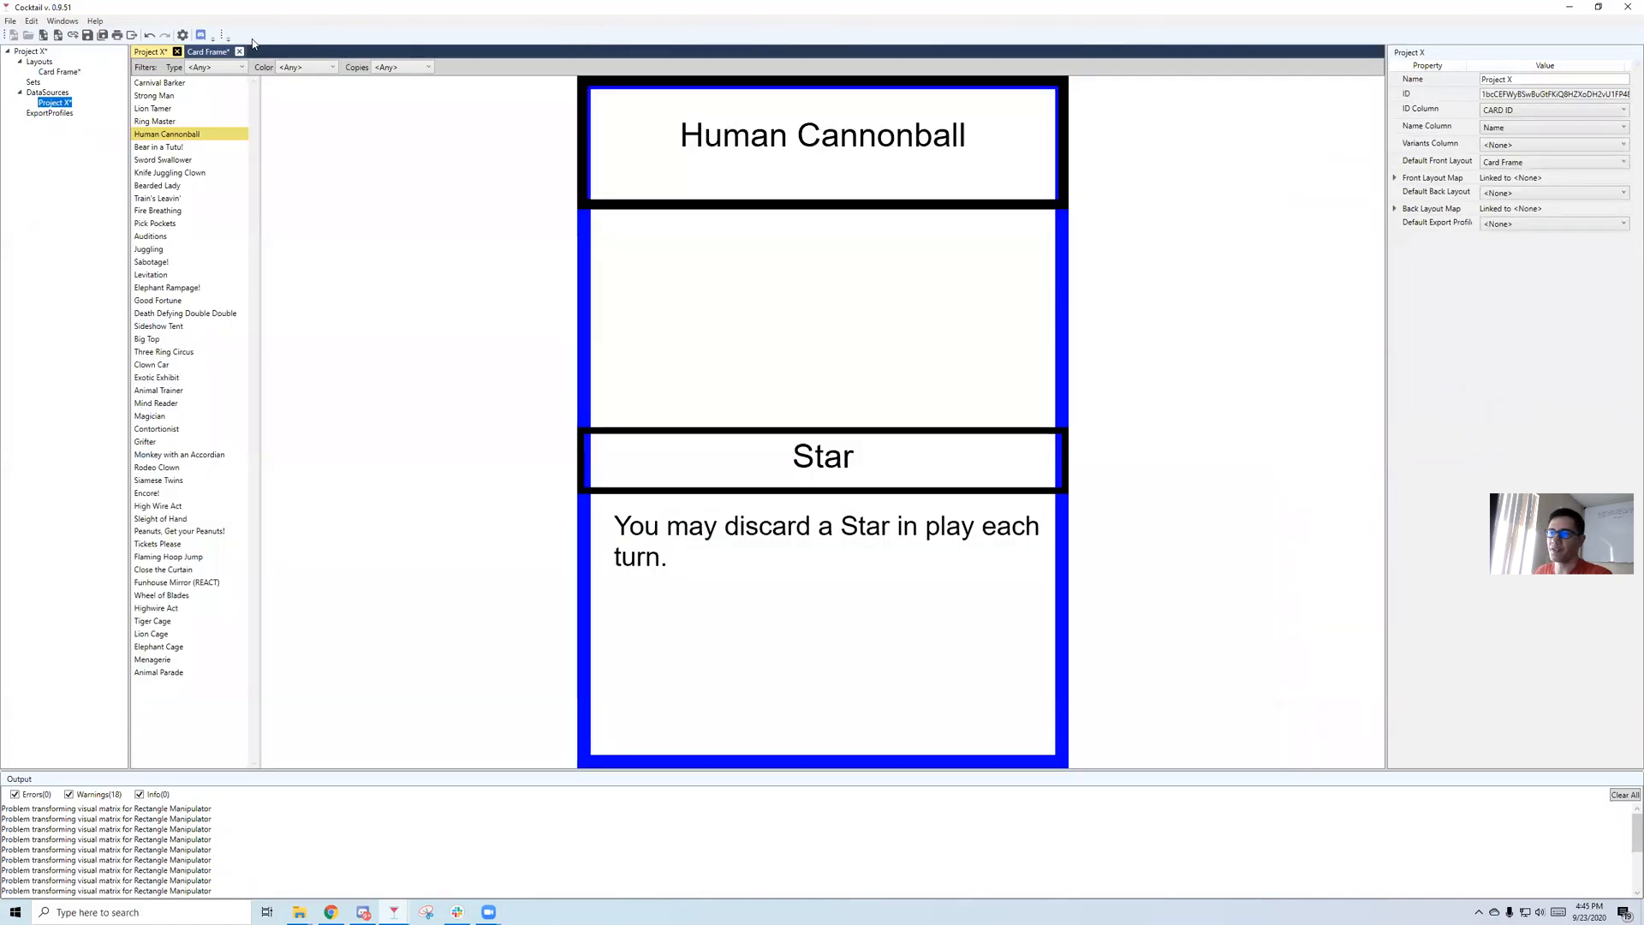
click(163, 160)
click(154, 249)
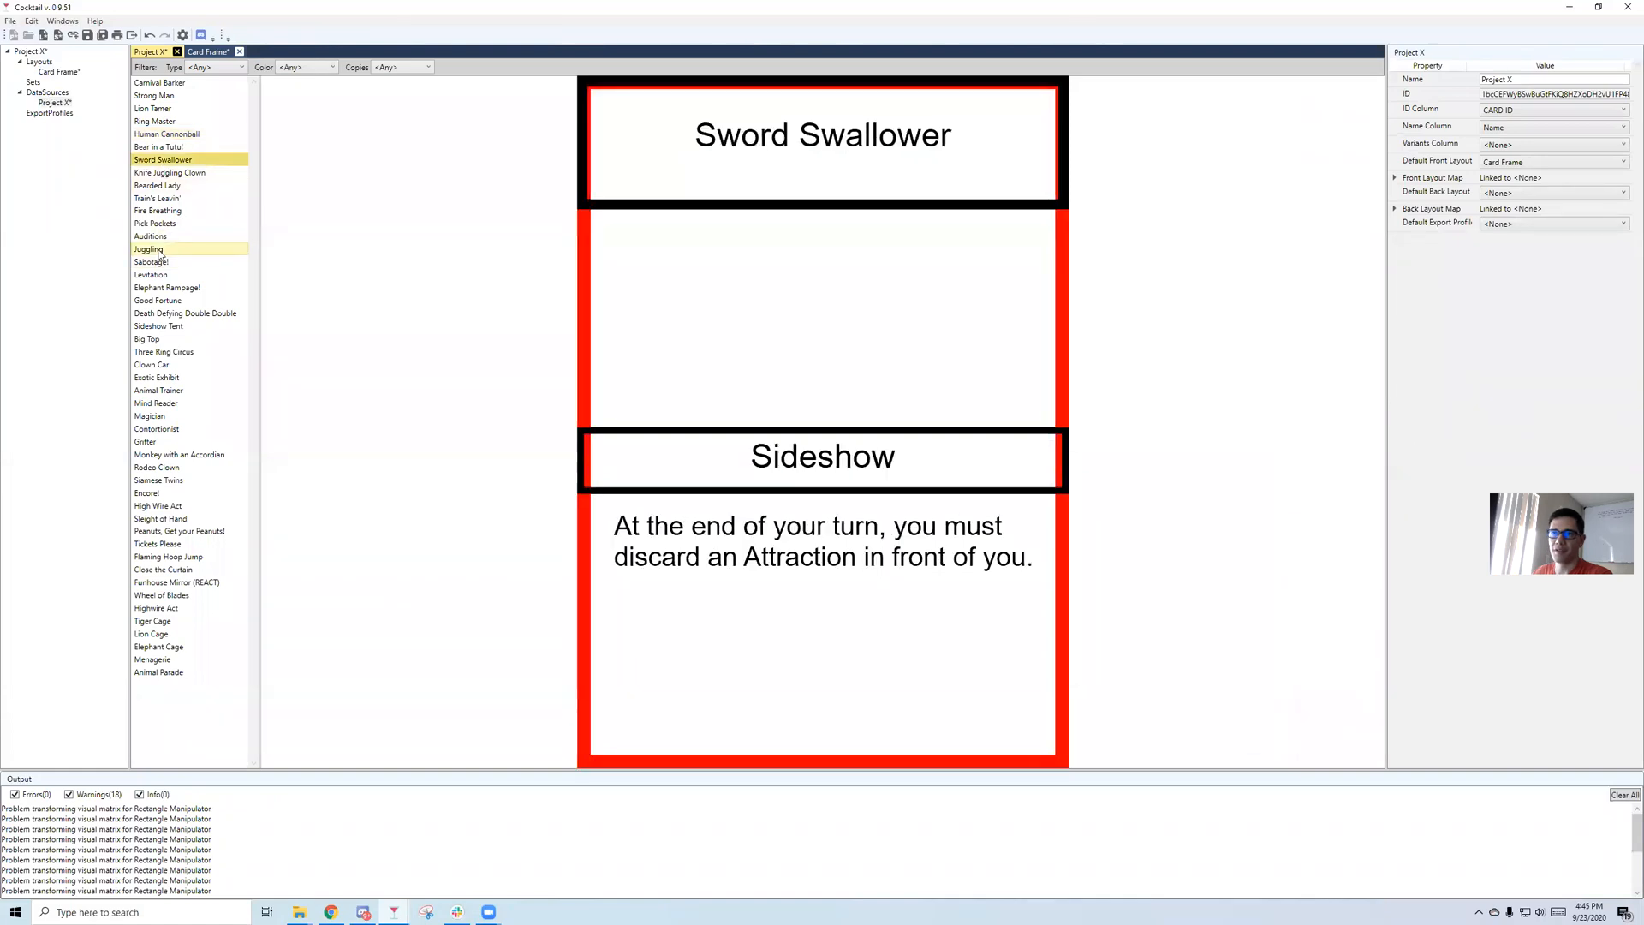
click(159, 313)
click(146, 441)
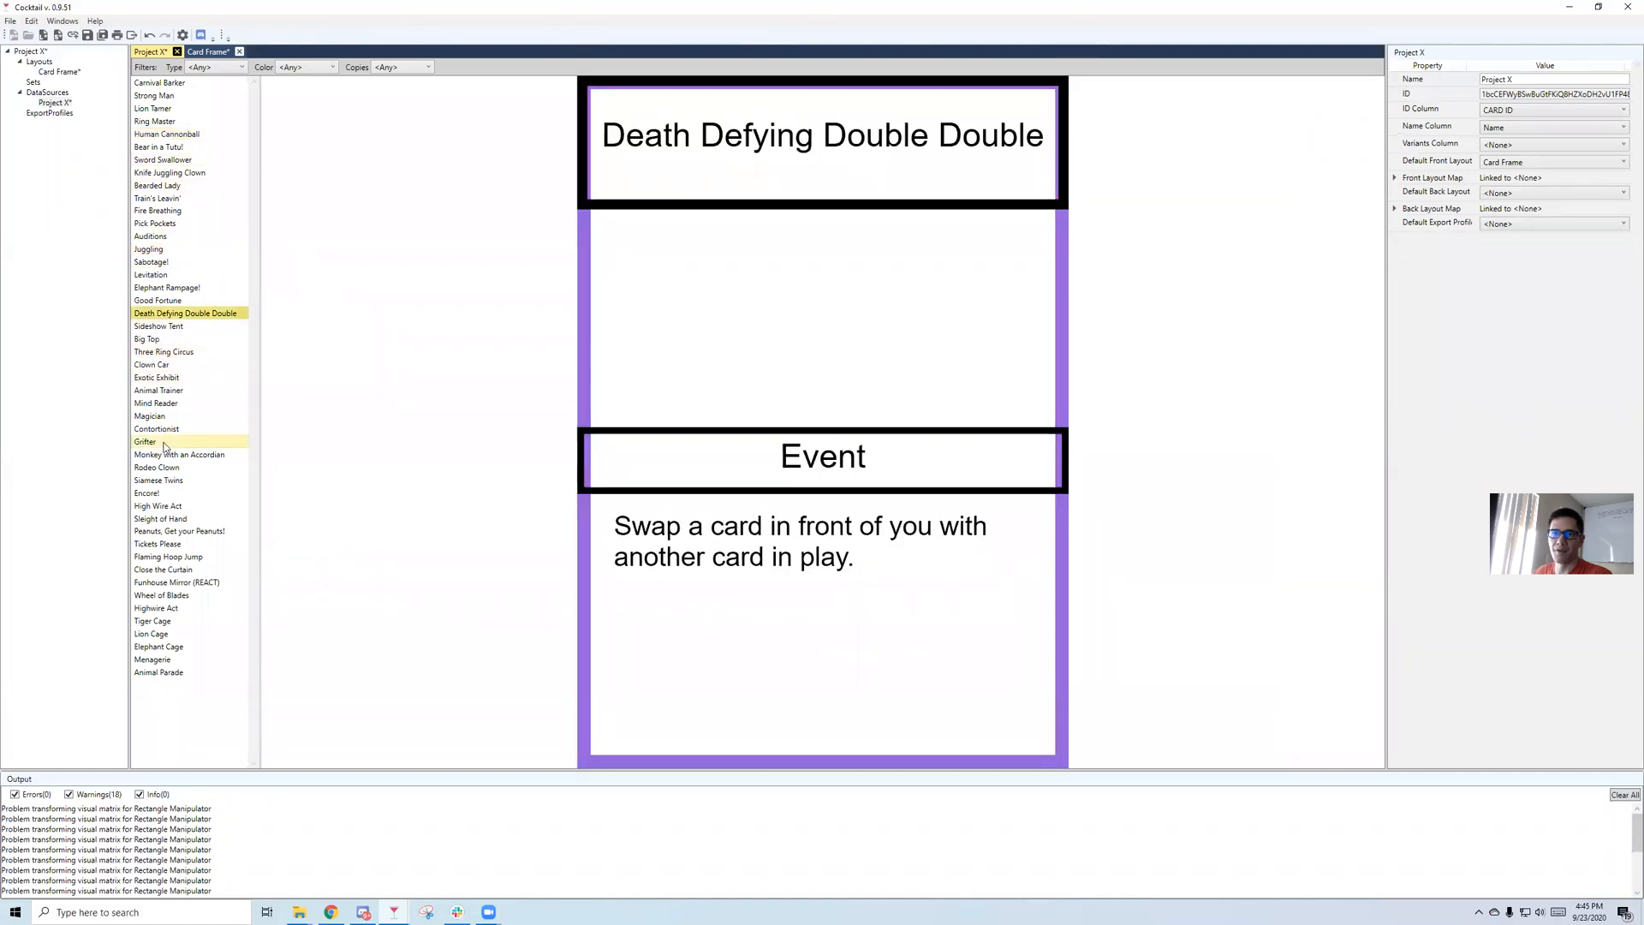
click(163, 351)
click(155, 223)
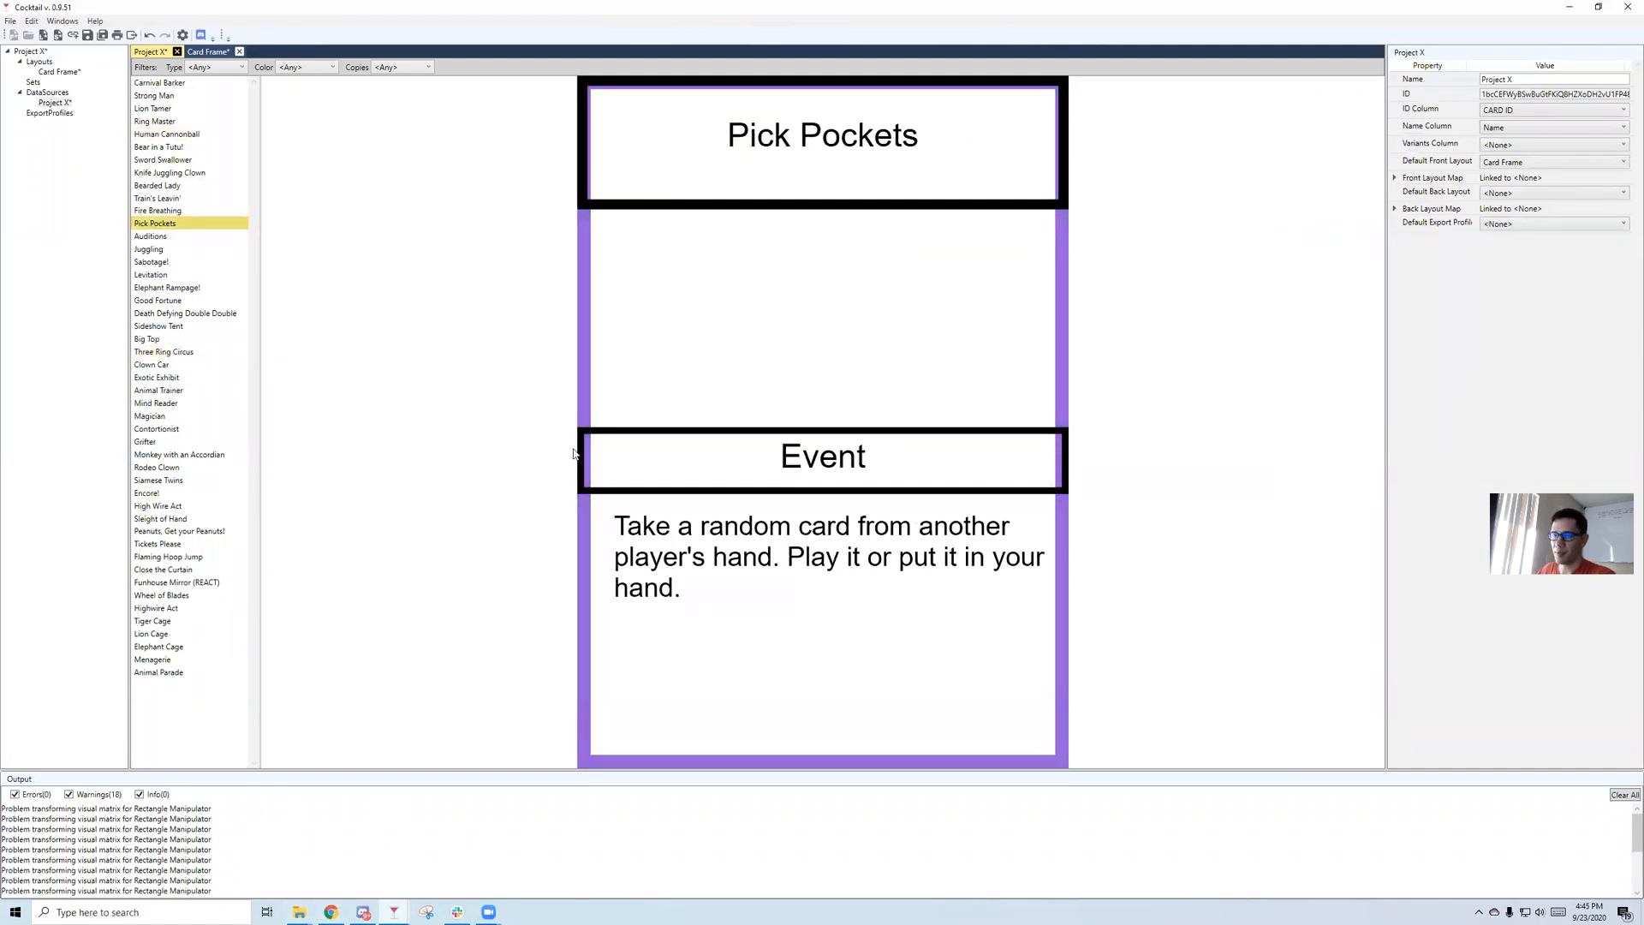
Switch to the Google Sheets spreadsheet and check the Color values of the Pick Pockets, Fire Breathing and Auditions rows.
click(338, 910)
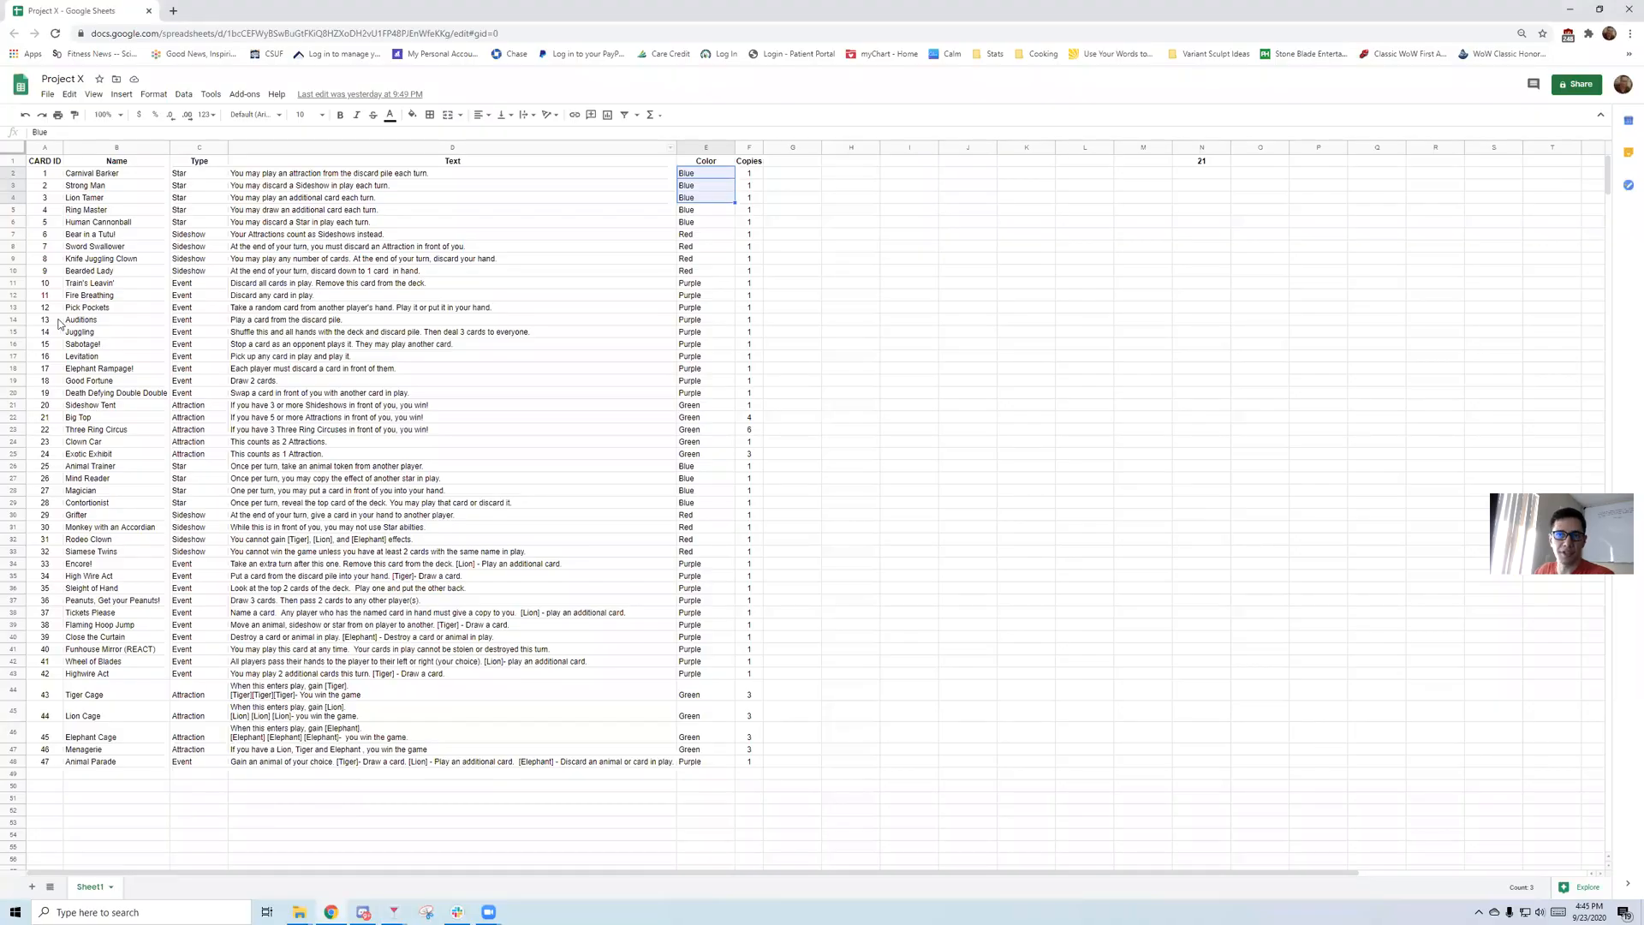
click(111, 307)
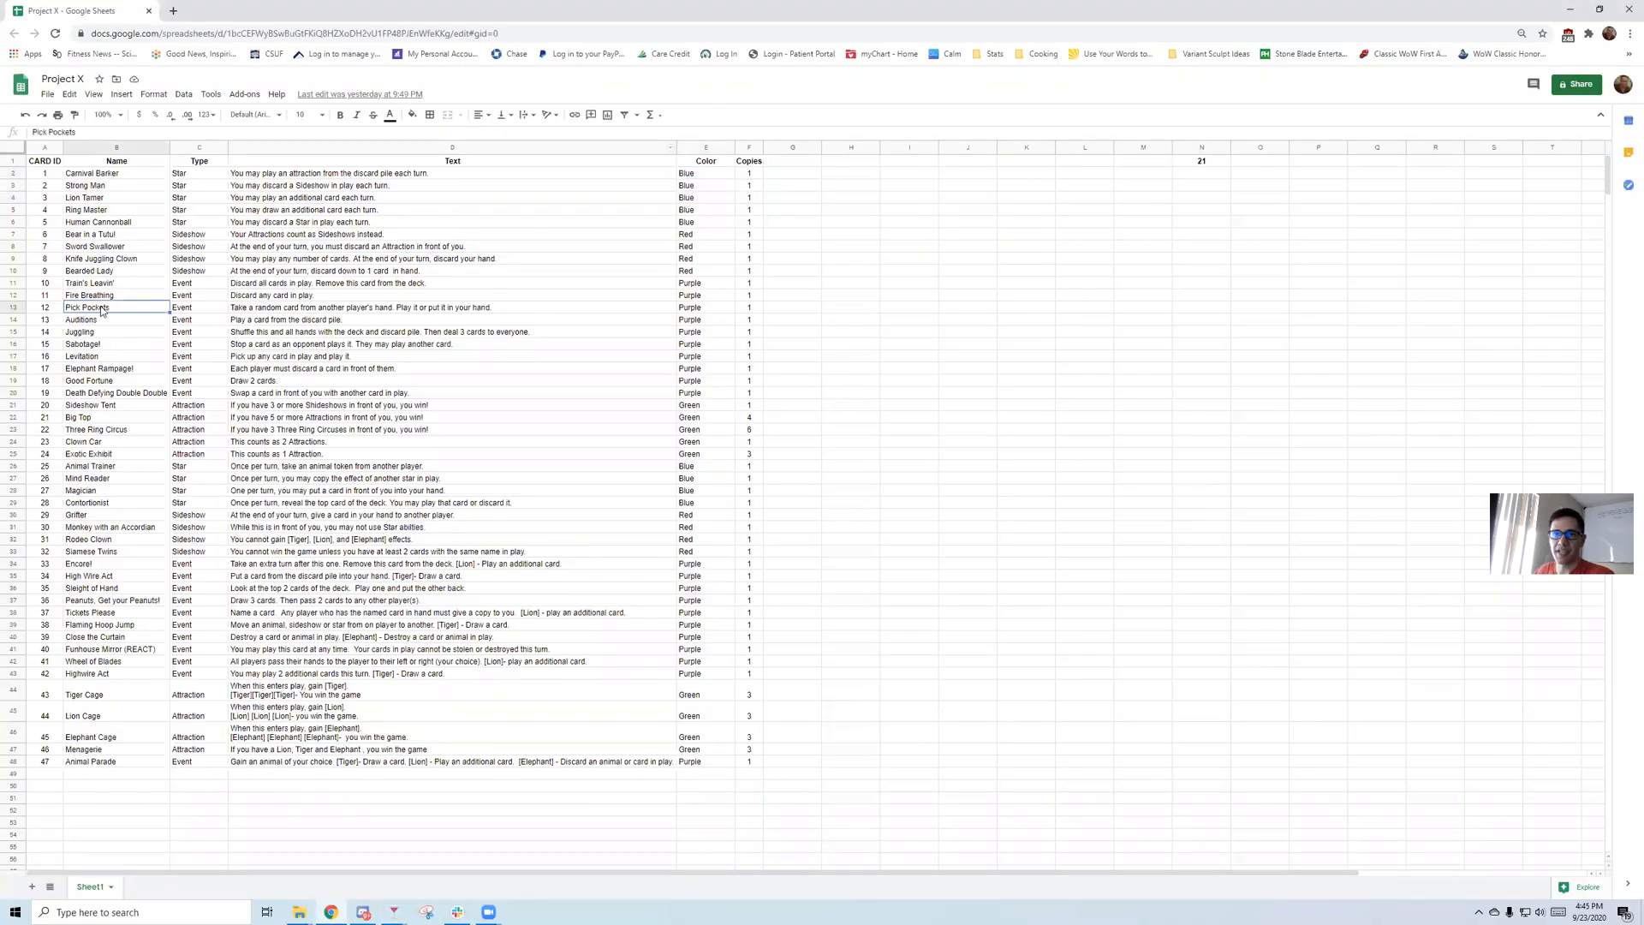
click(700, 310)
click(111, 297)
click(684, 297)
click(111, 310)
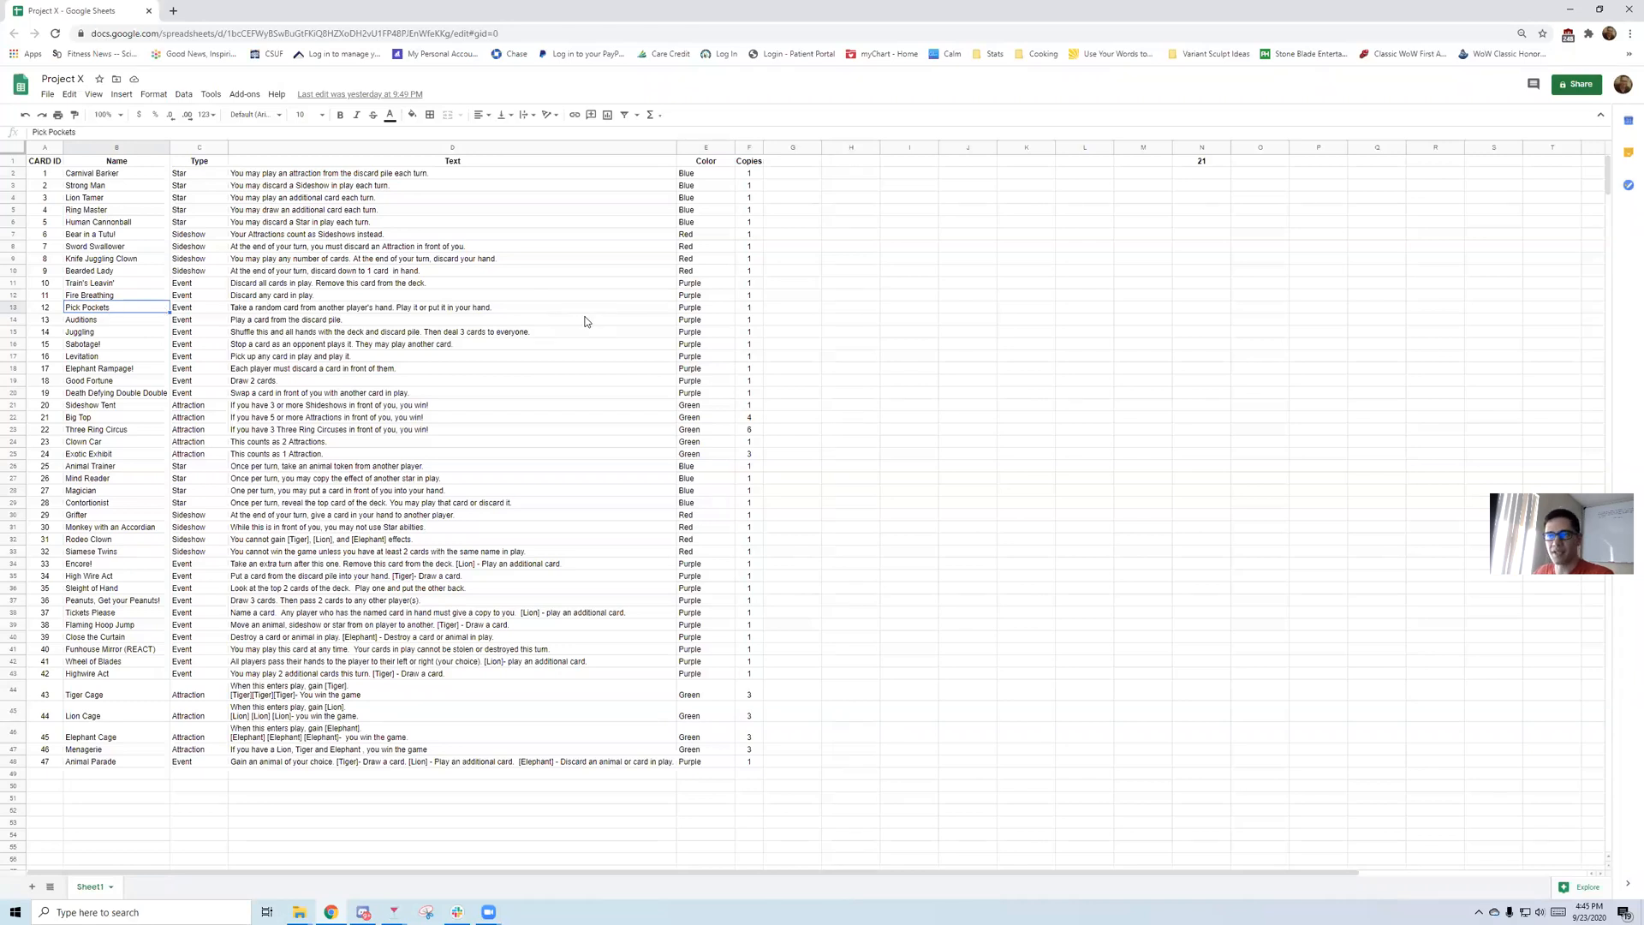
click(684, 320)
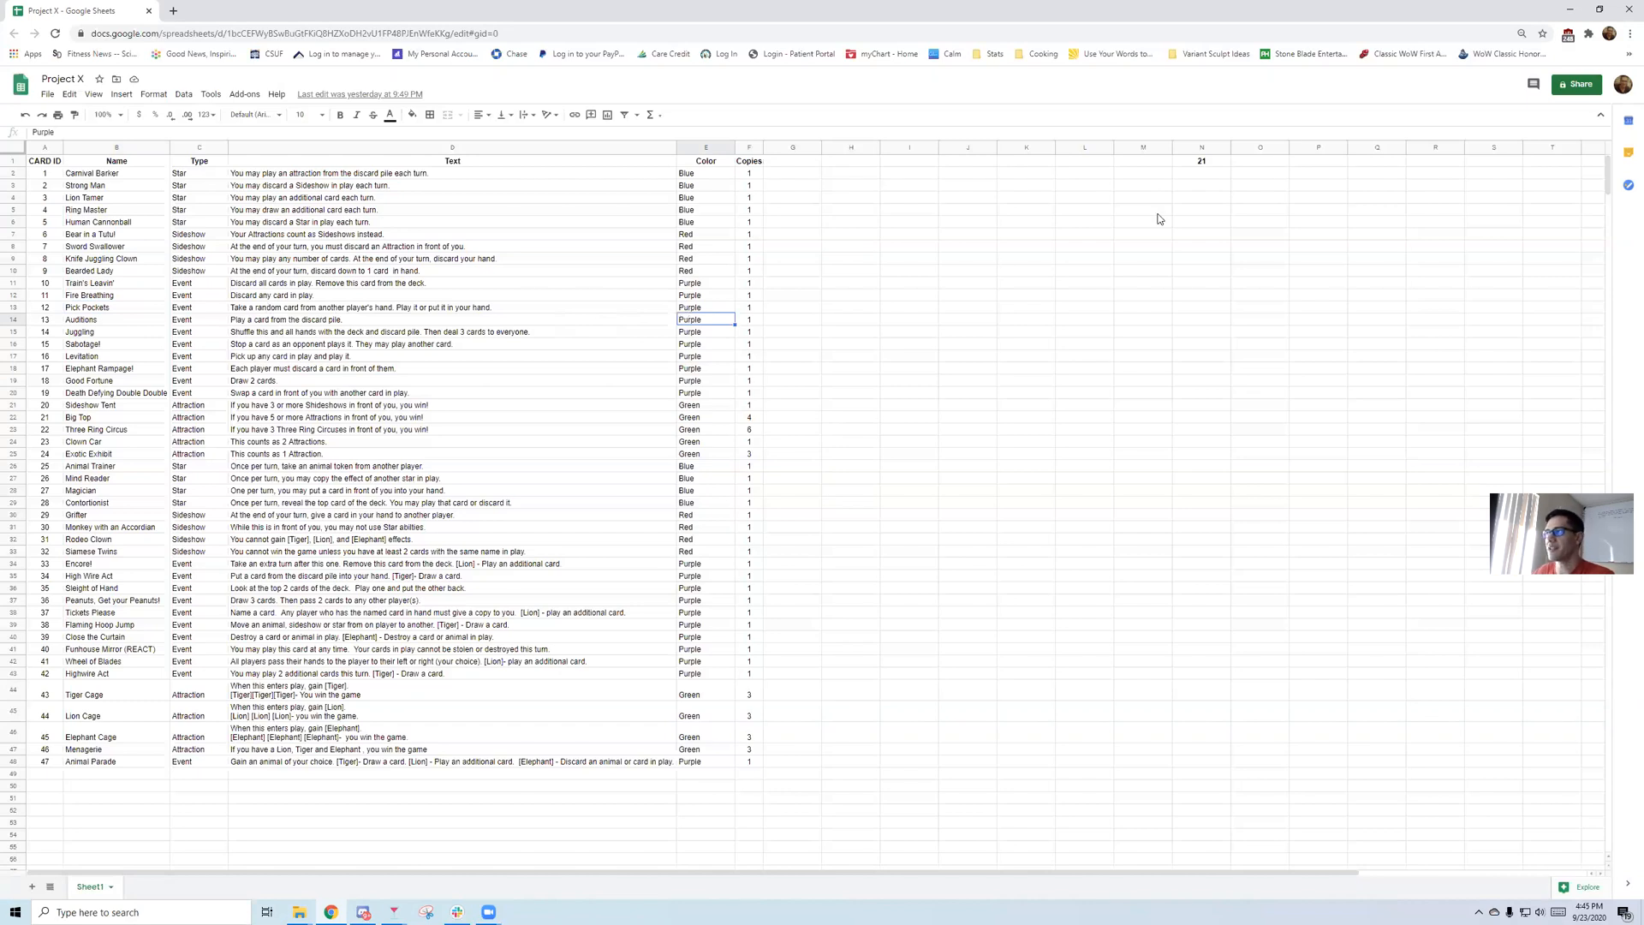
click(1571, 9)
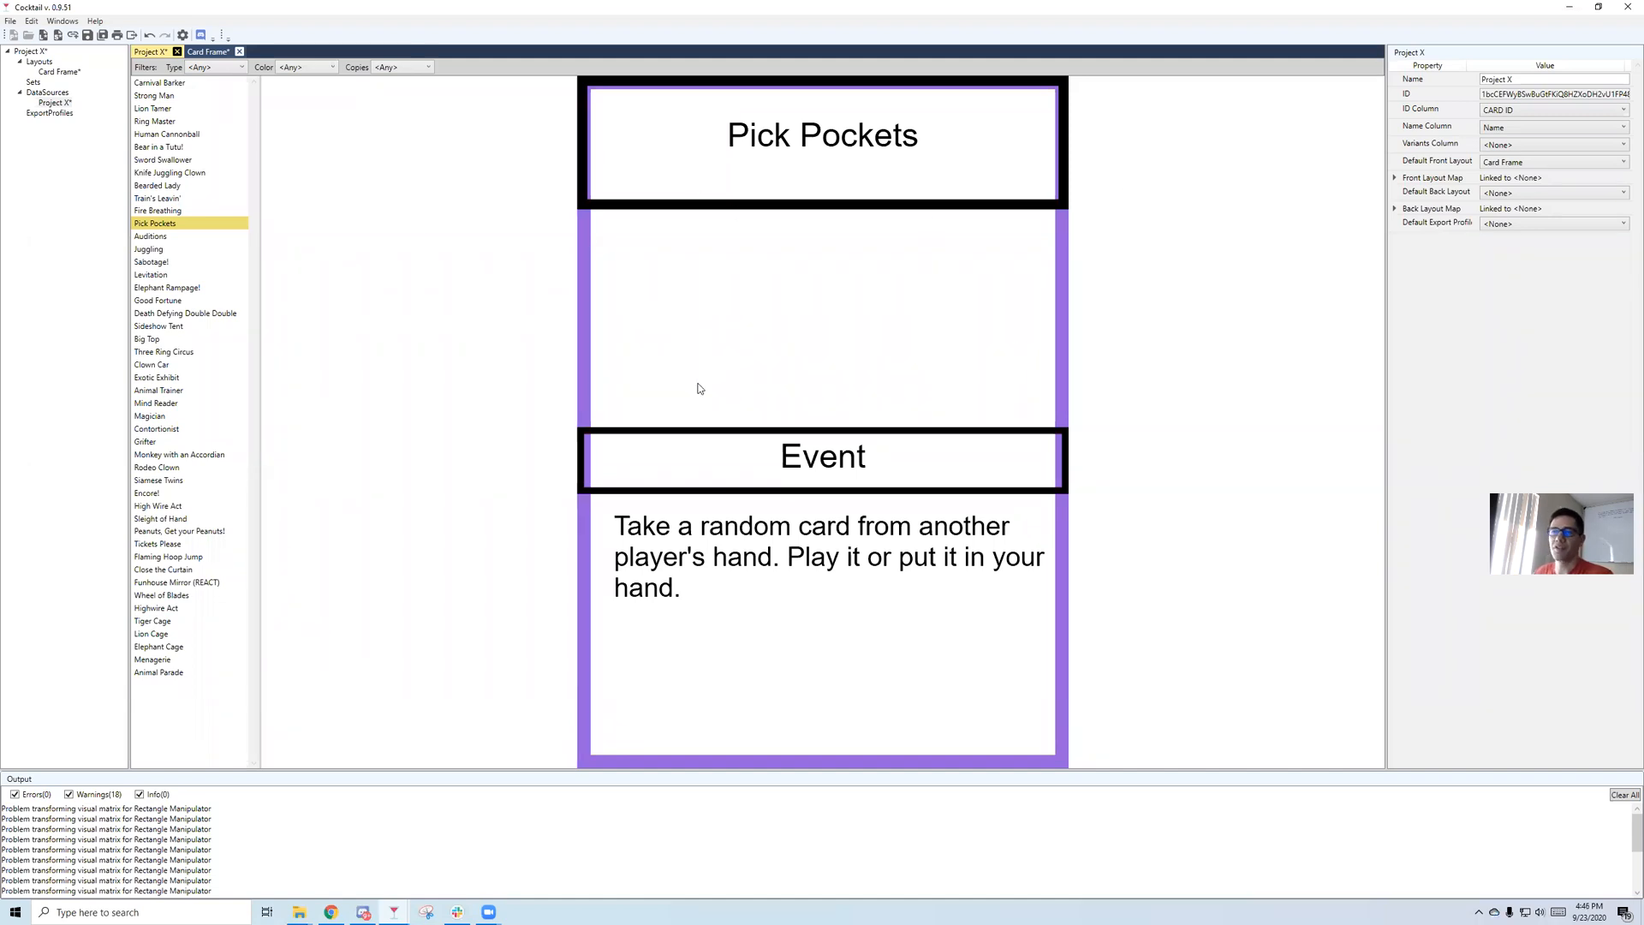
In the Card Frame layout, make the Name Frame's stroke mapped, add a mapping entry and link it to the Color column.
double_click(57, 72)
click(1356, 743)
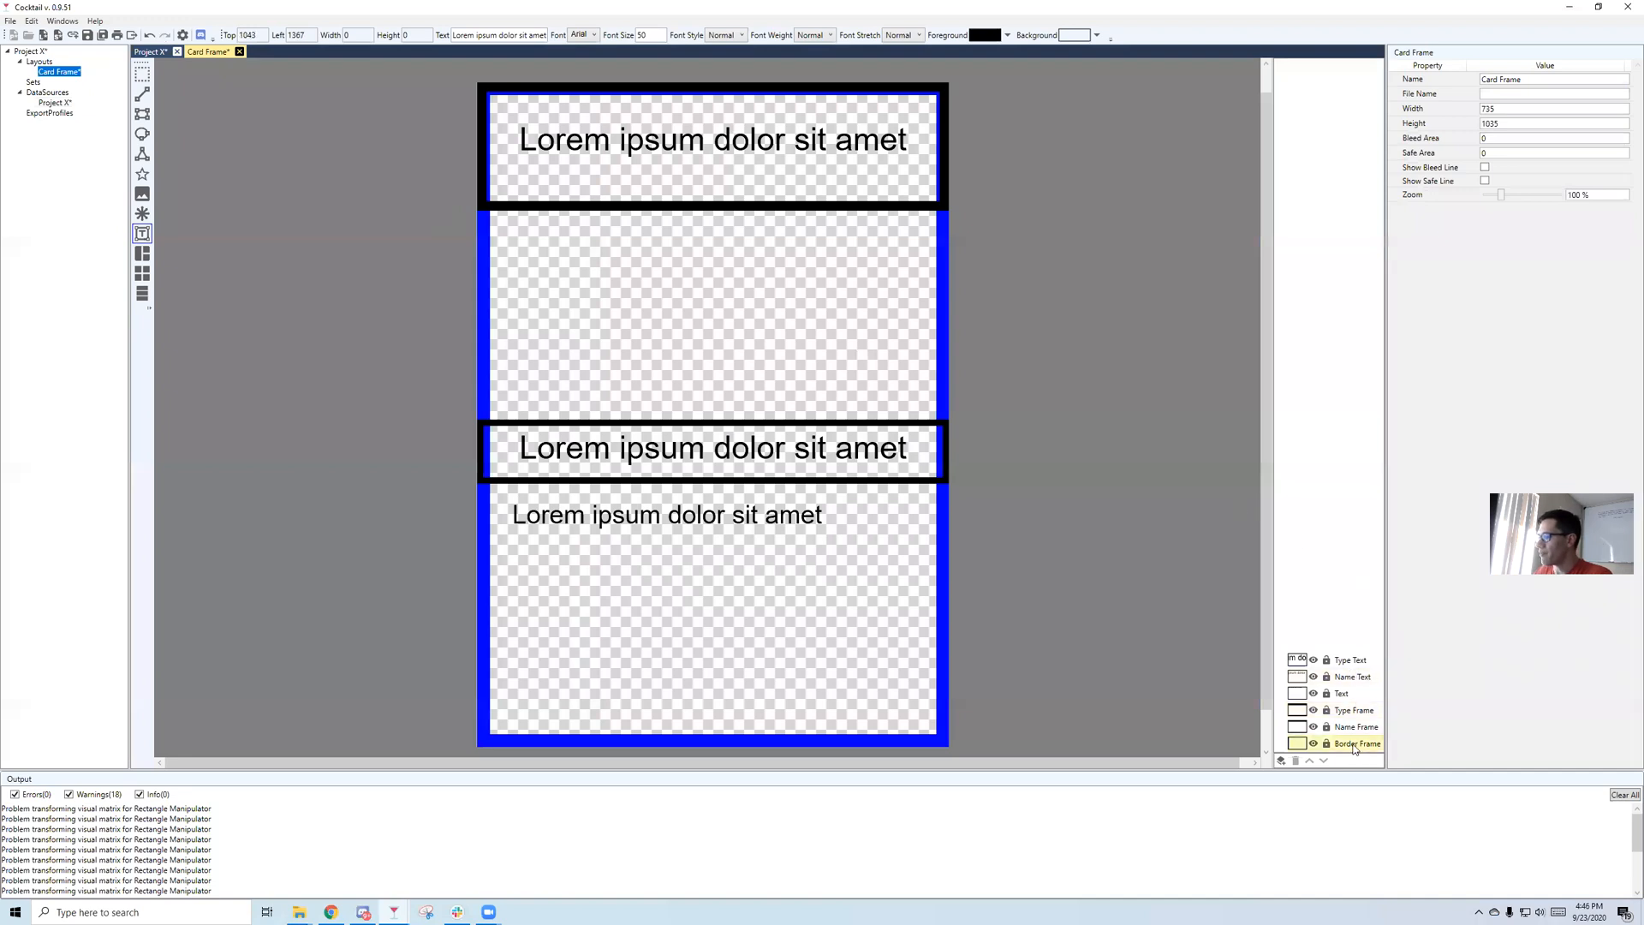
click(1356, 728)
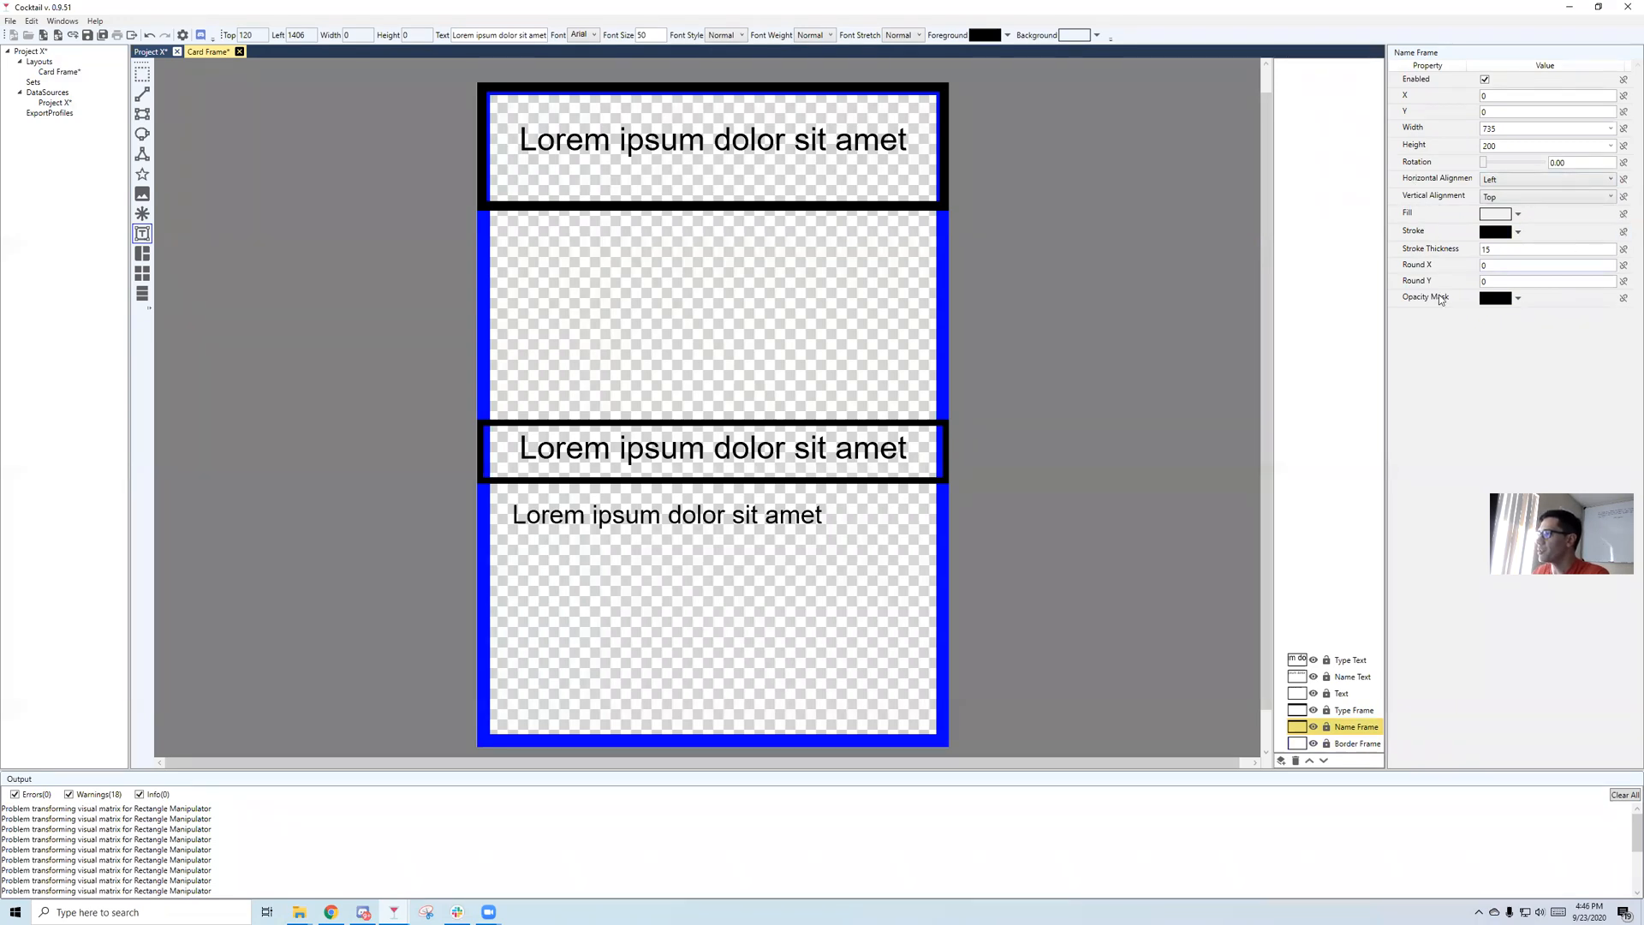
click(1623, 233)
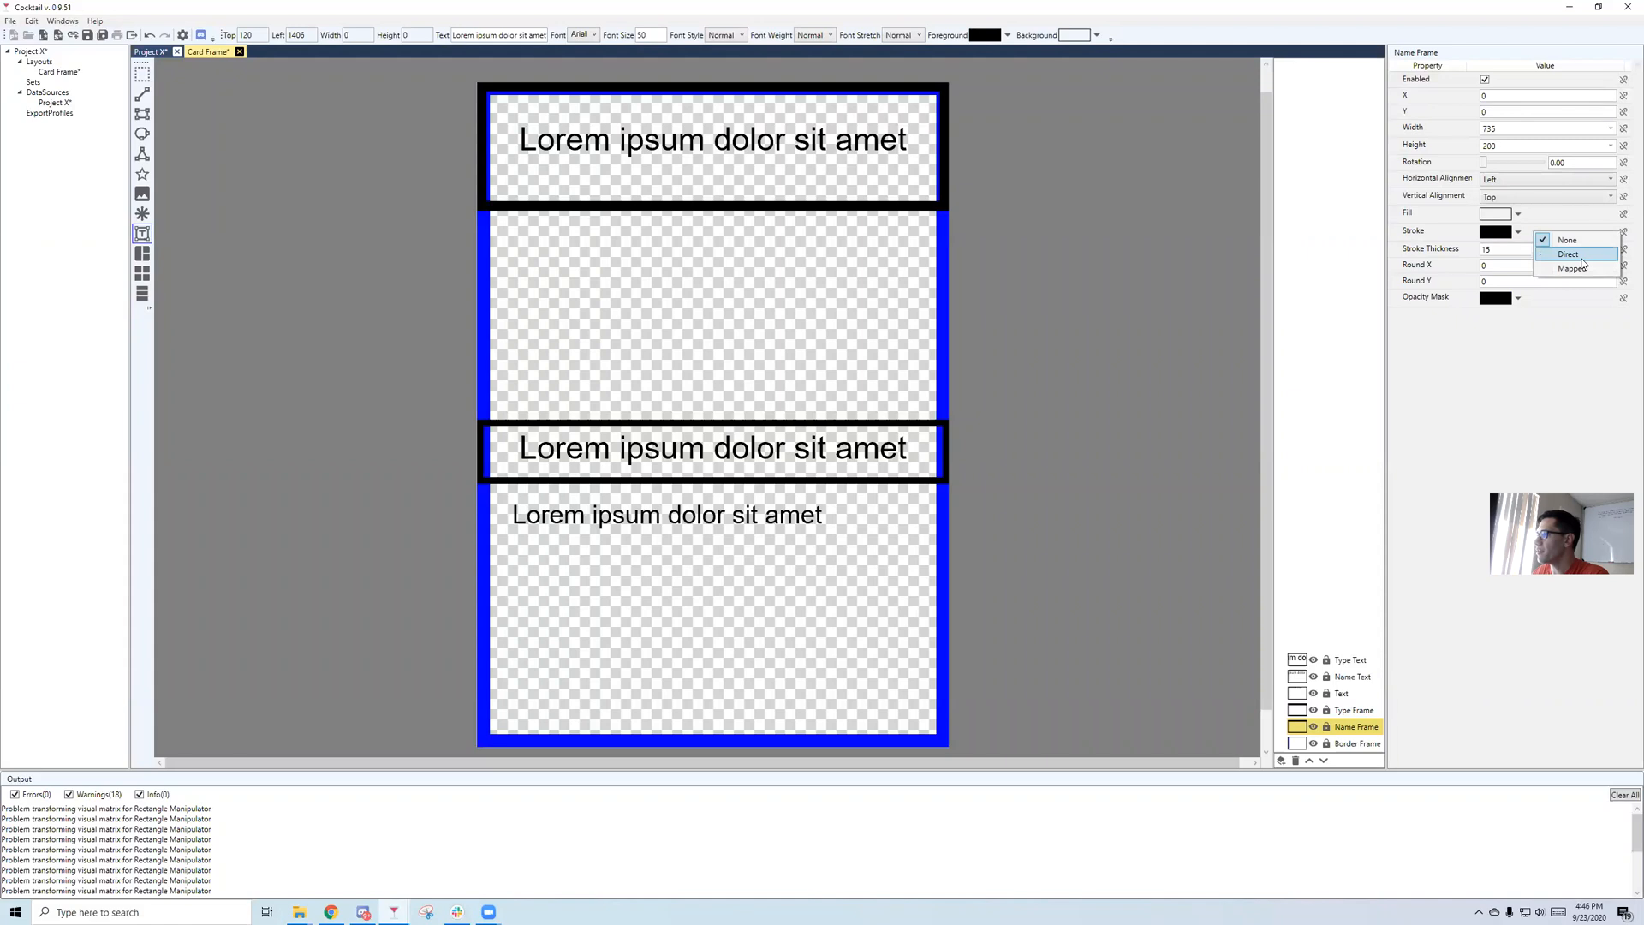
click(1573, 269)
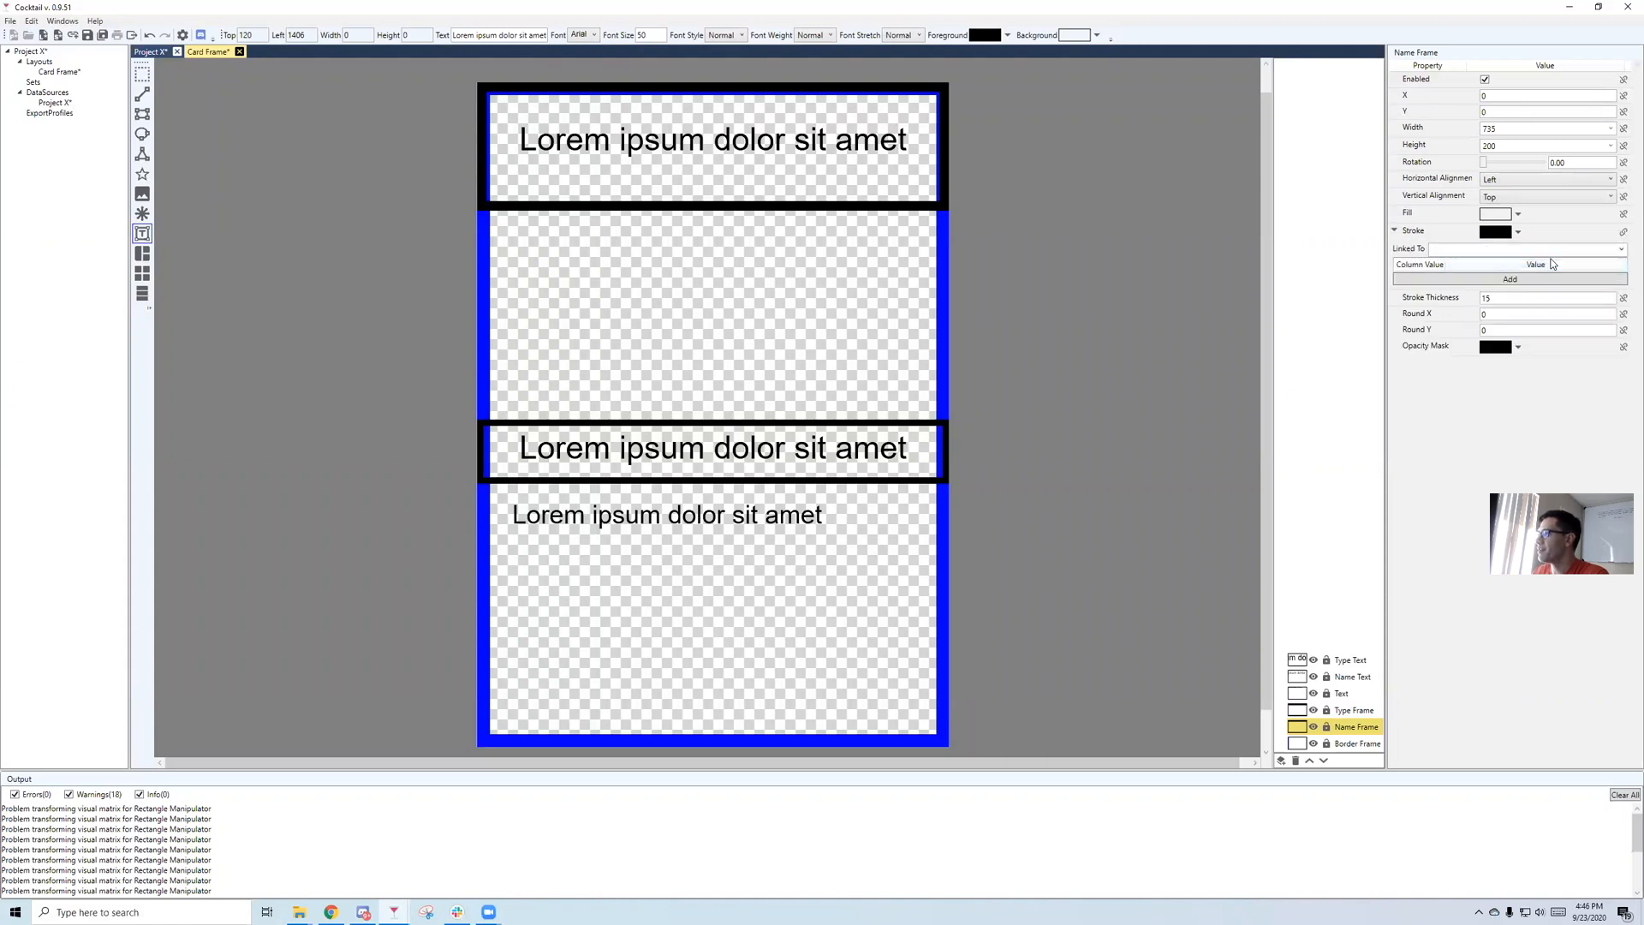
click(1488, 283)
click(1433, 279)
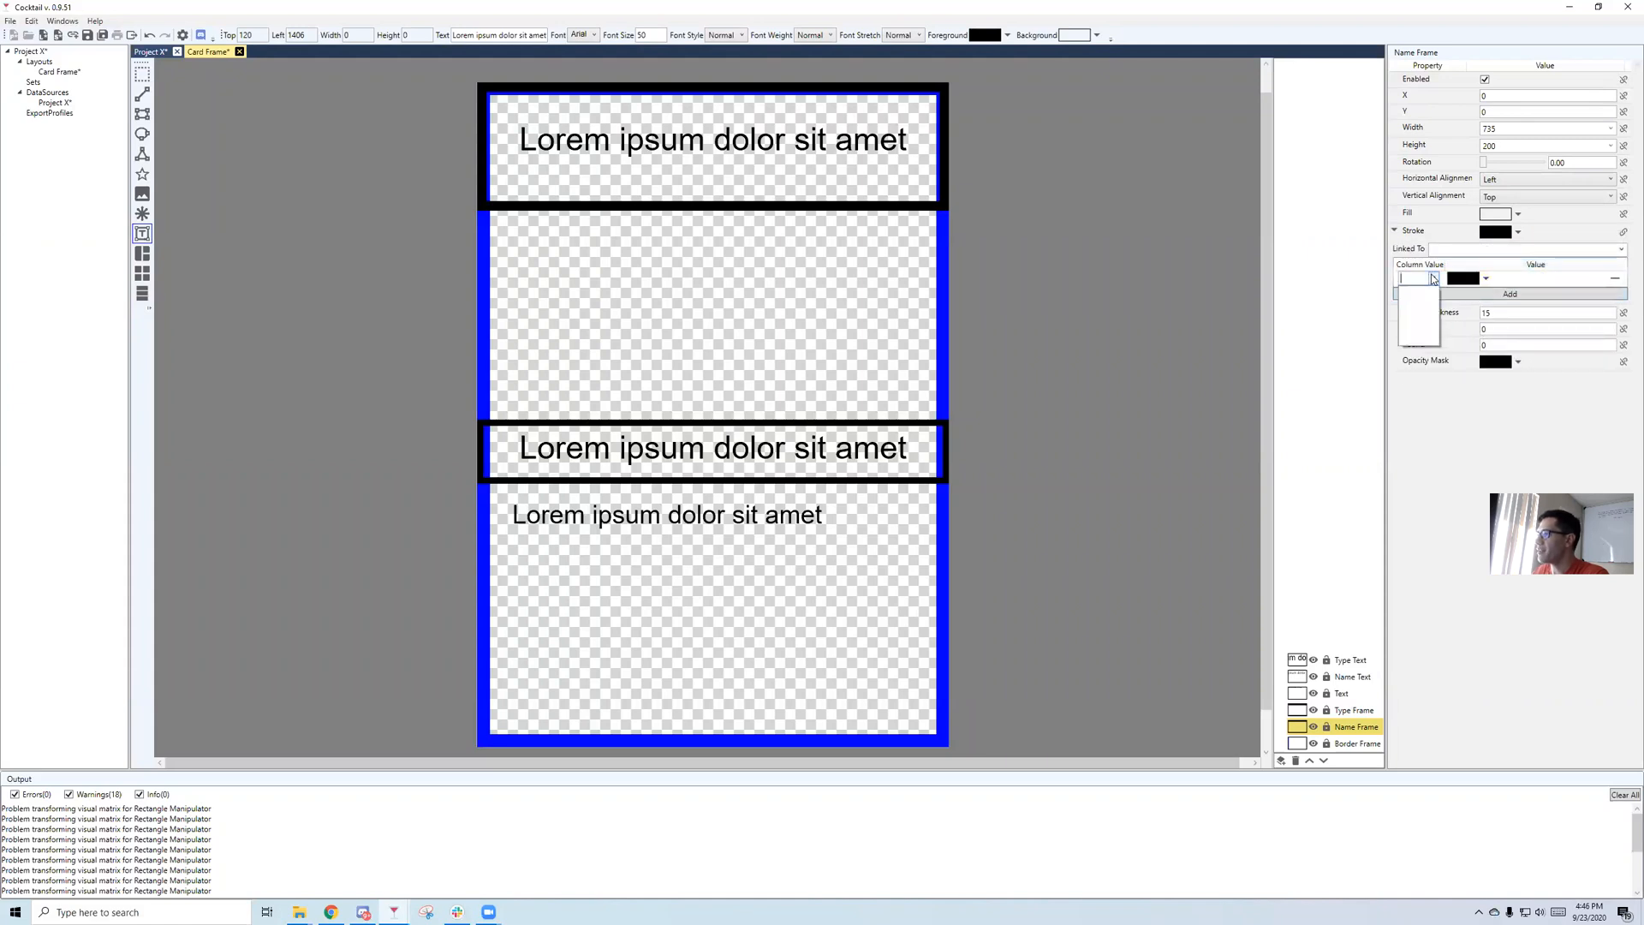
click(1434, 279)
click(1622, 250)
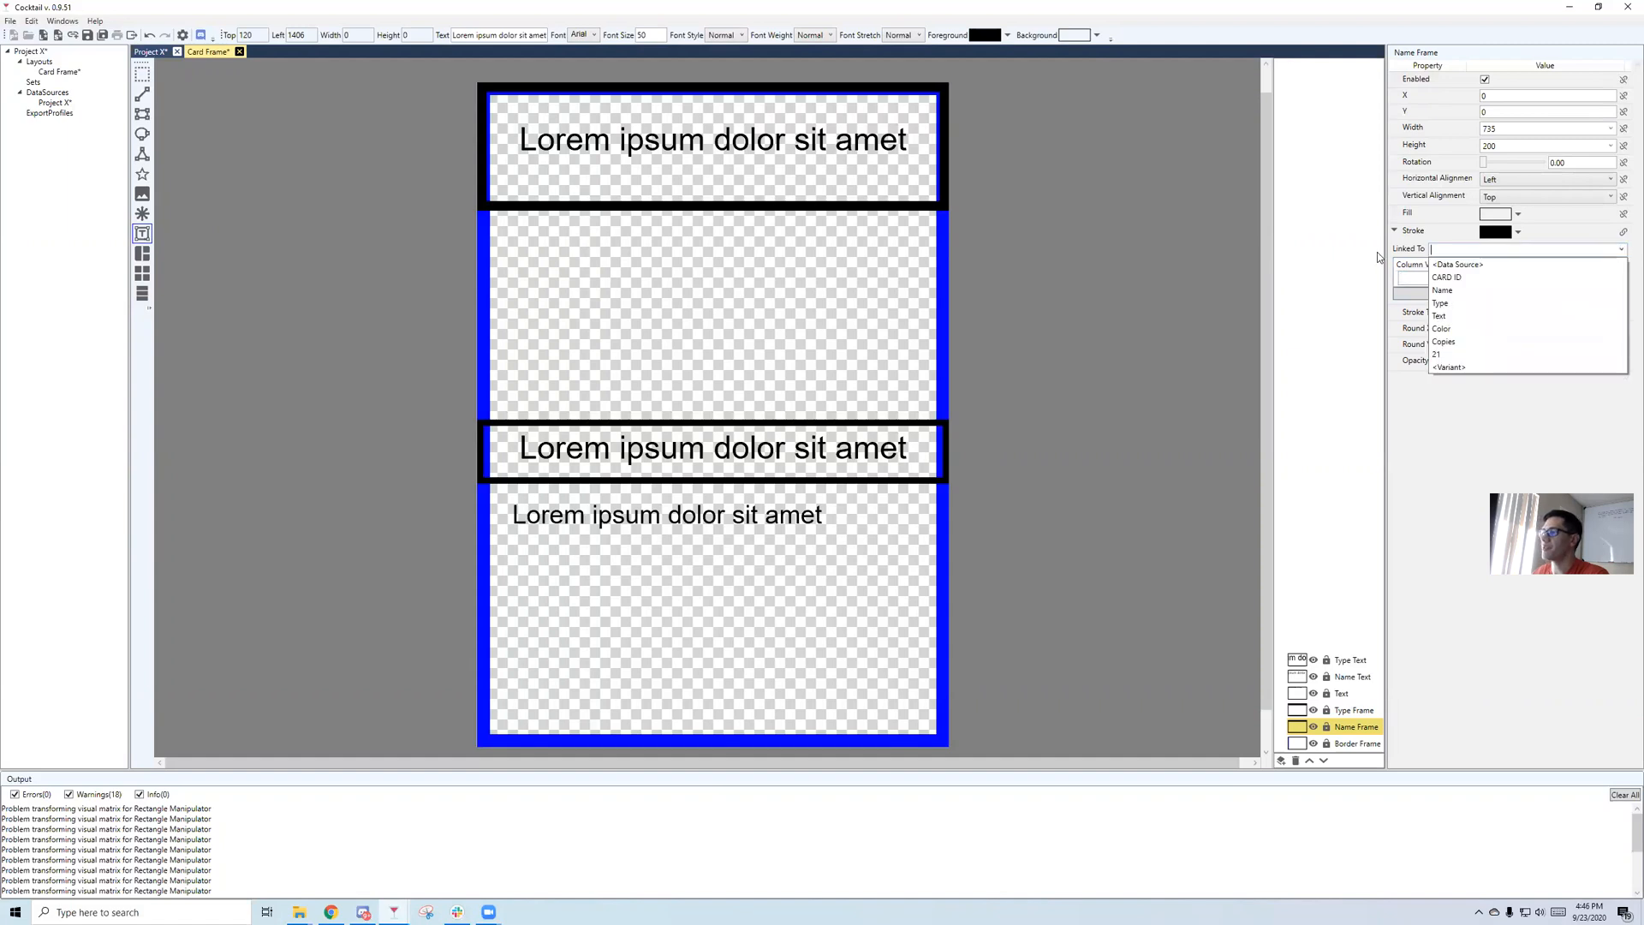
click(1459, 331)
Map the Blue column value to the recent blue color in the Name Frame's first stroke entry.
click(1433, 278)
click(1429, 293)
click(1485, 279)
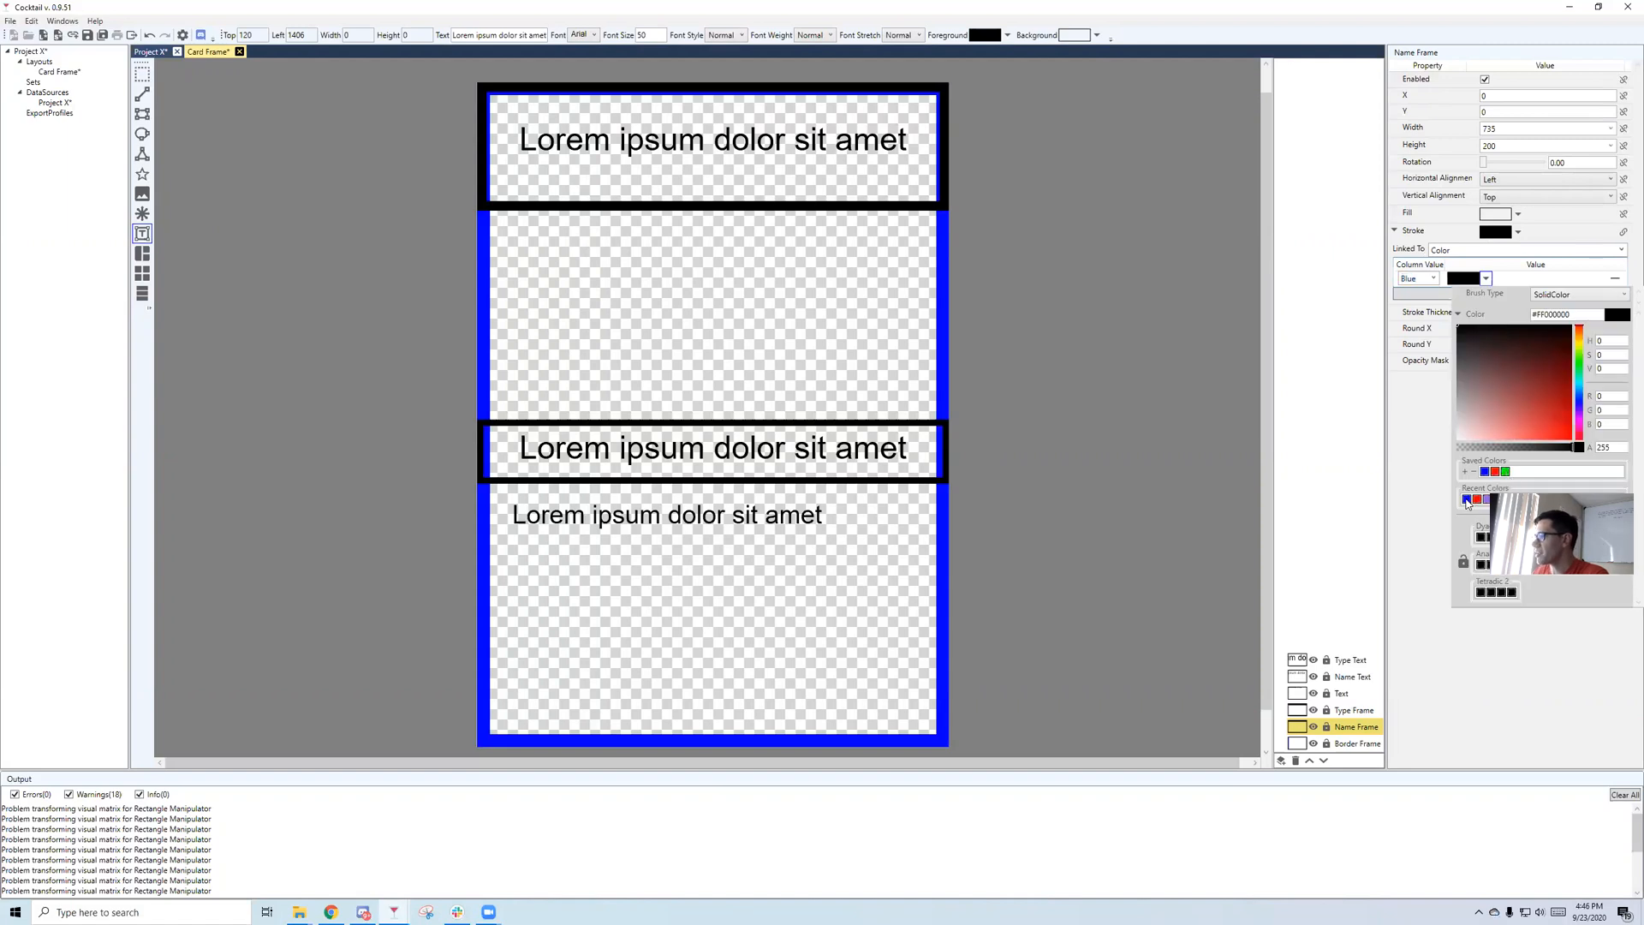
click(1467, 500)
click(1420, 485)
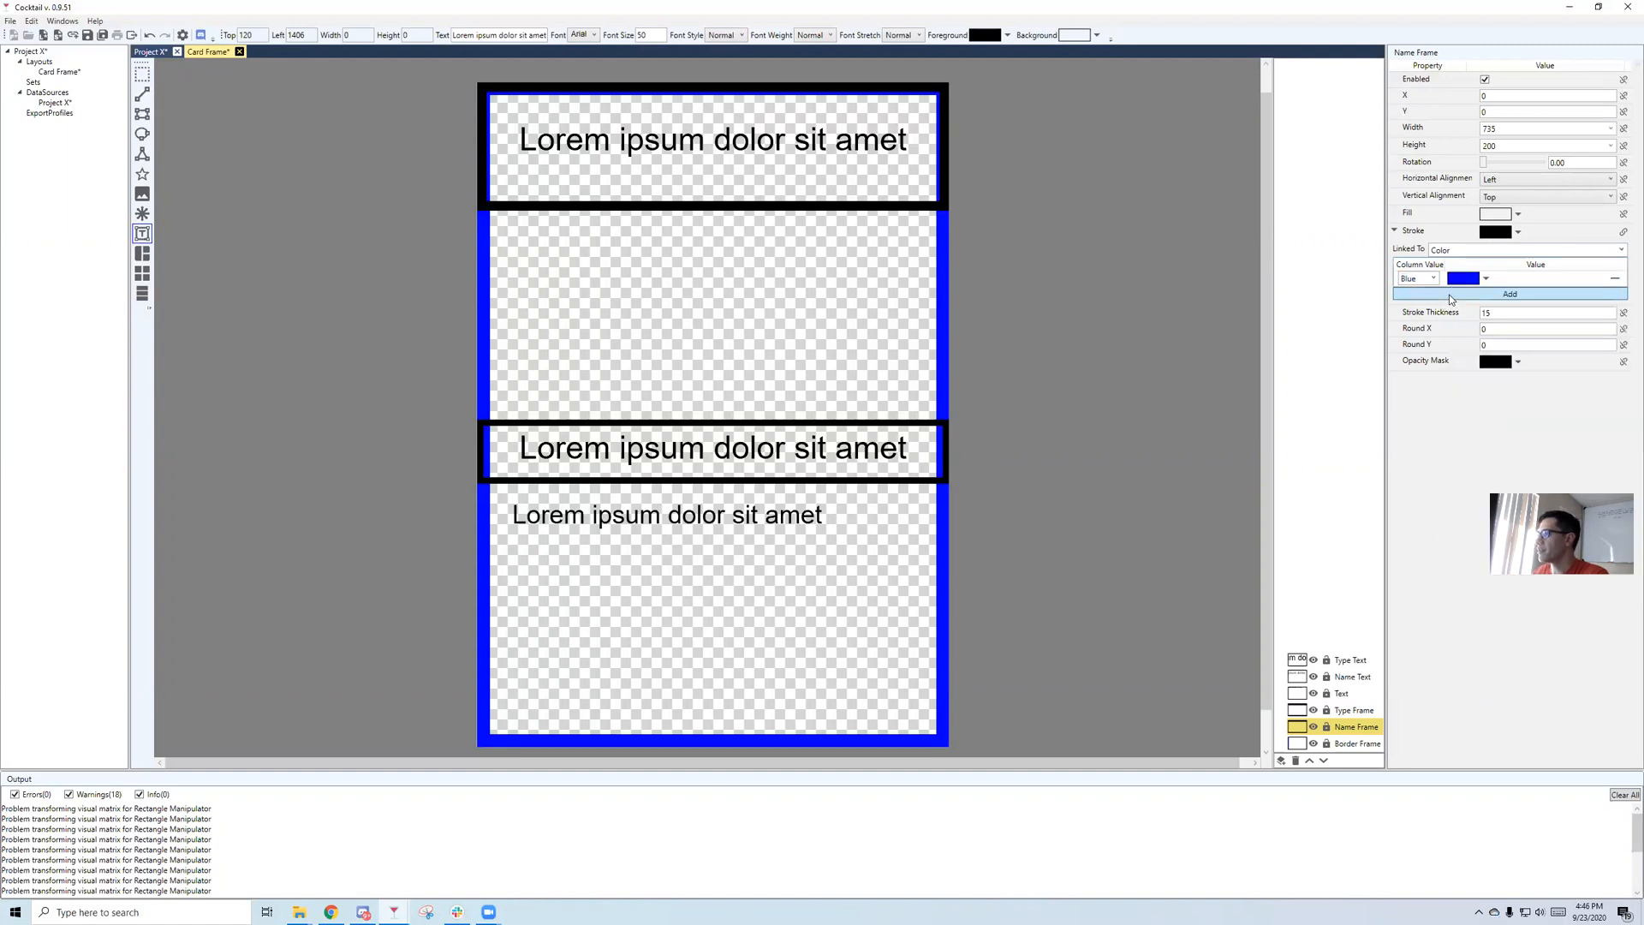
Add a second stroke mapping to the Name Frame that assigns red to the Red column value.
click(1452, 295)
click(1431, 294)
click(1414, 320)
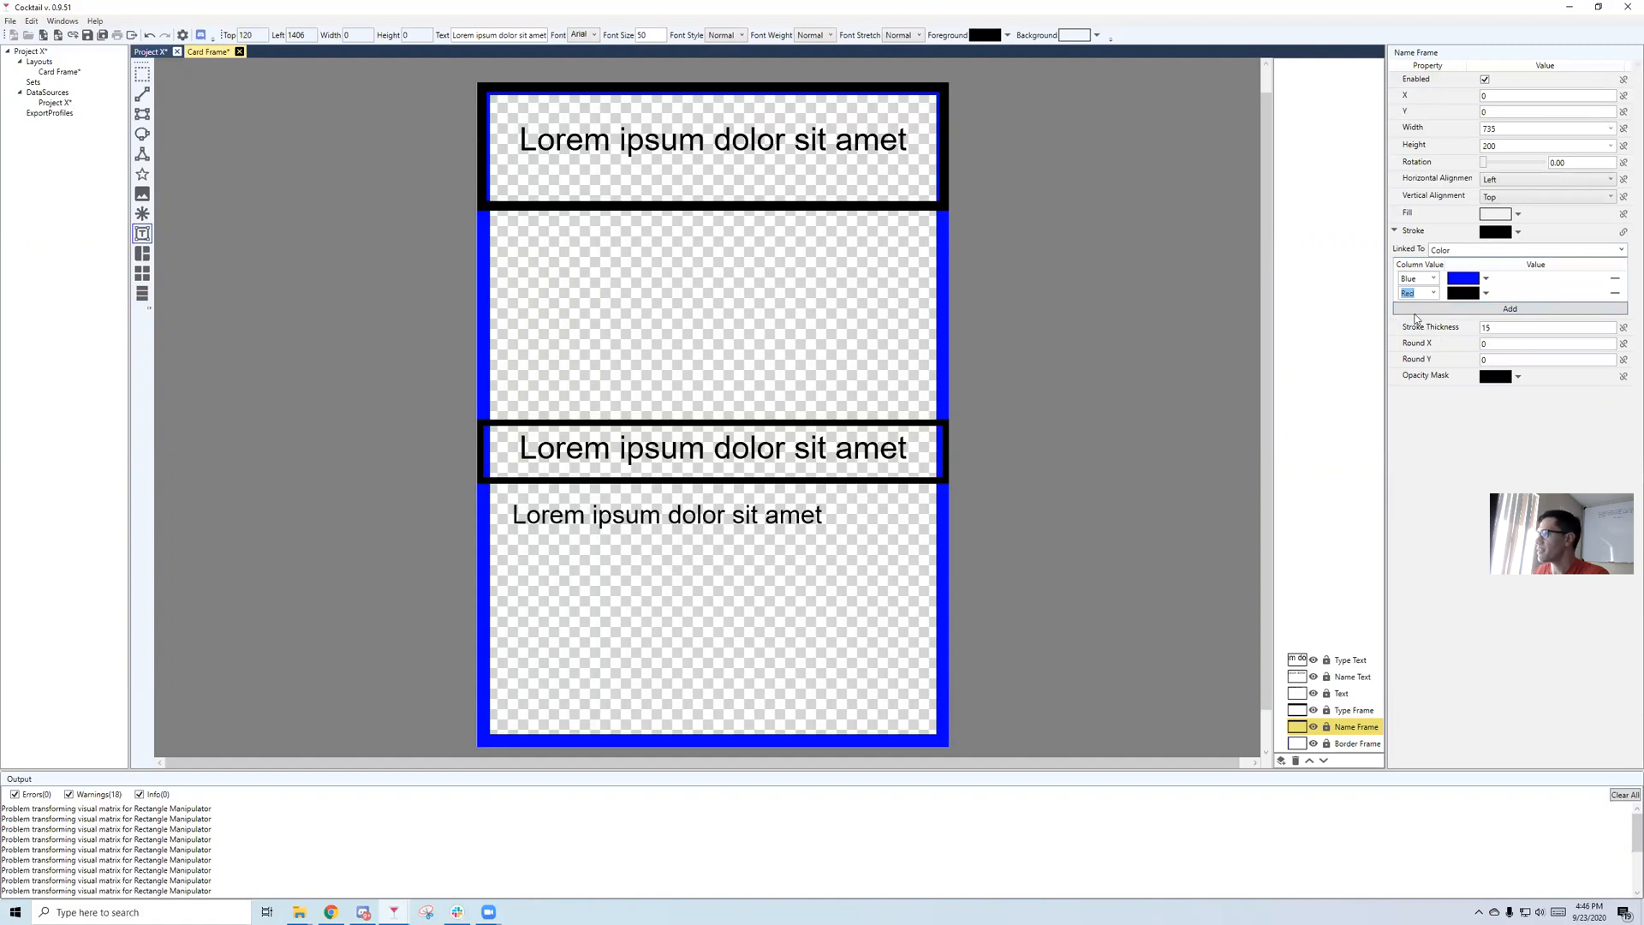
click(1485, 293)
click(1466, 515)
Add a third stroke mapping to the Name Frame that assigns the recent light purple to the Purple column value.
click(1452, 310)
click(1451, 310)
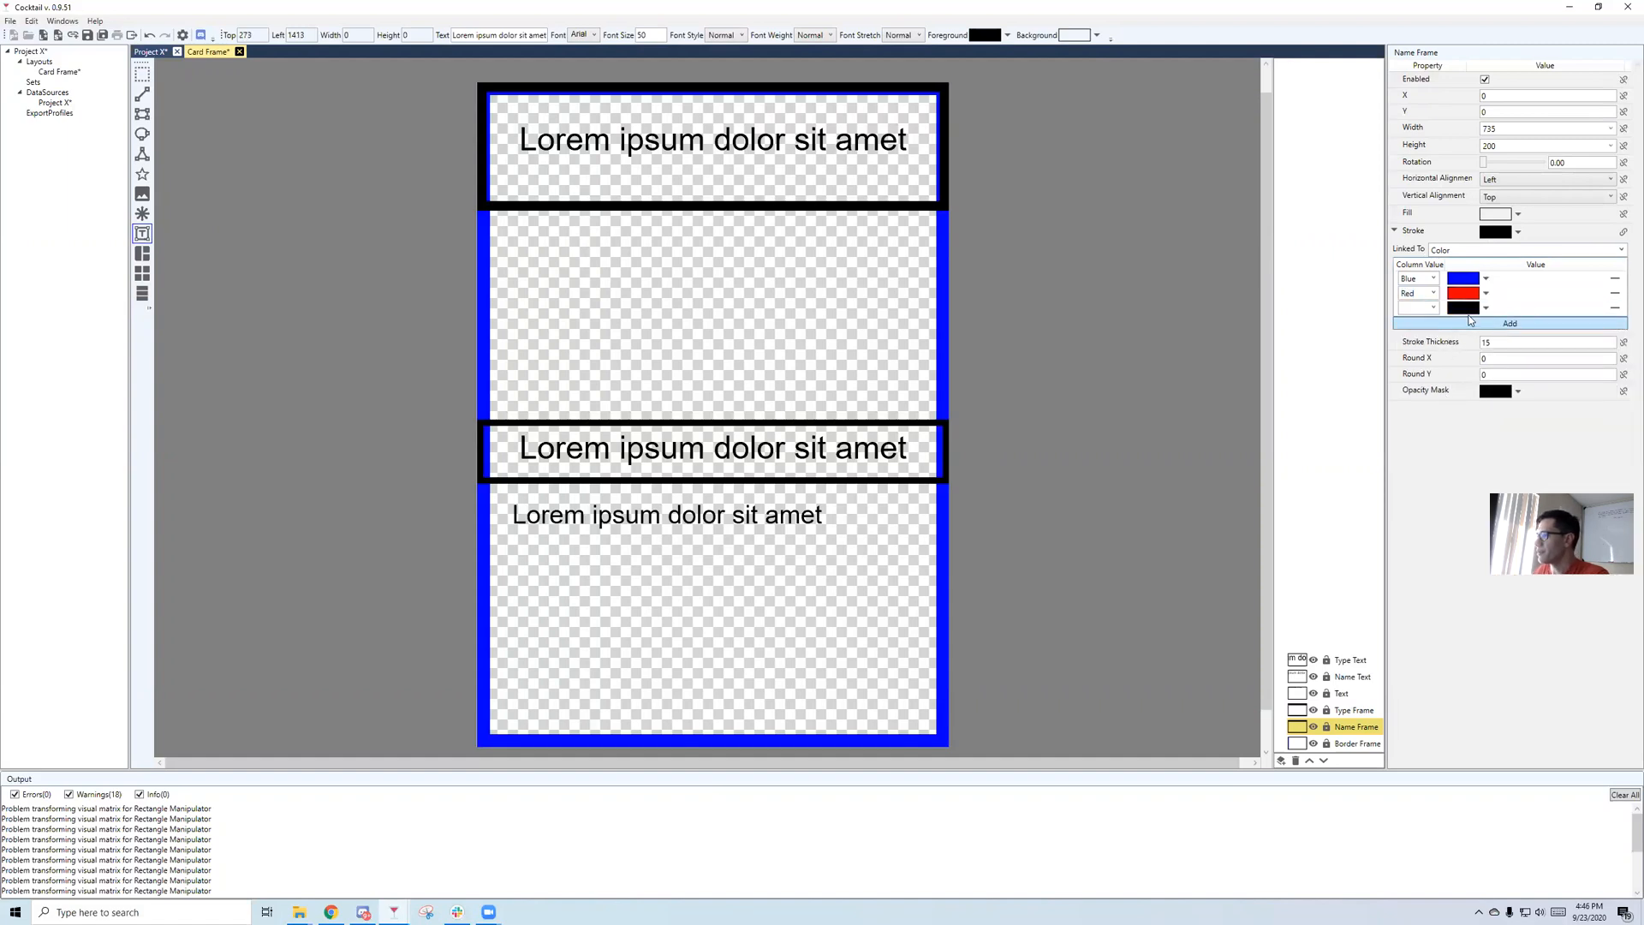
click(1417, 307)
click(1414, 348)
click(1485, 308)
click(1466, 530)
Add a fourth stroke mapping to the Name Frame that assigns the recent dark green to the Green column value.
click(1436, 326)
click(1436, 325)
click(1433, 322)
click(1412, 358)
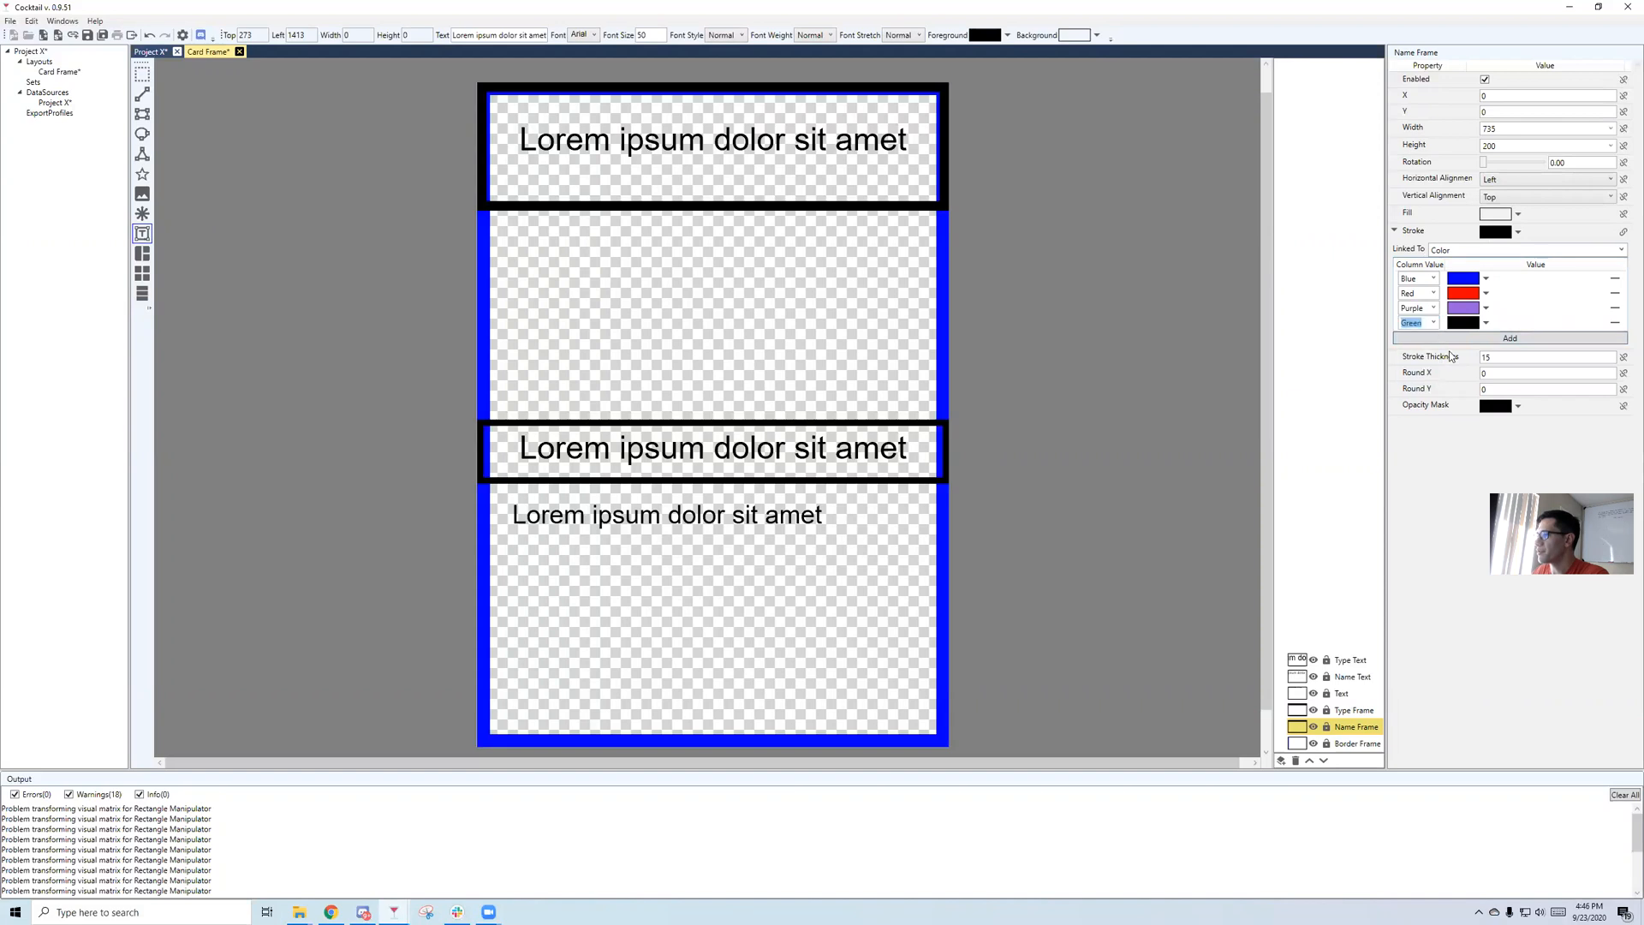
click(1485, 323)
click(1478, 544)
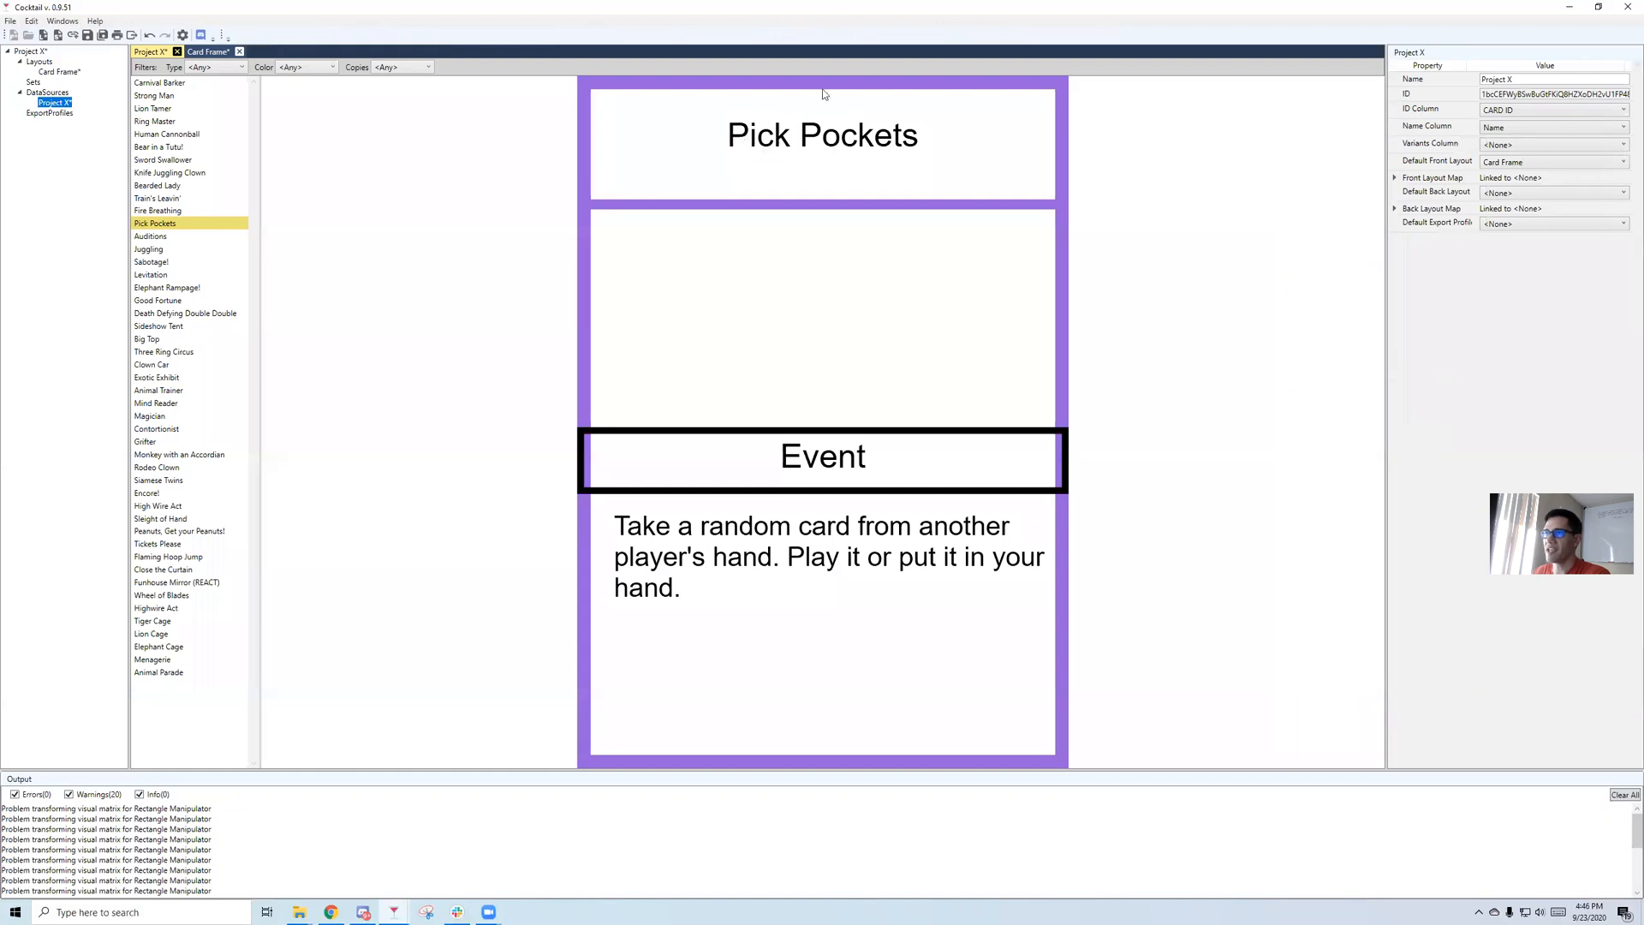
Return to the Card Frame layout, make the Type Frame's stroke mapped with one entry, and link it to the Color column.
double_click(57, 72)
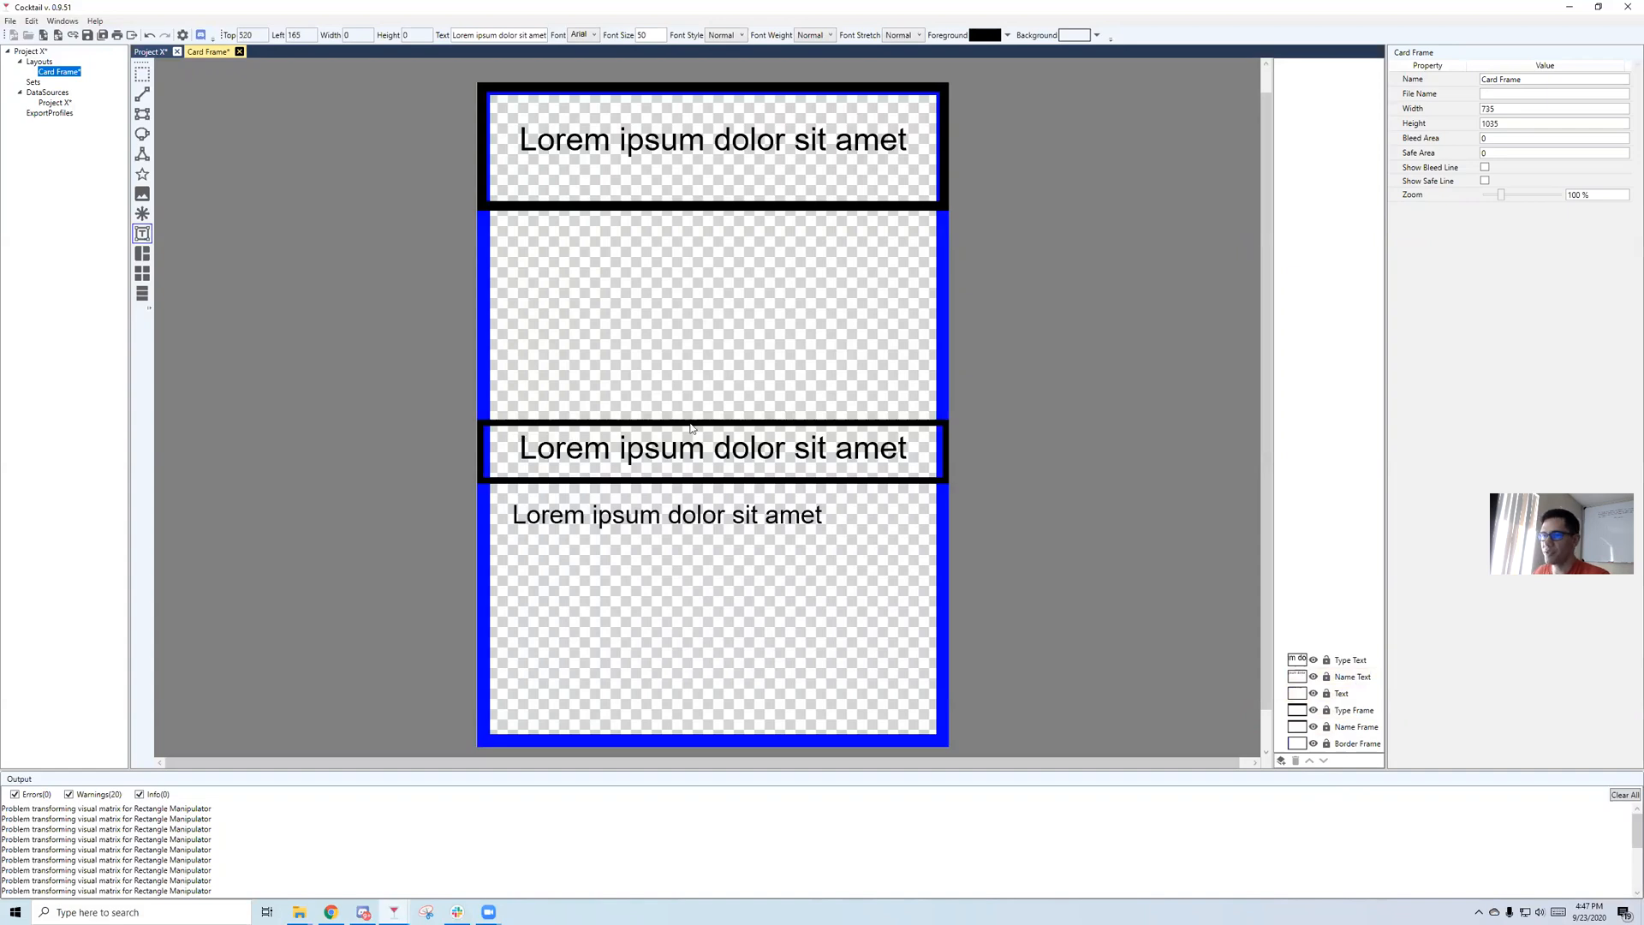
click(1357, 664)
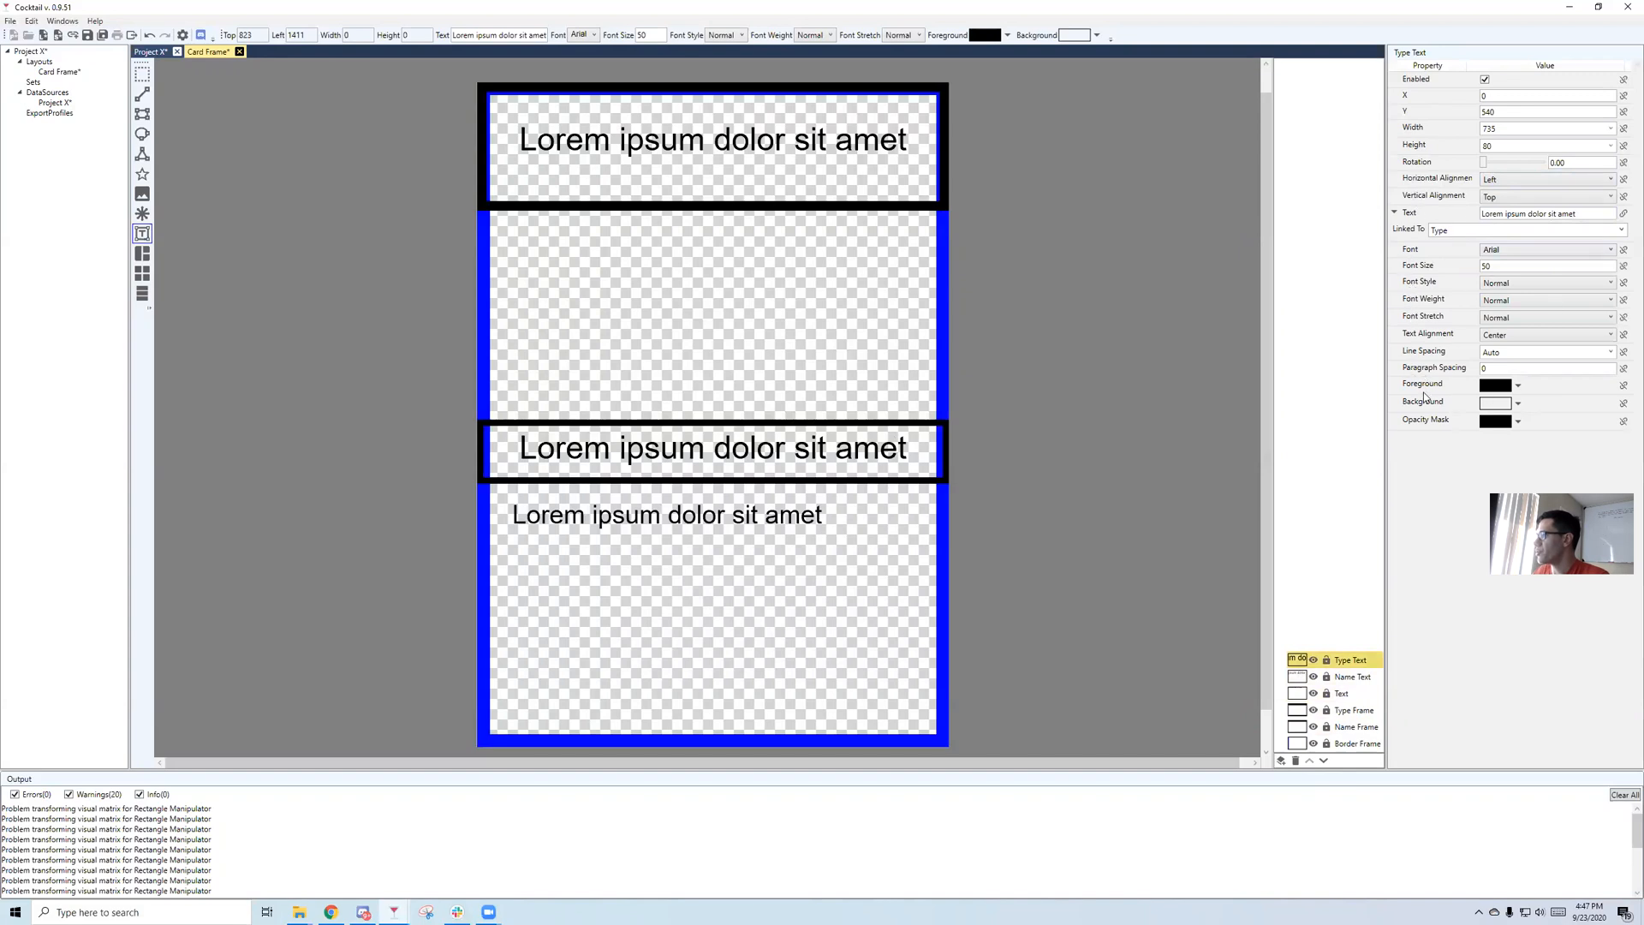
click(1353, 710)
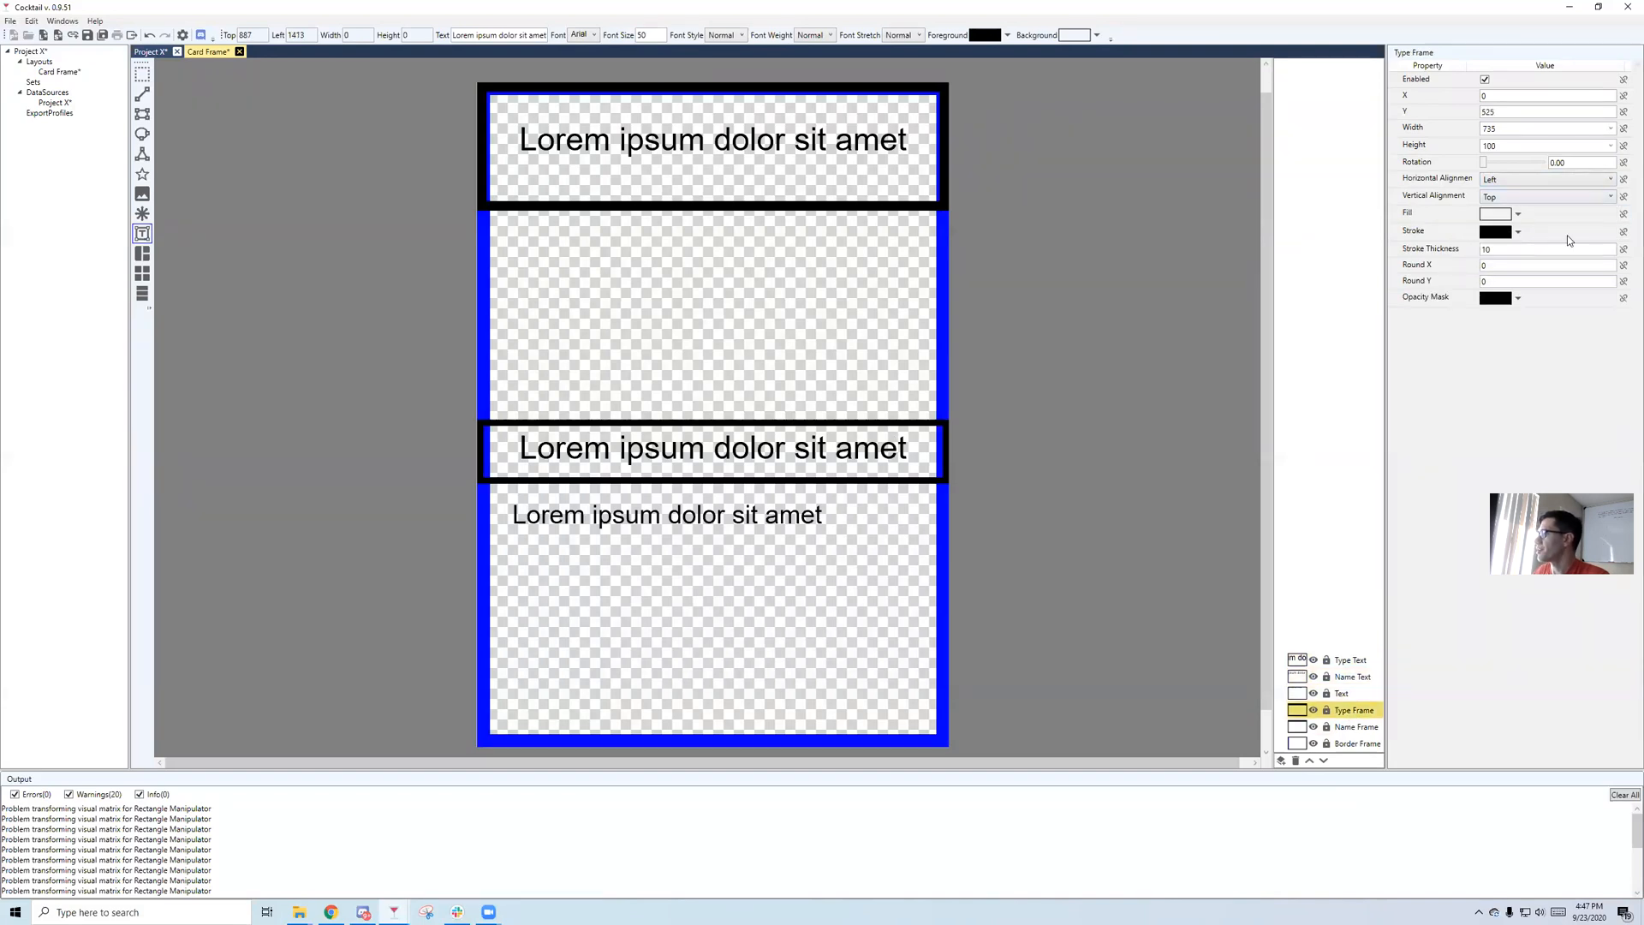
click(1624, 232)
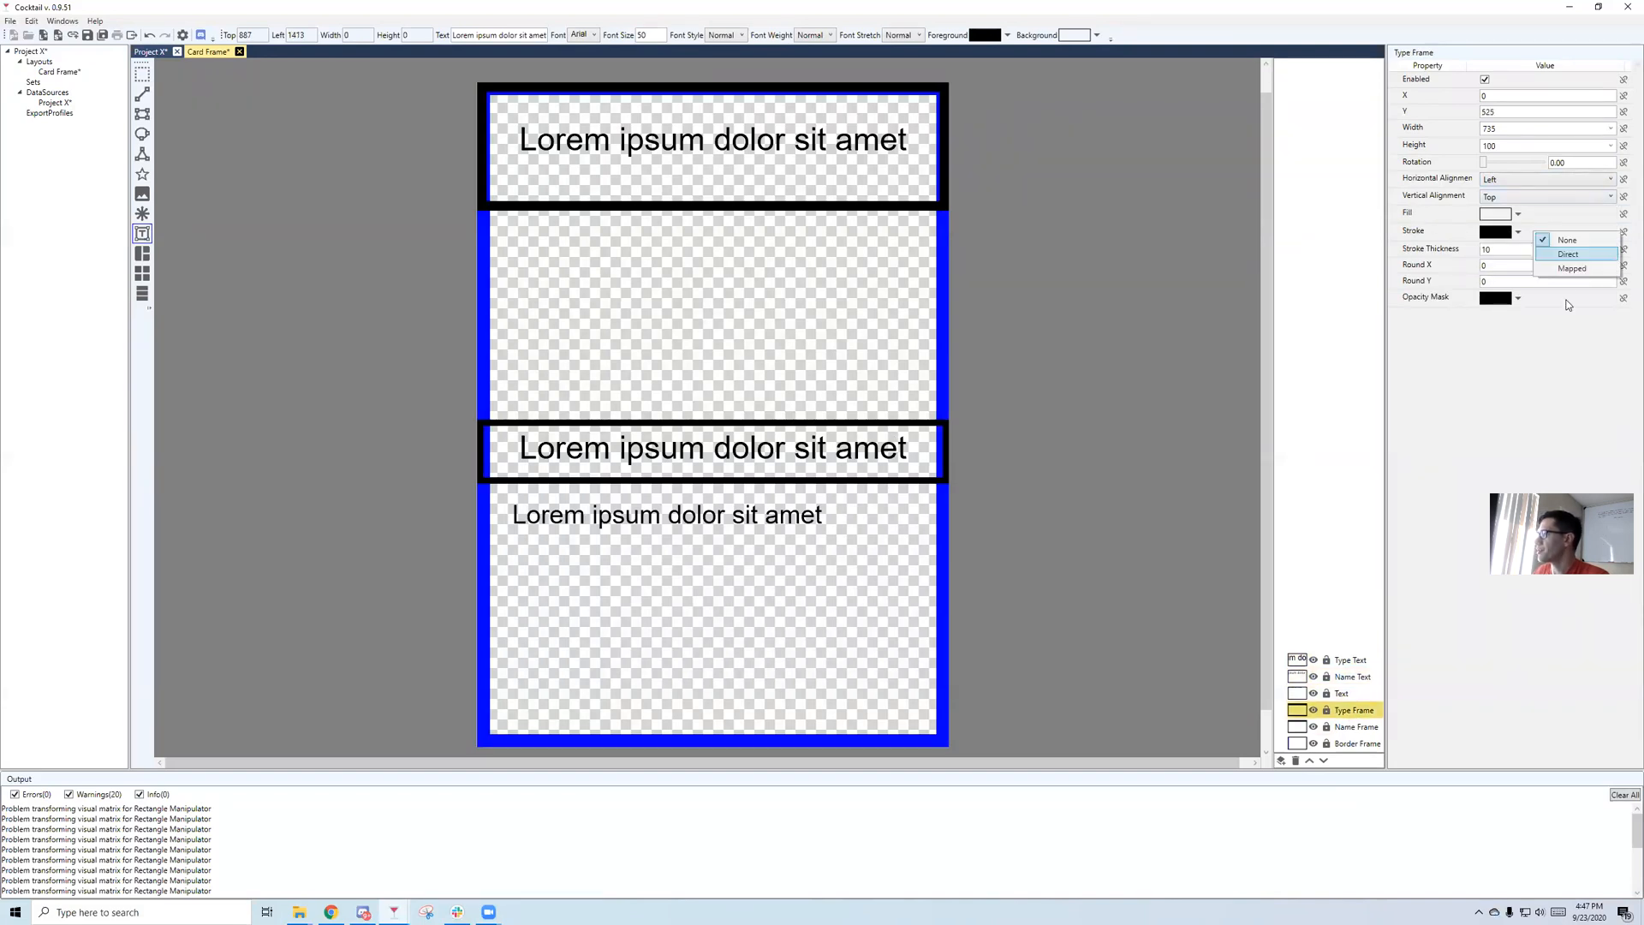
click(1562, 277)
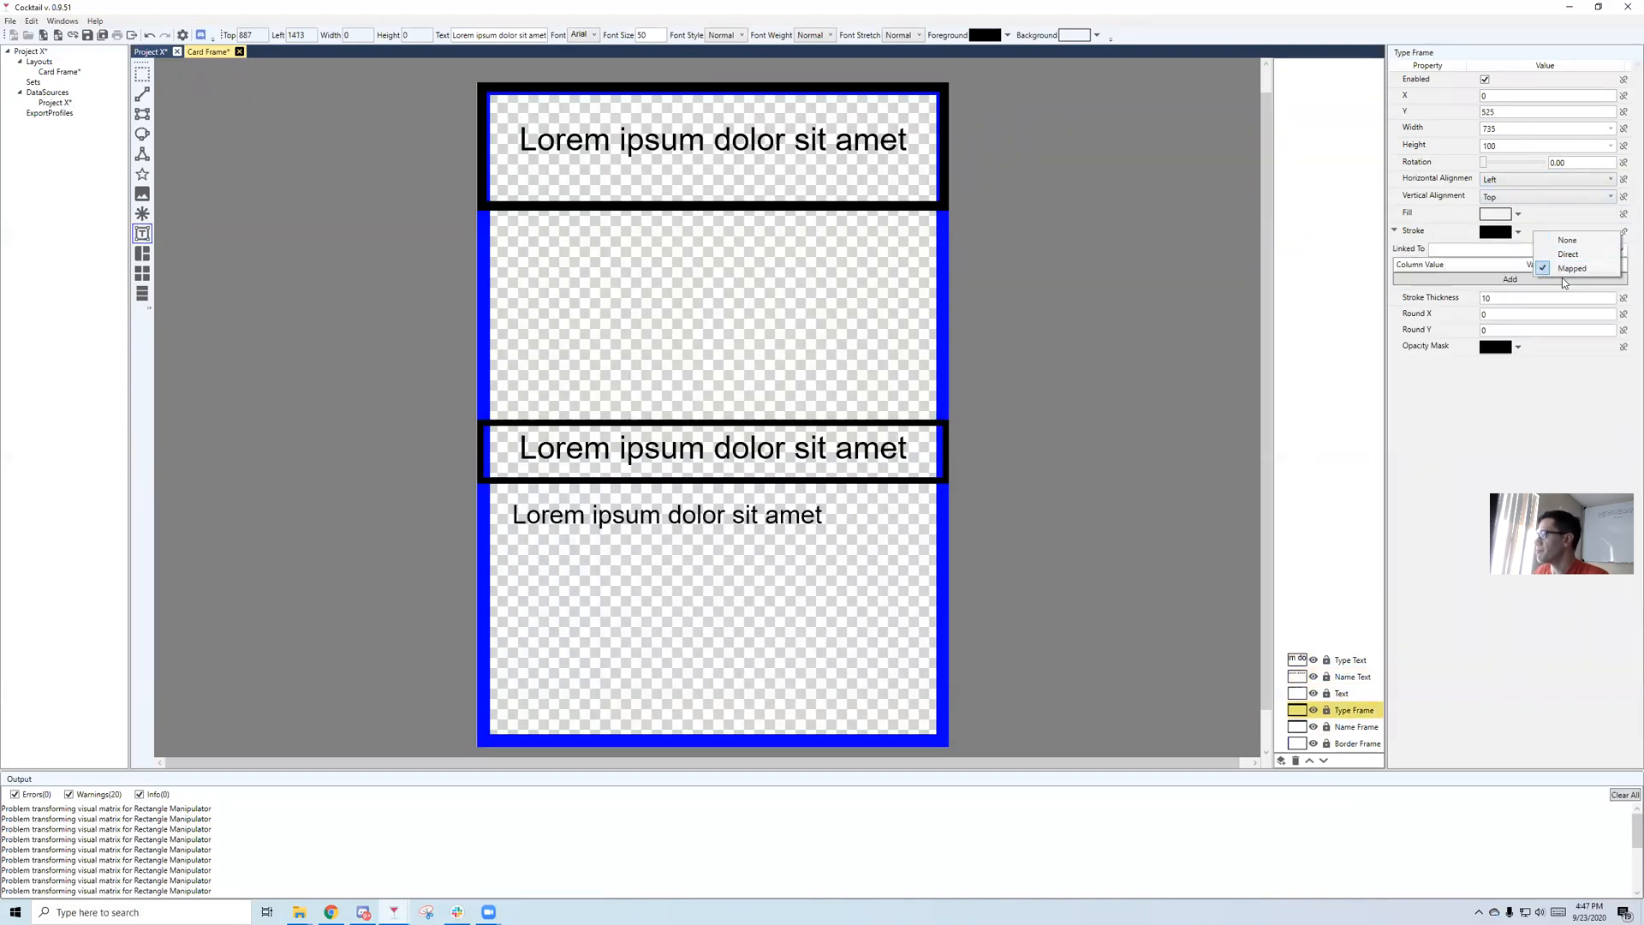
click(1444, 278)
click(1621, 249)
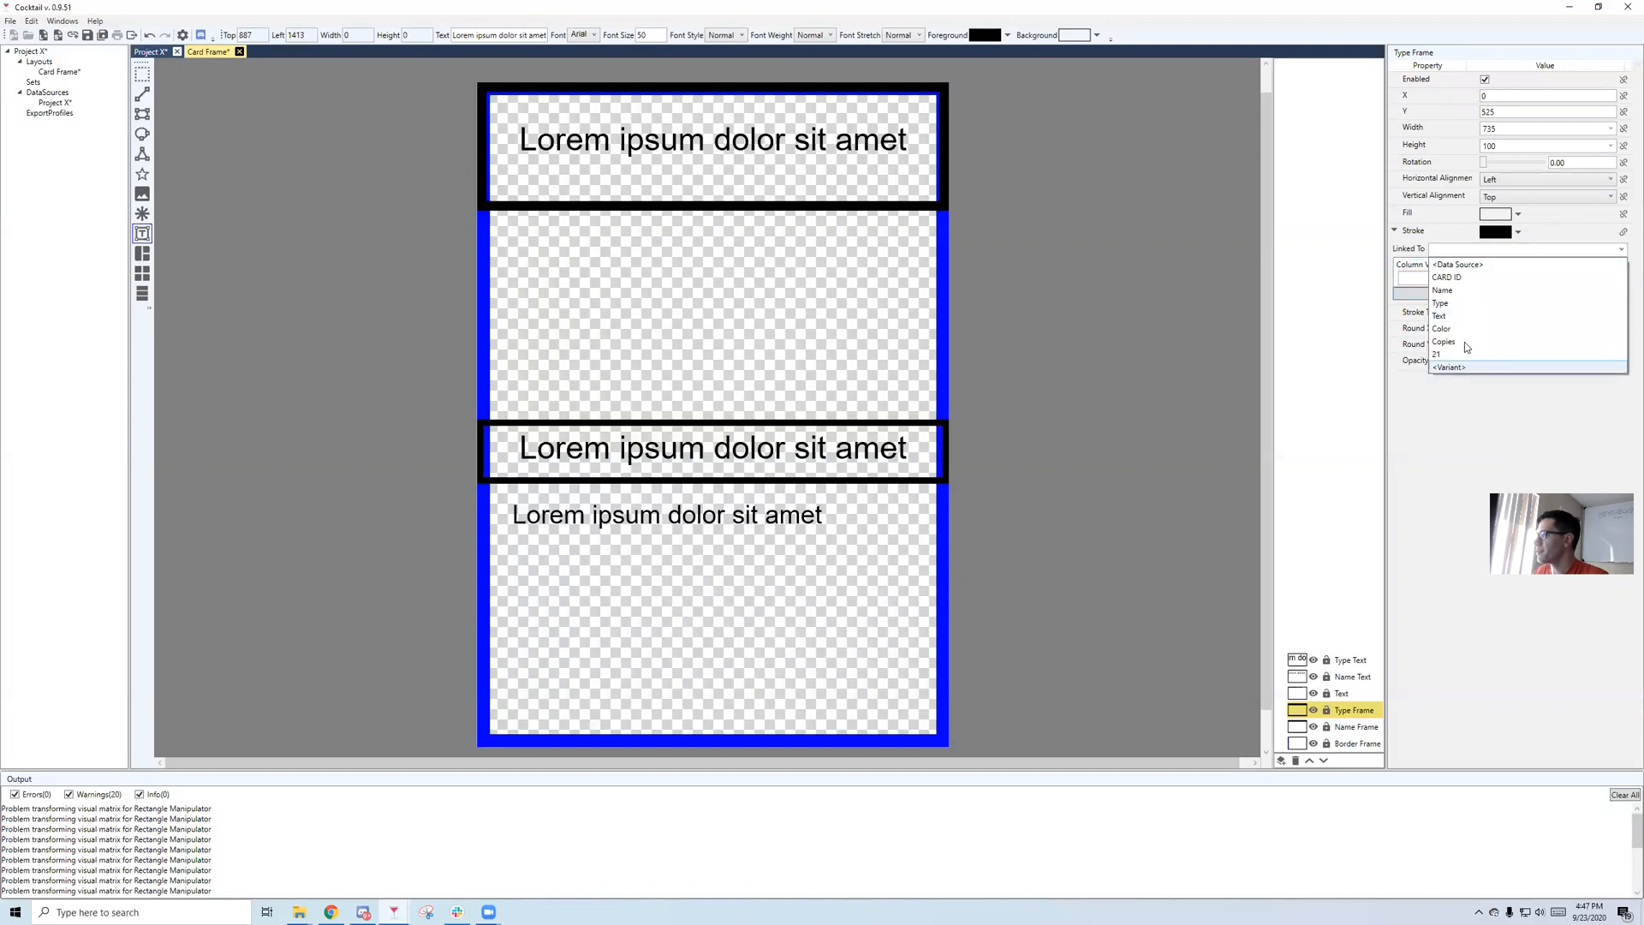
click(1455, 329)
Map the Blue column value to blue (#FF0000FF) in the Type Frame's first stroke entry.
click(1435, 280)
click(1416, 296)
click(1487, 278)
click(1477, 499)
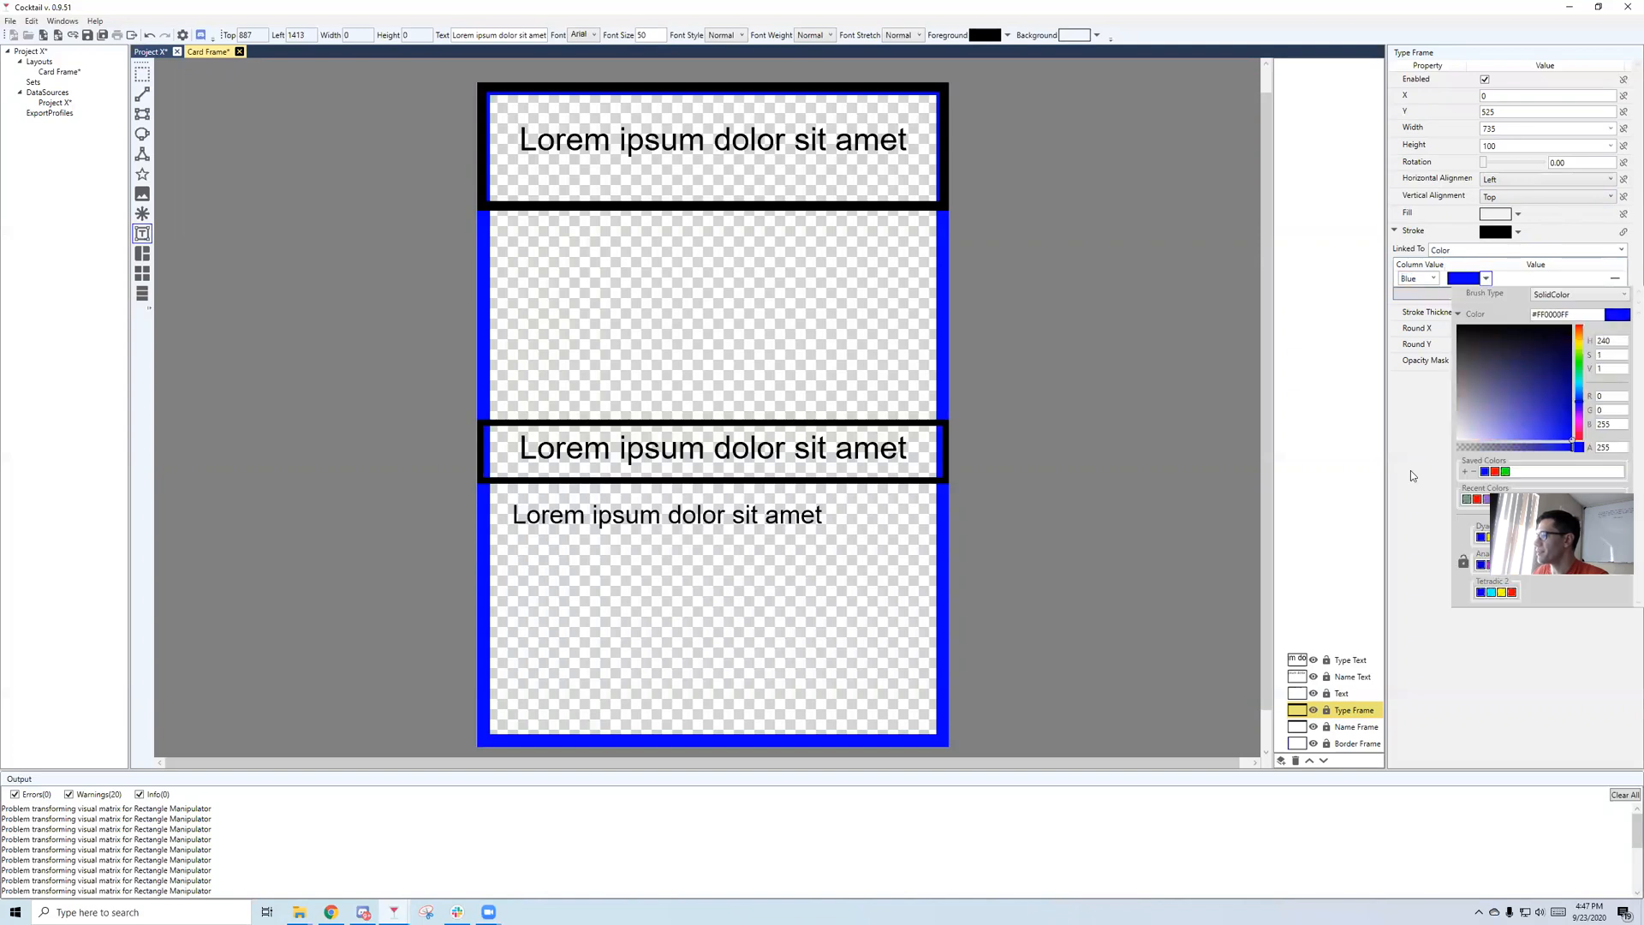
click(1410, 470)
Add three more stroke entries to the Type Frame and map the Red column value to red (#FFFF0000) in the second.
click(1459, 296)
click(1459, 309)
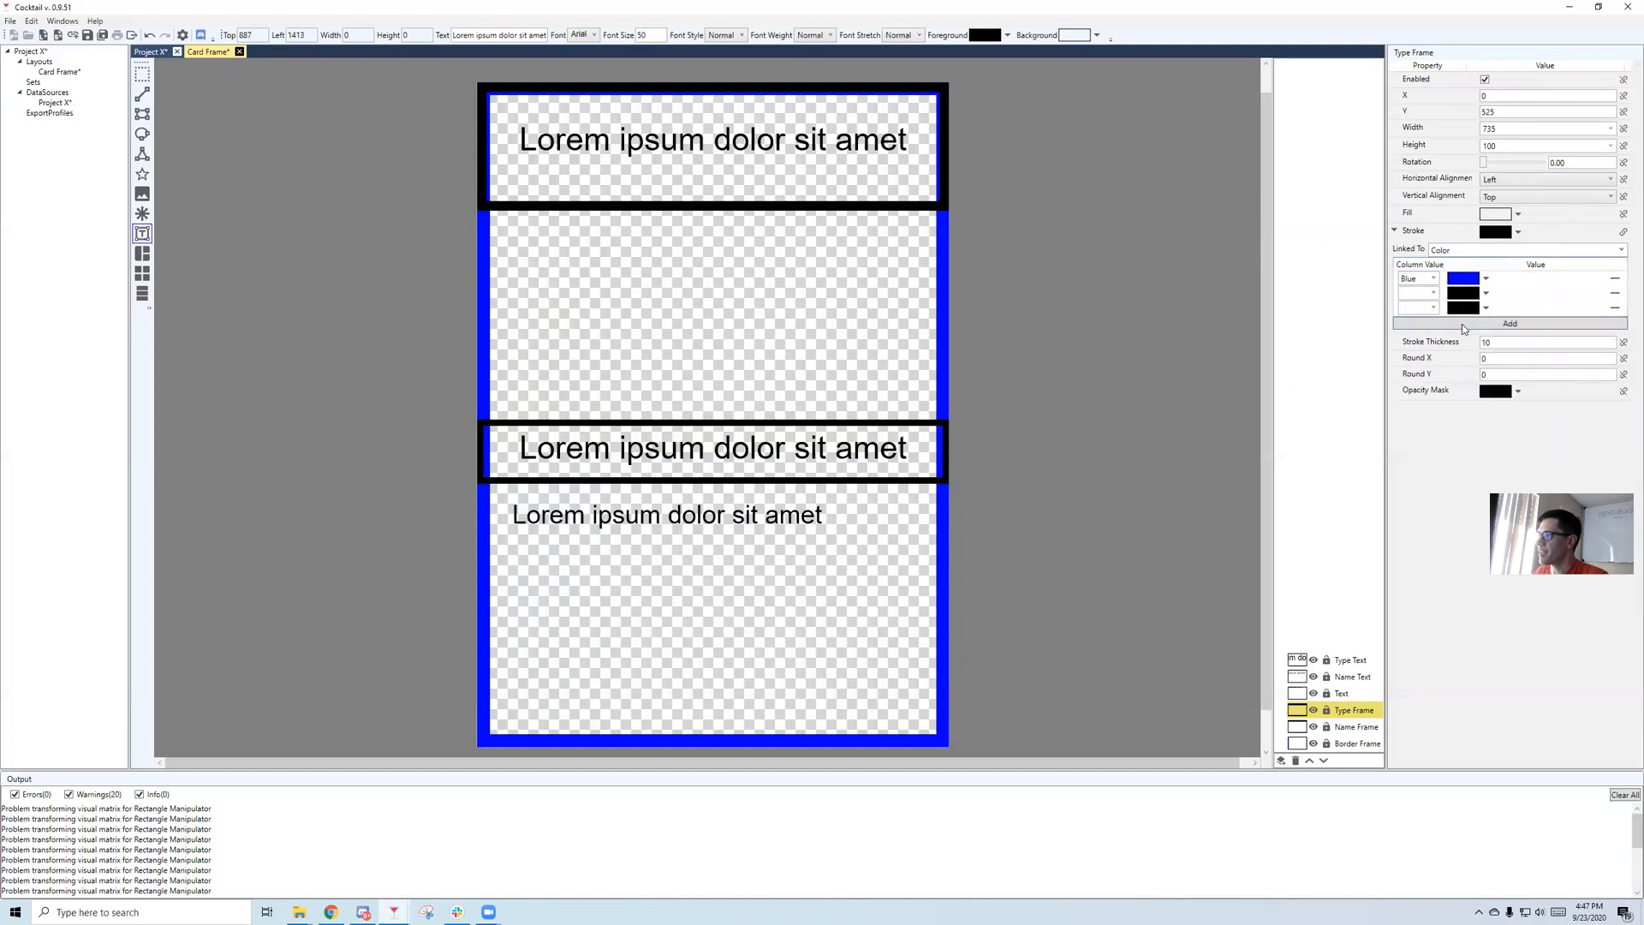
click(1461, 323)
click(1421, 293)
click(1429, 320)
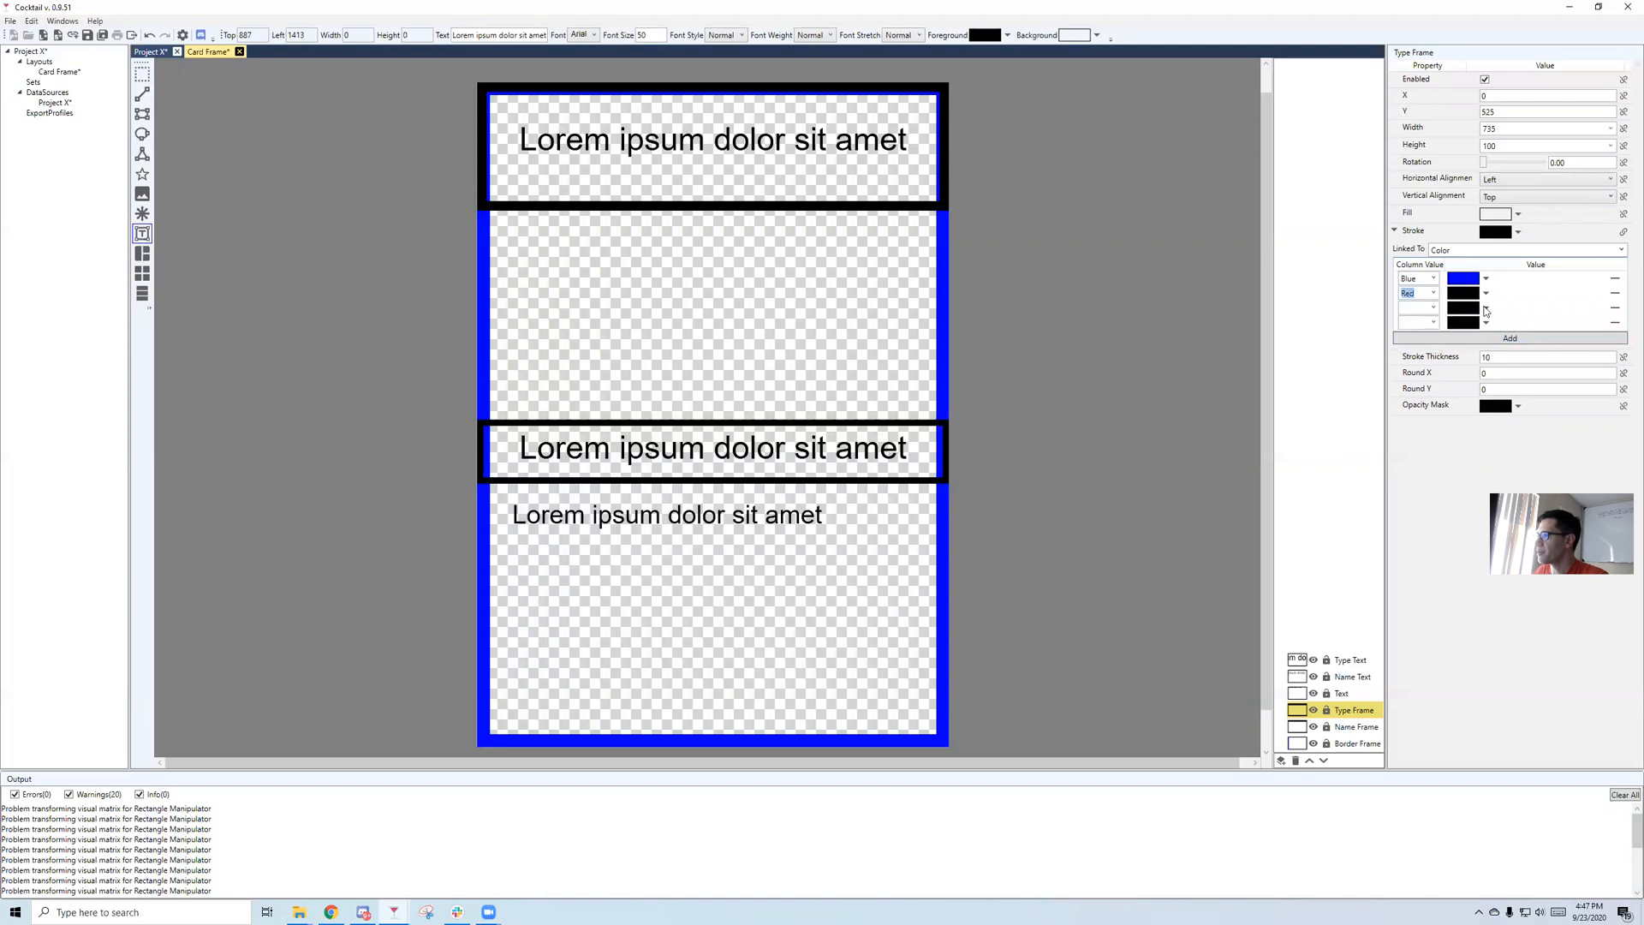
click(1486, 293)
click(1477, 513)
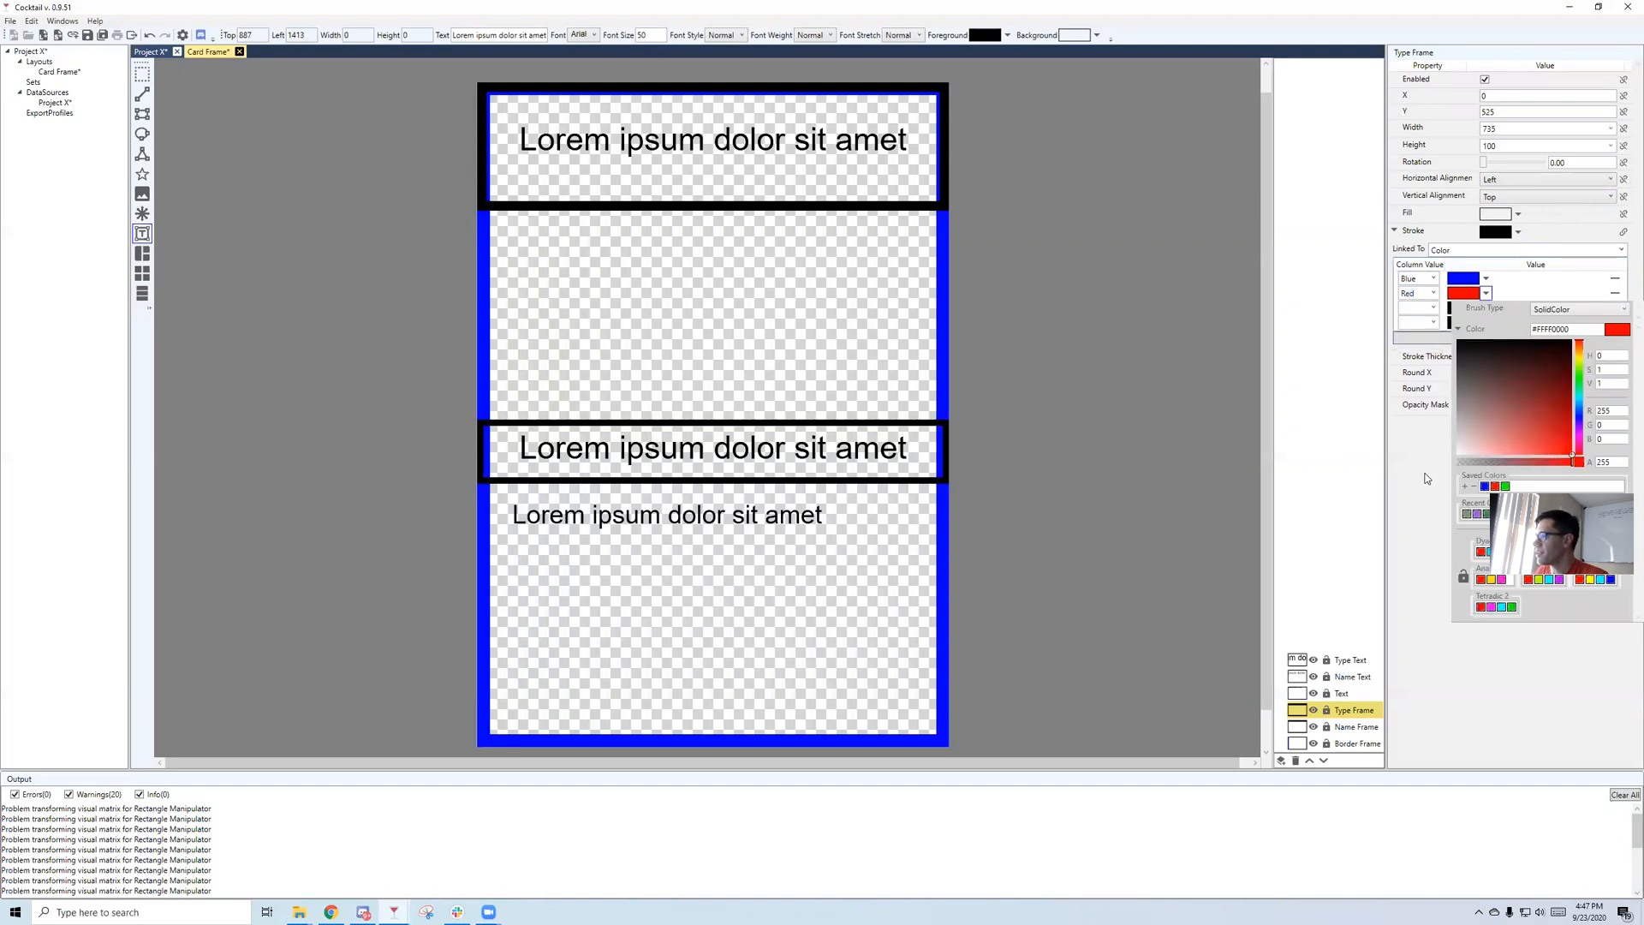
Map the Purple column value to the recent light purple in the Type Frame's third stroke entry.
click(1431, 308)
click(1431, 308)
click(1424, 349)
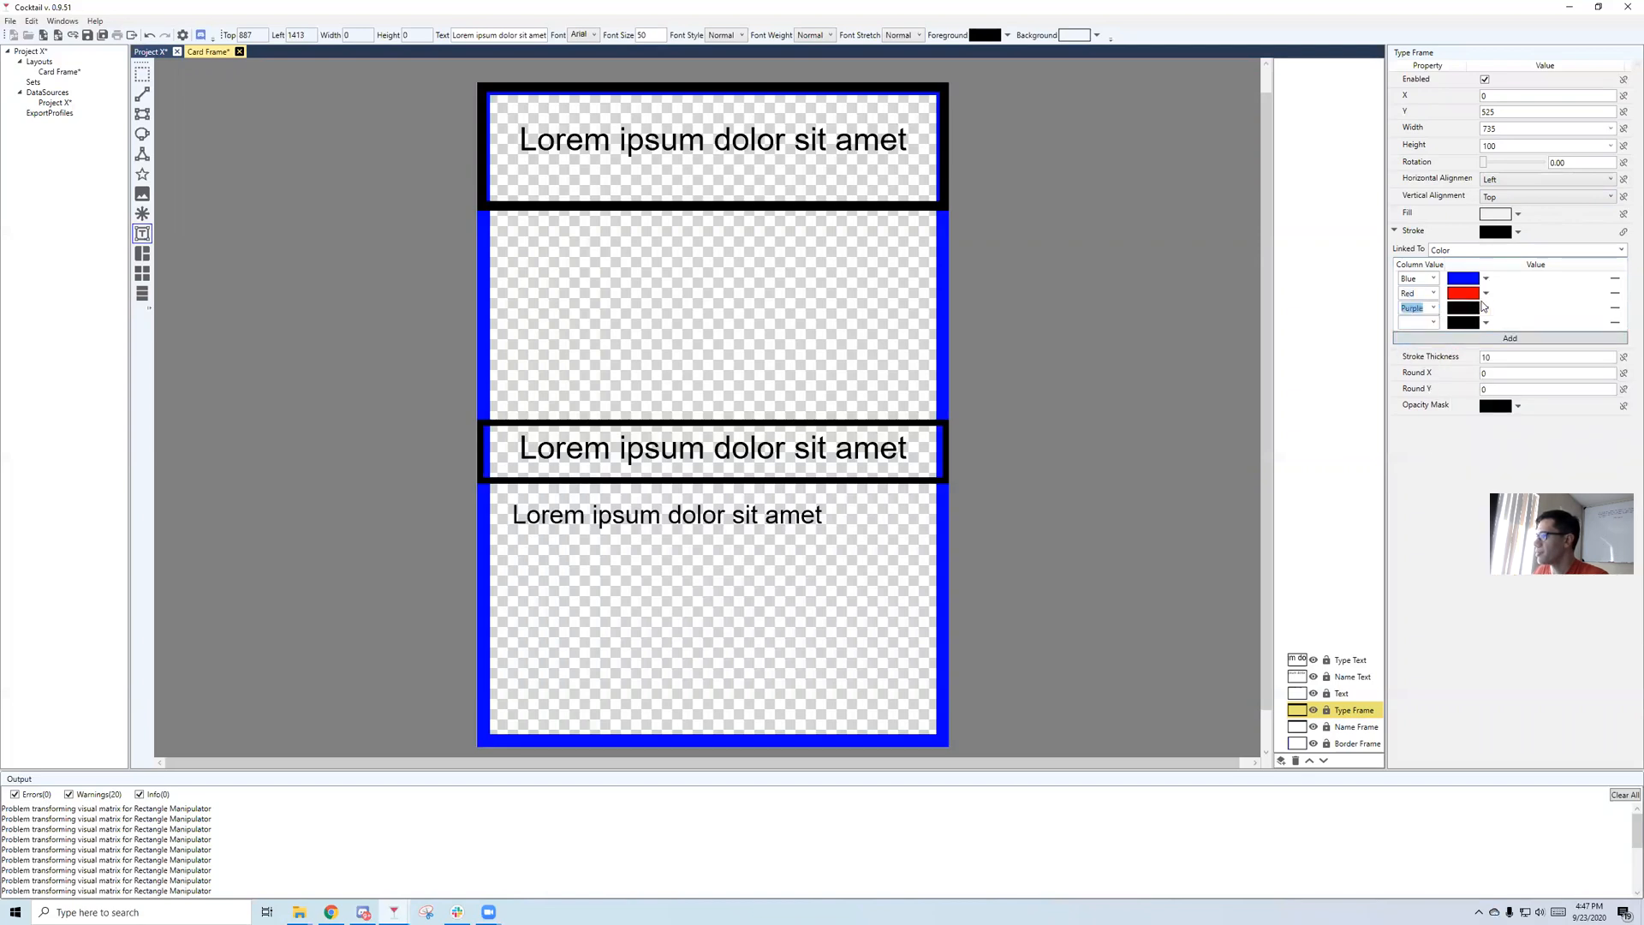
click(1486, 309)
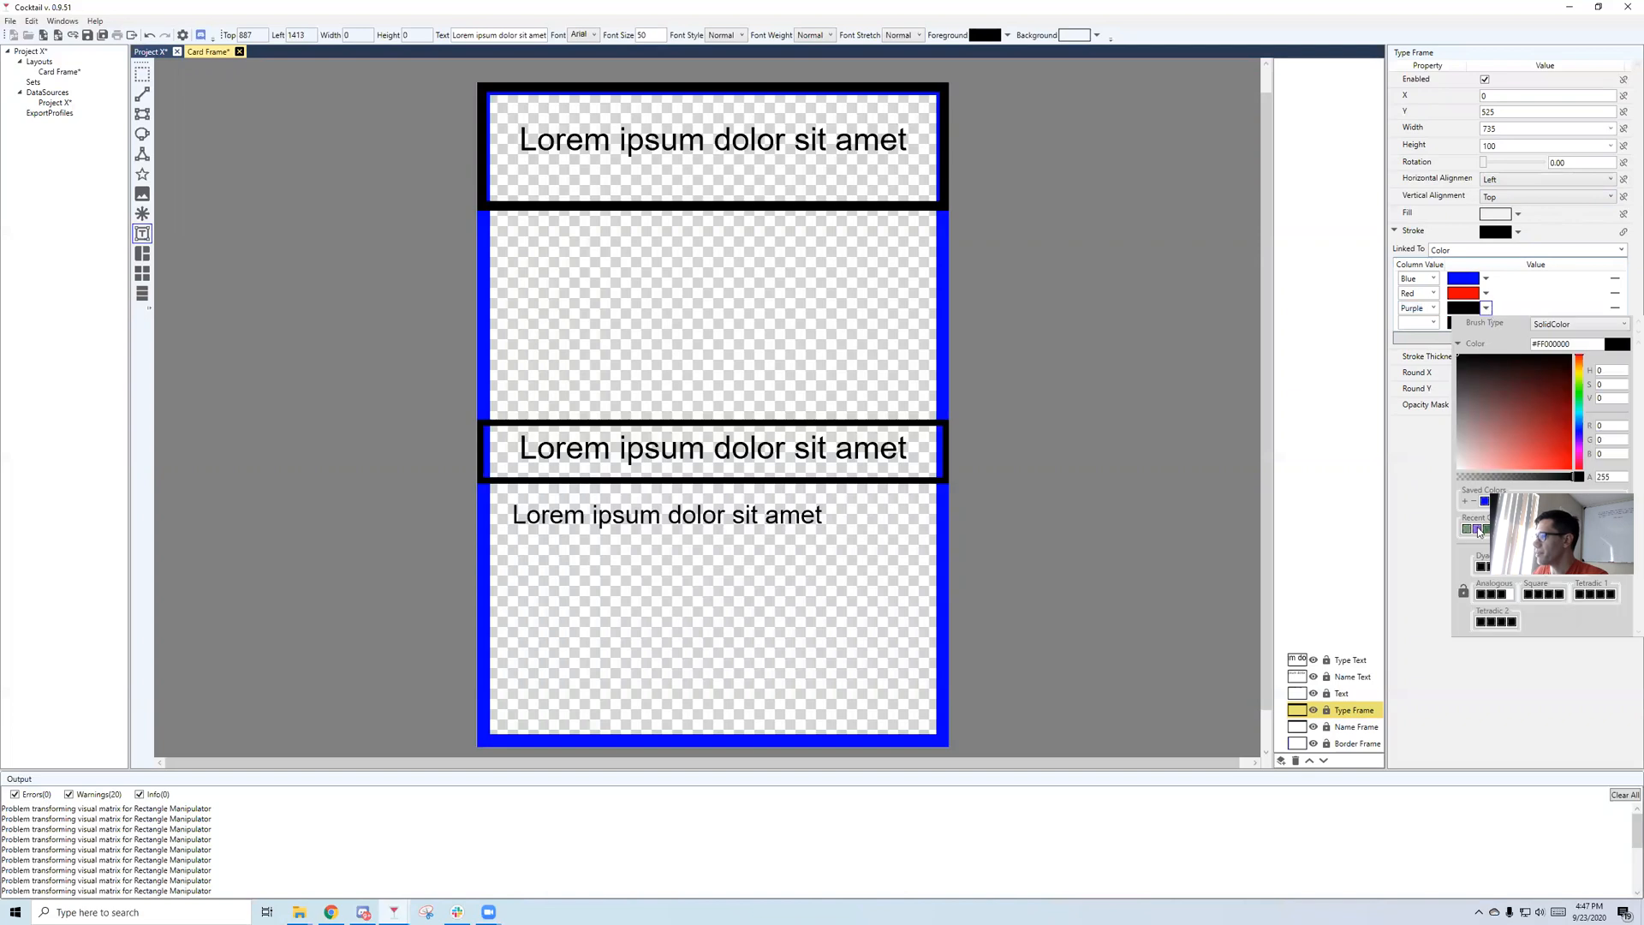
click(1478, 532)
Map the Green column value to the recent dark green (#FF3F8643) in the Type Frame's fourth stroke entry.
click(1431, 322)
click(1431, 322)
click(1418, 377)
click(1485, 324)
click(1476, 545)
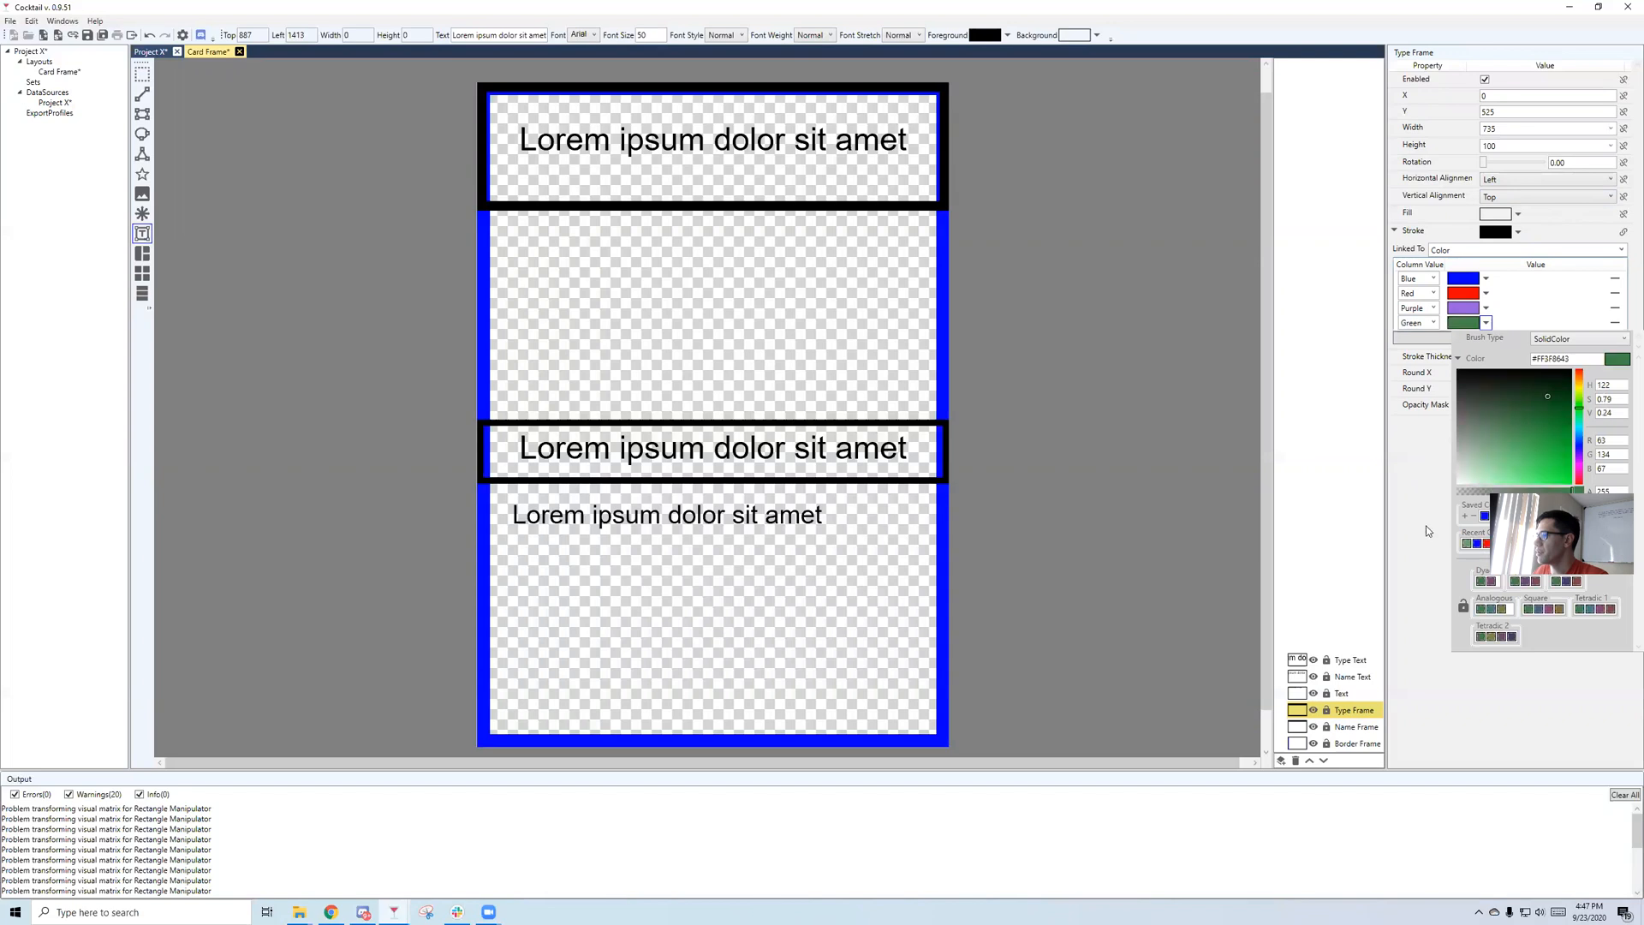
Examine the frame colors and text fit on various Project X cards, from Death Defying Double Double and Bear in a Tutu! to Ring Master.
click(1426, 530)
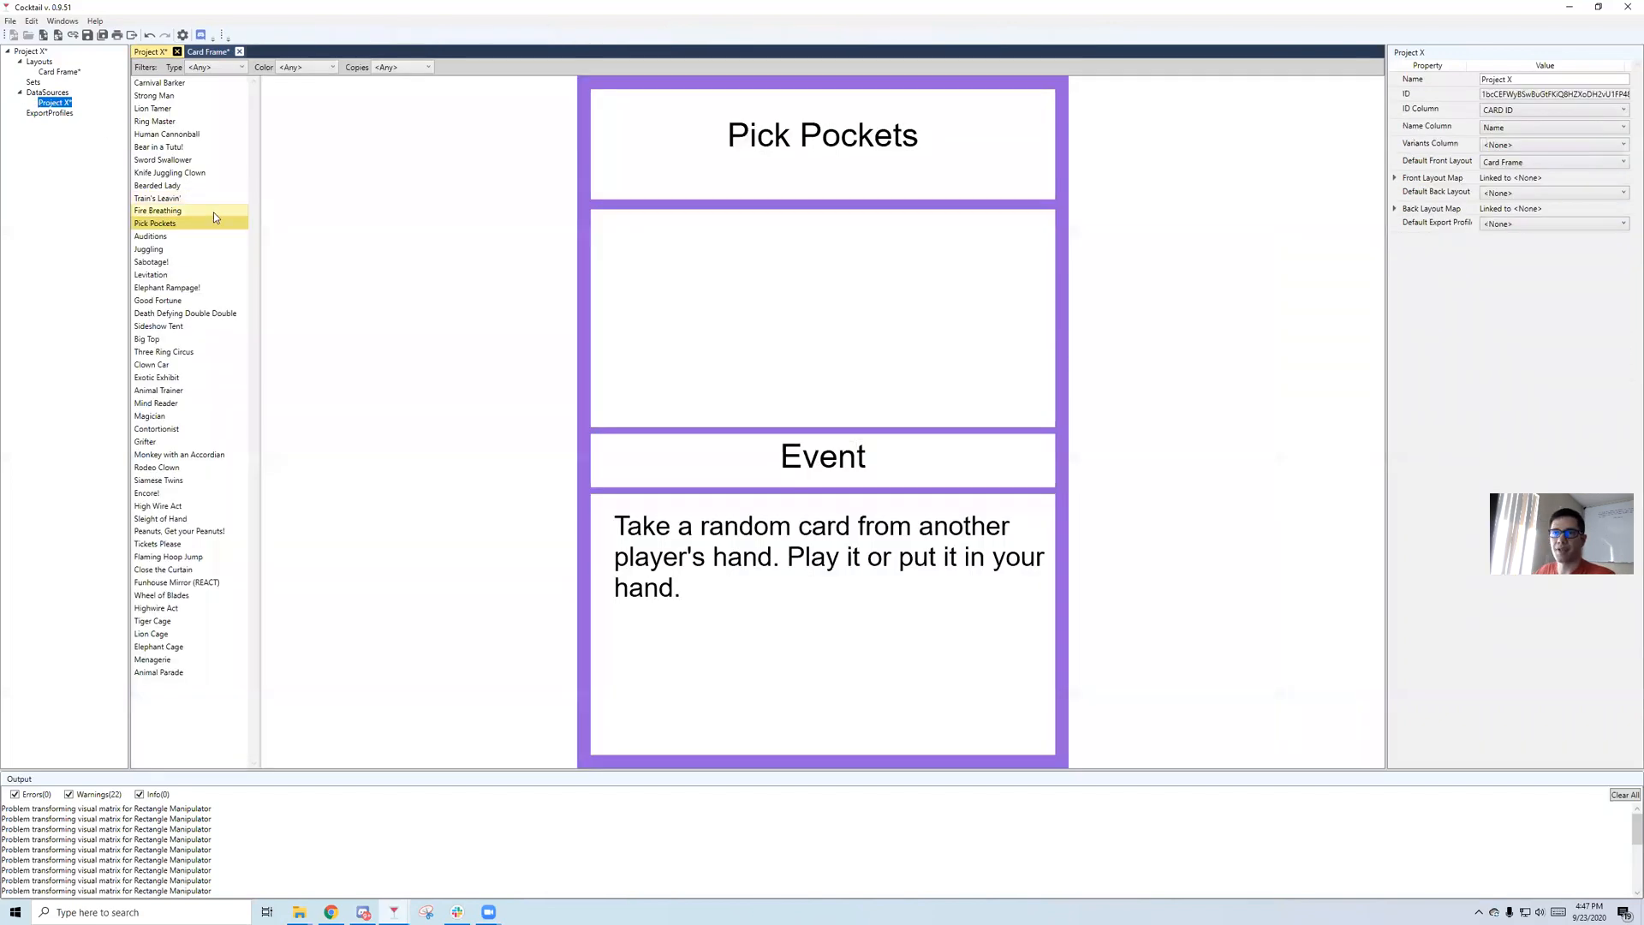
click(184, 313)
click(176, 199)
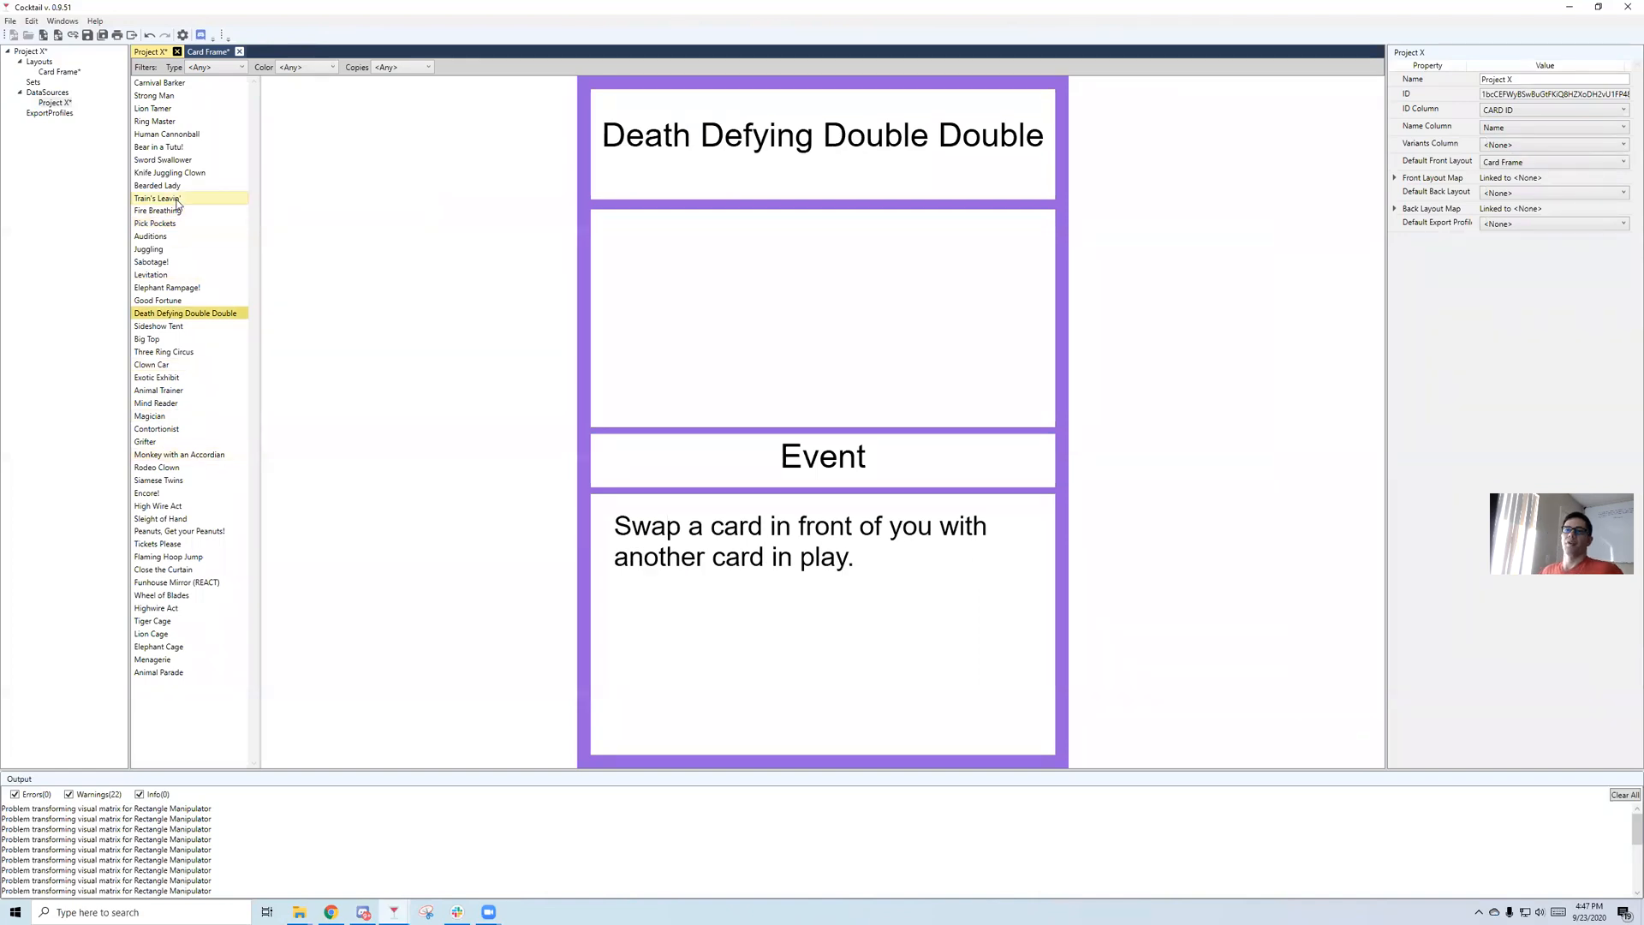
click(171, 299)
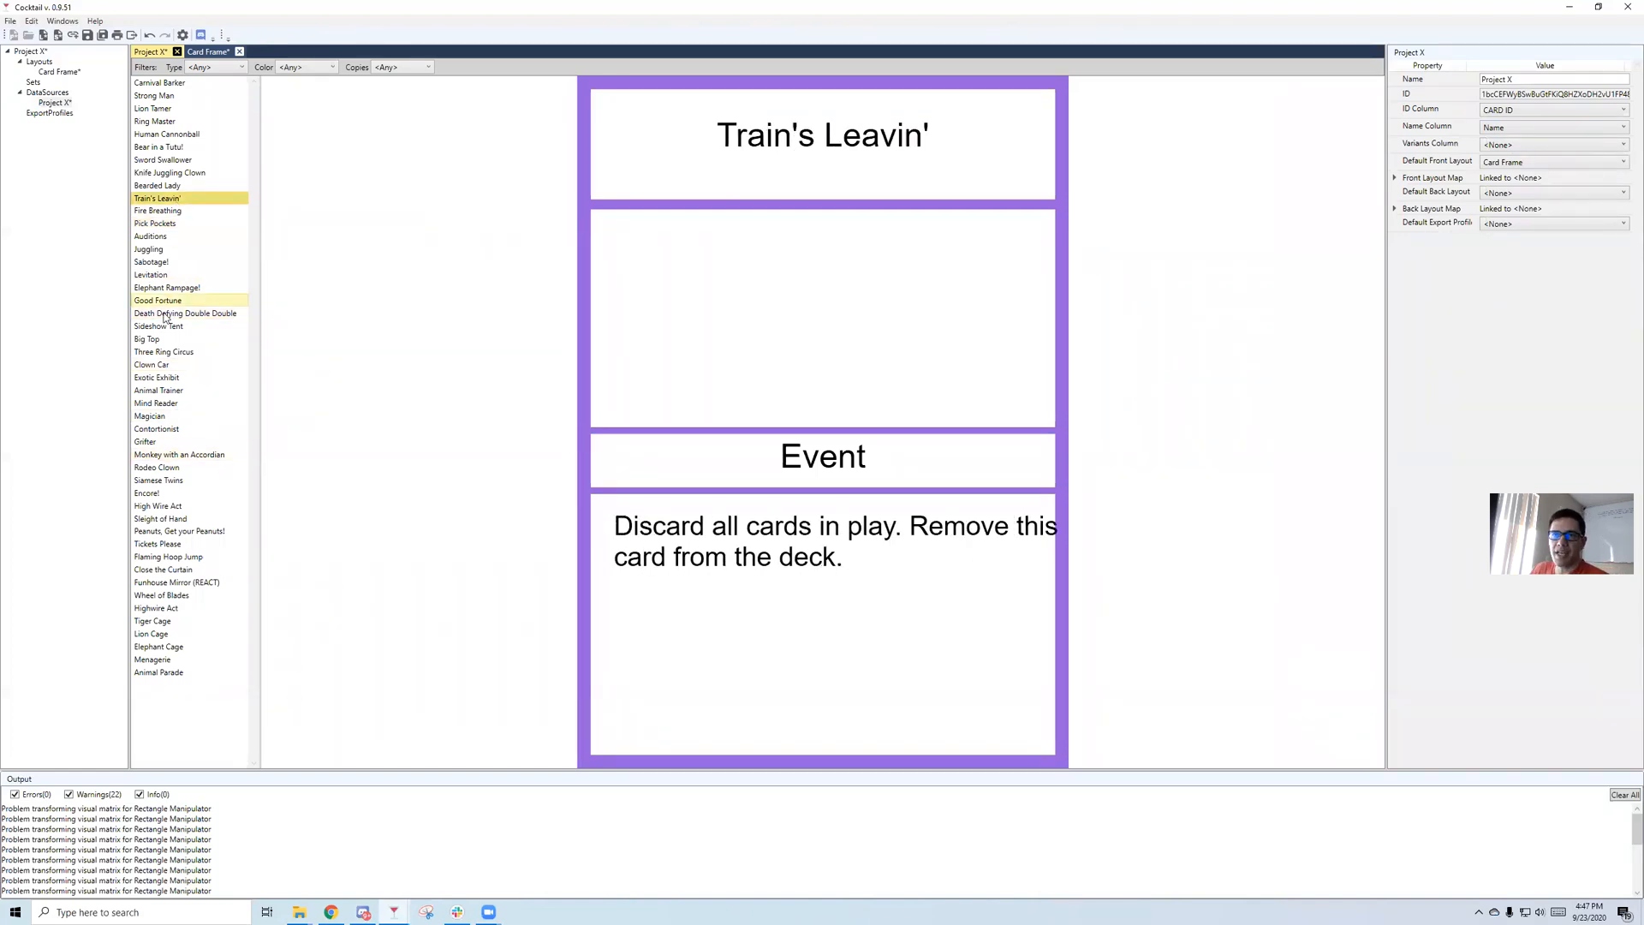
click(170, 147)
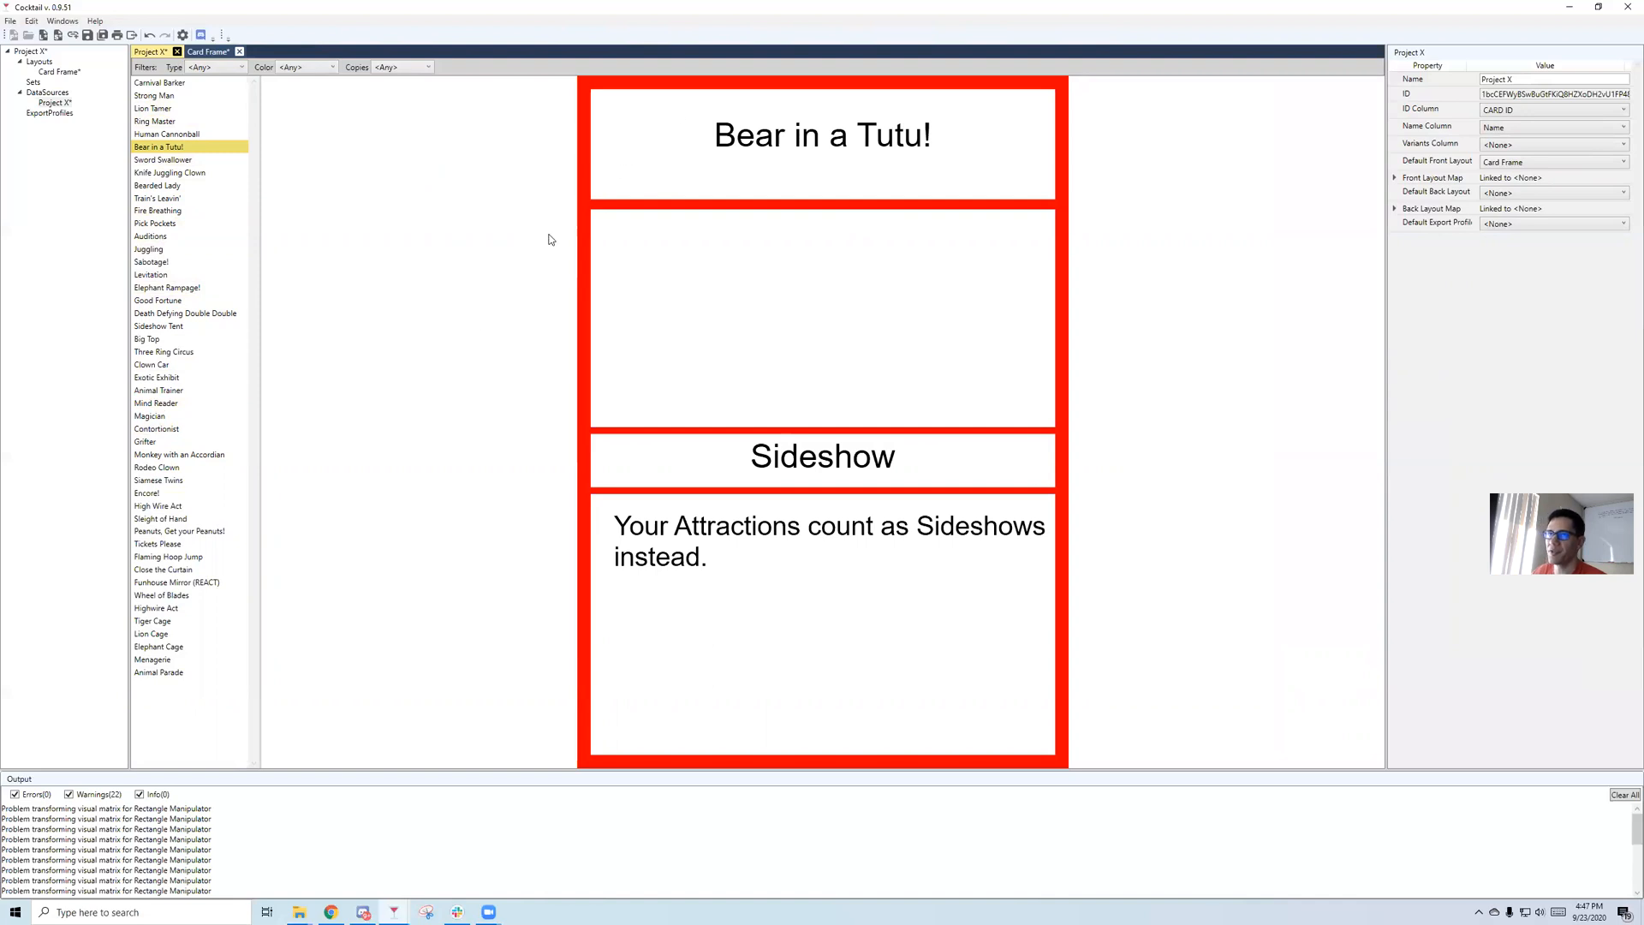
click(186, 173)
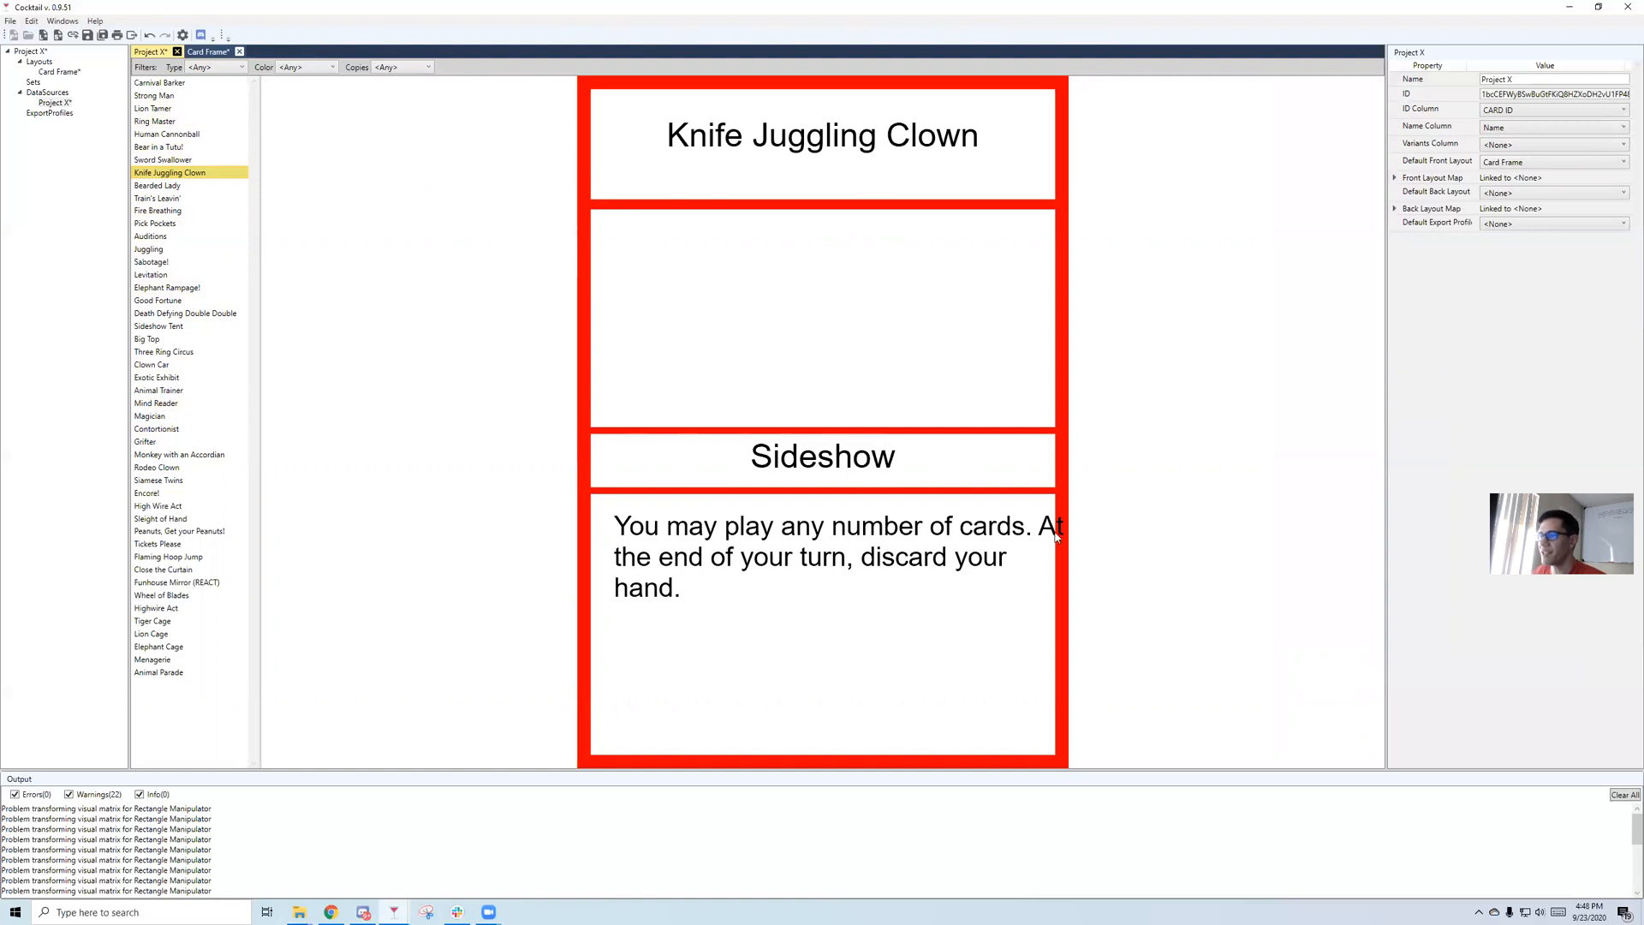
click(176, 199)
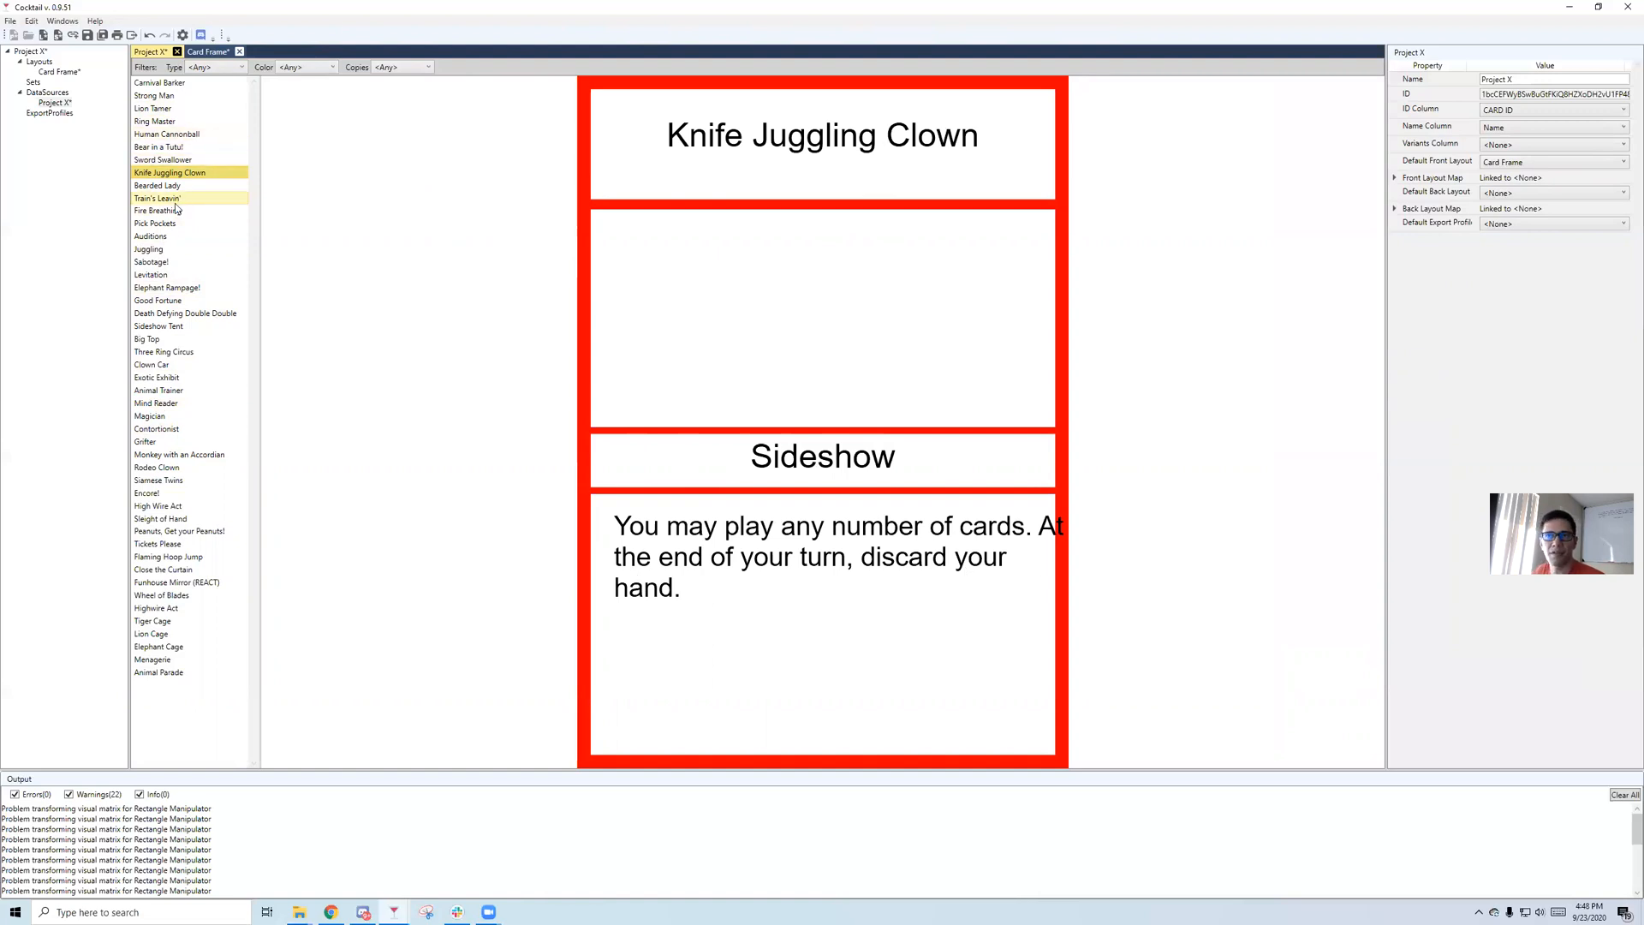
click(172, 224)
click(185, 313)
click(165, 249)
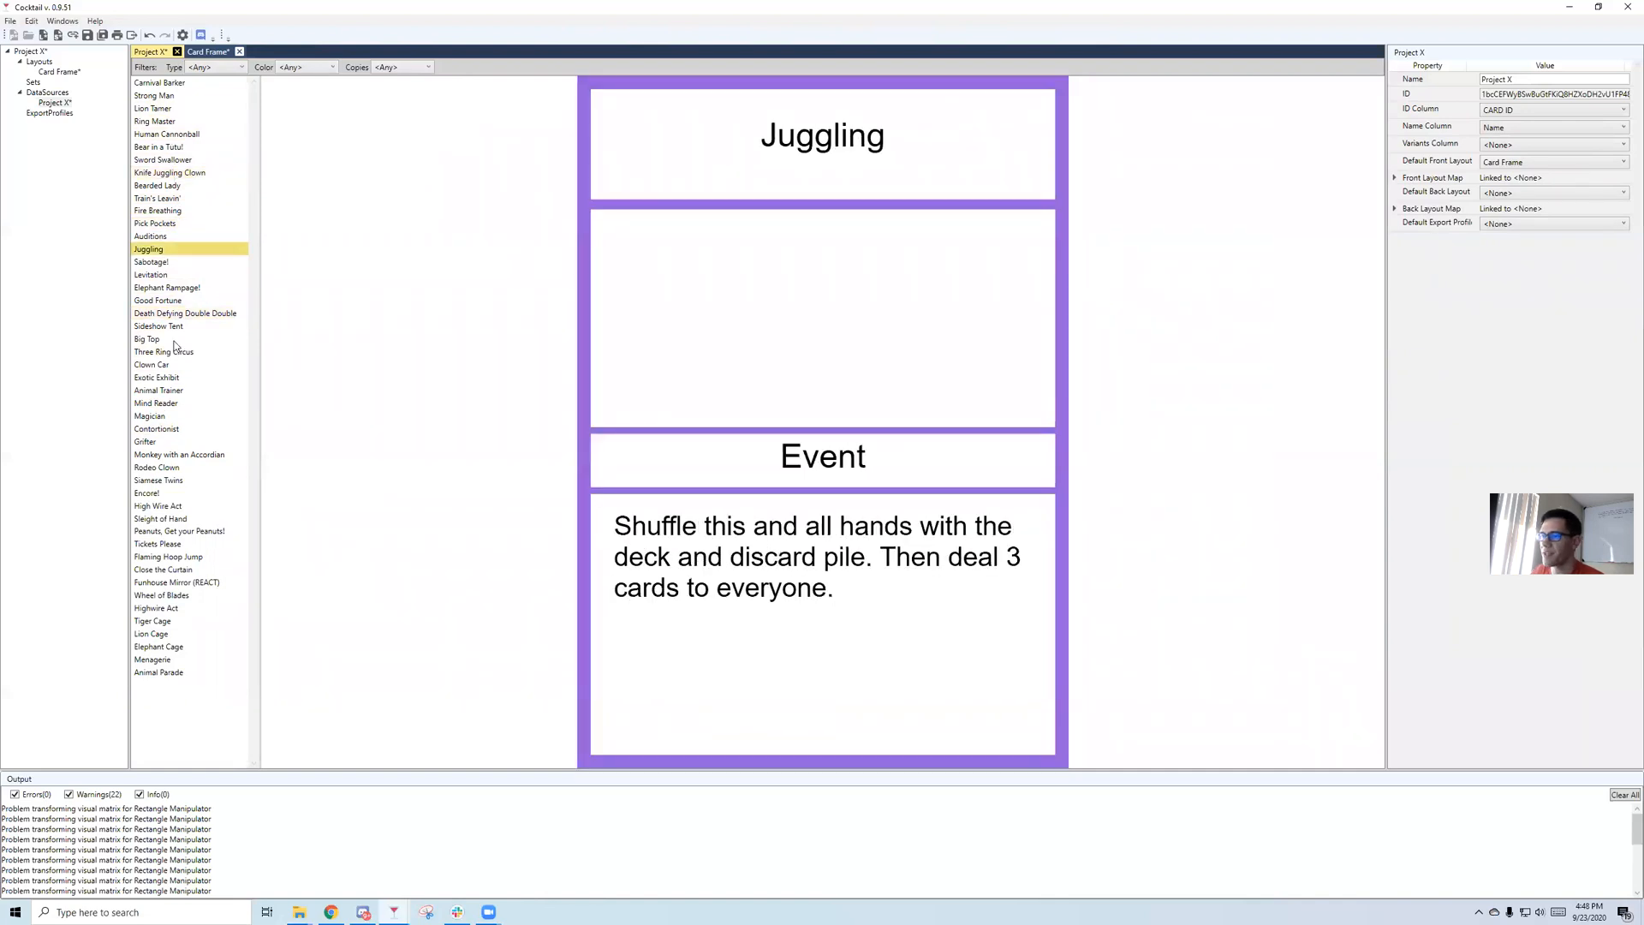
click(174, 261)
click(168, 134)
click(158, 197)
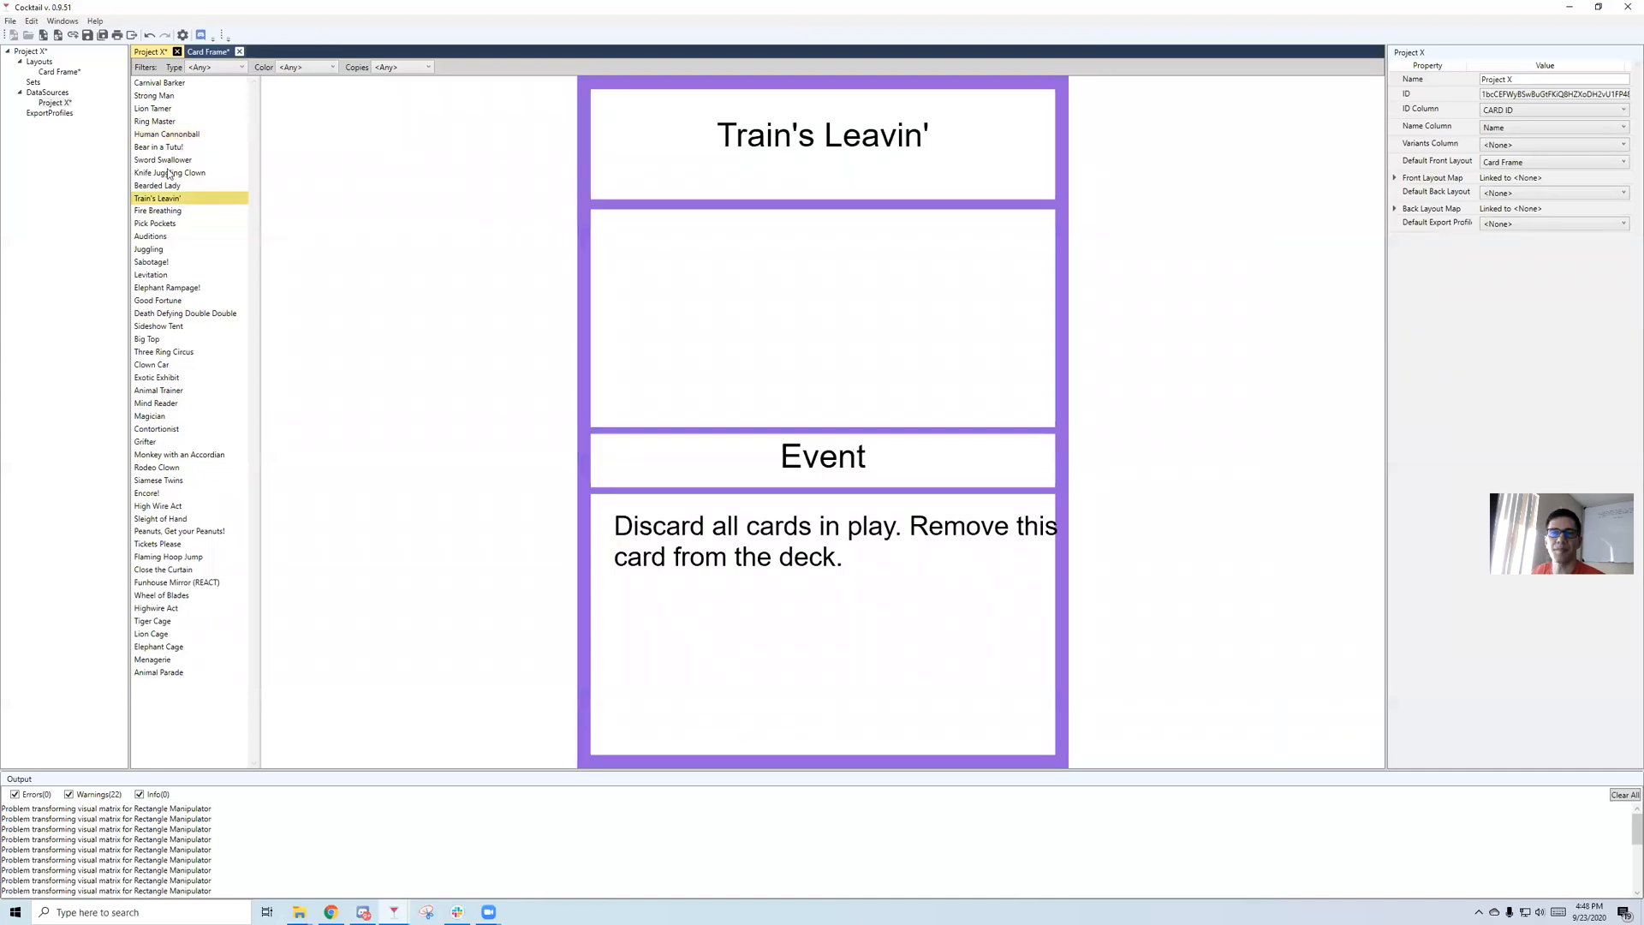
click(170, 123)
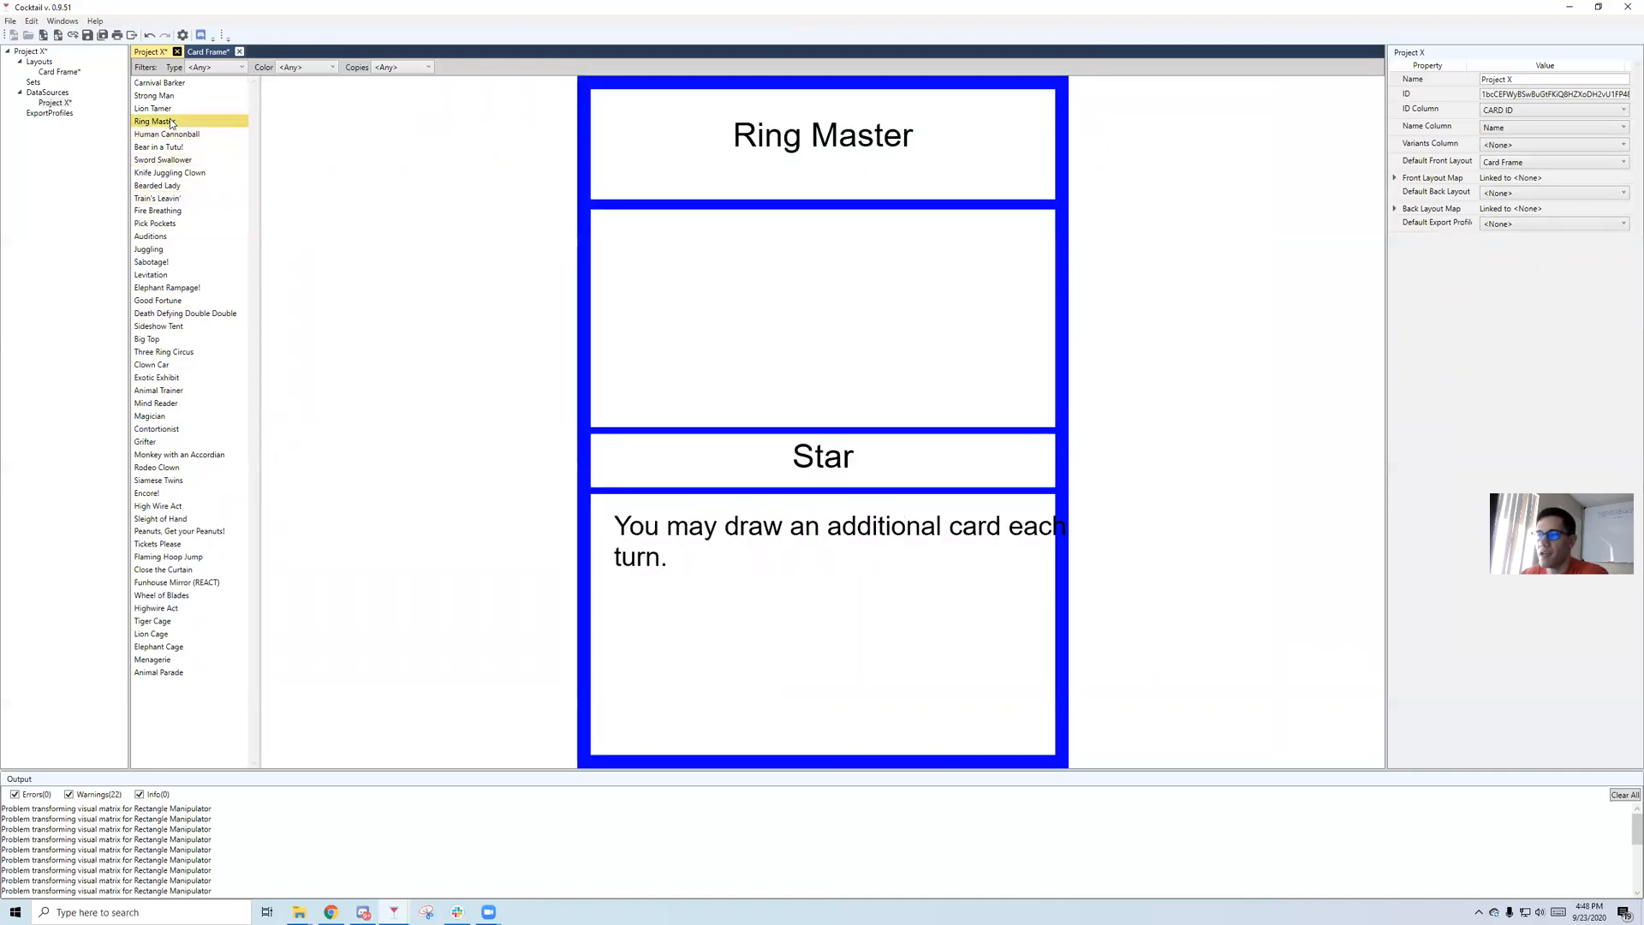